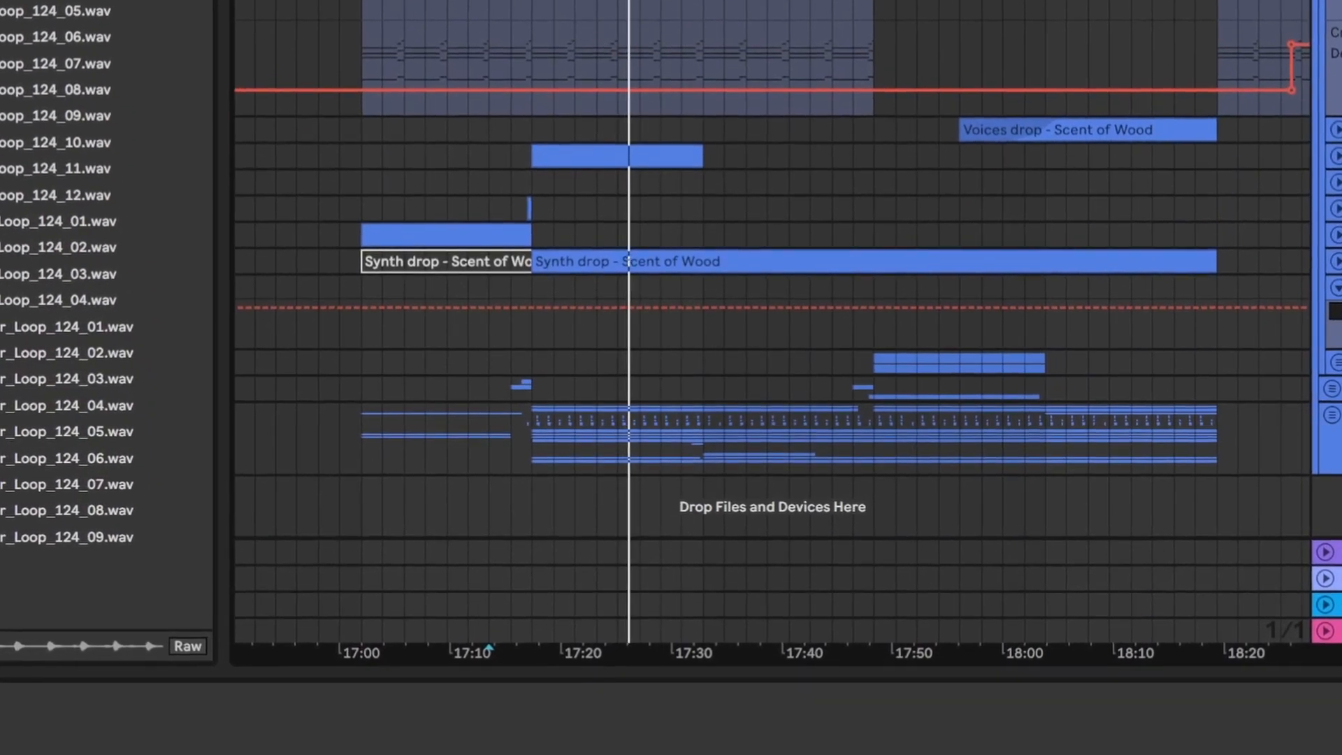
- Unfold the Chords track, place the insert marker at bar 537 and solo the track
scroll(1255, 244, "up", 5)
scroll(1289, 228, "up", 4)
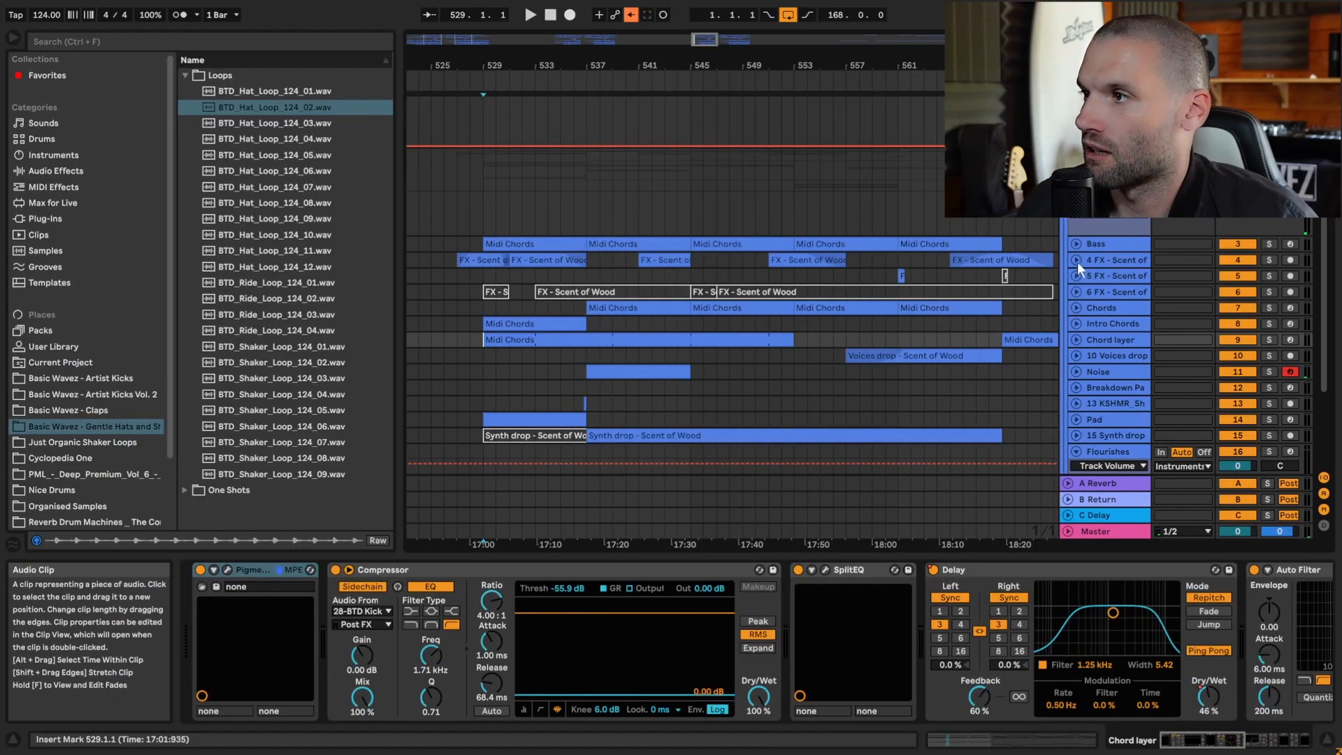
left_click(1075, 308)
left_click(589, 322)
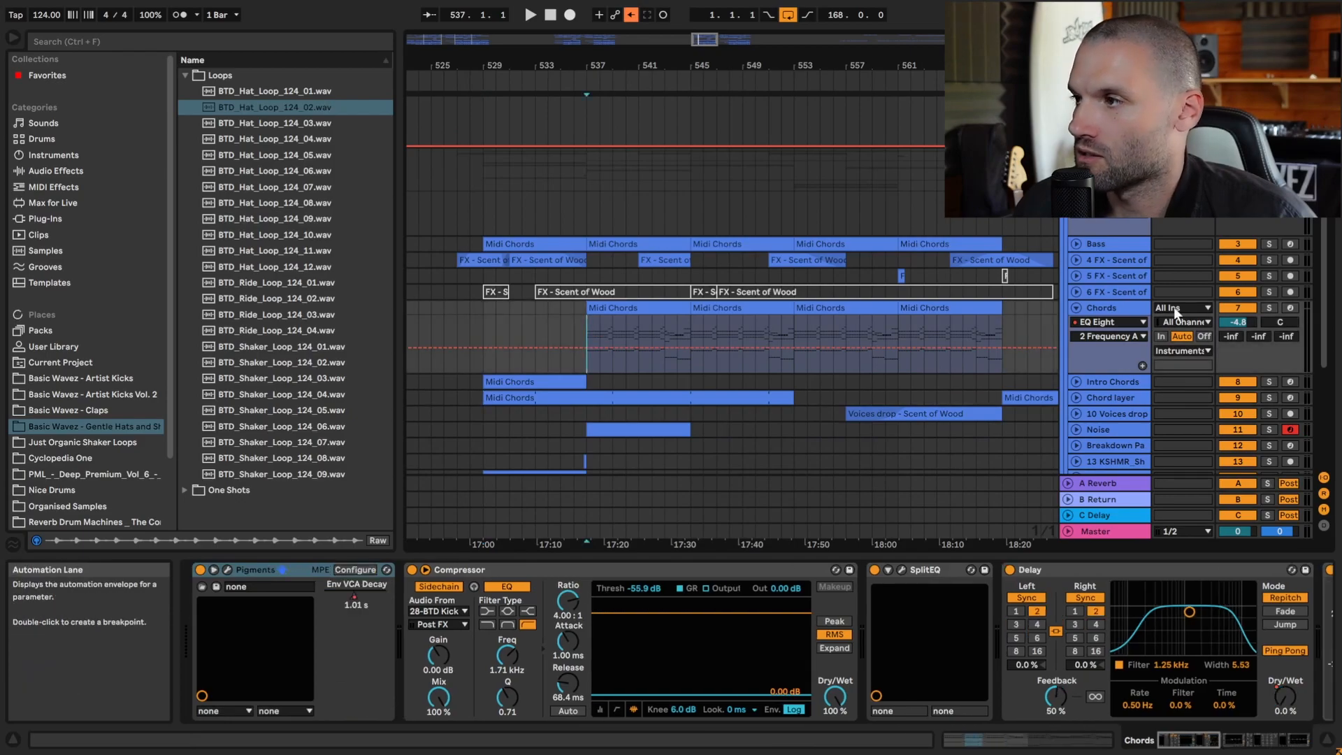
left_click(1269, 309)
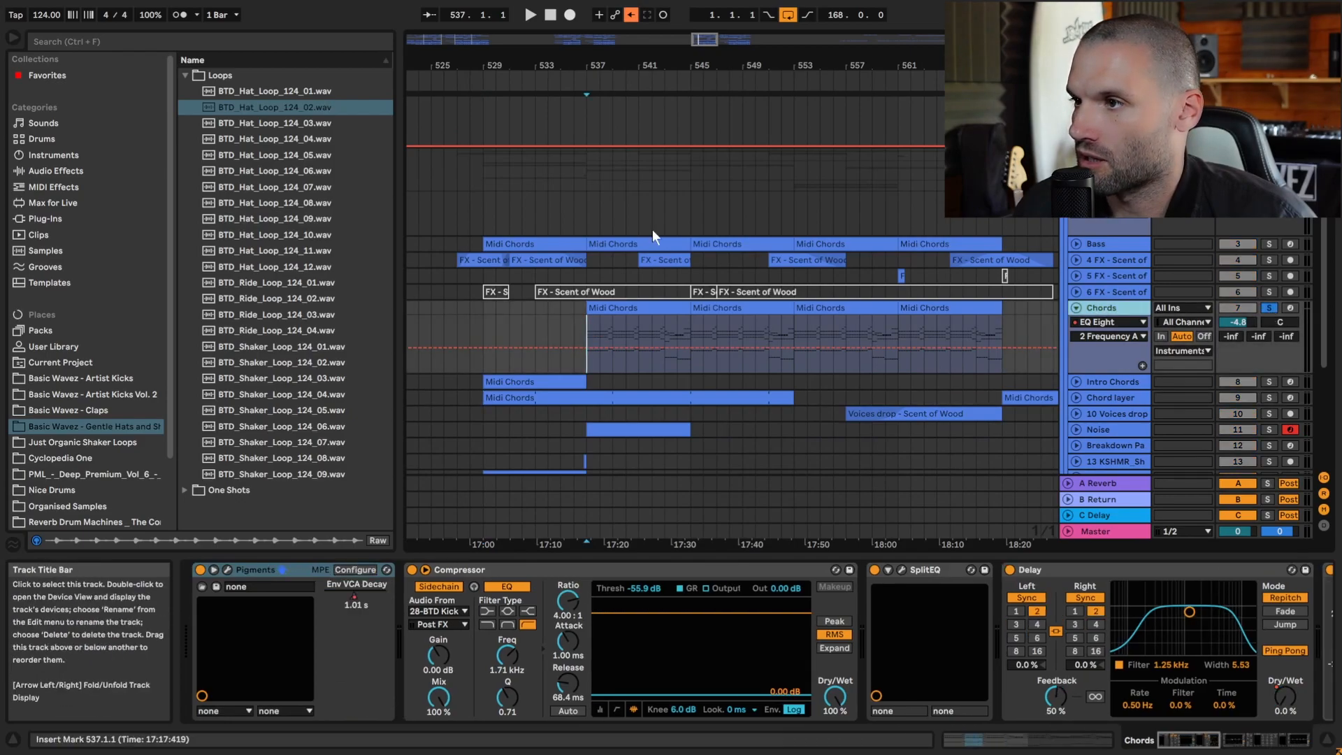
- Open the Midi Chords clip at bar 537 on the Chords track and examine its chord and bass notes
left_click_drag(702, 42, 697, 123)
left_click(629, 307)
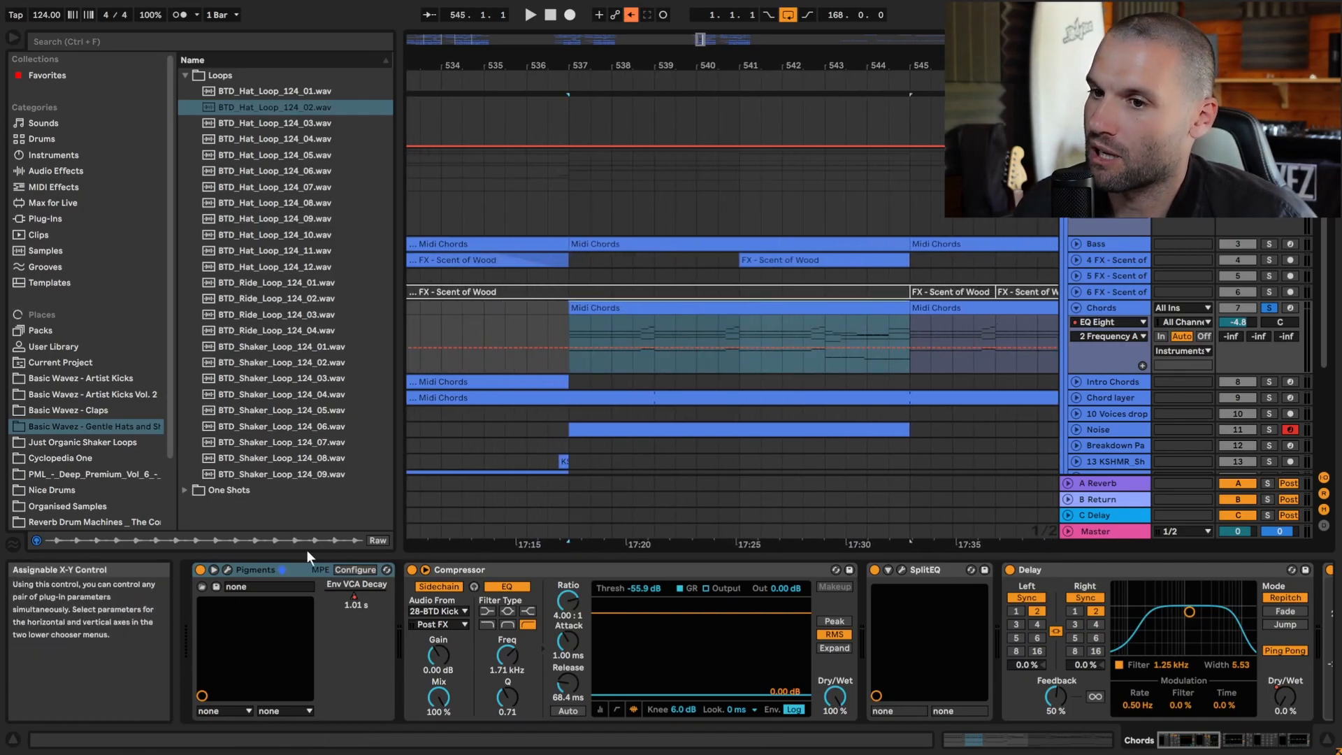
double_click(731, 326)
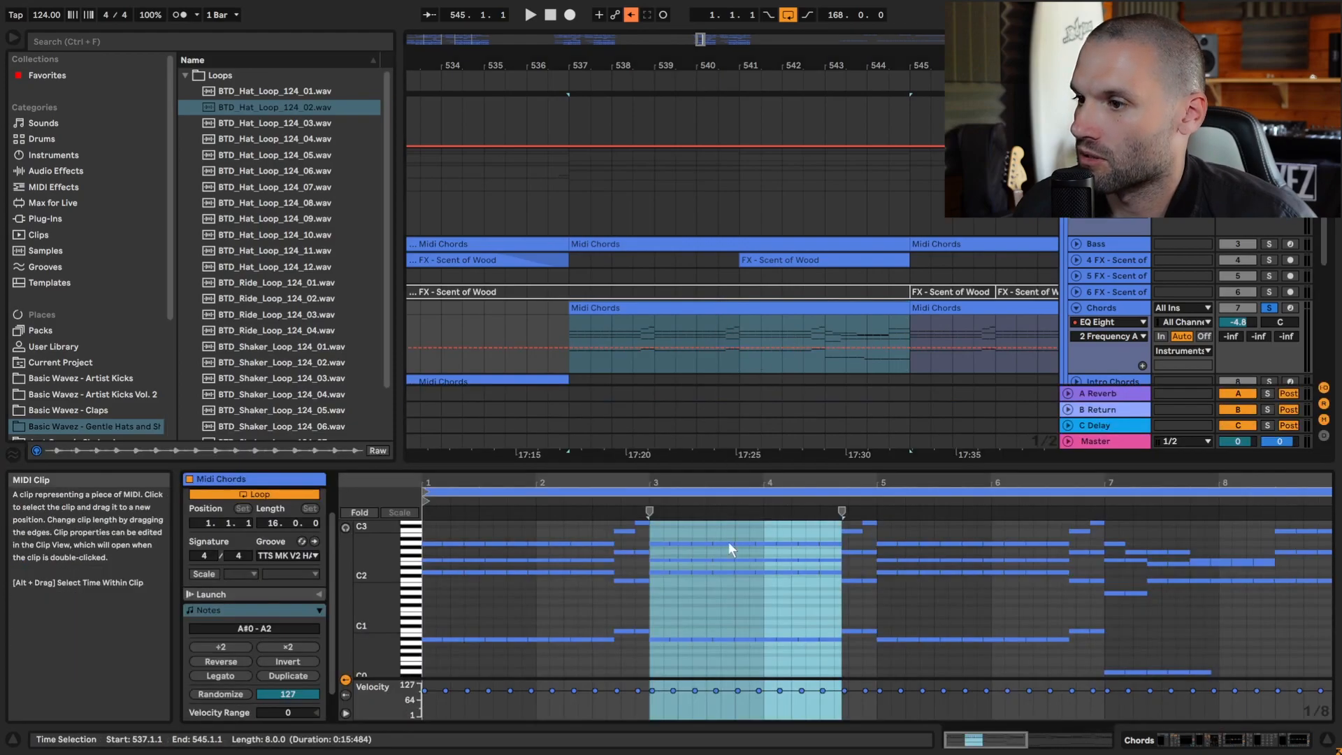
left_click(889, 594)
scroll(1047, 597, "down", 3)
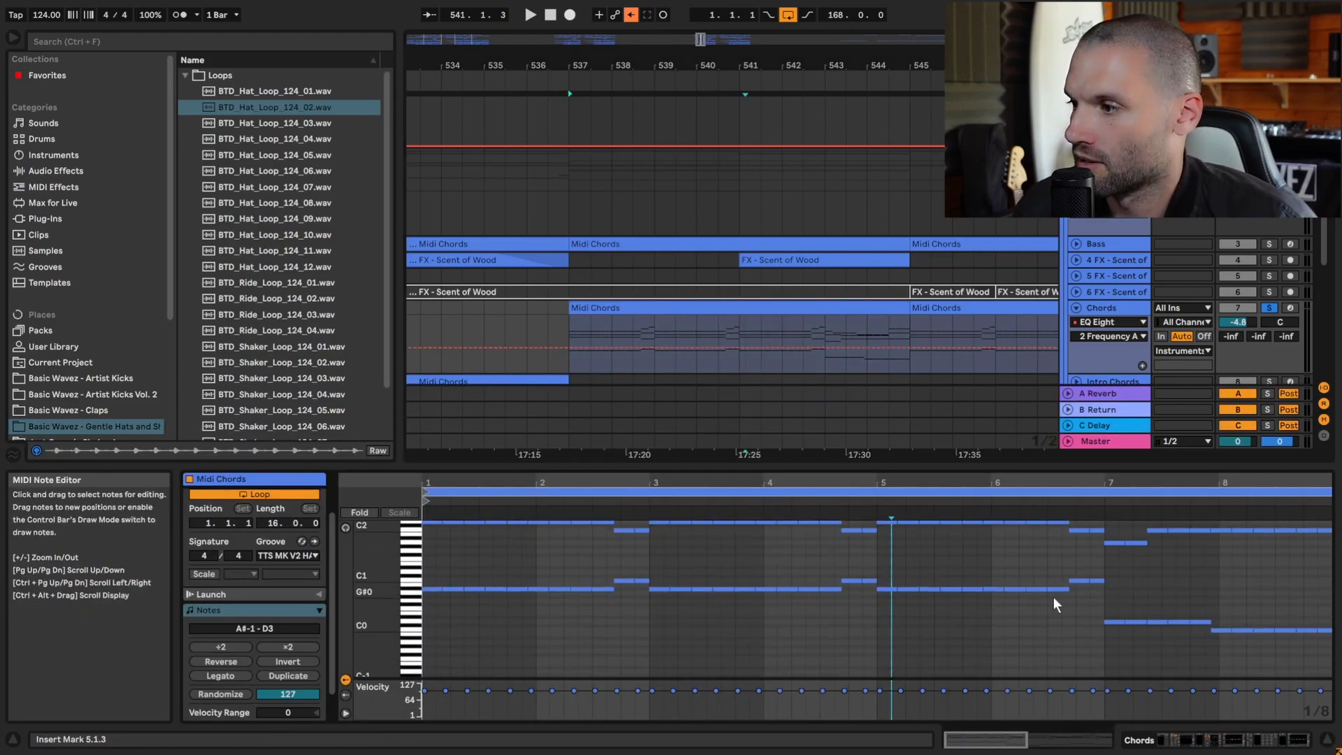
scroll(1054, 594, "up", 2)
- Play the soloed chord clip from bar 537 and show the Chords track's device chain
left_click(661, 320)
key("space")
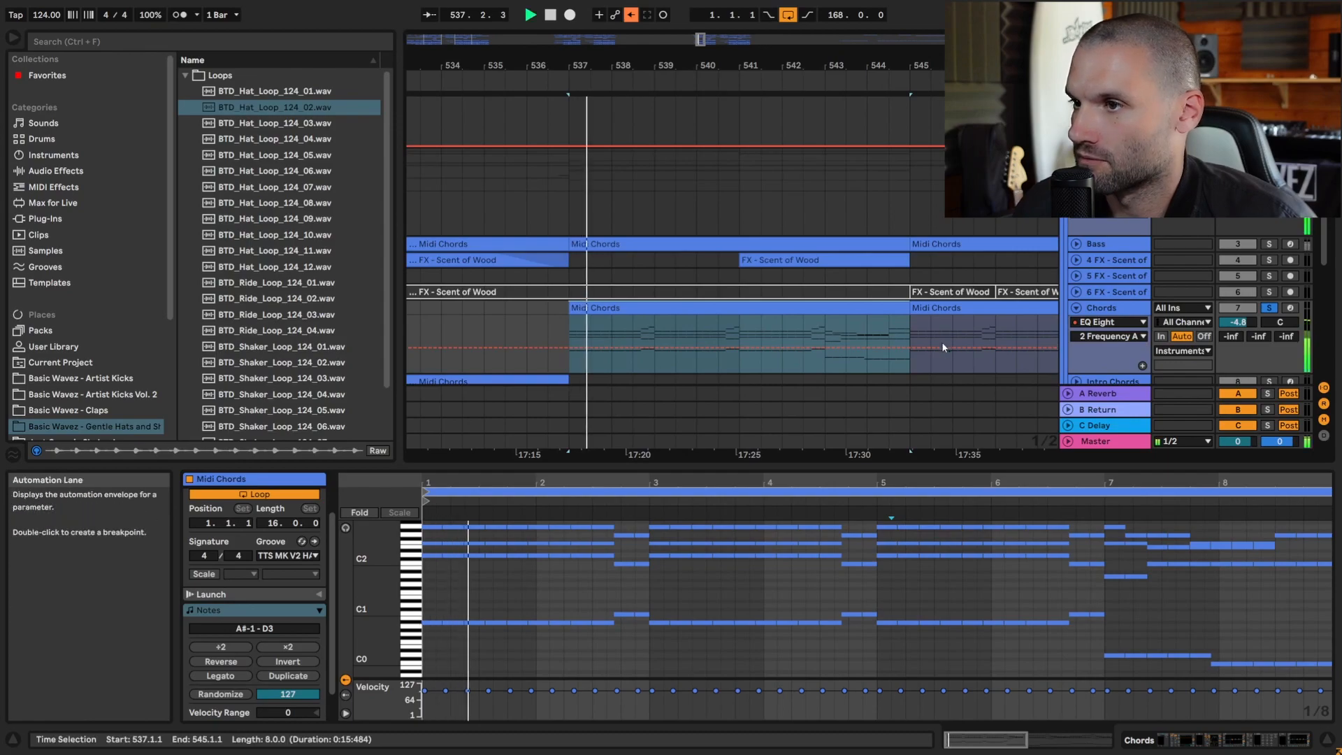
left_click(1118, 308)
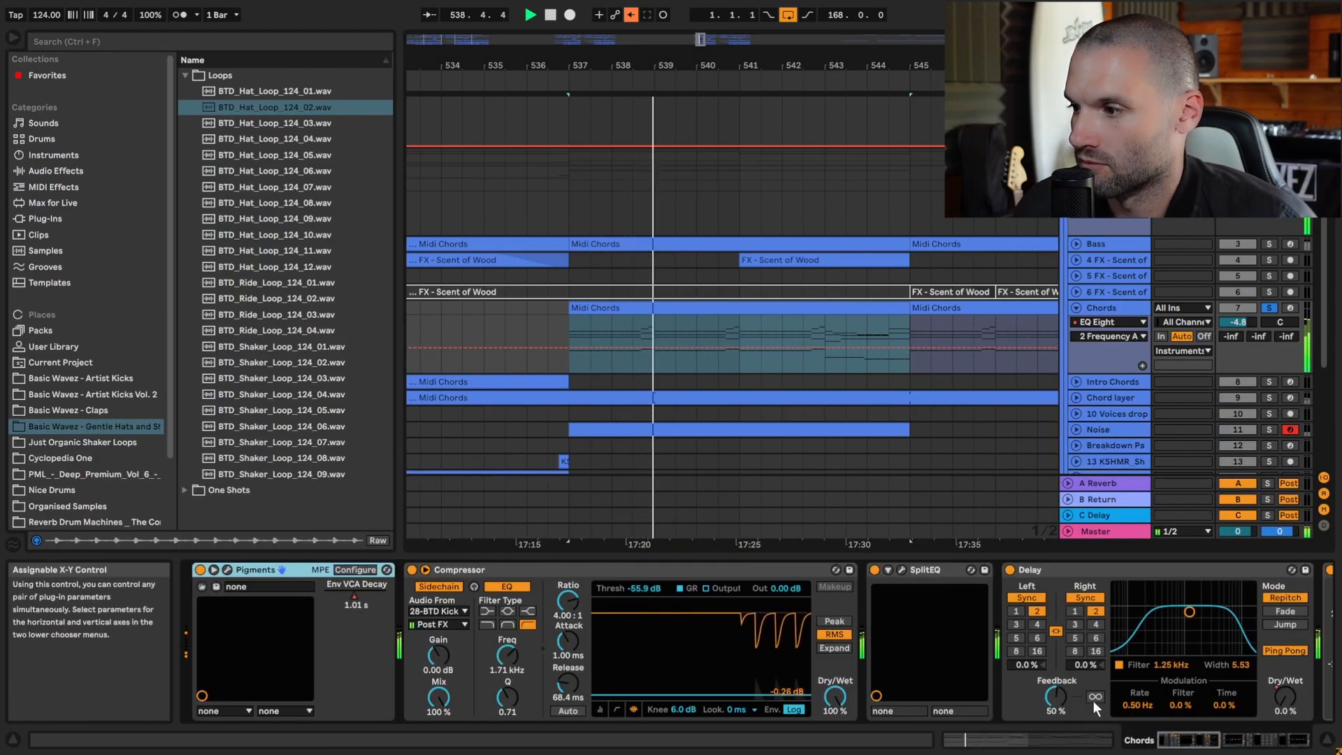
key("space")
left_click(1196, 742)
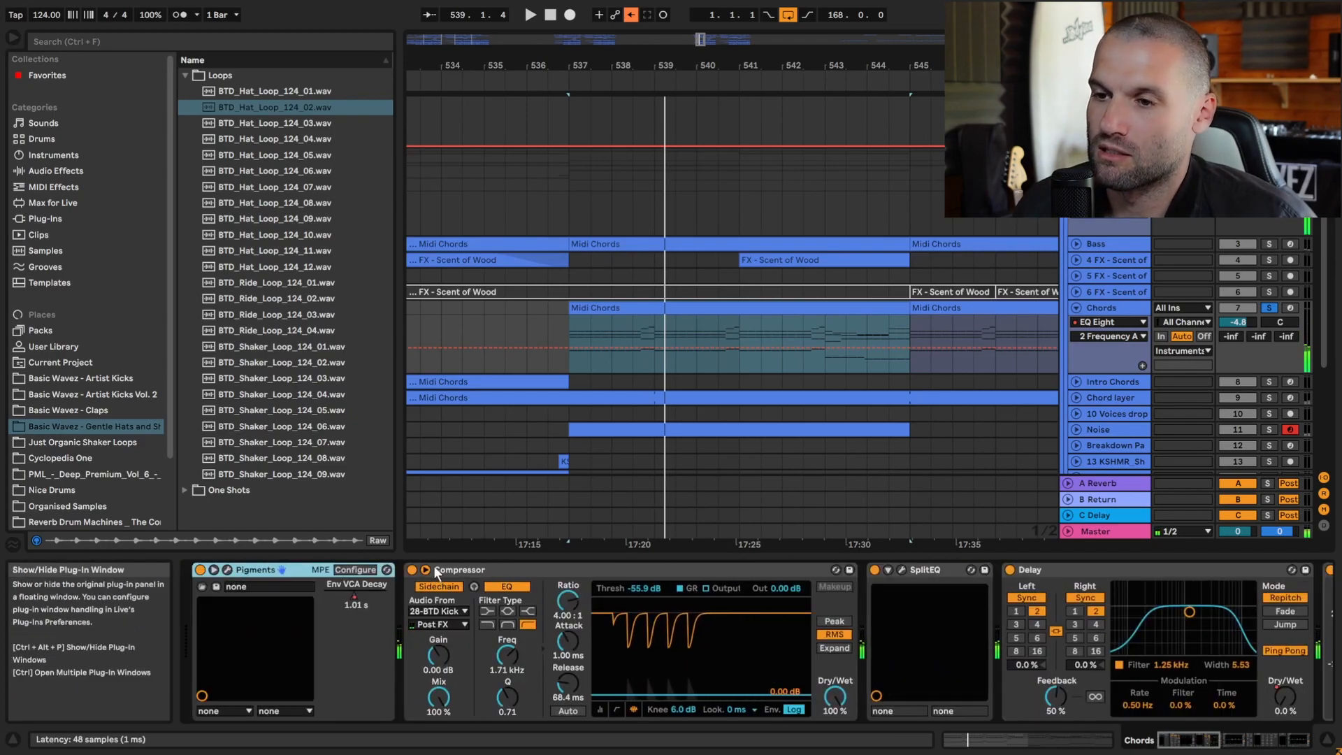
- Open the Pigments plug-in window on the Chords track and reload the unmodified Ambient Bi-timbral preset
left_click(227, 569)
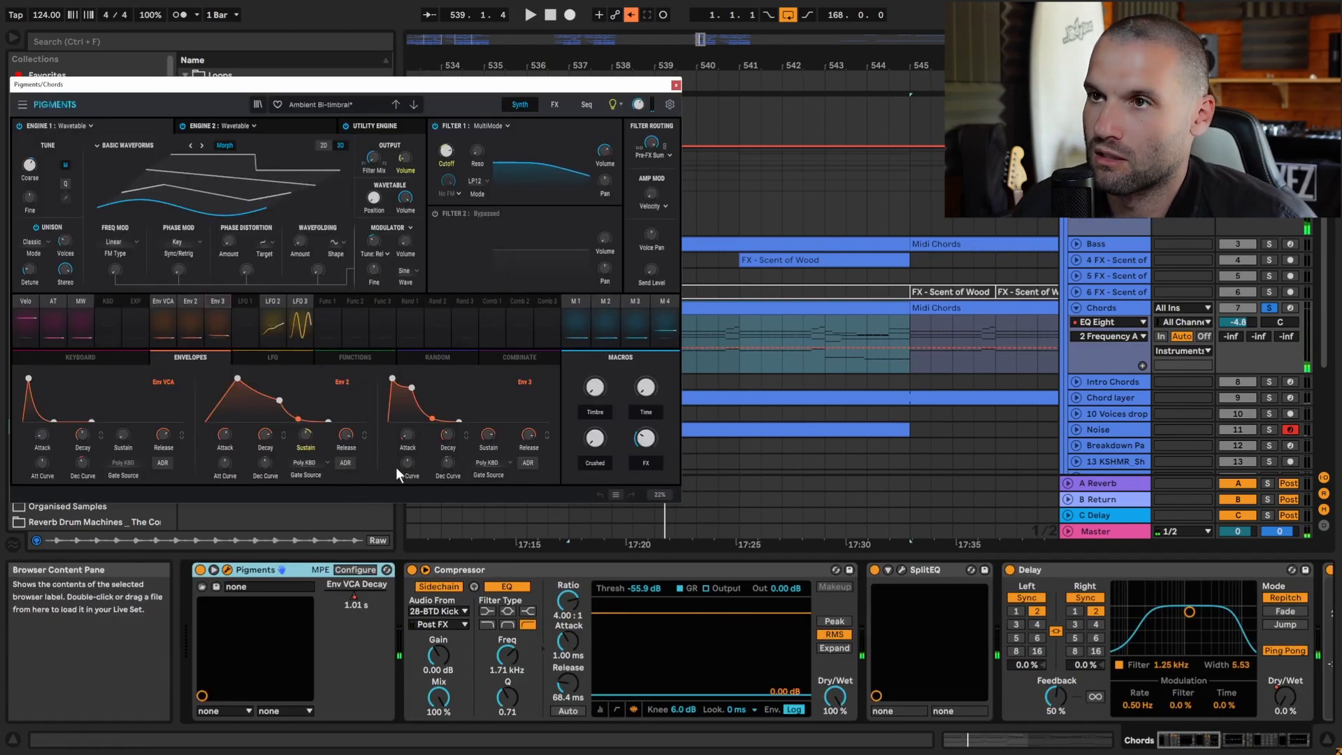
left_click_drag(424, 84, 519, 176)
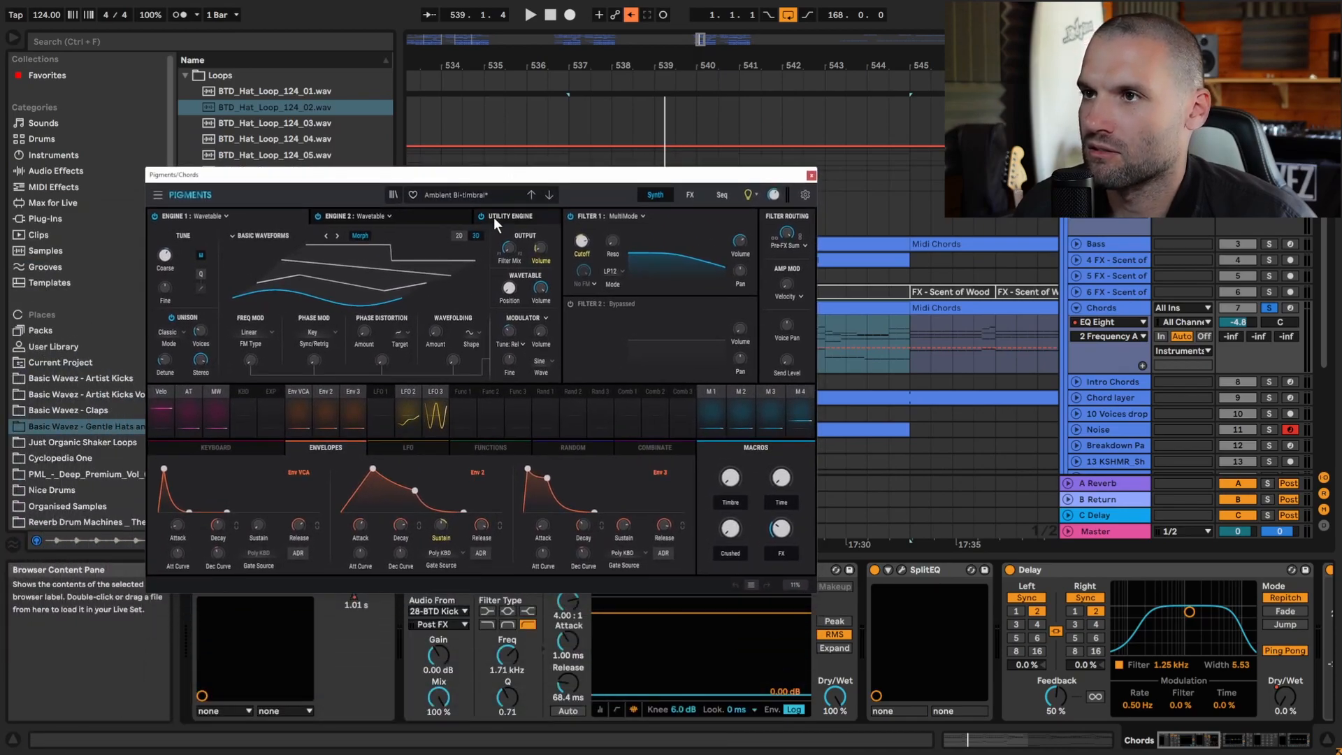
left_click(549, 195)
left_click(531, 194)
- Audition the chords with the Pigments preset and shorten the Env VCA envelope's decay for comparison
key("space")
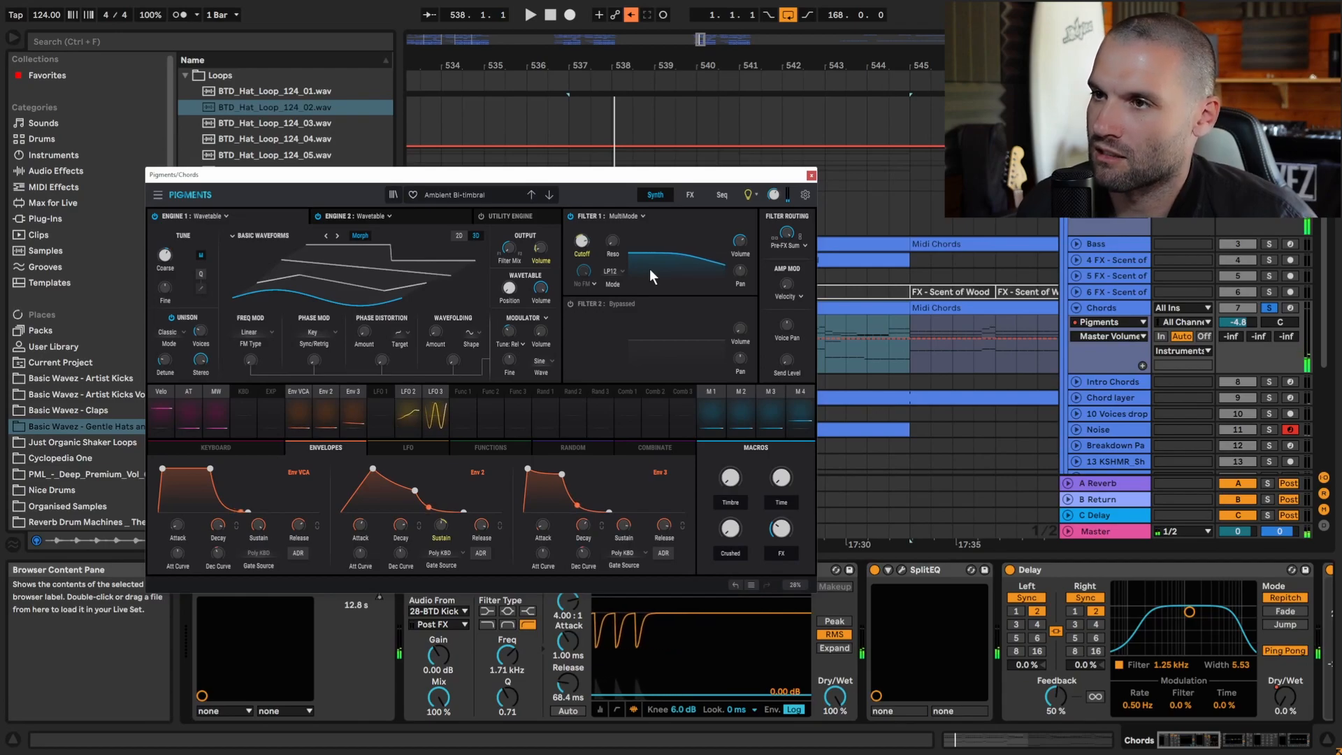
key("space")
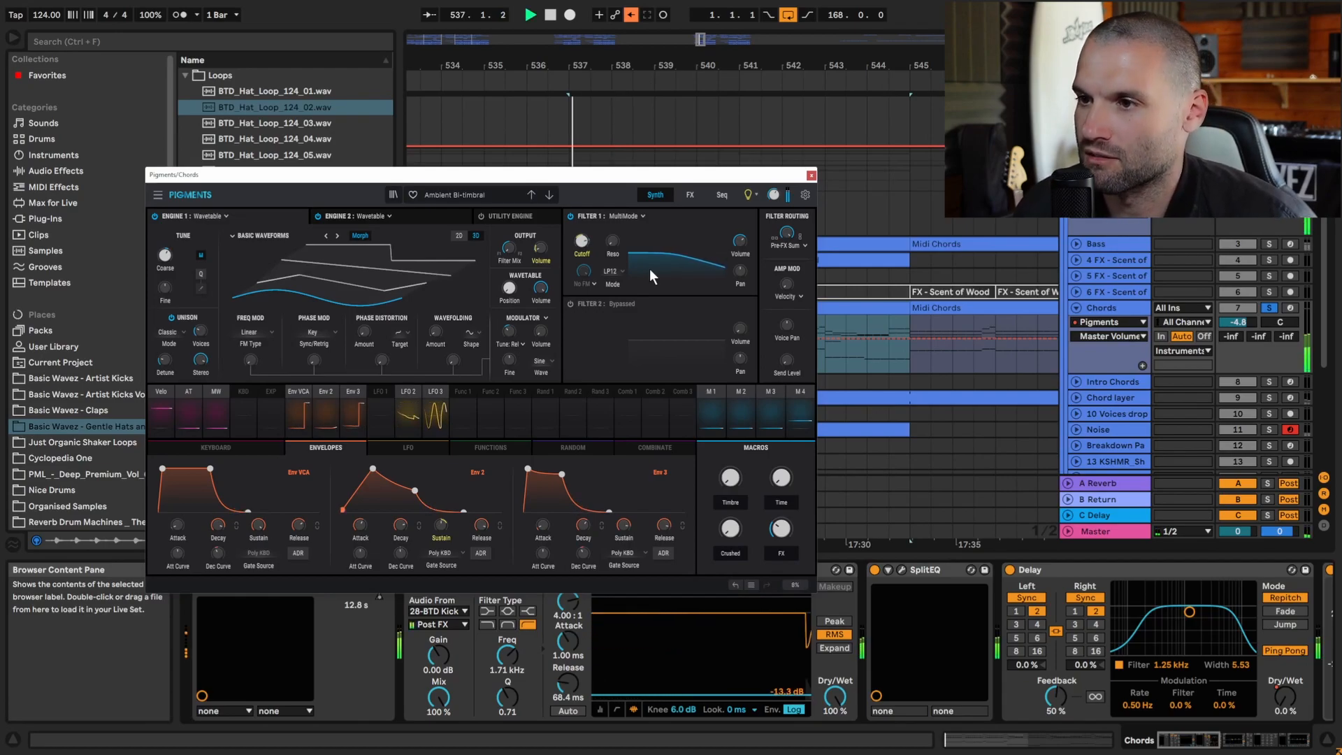
key("space")
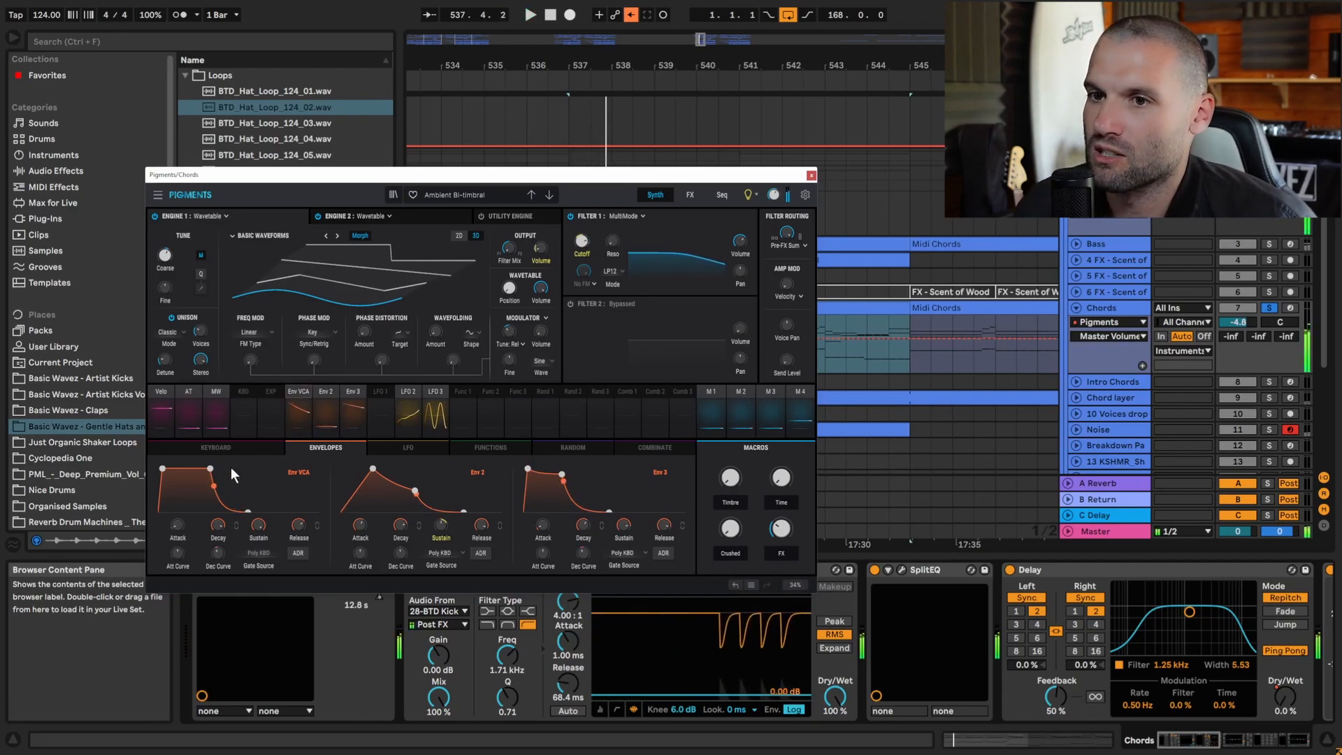
left_click_drag(210, 468, 190, 511)
key("space")
key("space")
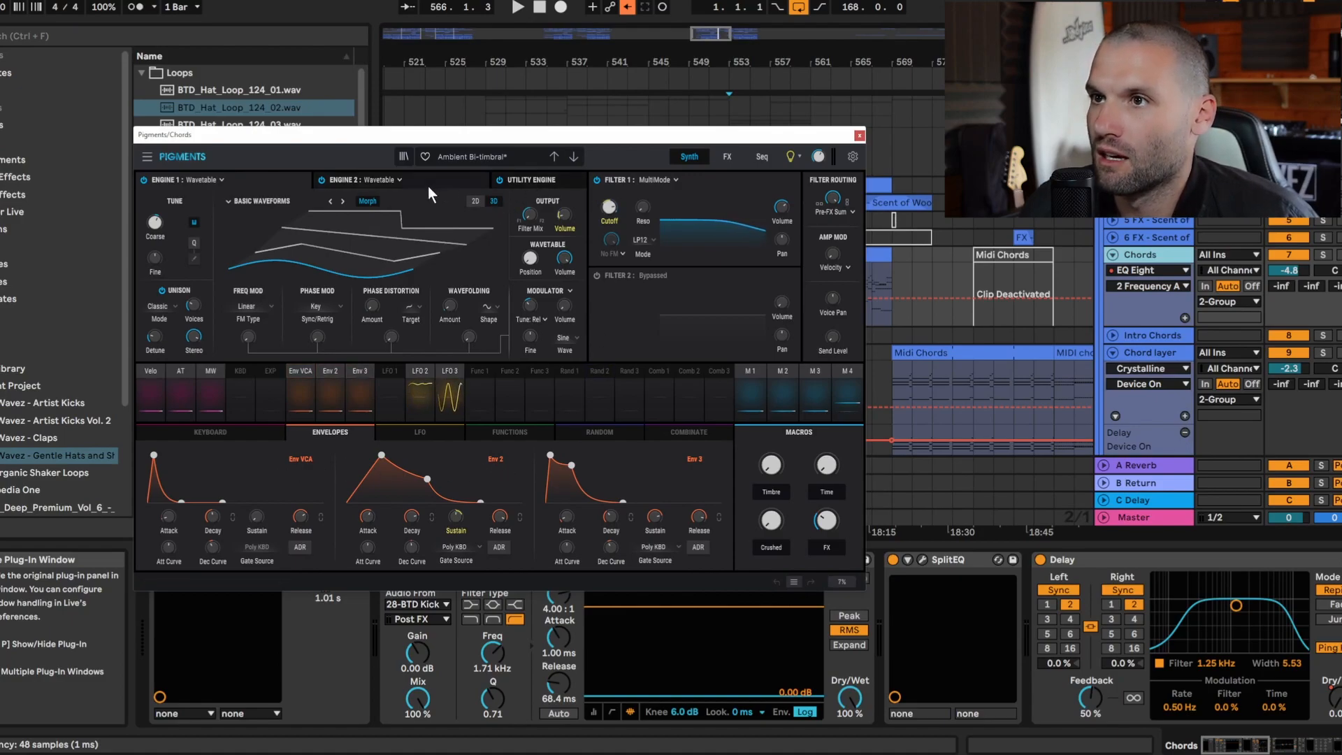
- Inspect the Reverb on the Pigments effects page and return to the Synth page
left_click(729, 158)
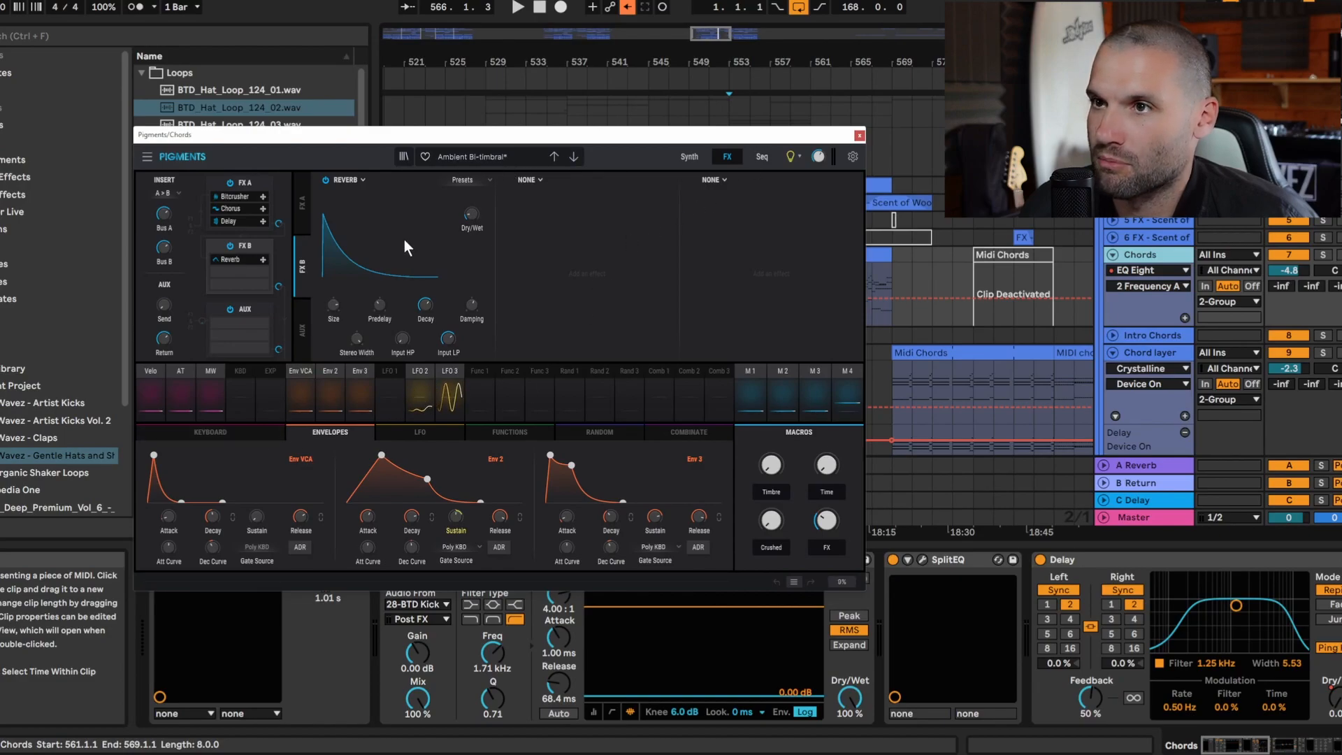
left_click(686, 156)
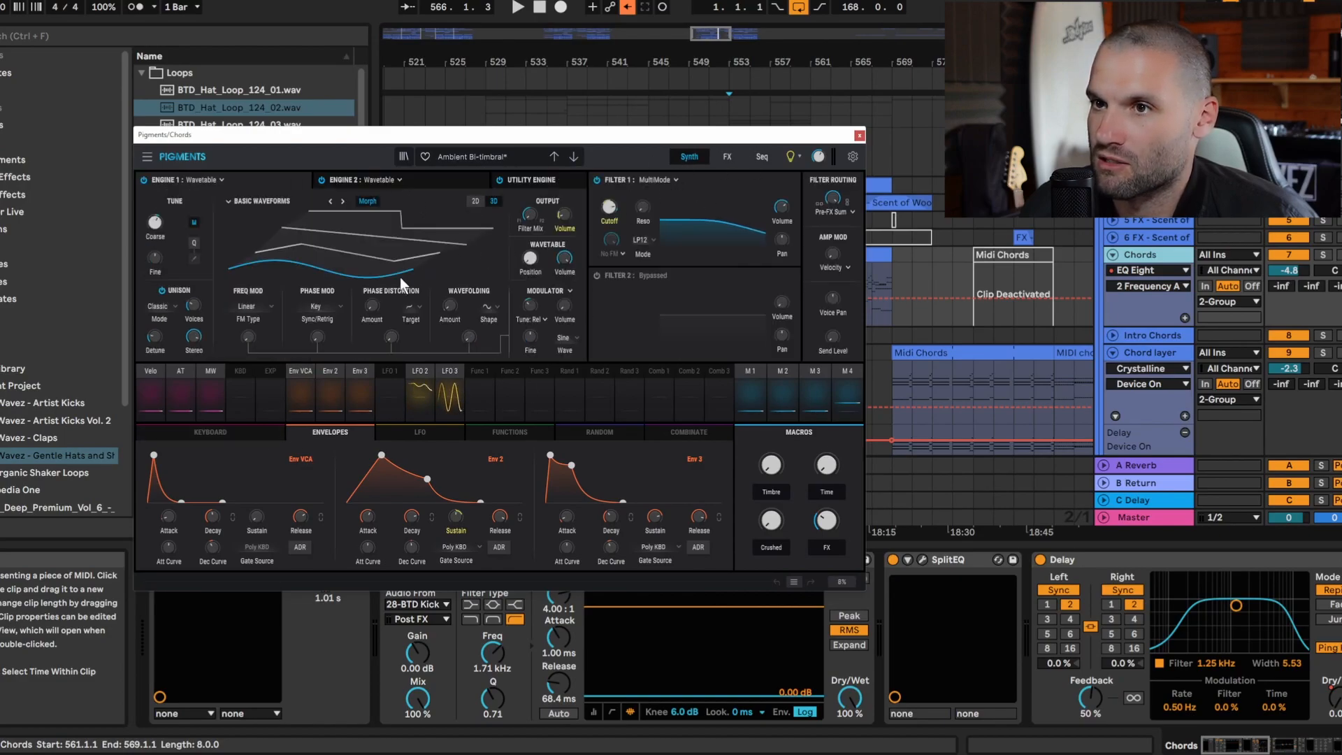
key("space")
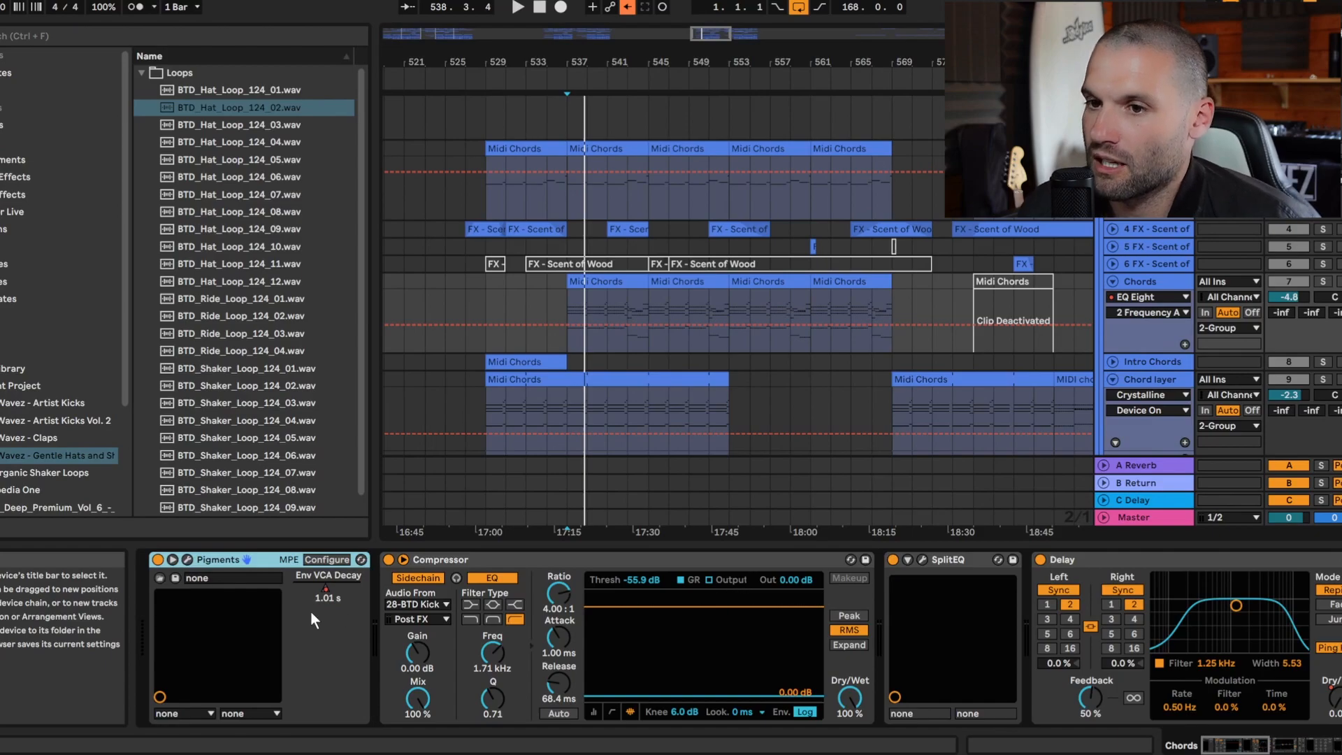
- Solo the Chords track and open its SplitEQ plug-in window, placing it clear of the device chain
left_click(1322, 282)
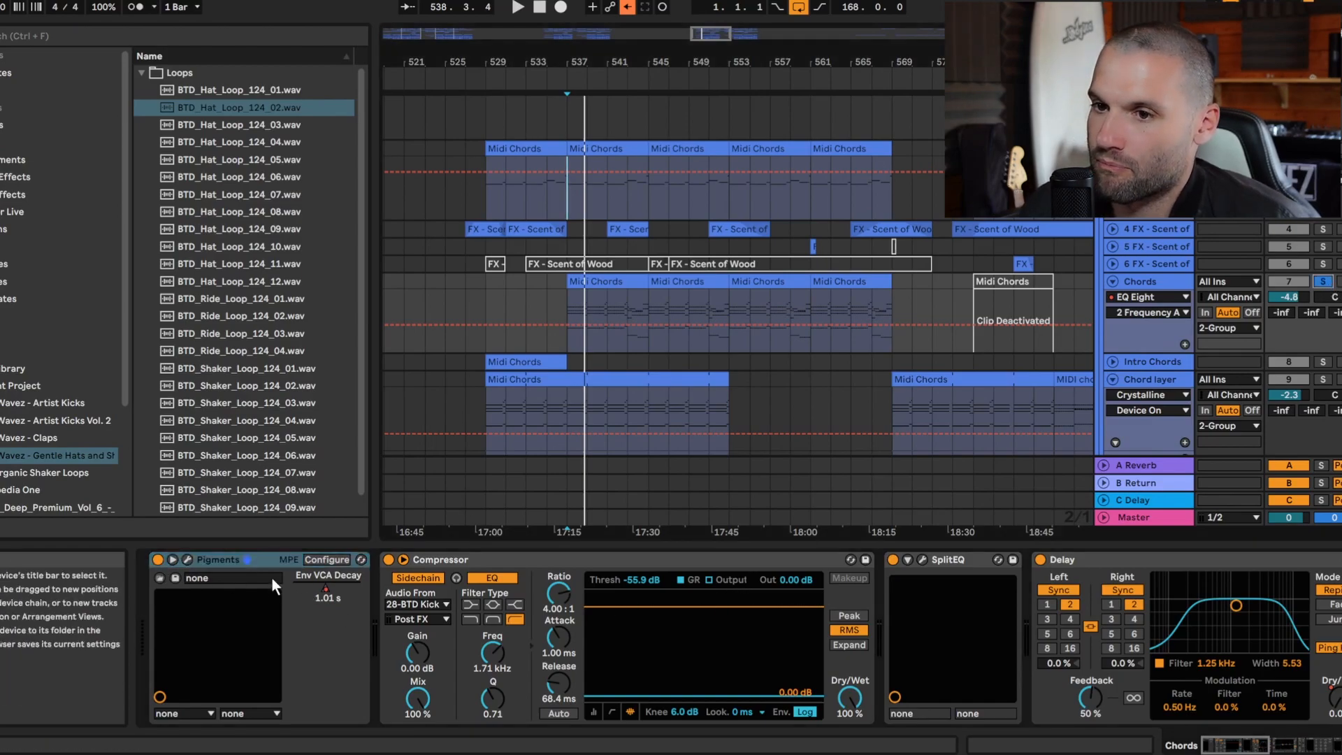
left_click(461, 560)
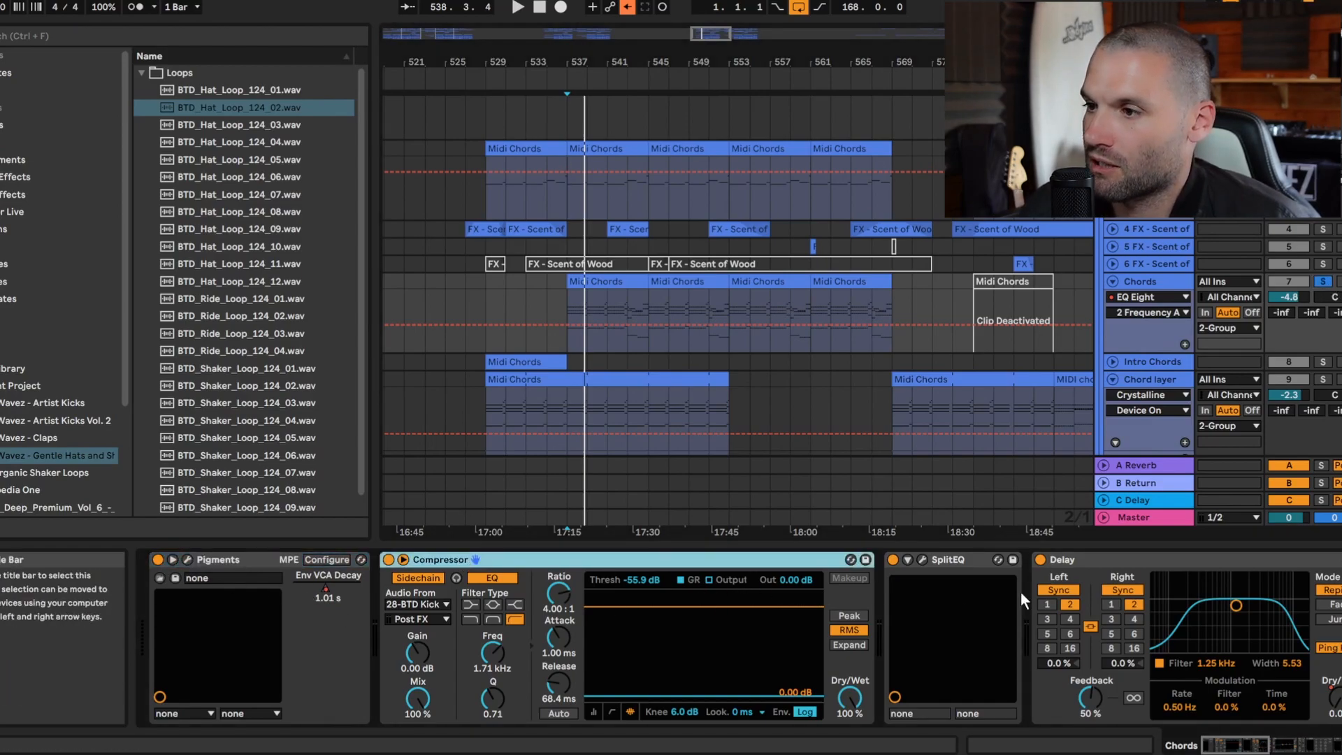
left_click(922, 559)
left_click_drag(525, 336, 549, 283)
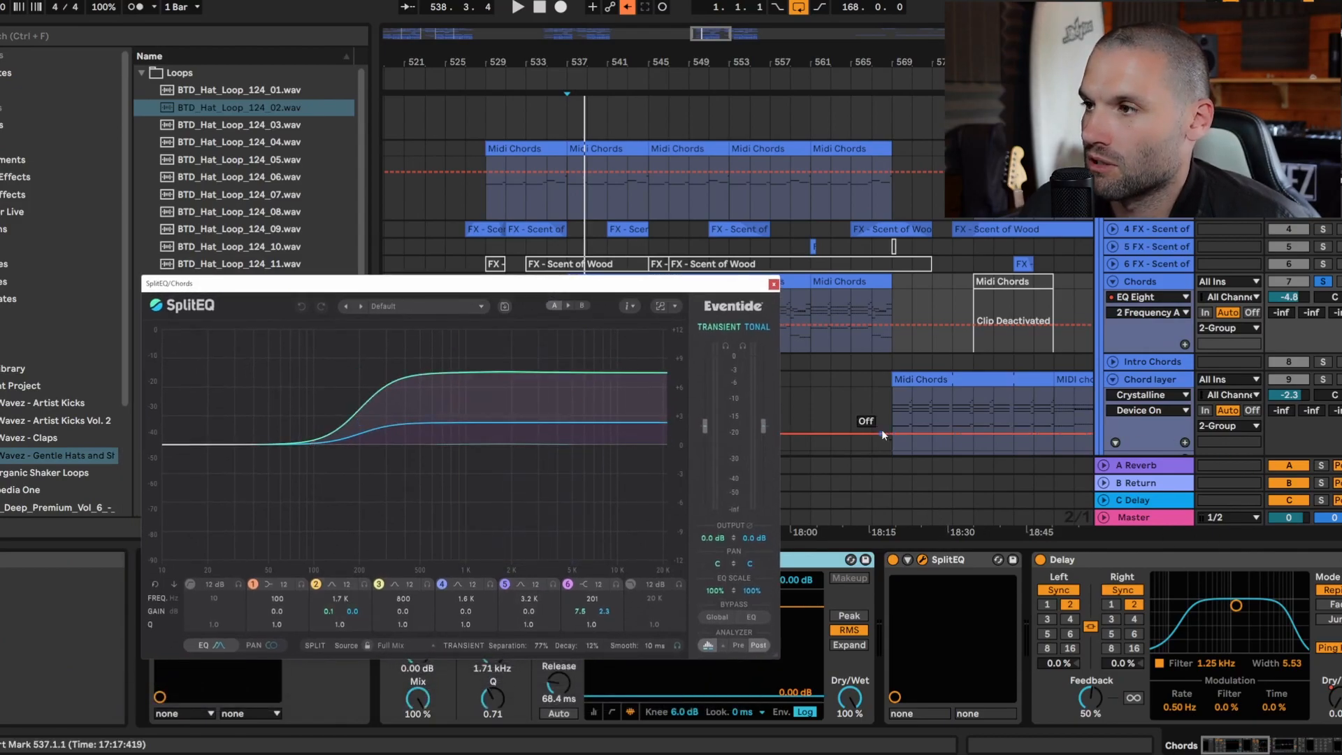
- Play the chords from bar 537 and compare their sound with SplitEQ switched off and on
left_click(893, 560)
key("space")
left_click(893, 560)
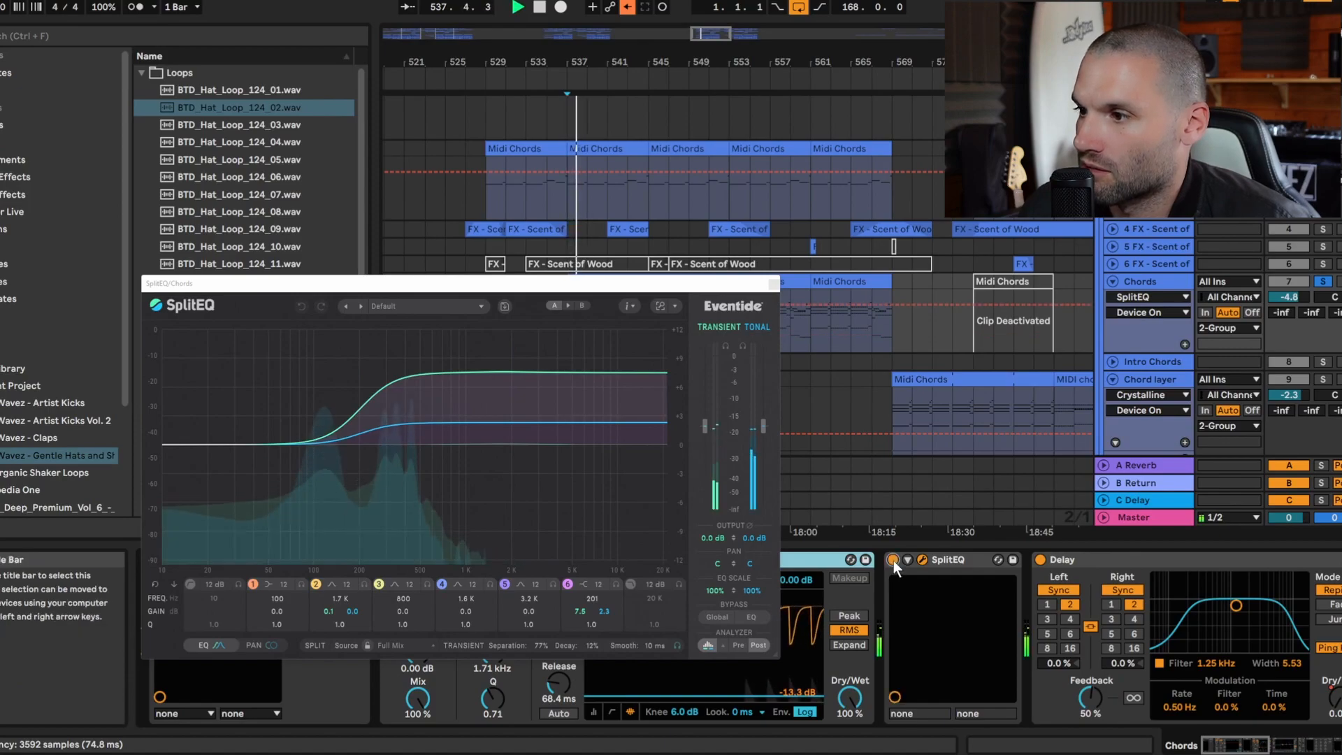
key("space")
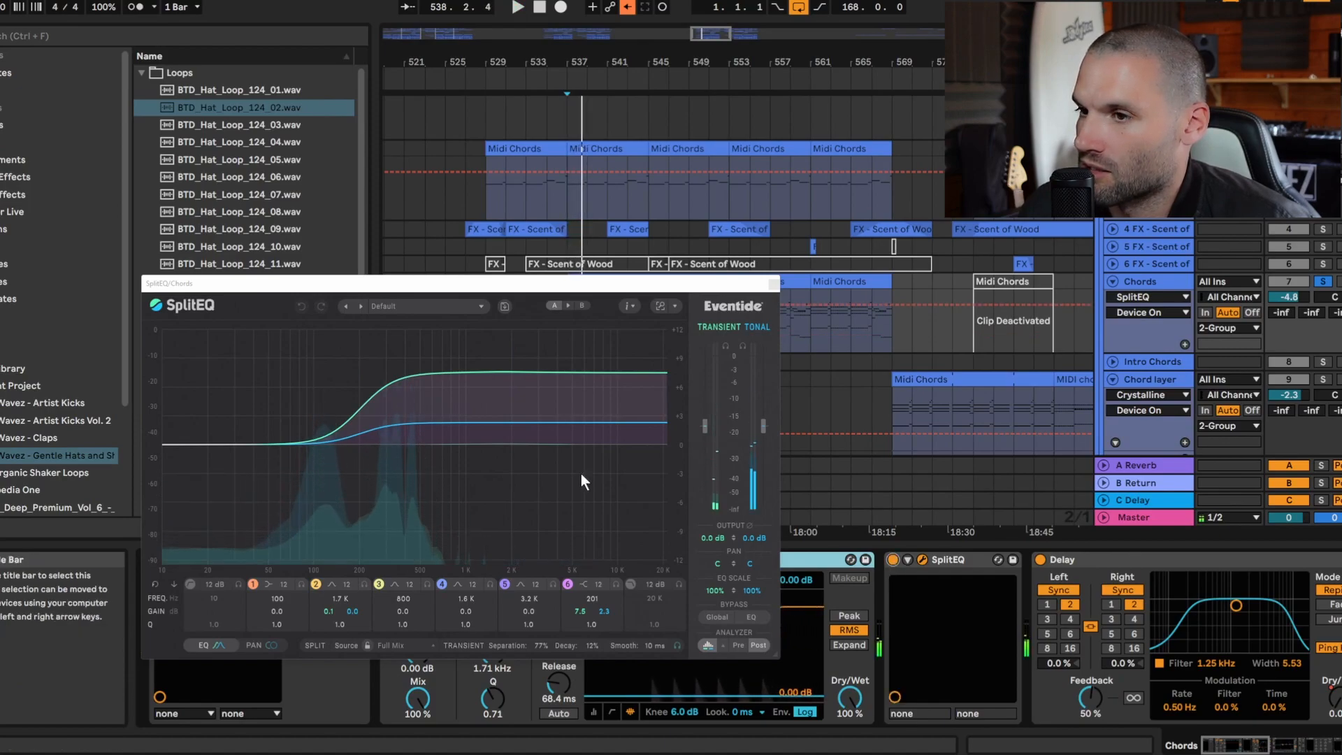
mouse_move(384, 423)
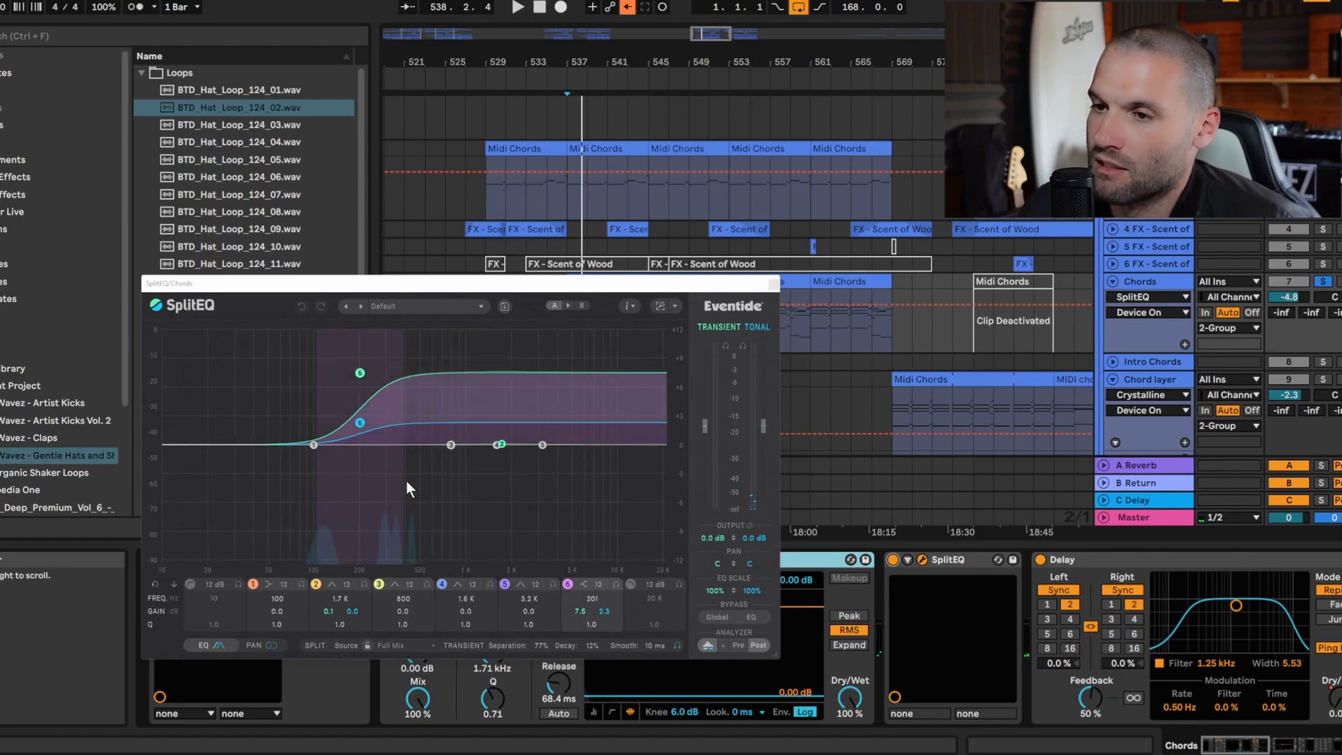
key("space")
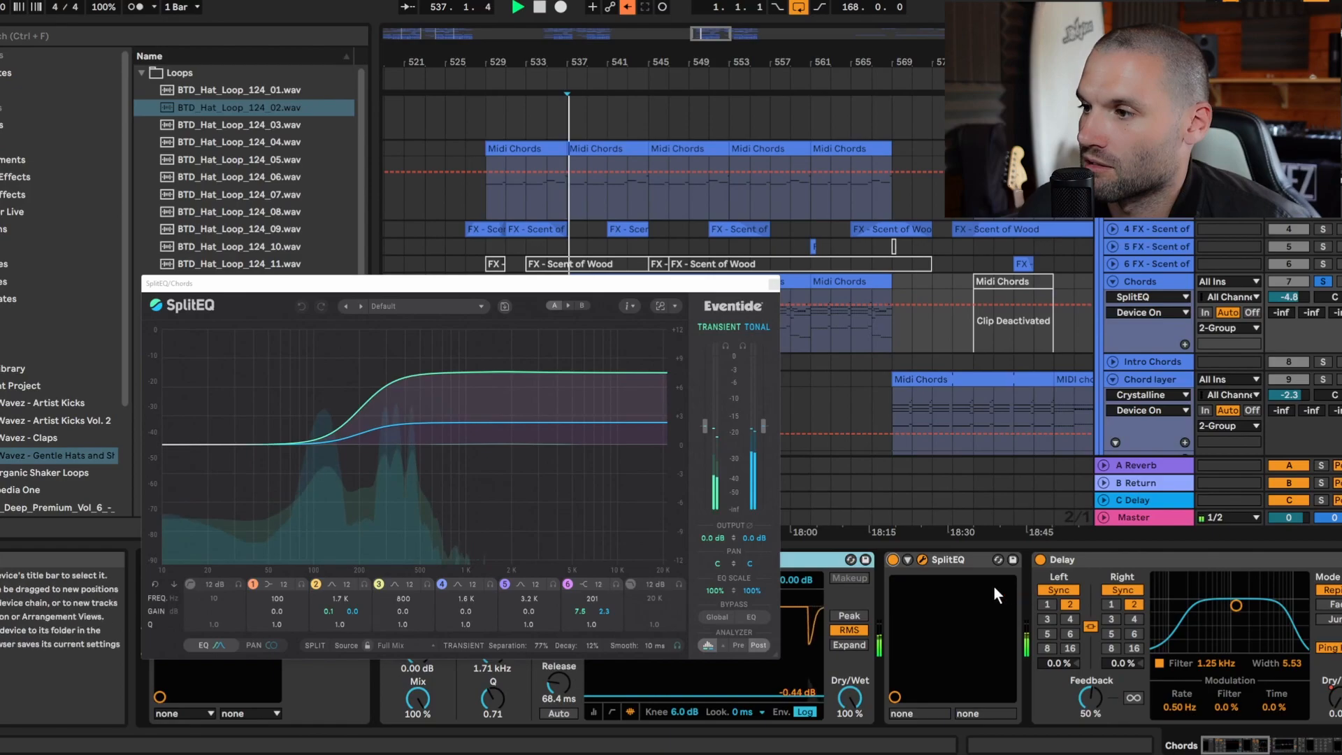
left_click(922, 560)
left_click(921, 560)
left_click(892, 559)
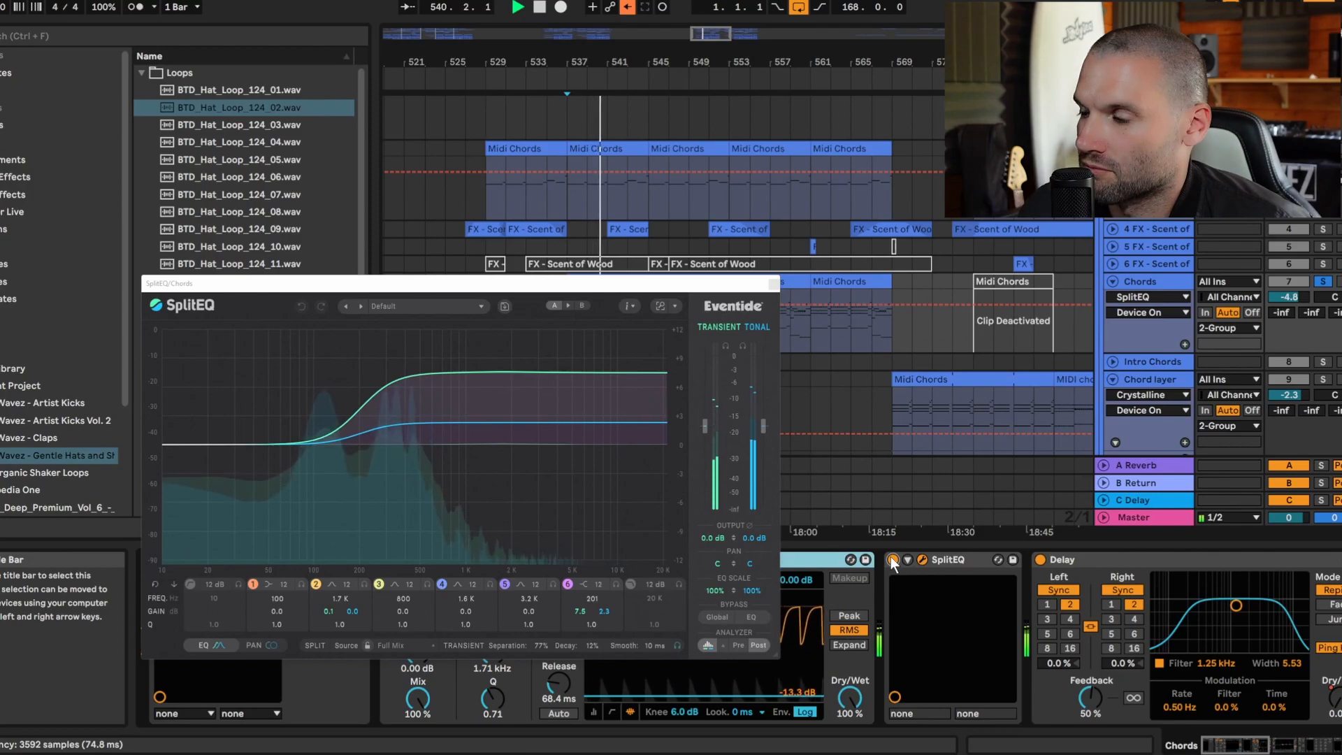
key("space")
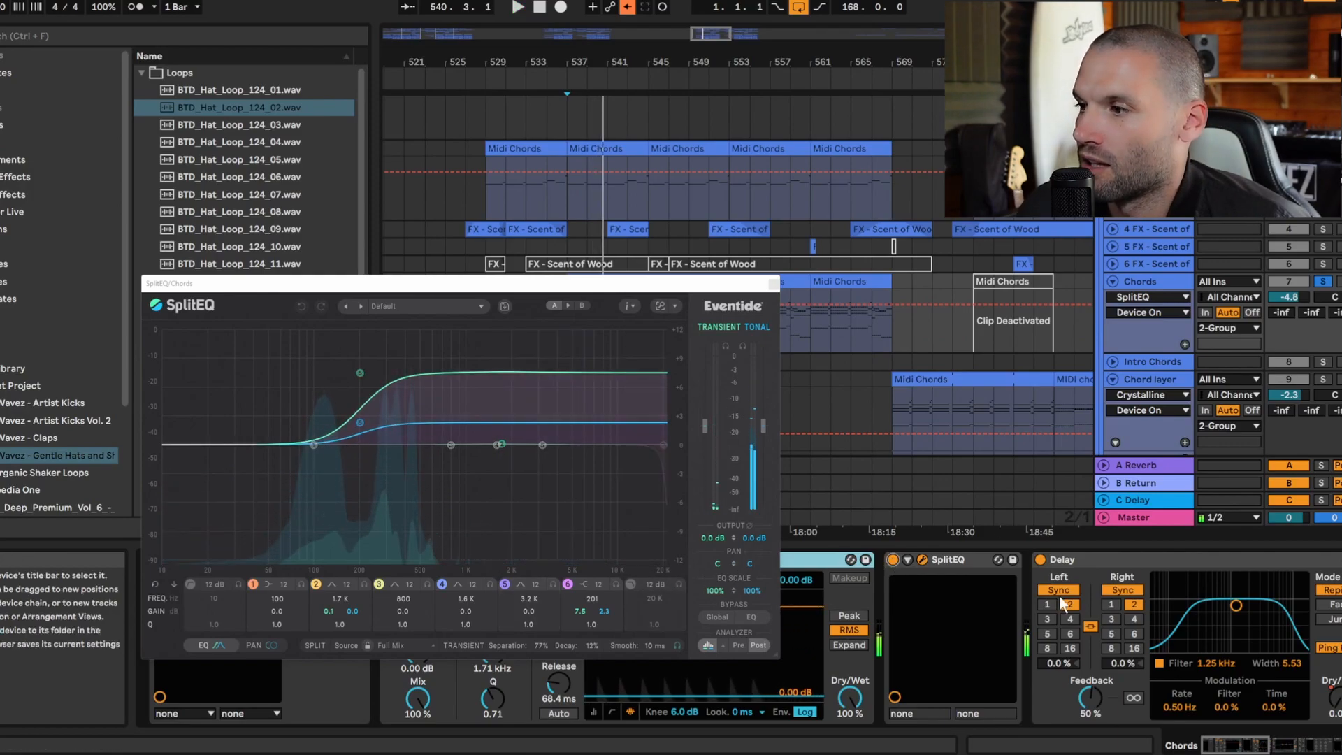
- Show the Delay's Dry/Wet automation on the Chords track and play the ramp leading into bar 33
left_click(1271, 745)
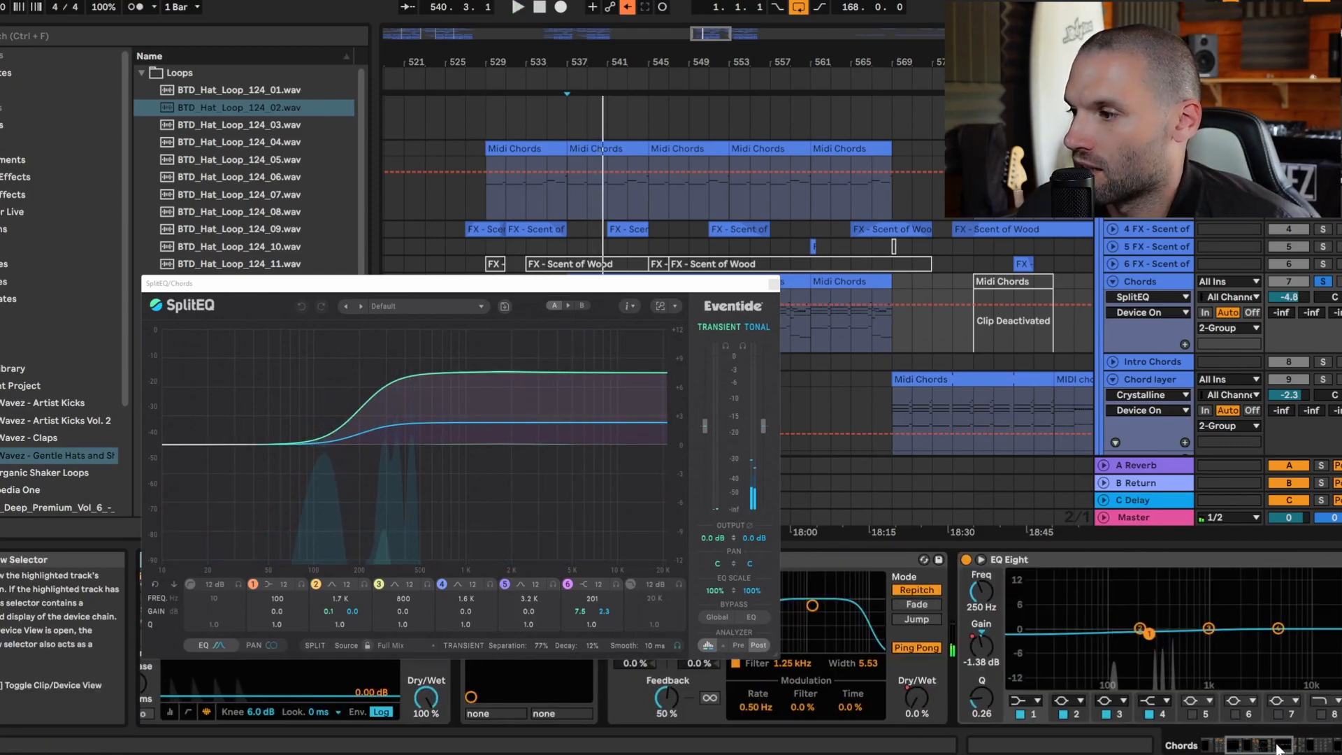
left_click_drag(1279, 748, 1224, 749)
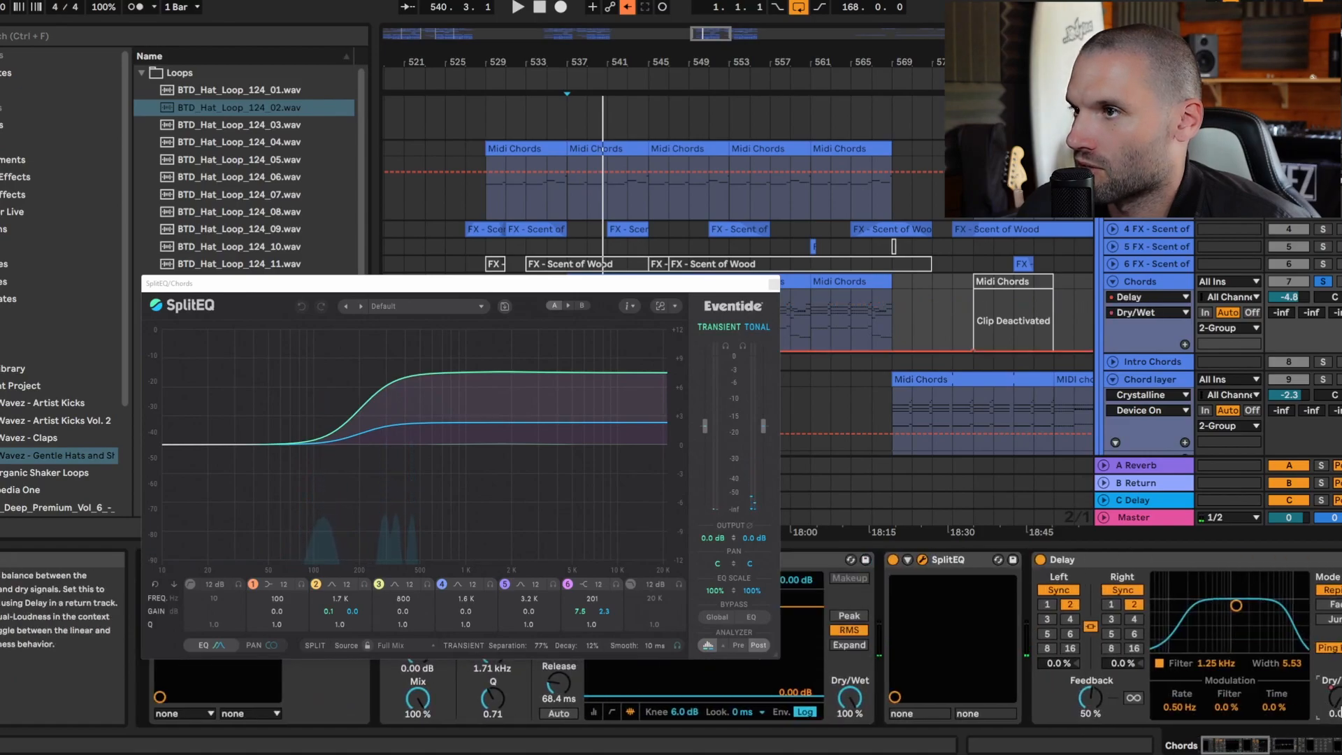
left_click_drag(735, 285, 815, 406)
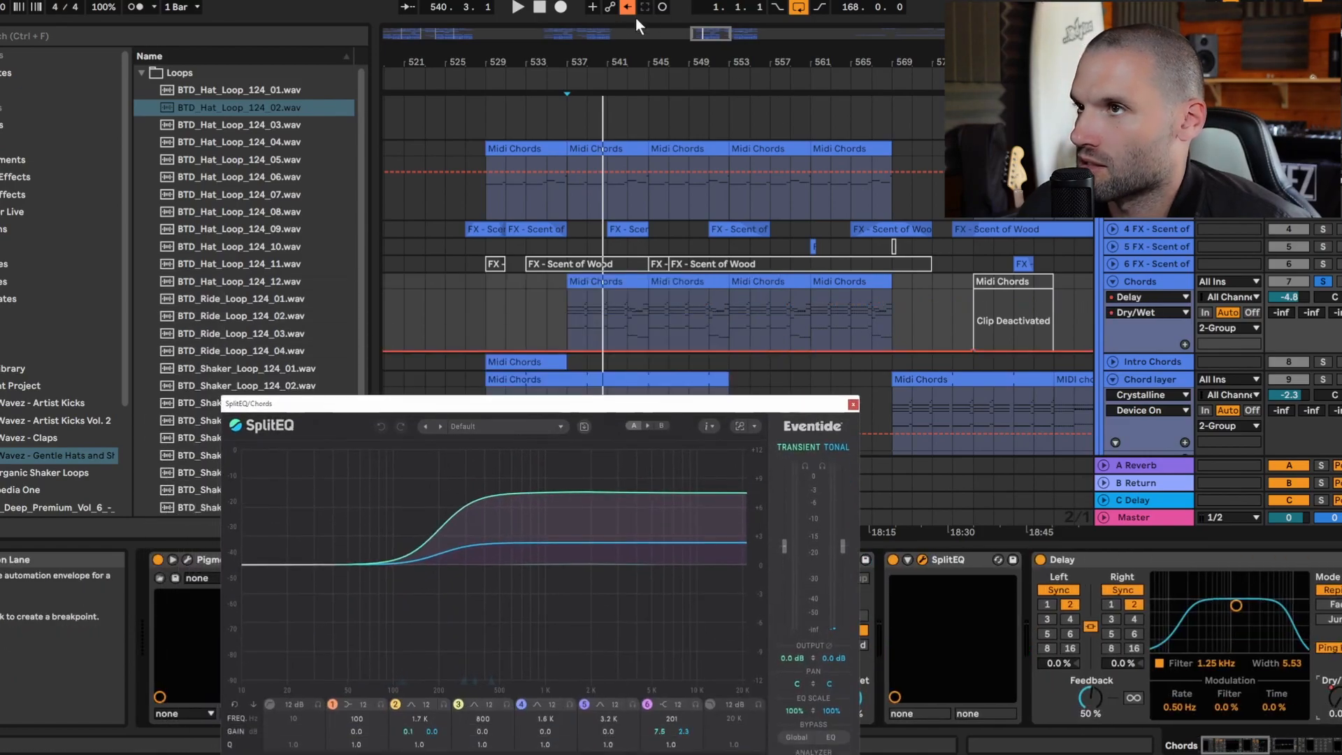
left_click_drag(723, 34, 431, 67)
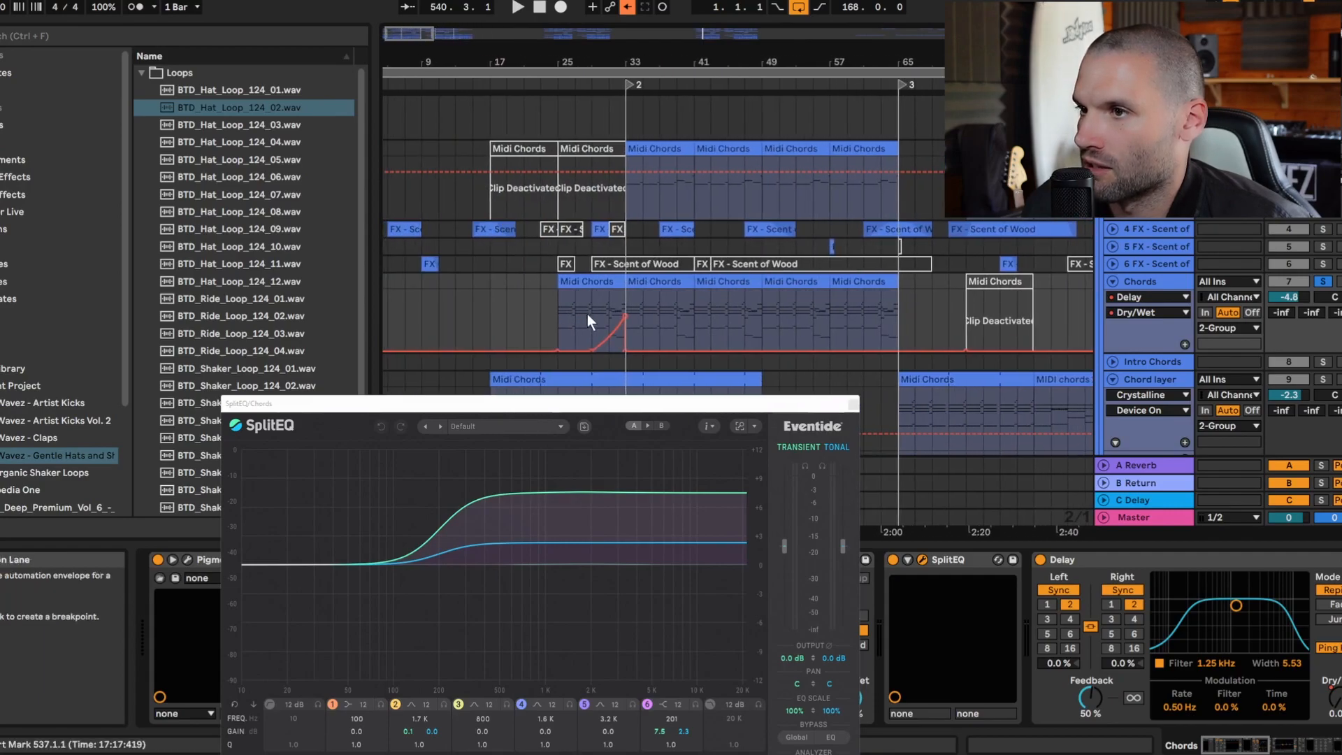
key("space")
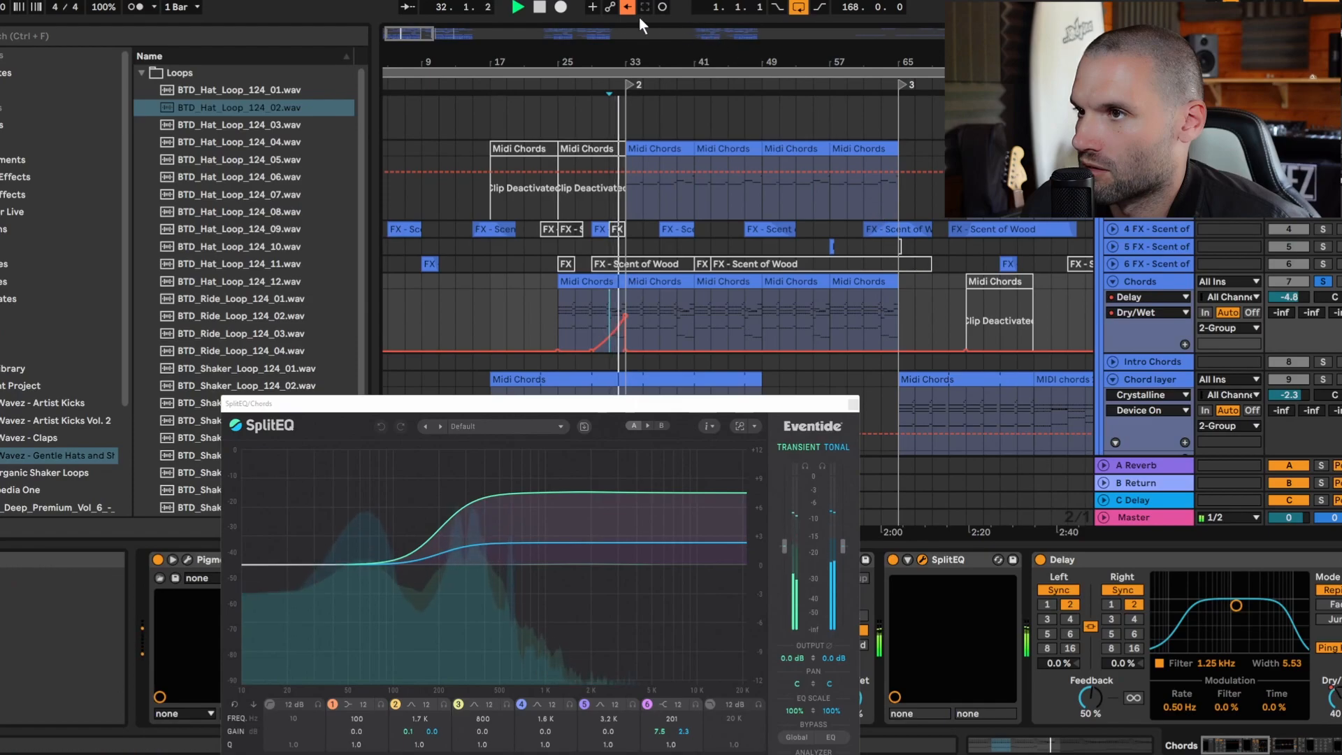
- Show the EQ Eight 1 Gain A automation on the Chords track and place the insert marker at bar 29 before the drop
left_click_drag(530, 52, 538, 42)
left_click_drag(419, 40, 559, 44)
key("space")
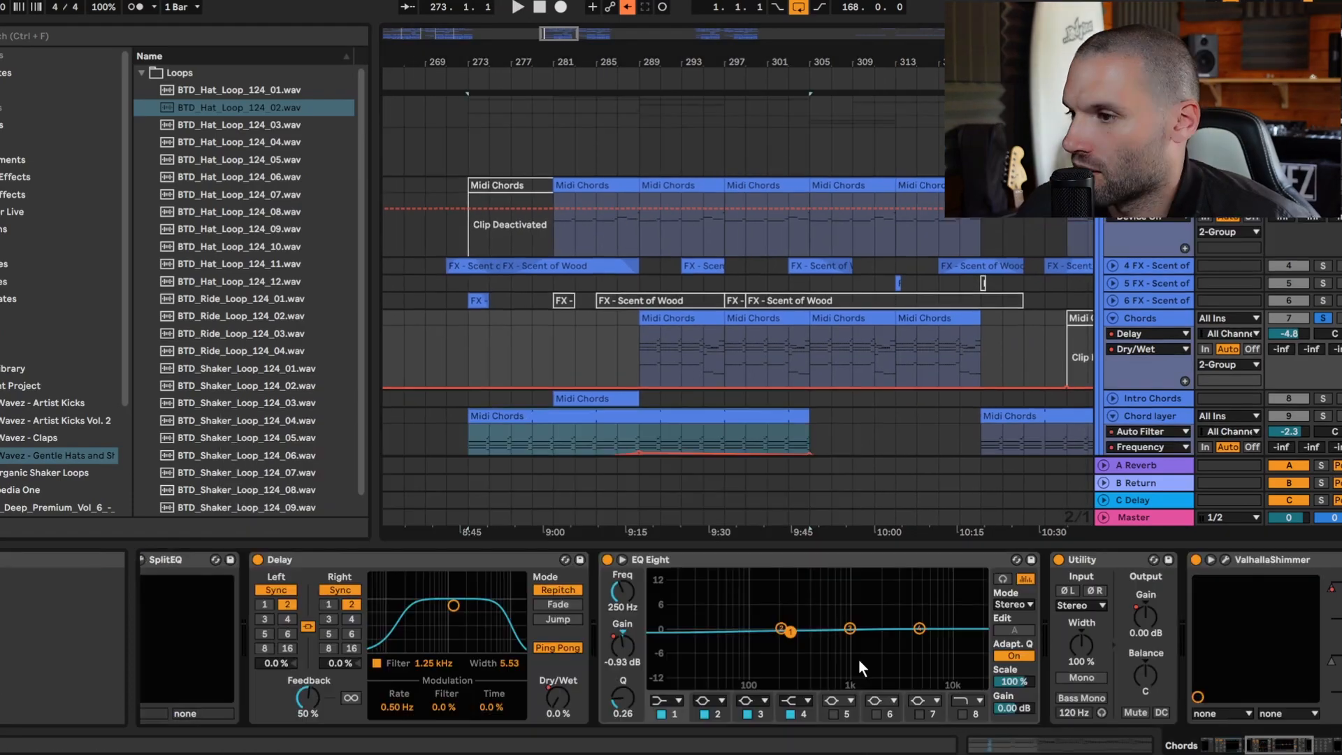
left_click(622, 646)
left_click_drag(558, 34, 435, 28)
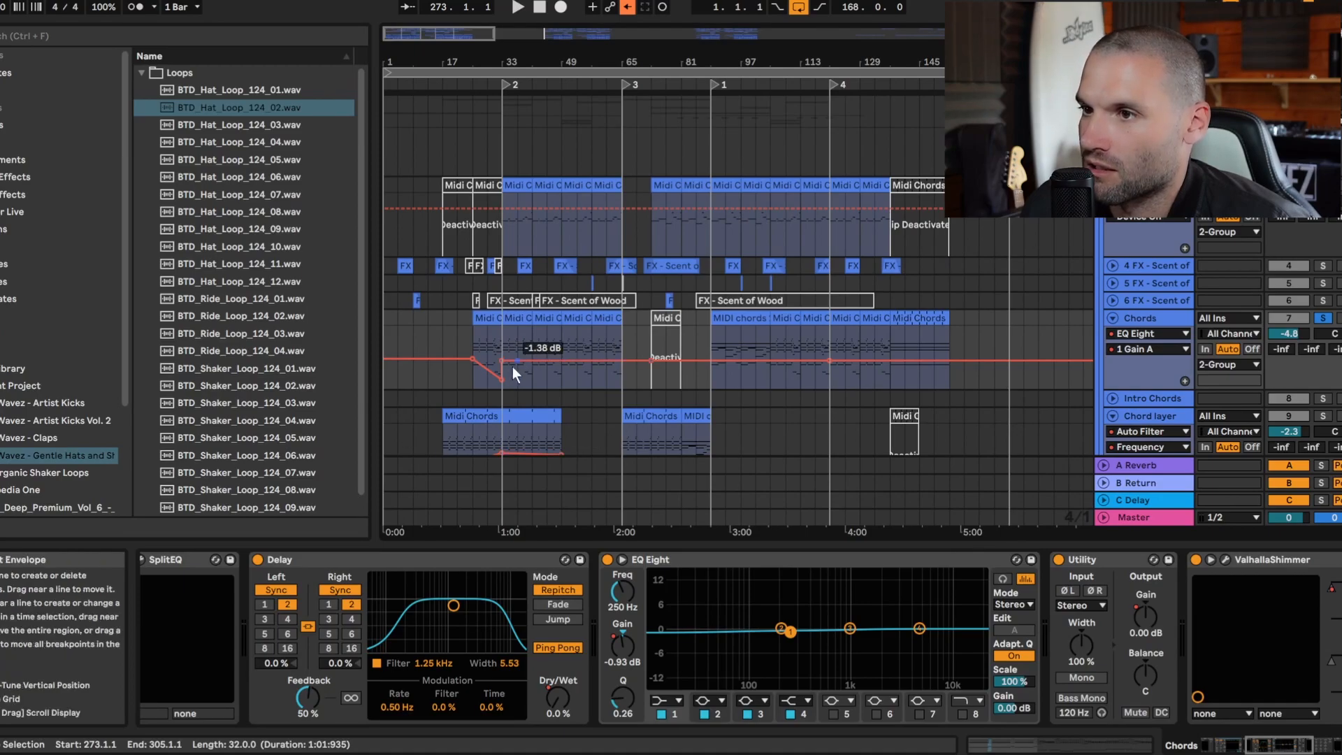
left_click(487, 358)
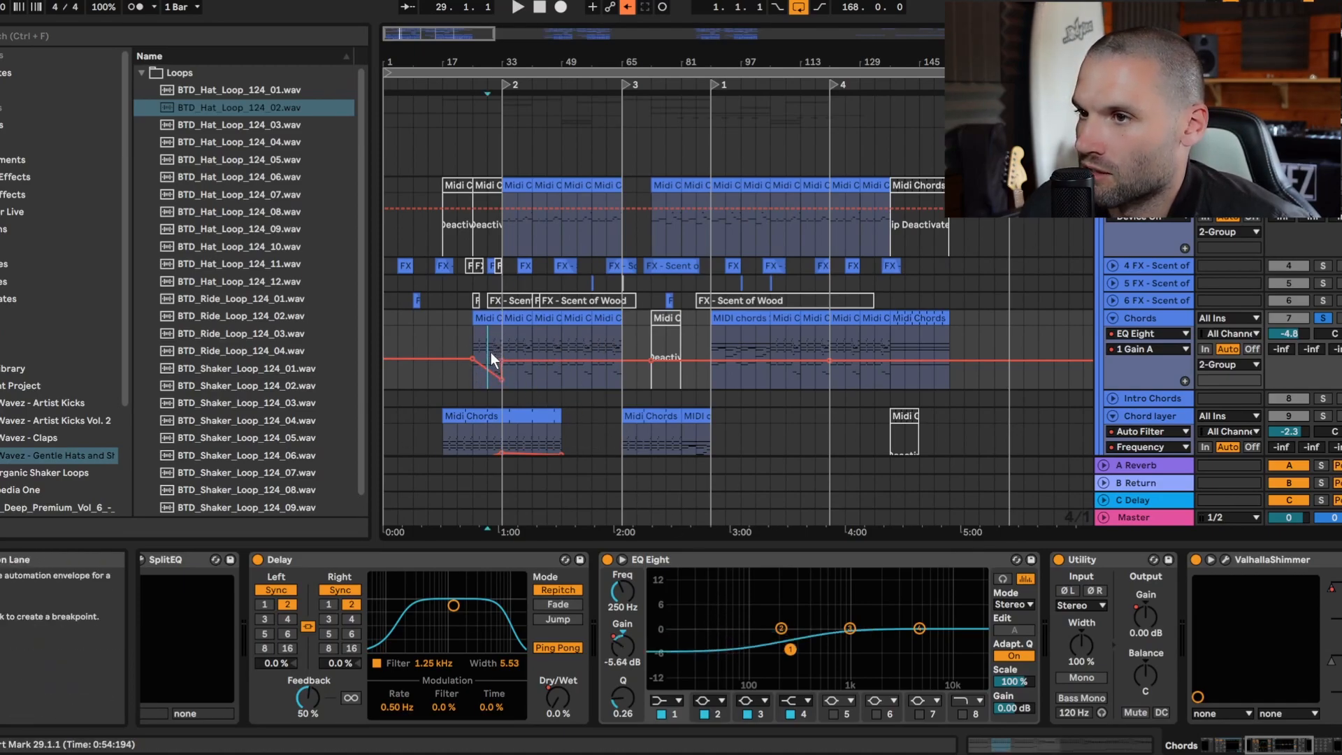
- Play the EQ Eight gain ramp from bar 29 and show the Utility Gain automation across the Chords track
key("space")
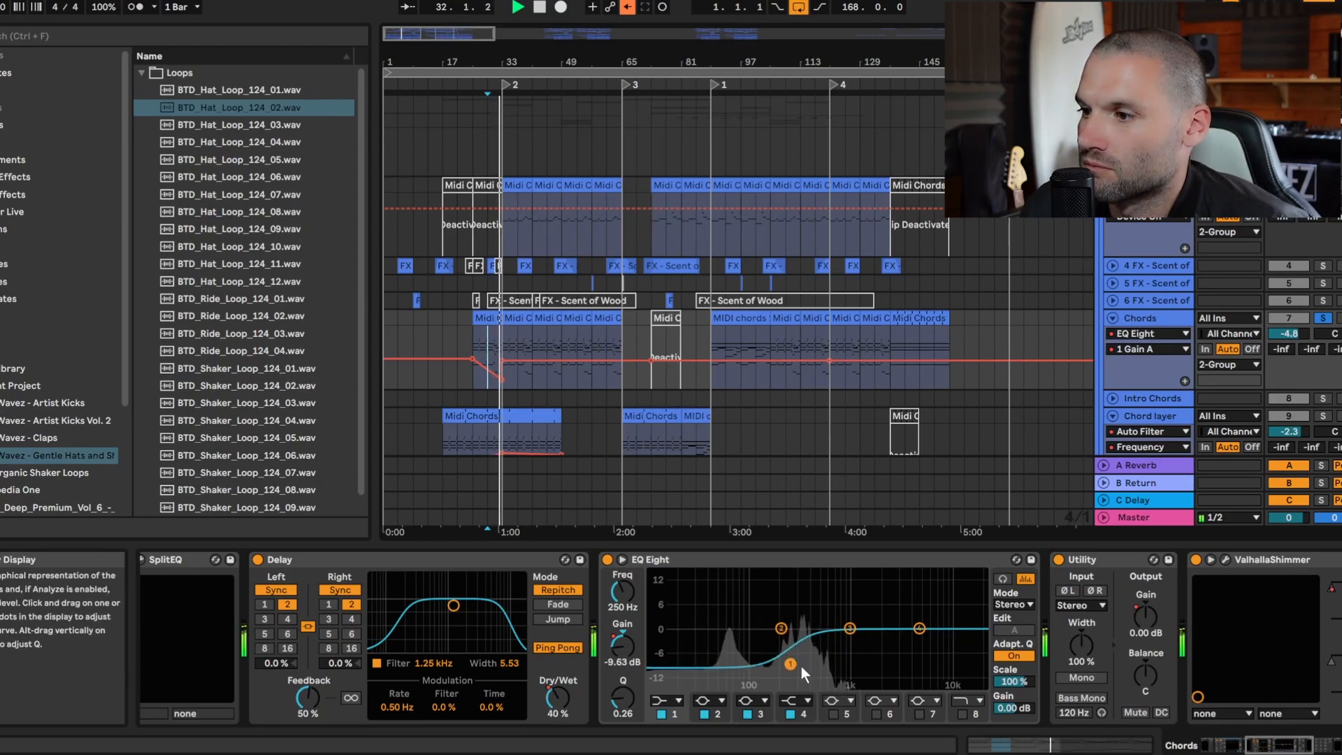
left_click_drag(1289, 746, 1313, 748)
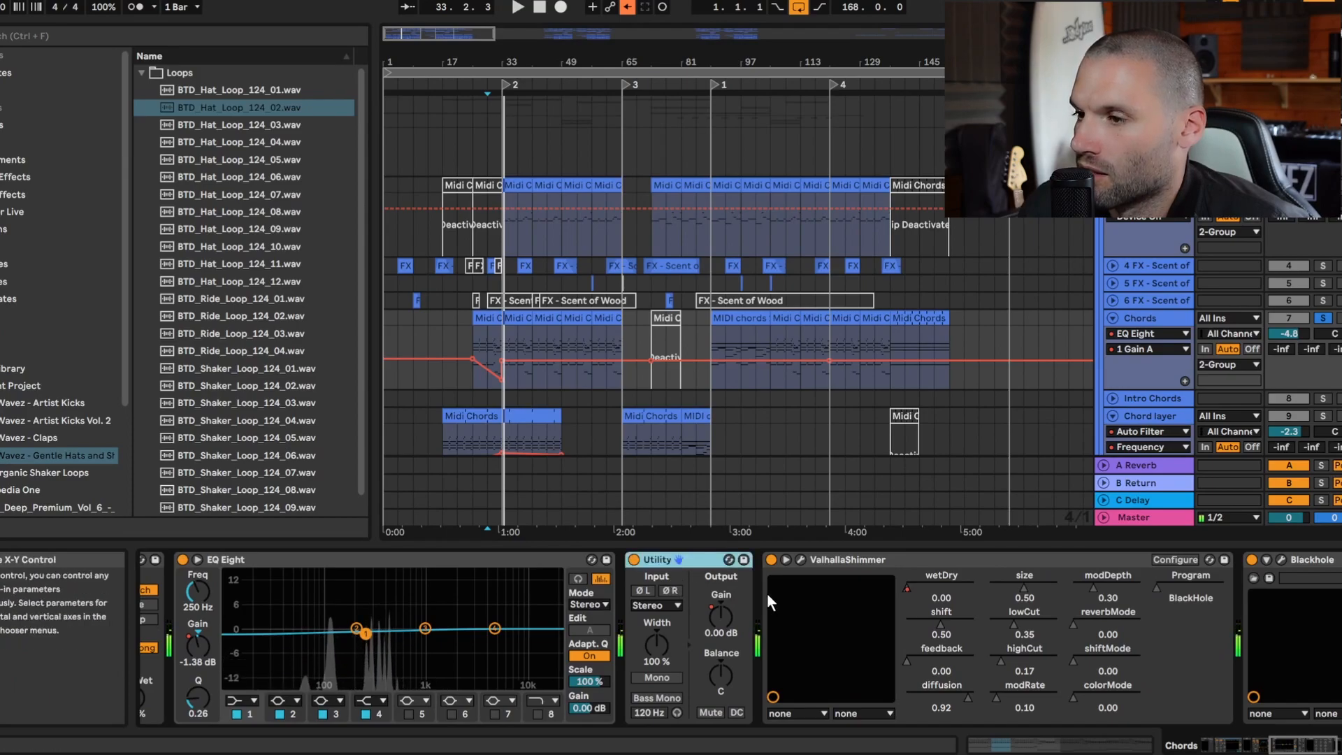
left_click(723, 618)
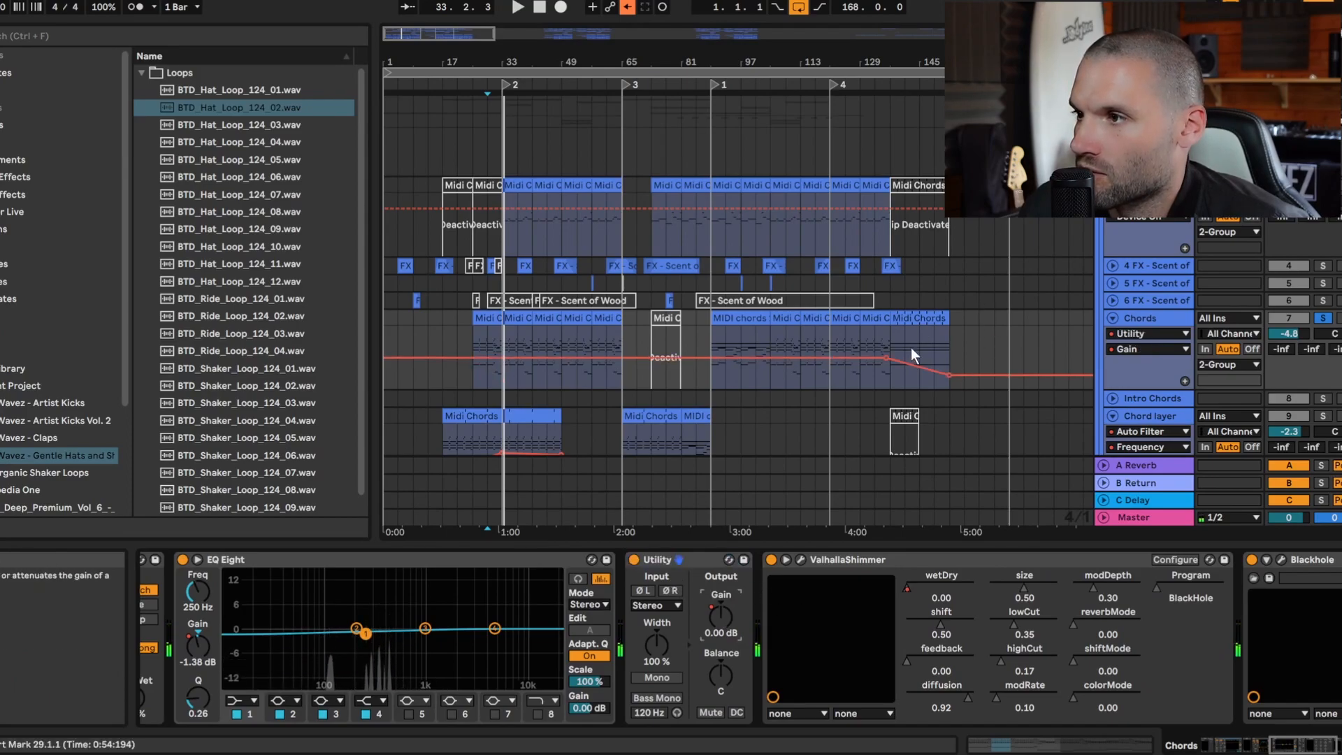
left_click_drag(470, 34, 643, 33)
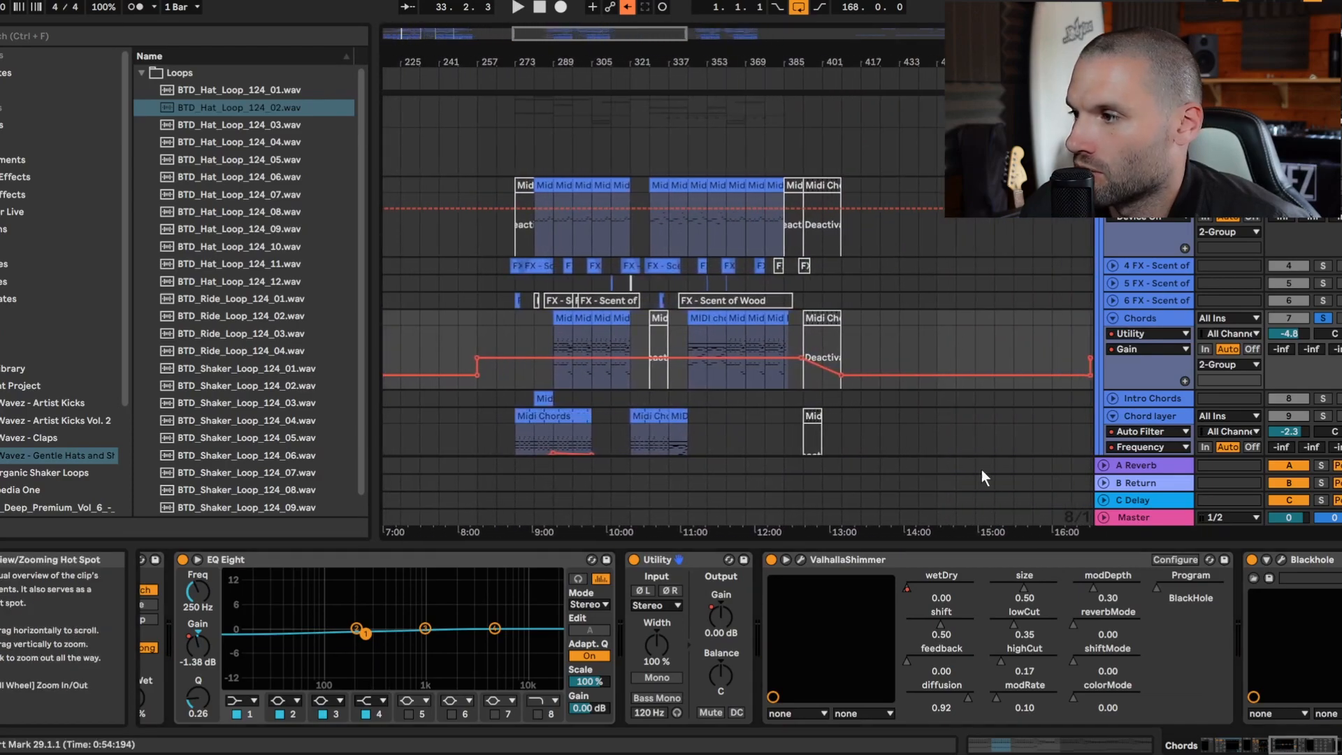
- Open ValhallaShimmer, show its wetDry automation on the Chords track, and place the plug-in window clear of the first arrangement section
left_click(801, 560)
left_click(907, 588)
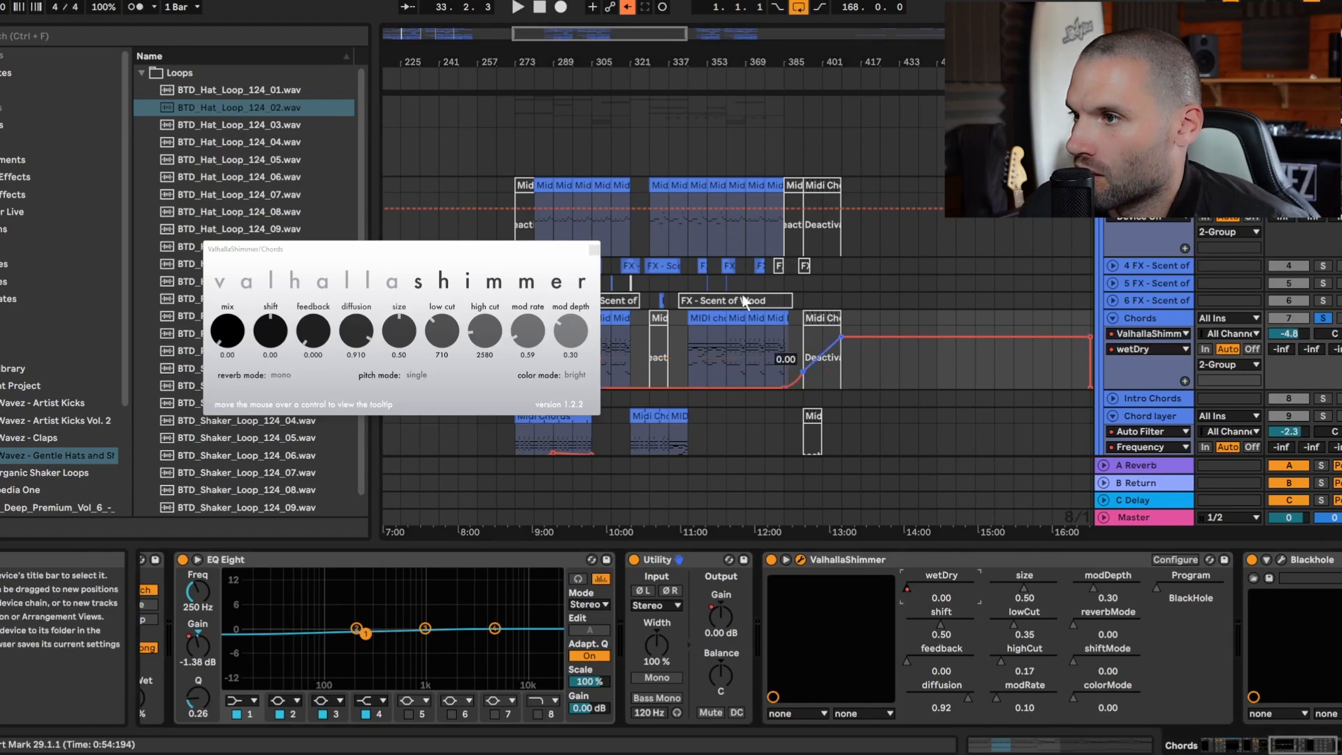
left_click_drag(593, 58, 563, 13)
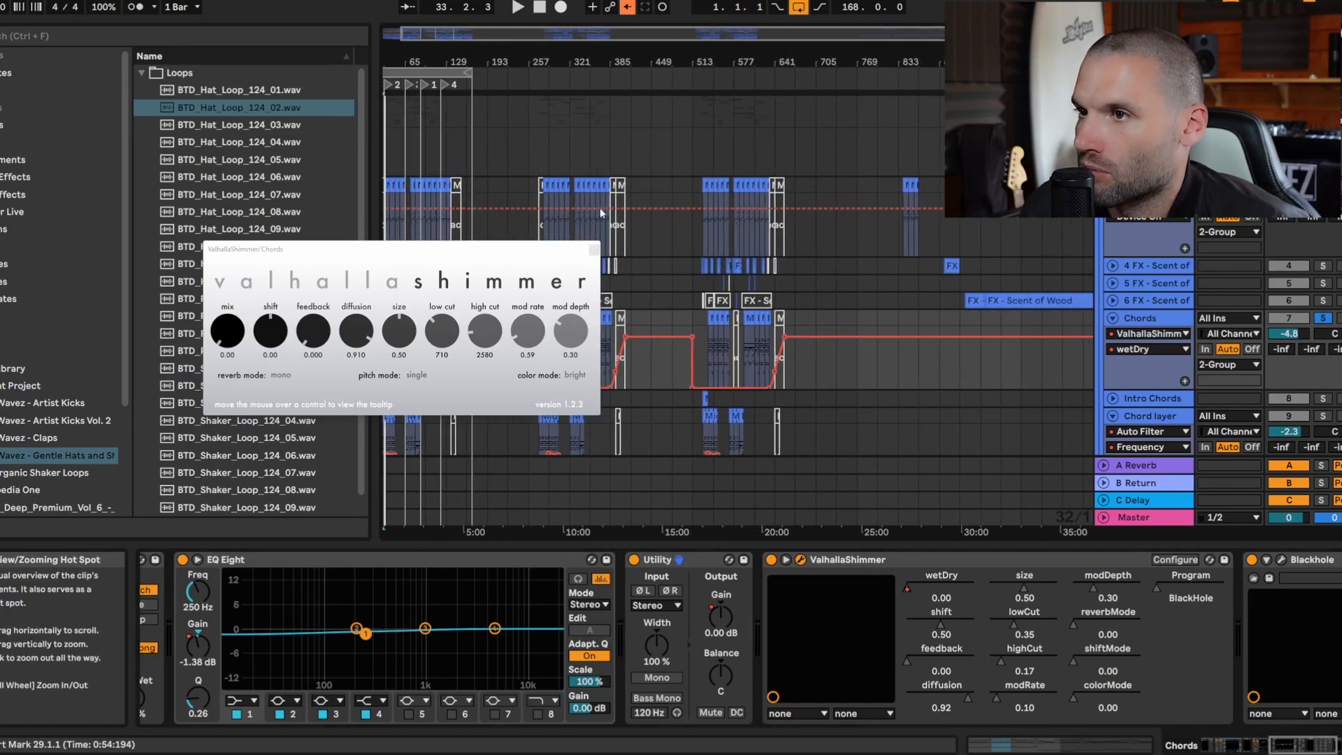
left_click_drag(515, 253, 1066, 267)
mouse_move(451, 59)
left_mouse_down()
mouse_move(510, 125)
mouse_move(570, 144)
mouse_move(538, 154)
mouse_move(570, 123)
mouse_move(433, 98)
mouse_move(399, 61)
mouse_move(520, 97)
mouse_move(621, 81)
mouse_move(515, 47)
mouse_move(650, 134)
left_mouse_up()
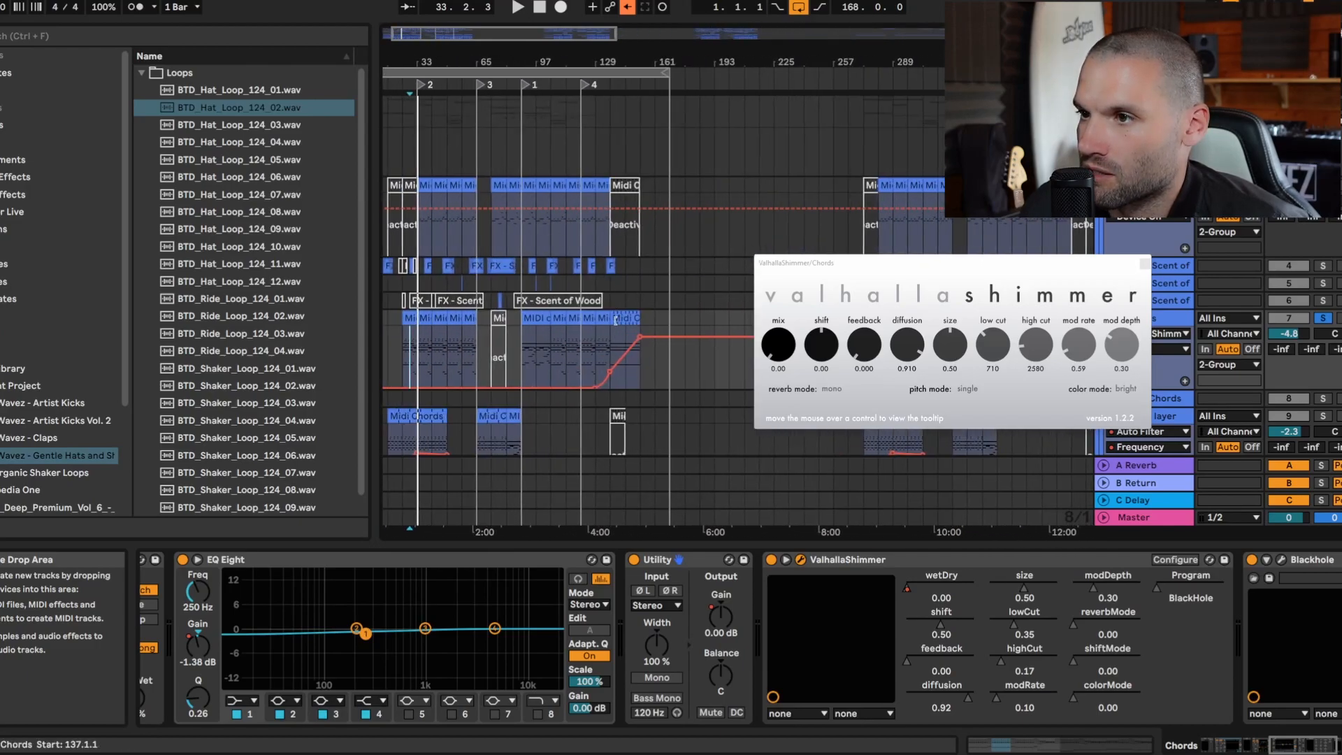
- Play the chords through the ValhallaShimmer fade from bar 145 and close the plug-in window
left_click(621, 334)
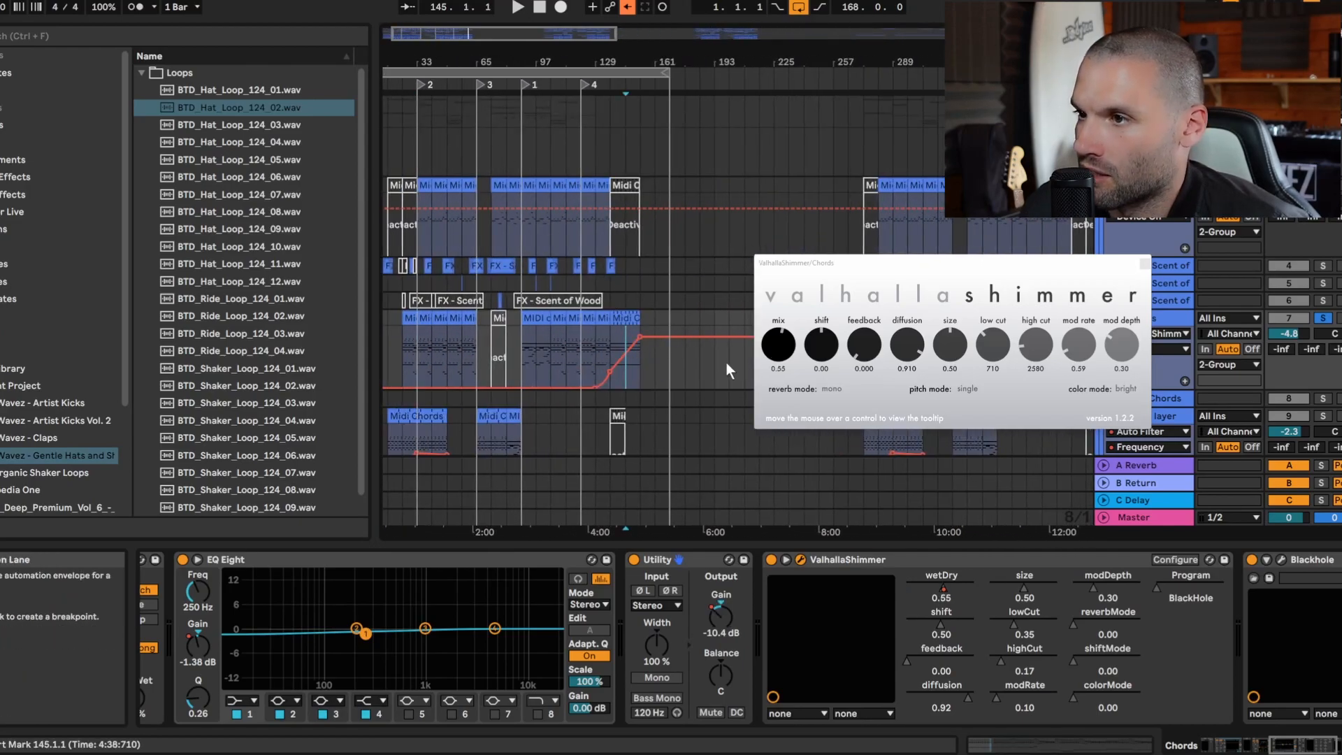
key("space")
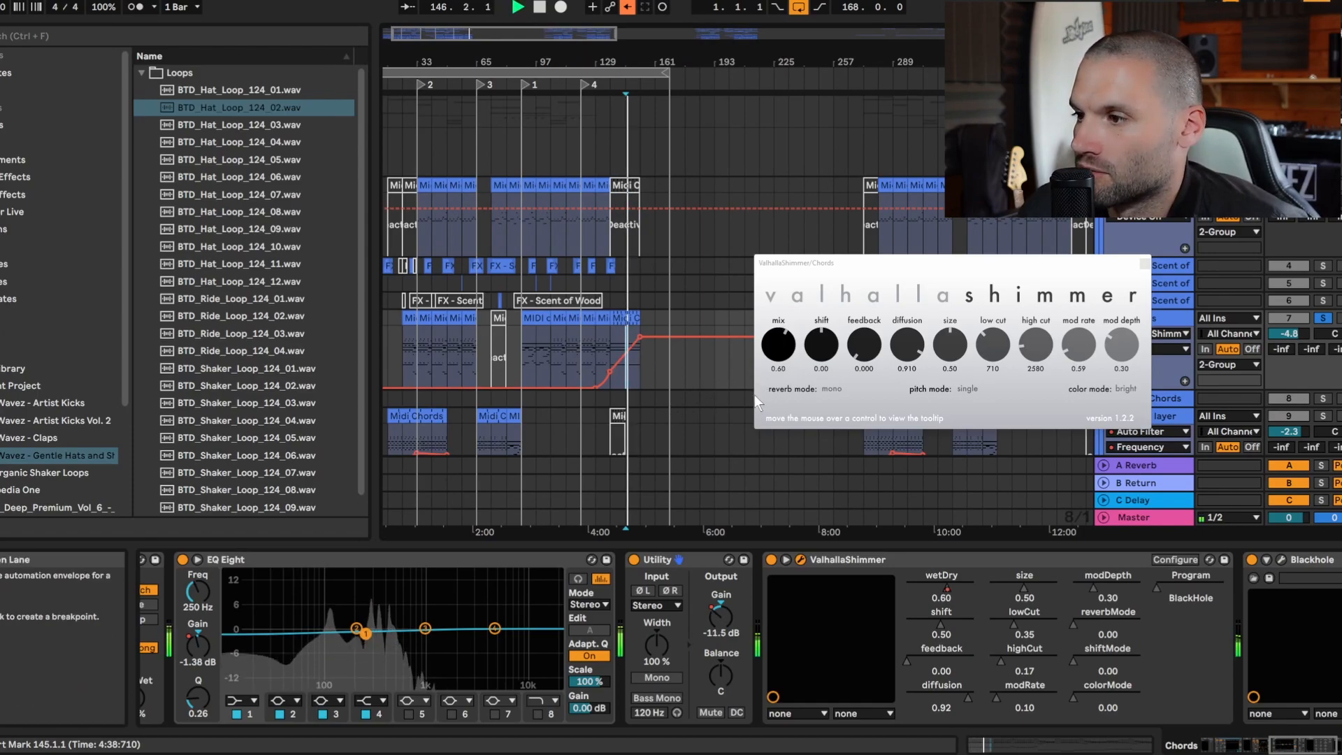
key("space")
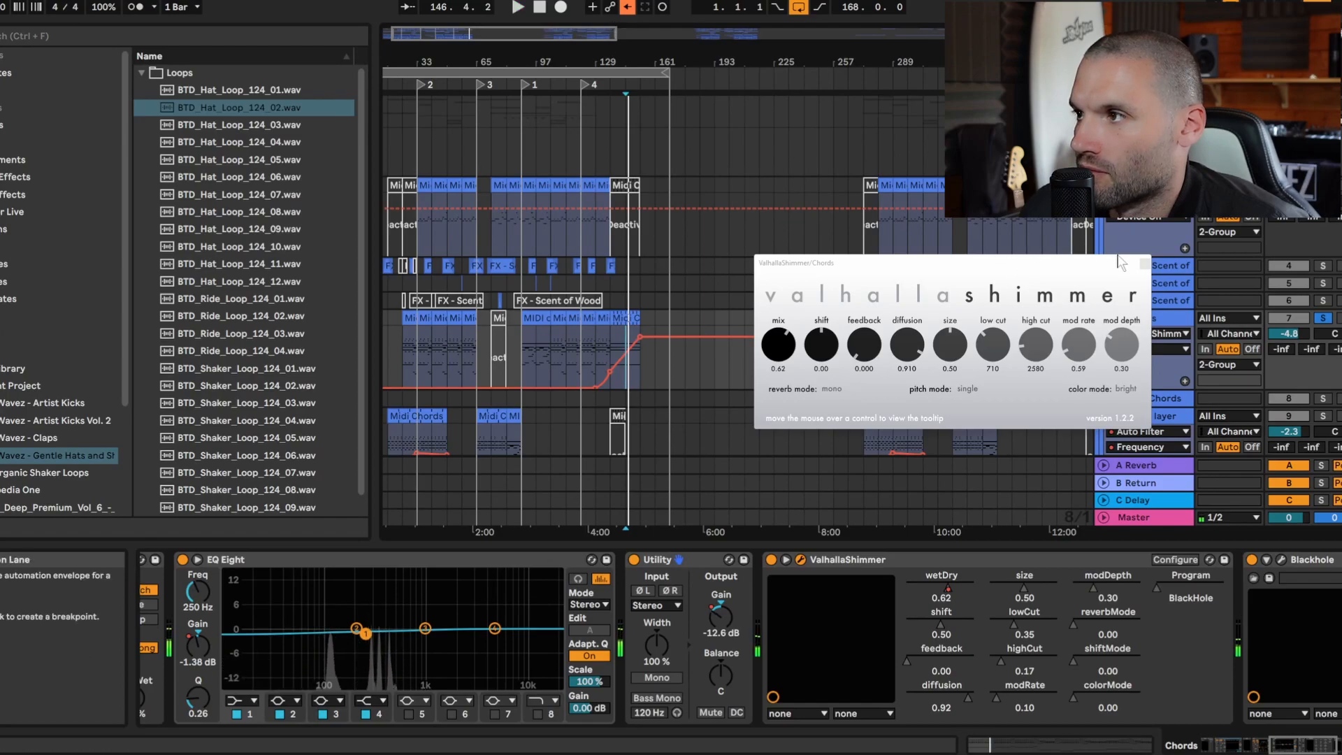
left_click(1140, 264)
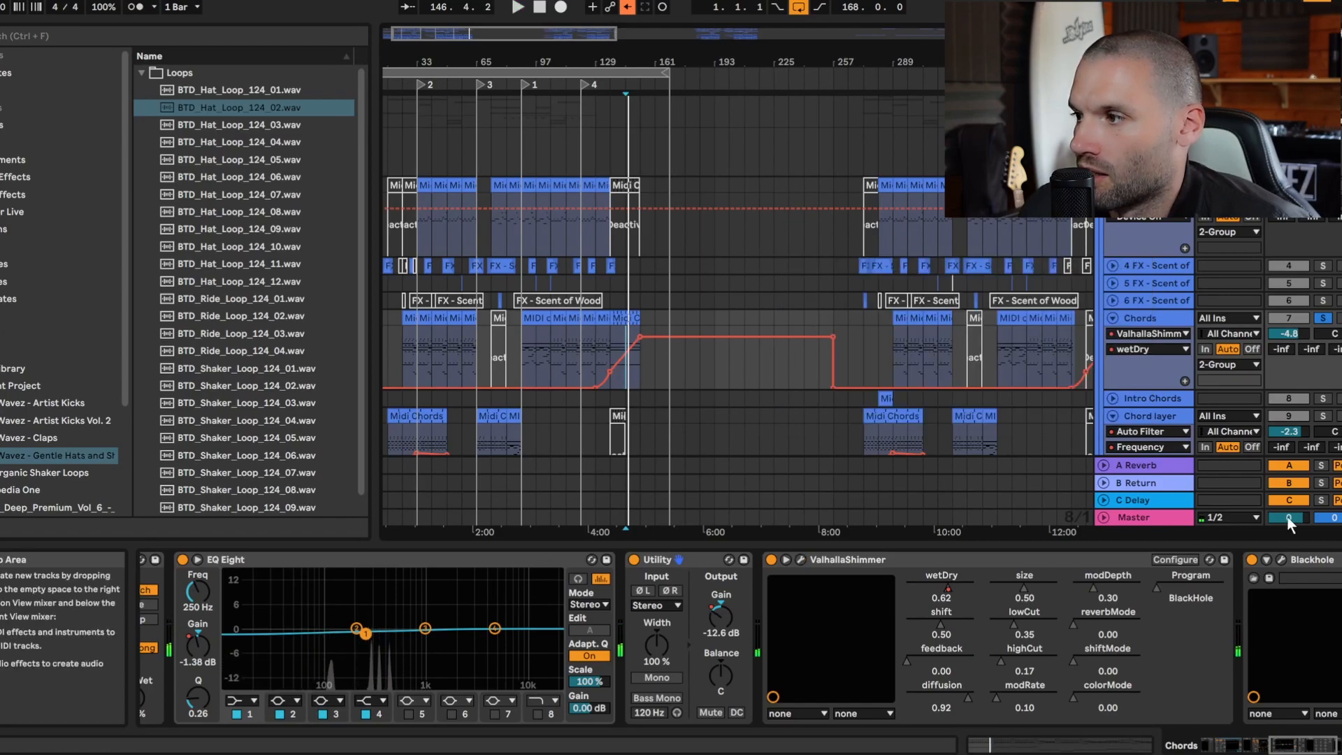
- Open Blackhole on the Chords track and show its Mix automation around the ramp near bar 385
left_click(1334, 745)
left_click(745, 561)
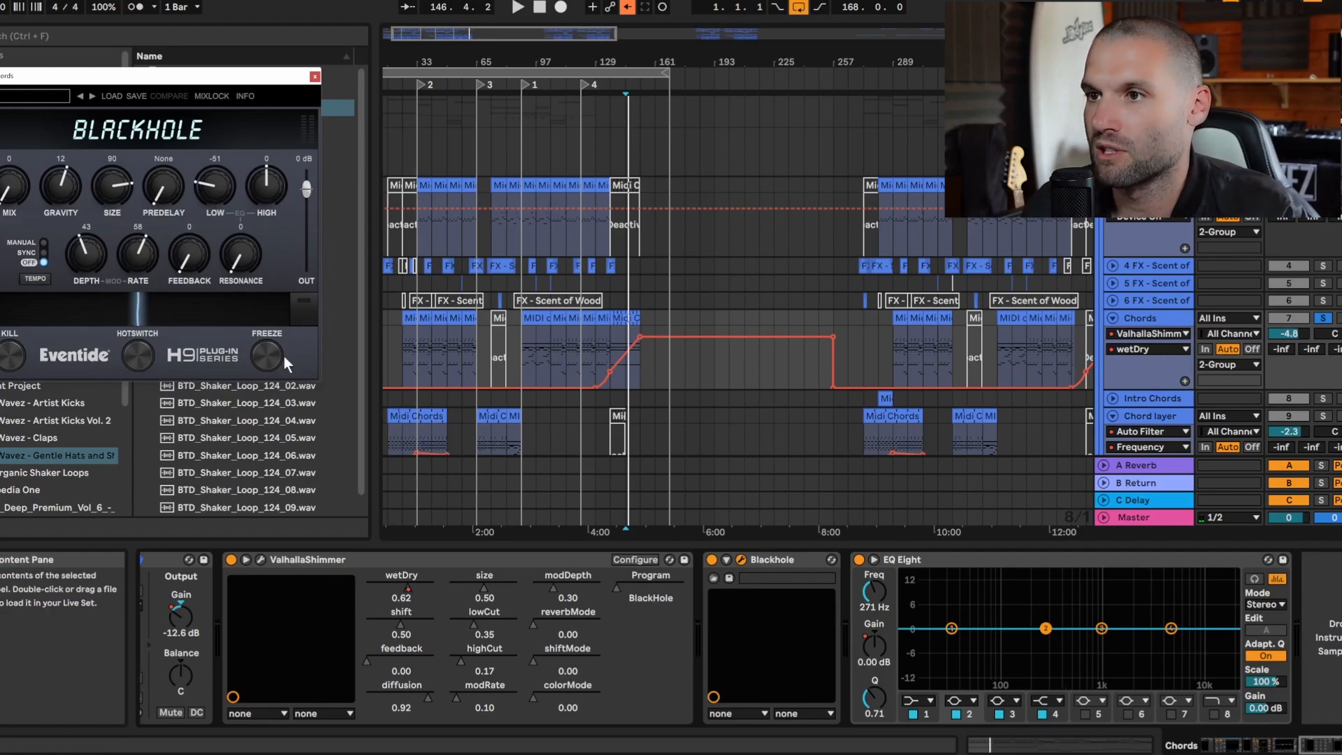
left_click(768, 562)
left_click_drag(173, 81, 347, 98)
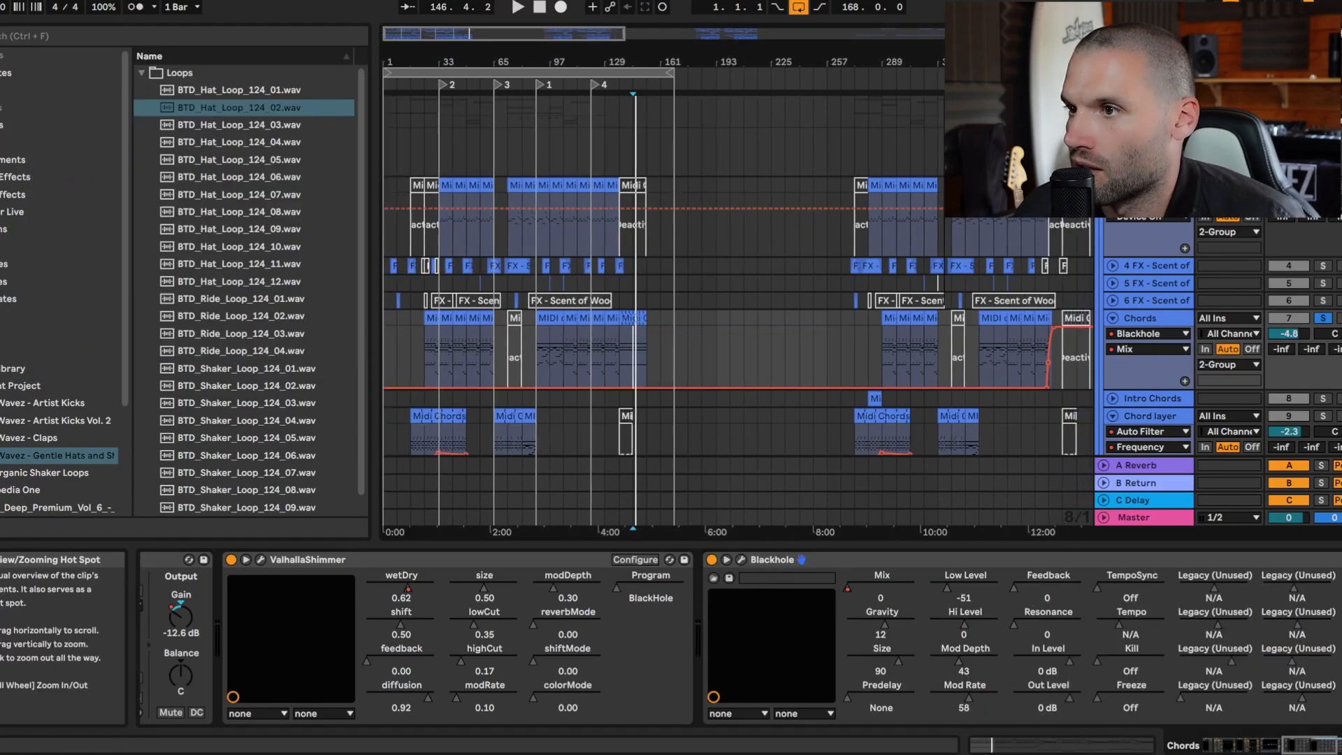
left_click_drag(504, 33, 601, 84)
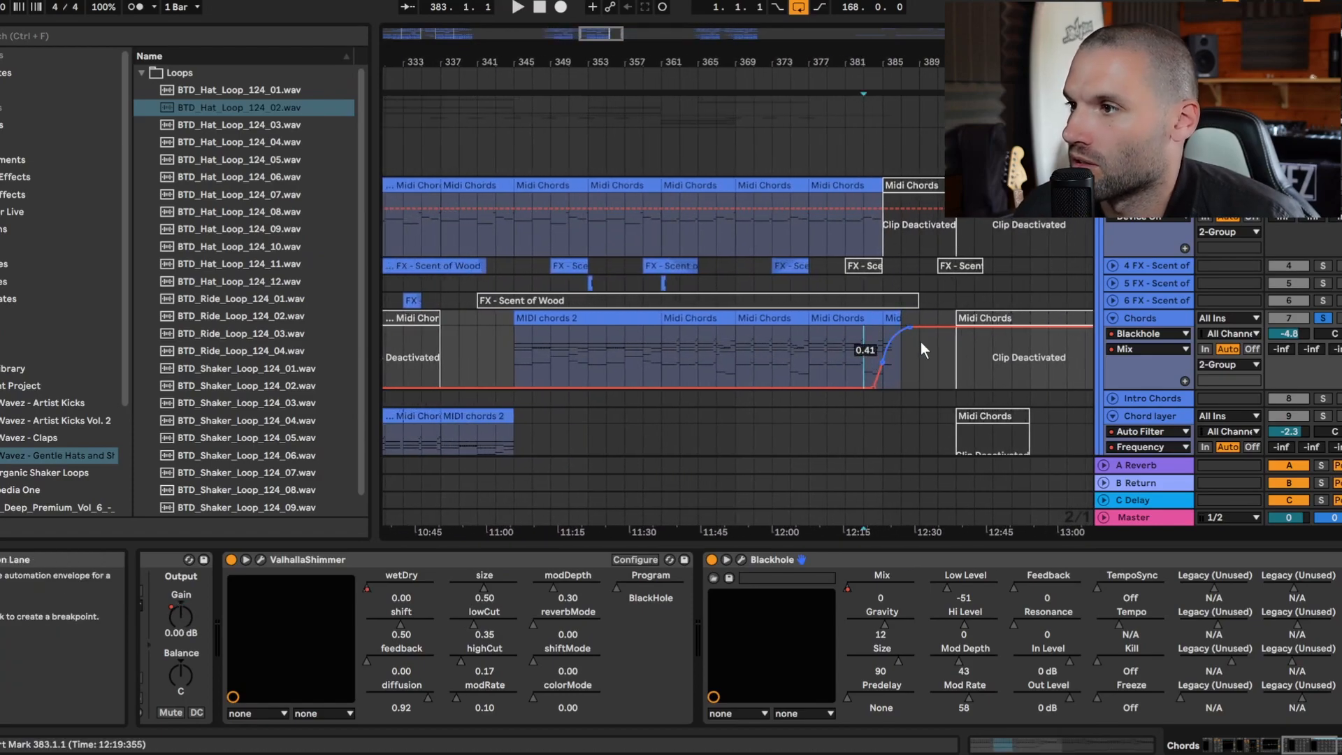
- Play the soloed Chords track through the Blackhole Mix ramp near bar 385
left_click(865, 352)
left_click(1323, 319)
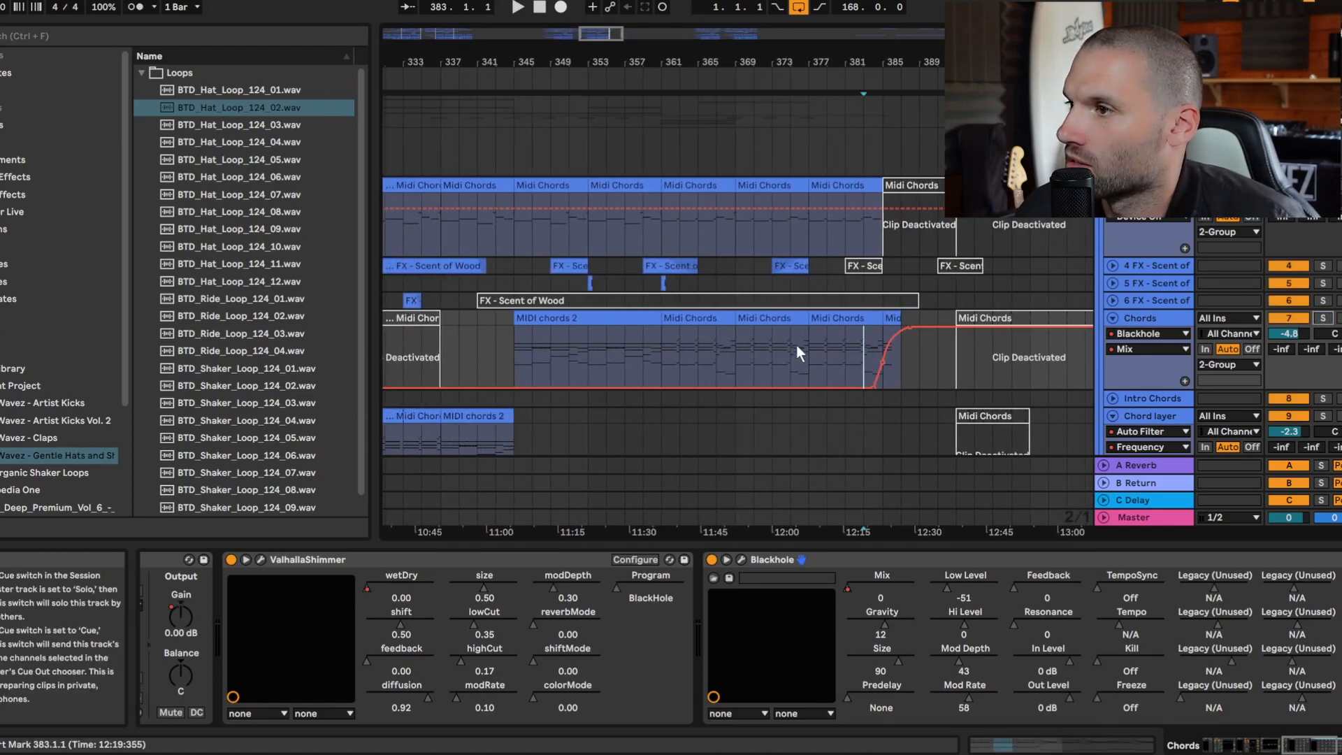
left_click(1322, 318)
left_click(893, 357)
key("space")
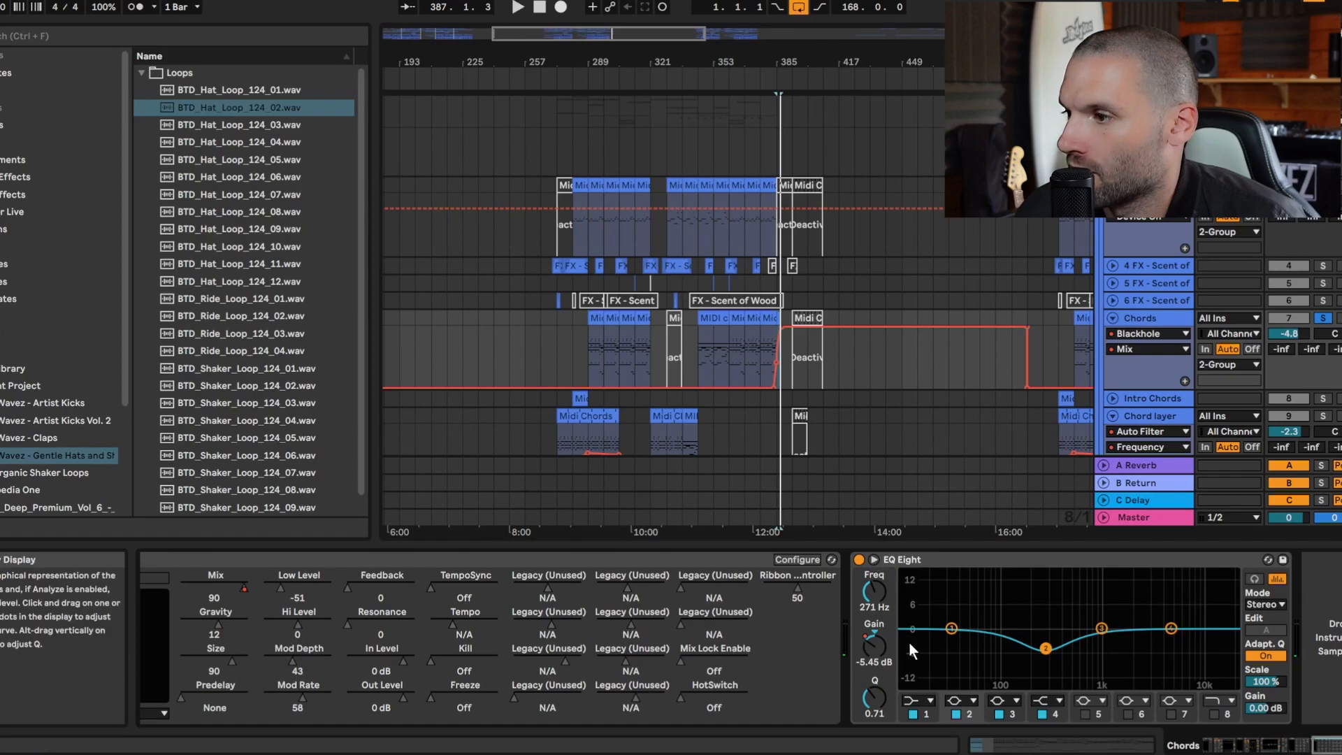
- Show and re-enable the 2 Gain A automation of the EQ Eight after Blackhole, focusing on the dip after bar 385
left_click(871, 644)
right_click(869, 639)
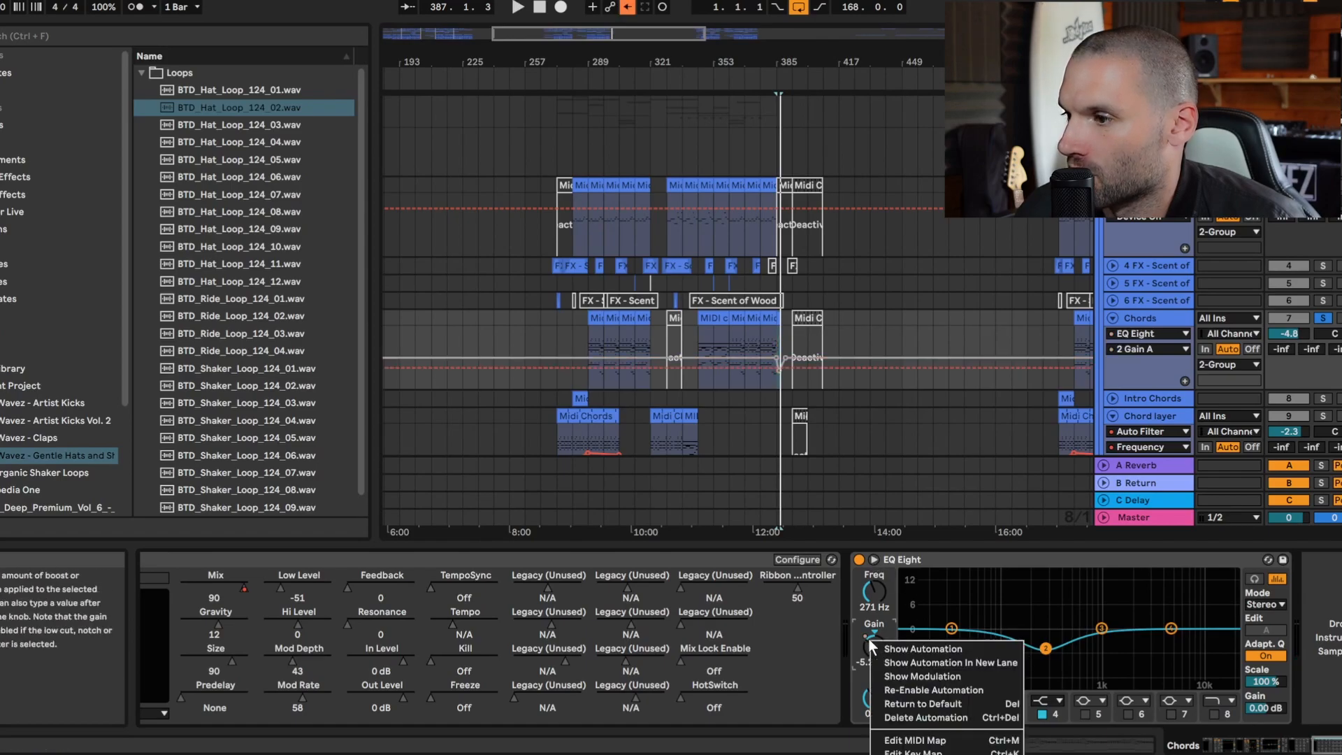
left_click(935, 690)
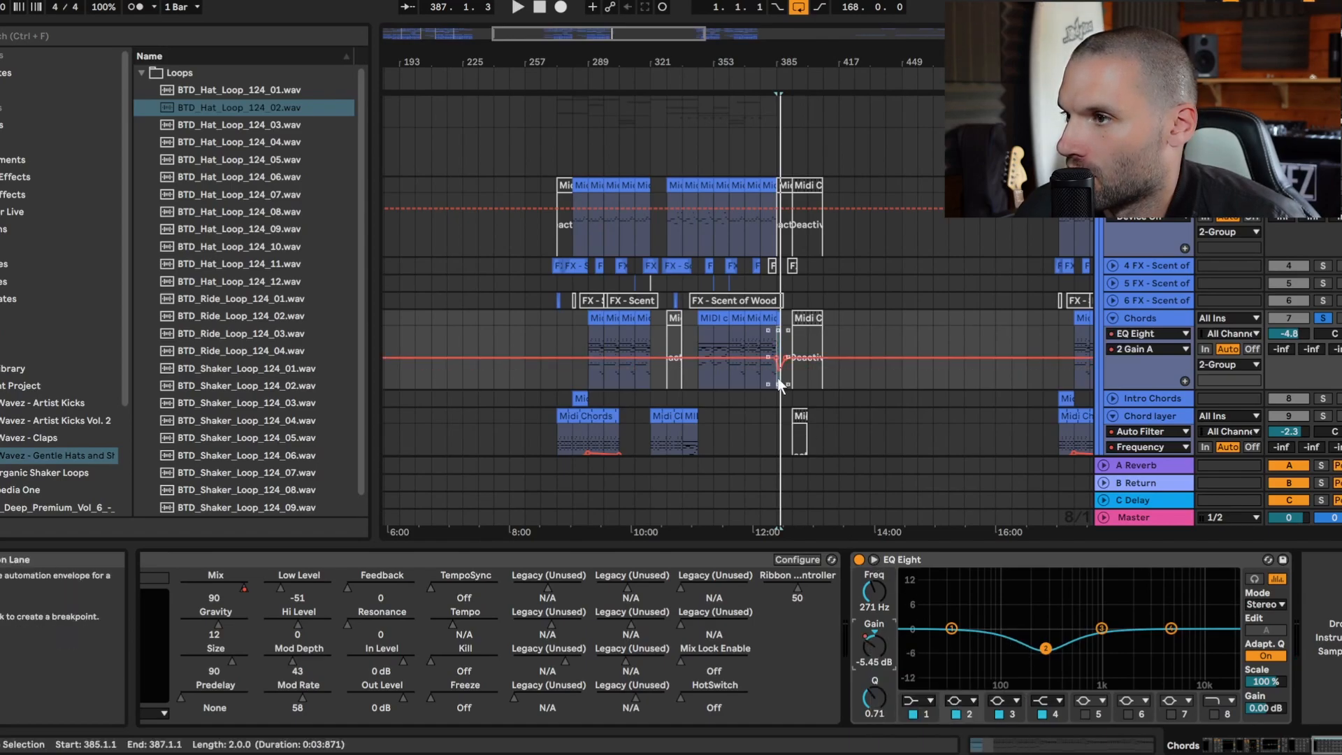
left_click_drag(579, 32, 591, 140)
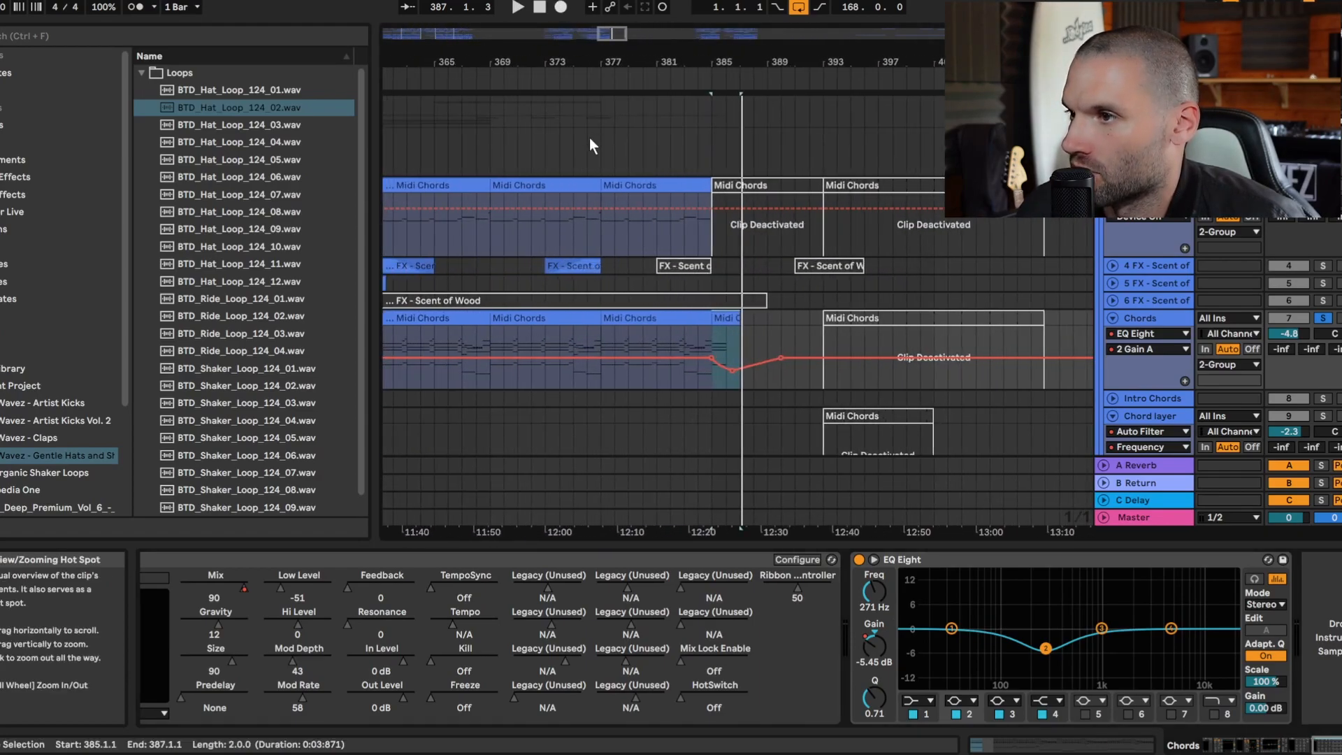
- Play from bar 385 and compare the reverb tail with the EQ Eight after Blackhole switched off and on
left_click(706, 337)
key("space")
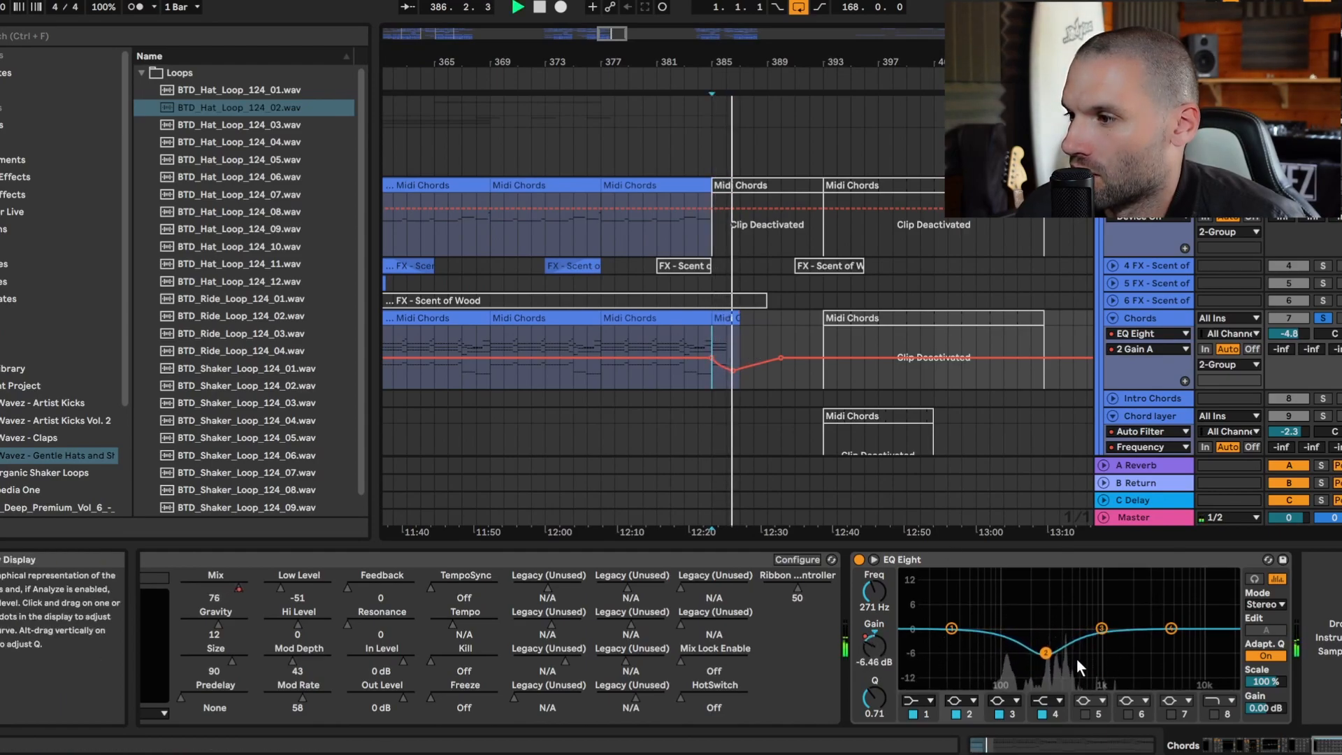
left_click(860, 560)
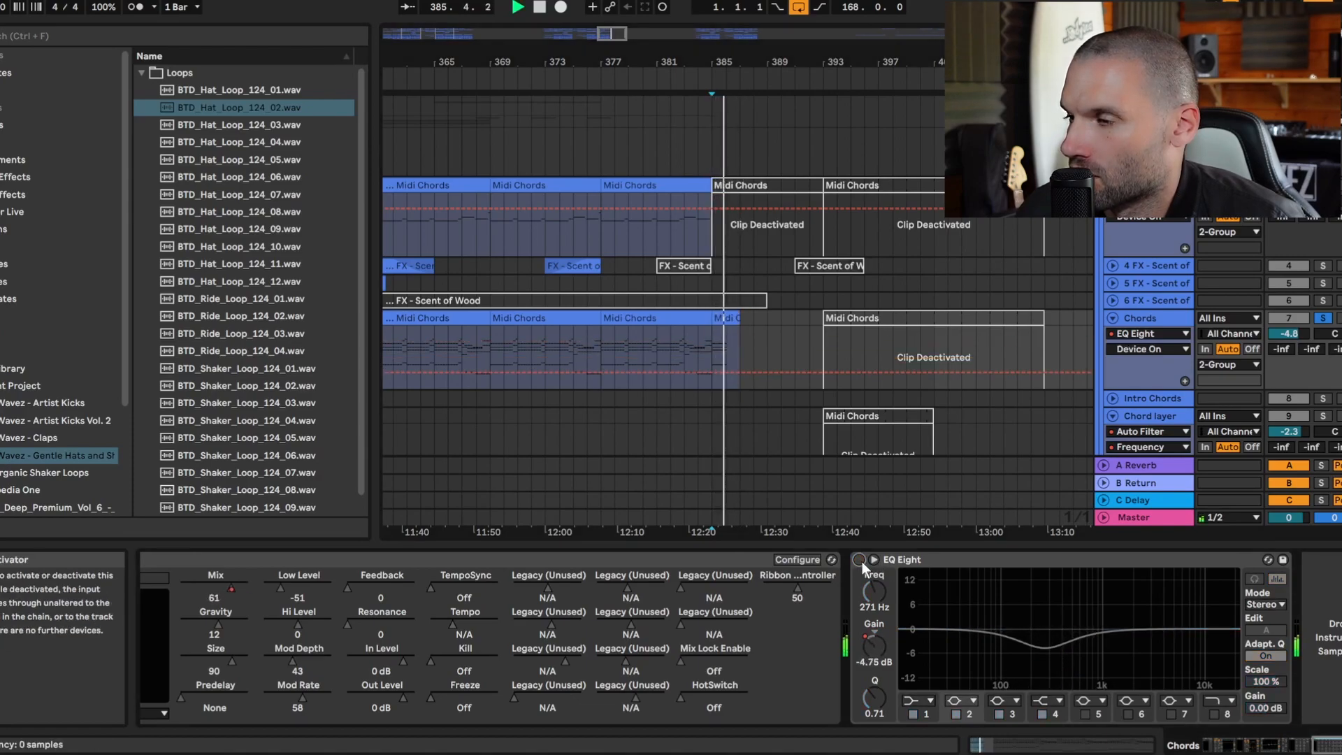
left_click(861, 560)
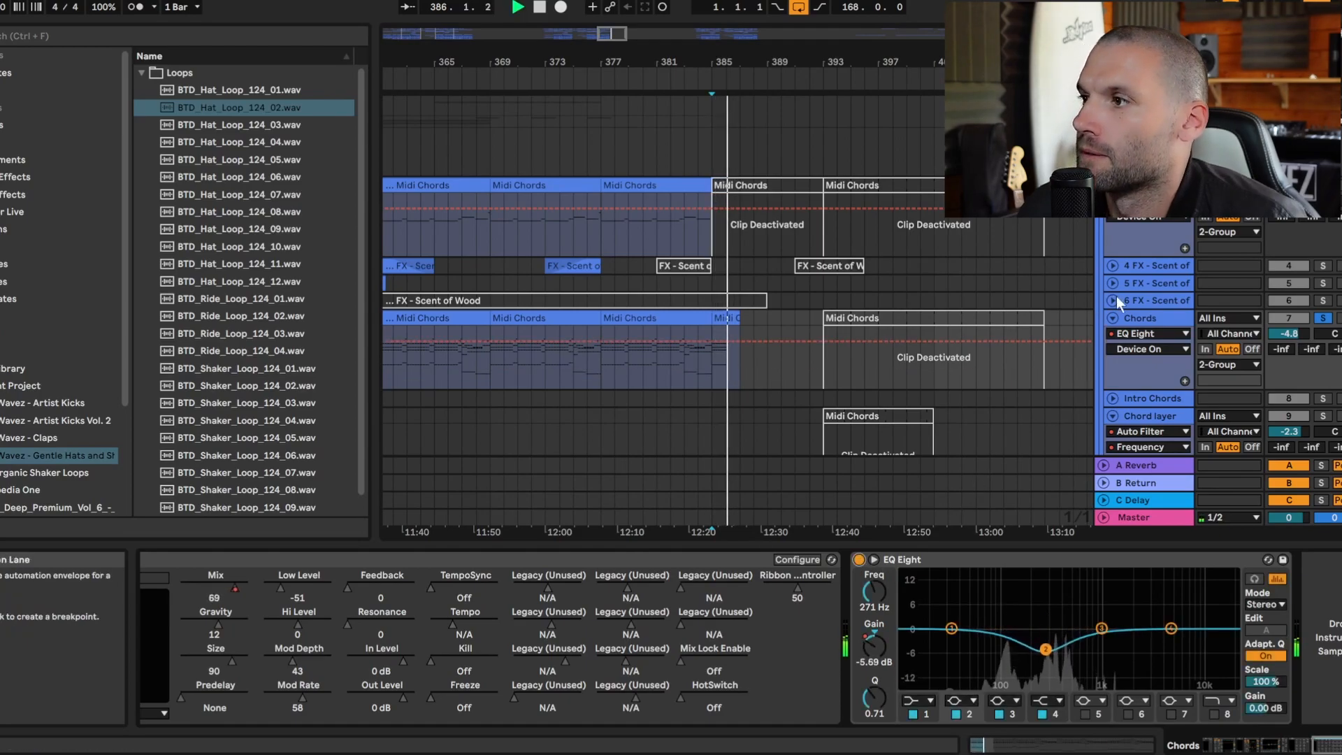
- Stop playback and select the Bass track to show its device chain
scroll(1118, 295, "down", 4)
left_click_drag(759, 62, 902, 14)
scroll(1188, 395, "up", 2)
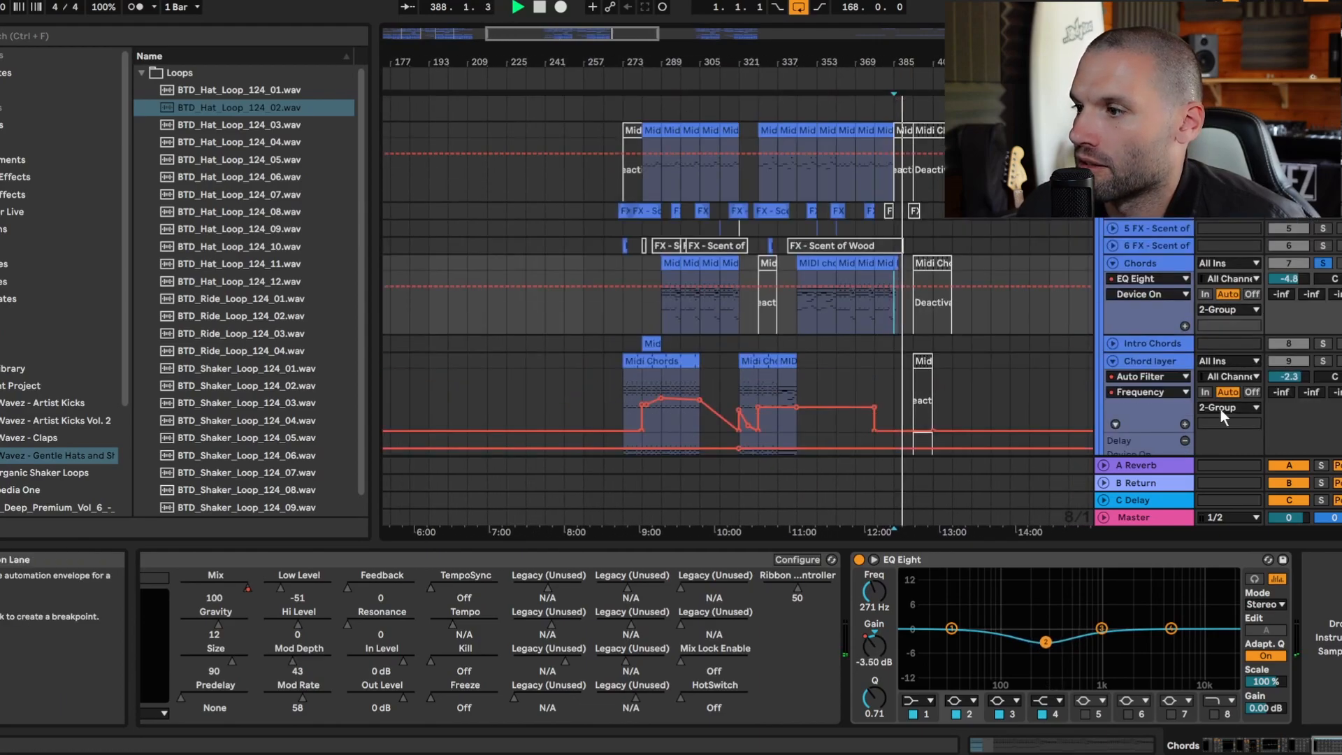
key("space")
left_click(1146, 263)
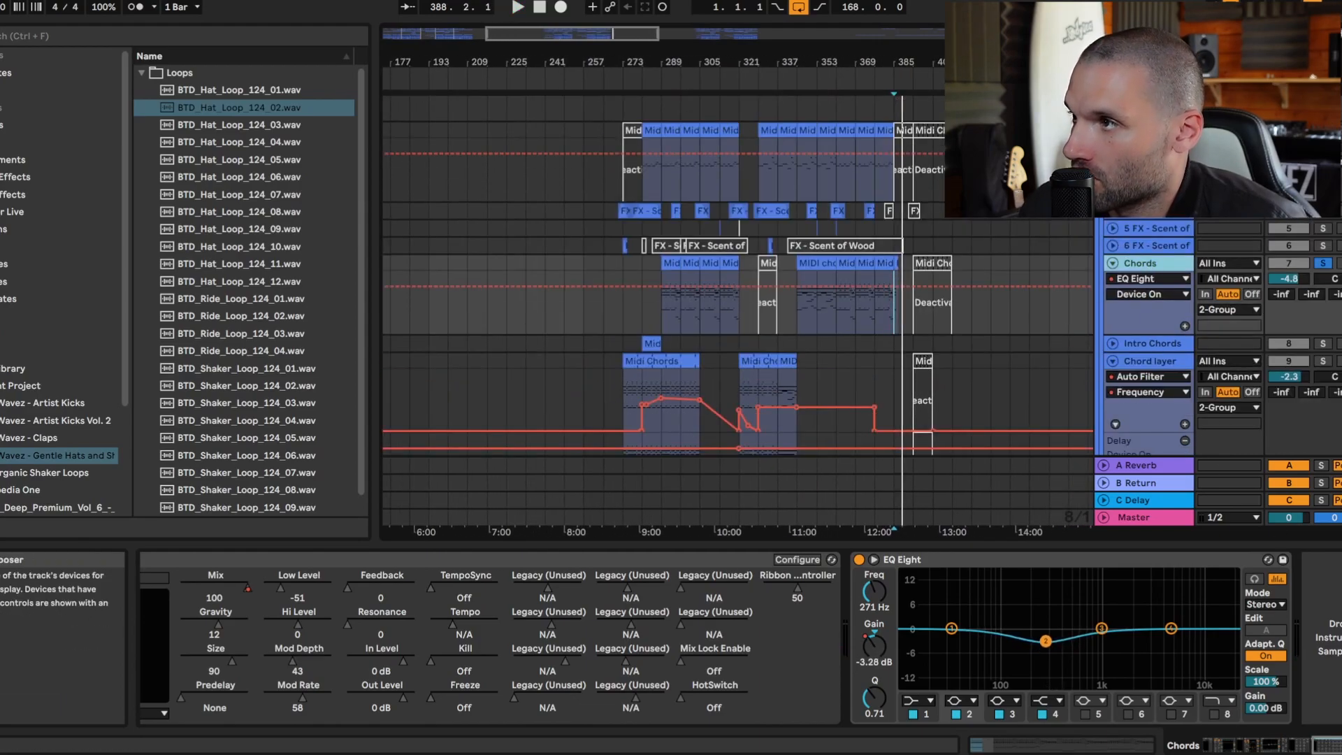
left_click(1148, 131)
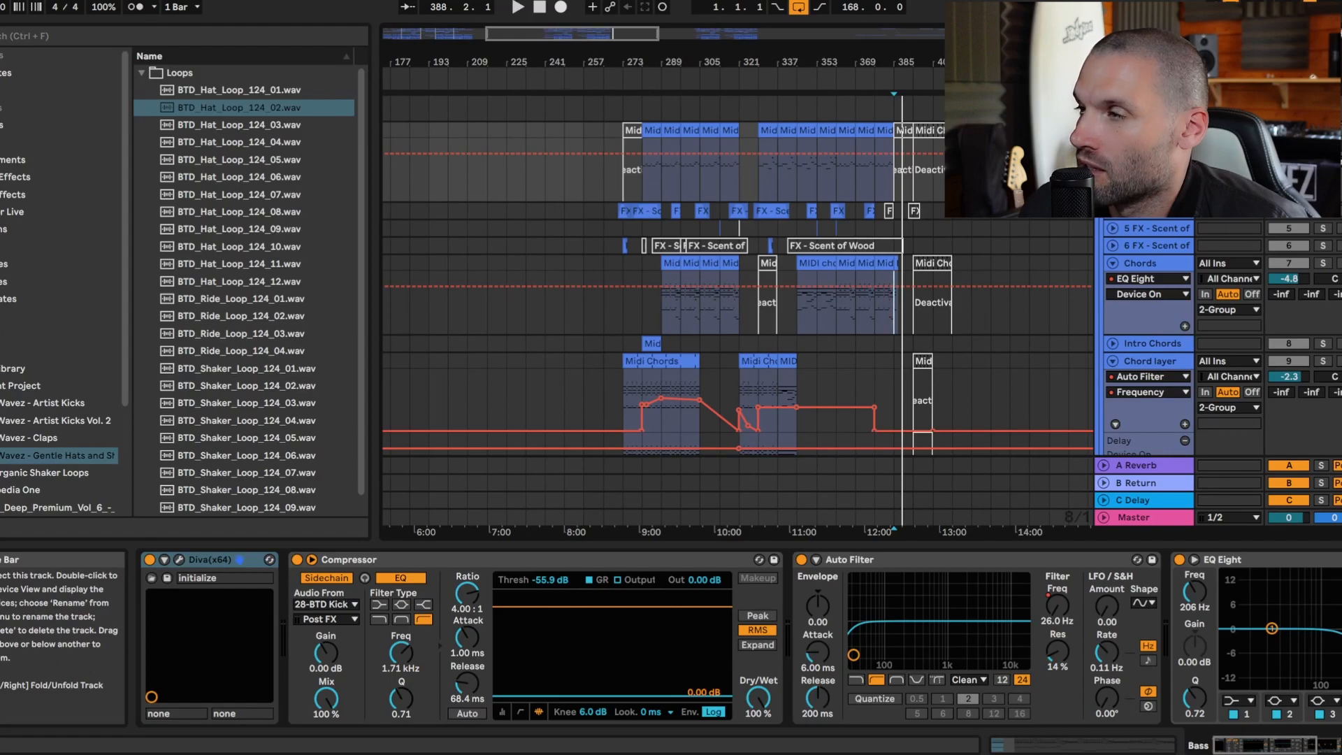
- Play the Bass track's part from bar 289 and stop playback
left_click(662, 175)
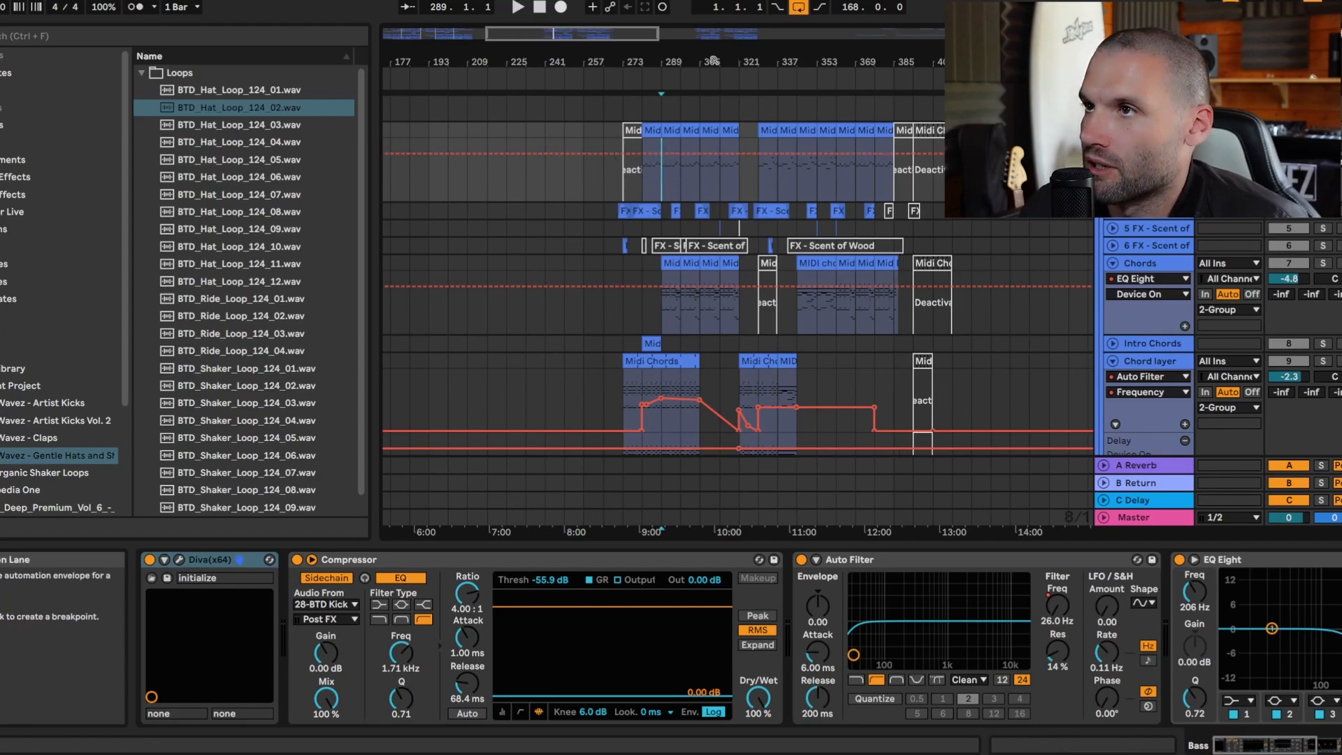
key("space")
left_click_drag(694, 57, 742, 137)
key("space")
- Open the Diva plug-in window on the Bass track and play the bass patch from bar 289
left_click(179, 559)
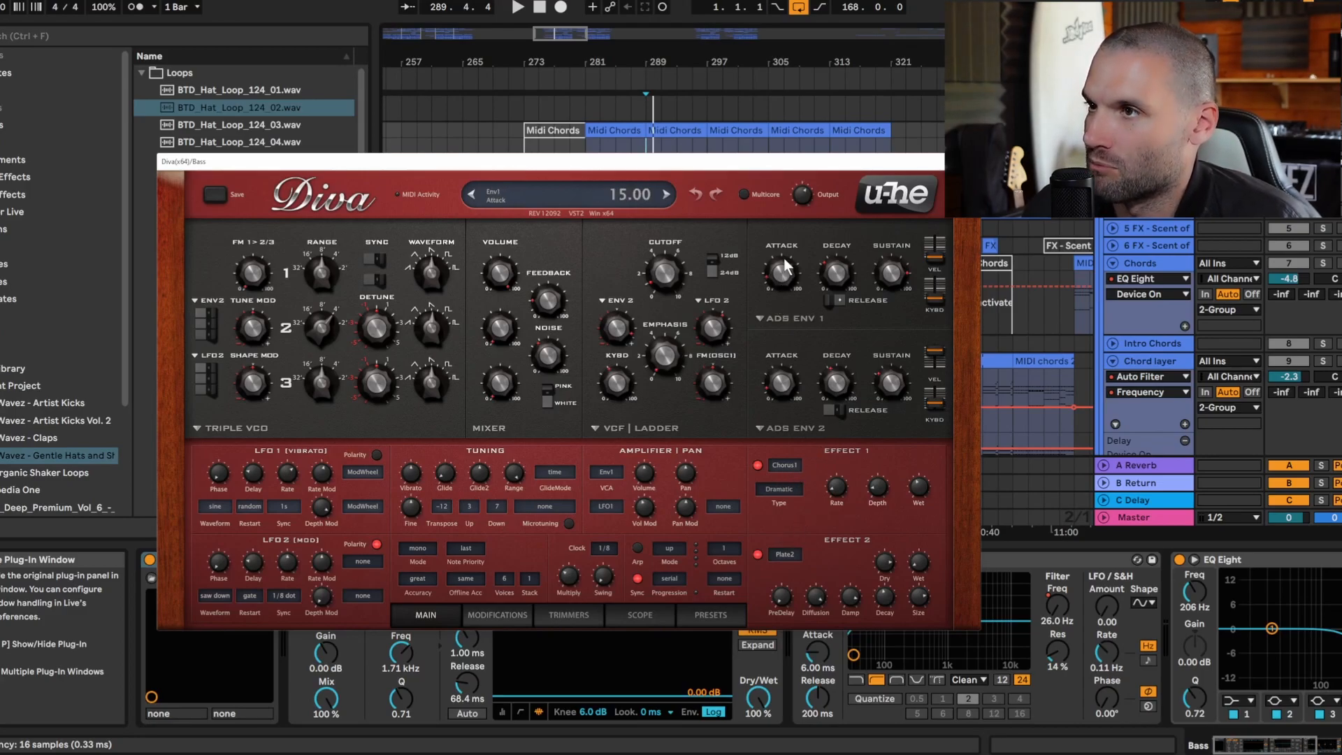
key("space")
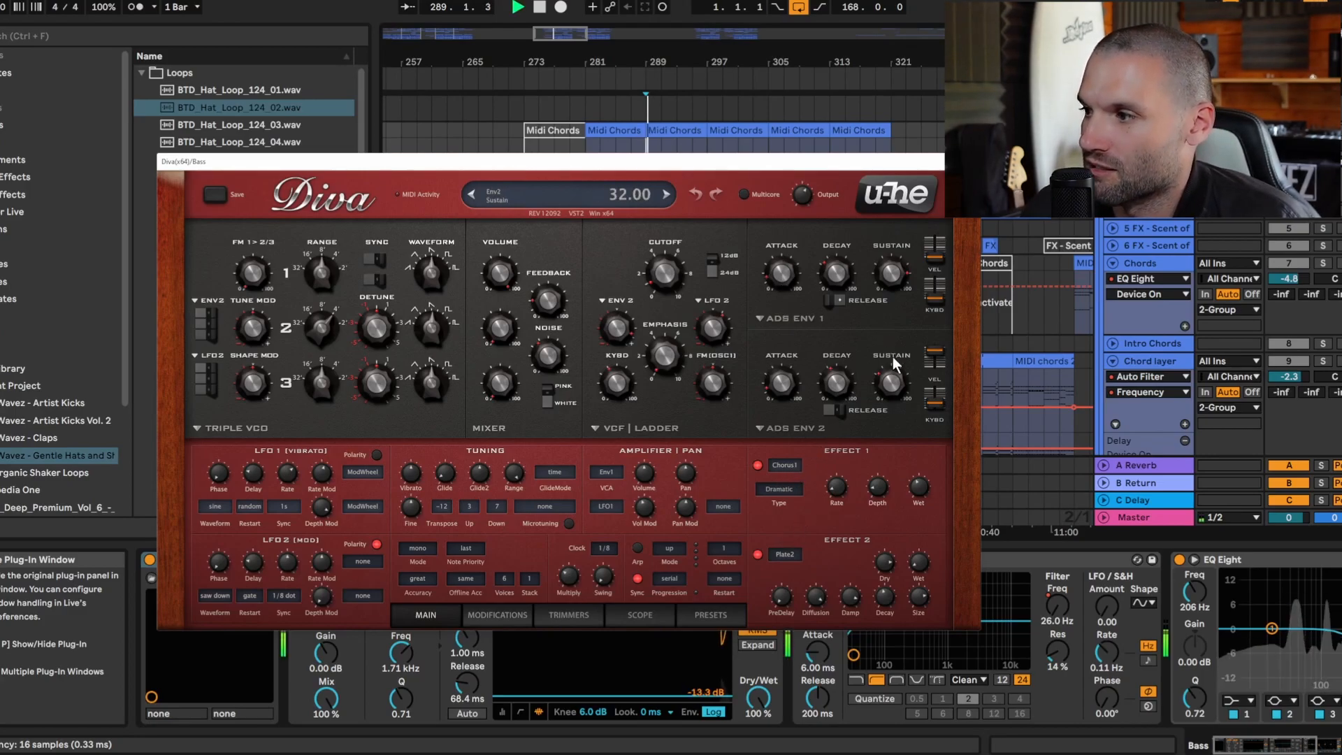
key("space")
key("space")
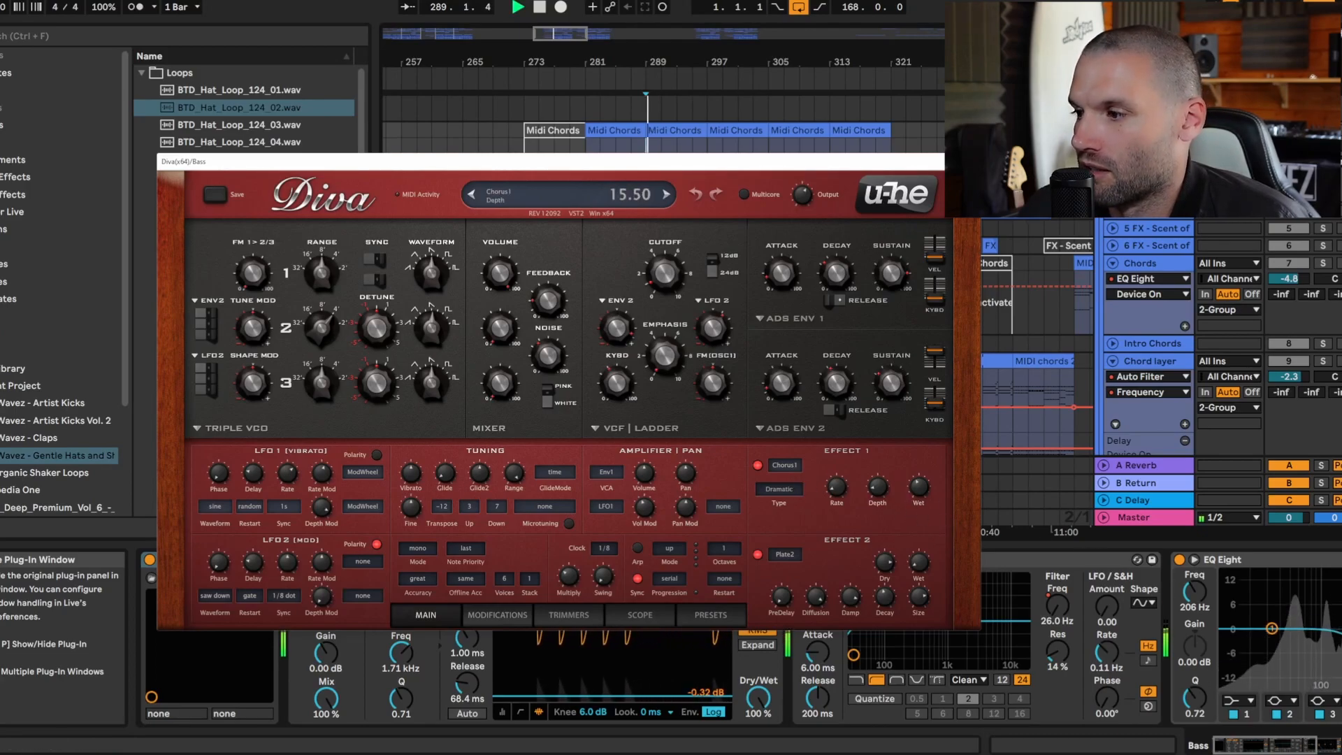
- Split the Bass track's Ozone 9 Imager into two bands with a crossover between 60 and 100 Hz, and close its window
left_click_drag(1266, 746, 1314, 751)
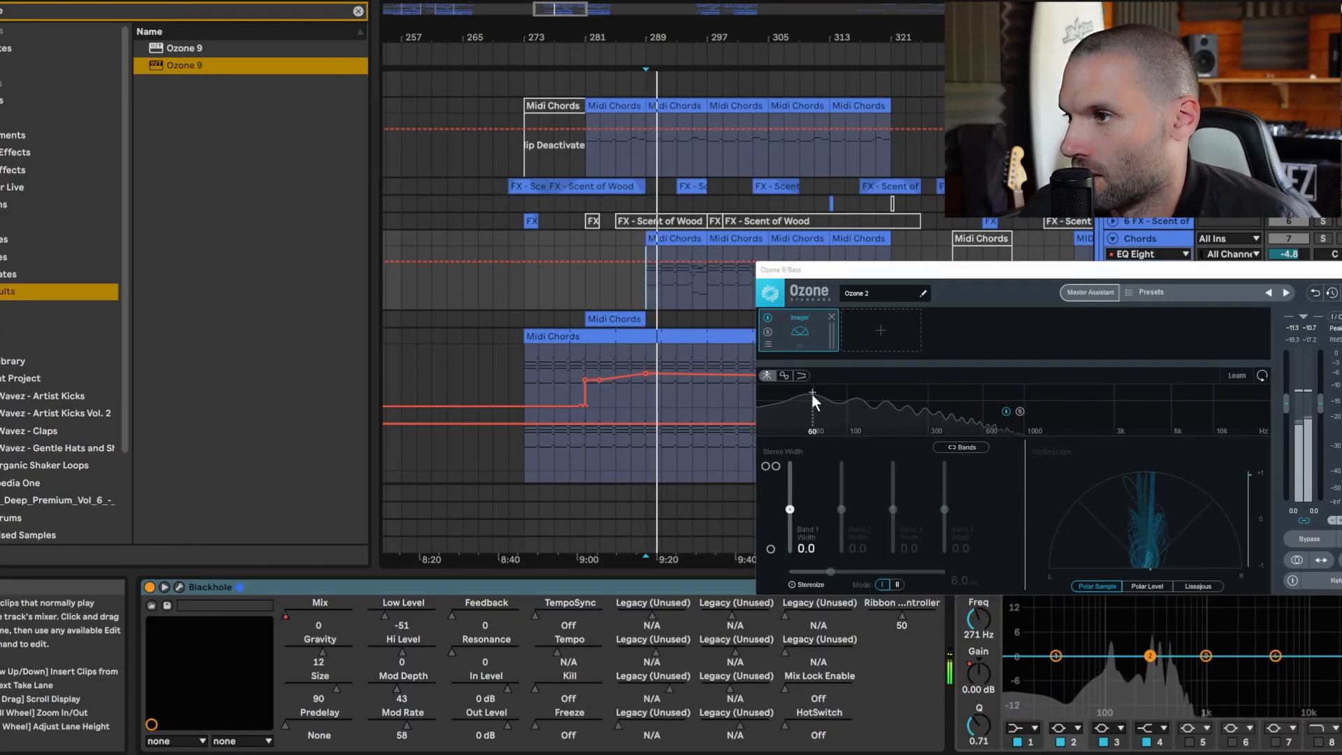
left_click(836, 393)
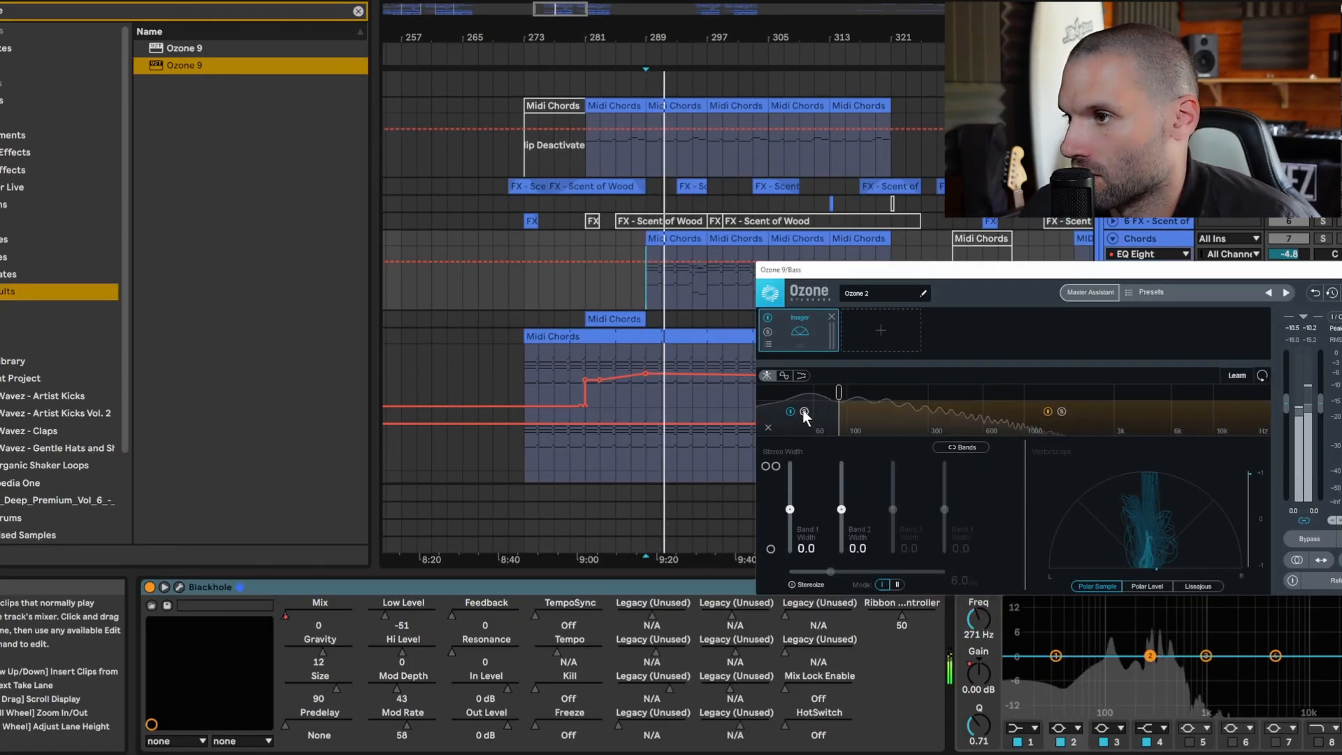
left_click_drag(839, 392, 837, 397)
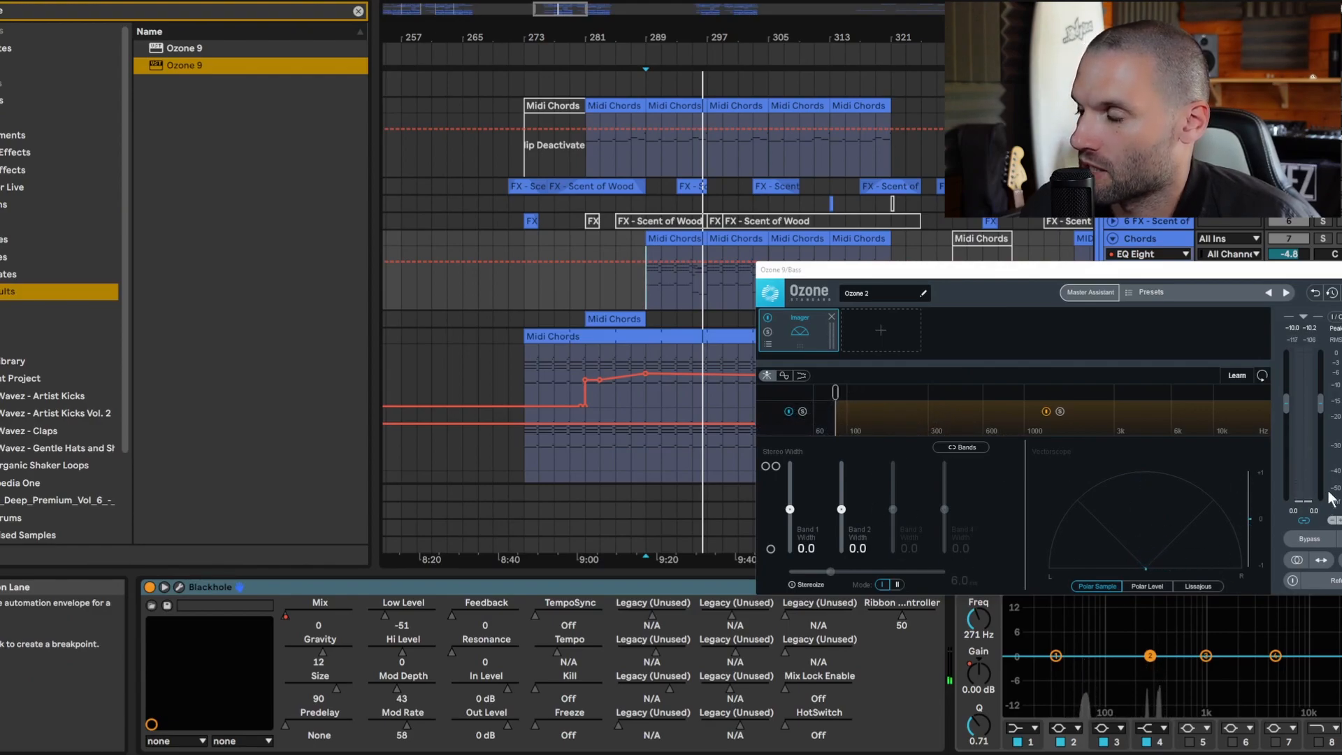
left_click_drag(1338, 269, 1157, 304)
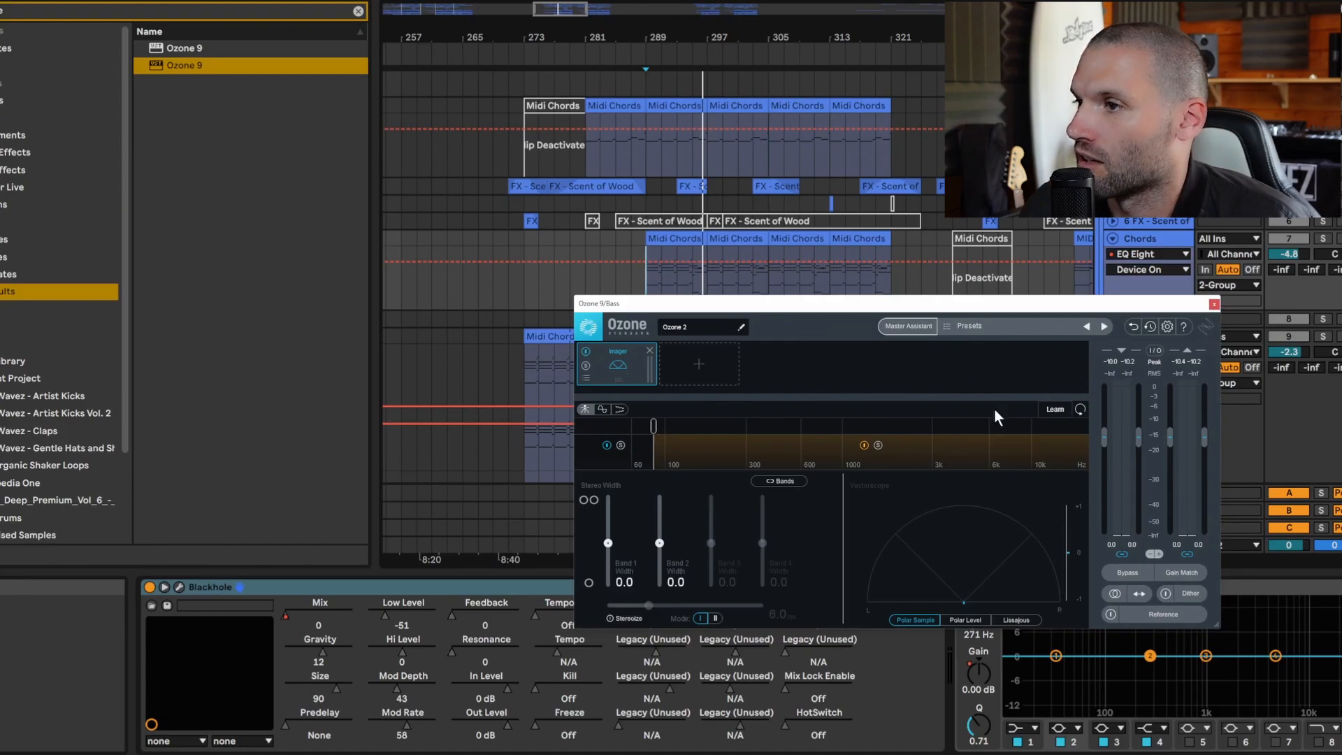
left_click(1214, 305)
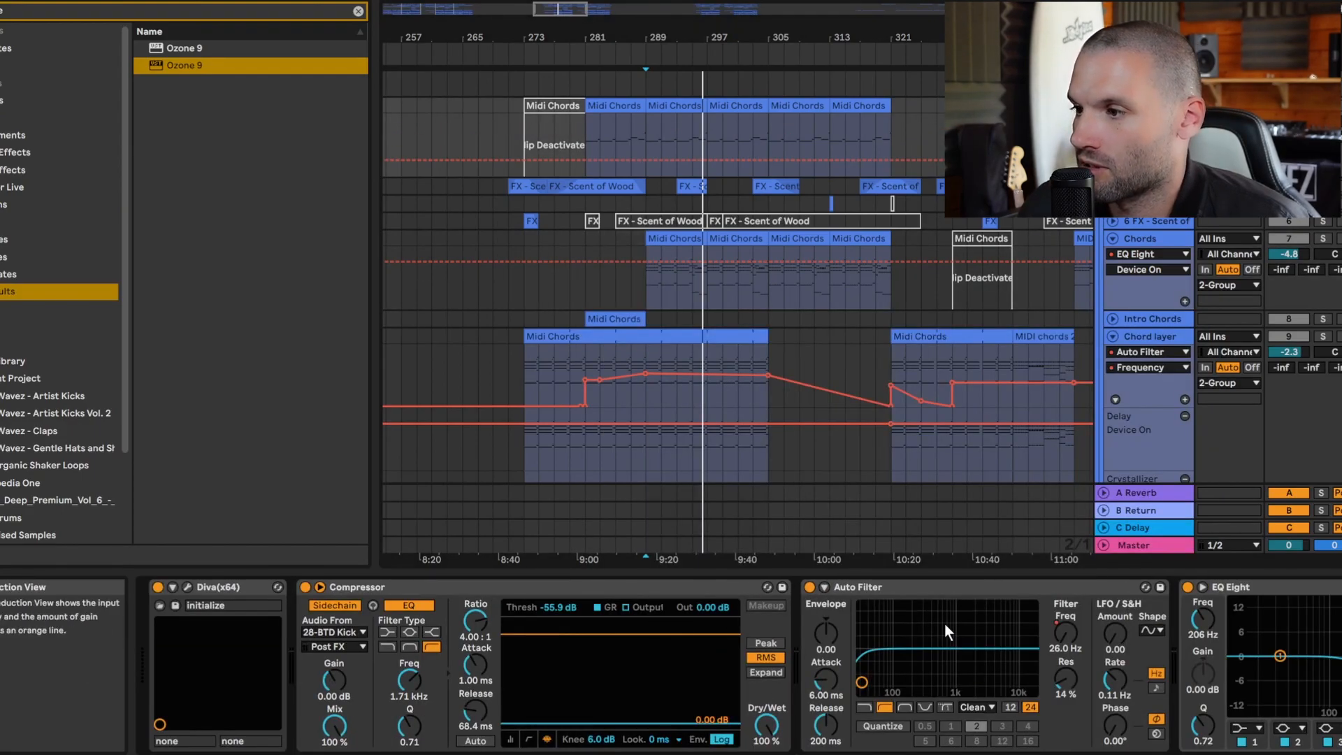
- Show the Auto Filter Frequency automation on the Bass track
left_click(897, 589)
left_click(1075, 638)
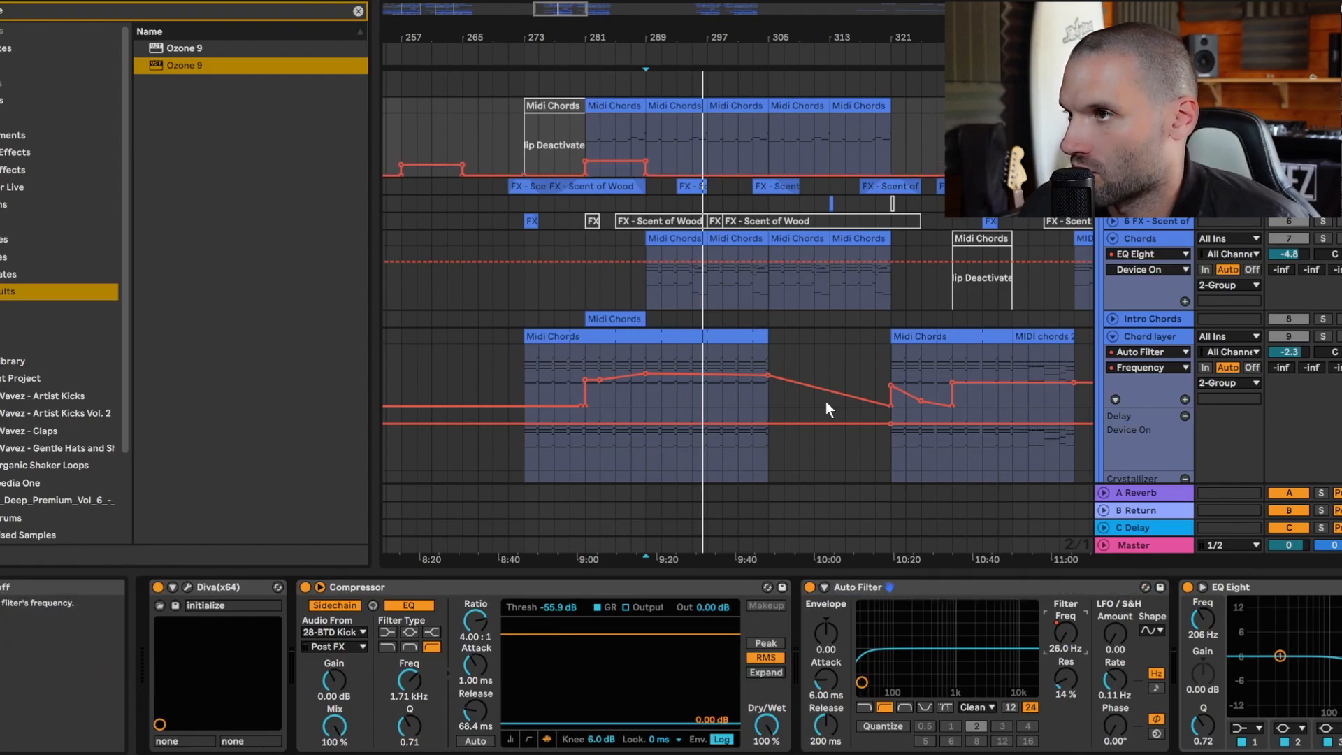
- Play the Bass track from bar 285 and show the on/off automation of its EQ Eight
left_click(616, 128)
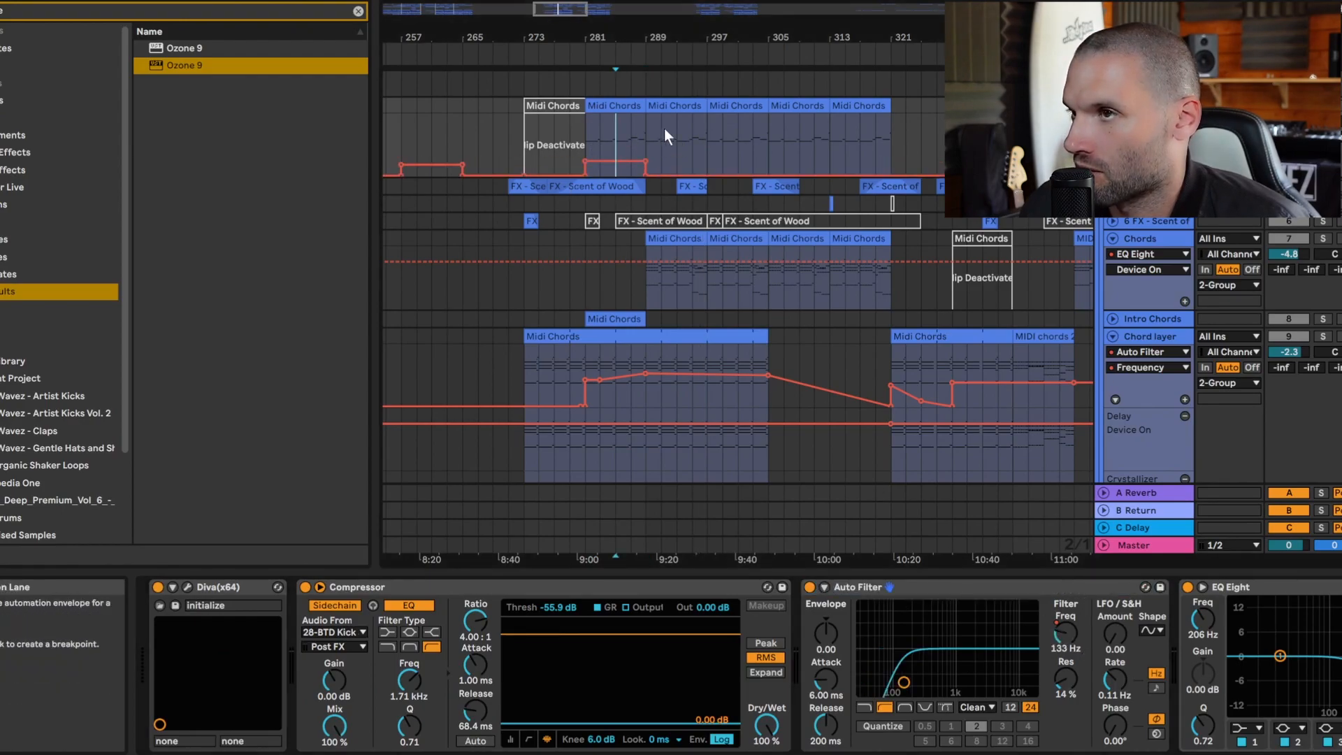
key("space")
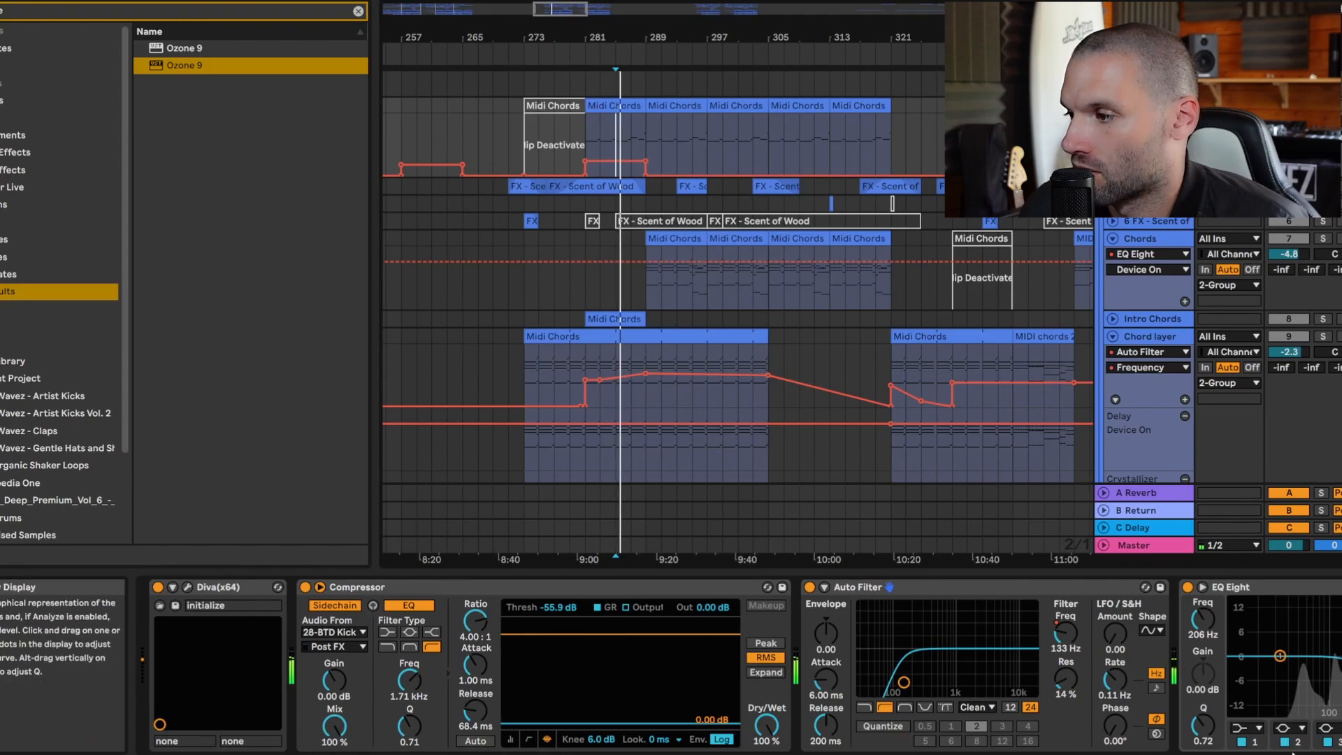
scroll(740, 666, "right", 8)
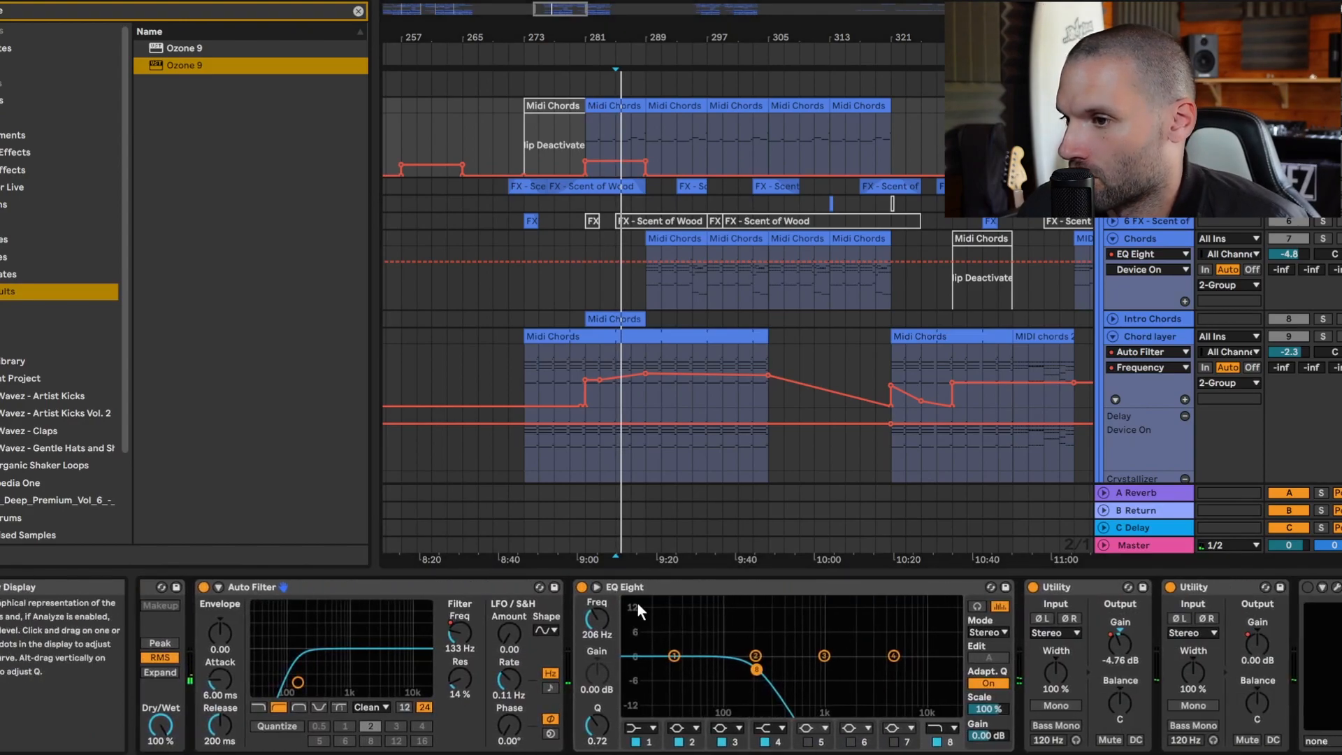
left_click(580, 587)
left_click(581, 589)
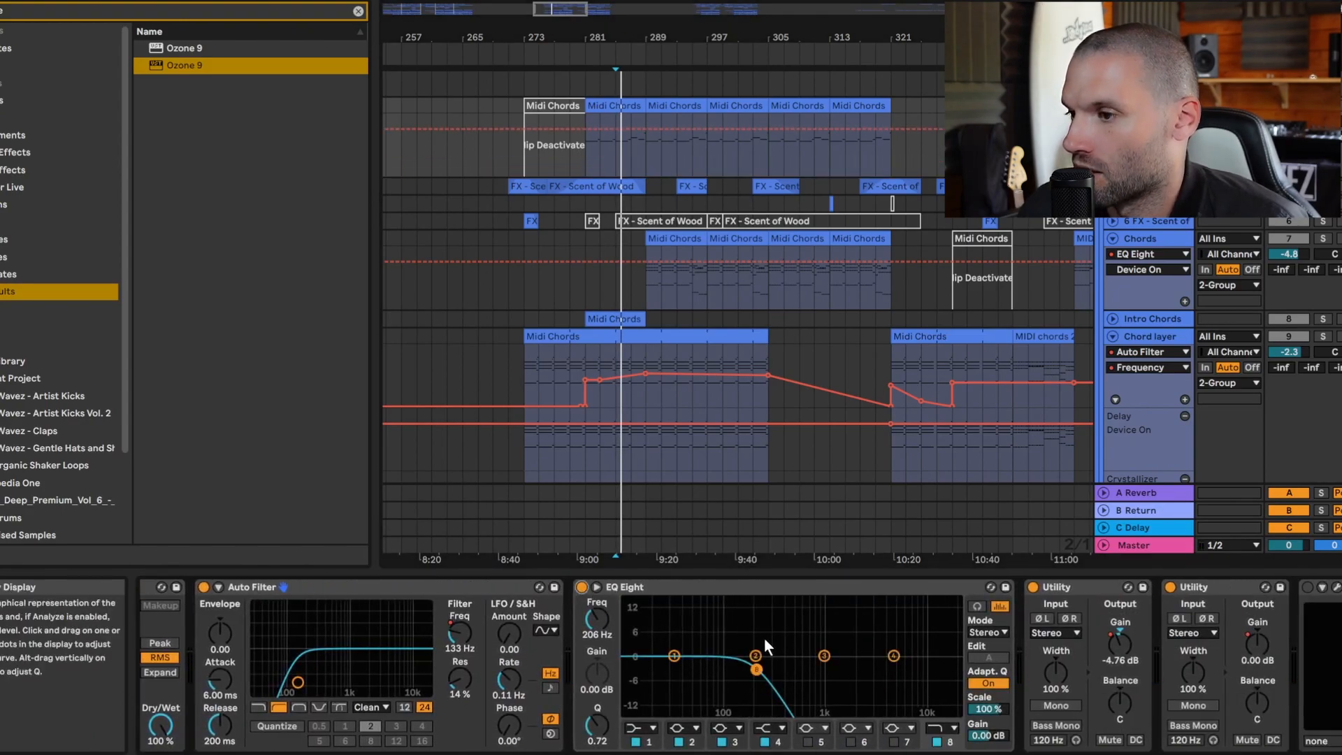
- Play the Bass track from bar 289 and compare its sound with EQ Eight switched off and on again
left_click(652, 287)
left_click(1209, 754)
left_click_drag(1210, 754, 1174, 754)
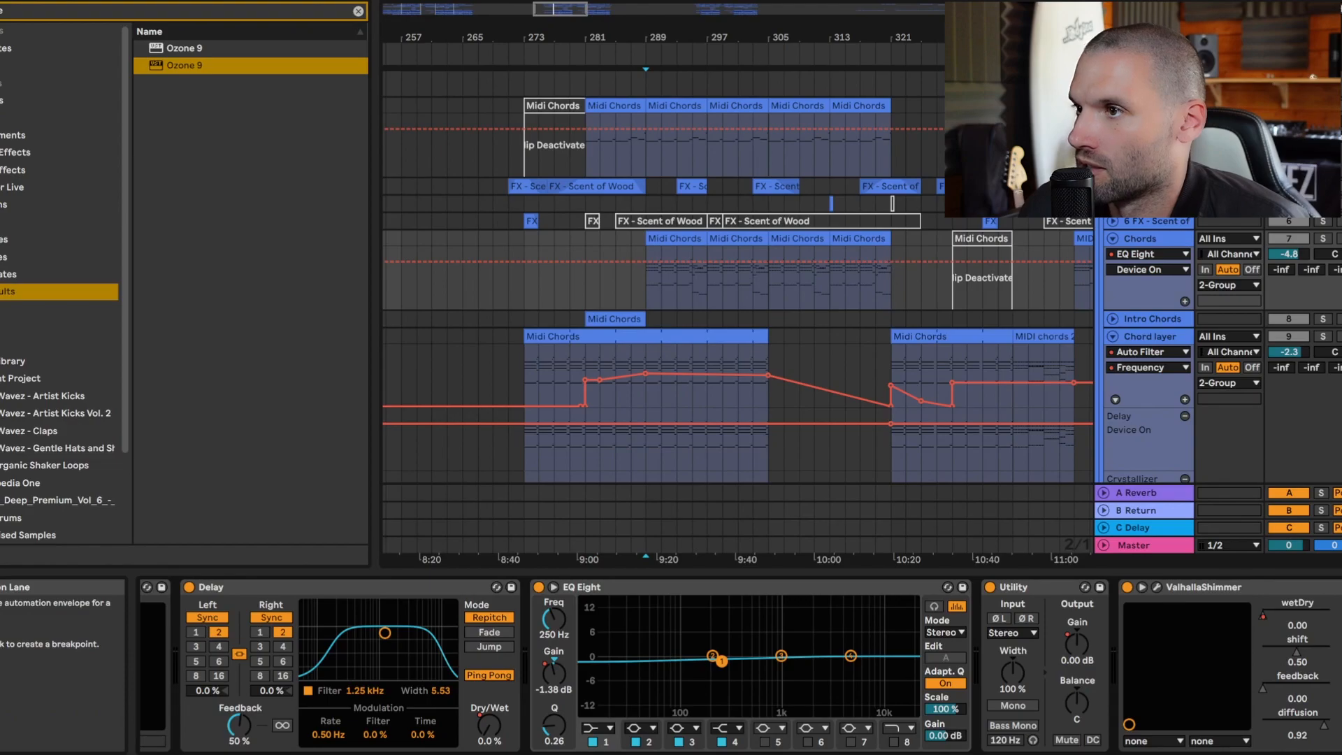
left_click(1146, 106)
left_click(1285, 754)
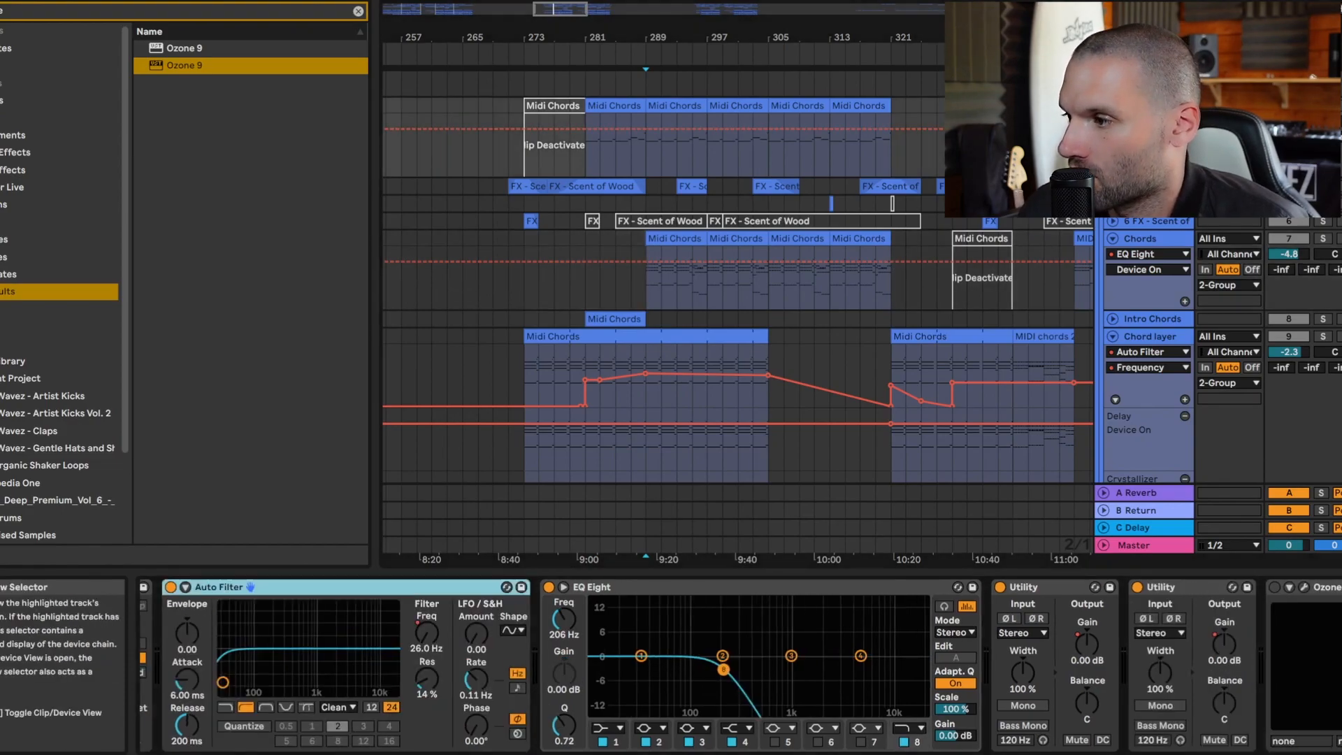
left_click(629, 587)
key("space")
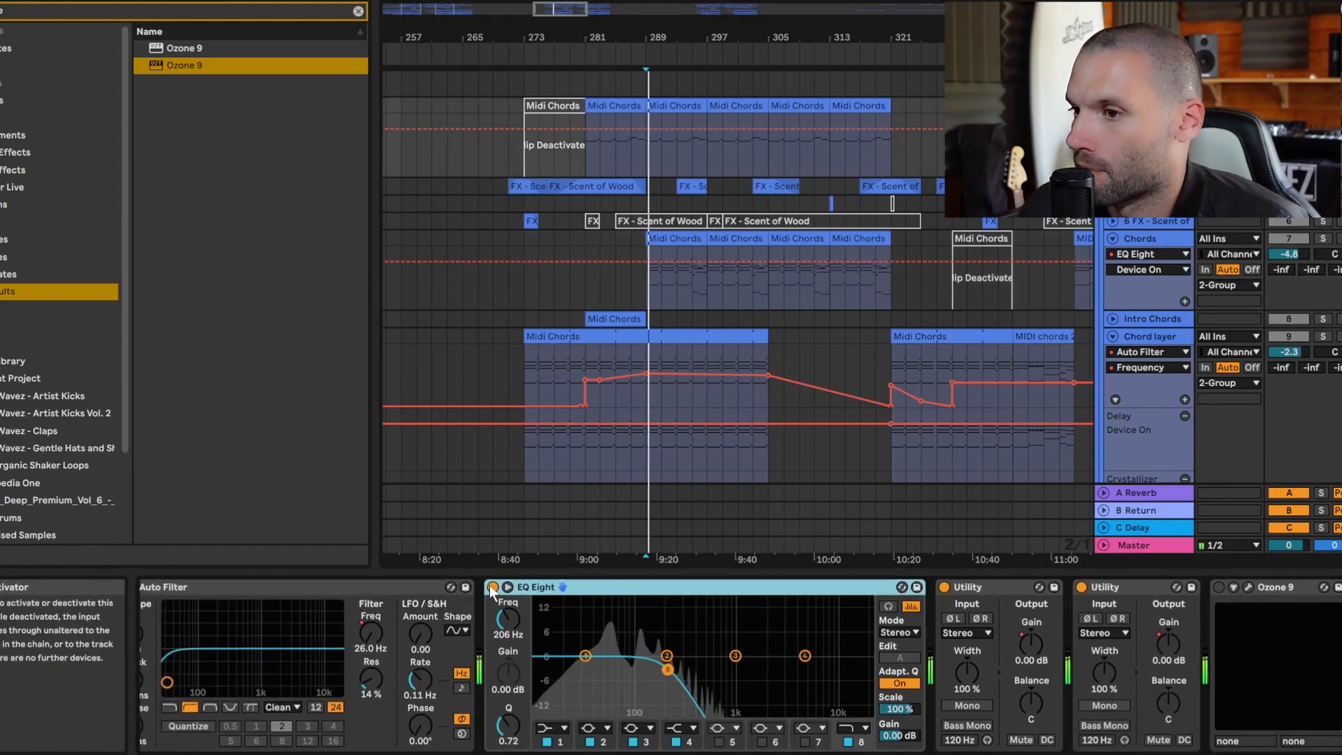
left_click(493, 587)
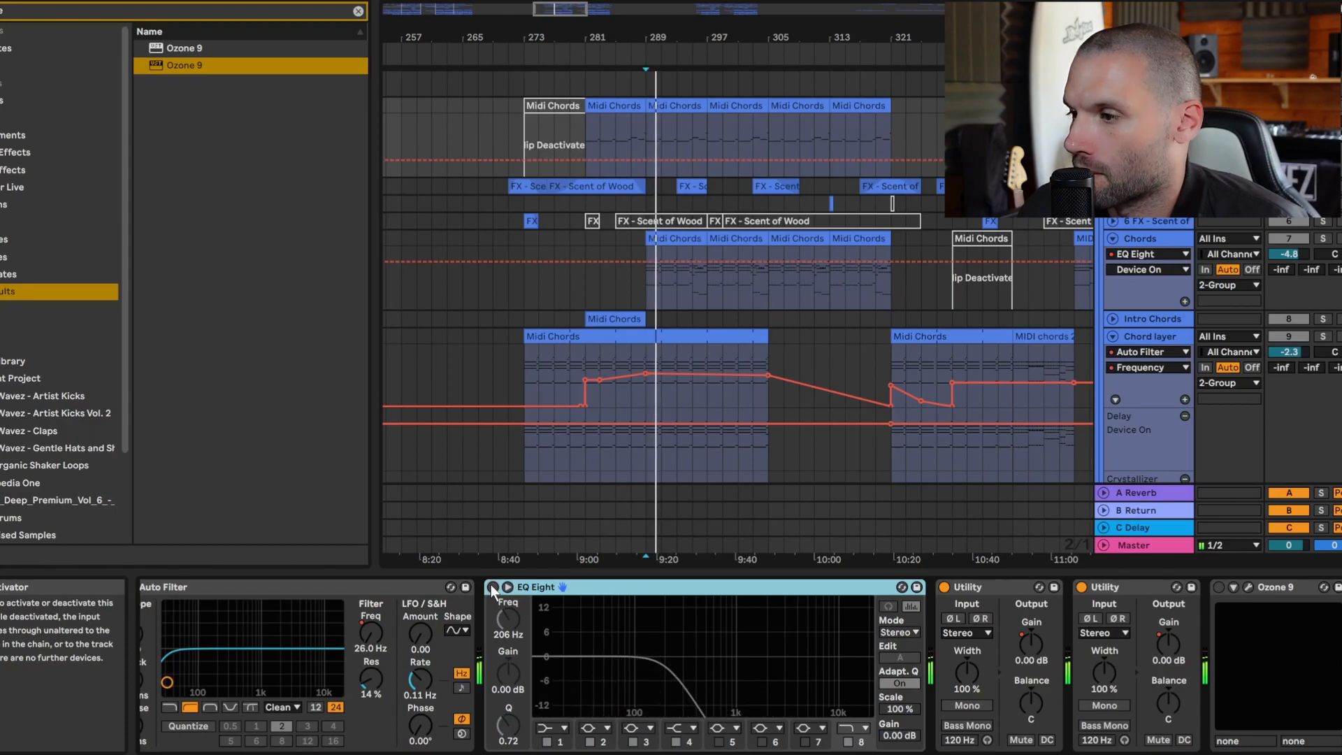
left_click(493, 588)
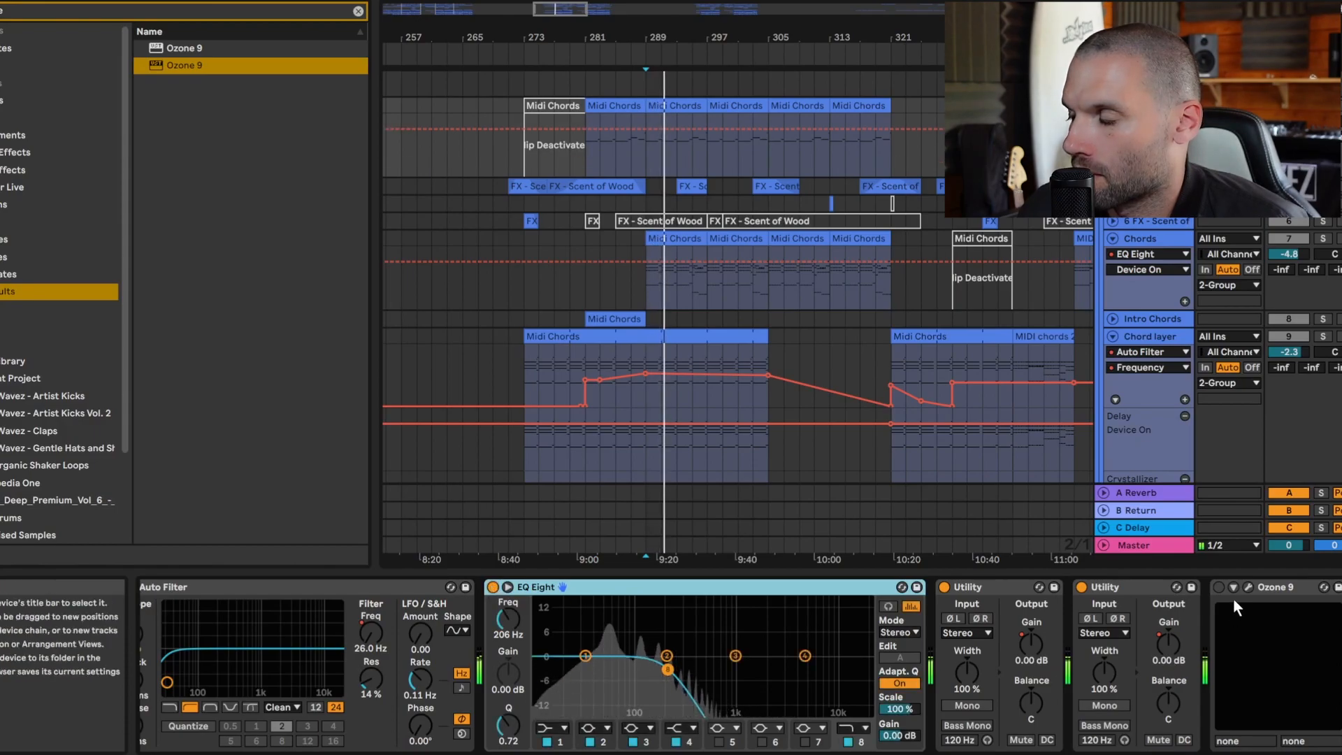
- Show the Gain automation of the Bass track's first Utility and play bars 329 to 345
left_click(1034, 646)
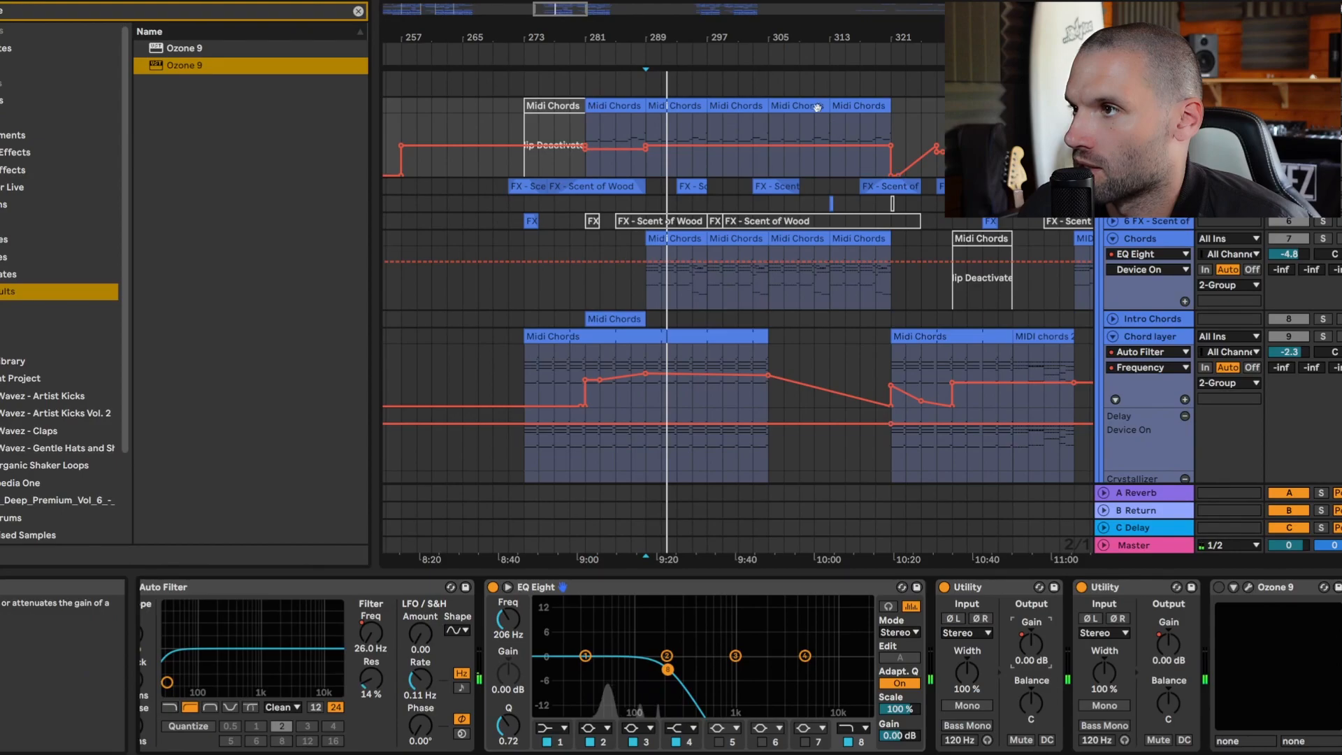
left_click_drag(555, 11, 561, 5)
left_click_drag(741, 124, 812, 132)
key("space")
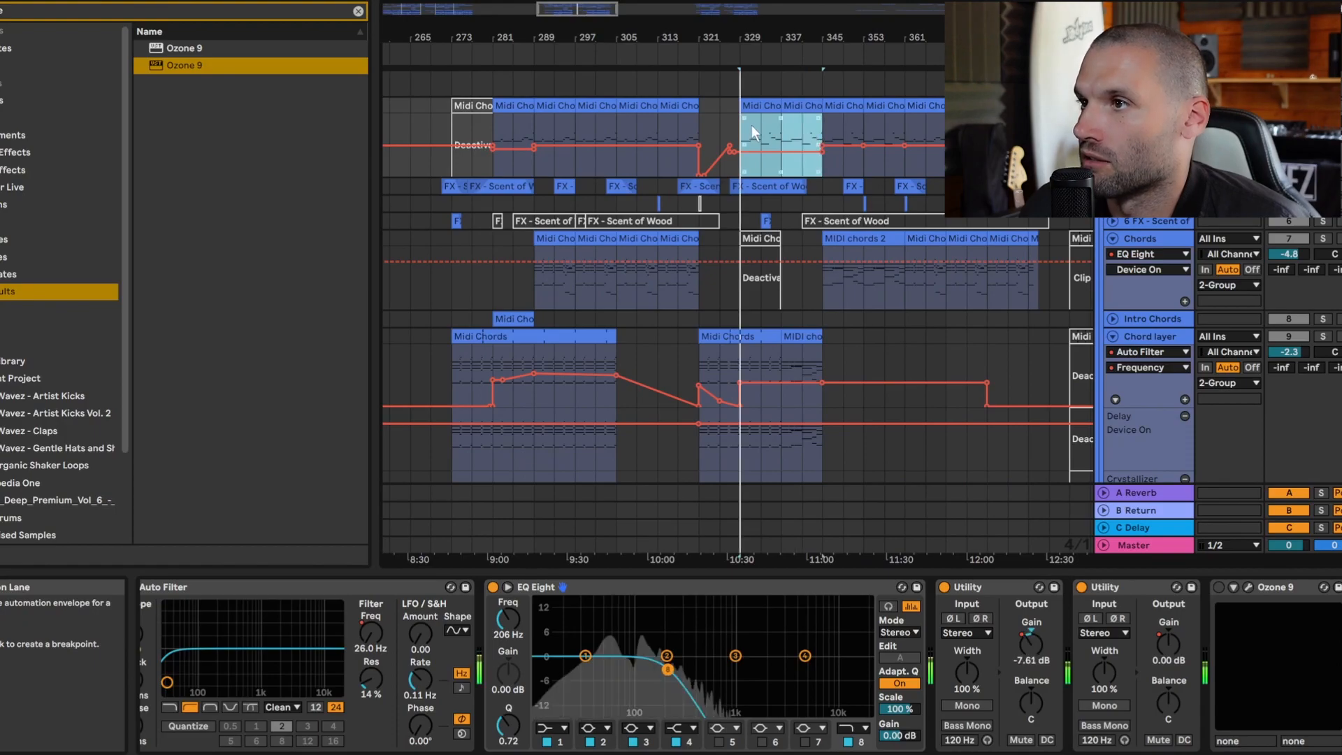
left_click(581, 123)
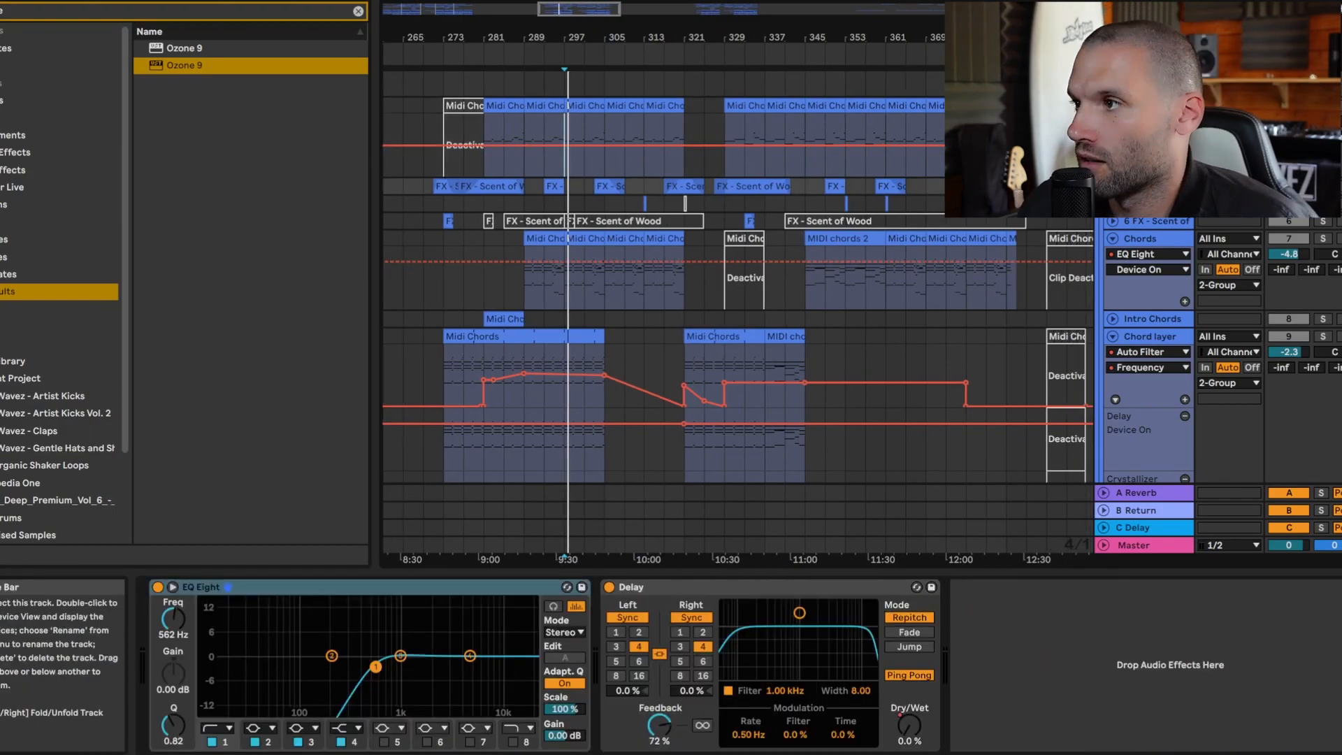
- Solo the Chord layer track and play it from bar 289, then stop playback
left_click(1125, 336)
scroll(1127, 329, "down", 2)
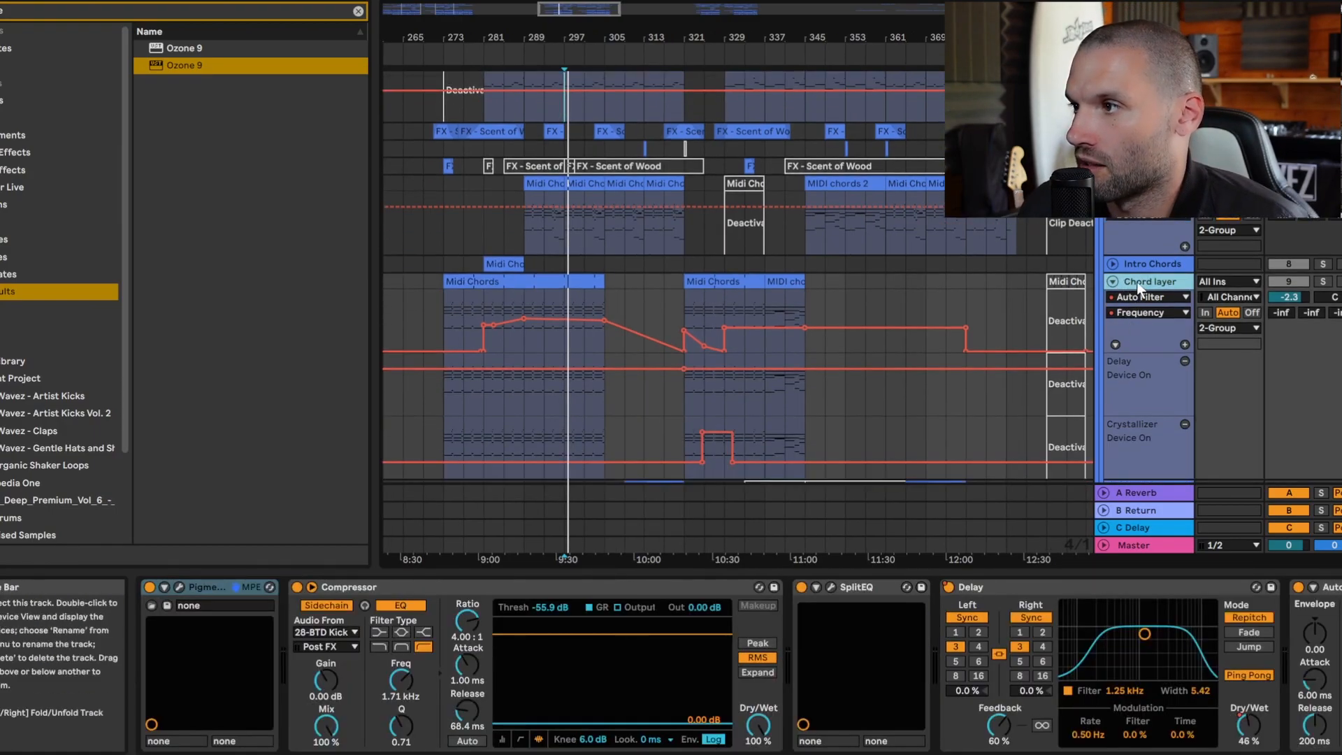
left_click(525, 302)
left_click(1323, 281)
key("space")
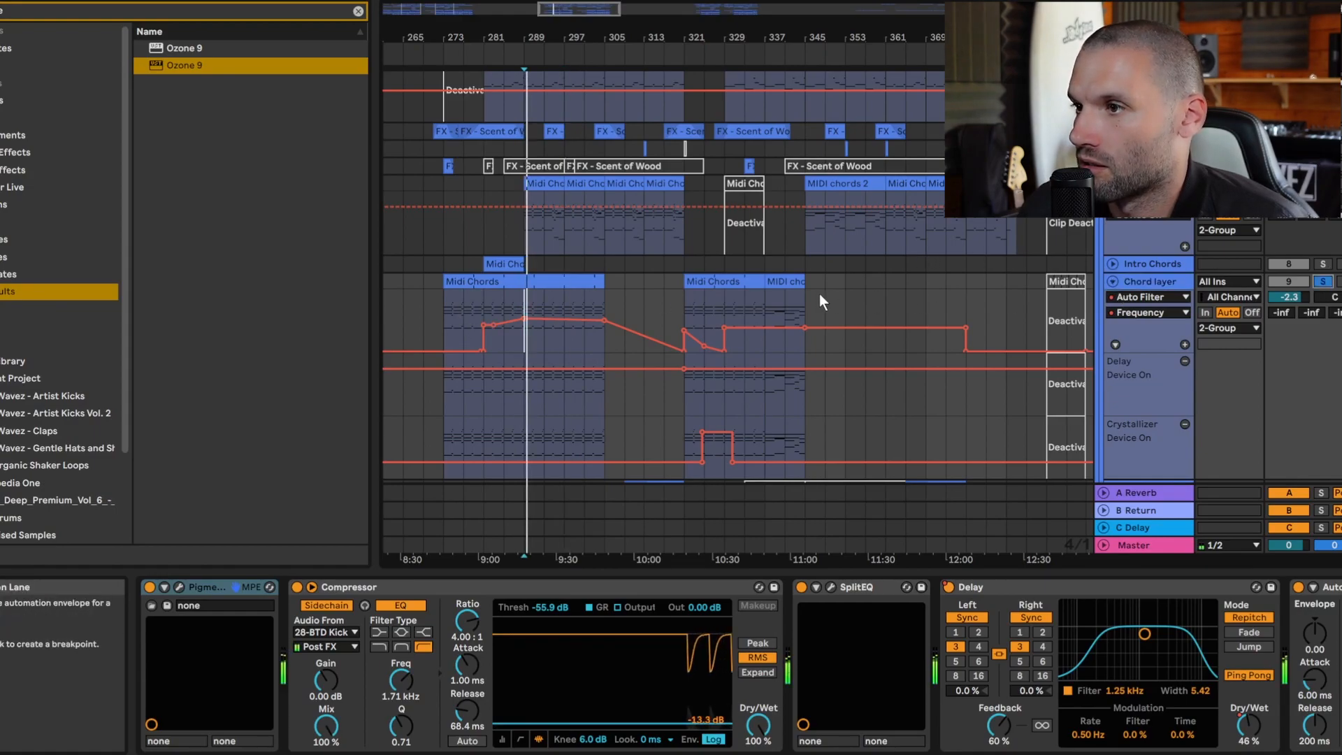
left_click_drag(554, 10, 558, 80)
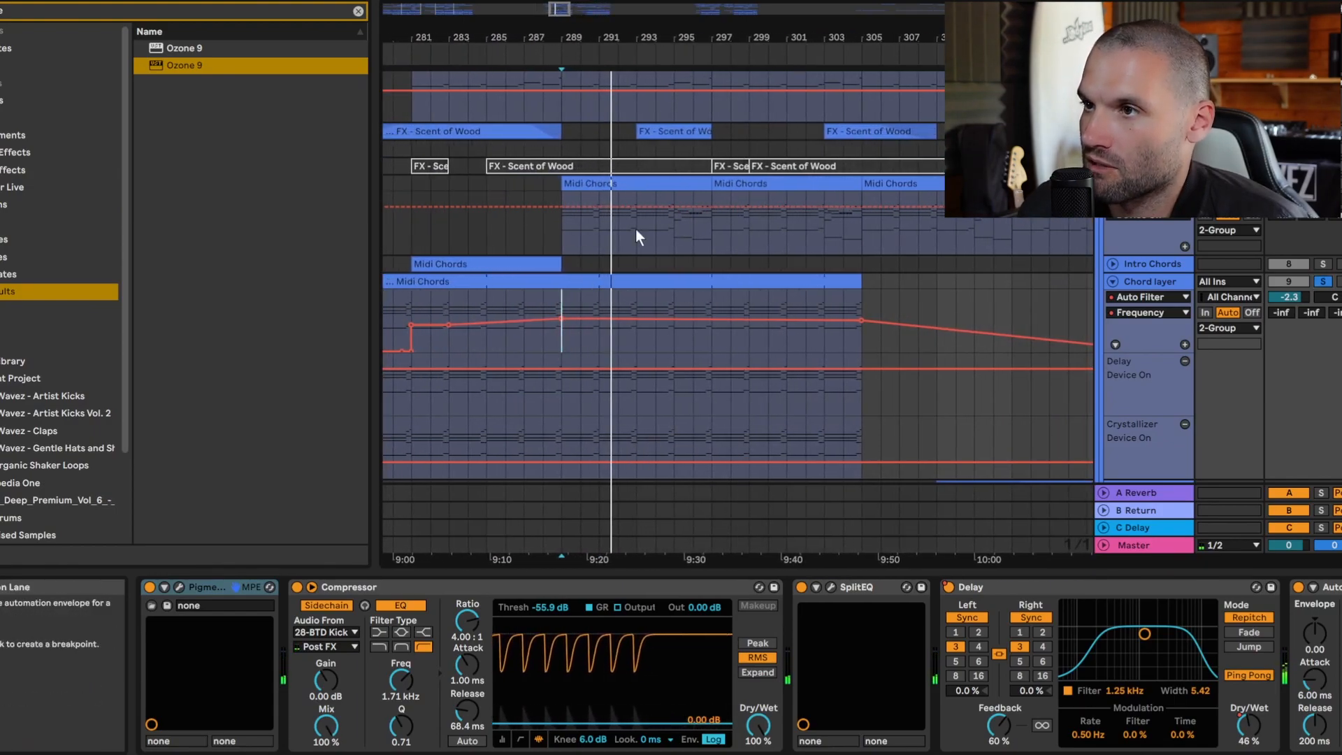
key("space")
- Open the Chord layer's Midi Chords clip and highlight the short chord change before bar 3 and the sustained chord after it
left_click(559, 225)
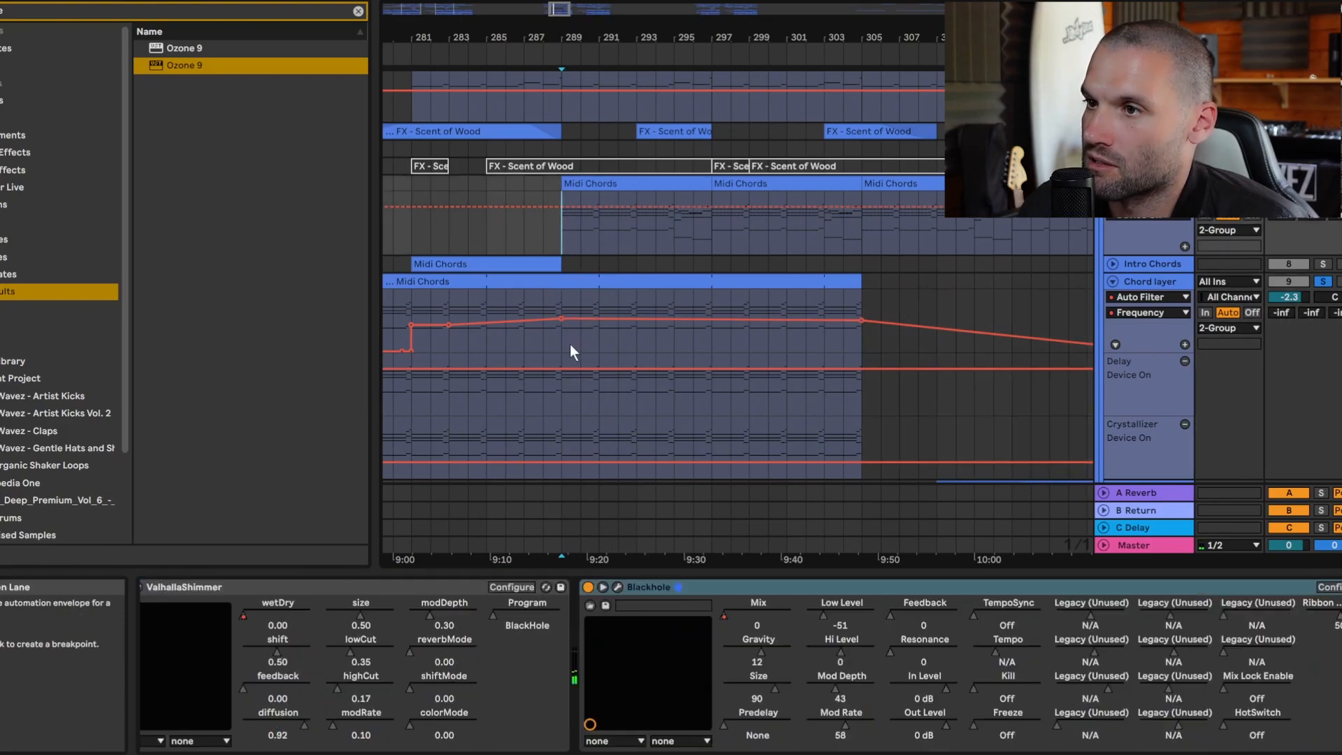
left_click(568, 344)
double_click(594, 282)
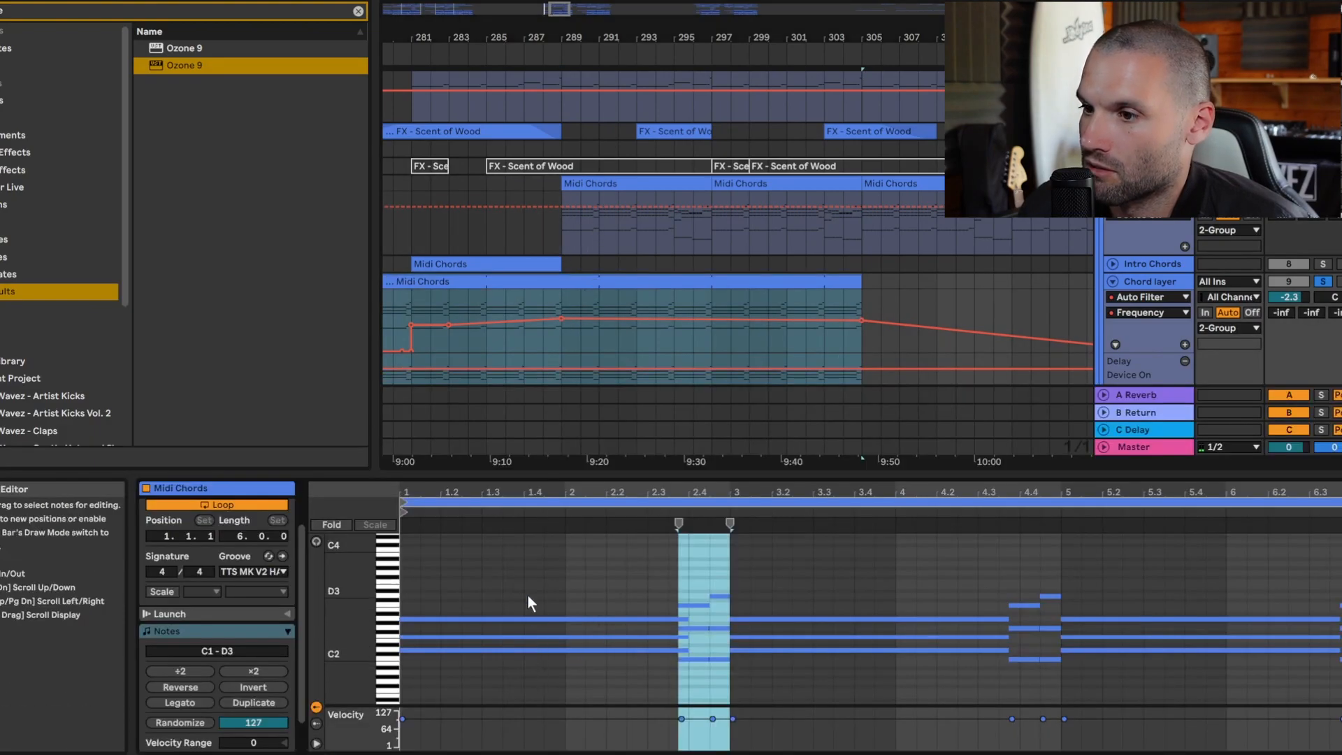
left_click_drag(528, 594, 622, 665)
left_click(668, 573)
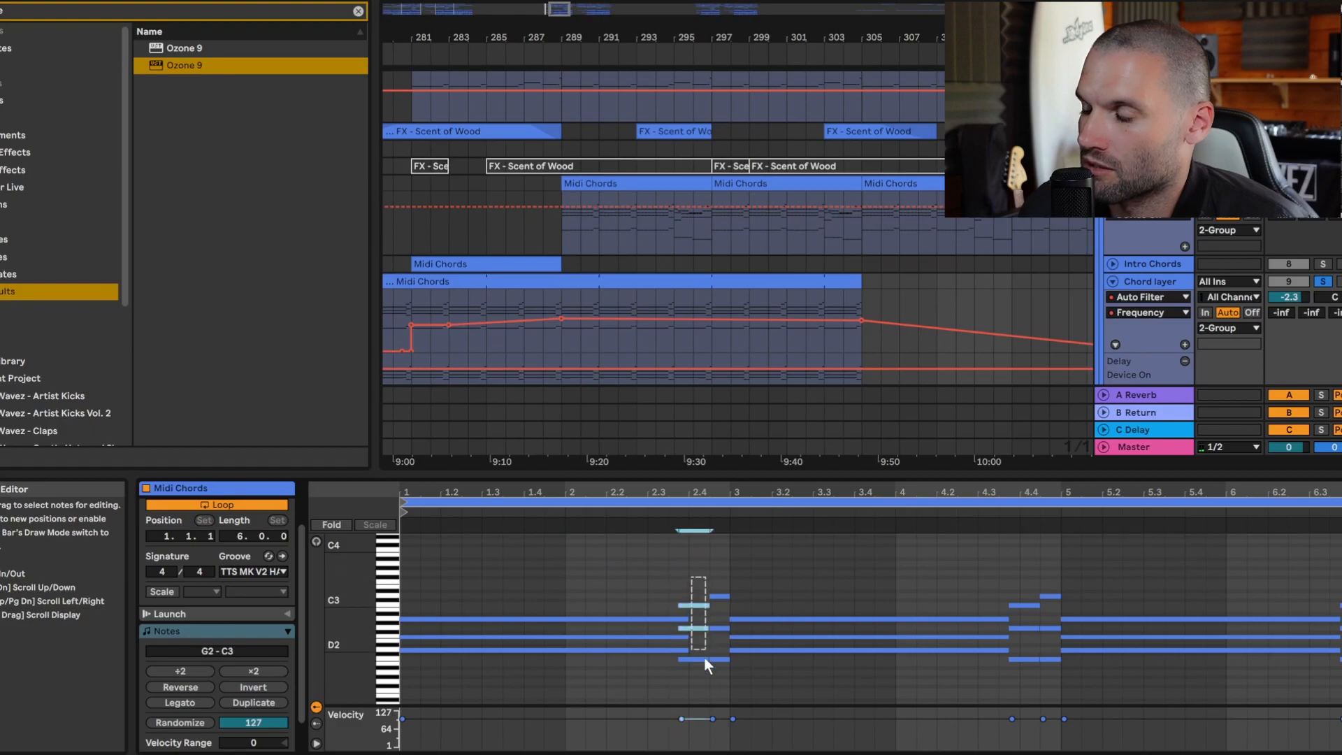
left_click_drag(770, 600, 767, 692)
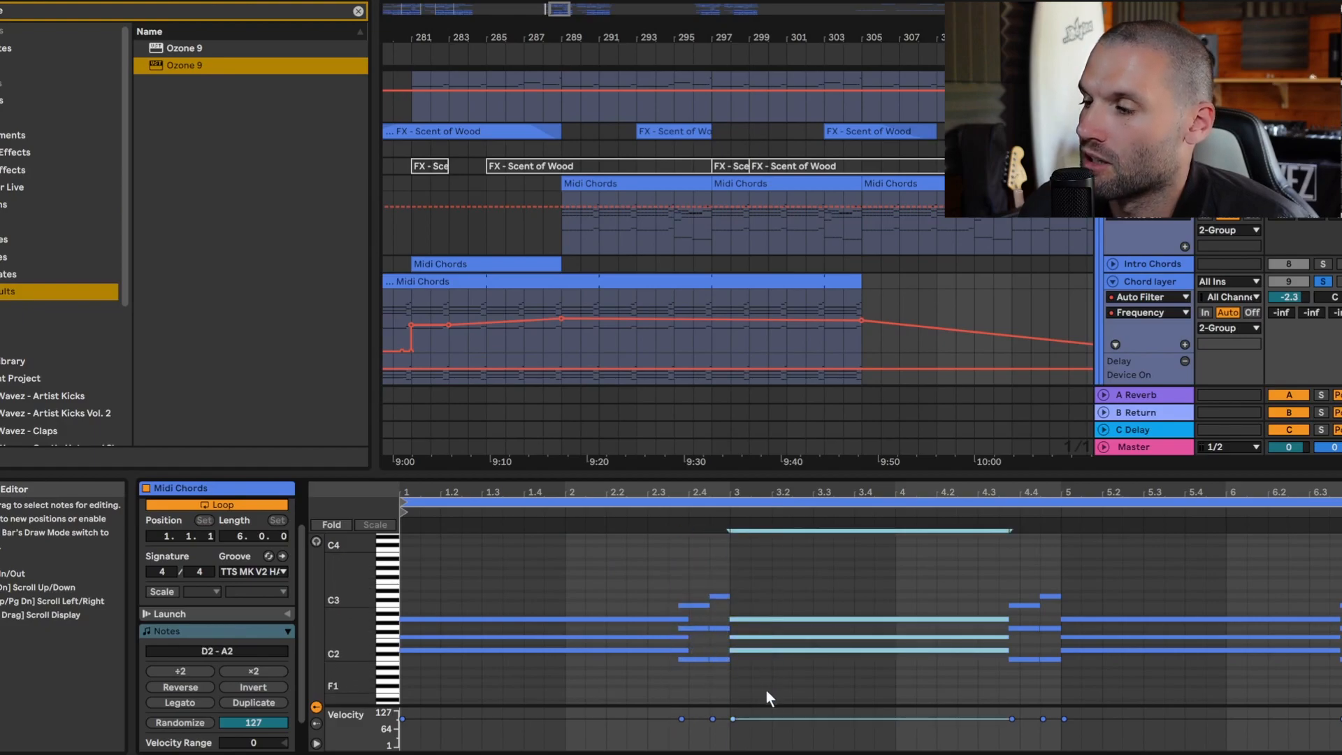
- Play the soloed Chord layer part from bar 289 alongside its open MIDI notes
scroll(769, 336, "down", 3)
left_click_drag(562, 12, 563, 13)
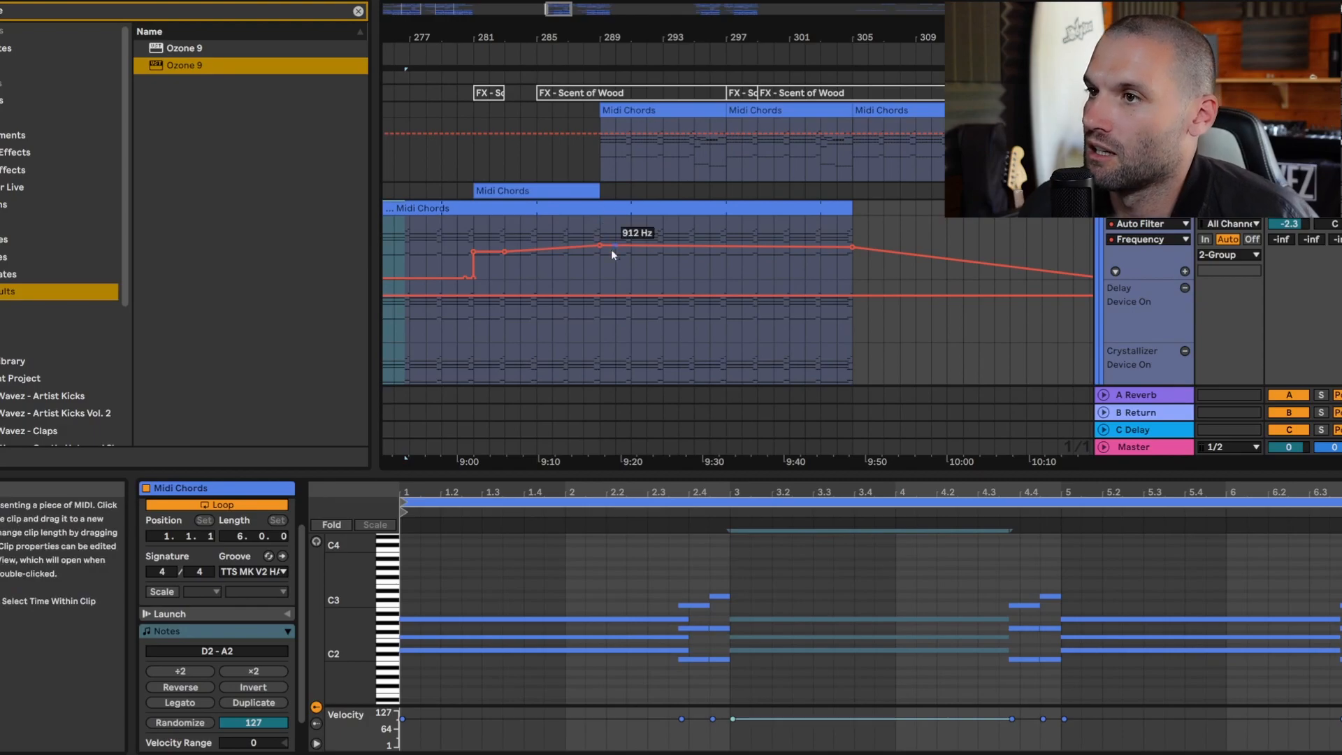
left_click(602, 267)
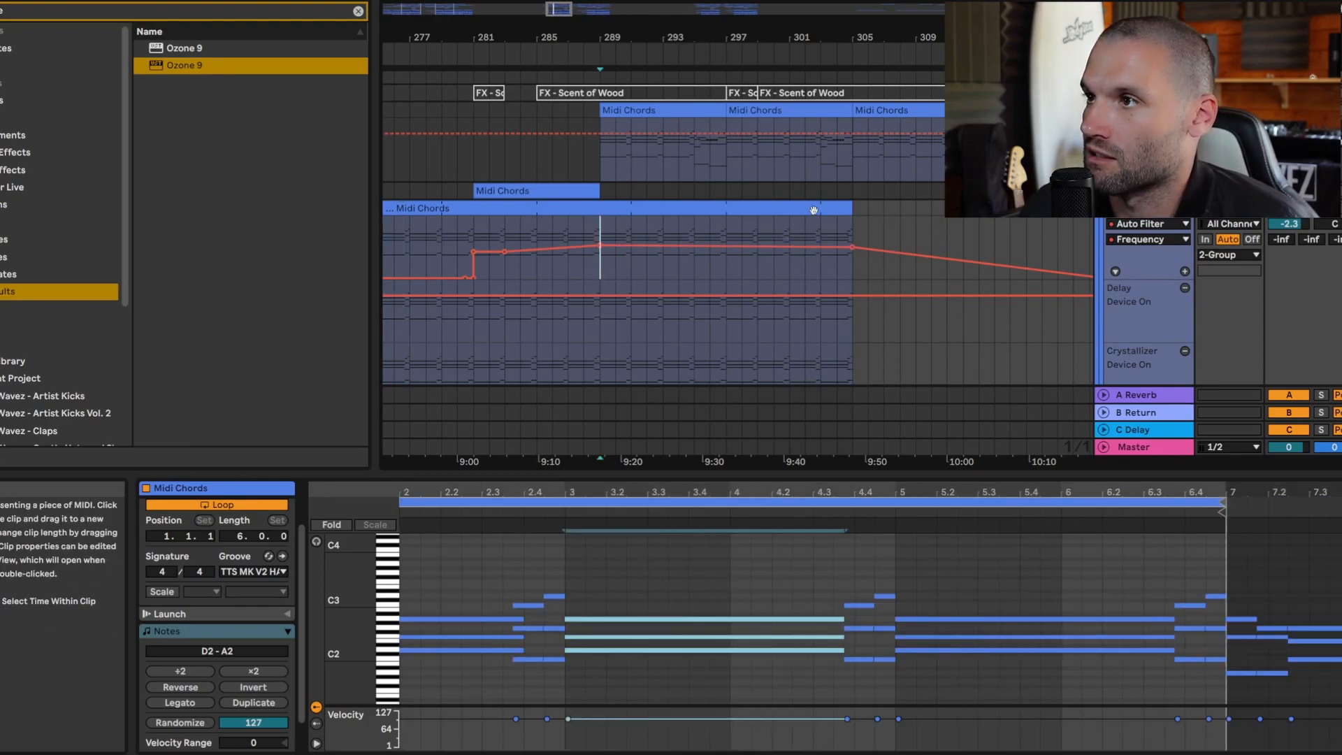
key("space")
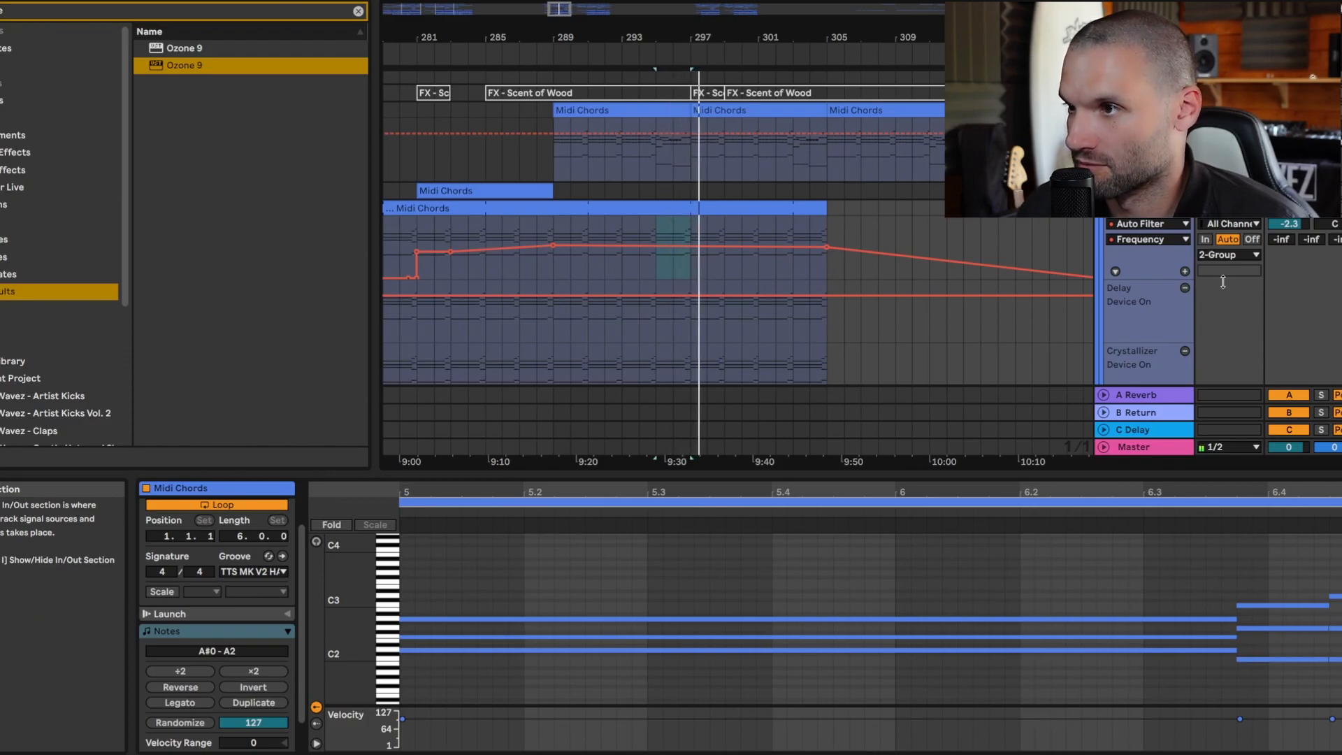
- Show the Chord layer's device chain, then open the SplitEQ plug-in window to view its curves and close it
key("shift+Tab")
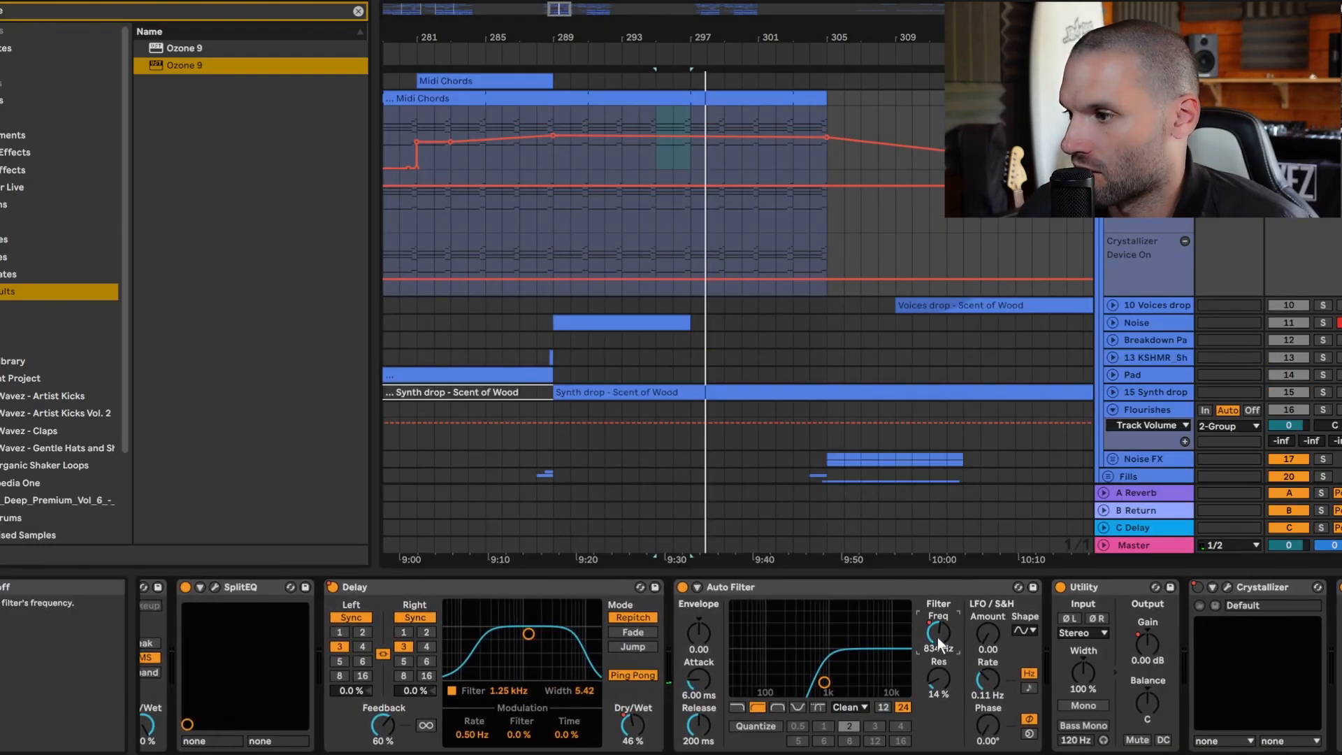
left_click_drag(712, 39, 718, 14)
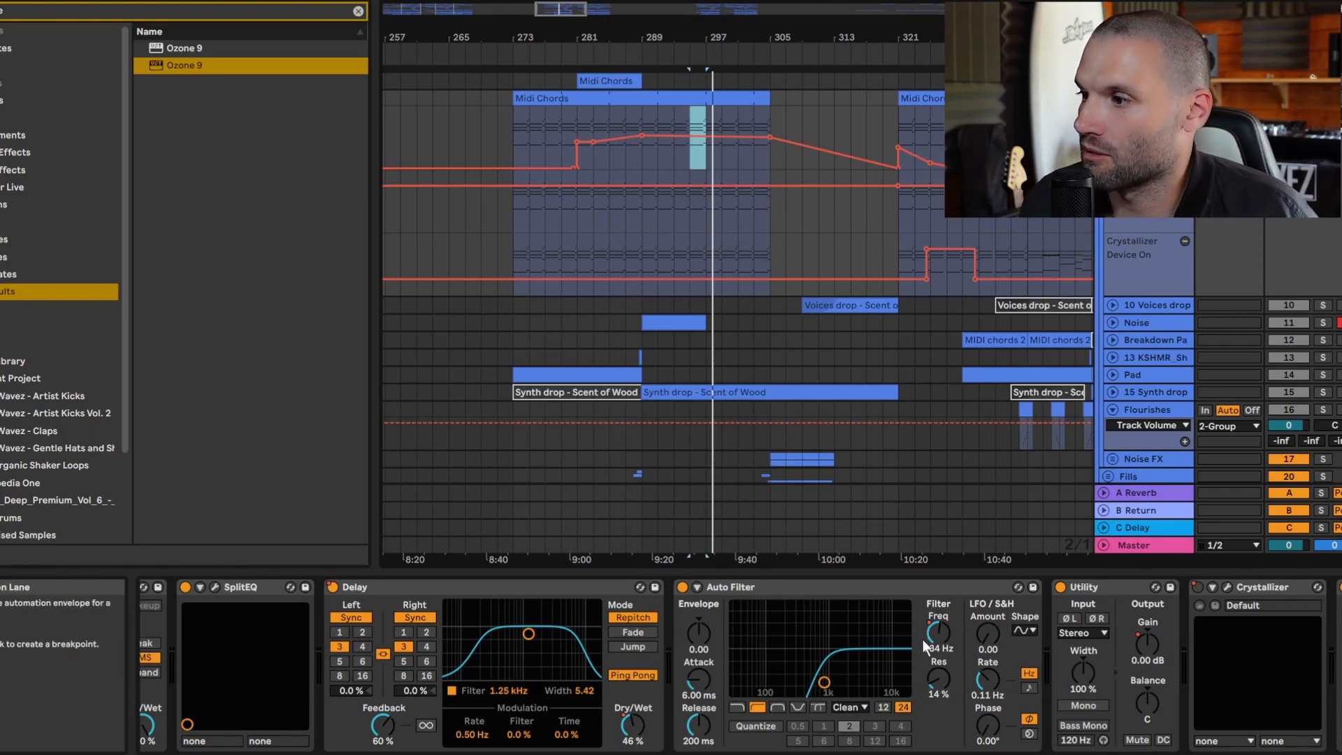
left_click_drag(1154, 754, 1094, 754)
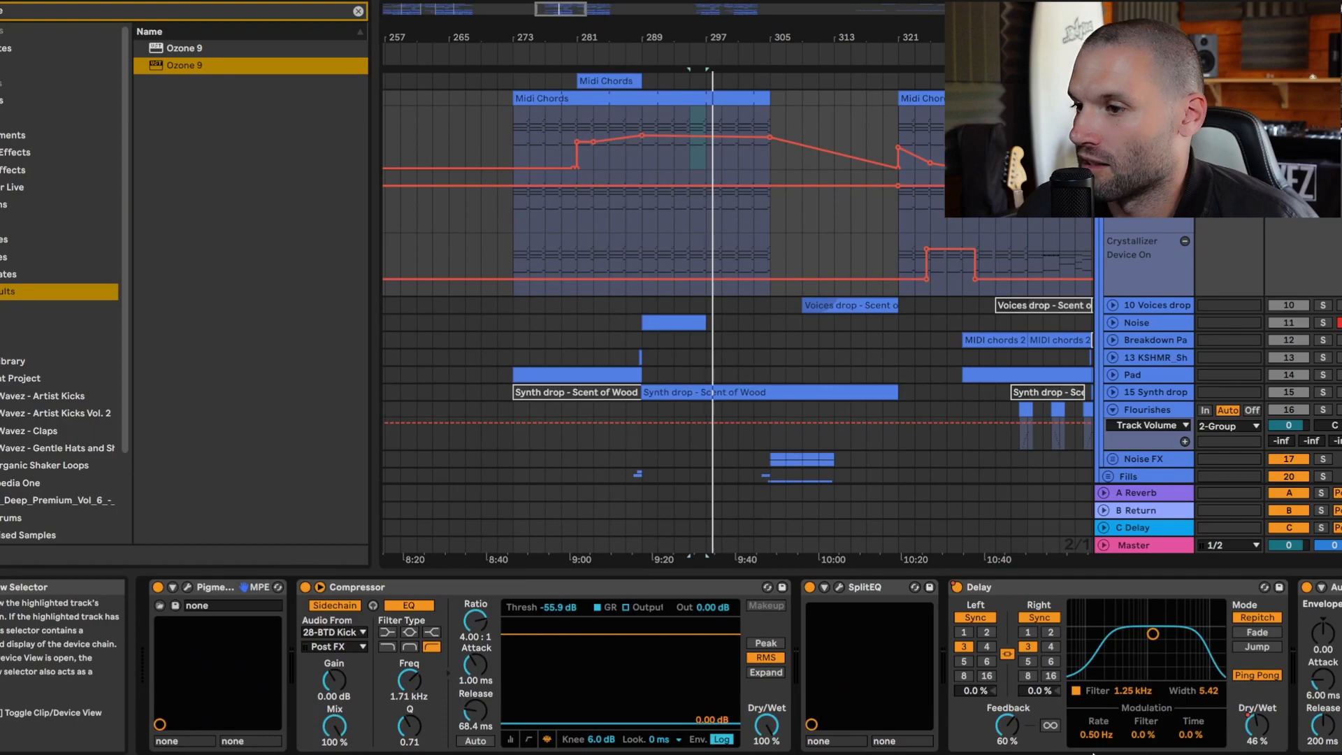
left_click(839, 586)
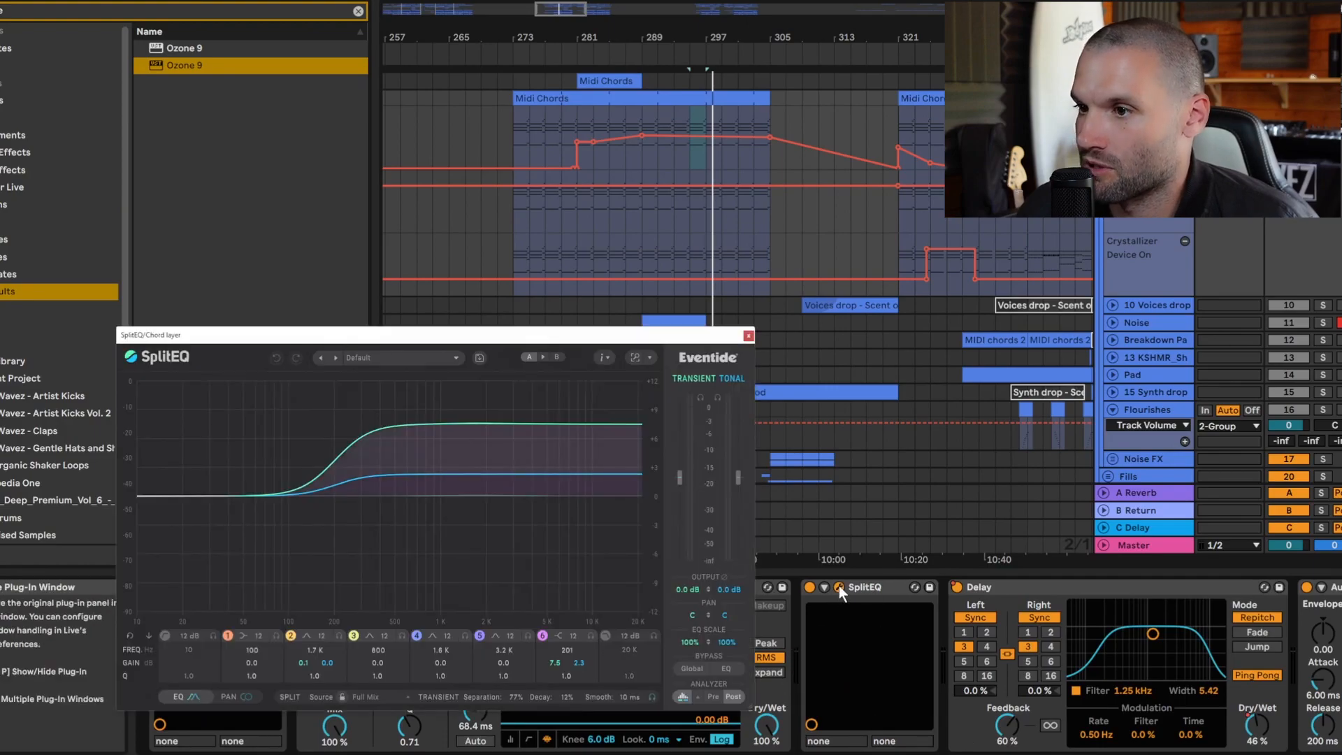
left_click(839, 587)
- Show Crystallizer's on/off automation on the Chord layer track, play it from bar 325, and unsolo the track
left_click_drag(1094, 754, 1118, 754)
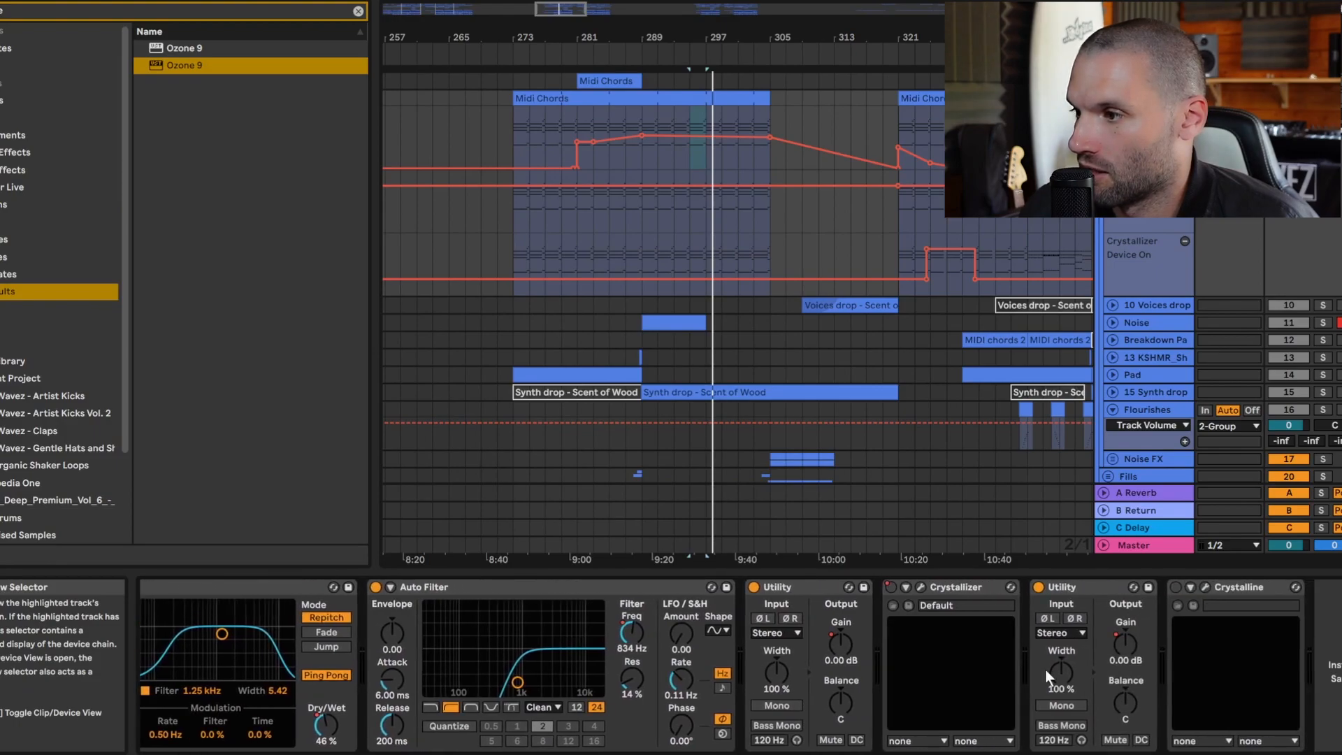
right_click(891, 586)
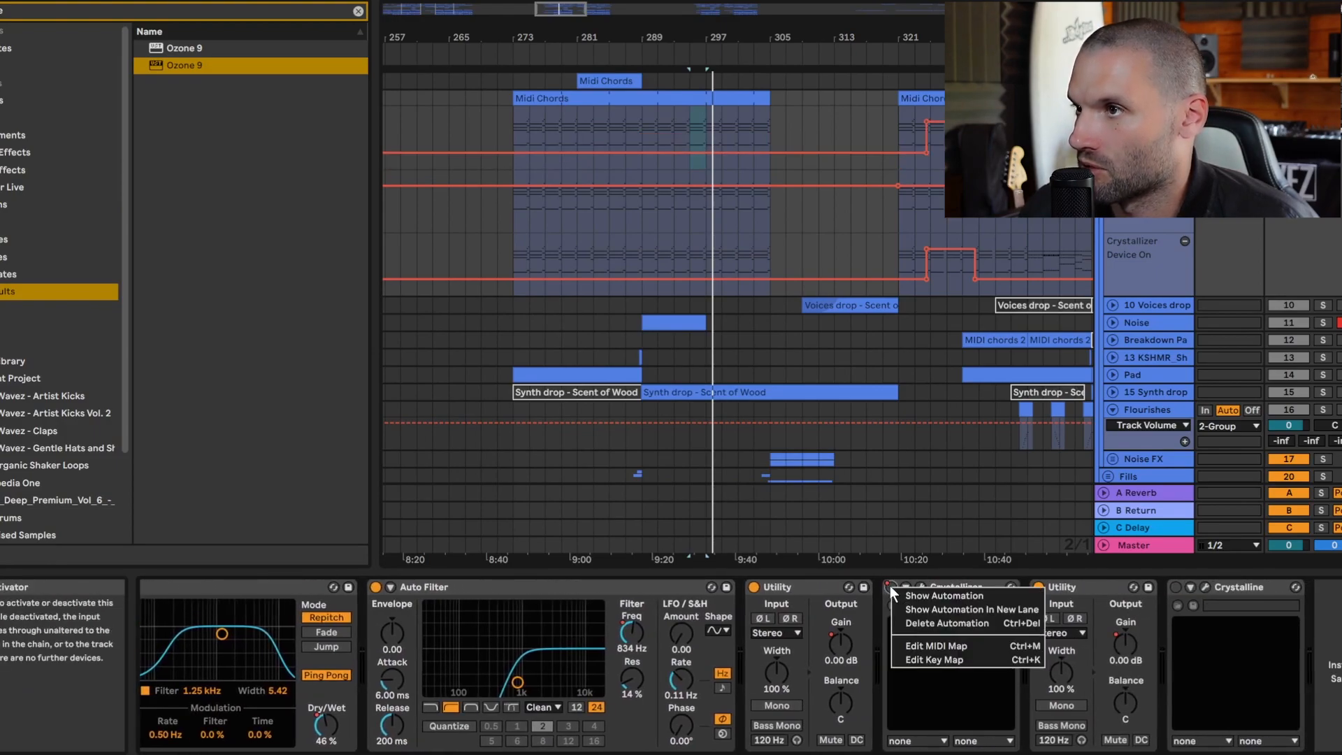
left_click(937, 162)
left_click(934, 162)
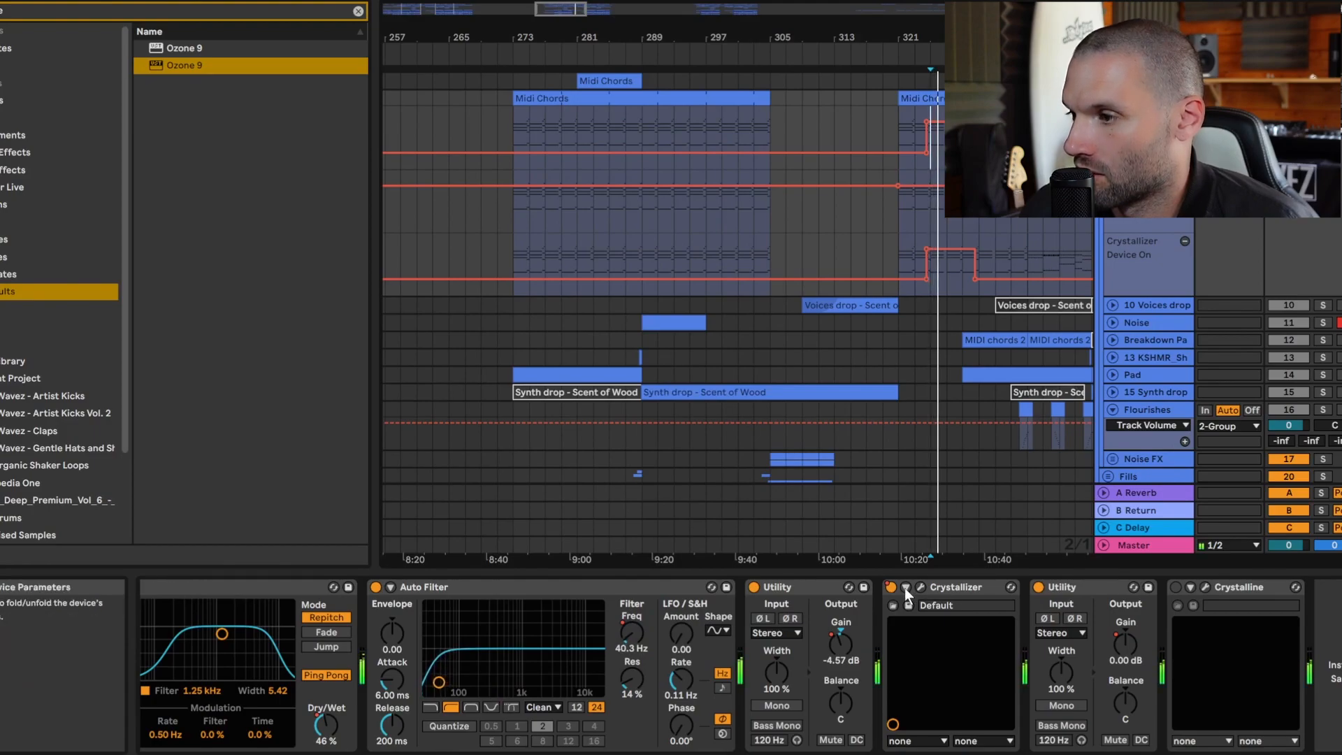
scroll(738, 311, "up", 3)
left_click(1321, 190)
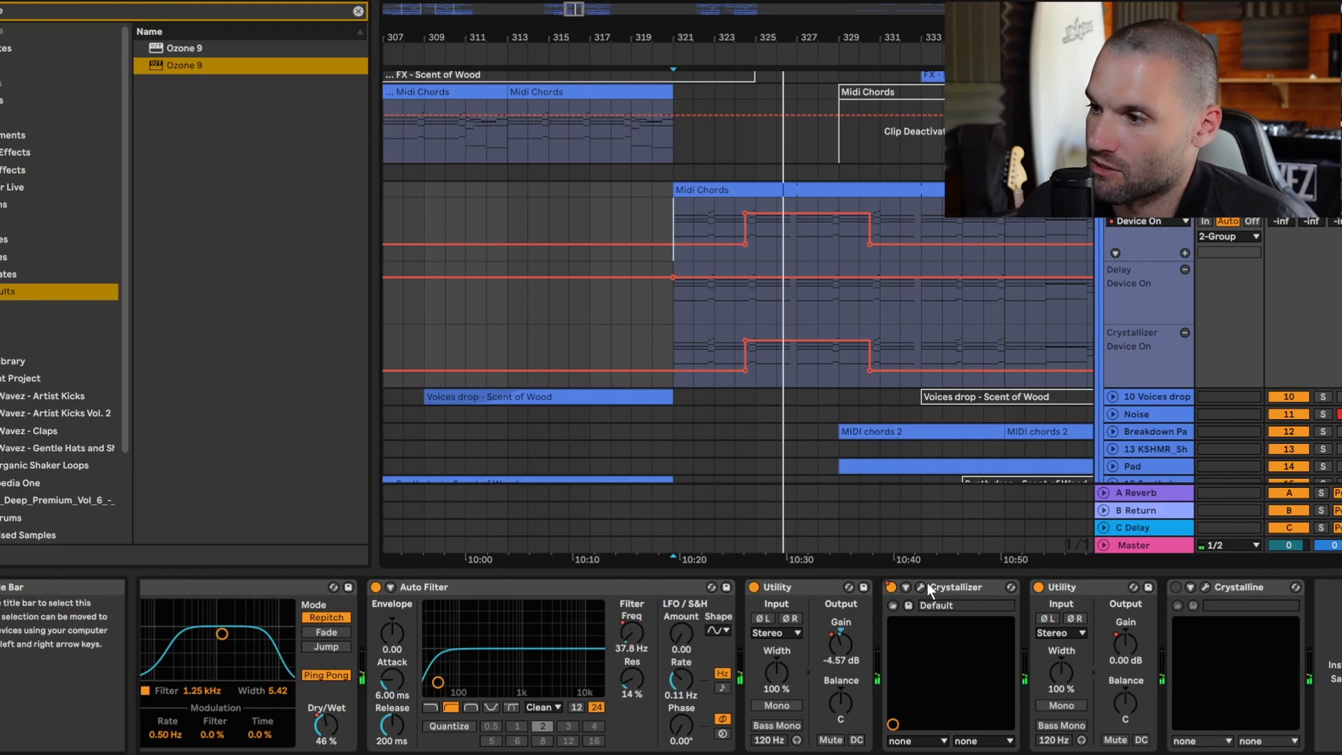
- Open Crystallizer's plug-in window and play from bar 325, raising the Recycle amount and lowering it again to compare the echoes
left_click(921, 587)
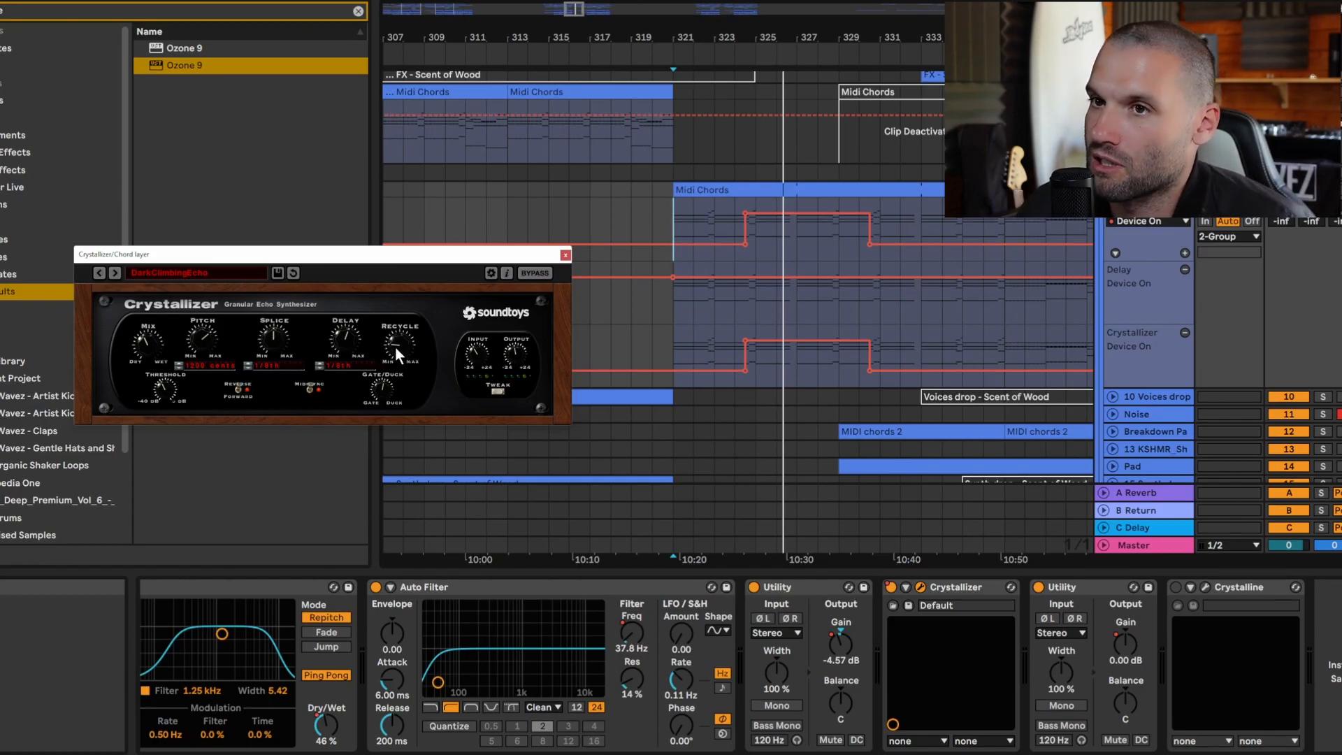
left_click(757, 235)
left_click_drag(390, 343, 389, 292)
key("space")
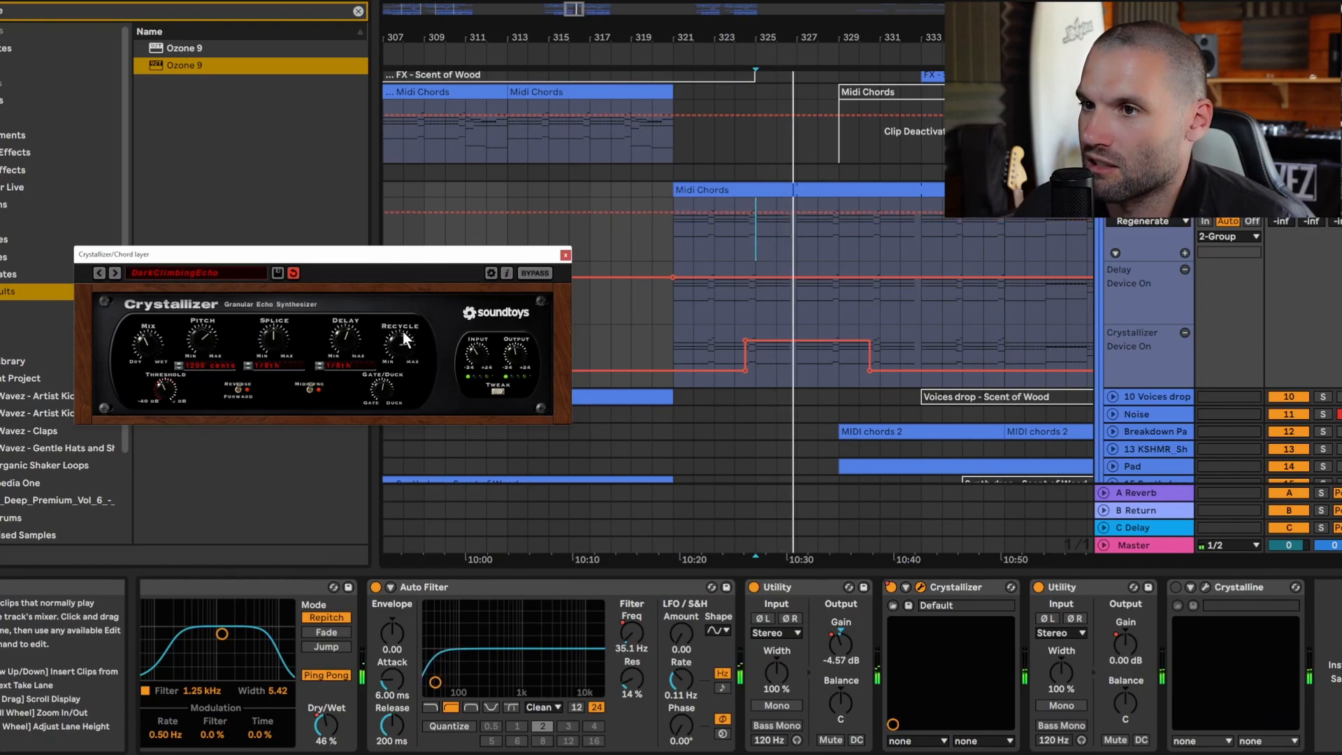
key("space")
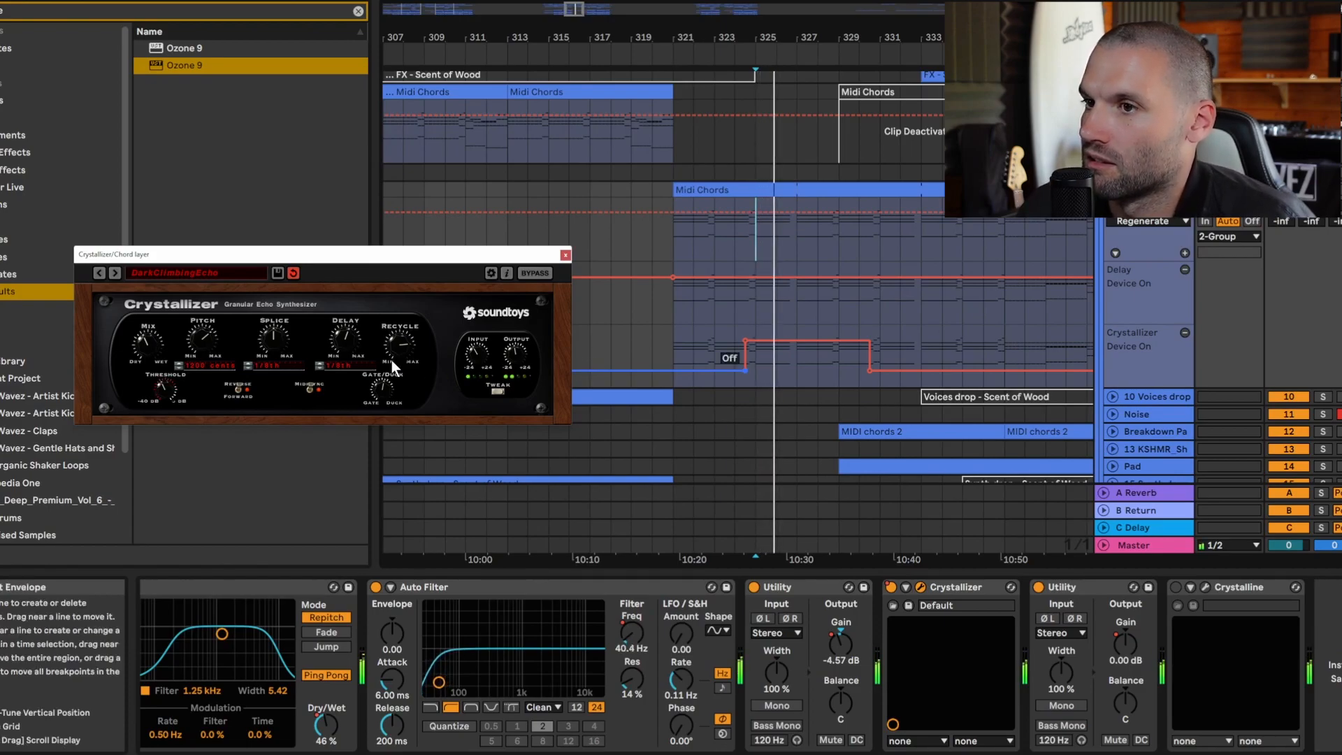
left_click_drag(398, 342, 391, 400)
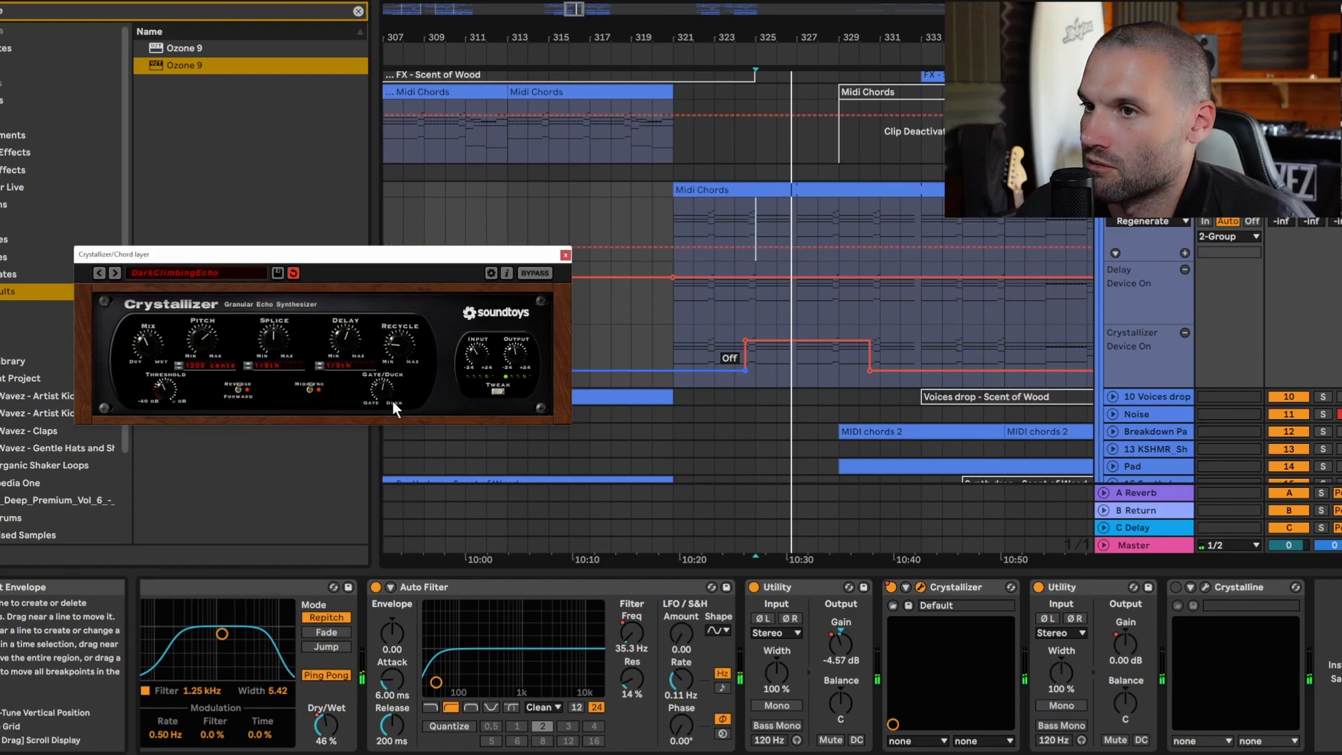
key("space")
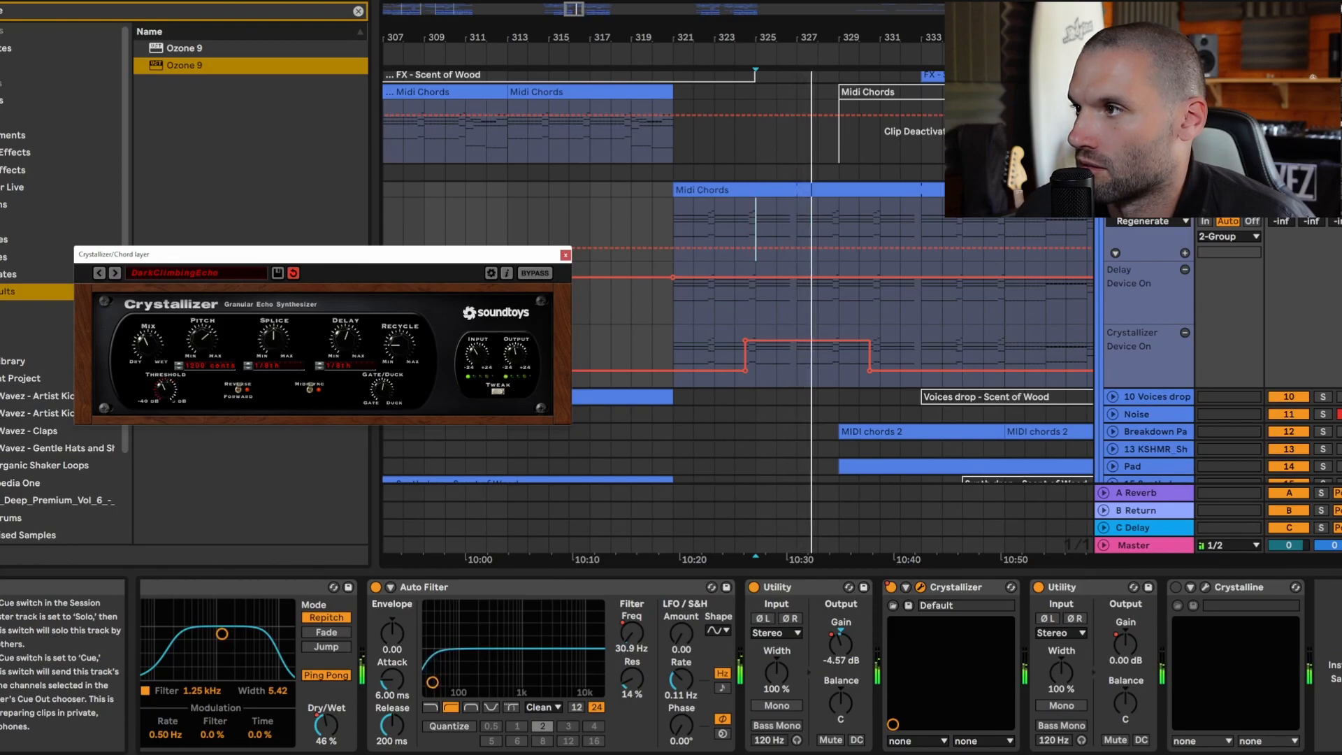
- Close the Crystallizer window and unfold the 4 FX track to show its clips and Delay Dry/Wet automation
left_click(566, 254)
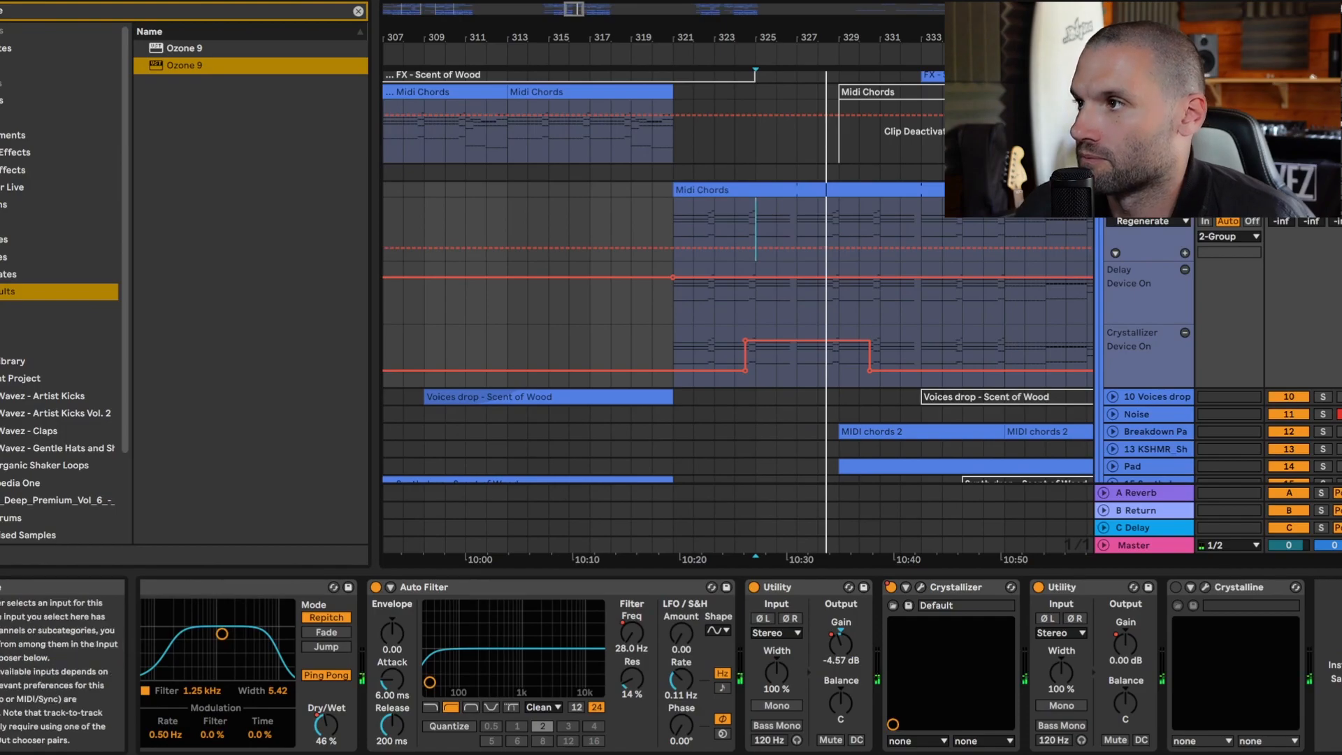
scroll(738, 315, "down", 5)
left_click_drag(570, 9, 557, 2)
scroll(799, 253, "up", 5)
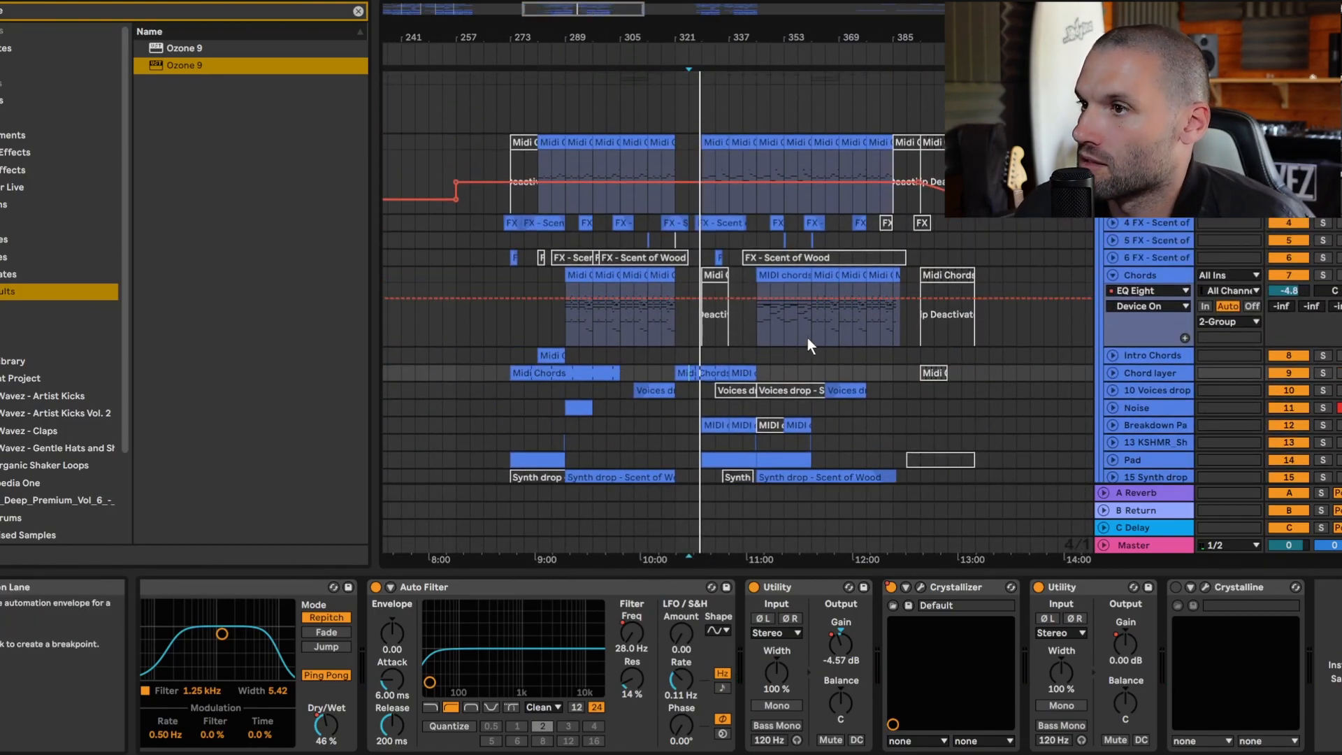
scroll(868, 322, "down", 1)
scroll(1144, 218, "down", 1)
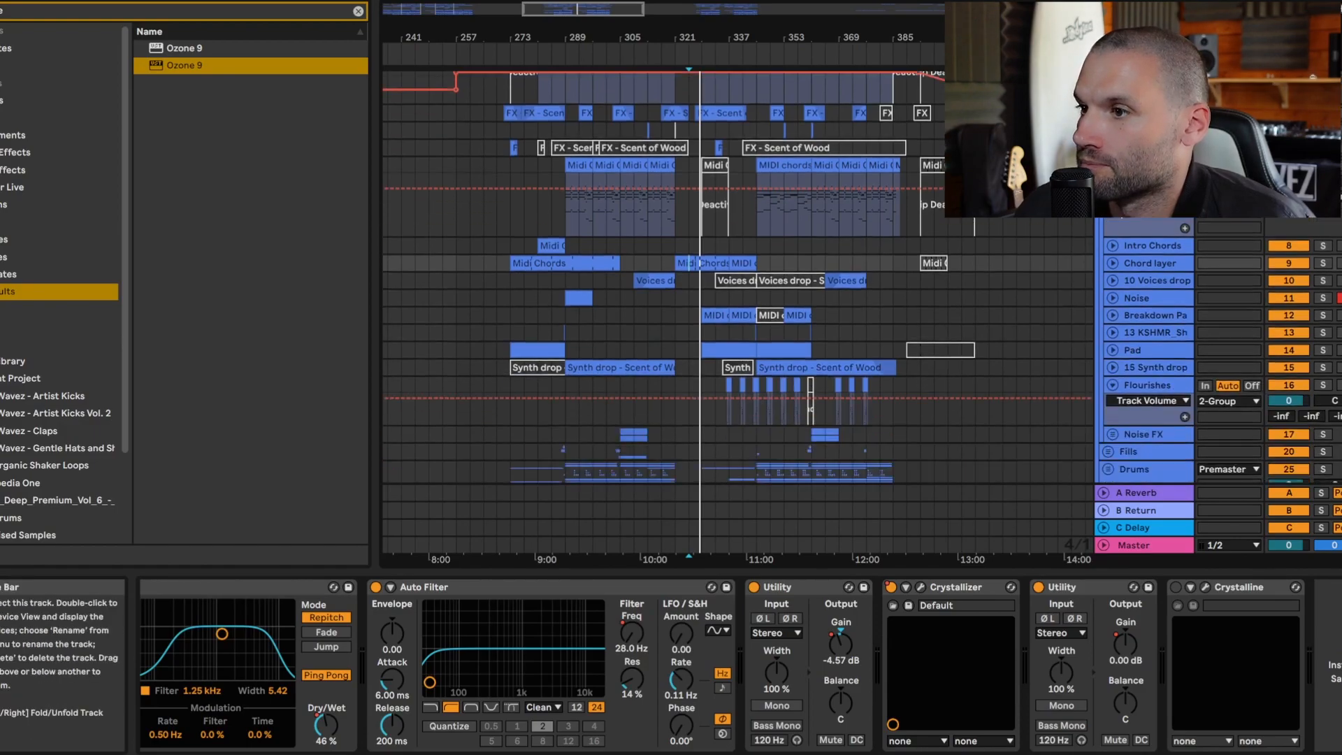
scroll(1114, 223, "up", 2)
left_click(1113, 223)
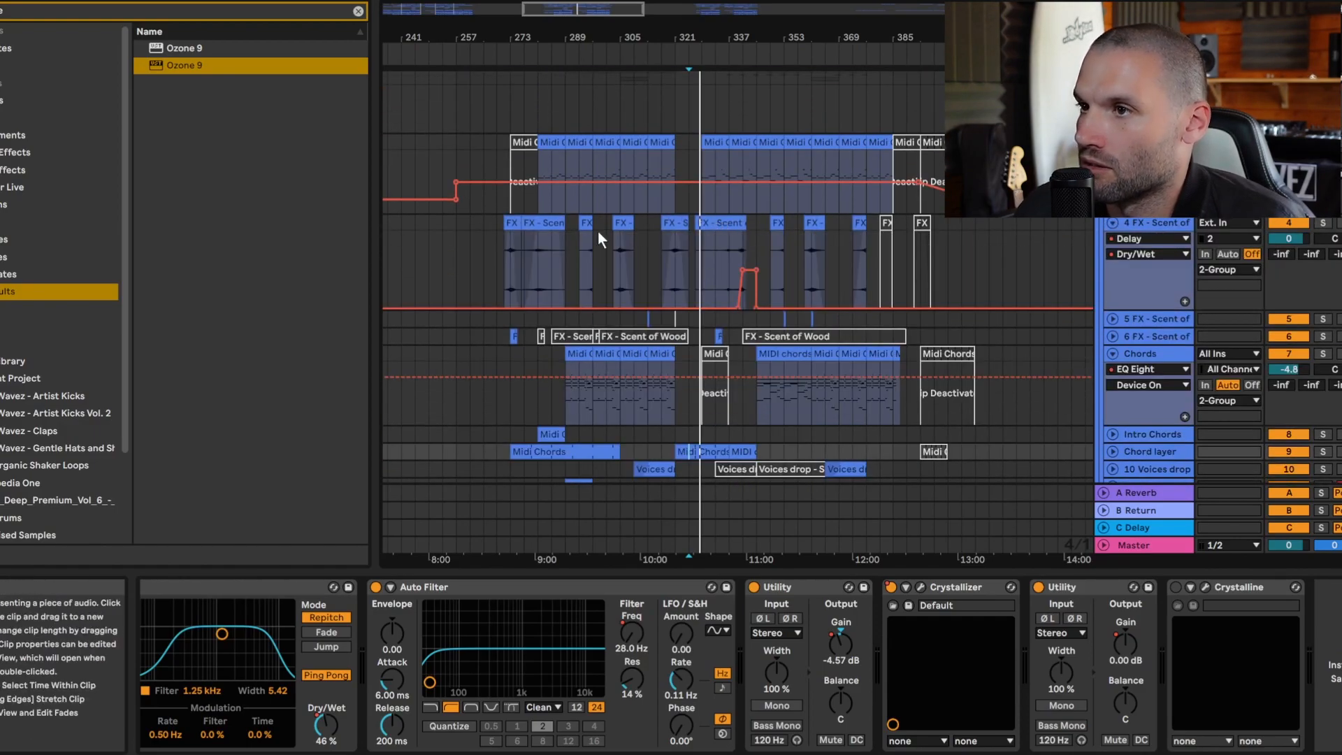
- Solo the 4 FX track and play its part from bar 281, restarting from bar 273
left_click_drag(542, 37, 602, 68)
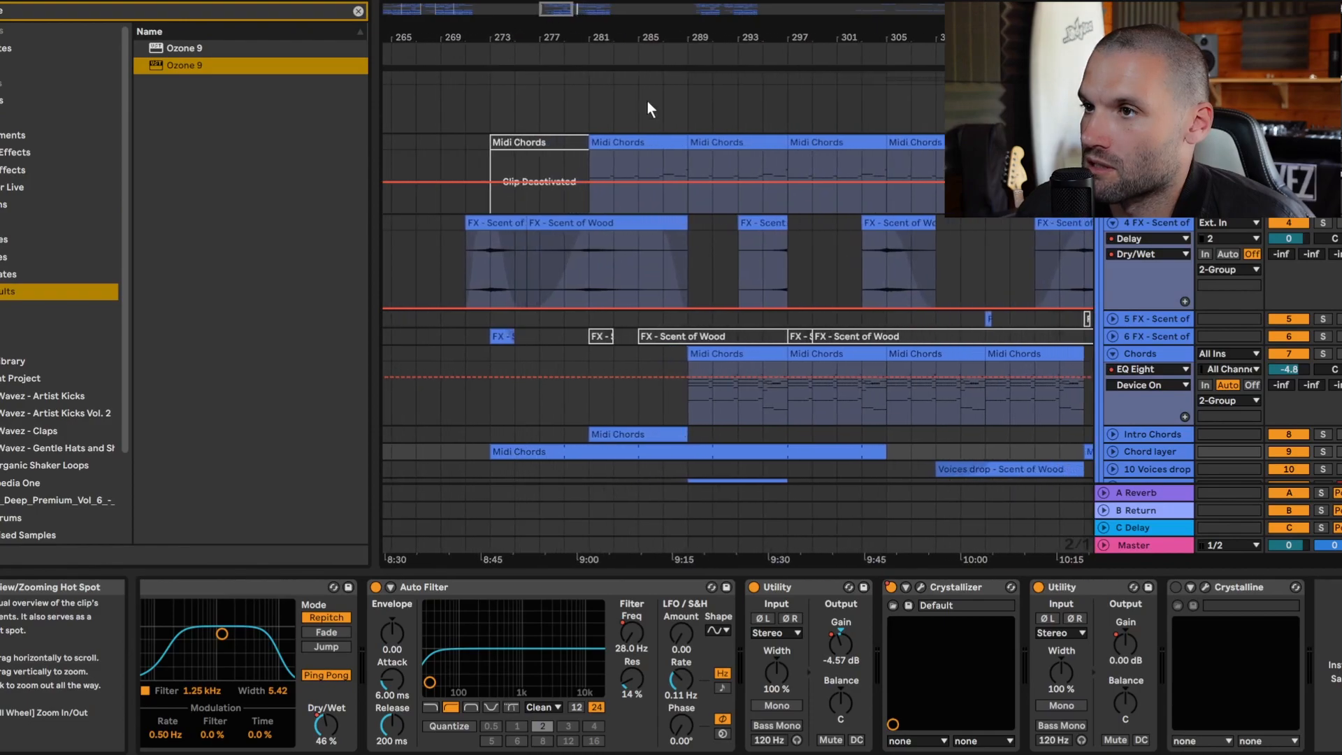
left_click(581, 293)
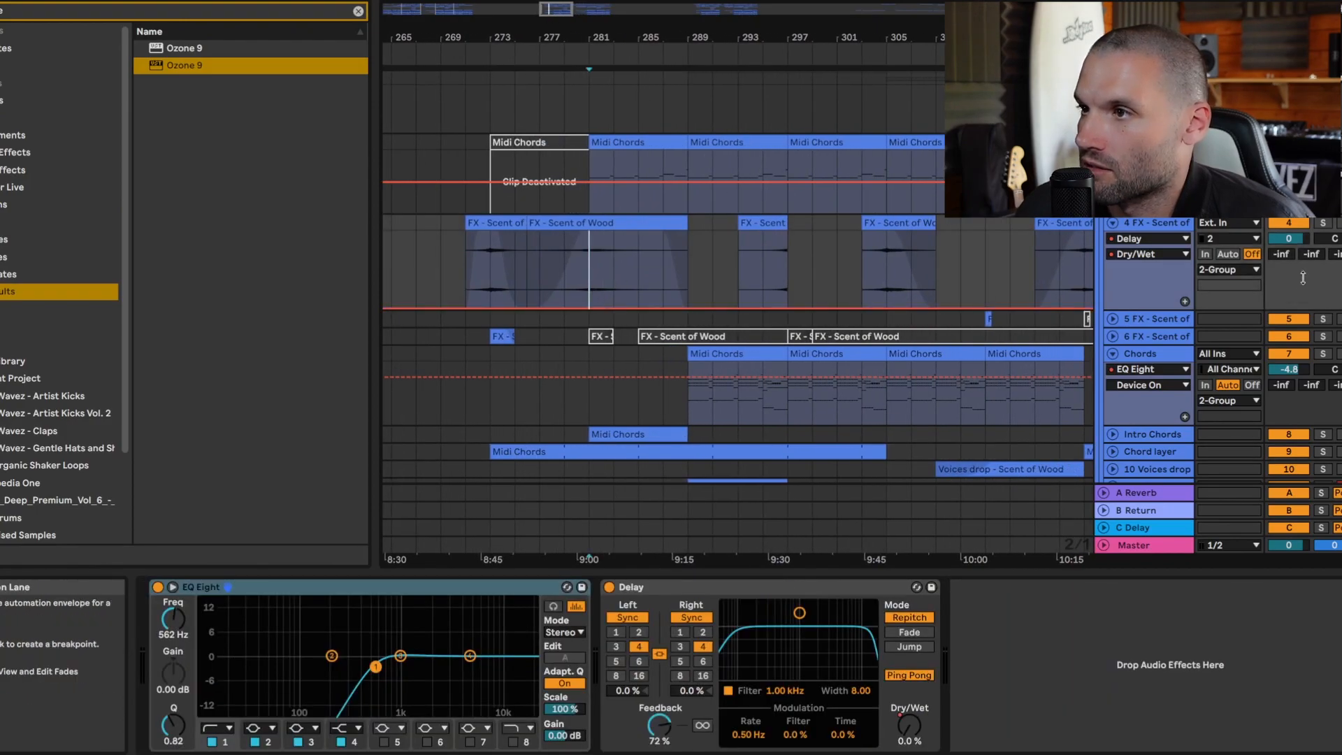
left_click(1322, 222)
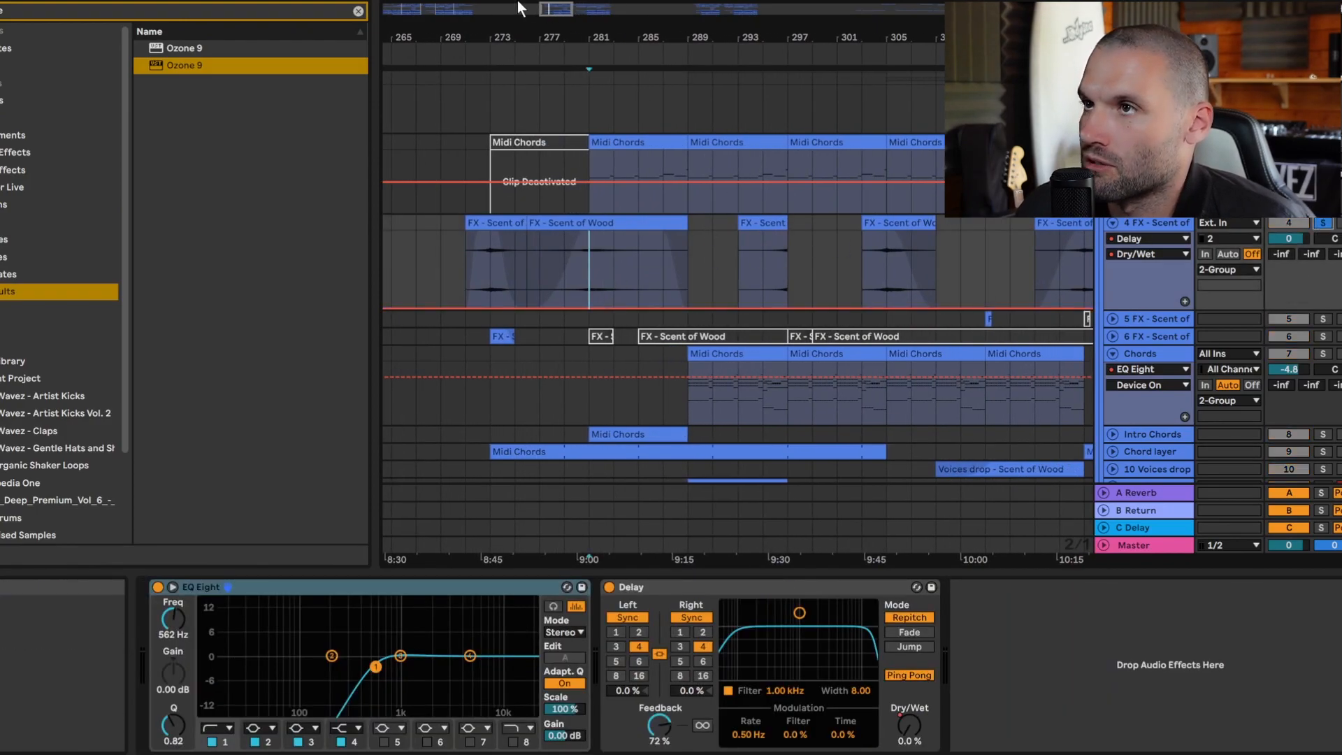
key("space")
left_click_drag(552, 9, 572, 234)
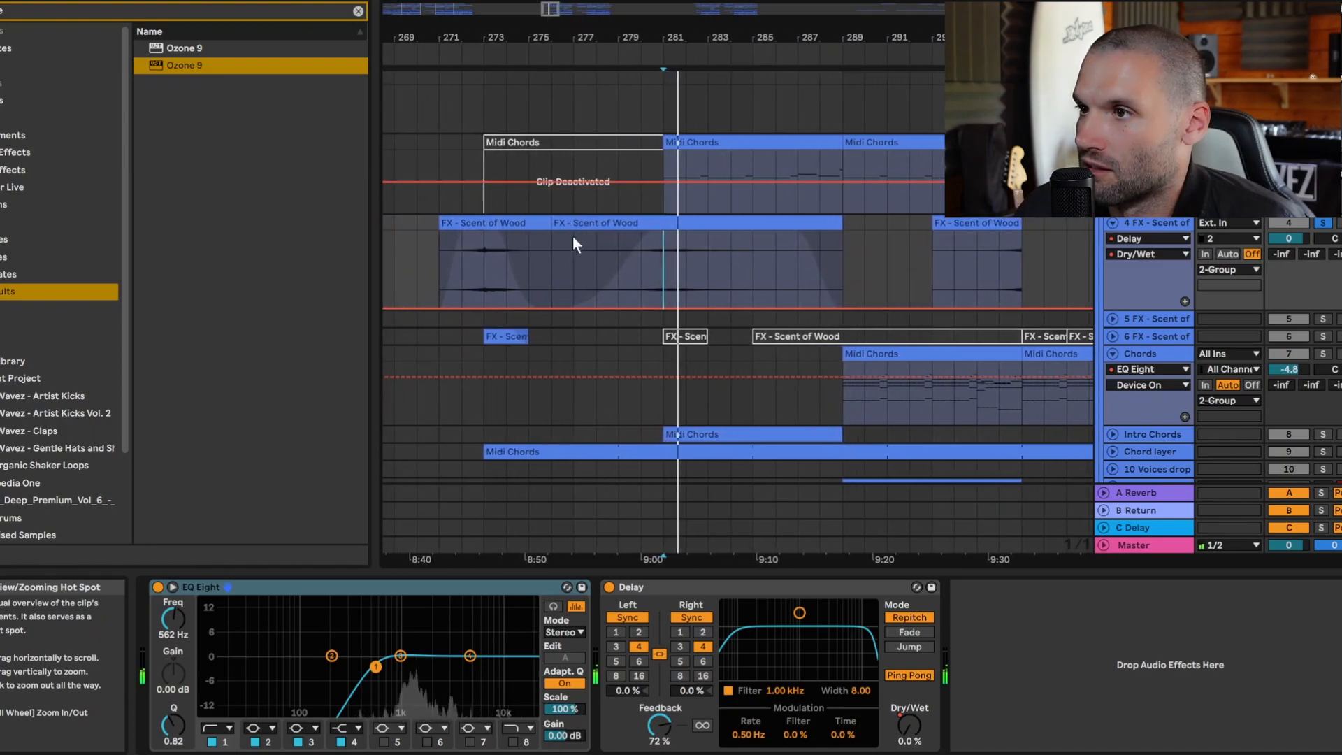
left_click(485, 276)
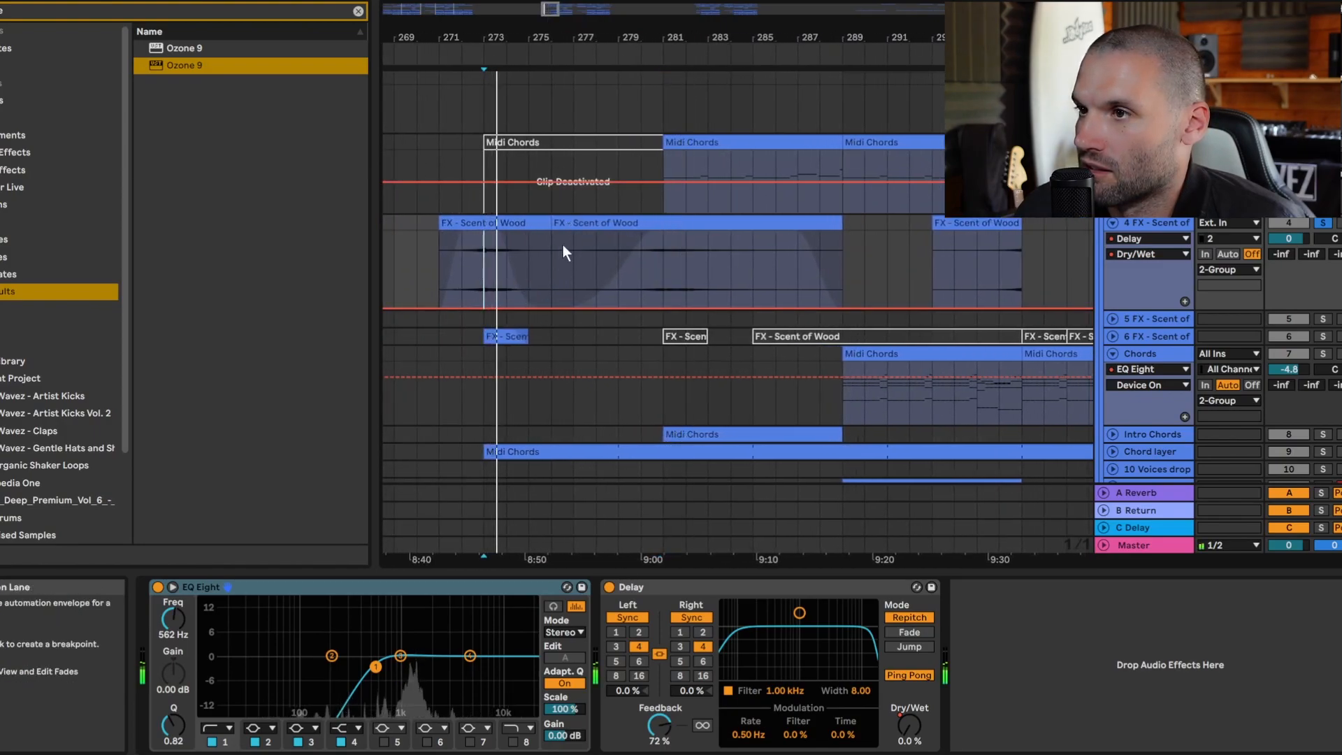
- Play the soloed 4 FX track's following clips, ending with the one starting at bar 303
scroll(629, 280, "right", 5)
left_click(756, 280)
key("space")
key("space")
left_click(935, 269)
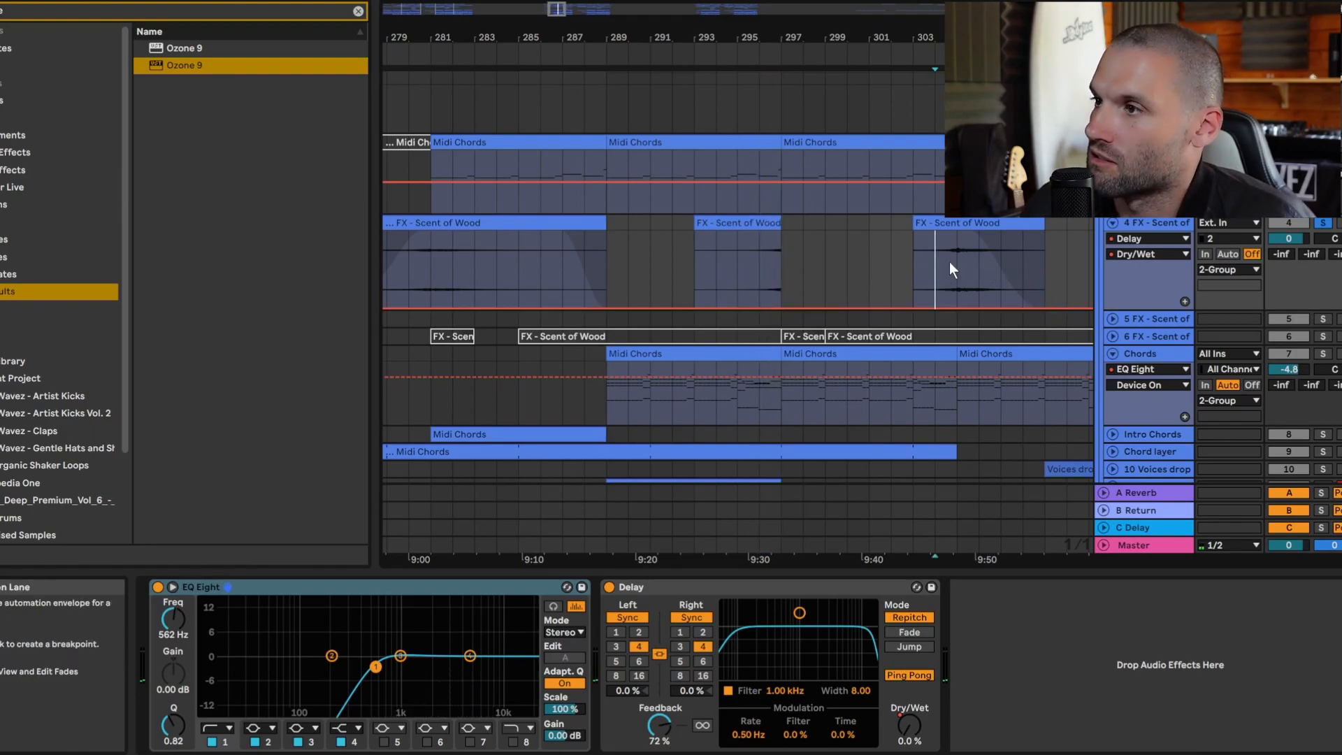
key("space")
left_click_drag(558, 9, 559, 1)
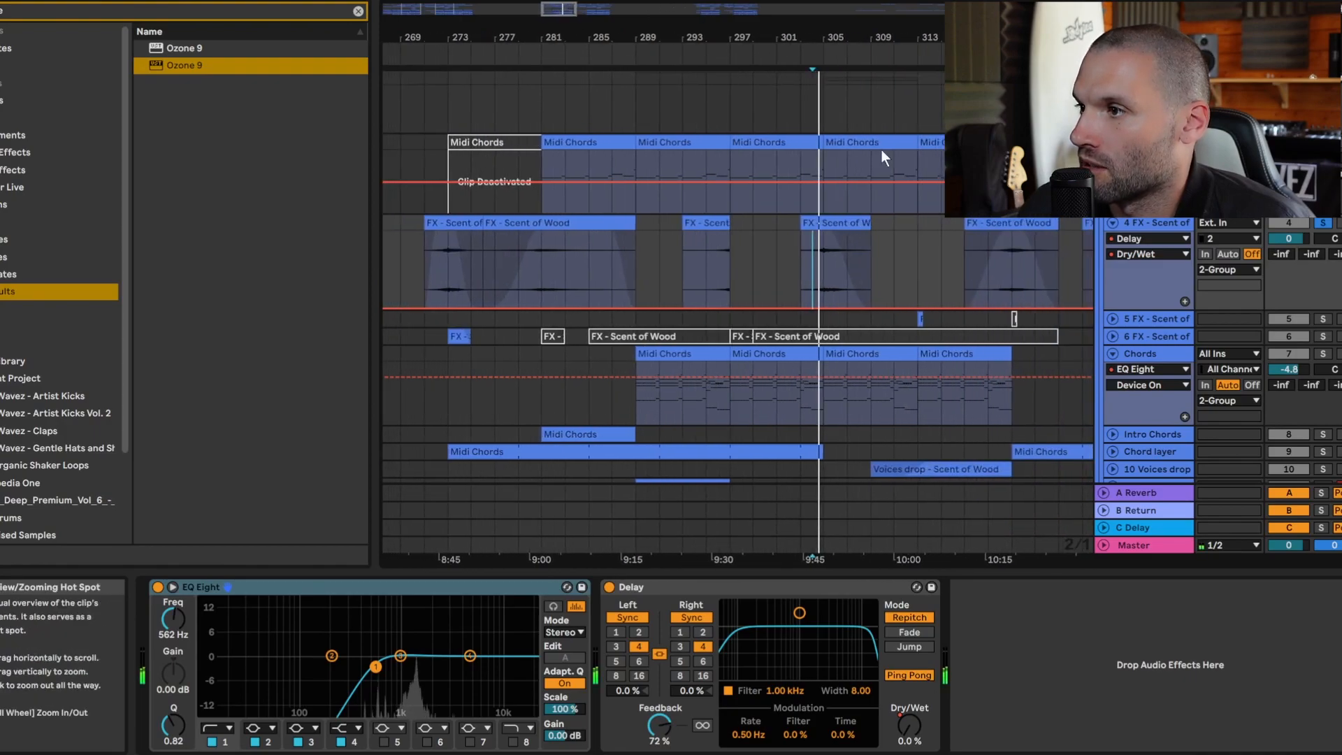
- Unfold and enlarge the 5 FX track, solo it and play its short clip at bar 313
left_click(1112, 319)
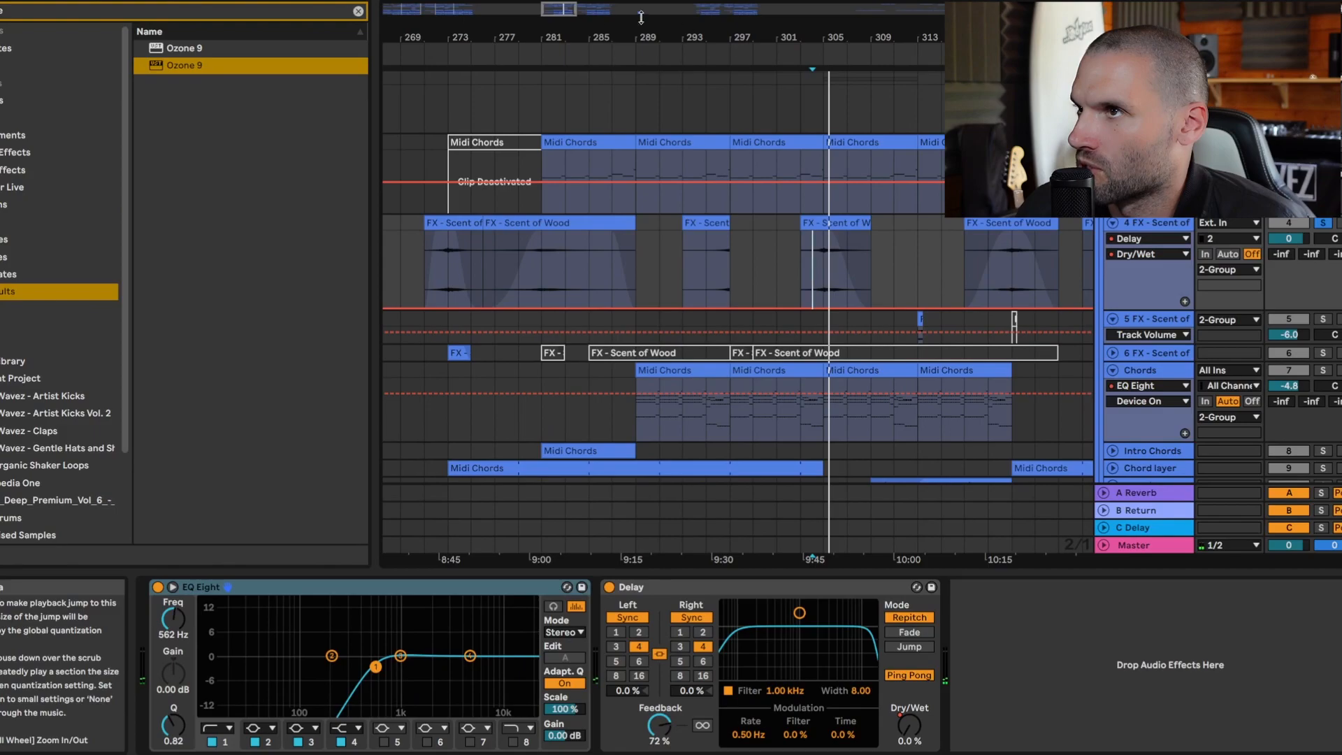
left_click_drag(559, 9, 566, 27)
left_click(851, 319)
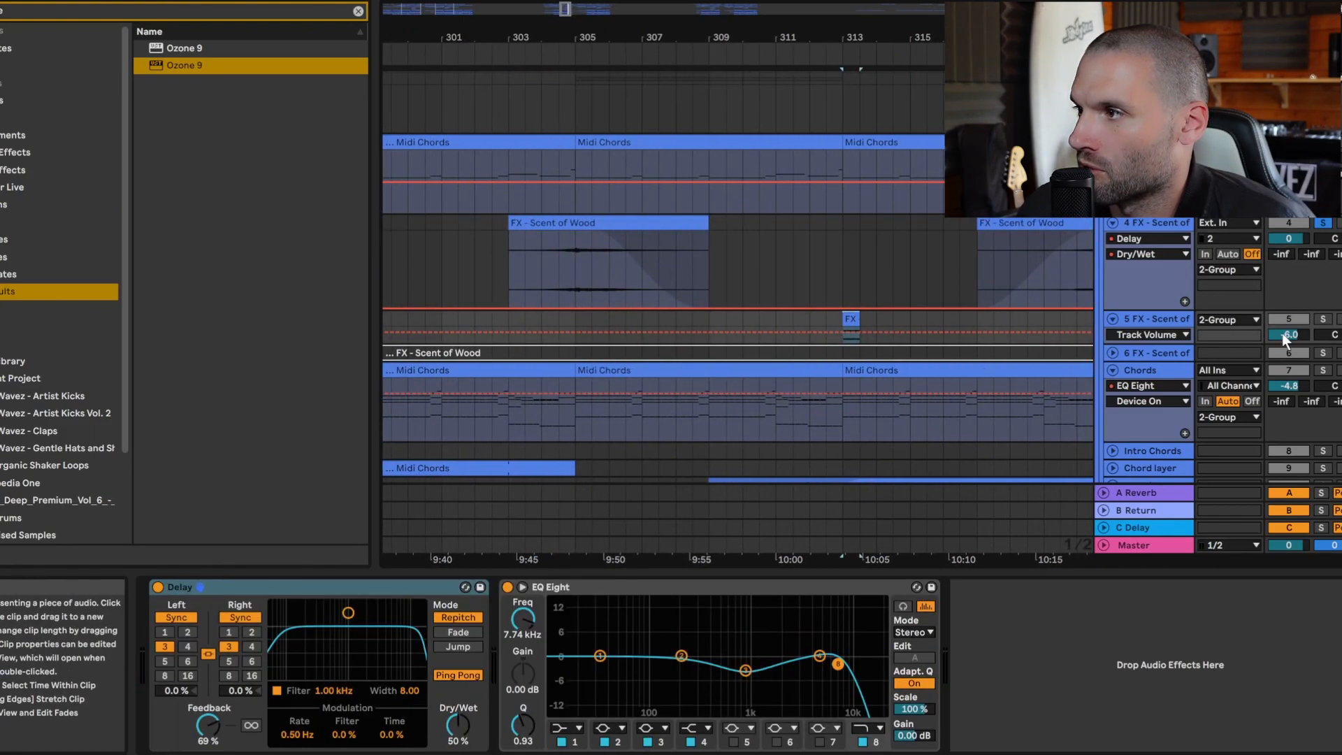
left_click(1325, 319)
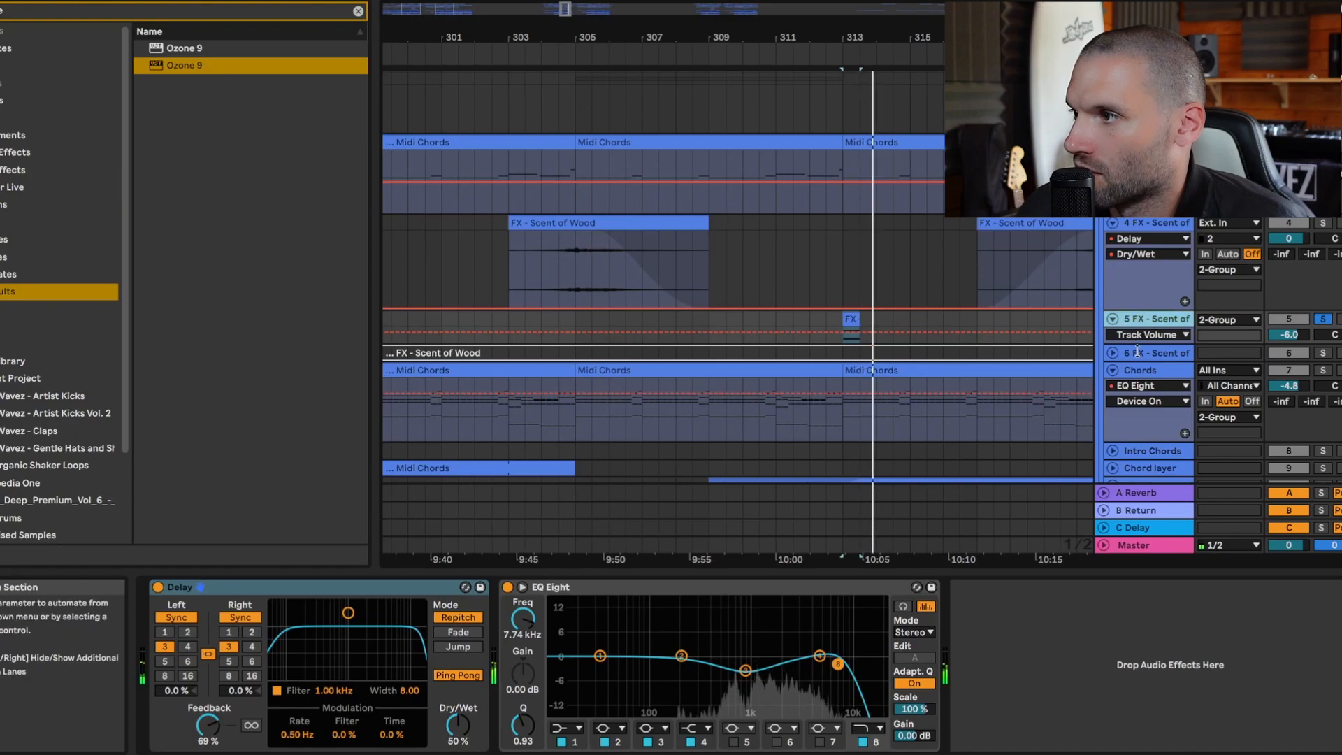
left_click_drag(1138, 349, 1139, 379)
double_click(1160, 320)
key("space")
- Unfold and enlarge the 6 FX track, solo it and play its clip at bar 273
left_click_drag(566, 9, 558, 2)
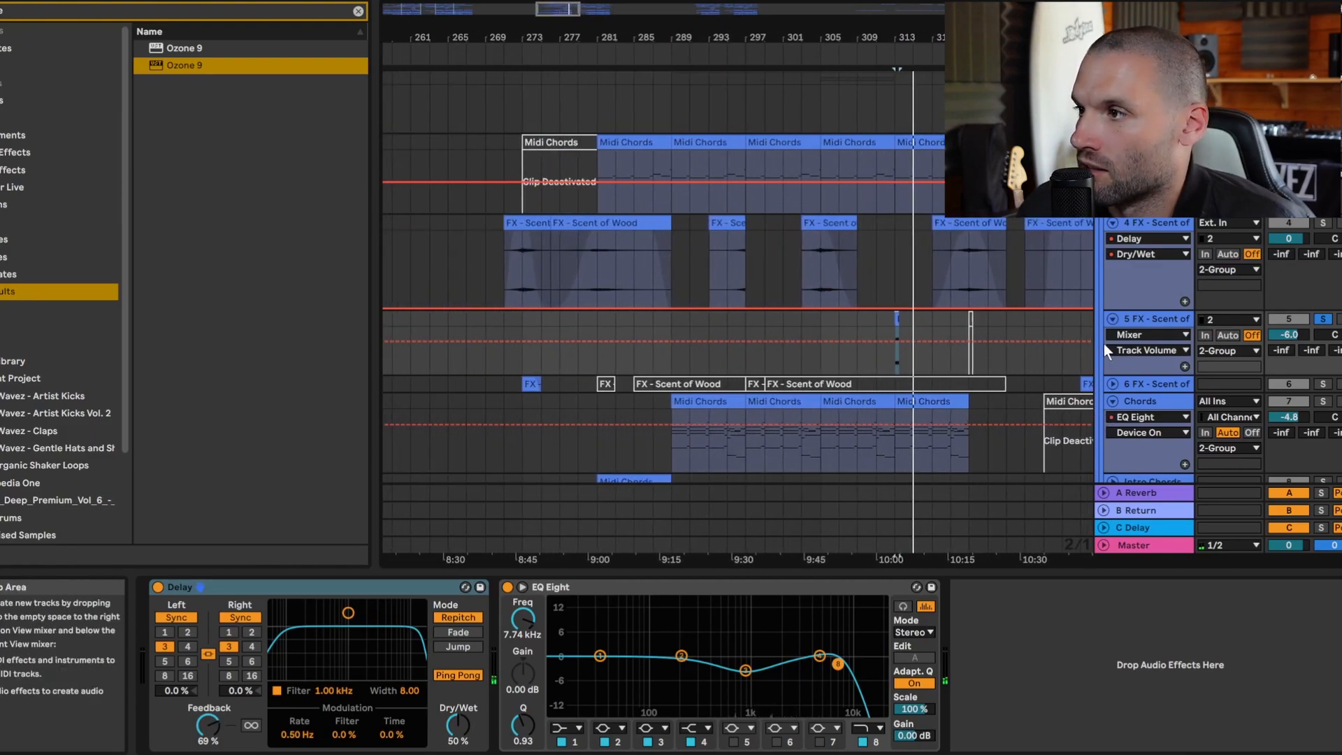
left_click(1153, 317)
left_click(529, 384)
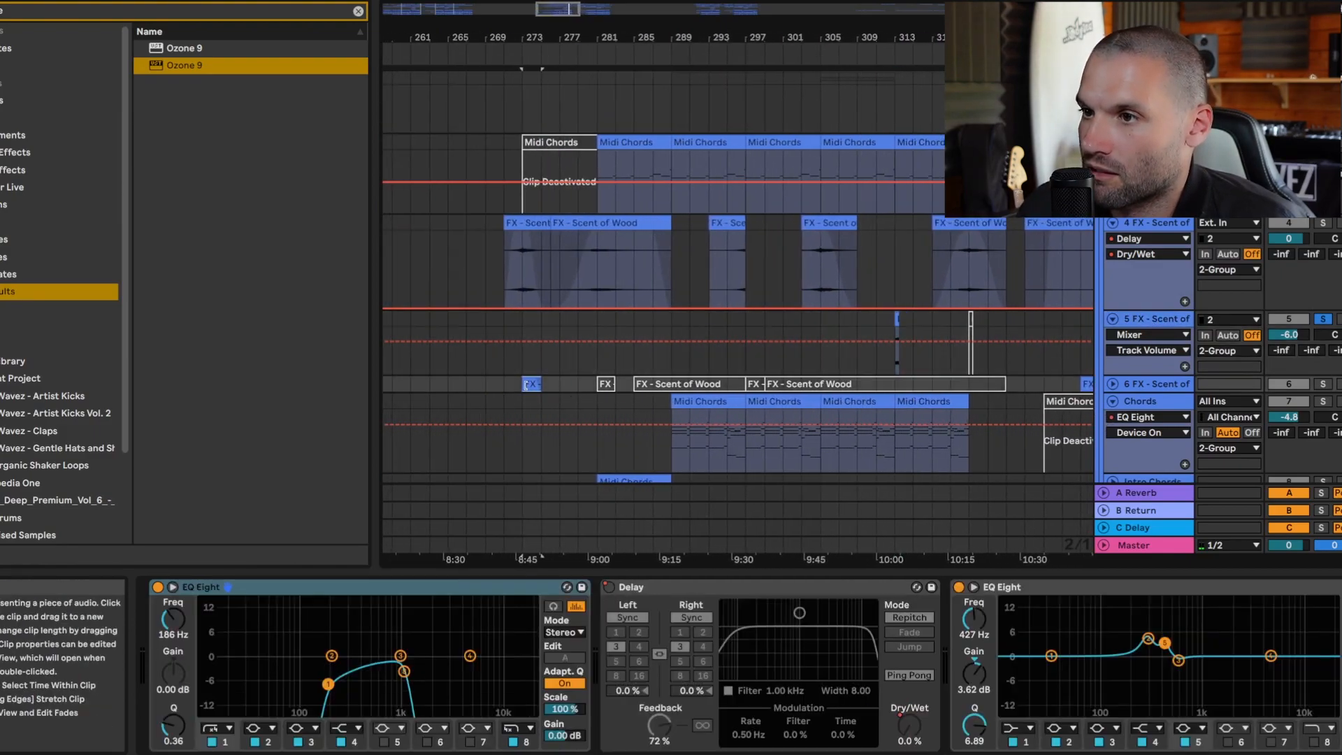
left_click(1113, 384)
left_click(1322, 384)
key("space")
left_click_drag(1138, 409, 1139, 455)
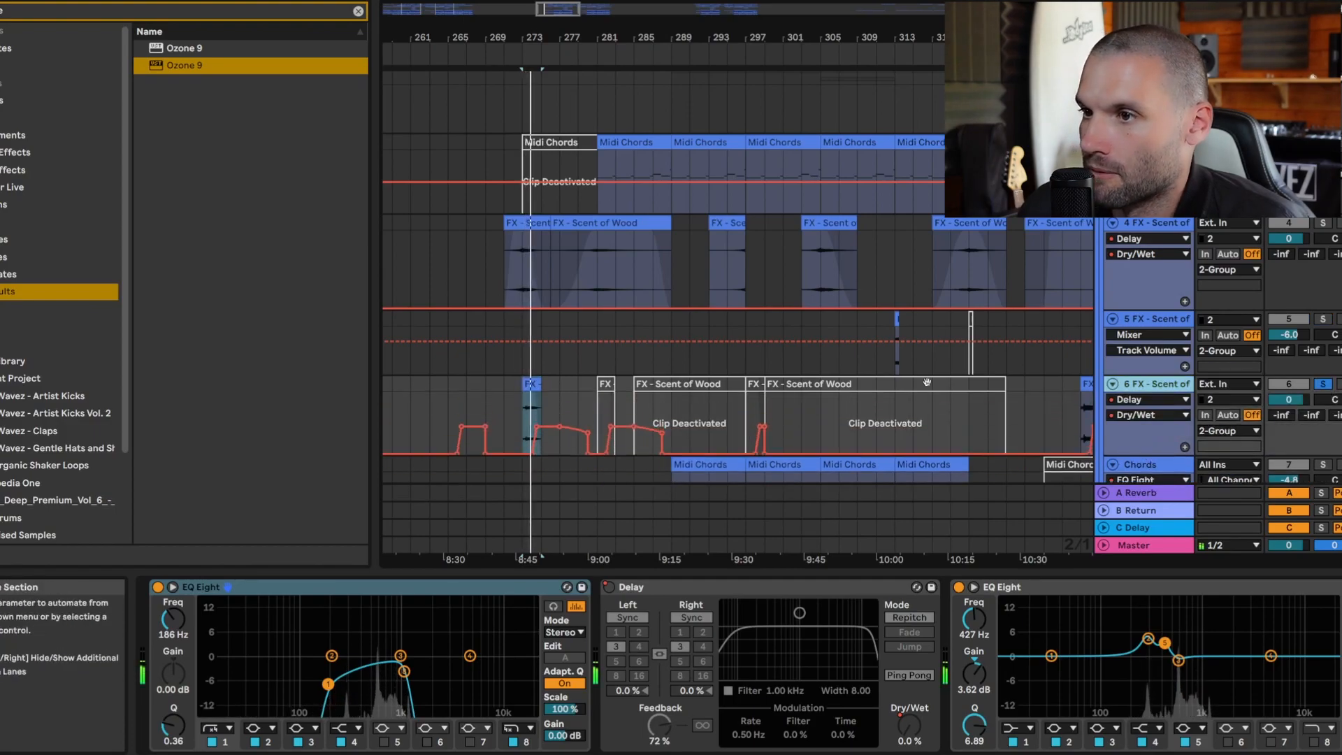
- Unfold and enlarge the 15 Synth drop track, solo it and play its clip from bar 305
scroll(871, 341, "down", 3)
left_click_drag(551, 8, 532, 19)
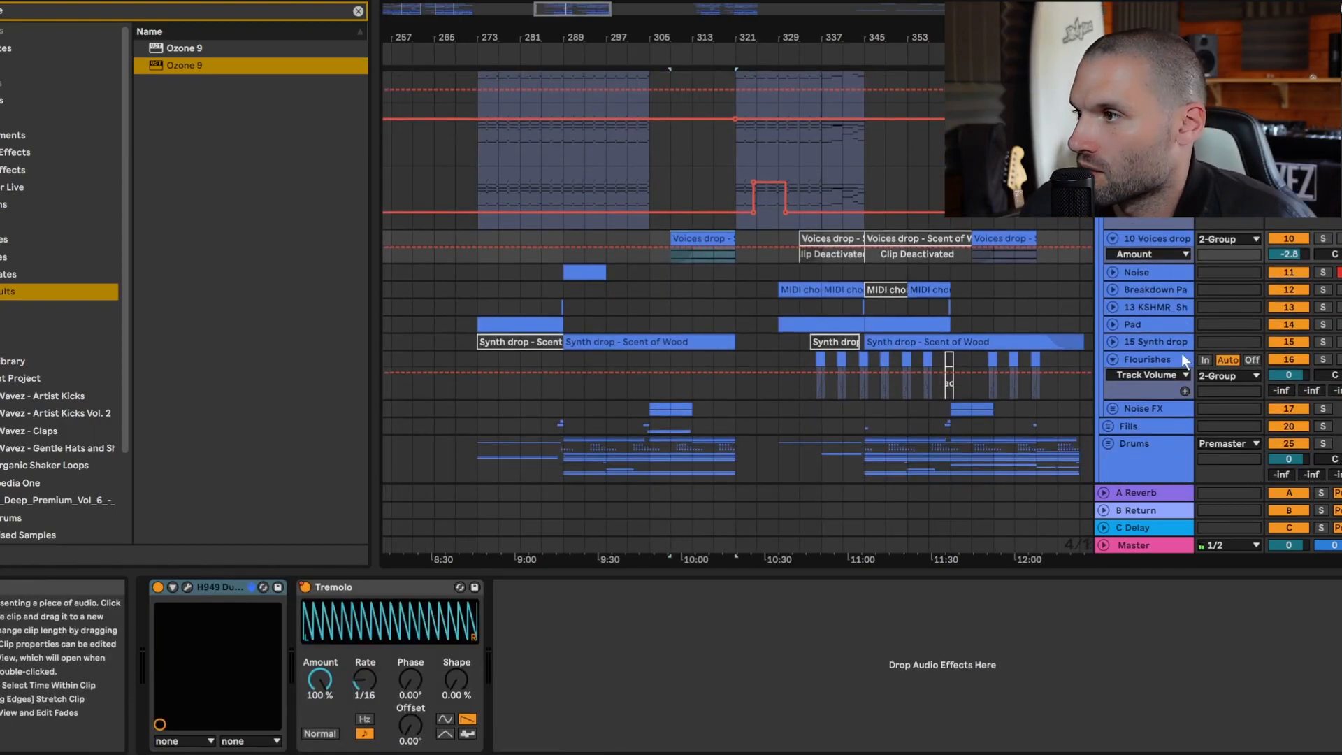
left_click(1135, 392)
left_click_drag(1134, 392, 1134, 440)
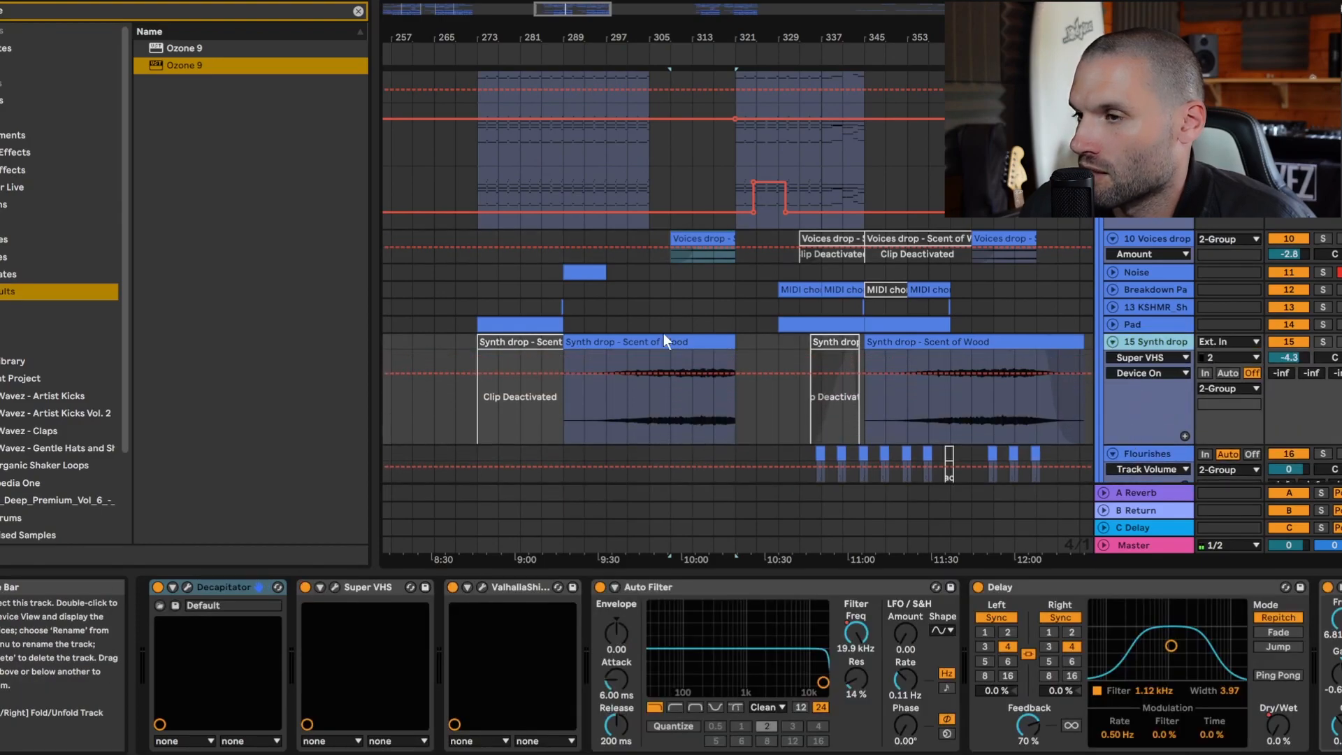
left_click(638, 340)
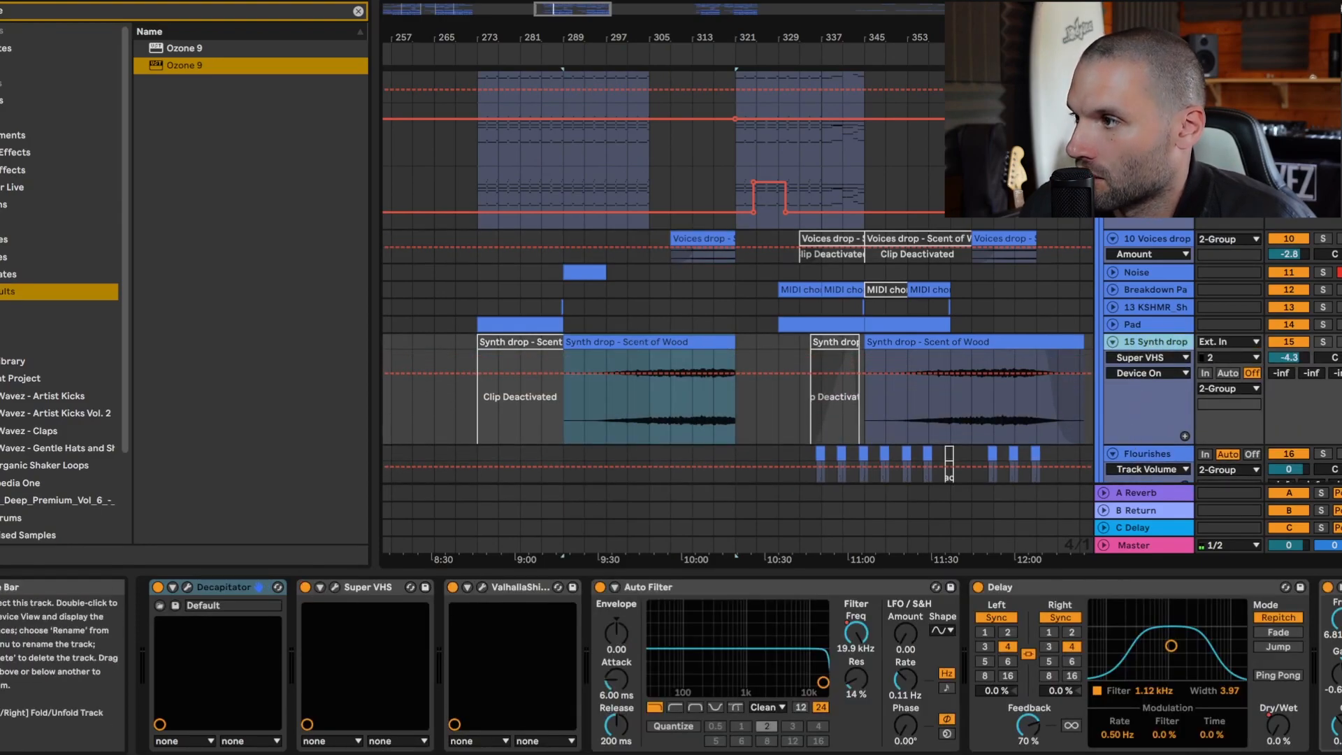
left_click(1323, 342)
left_click(651, 412)
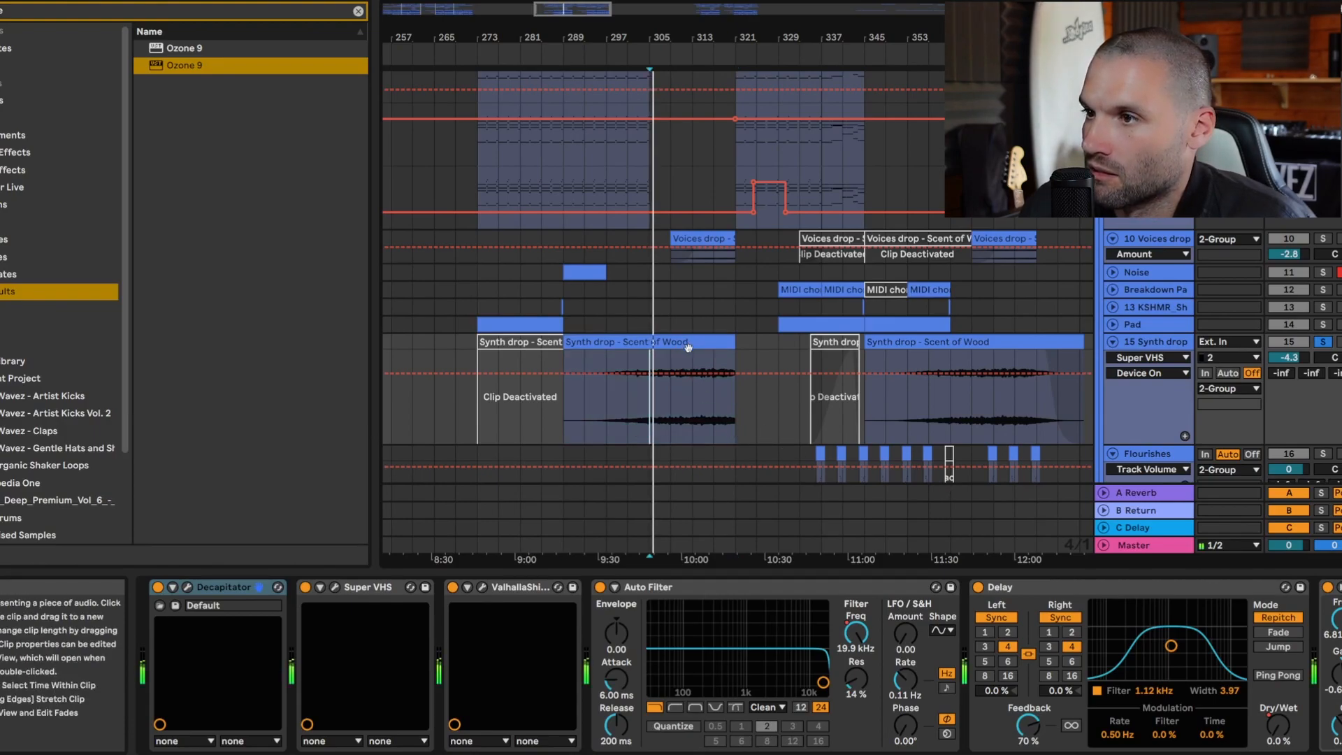
mouse_move(1230, 754)
left_mouse_down()
mouse_move(1293, 754)
mouse_move(1231, 754)
left_mouse_up()
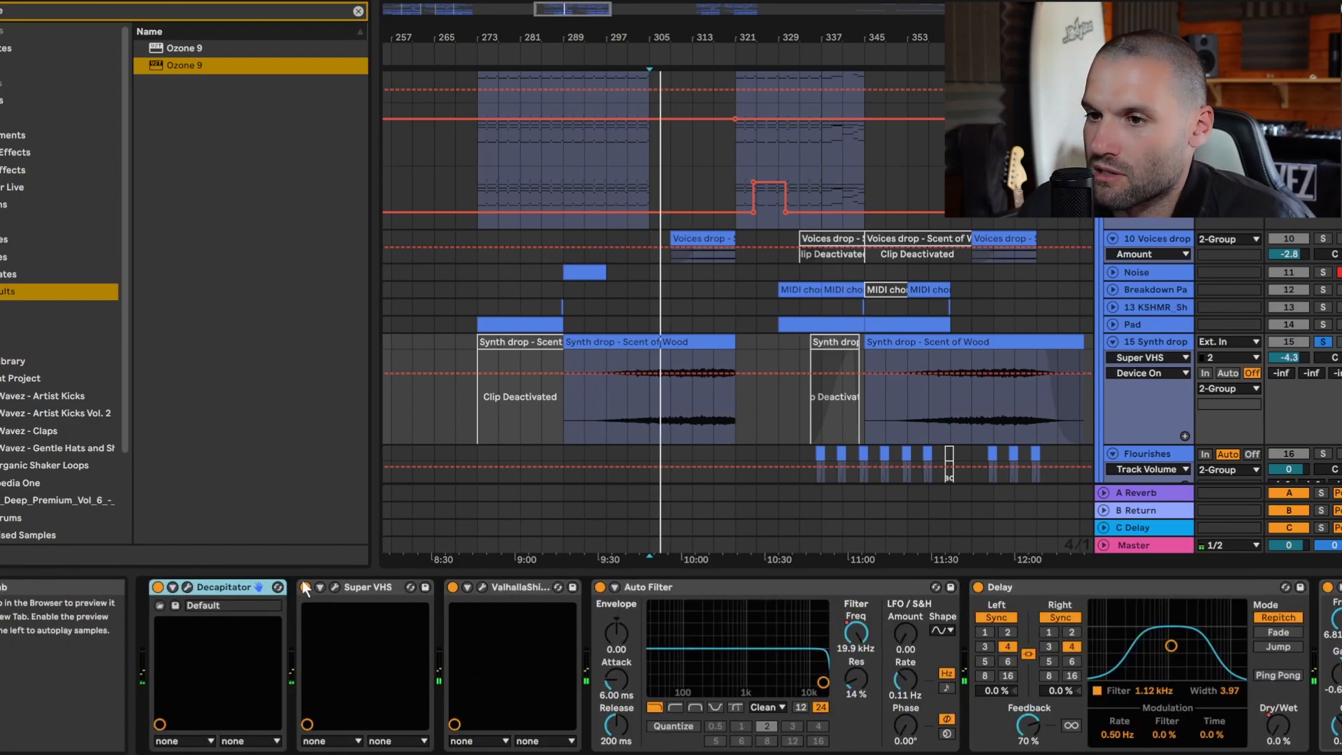
- Open Super VHS on the Synth drop track and play the clip with the effect bypassed and re-enabled to compare
left_click(334, 588)
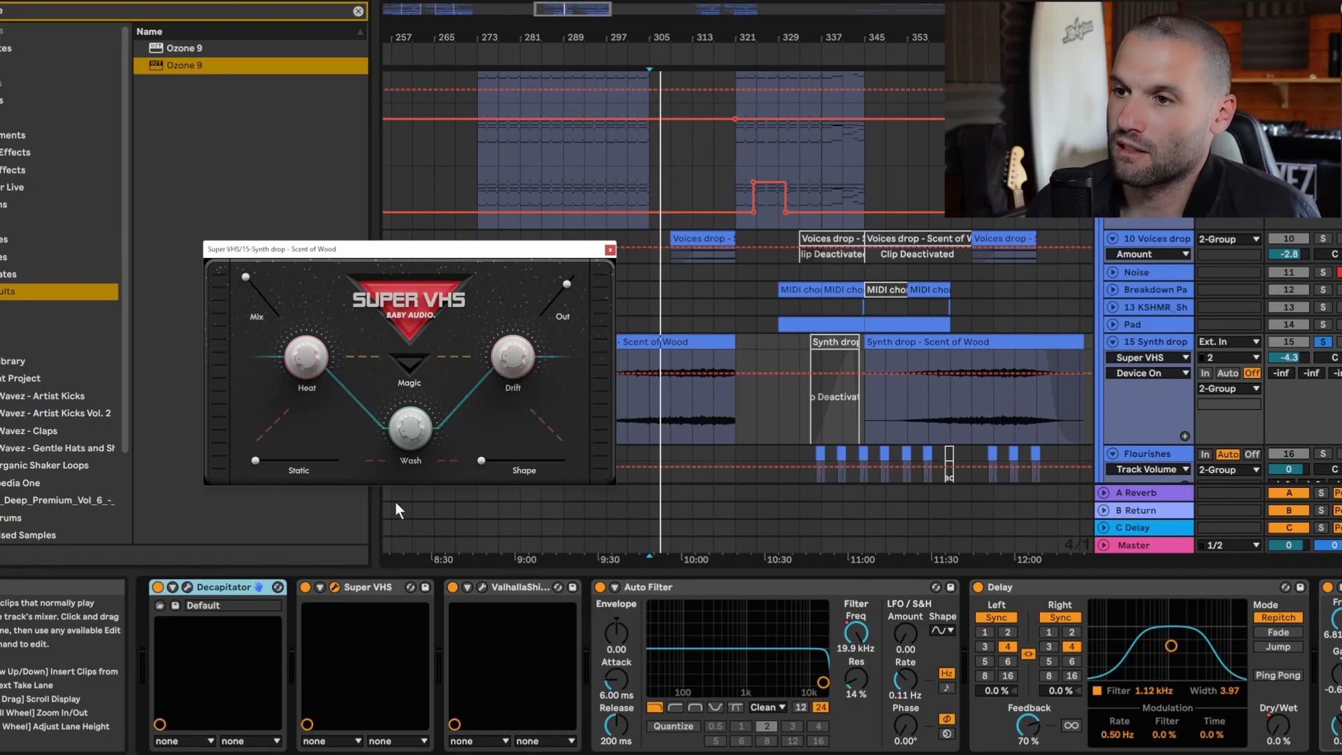
left_click(305, 586)
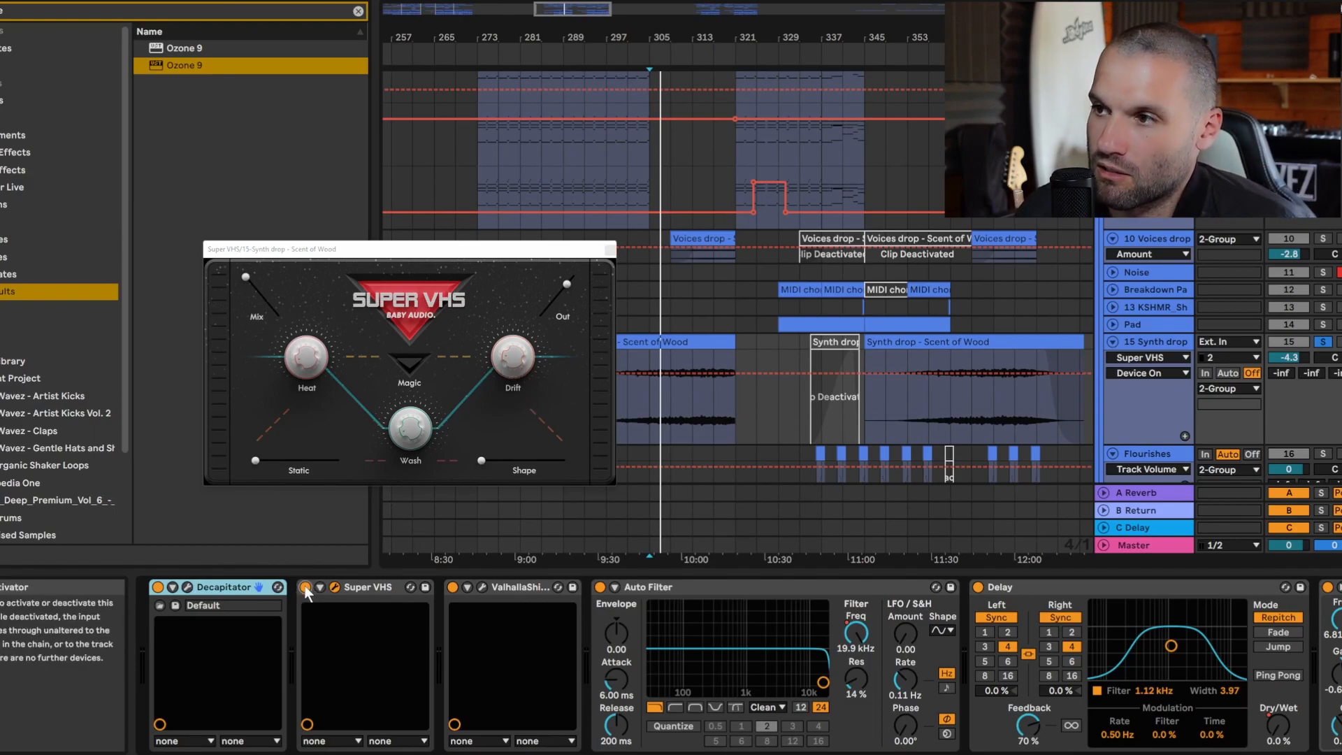
key("space")
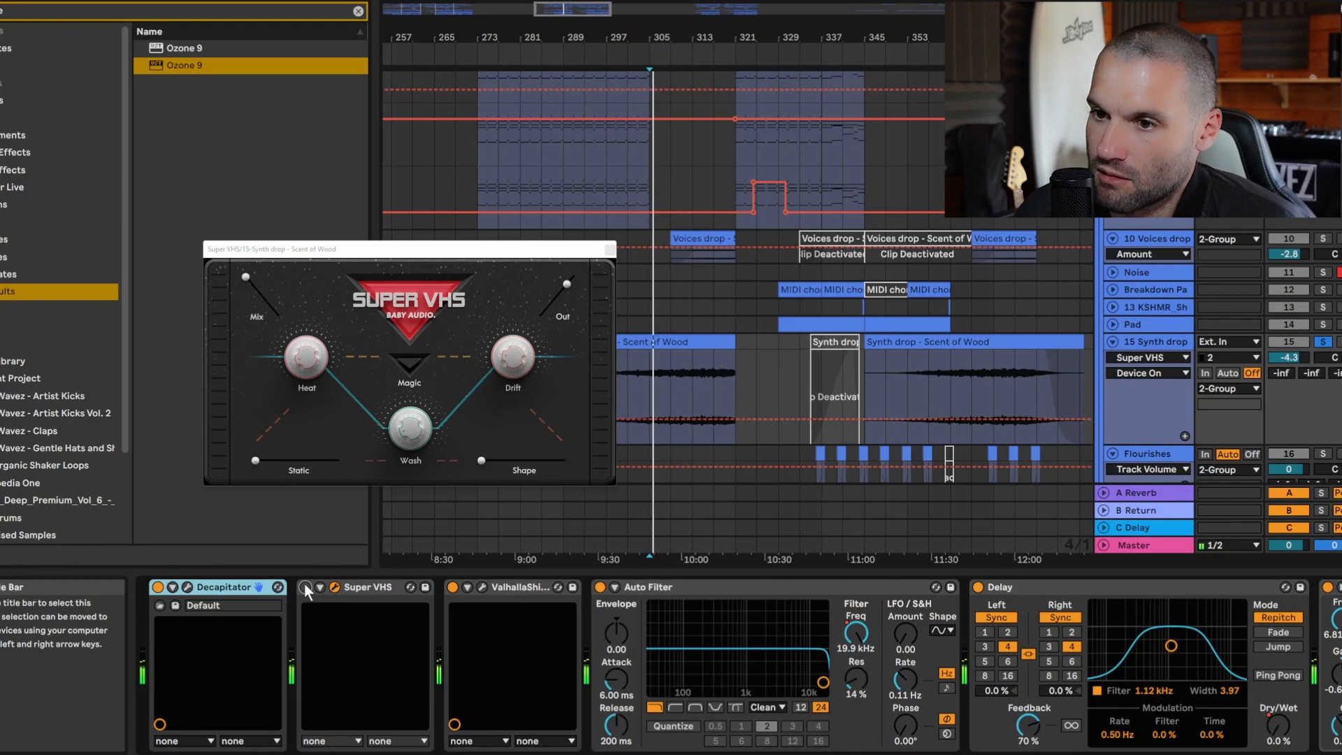
left_click(304, 587)
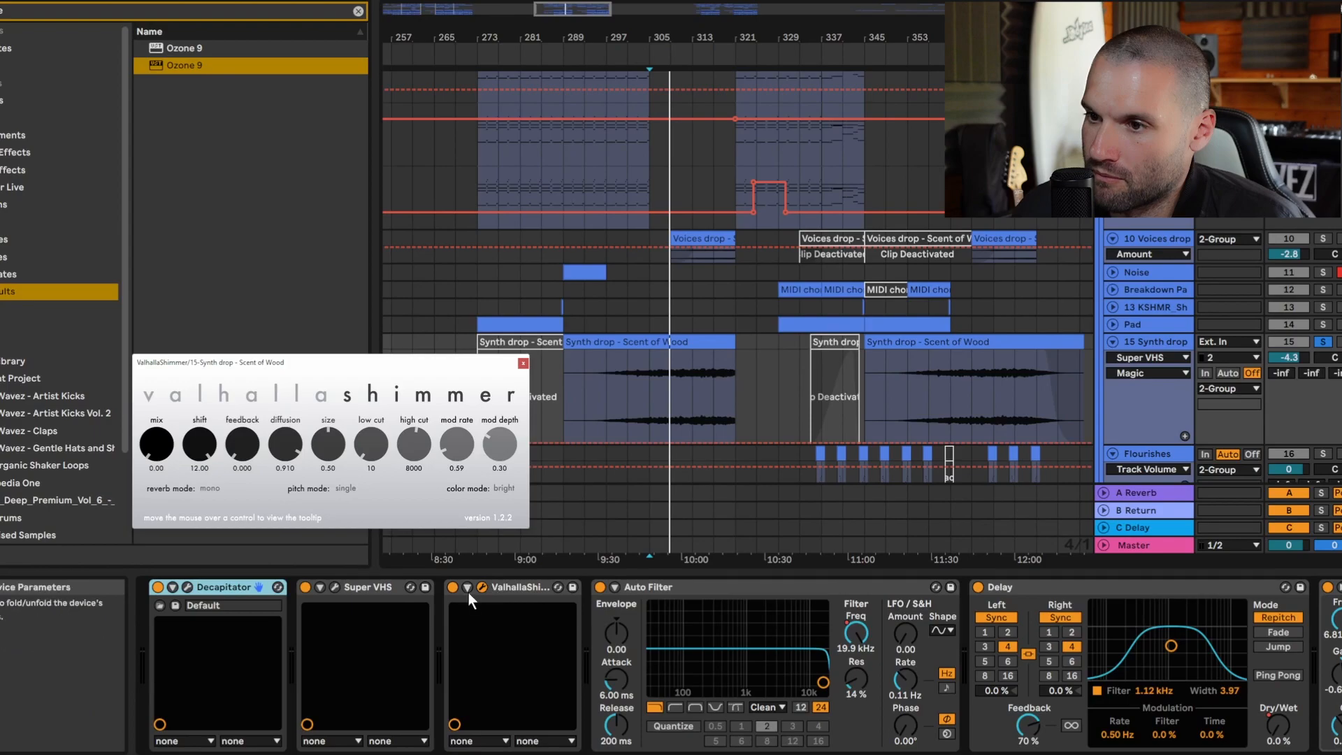
- Show ValhallaShimmer's wetDry automation on the Synth drop track and play the rise at the end of its last clip in view
left_click(467, 588)
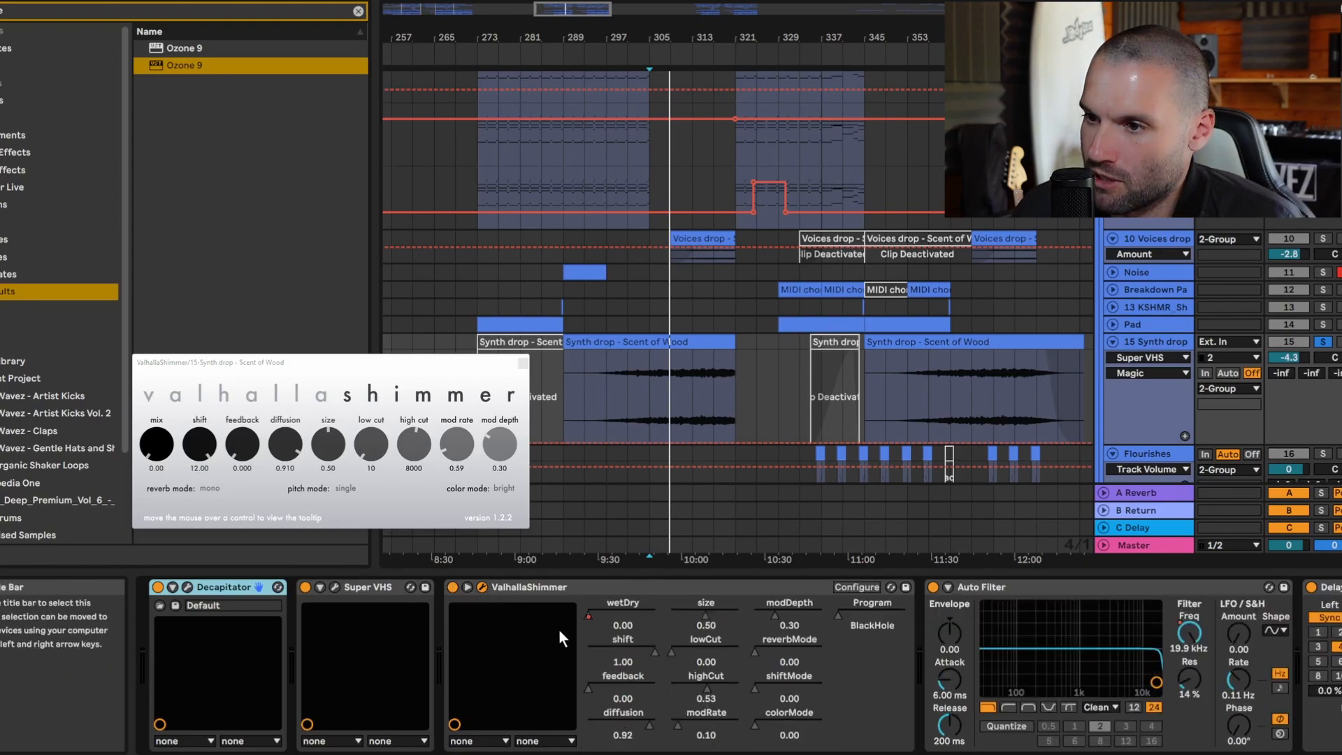
left_click(587, 615)
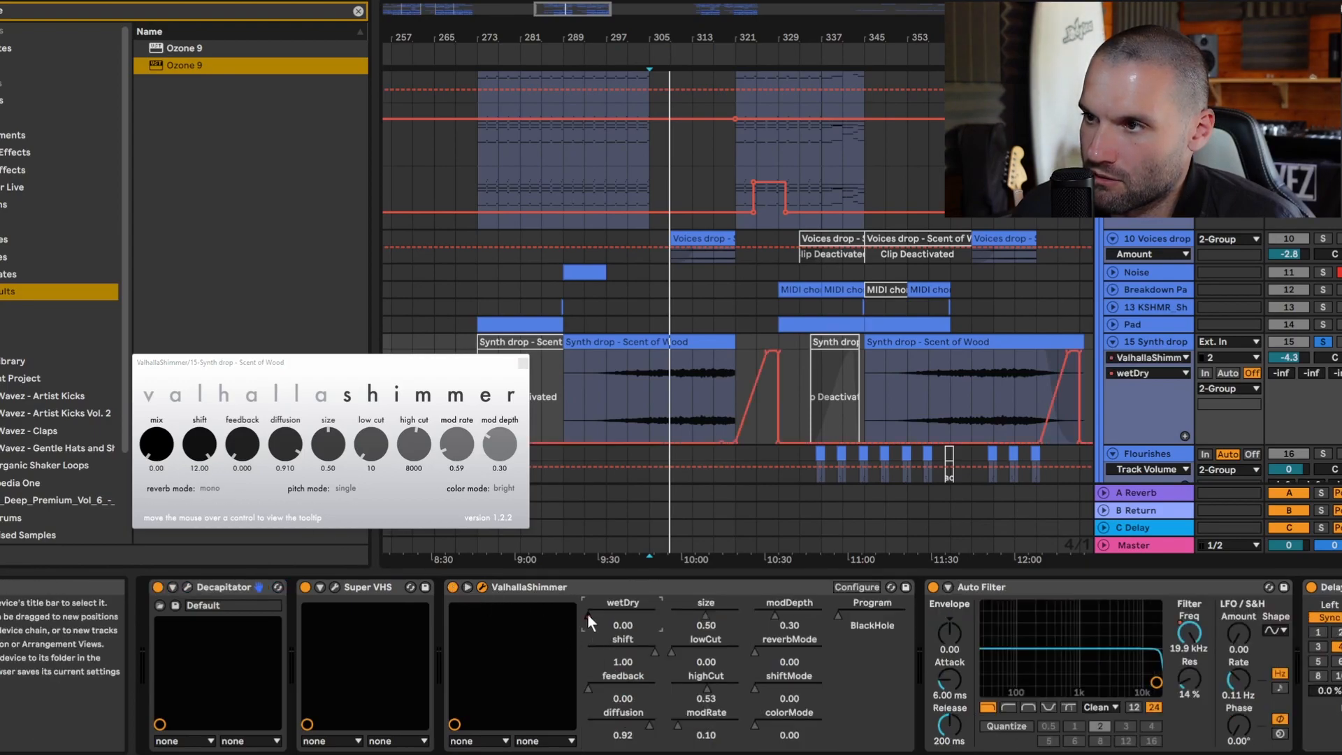
left_click(1036, 370)
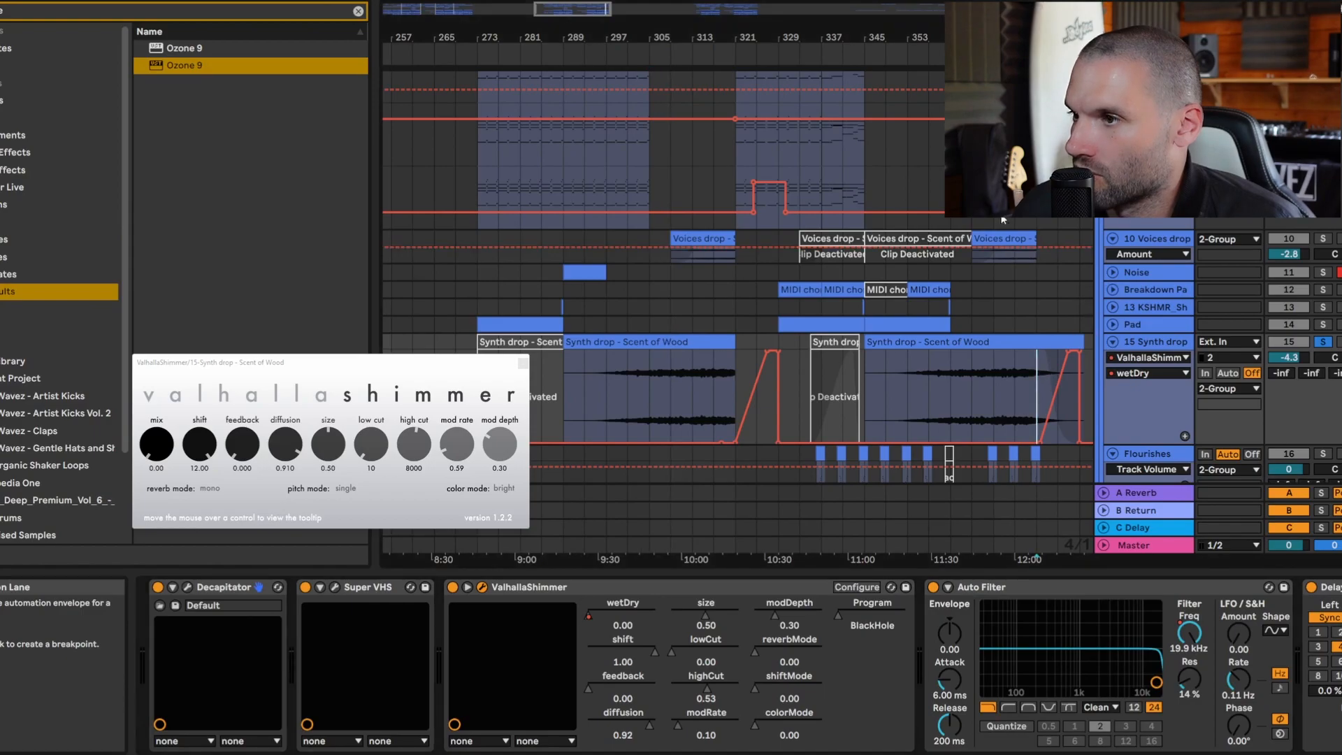
left_click(1043, 405)
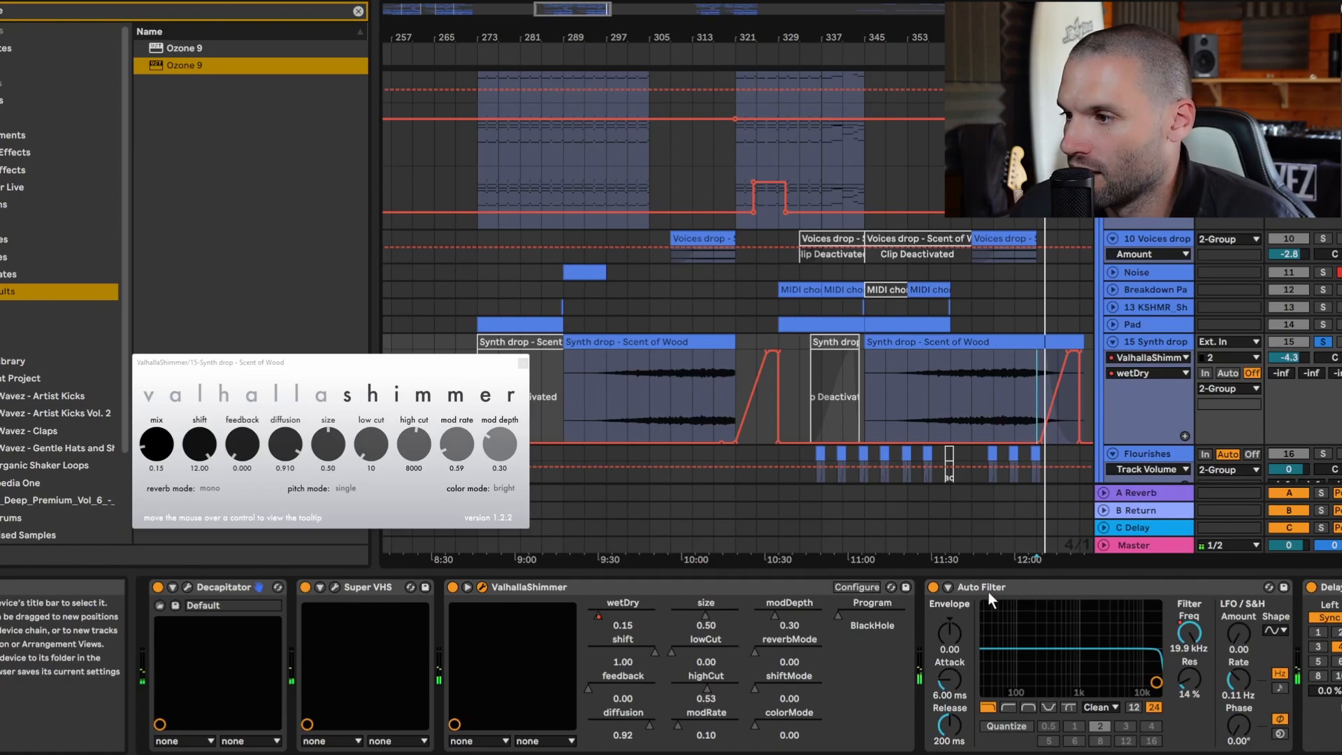
- Show the Synth drop track's Auto Filter Frequency automation across the whole arrangement
scroll(968, 615, "right", 4)
left_click(960, 635)
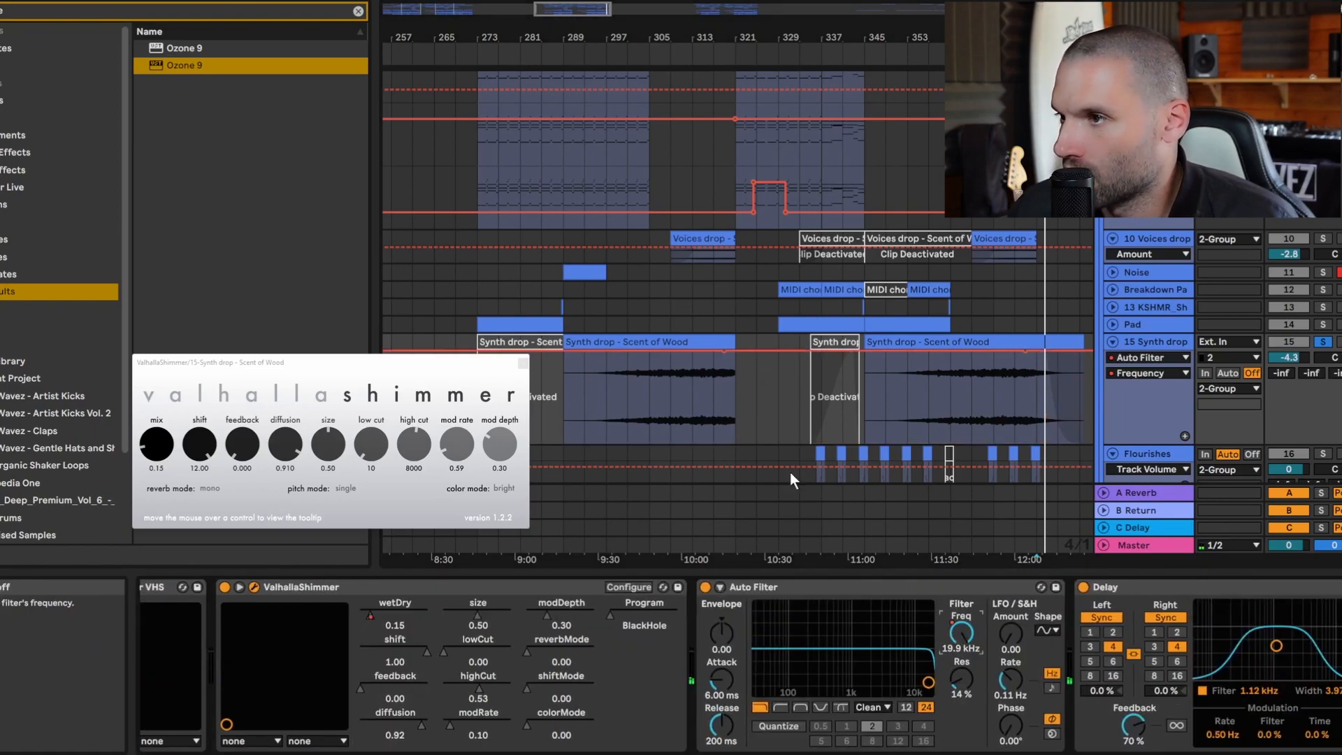
left_click_drag(863, 36, 839, 10)
left_click_drag(743, 37, 778, 24)
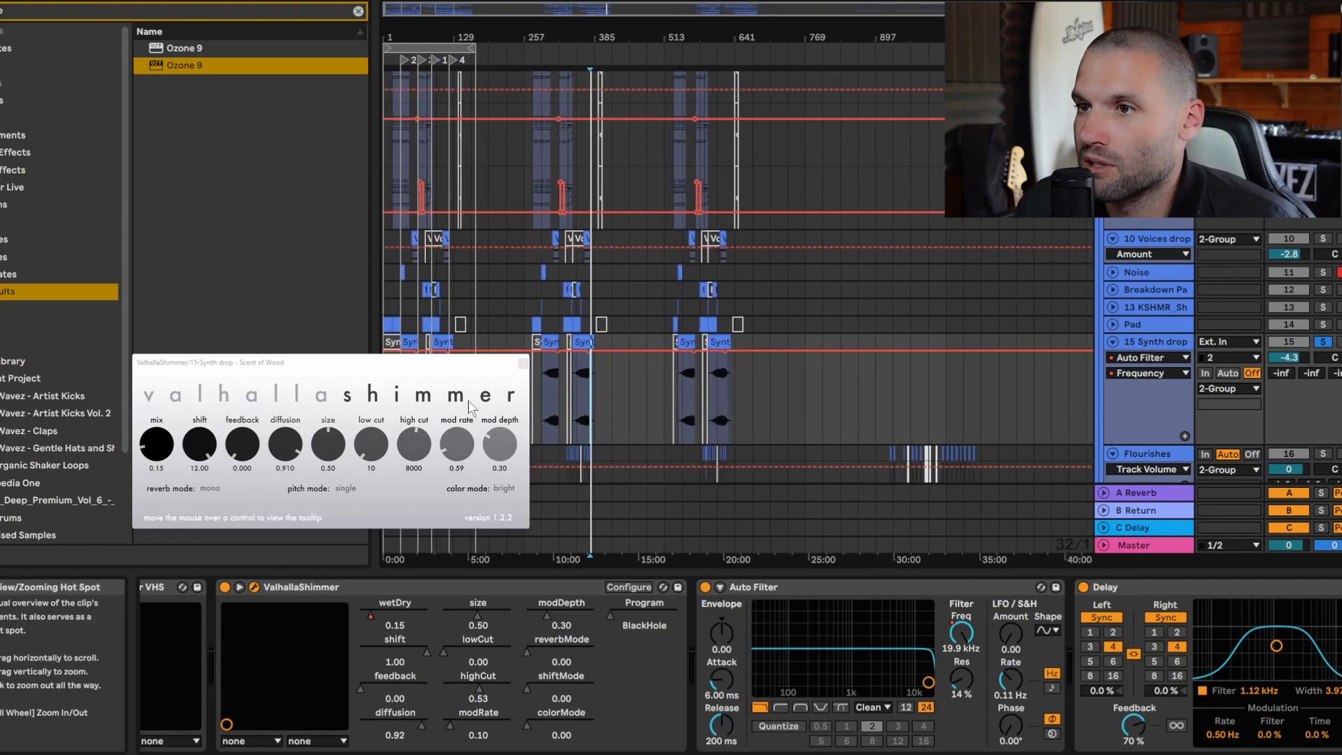
- Show the Delay's Dry/Wet automation on the Synth drop track and close the ValhallaShimmer window
left_click_drag(458, 364, 495, 339)
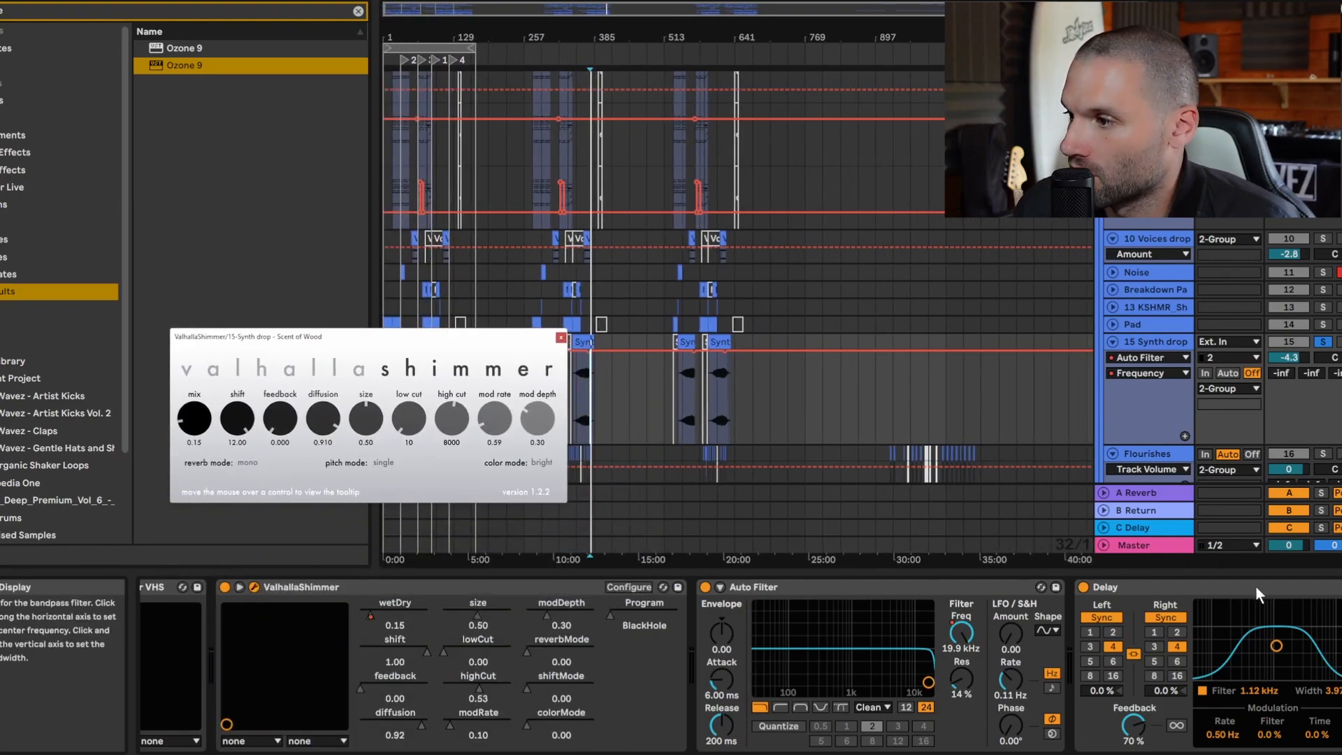
scroll(1276, 600, "right", 5)
left_click(930, 729)
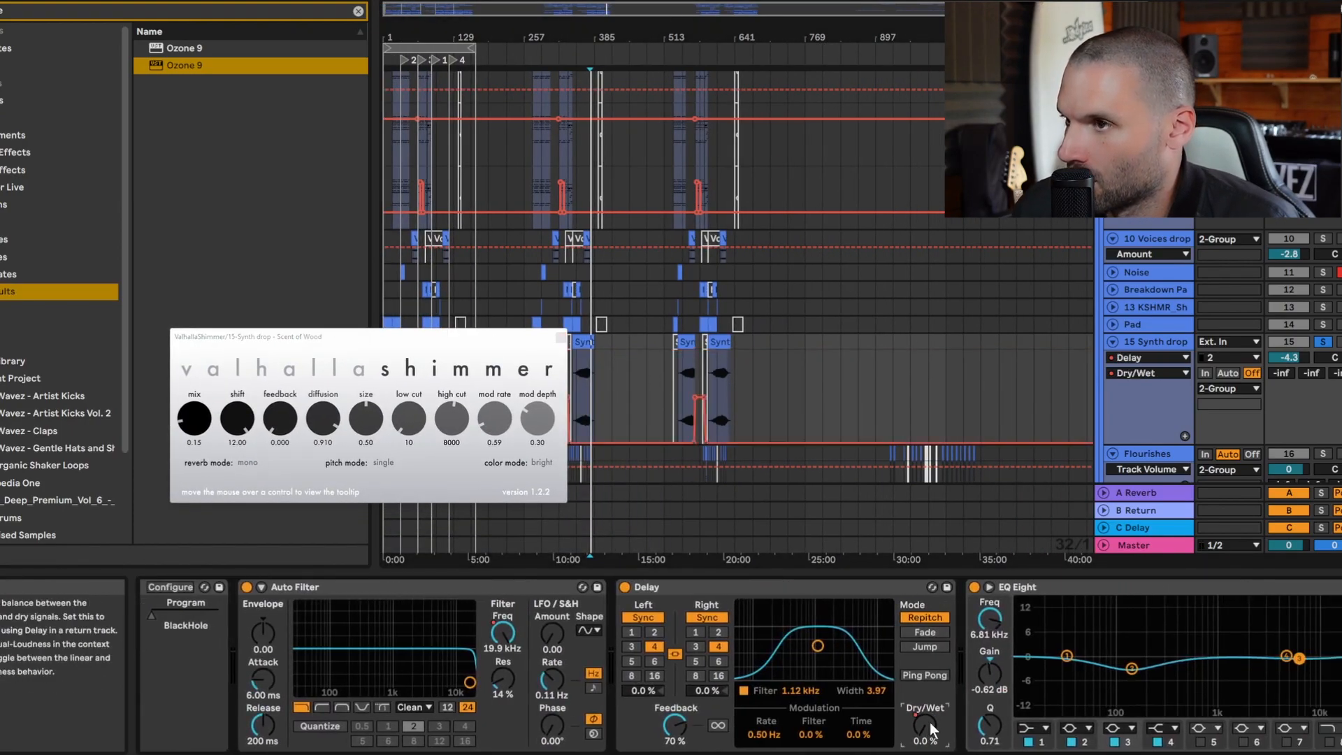
left_click(561, 338)
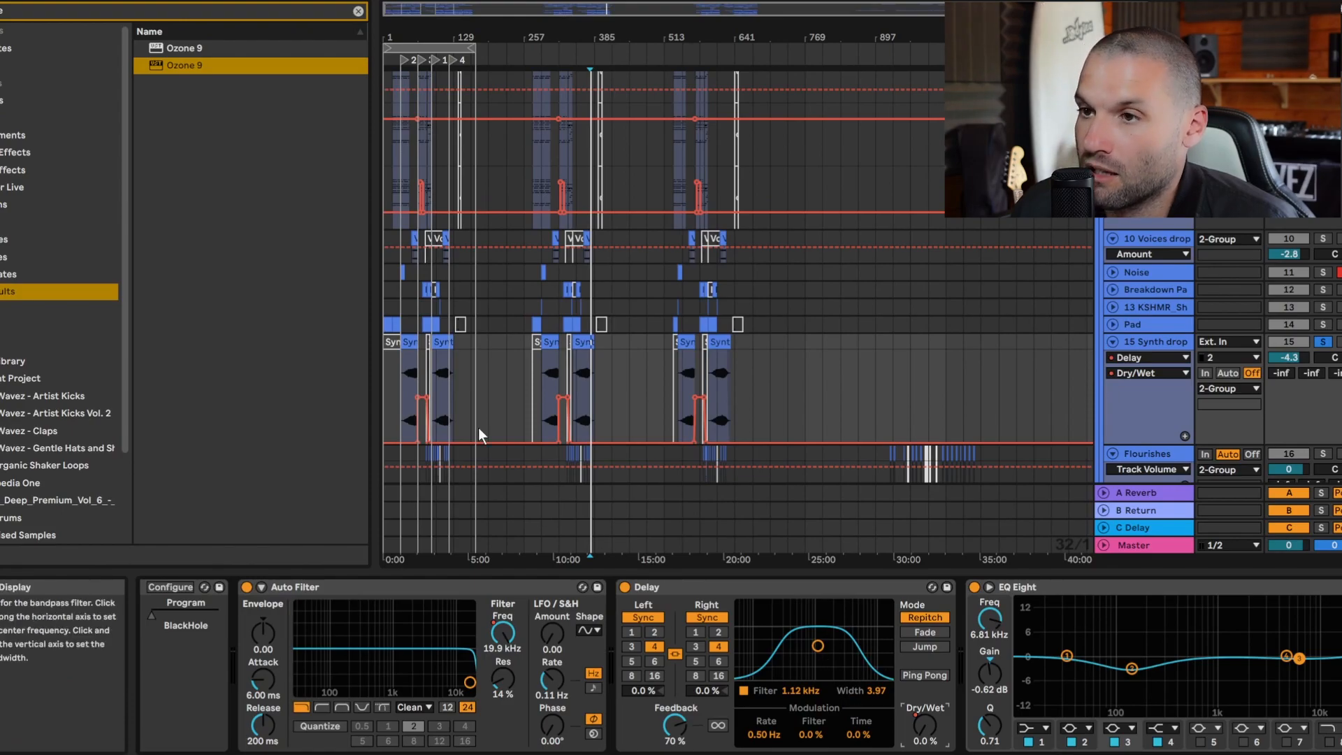
- Play the end of the Synth drop clip before bar 65 with the Delay bypassed and re-enabled to compare
left_click_drag(397, 10, 402, 280)
left_click(676, 388)
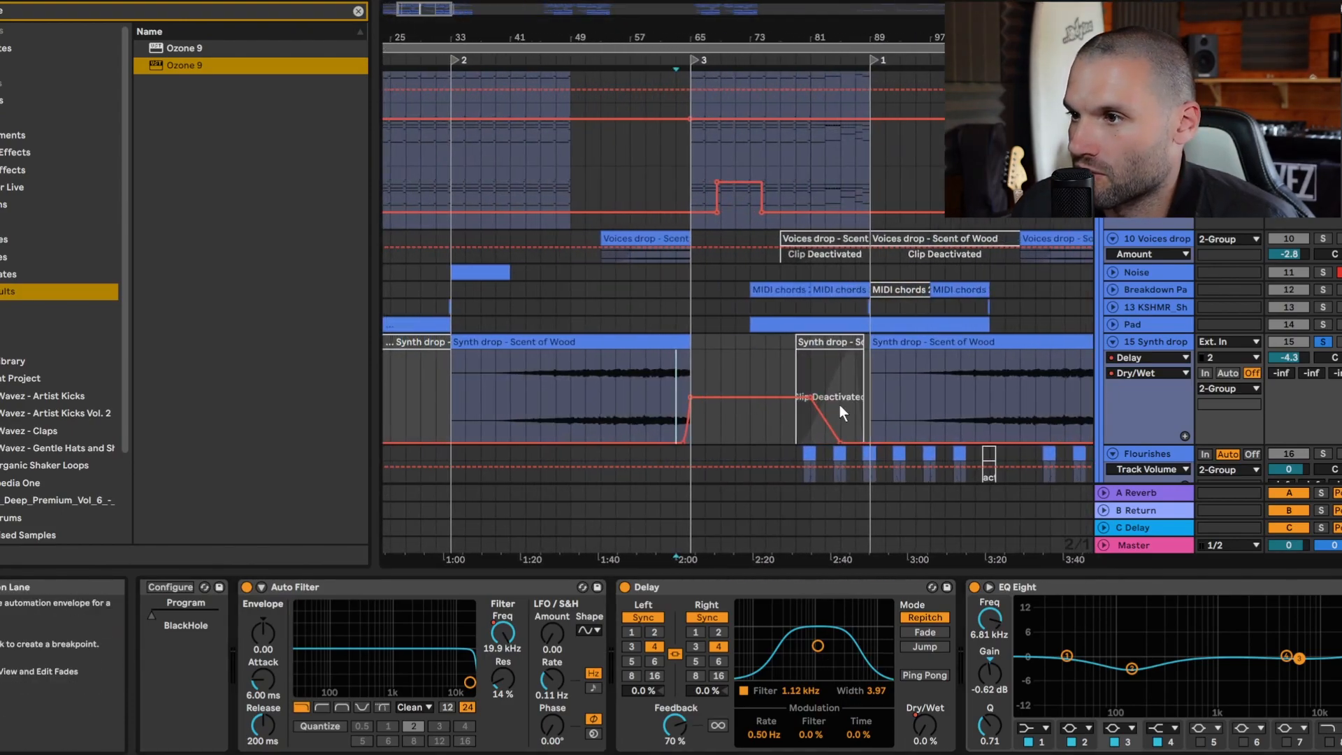
key("space")
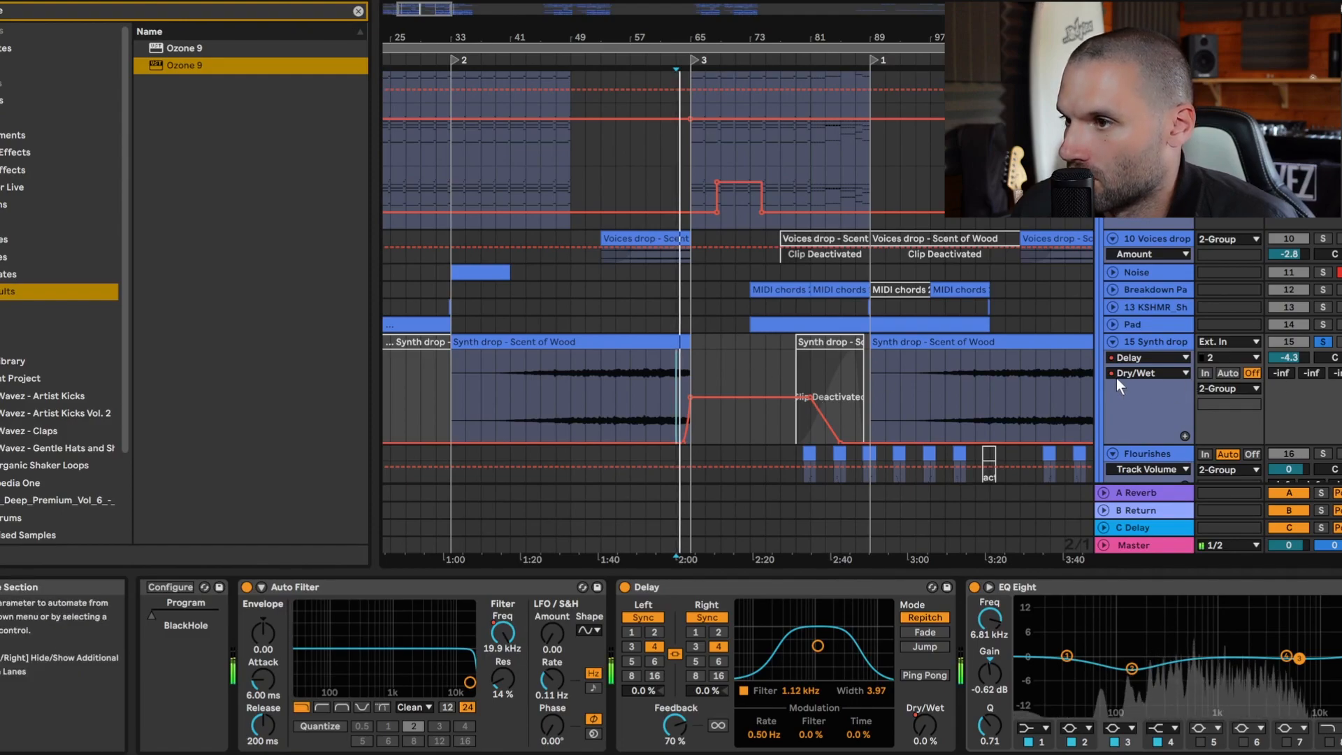
left_click(622, 586)
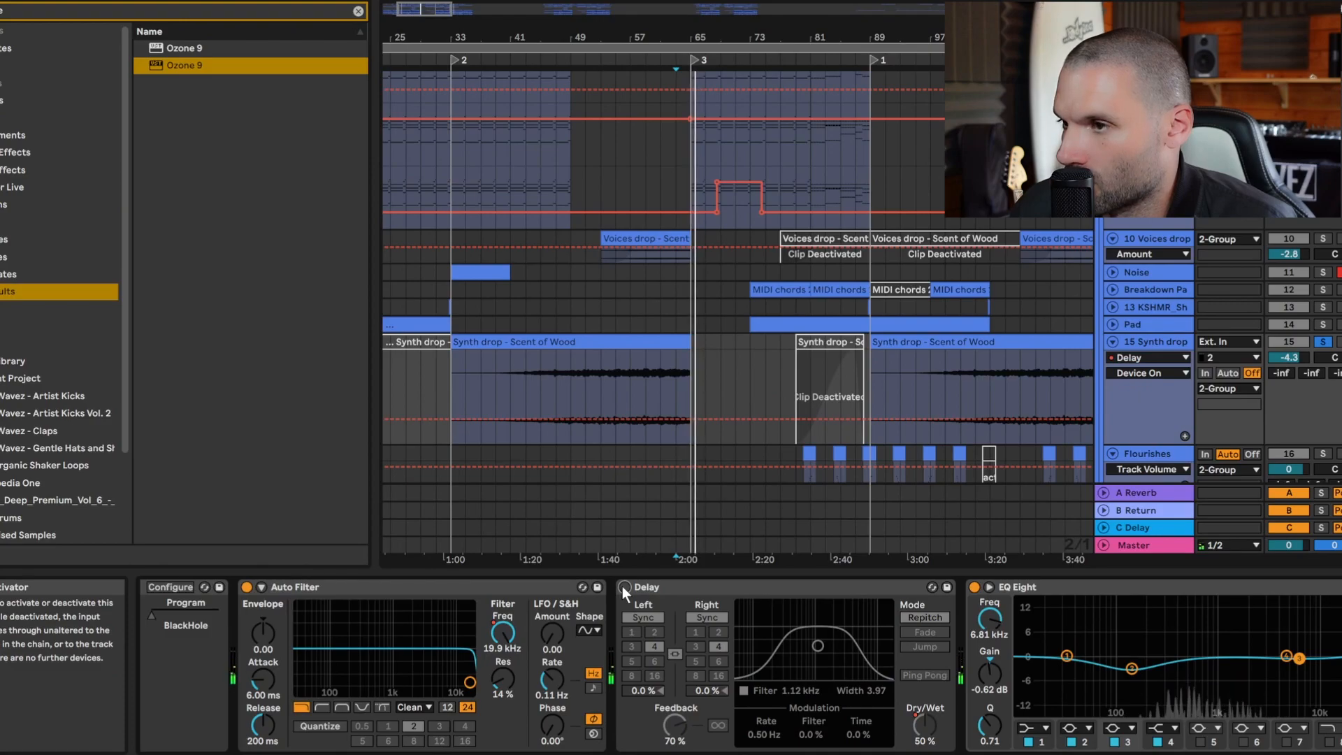
left_click(623, 586)
left_click(671, 408)
key("space")
key("space")
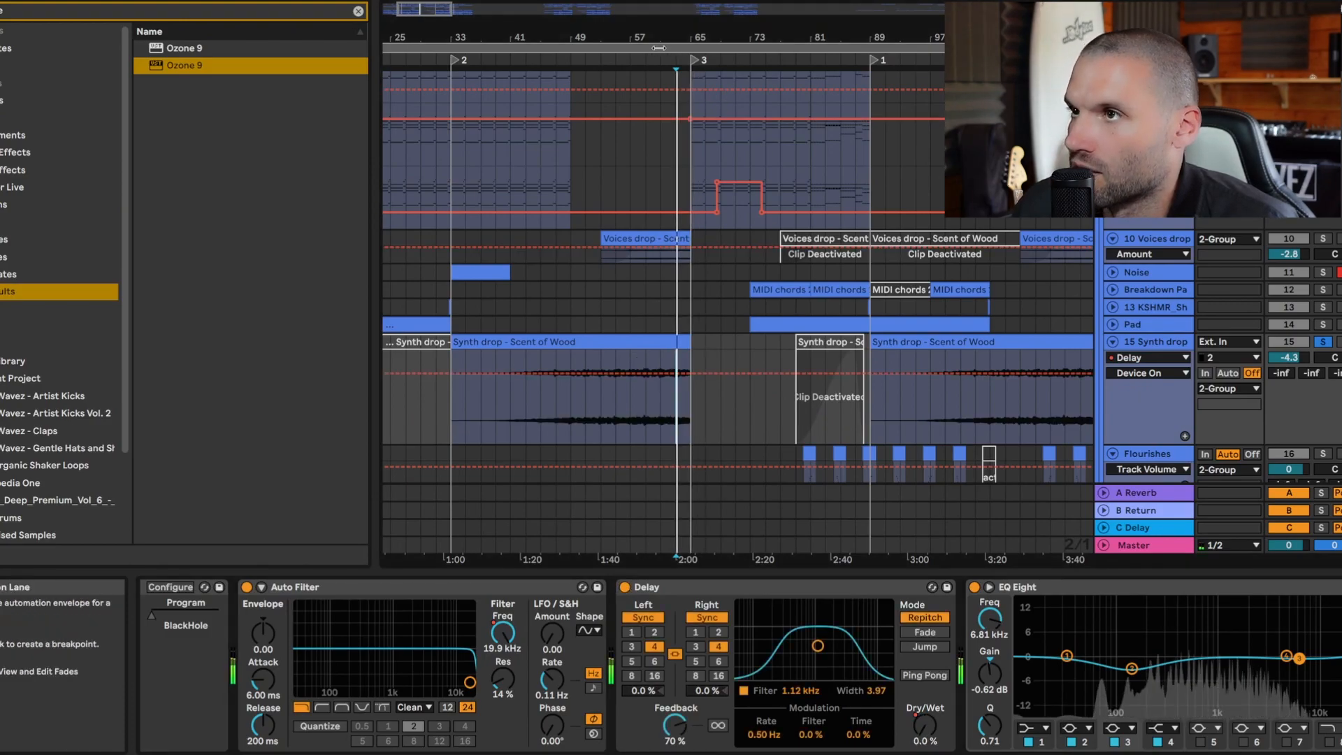
left_click_drag(423, 9, 553, 134)
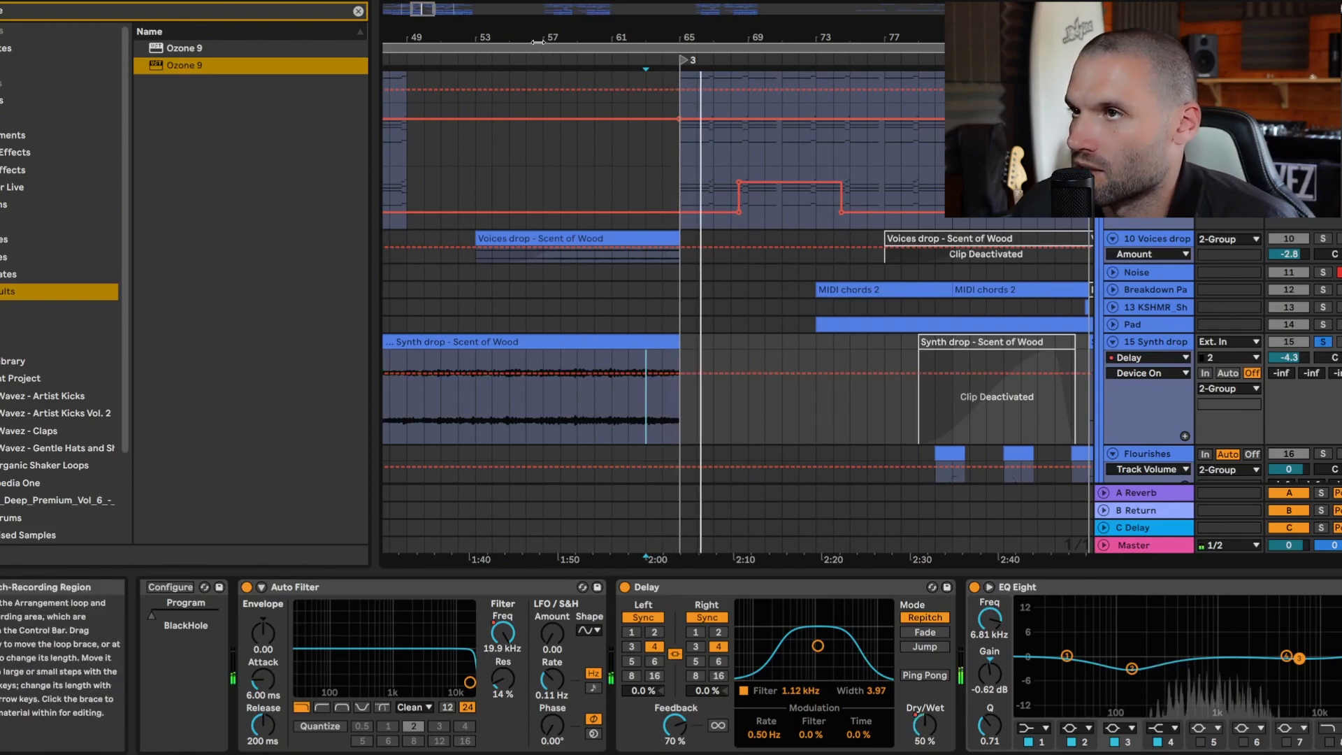
- Enlarge the Flourishes track around its clips near bar 81 and show its device chain
left_click_drag(424, 9, 426, 1)
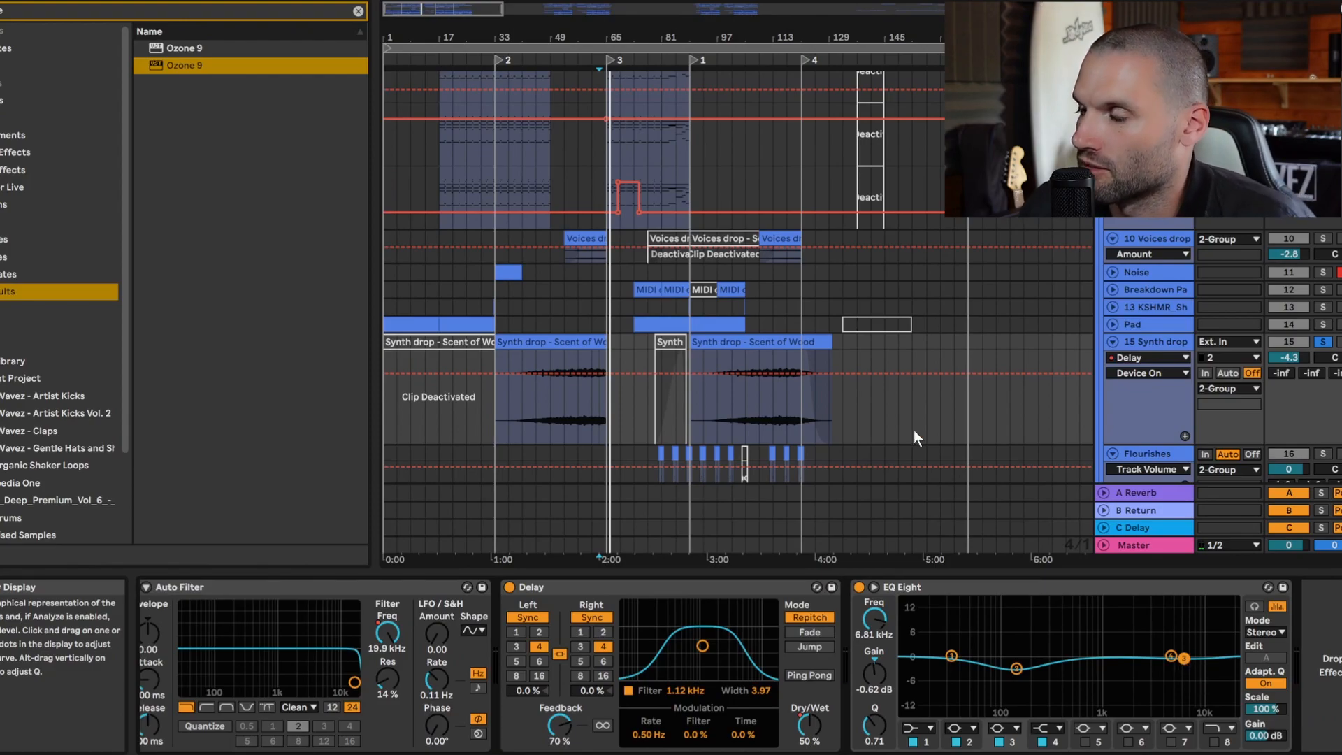
scroll(1109, 318, "down", 6)
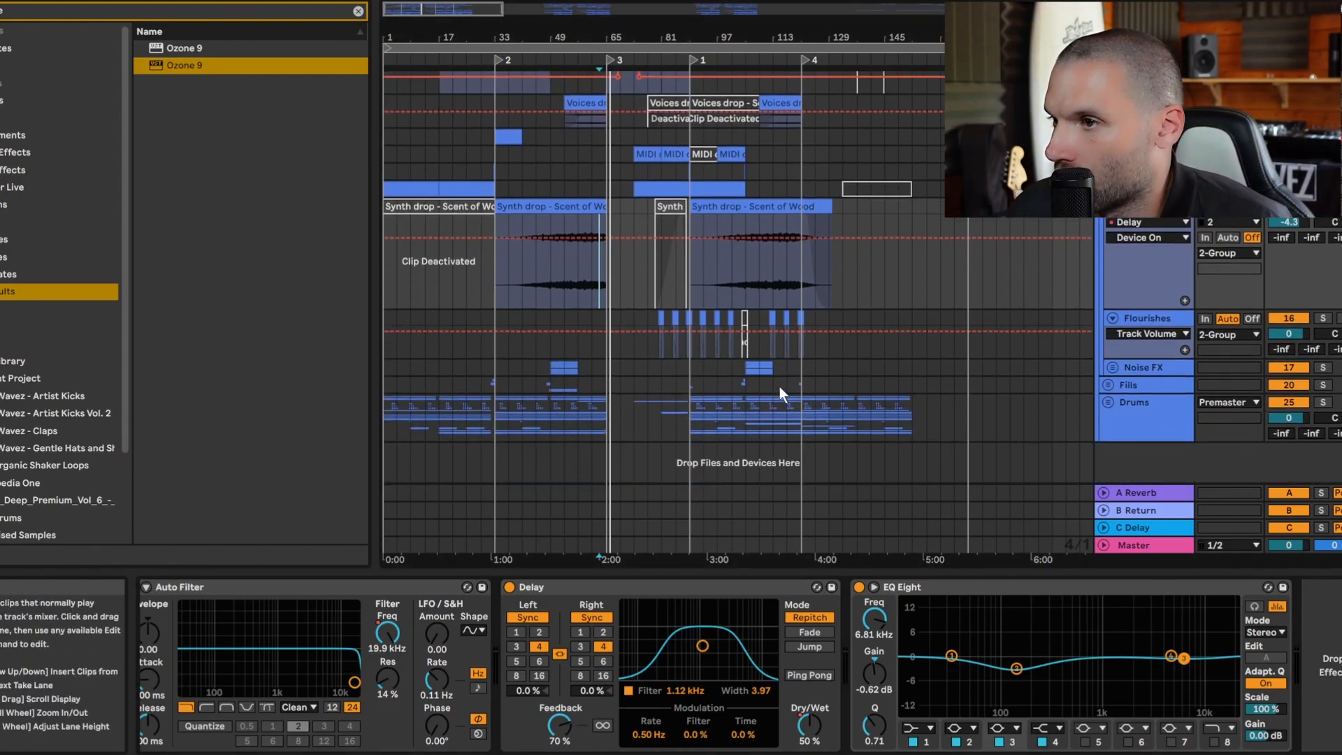
left_click_drag(656, 38, 593, 328)
left_click(627, 349)
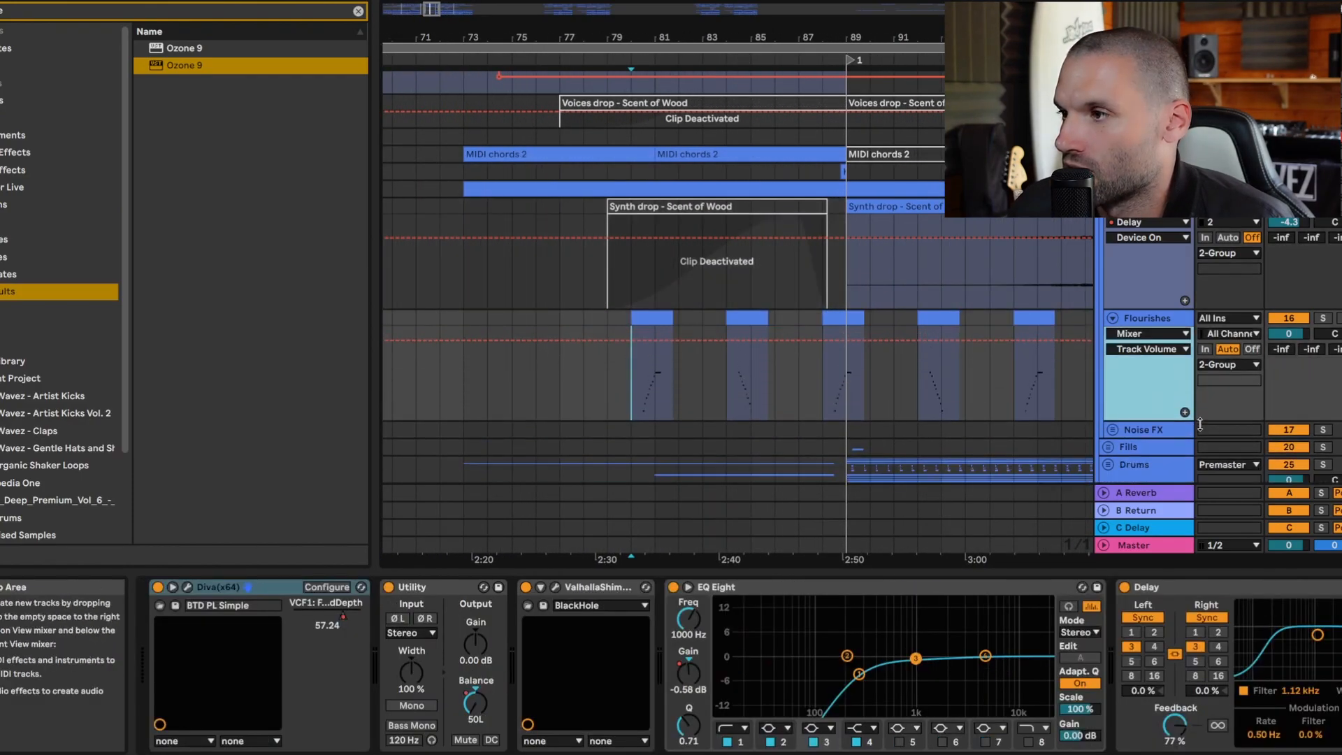
double_click(1148, 317)
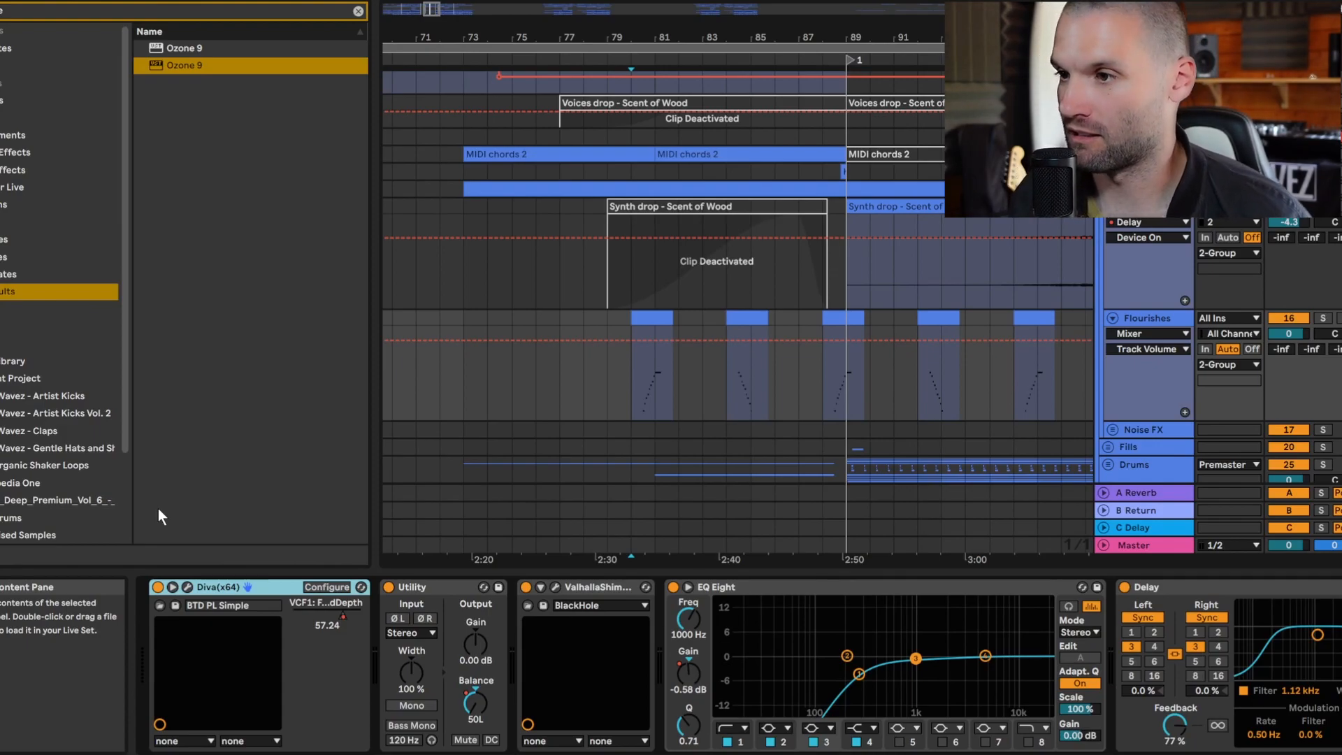
left_click(1139, 319)
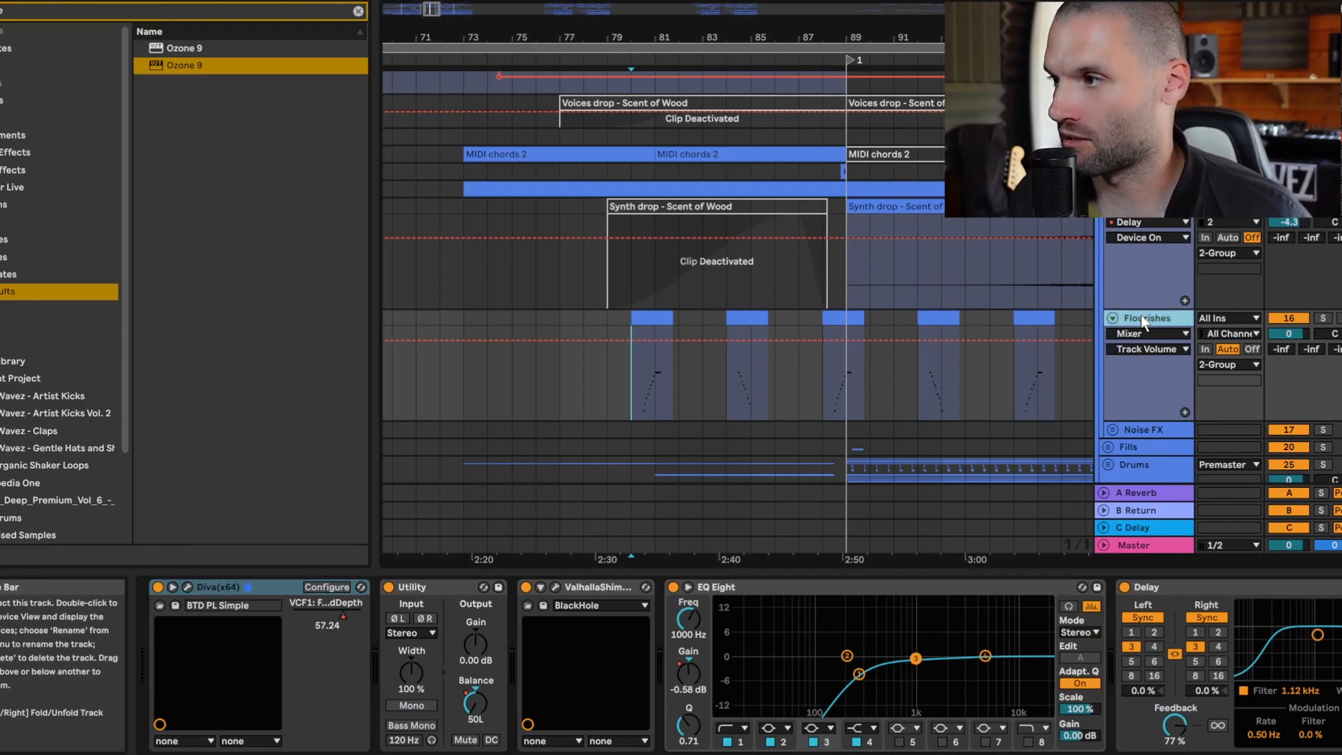
- Open the MIDI notes of the first Flourishes clip and play it with the track soloed
double_click(642, 321)
scroll(798, 614, "down", 2)
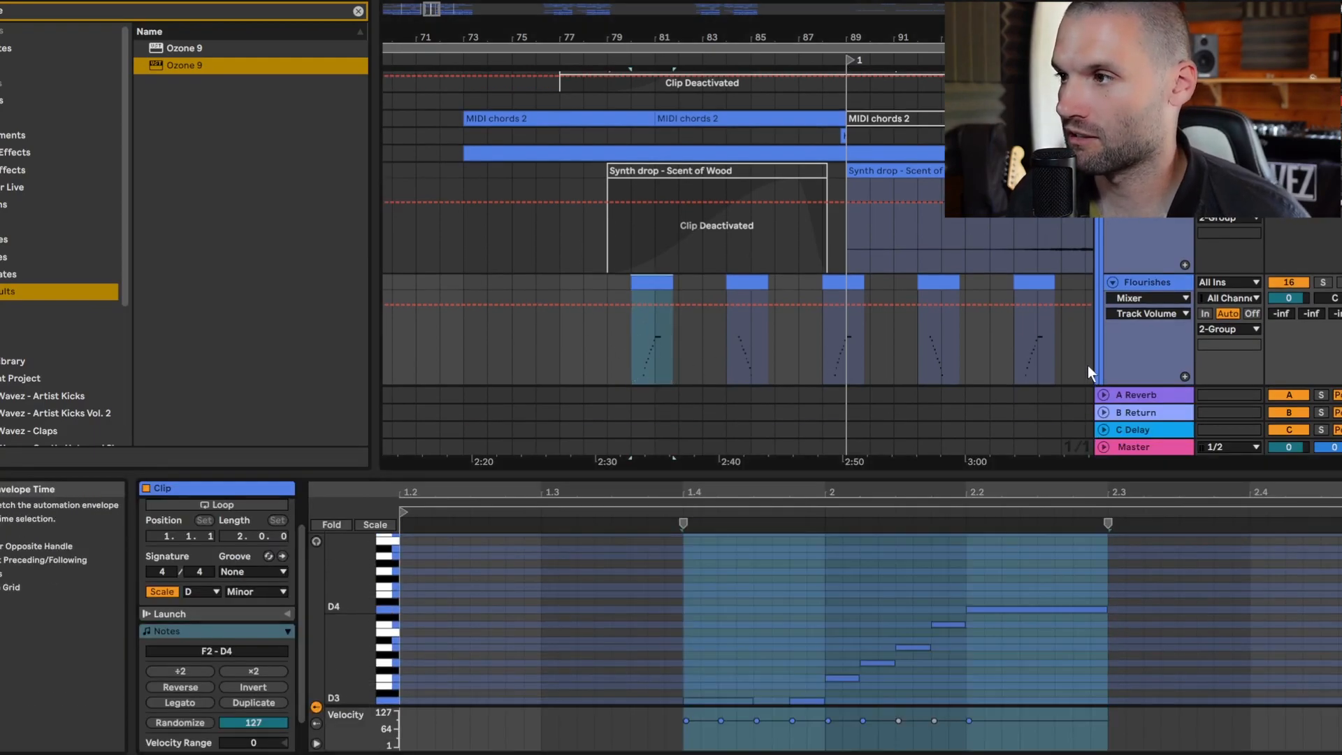
scroll(825, 634, "down", 4)
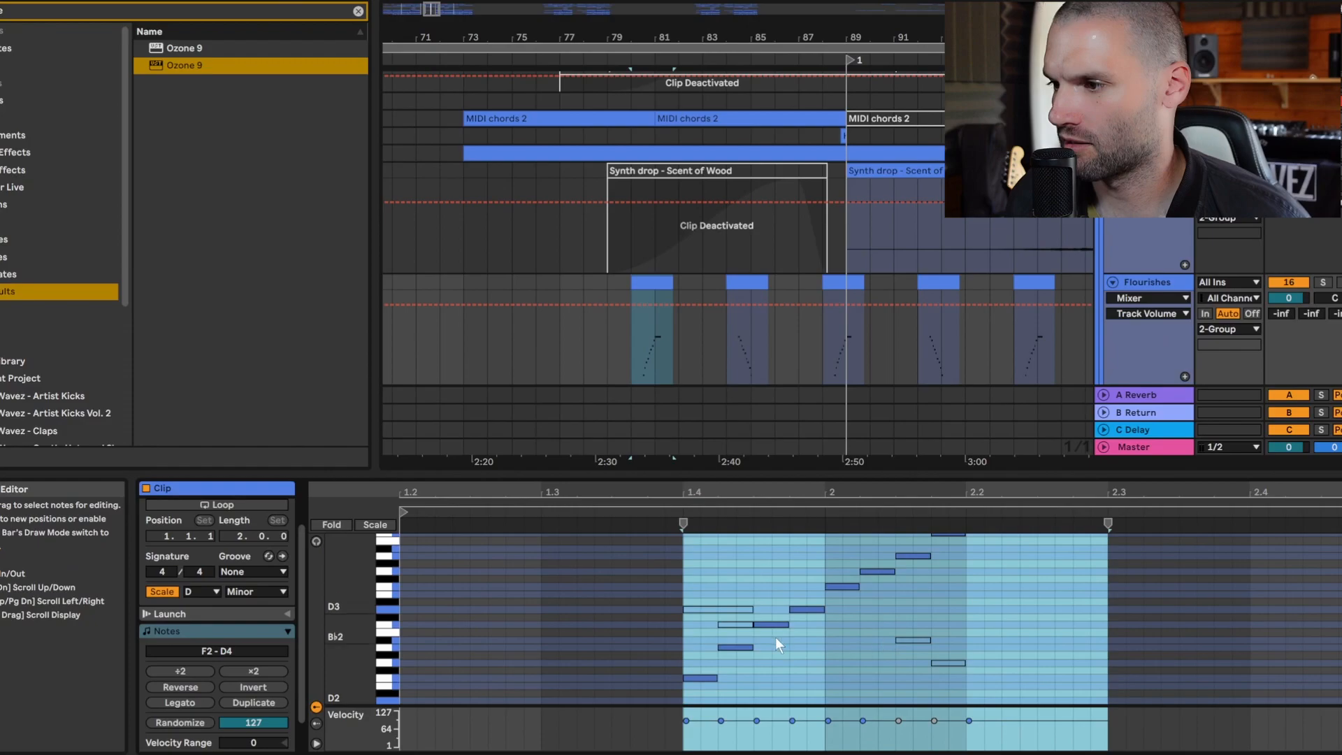
left_click(632, 361)
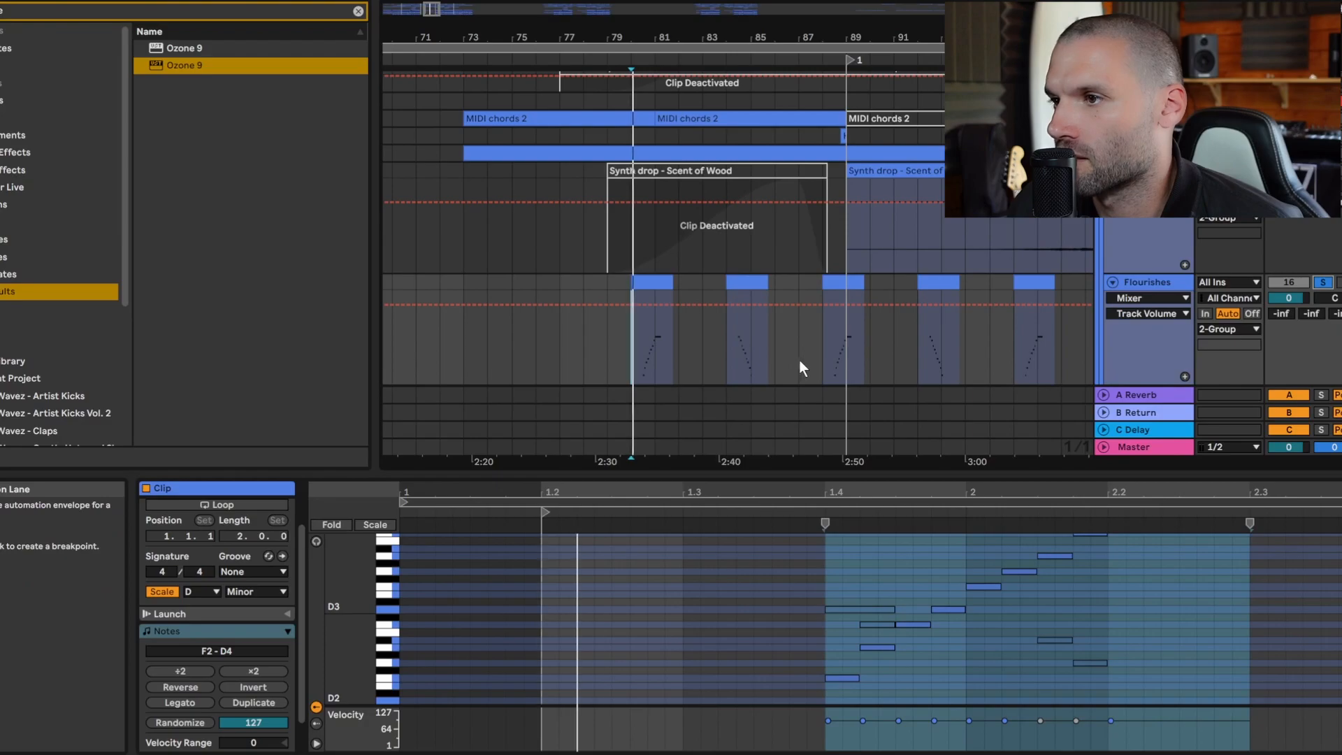
scroll(1160, 581, "up", 3)
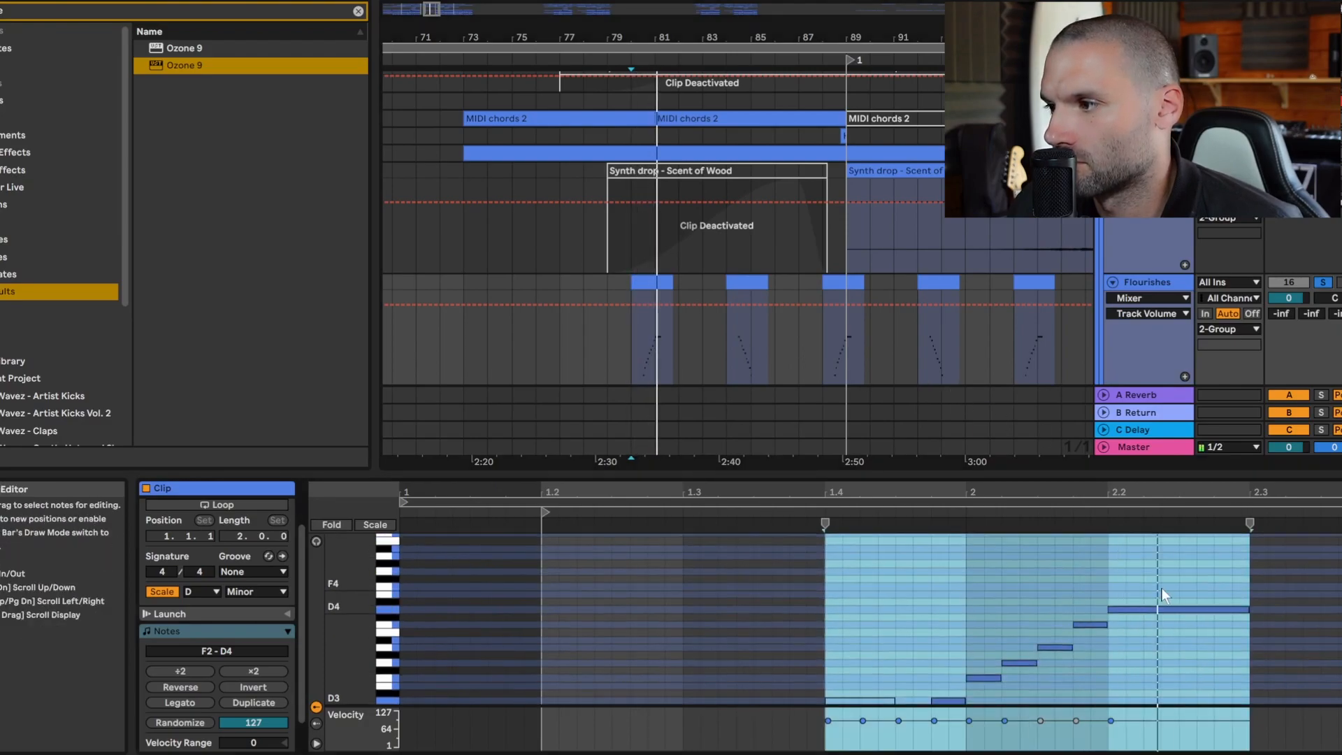
- Open Diva on the Flourishes track, view its preset browser and main page, and close the window
left_click(1156, 284)
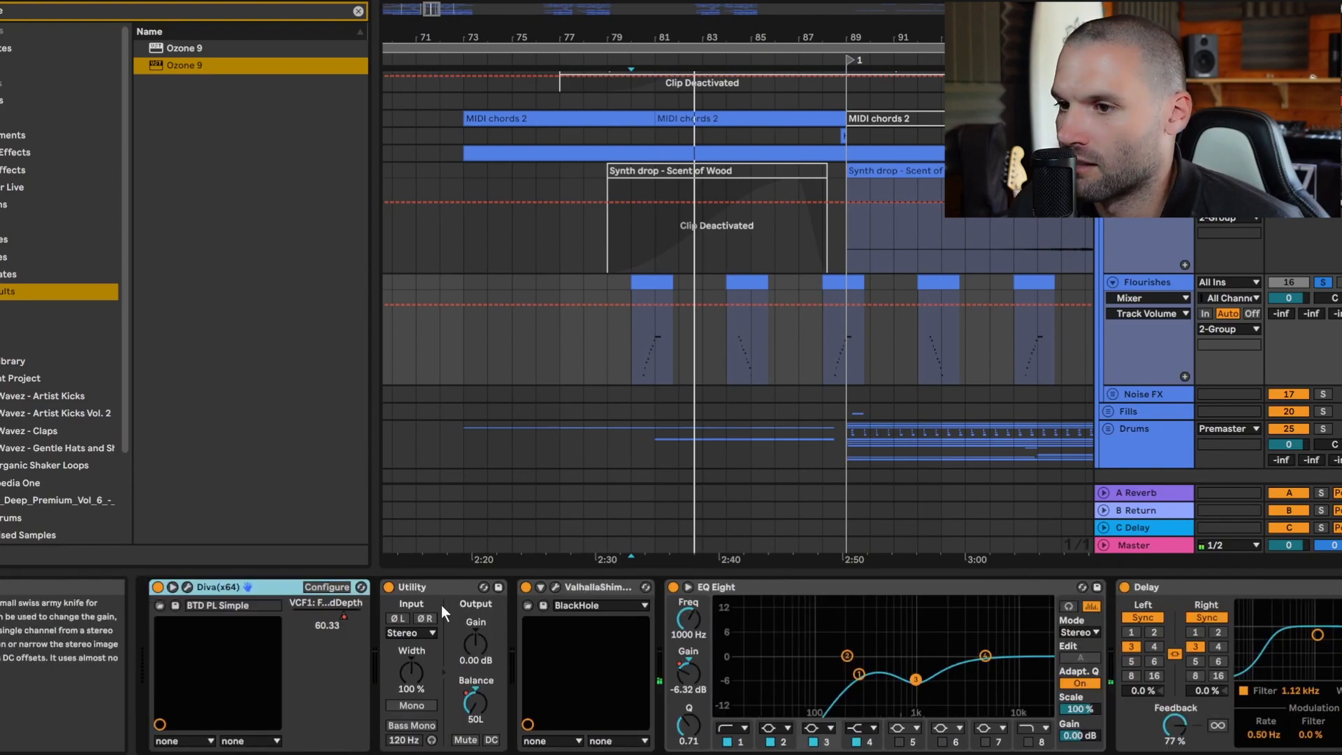
left_click(187, 586)
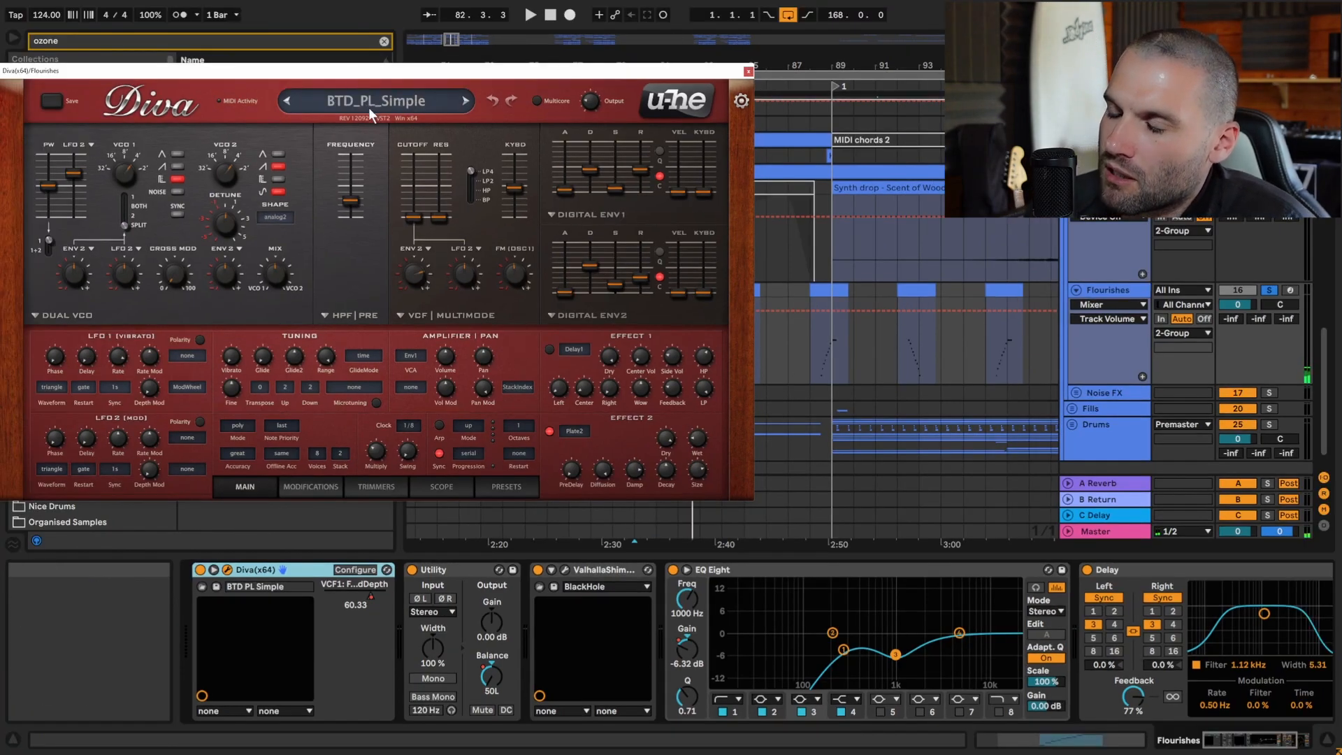
left_click(479, 491)
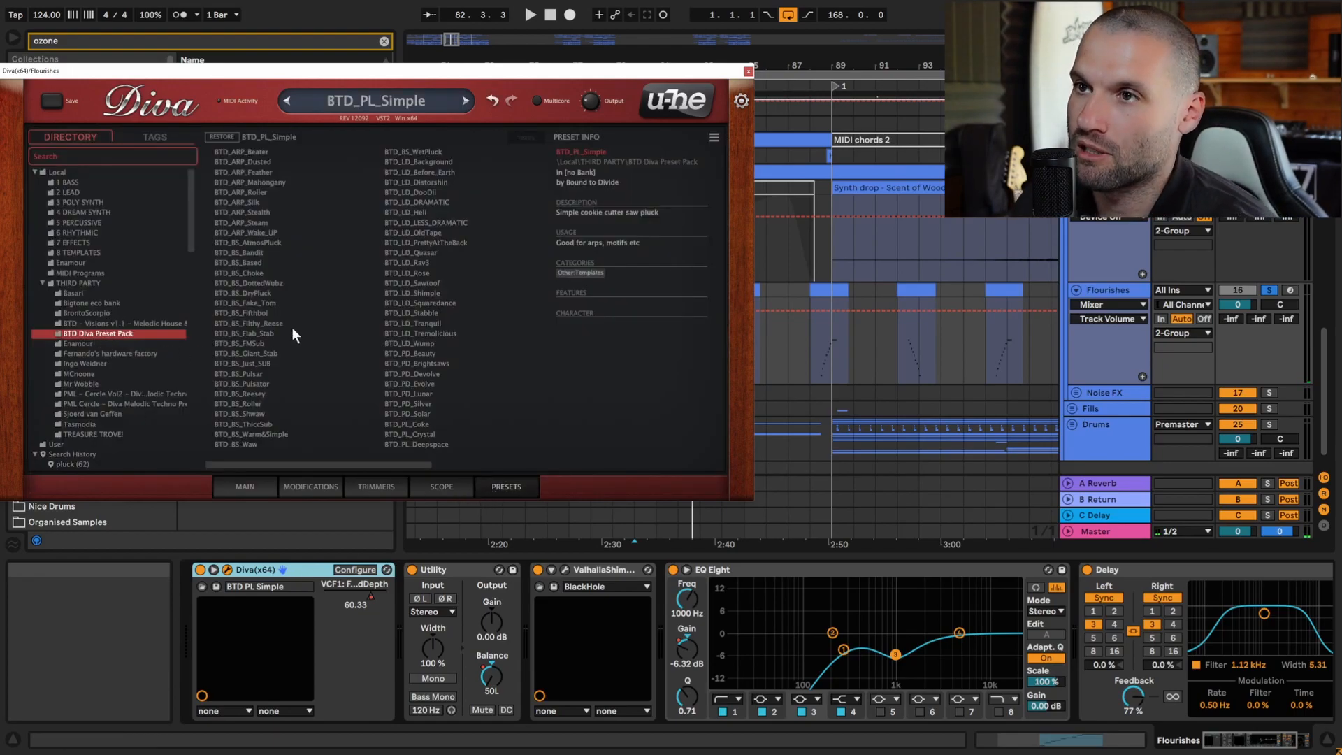
left_click(245, 488)
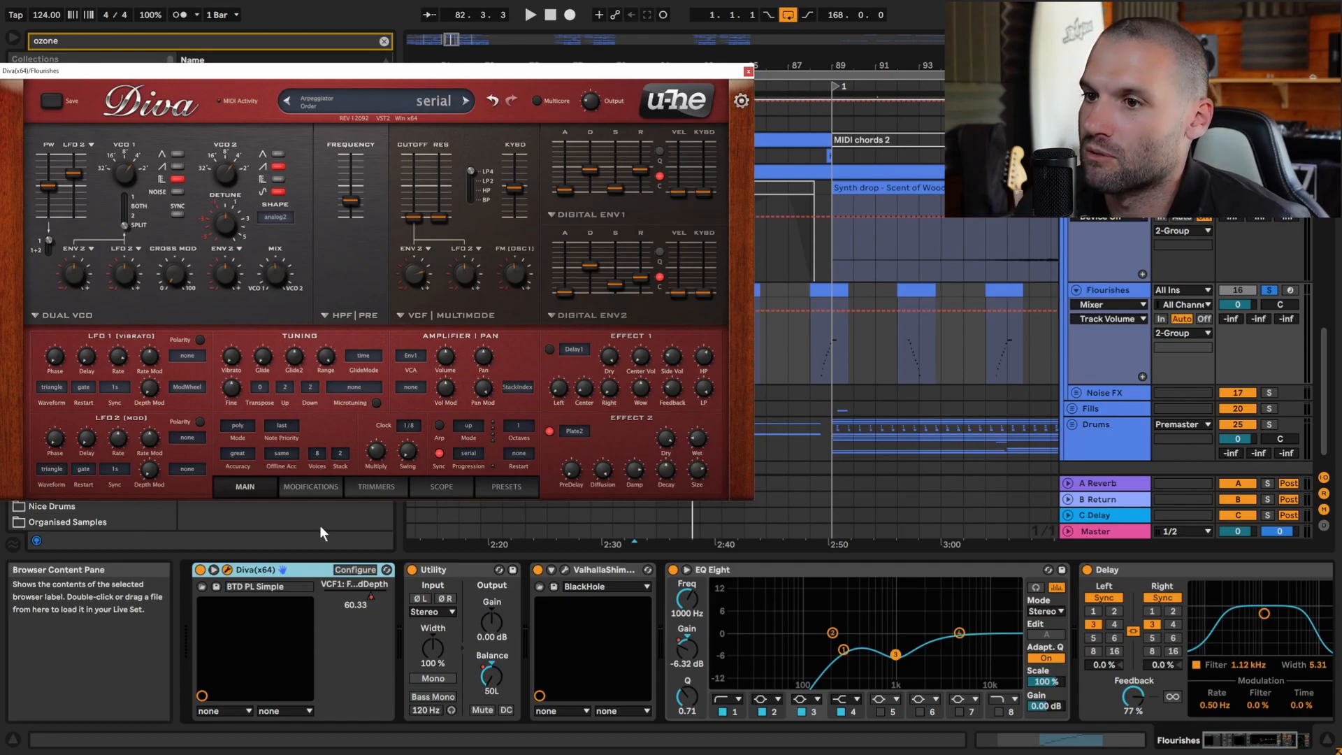
left_click(748, 72)
- Open ValhallaShimmer on the Flourishes track, show the Utility's Balance automation and play the first flourish
left_click(565, 570)
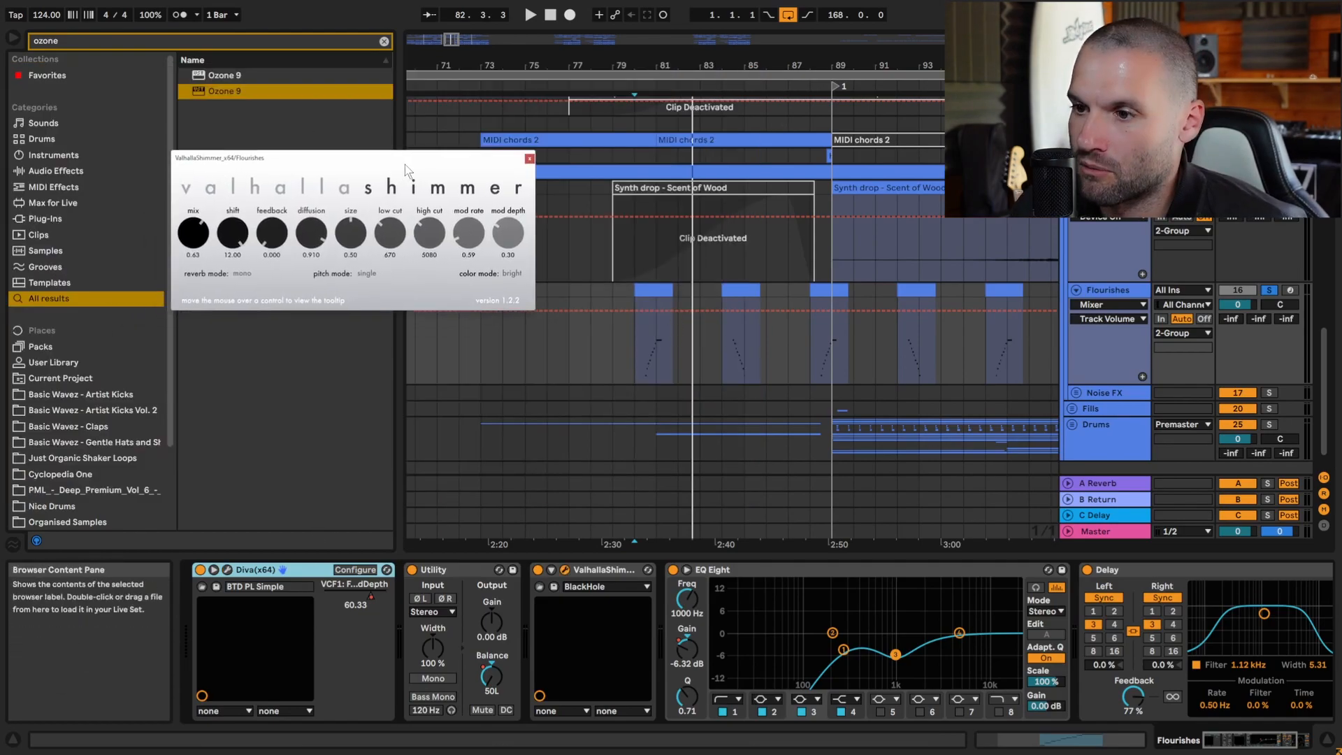
left_click(495, 672)
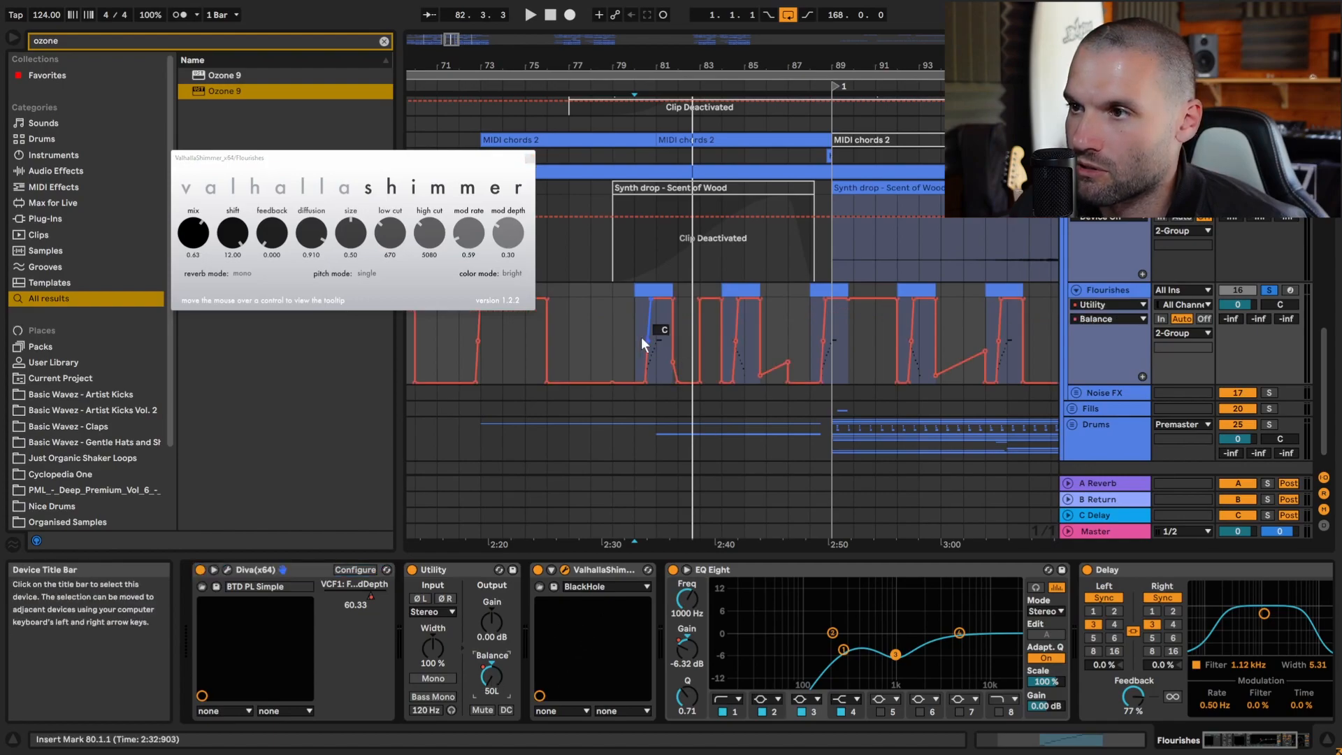
left_click_drag(453, 38, 454, 40)
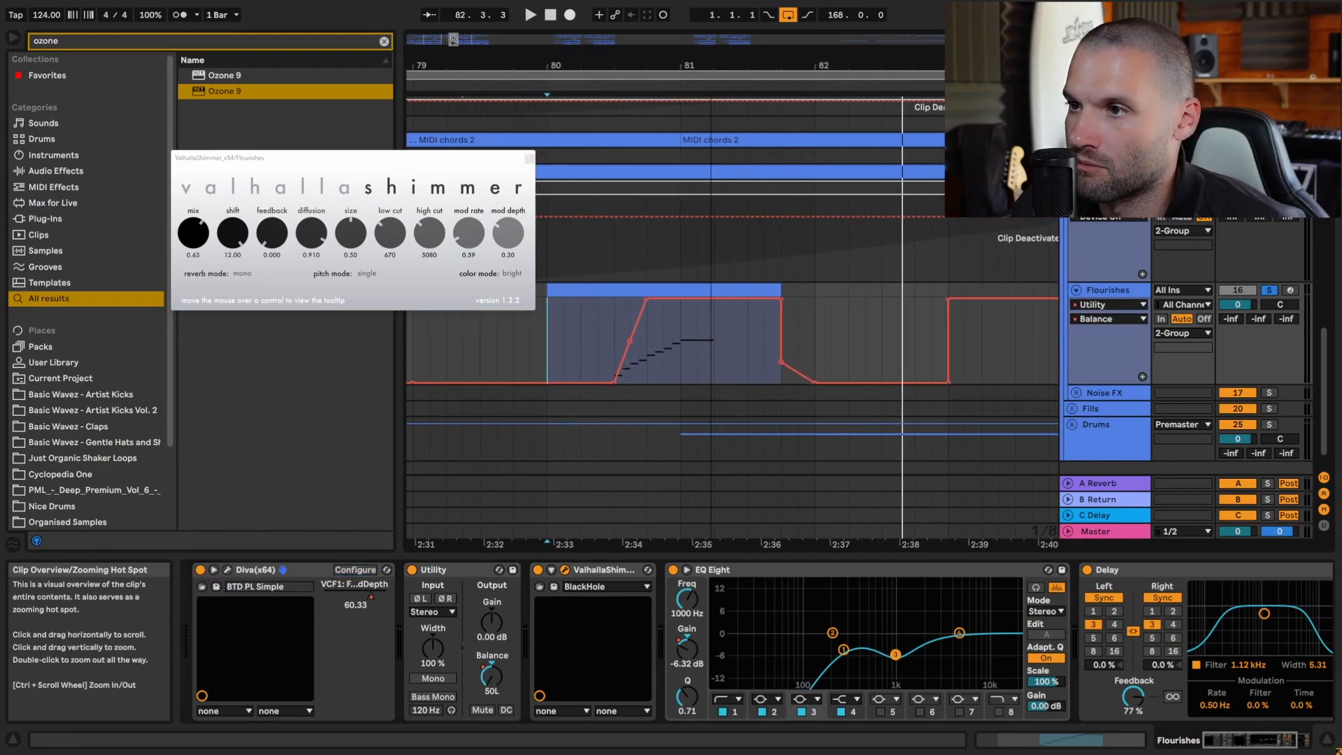
left_click(602, 316)
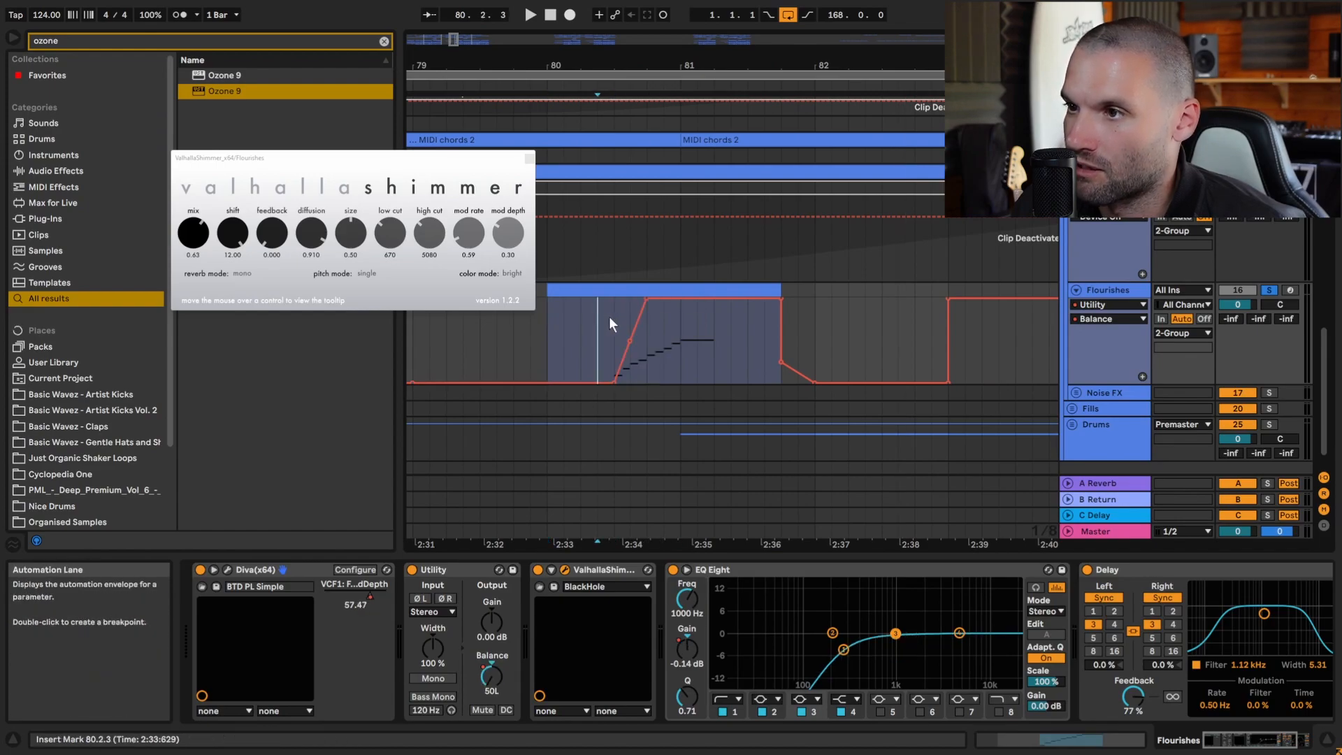
key("space")
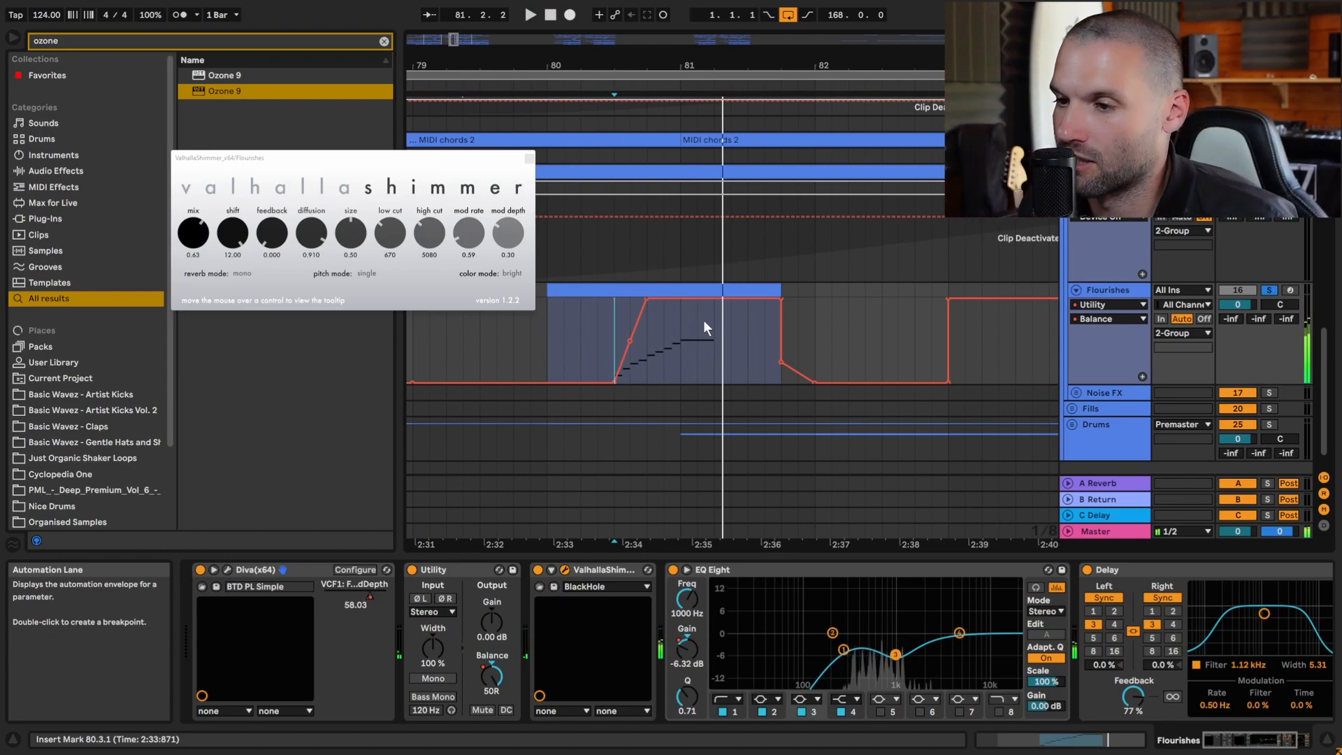
- Show the Delay's Dry/Wet lane on the Flourishes track and play the second and third flourishes
left_click(565, 574)
left_click(565, 573)
left_click_drag(1251, 742, 1269, 744)
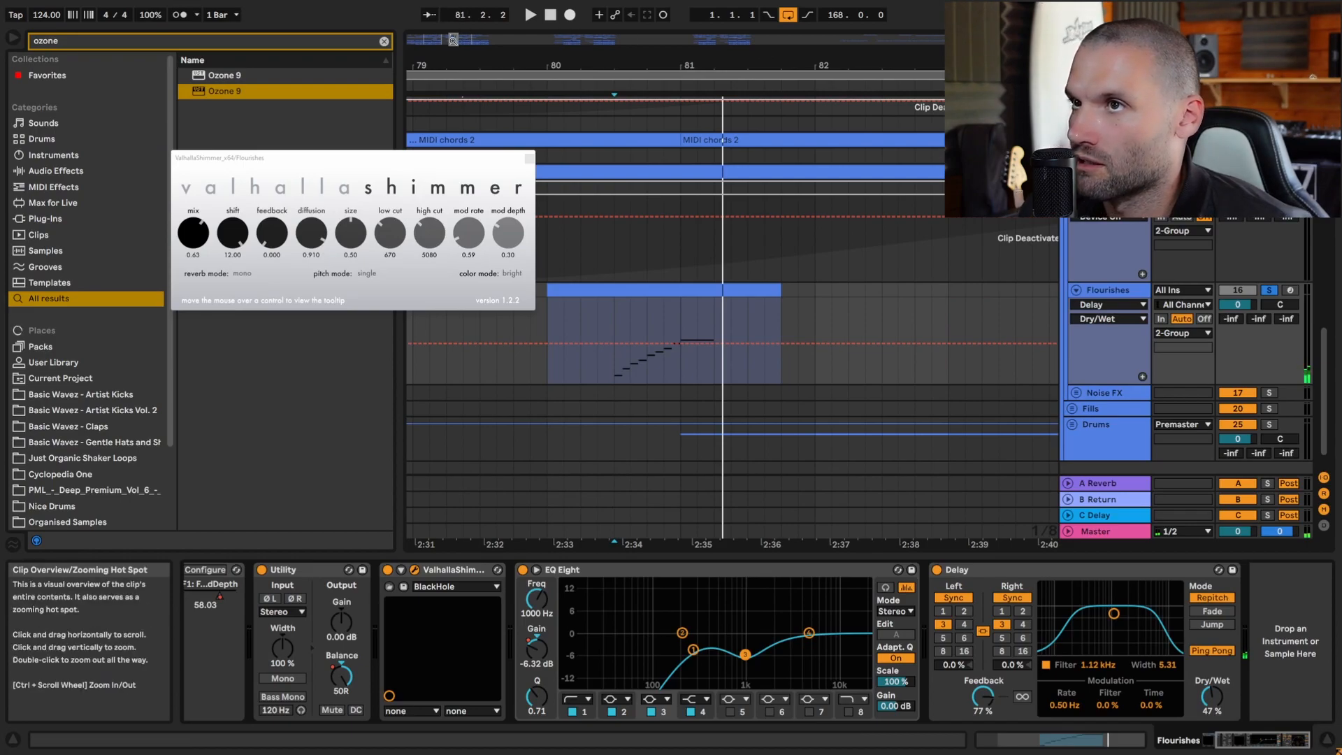
scroll(684, 316, "down", 5)
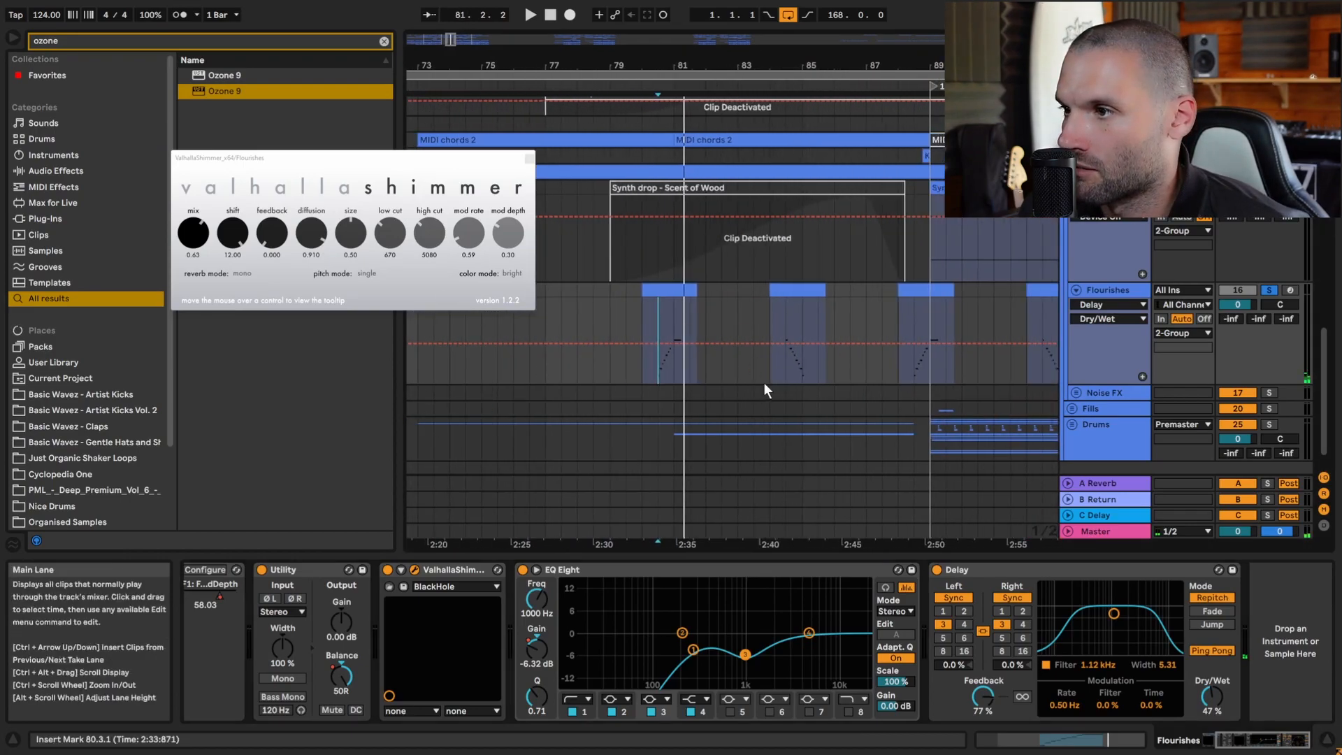
left_click(793, 378)
key("space")
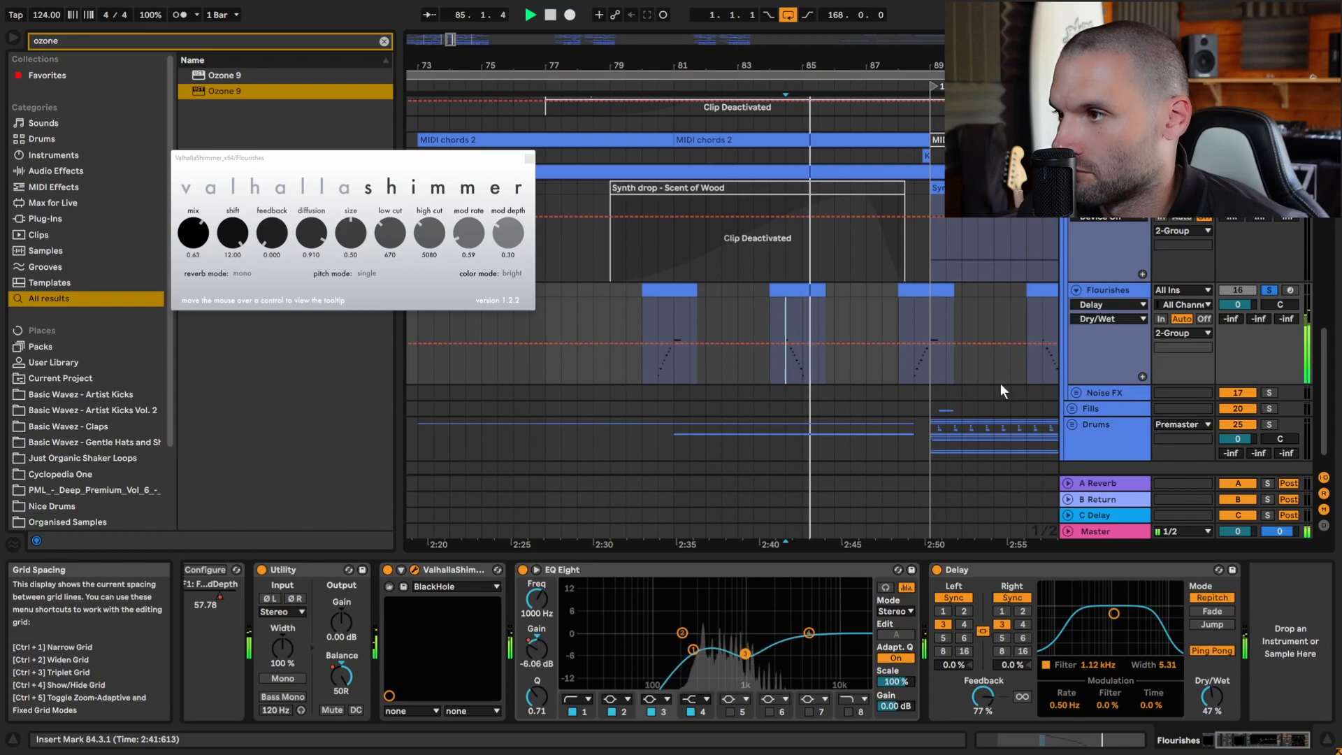
left_click(915, 329)
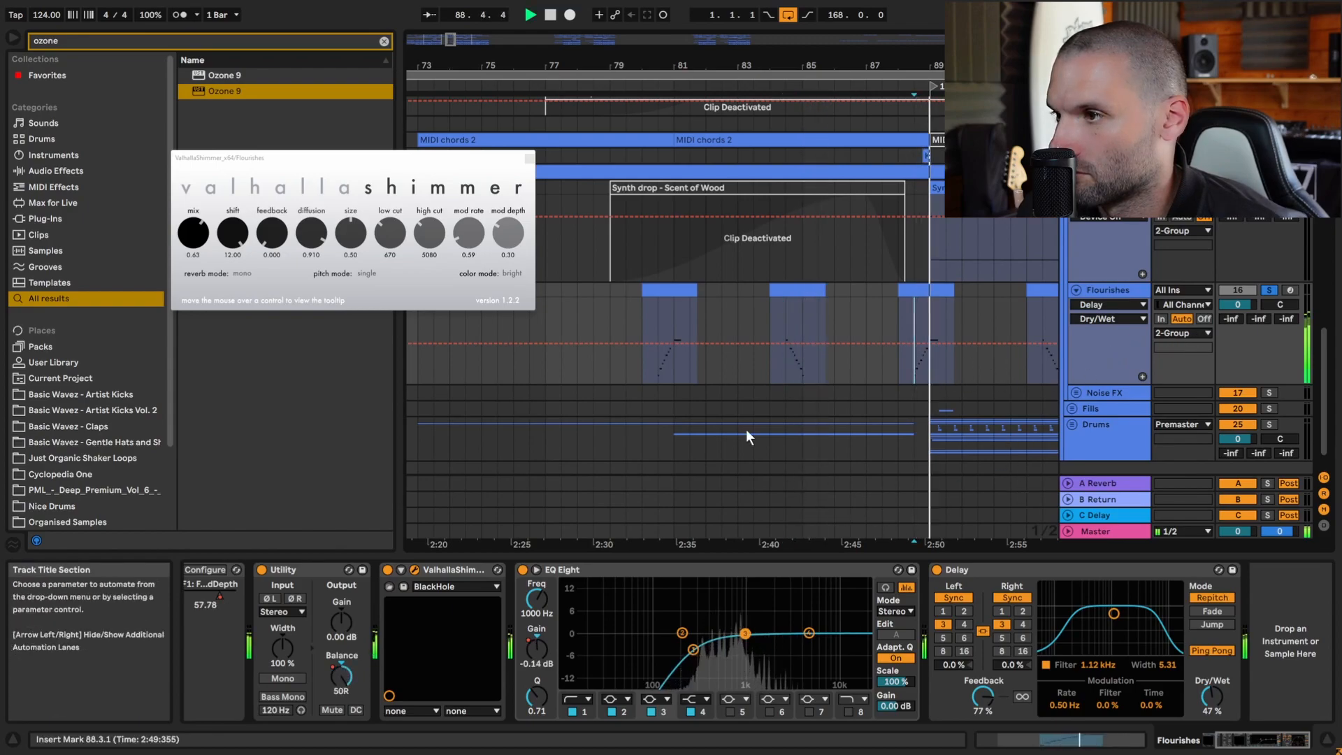
- Play the second flourish and show EQ Eight's 3 Gain A automation and Device On lane on the Flourishes track
left_click(772, 376)
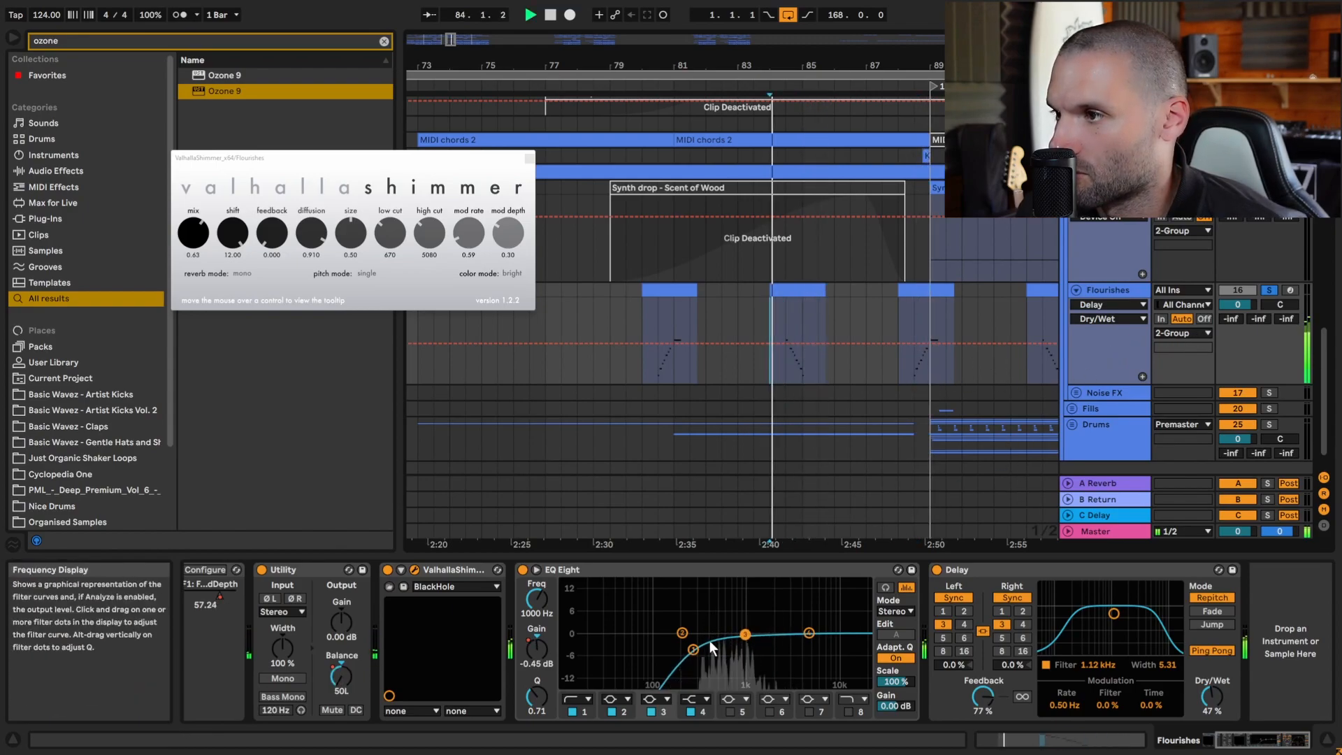
left_click_drag(745, 642, 745, 655)
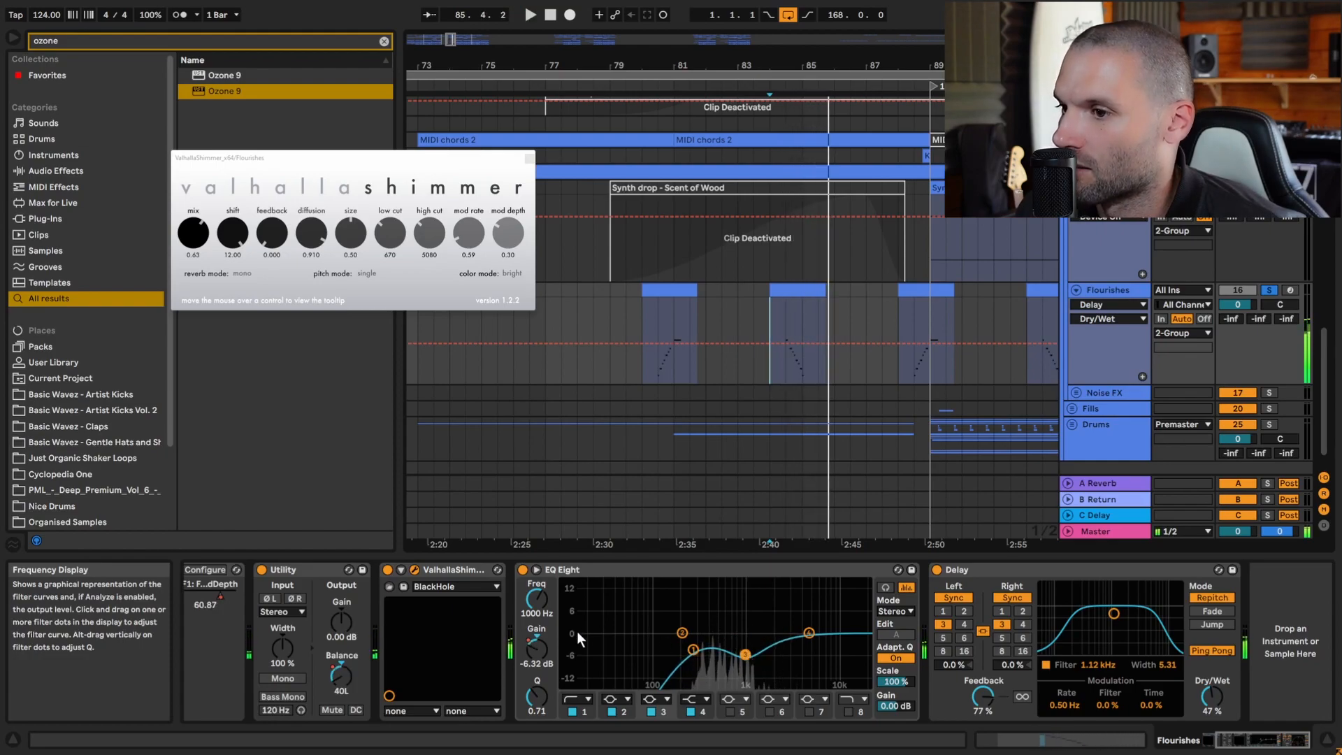
left_click(543, 652)
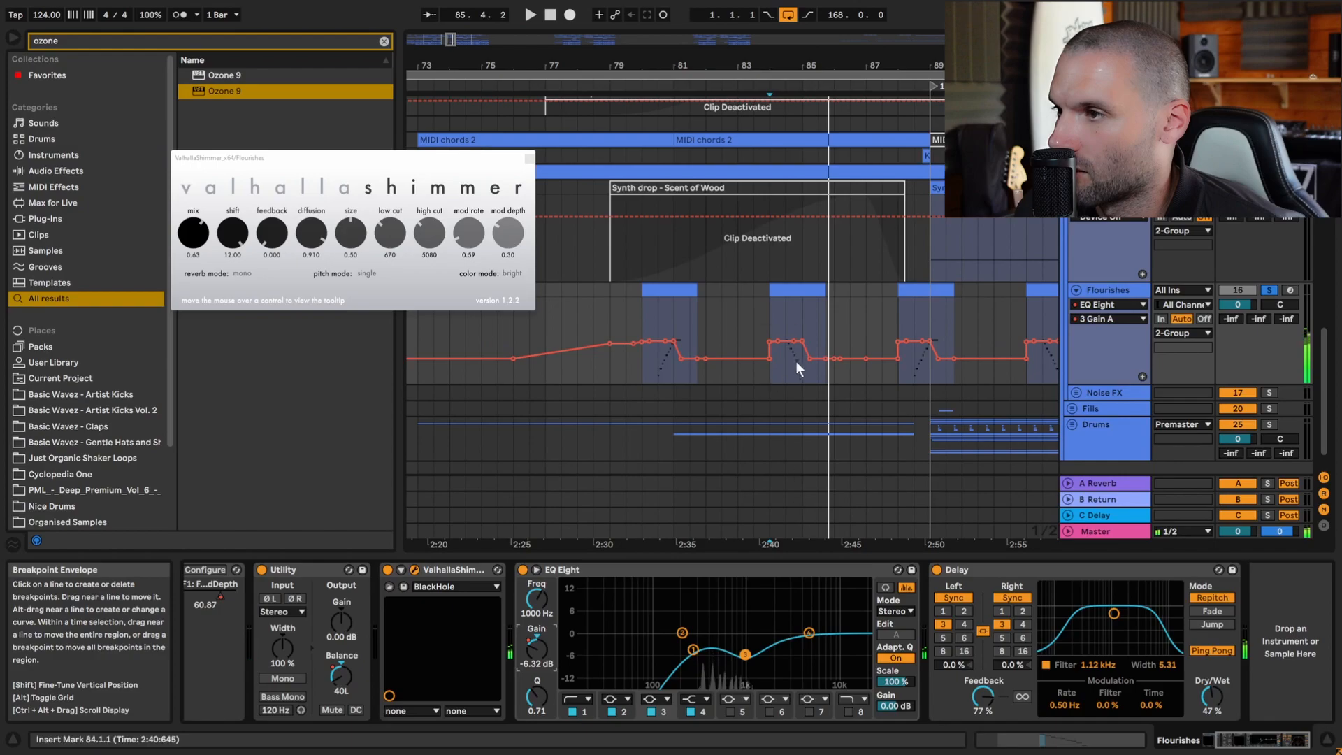
left_click(776, 312)
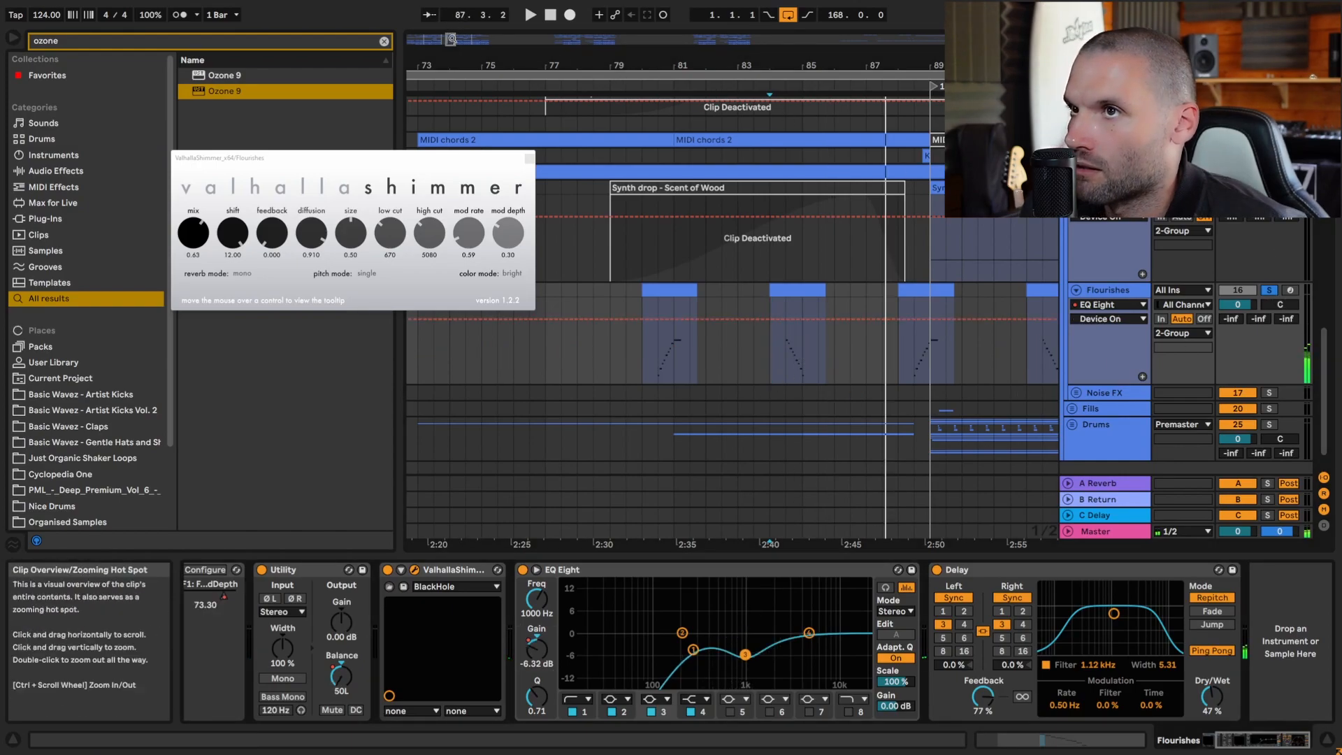
- Unfold and solo the Breakdown Pad track, play its first MIDI chords 2 clip and open the clip's notes
left_click_drag(451, 40, 451, 4)
scroll(752, 383, "up", 3)
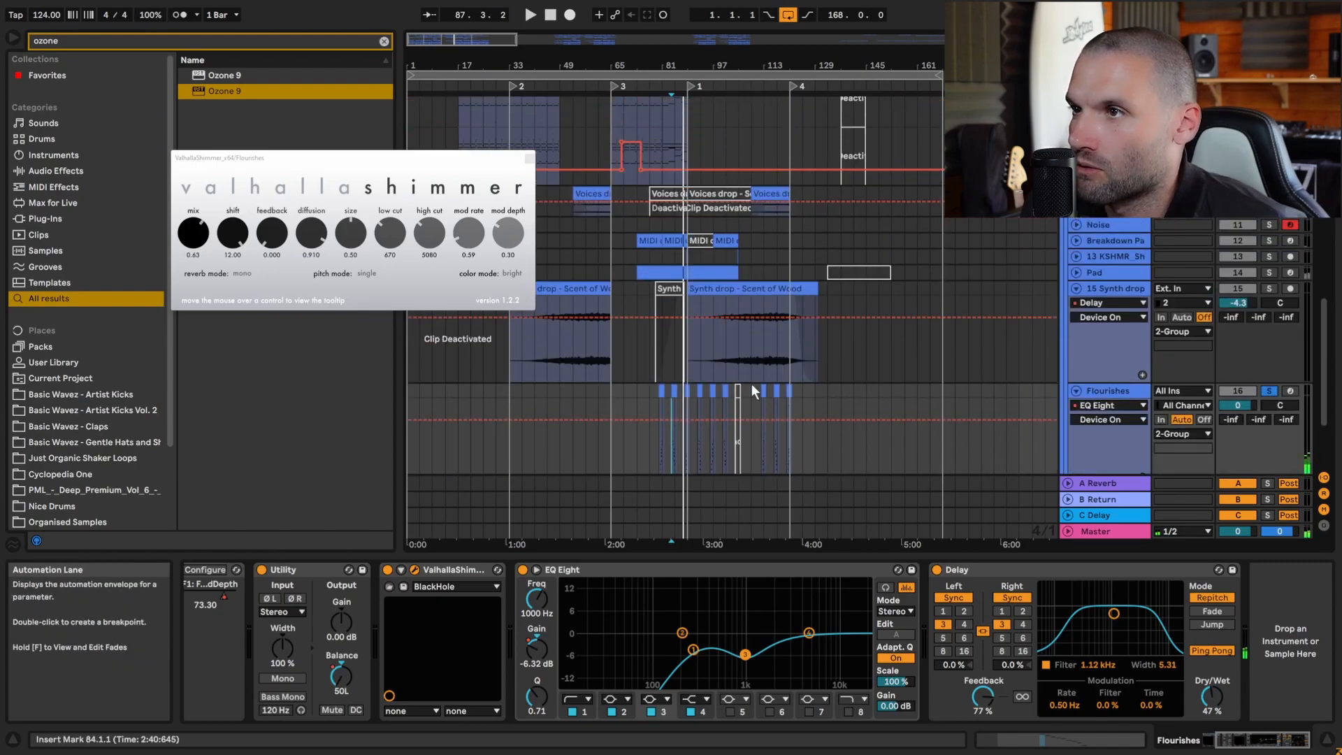
left_click(1076, 242)
left_click(646, 240)
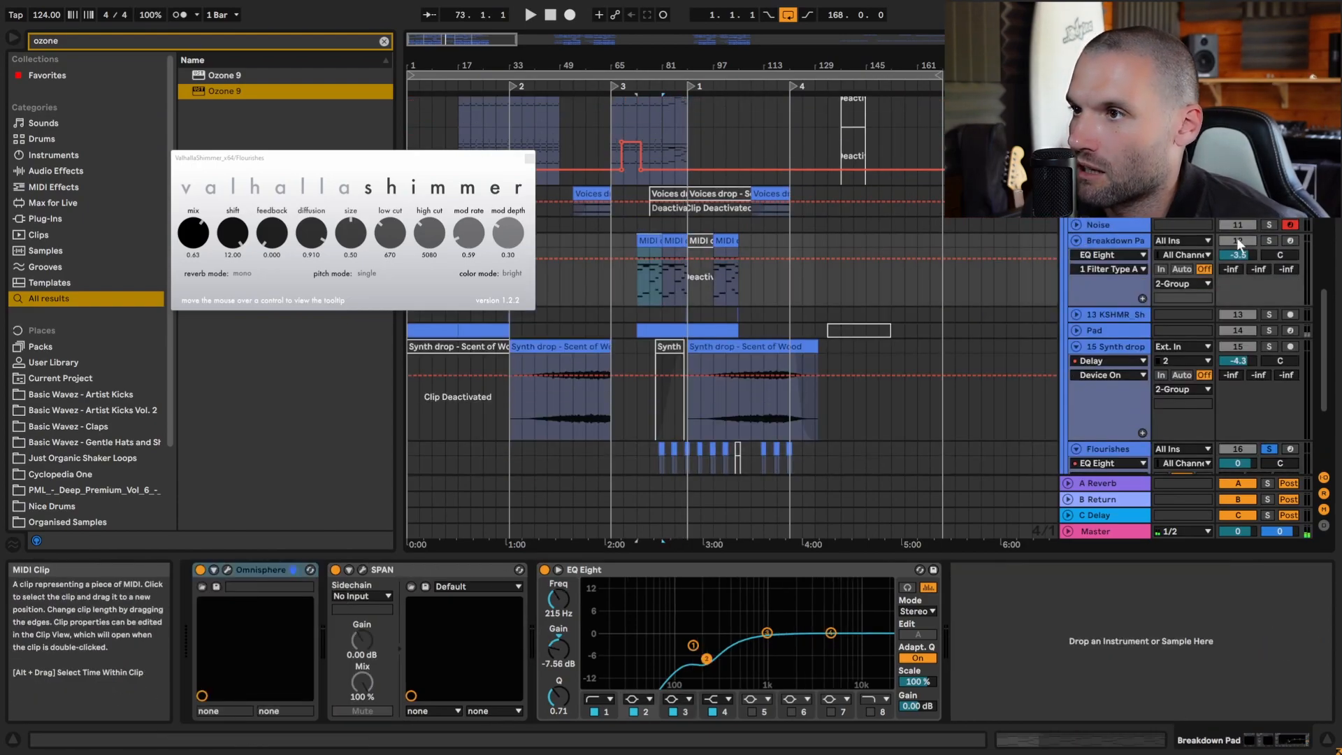
left_click(1267, 240)
key("space")
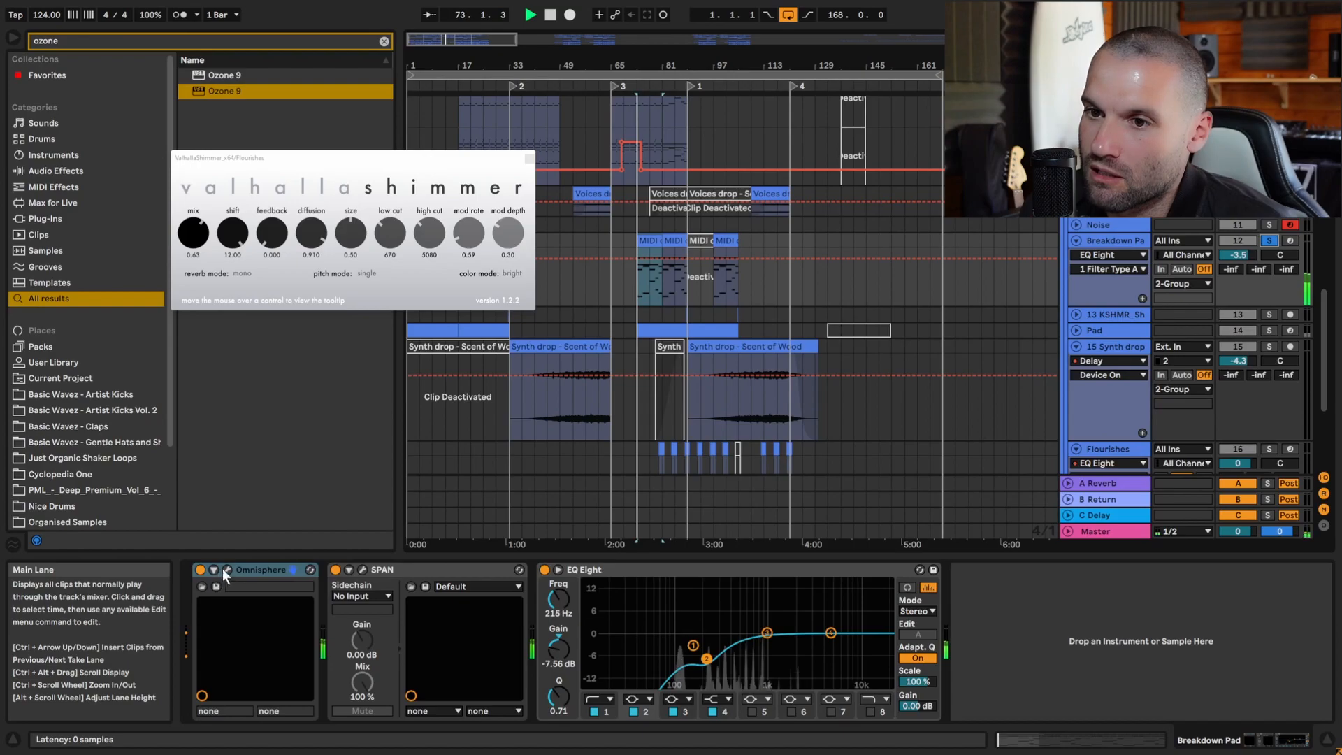
double_click(651, 242)
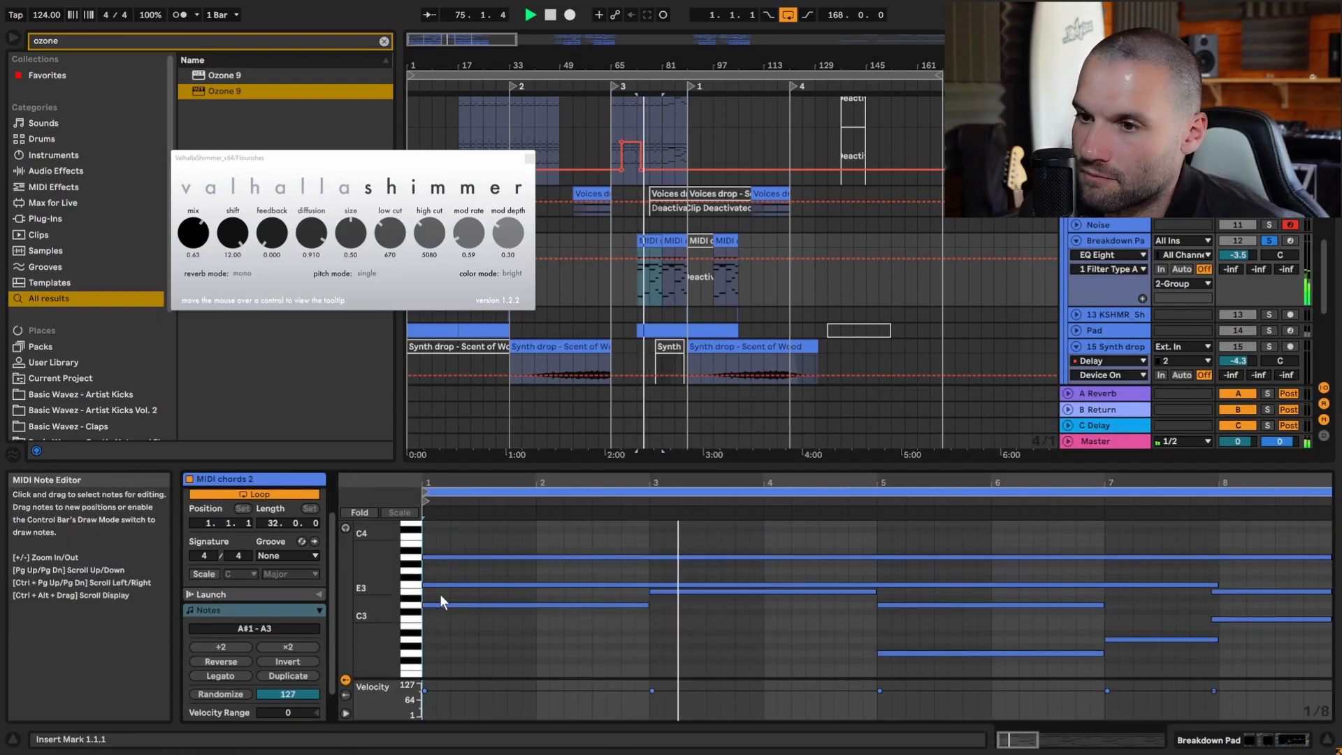
- Examine the full note range of the MIDI chords 2 clip, and view the Breakdown Pad's devices and Omnisphere instrument
scroll(437, 602, "down", 3)
left_click_drag(379, 594, 353, 596)
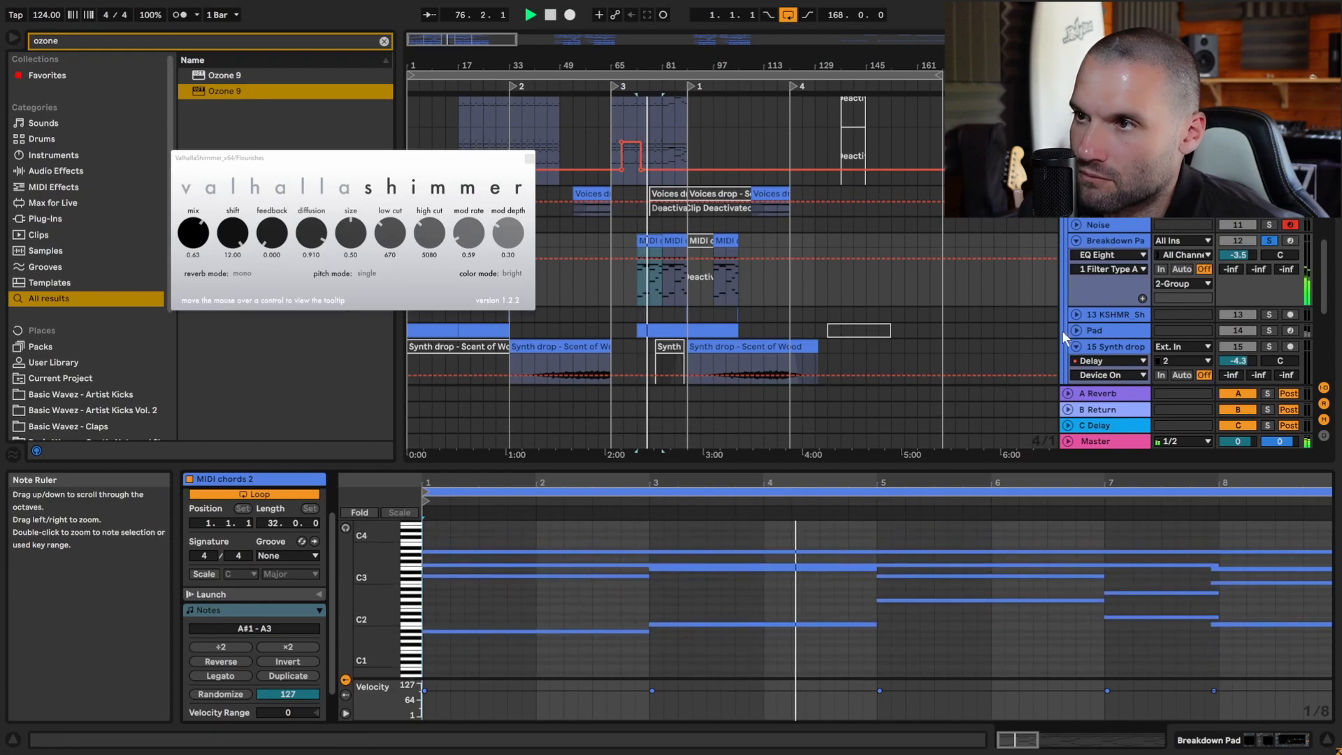
double_click(1111, 242)
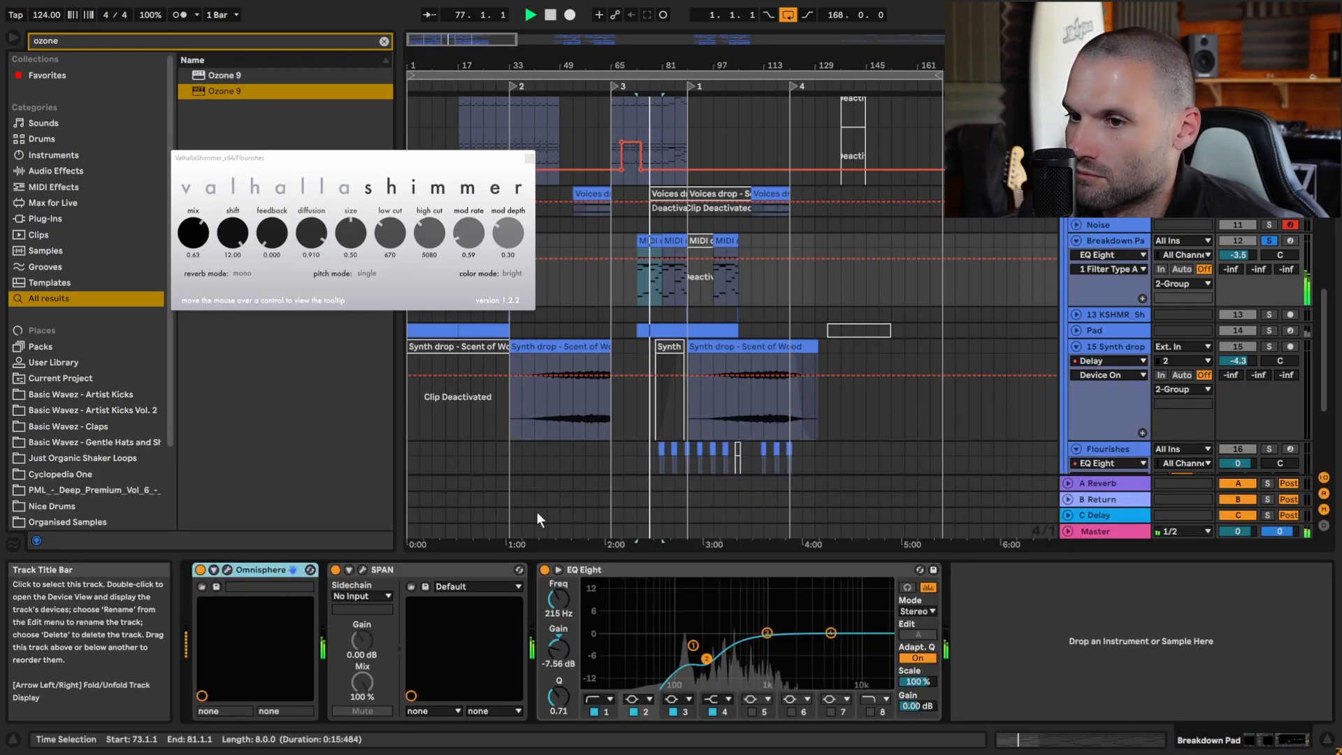
left_click(246, 586)
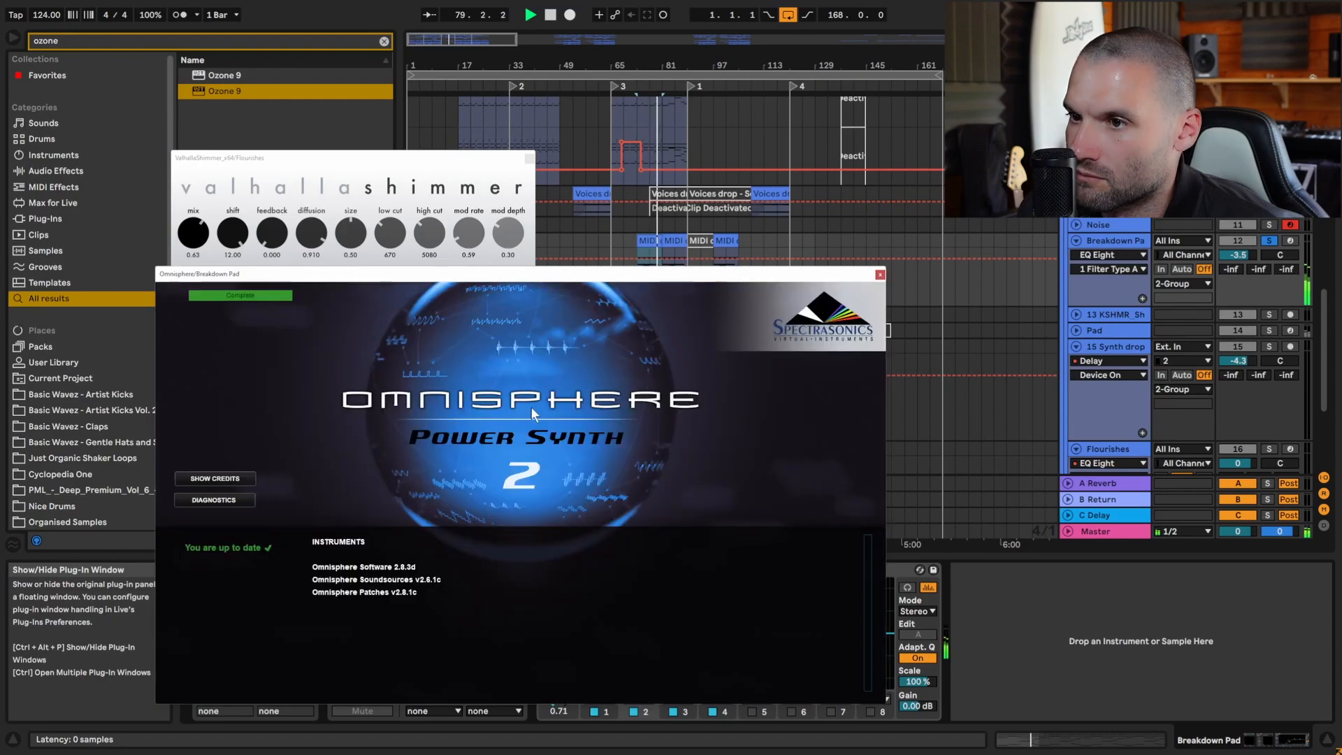
left_click(531, 406)
key("space")
left_click(881, 274)
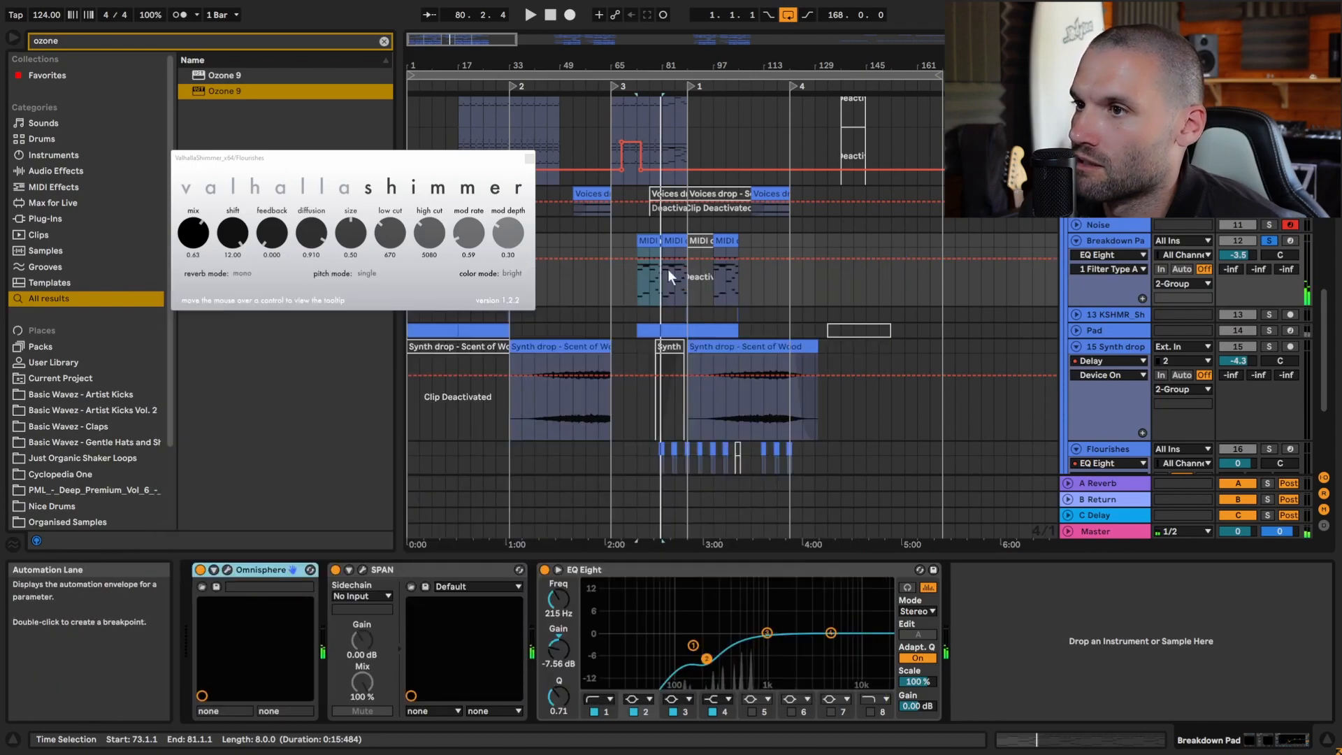
left_click(530, 158)
- Unfold and solo the Pad track and play its first clip from bar 25
scroll(753, 270, "down", 4)
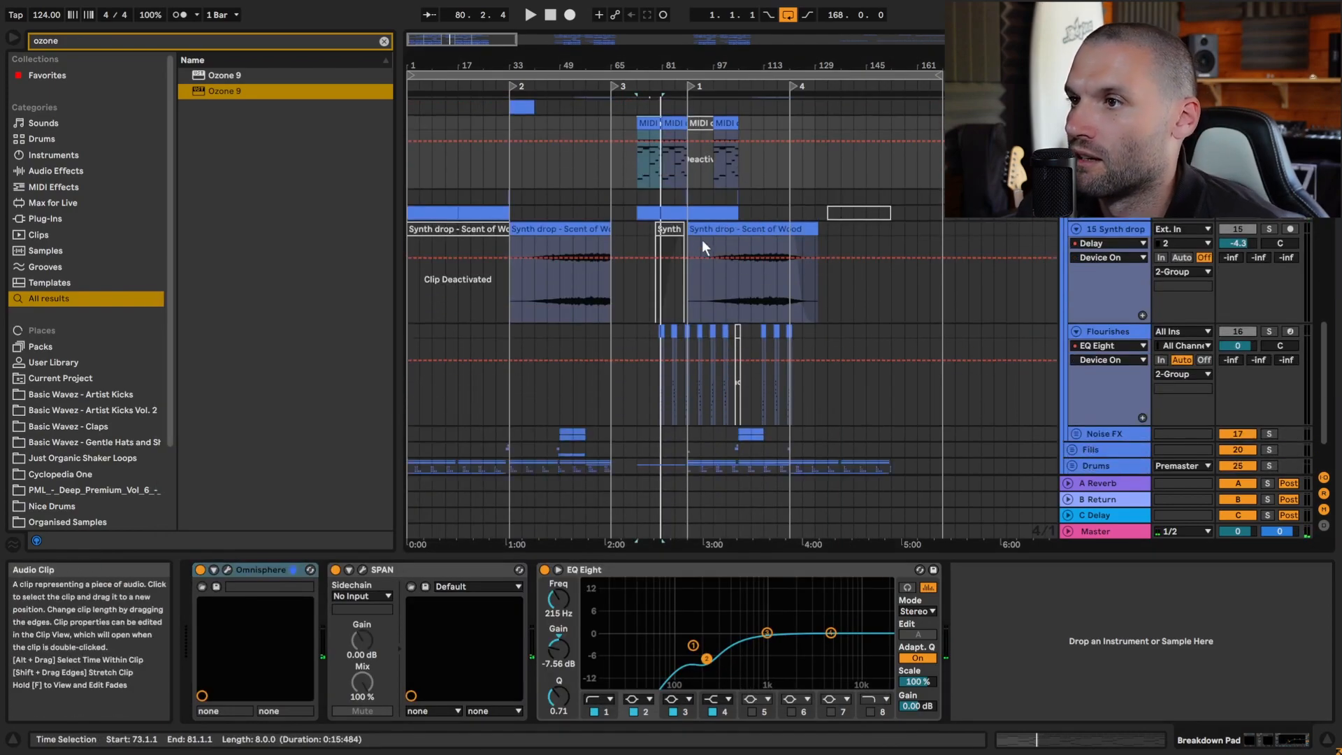
left_click(1076, 215)
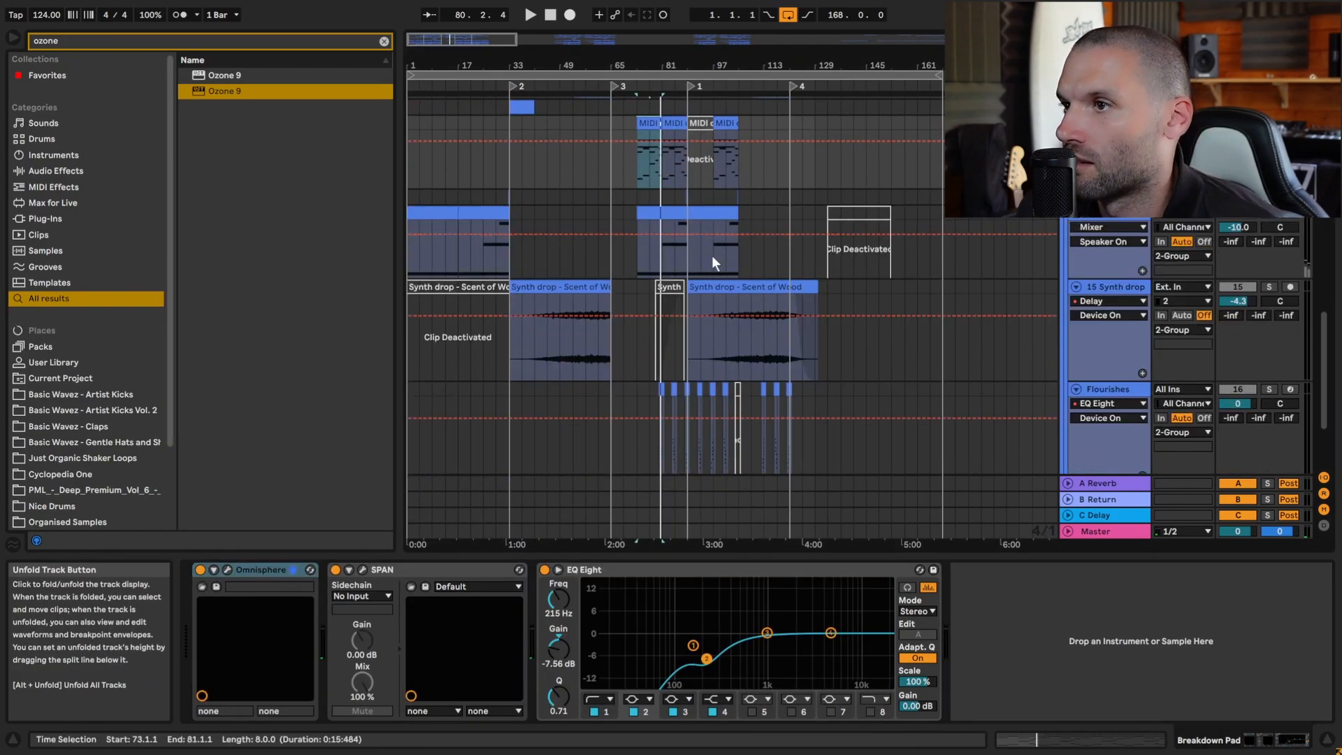
left_click(638, 256)
left_click_drag(483, 34, 484, 29)
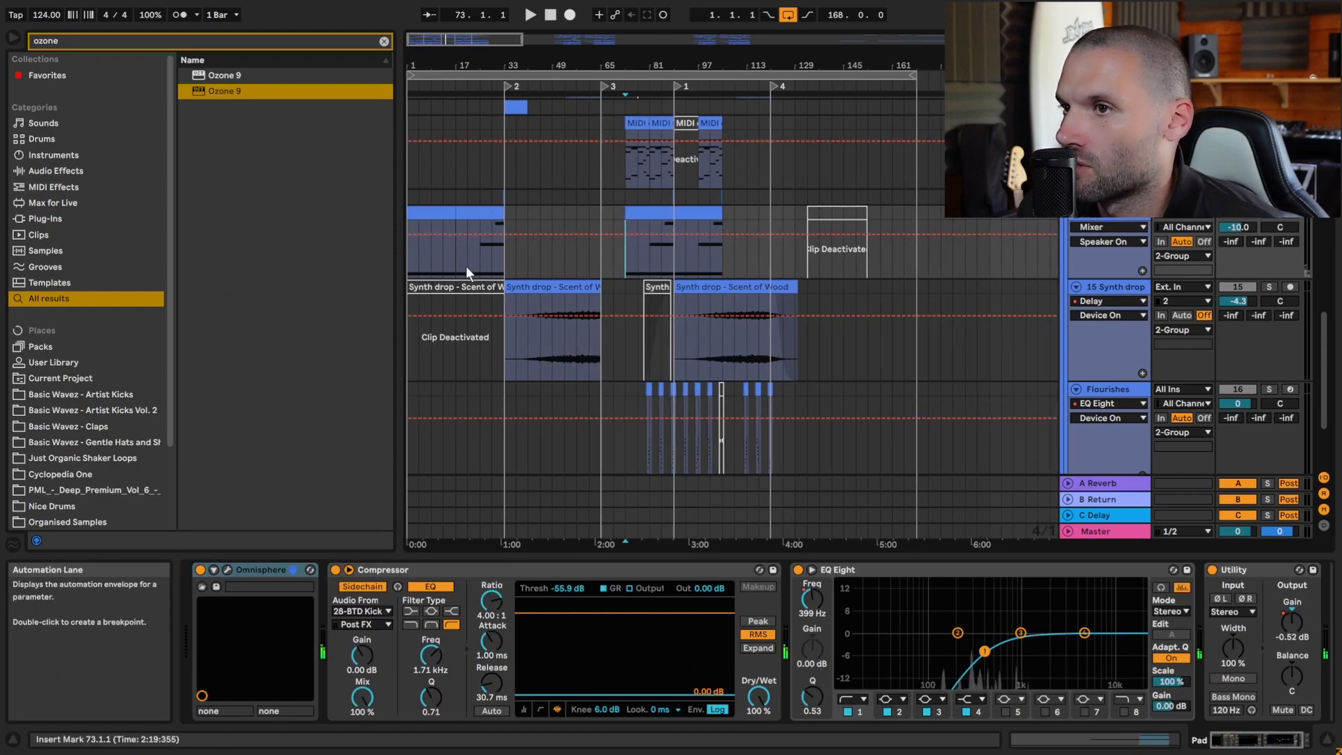
key("space")
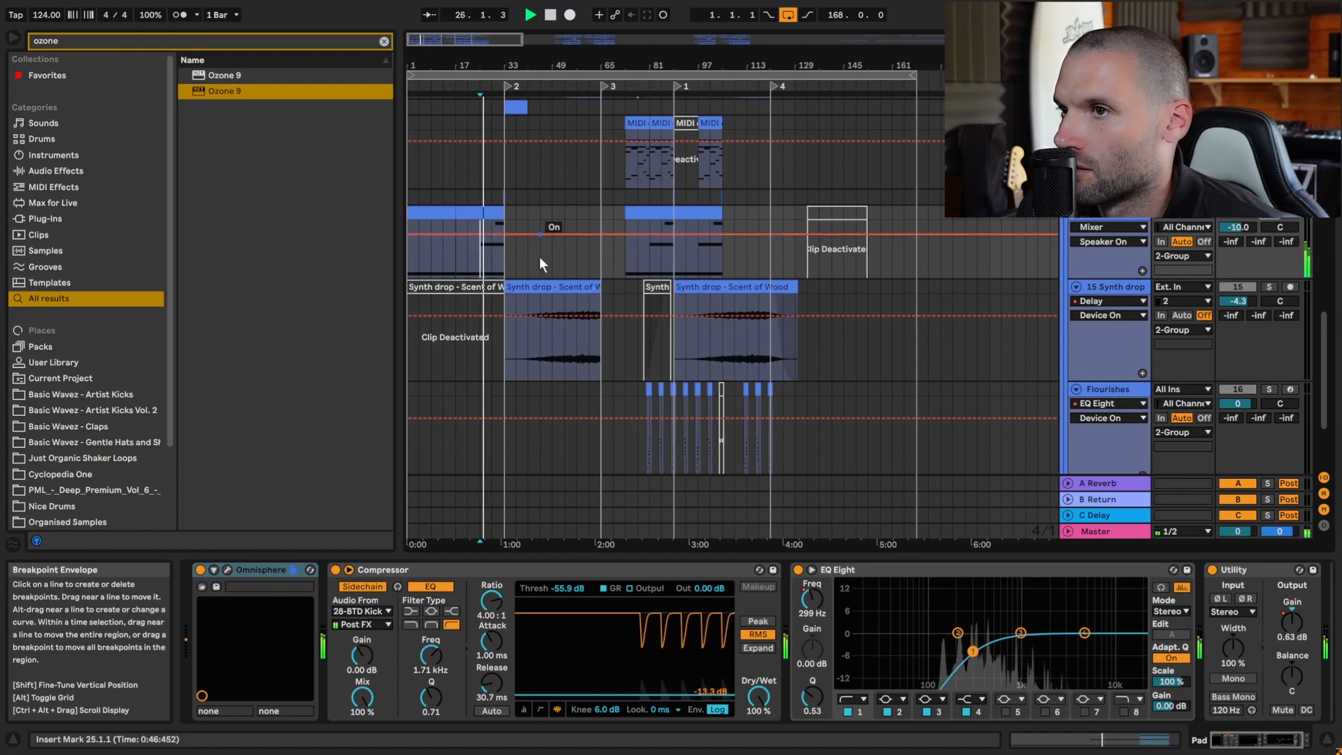
- Show the Sacred Shrine patch in the Pad track's Omnisphere, stop playback and close the plug-in window
left_click(228, 569)
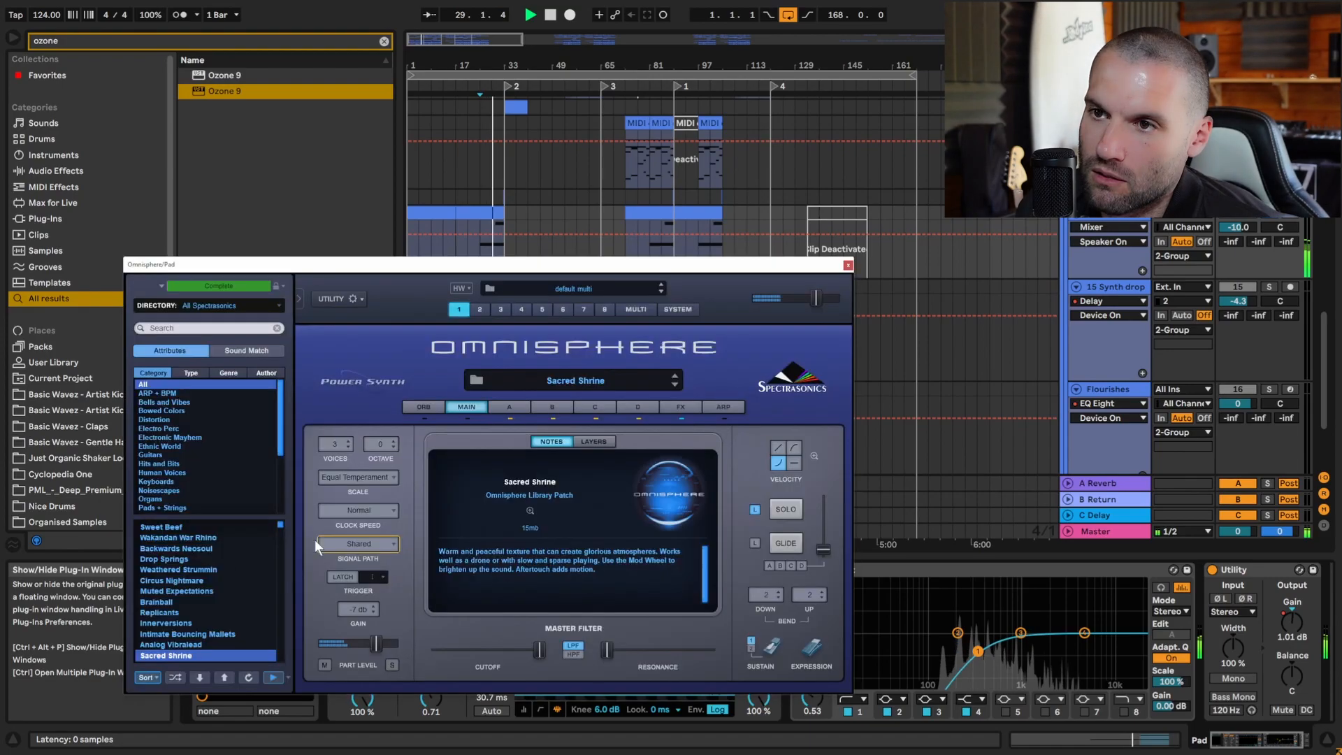
key("space")
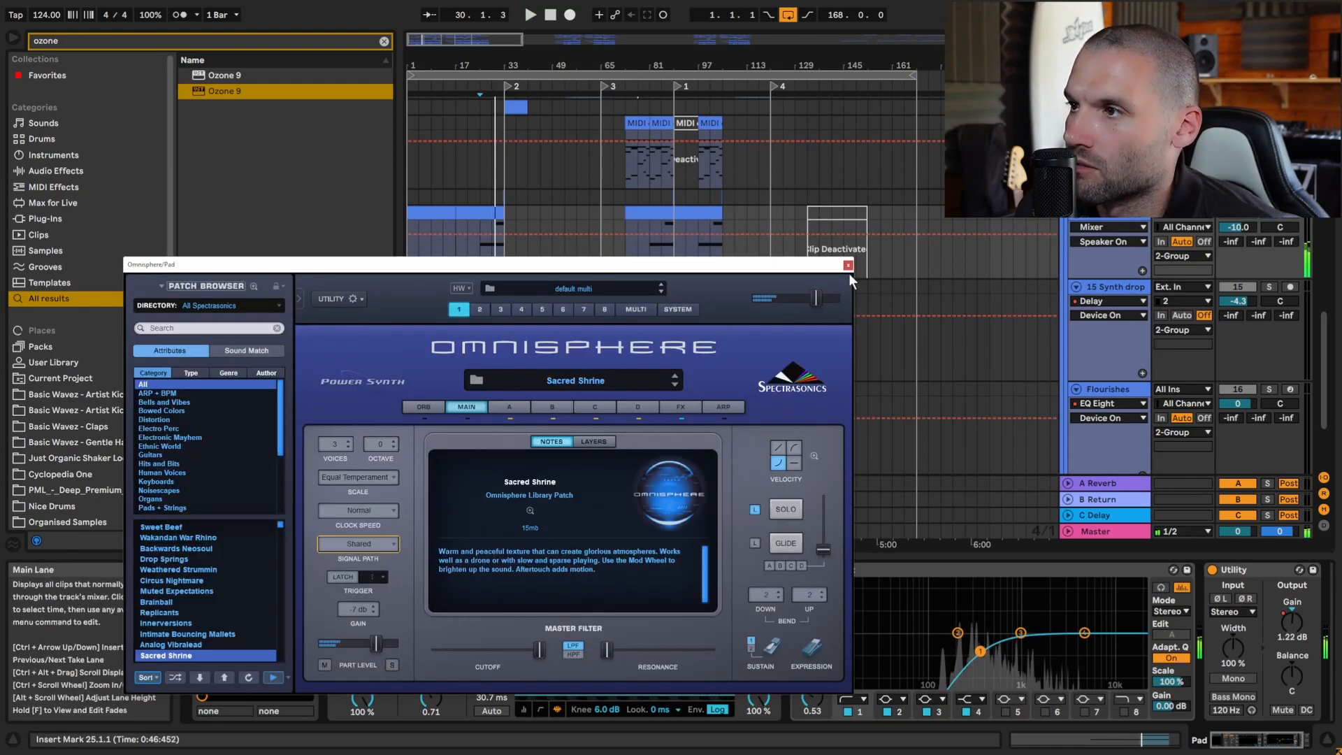
left_click(848, 265)
- Unfold and solo the Noise FX group and play the 18 Operator clip at bar 49
scroll(574, 335, "down", 3)
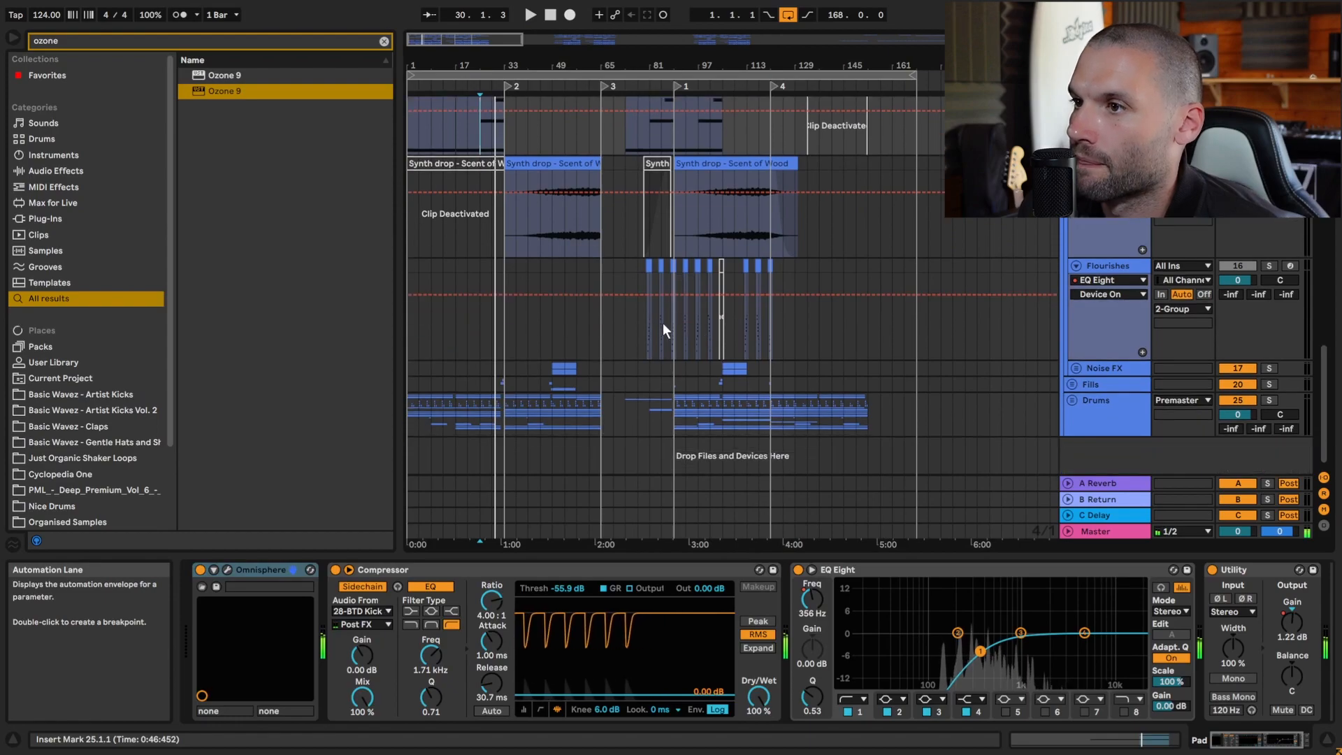
scroll(719, 362, "up", 6)
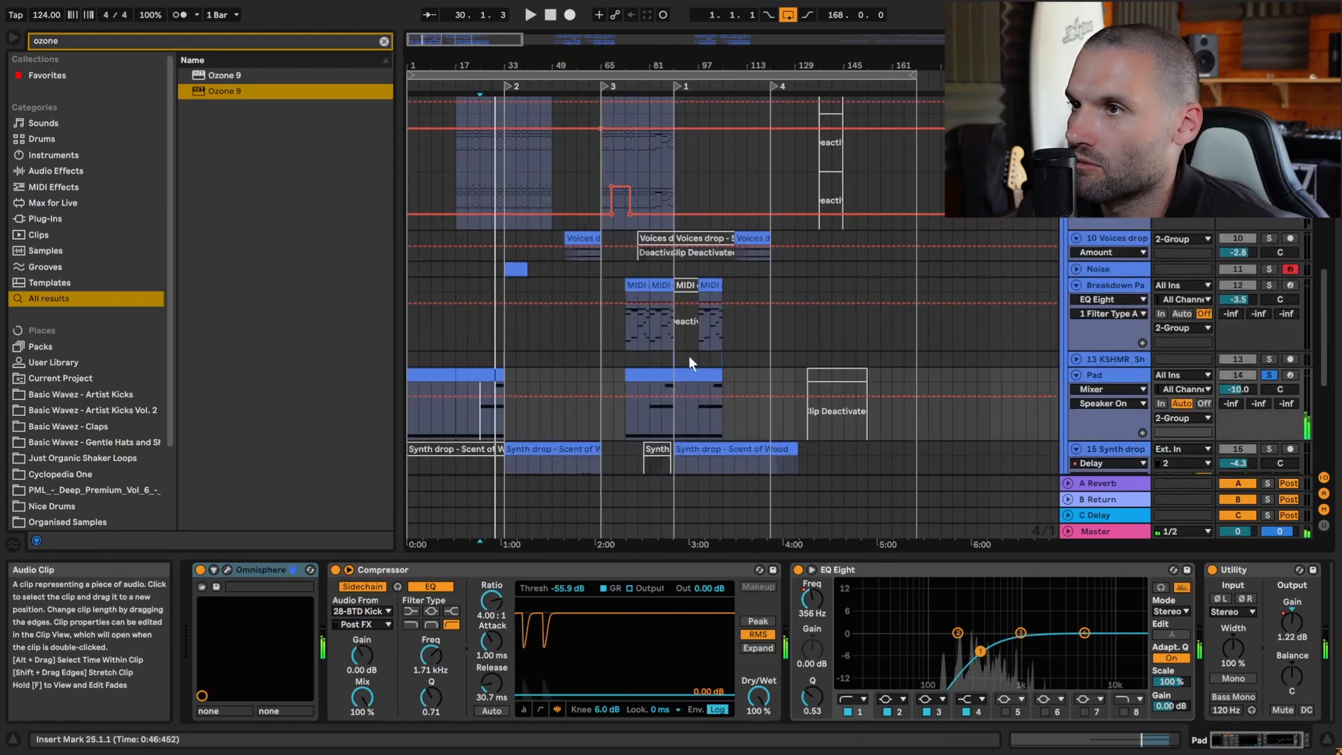
scroll(685, 336, "down", 6)
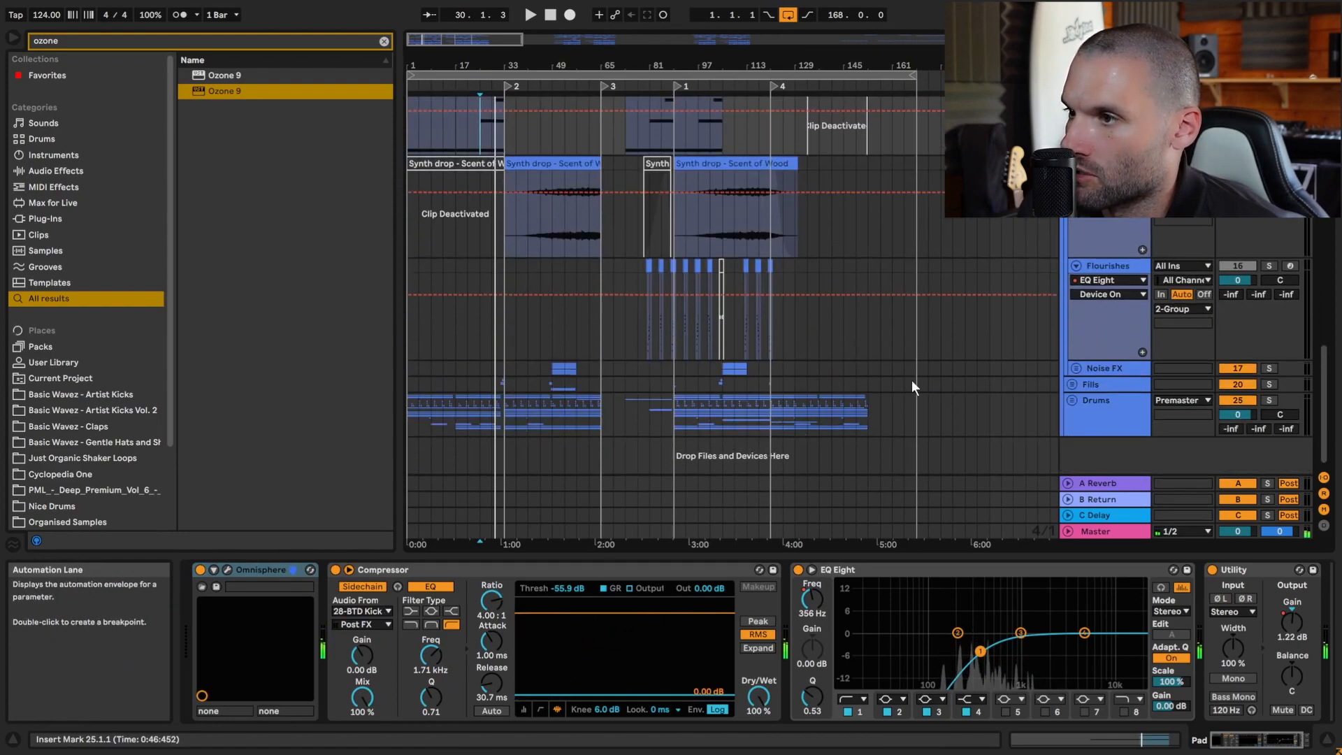
left_click(1077, 368)
scroll(681, 318, "down", 3)
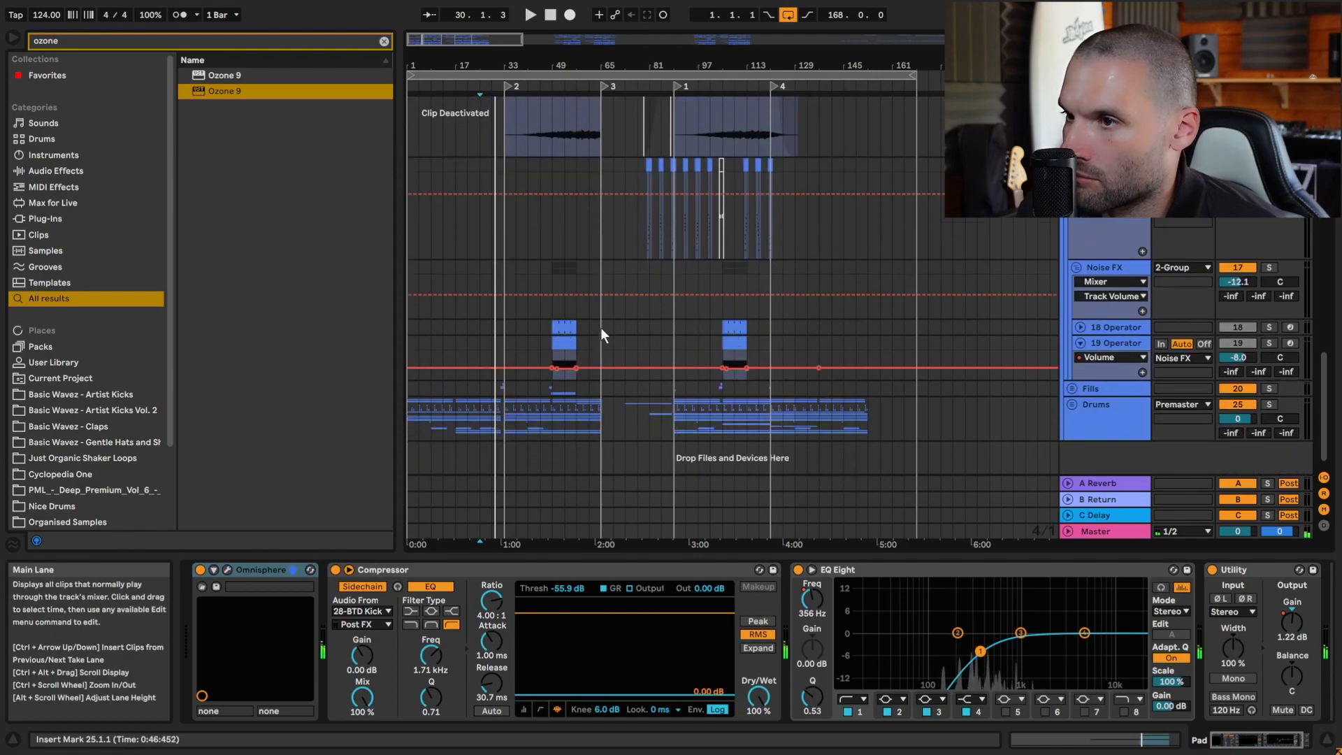
left_click(559, 322)
key("space")
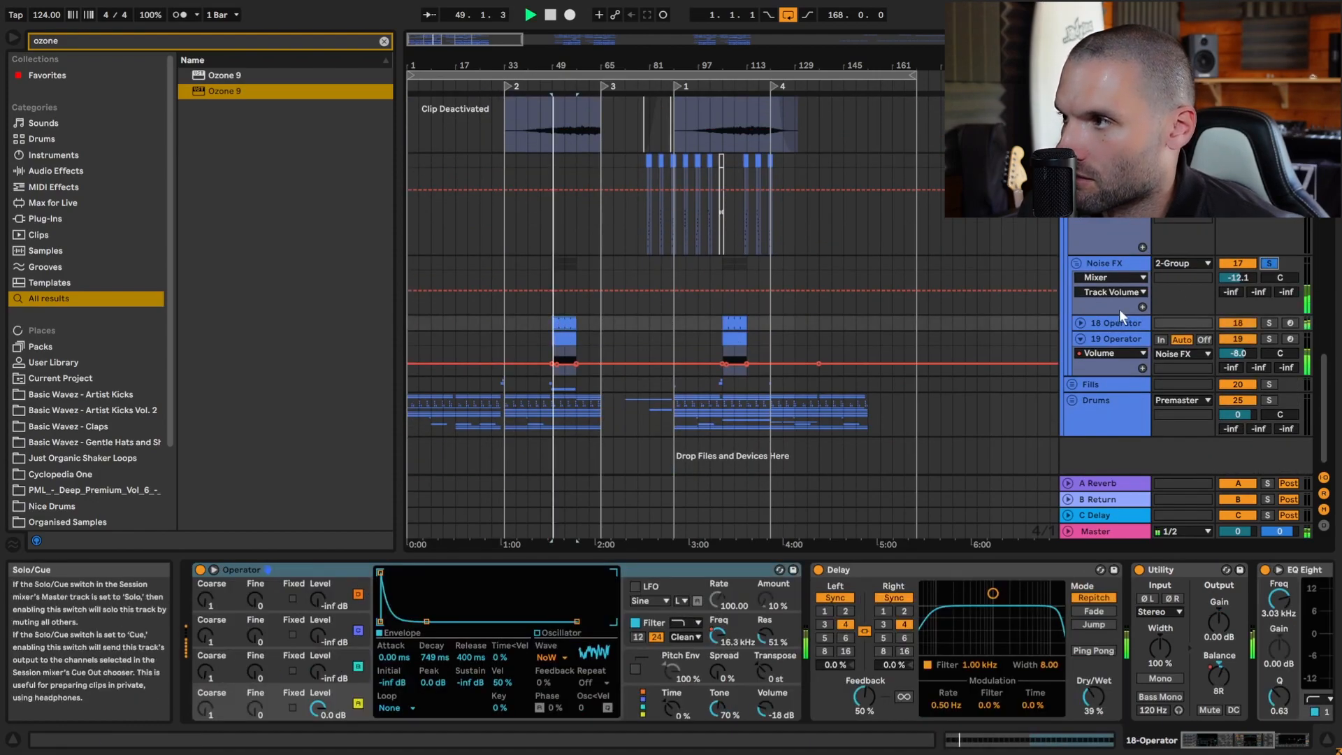
scroll(689, 203, "up", 2)
scroll(706, 237, "up", 3)
scroll(862, 387, "down", 5)
key("space")
- Unfold the 18 Operator track and show its Filter Freq automation and the Utility's Balance automation at bars 49 to 57
left_click(1081, 323)
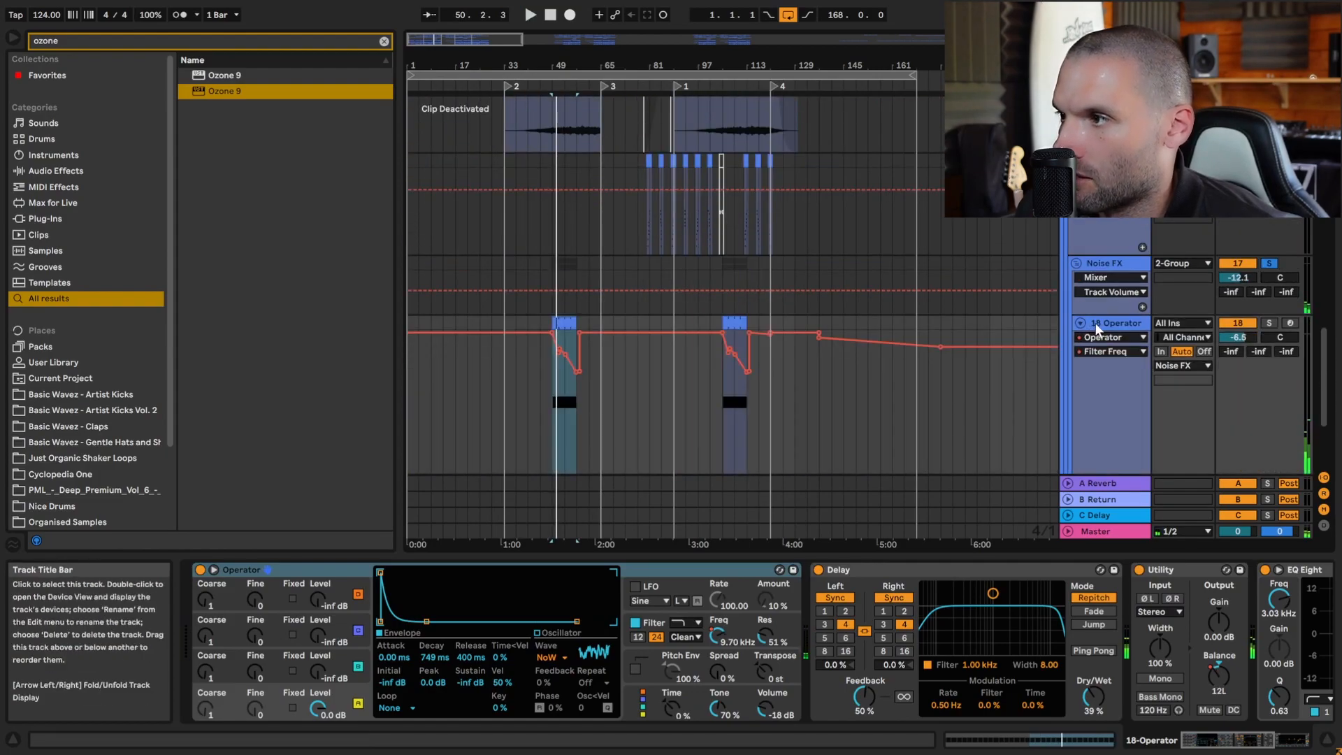
left_click_drag(550, 67, 594, 176)
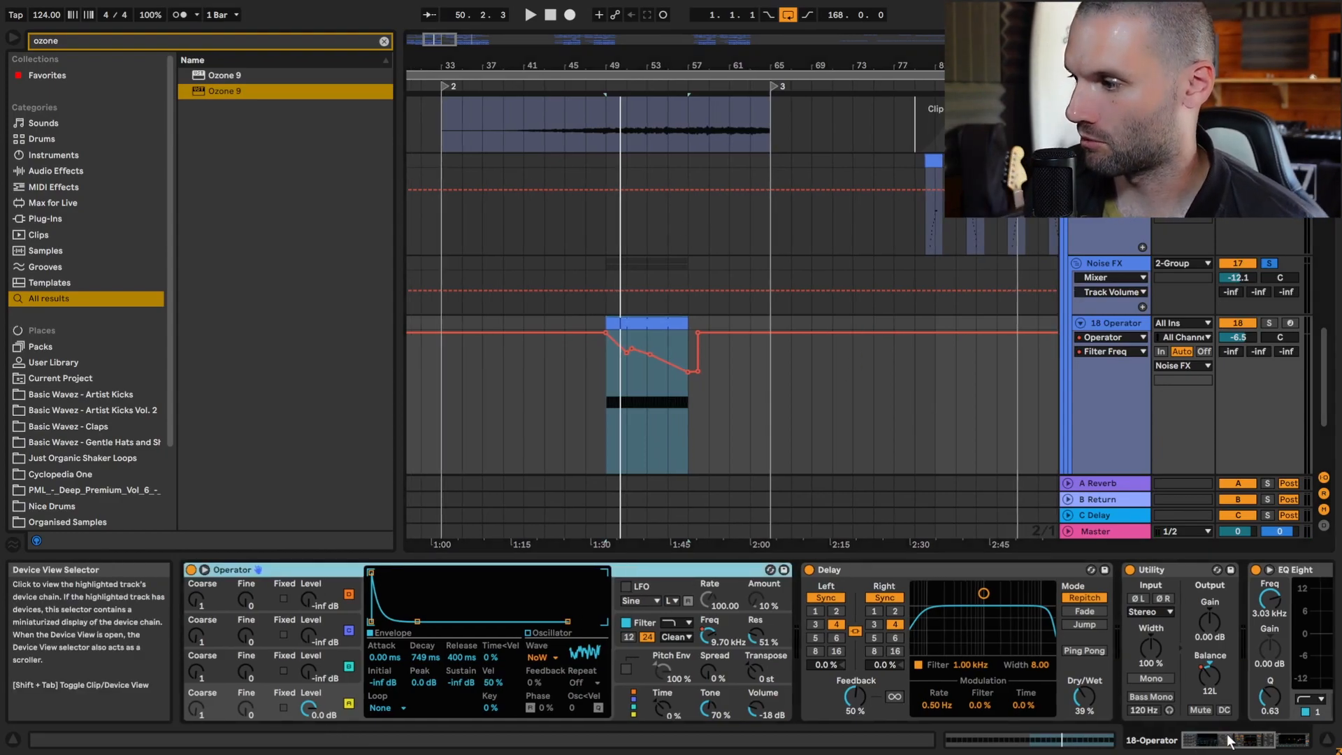
left_click(1294, 734)
left_click_drag(1294, 727, 940, 721)
mouse_move(1224, 743)
left_mouse_down()
mouse_move(1312, 744)
mouse_move(1228, 746)
left_mouse_up()
left_click(1189, 675)
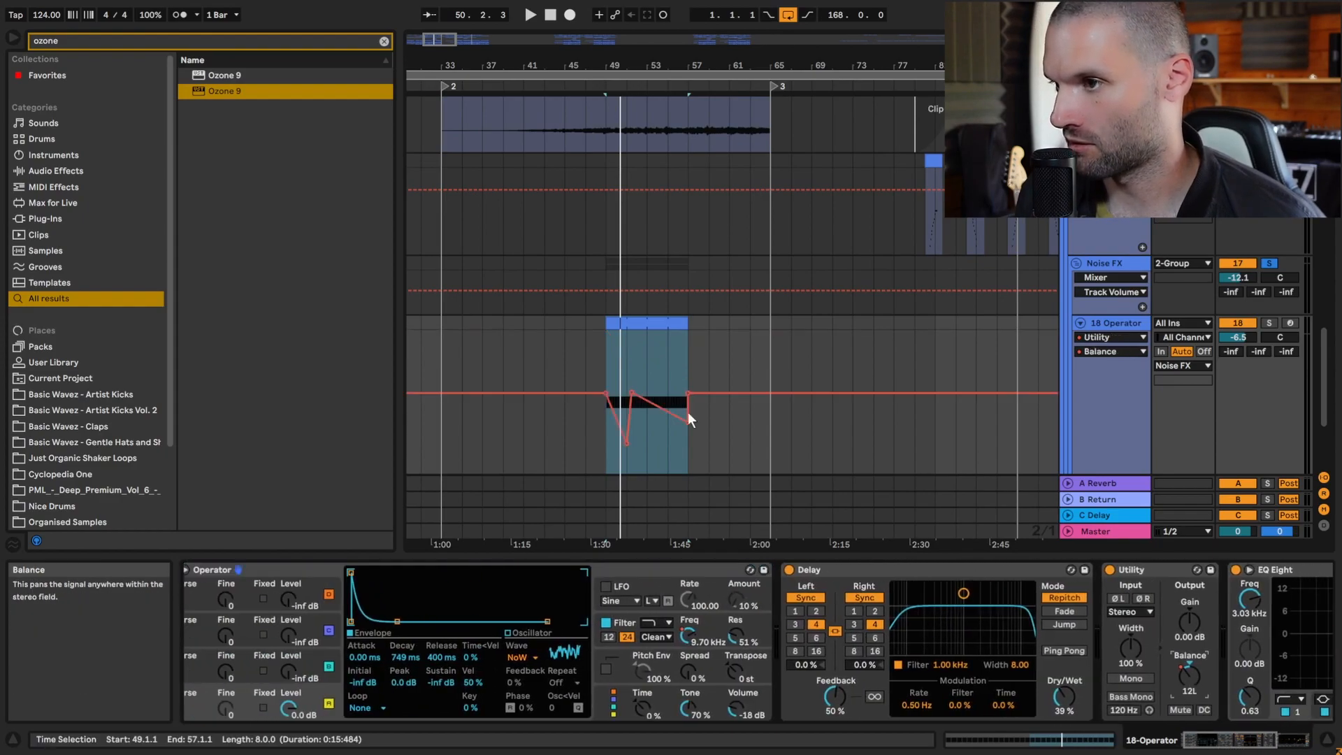
- Open the notes of the 18 Operator clip at bar 49, play it and return to the track's devices
left_click(606, 361)
scroll(1011, 377, "down", 3)
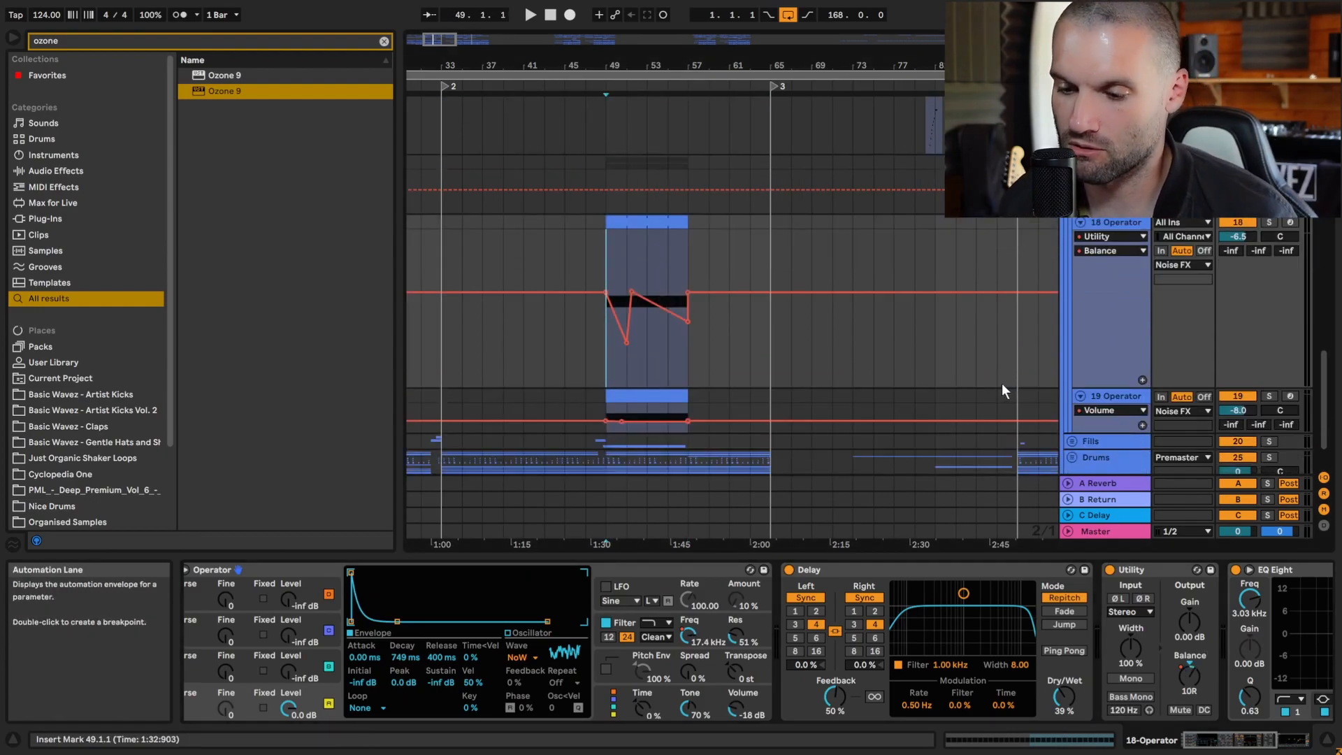
scroll(902, 353, "down", 1)
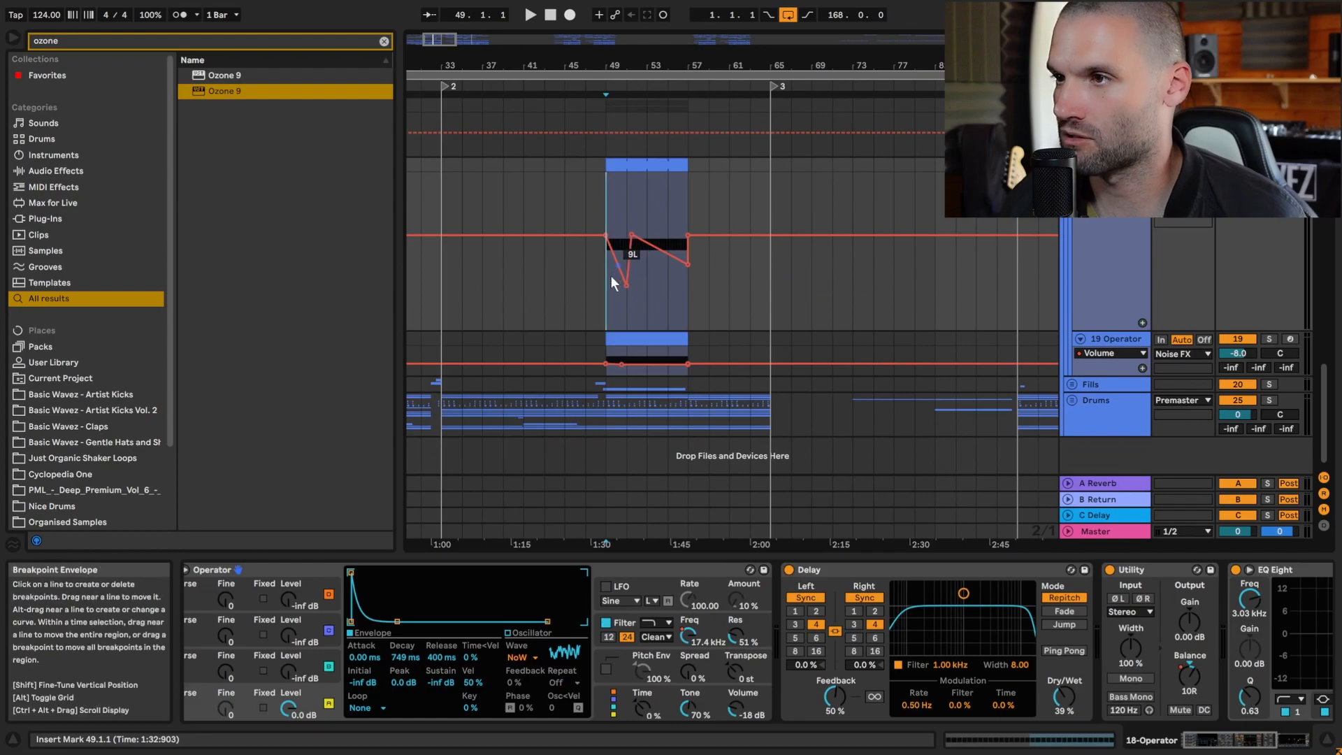
double_click(638, 164)
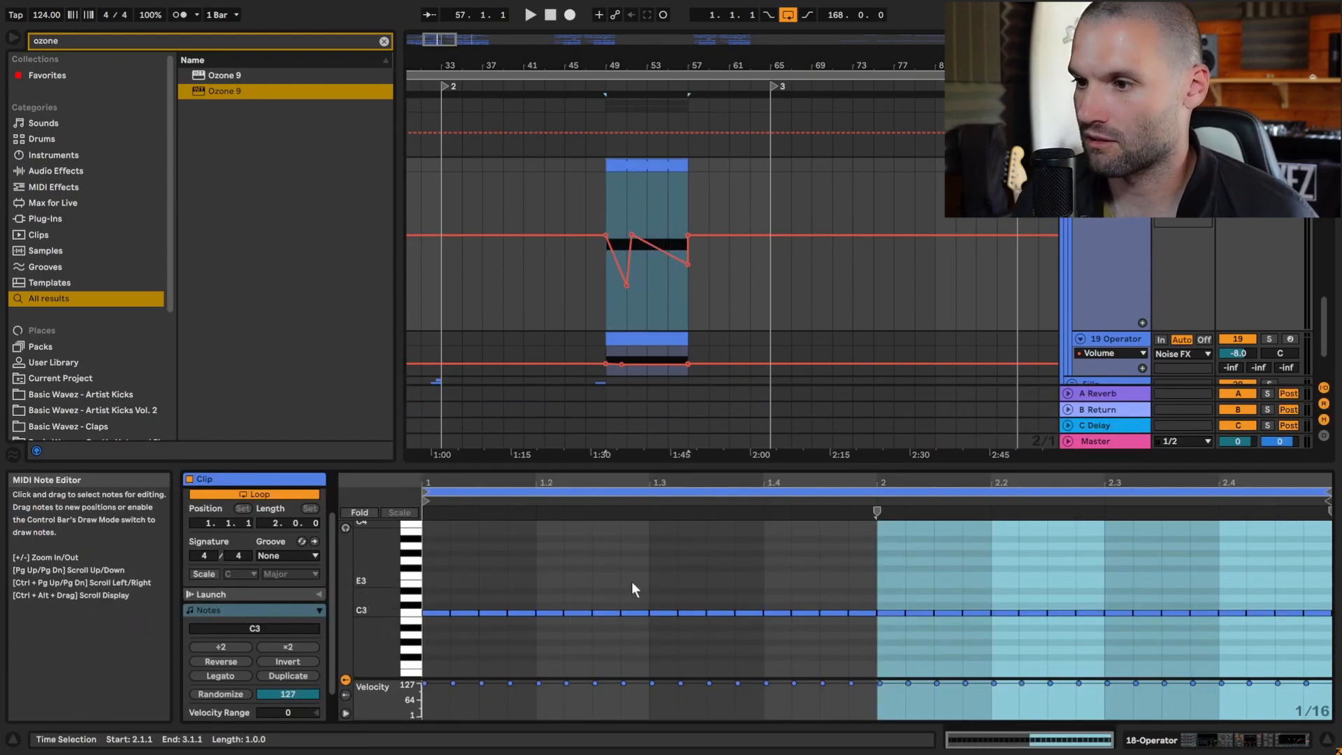
key("space")
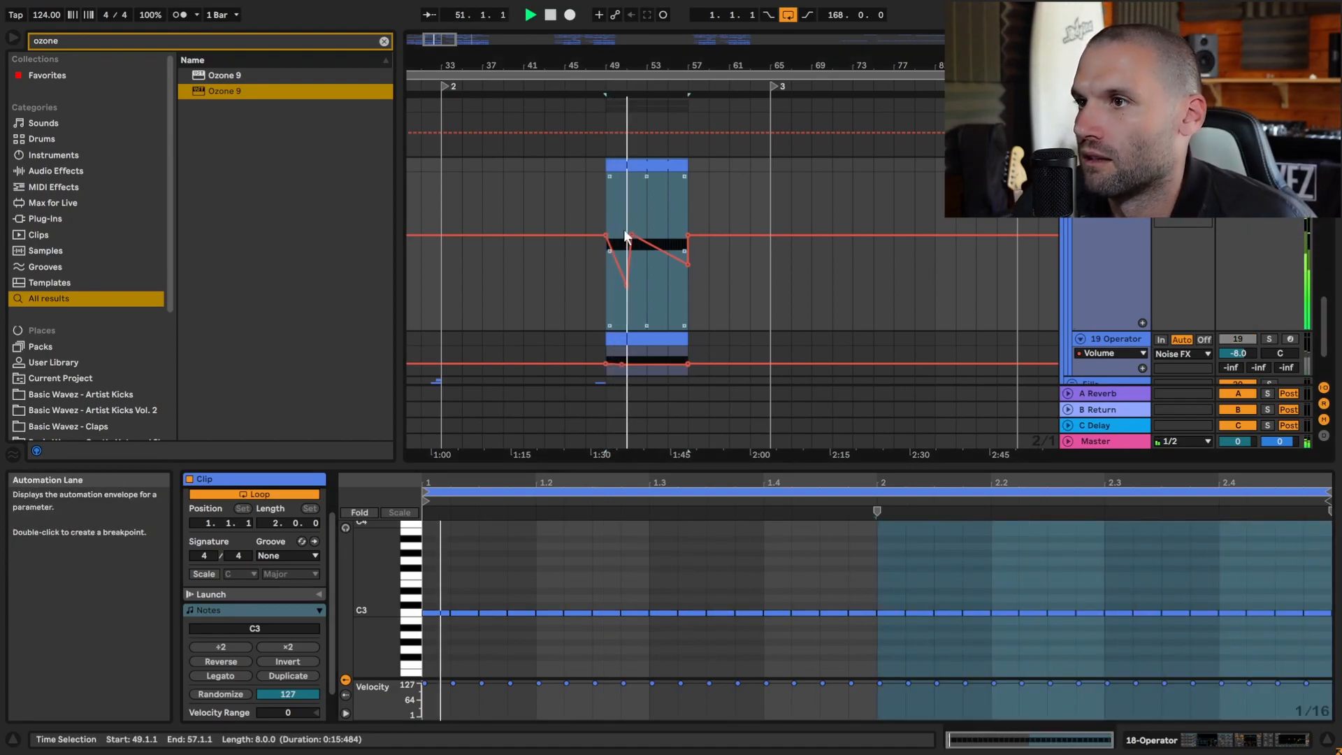
double_click(1108, 283)
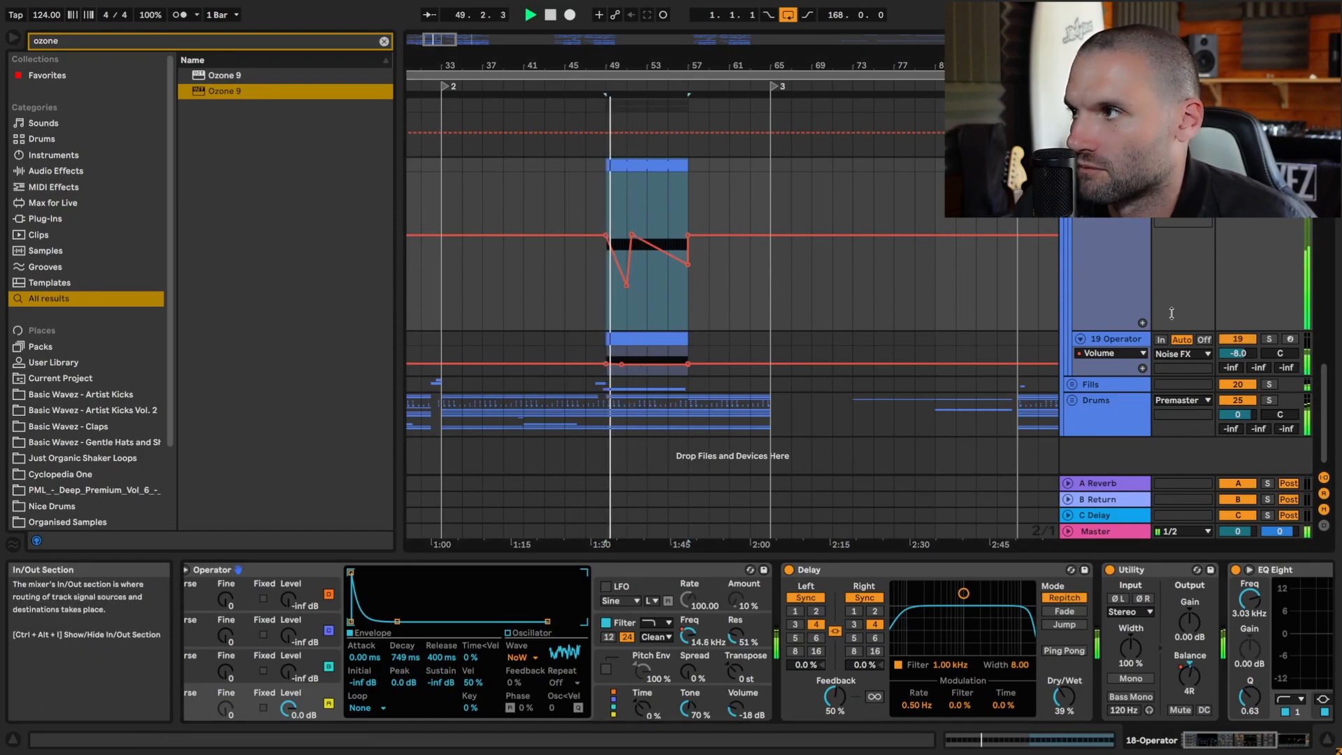
- Solo the 19 Operator track and play it while showing its Operator and Auto Filter devices
left_click(1269, 337)
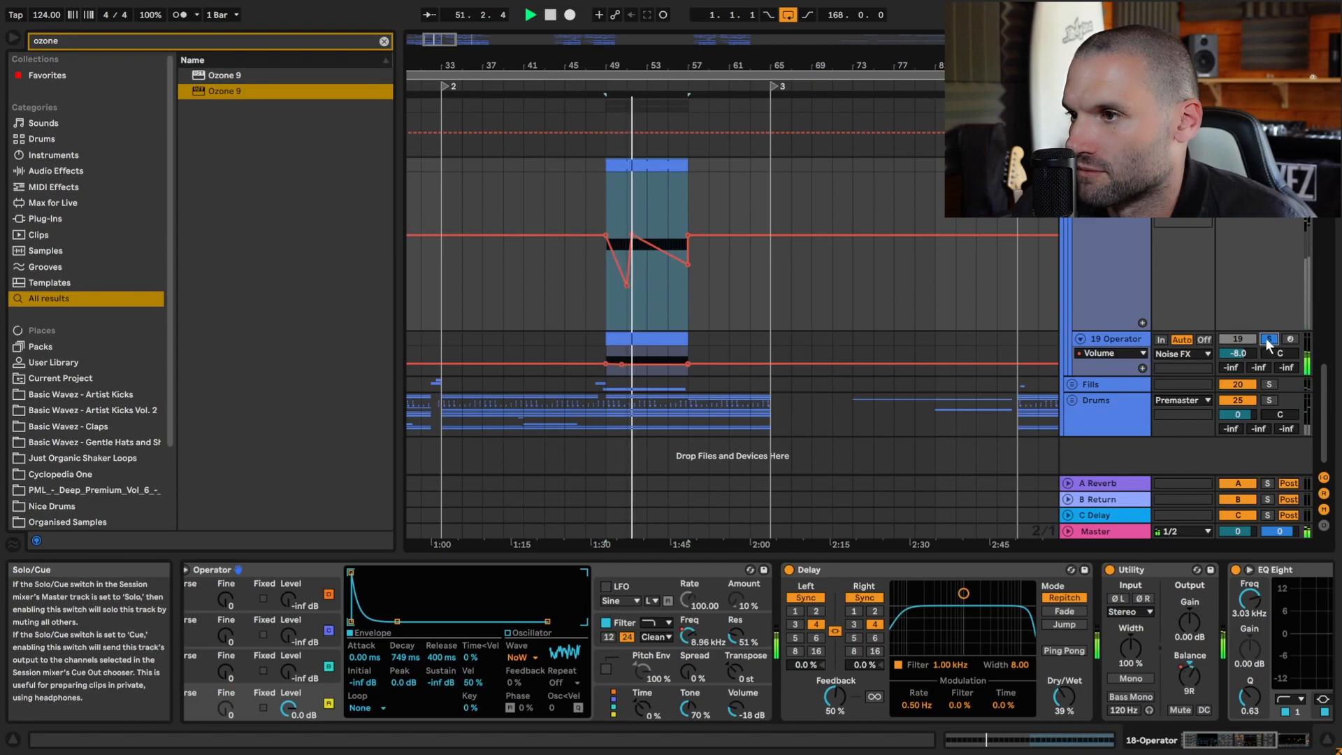
left_click(1118, 334)
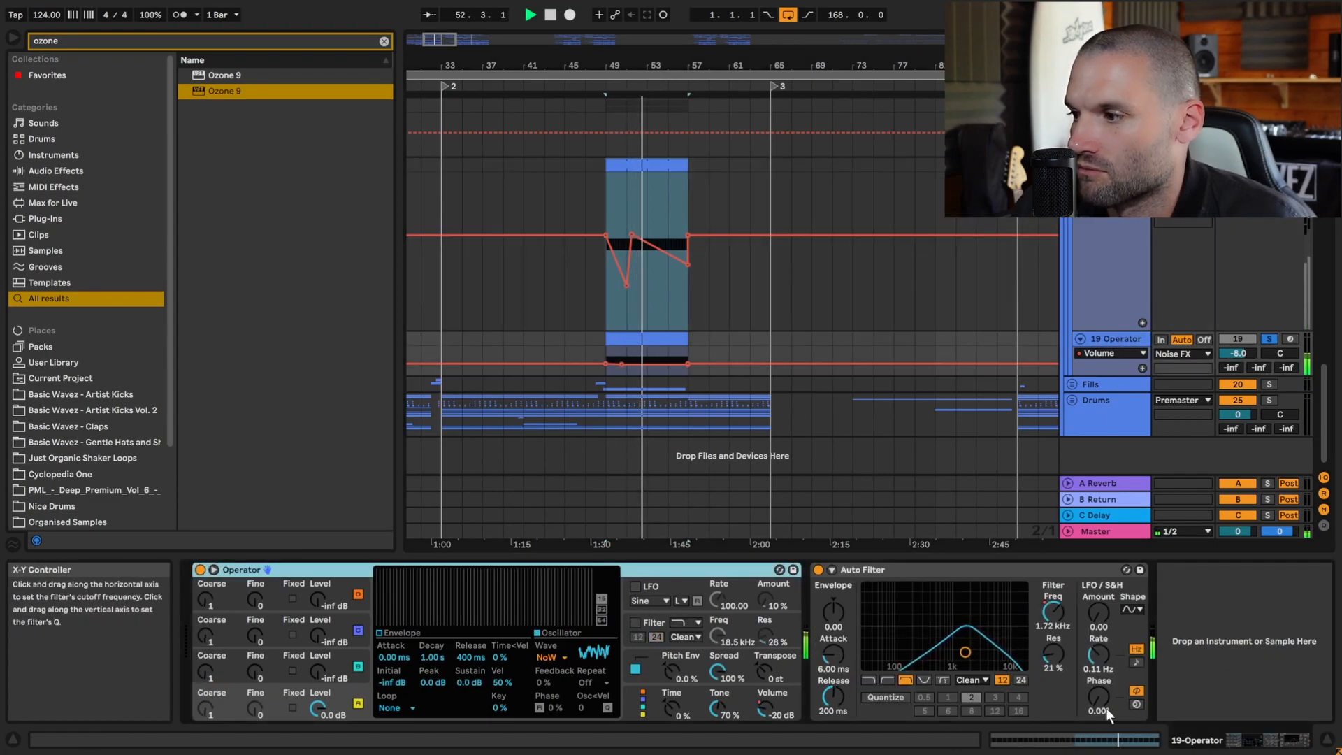
left_click(928, 574)
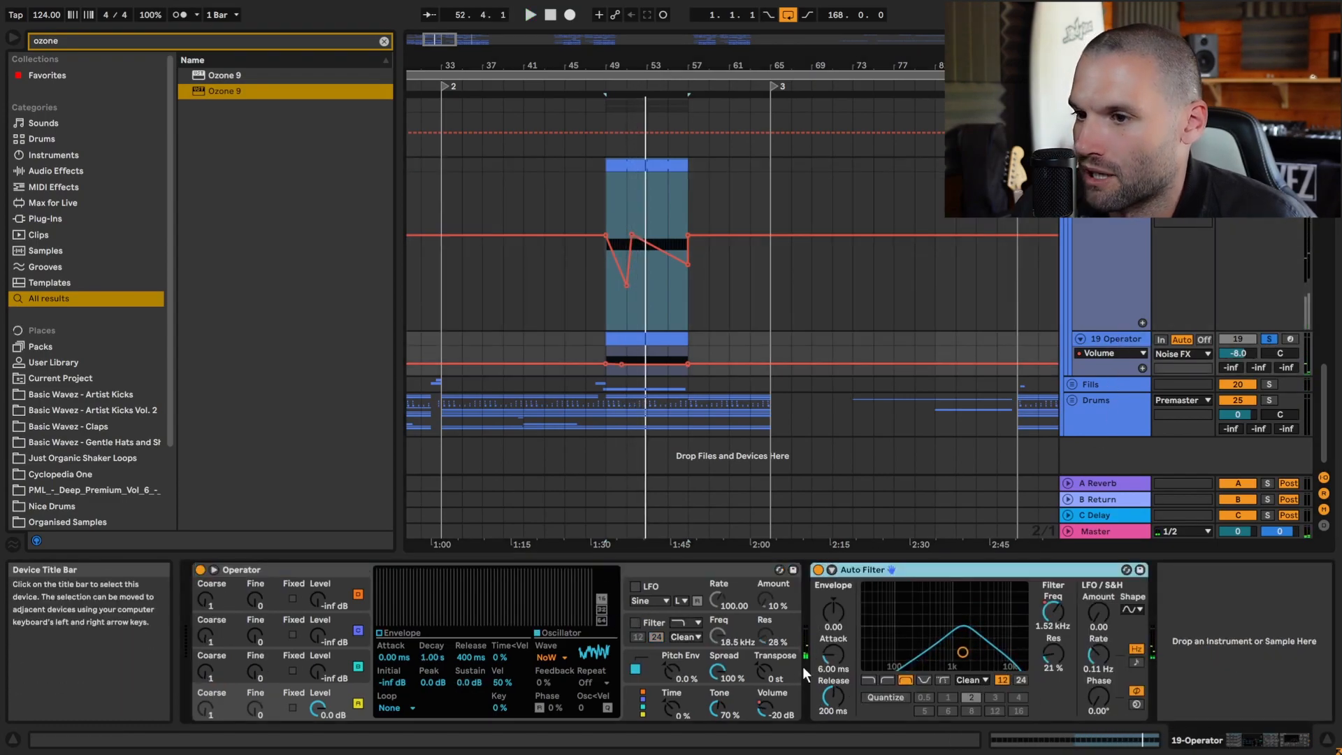
key("space")
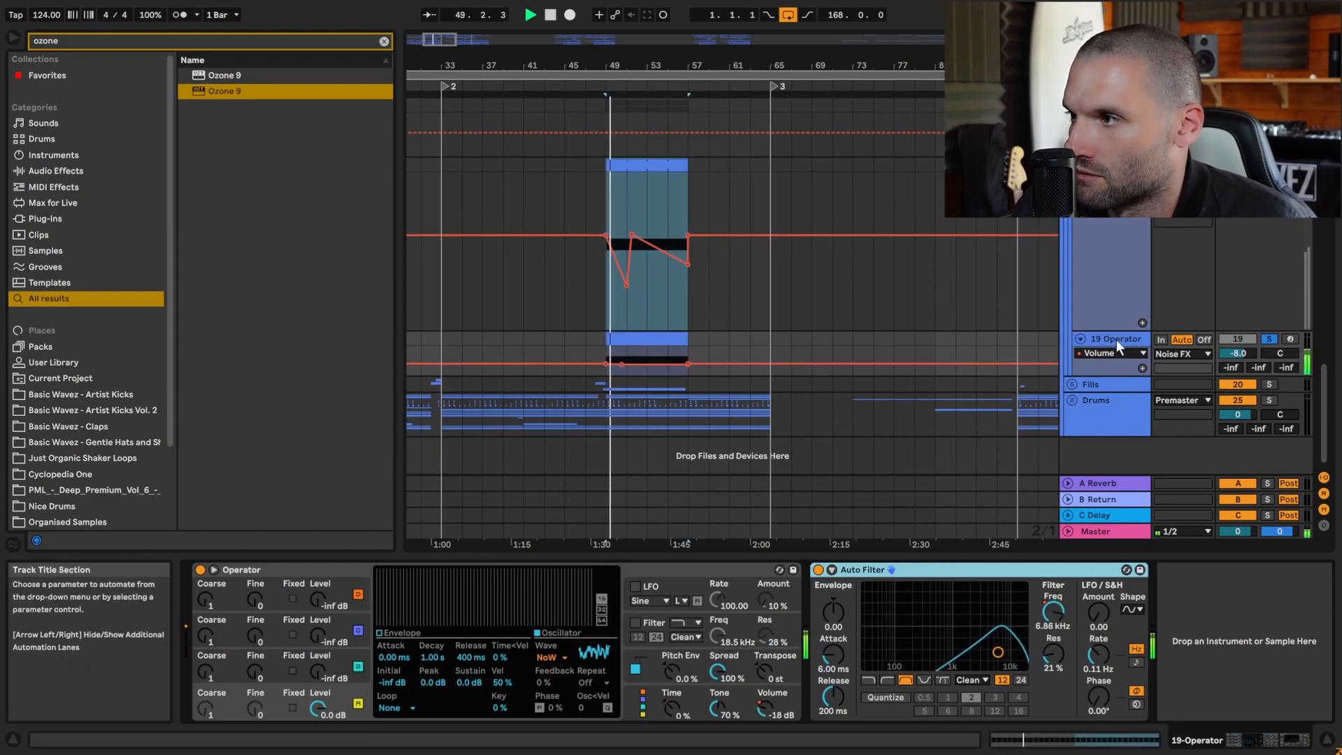
- Fold the Noise FX group, then solo the Noise track and play its clip at bar 33
scroll(1096, 300, "up", 4)
key("space")
left_click(1079, 255)
left_click(1076, 256)
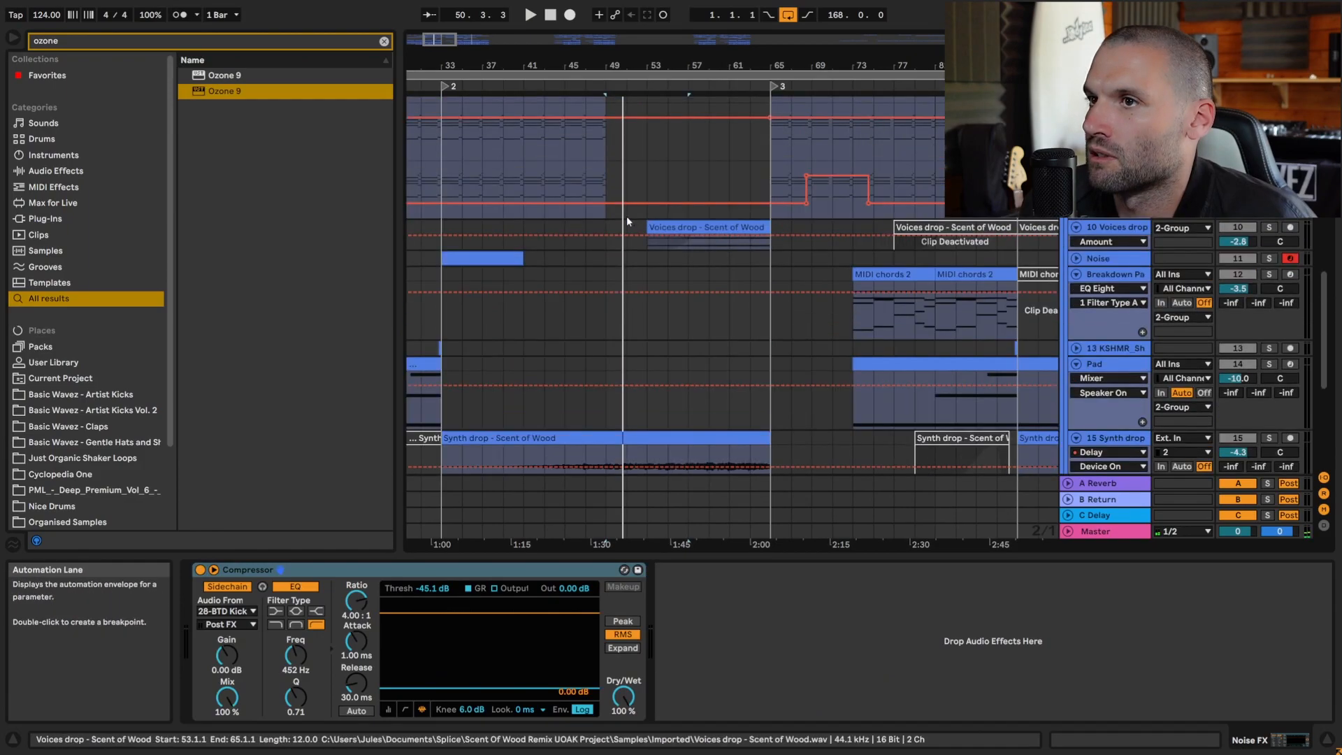
left_click(483, 291)
left_click(1269, 292)
key("space")
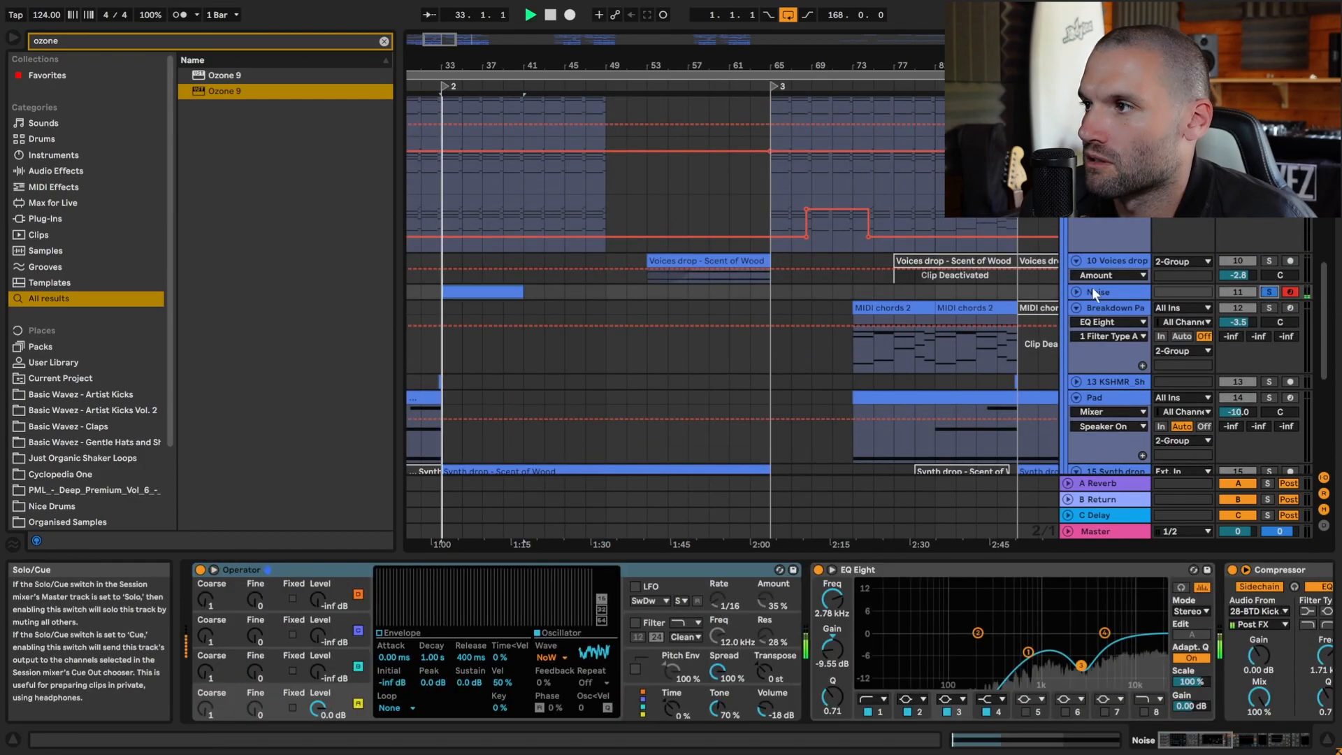
- Unfold the Noise track and play it while viewing its device chain and the ValhallaShimmer settings
left_click(1076, 291)
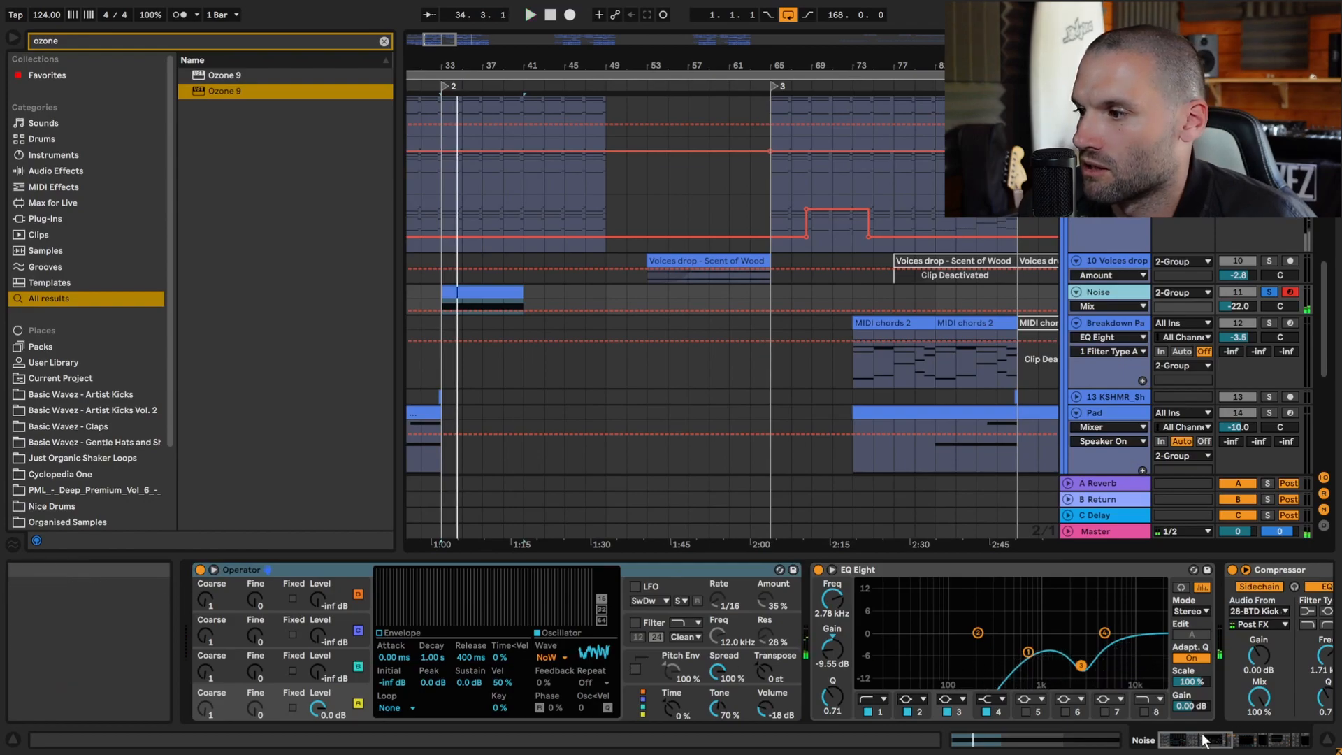
scroll(858, 675, "right", 5)
key("space")
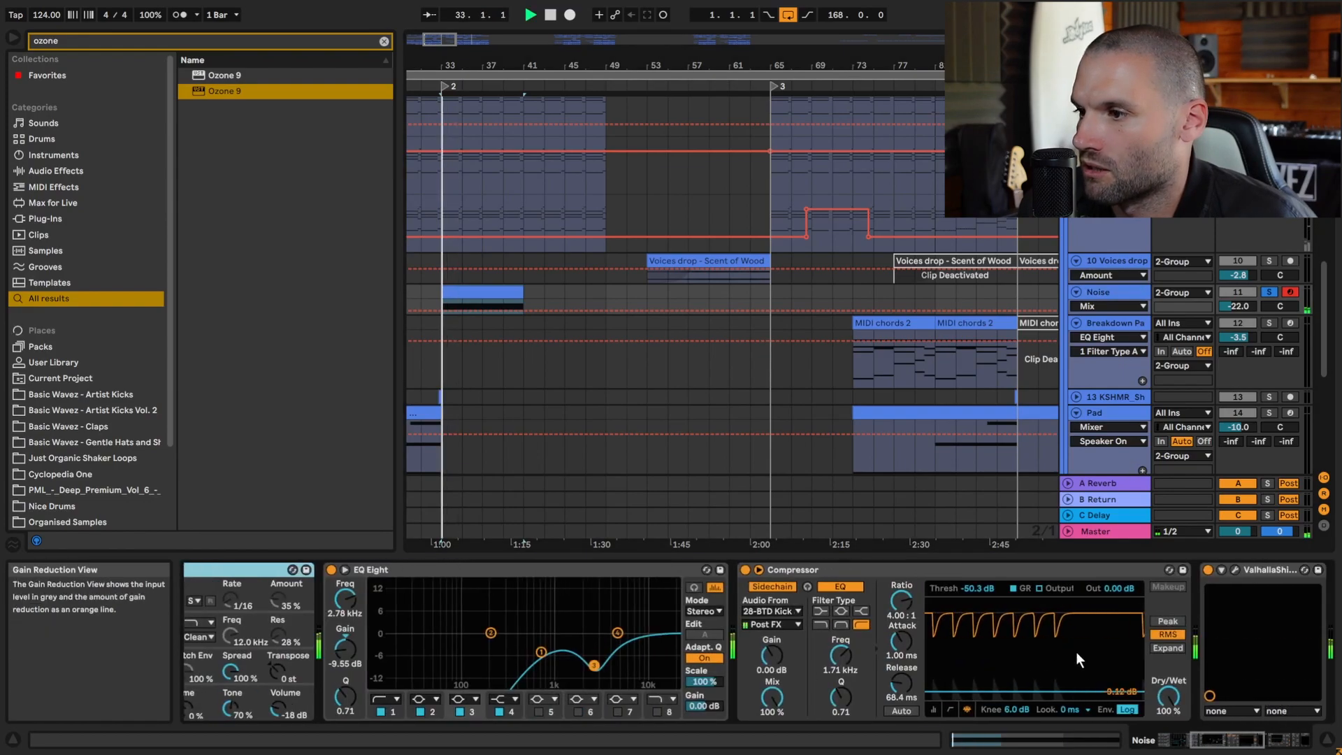
left_click(1235, 569)
left_click(1277, 739)
left_click_drag(1276, 740, 1291, 737)
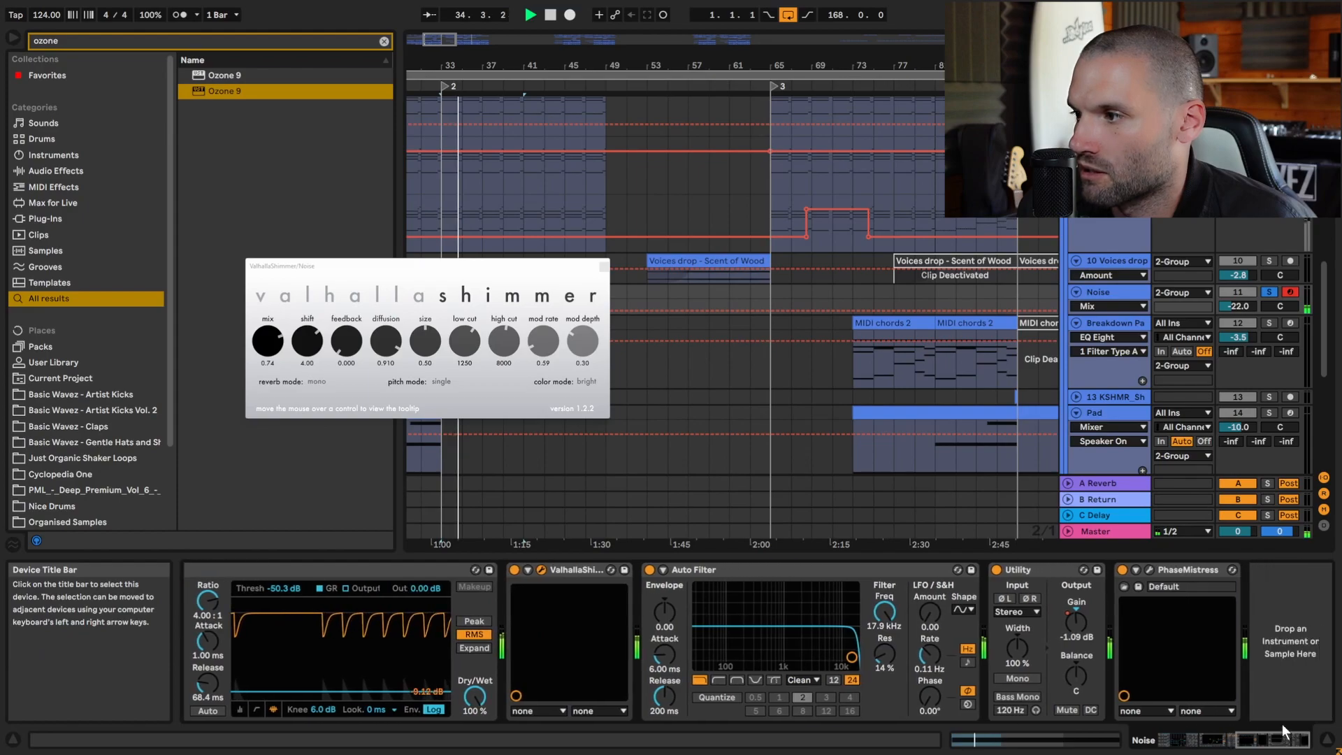
- Show the Noise track's PhaseMistress settings, close both plug-in windows and stop playback
left_click(1149, 569)
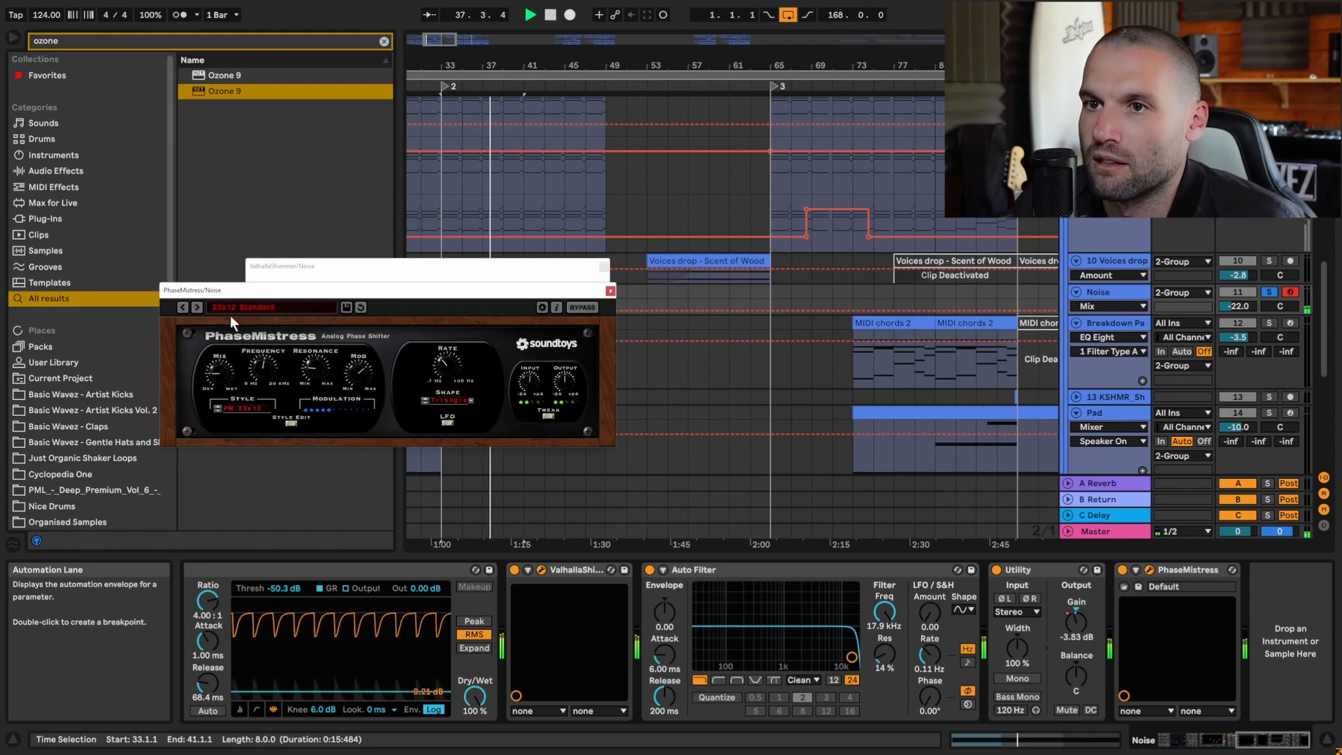
left_click(610, 290)
left_click(604, 267)
key("space")
- Unfold the Fills group and focus the arrangement on its clips just before bar 33
scroll(1109, 294, "down", 10)
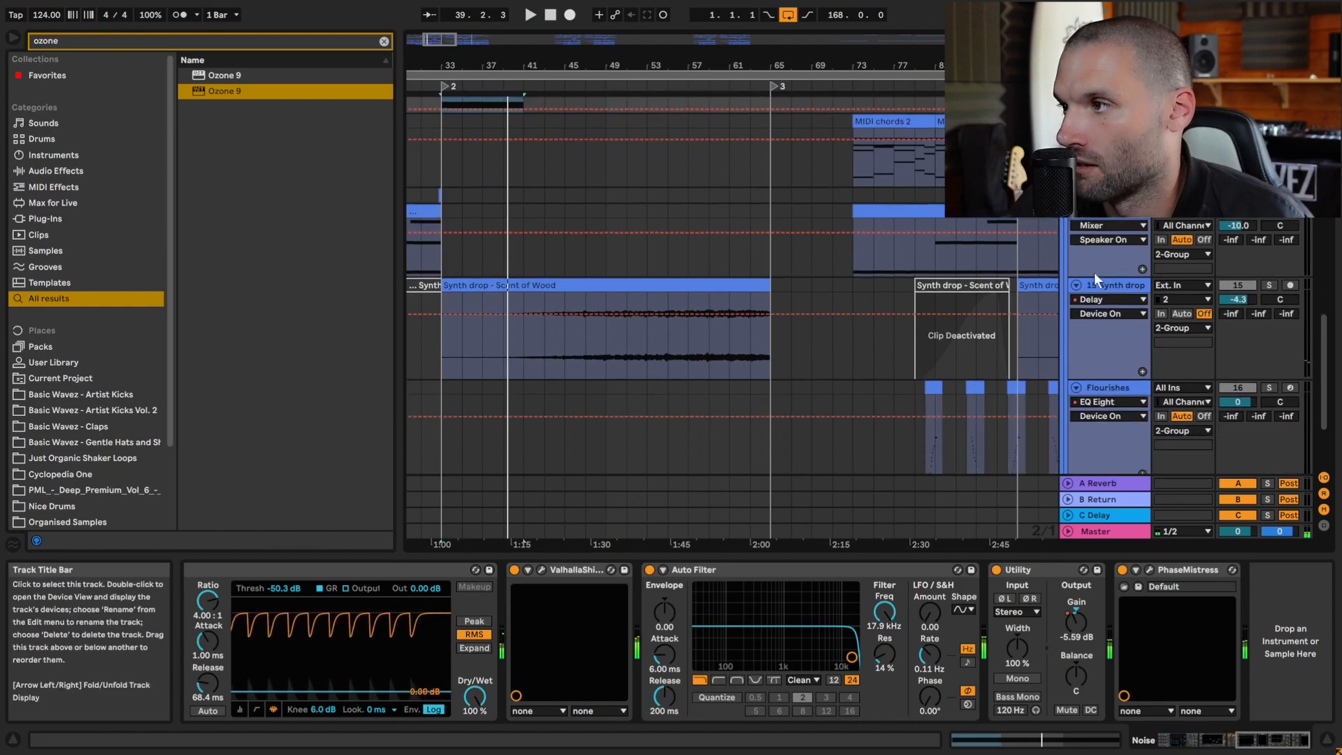
left_click(1073, 383)
scroll(610, 304, "down", 4)
left_click_drag(441, 41, 423, 63)
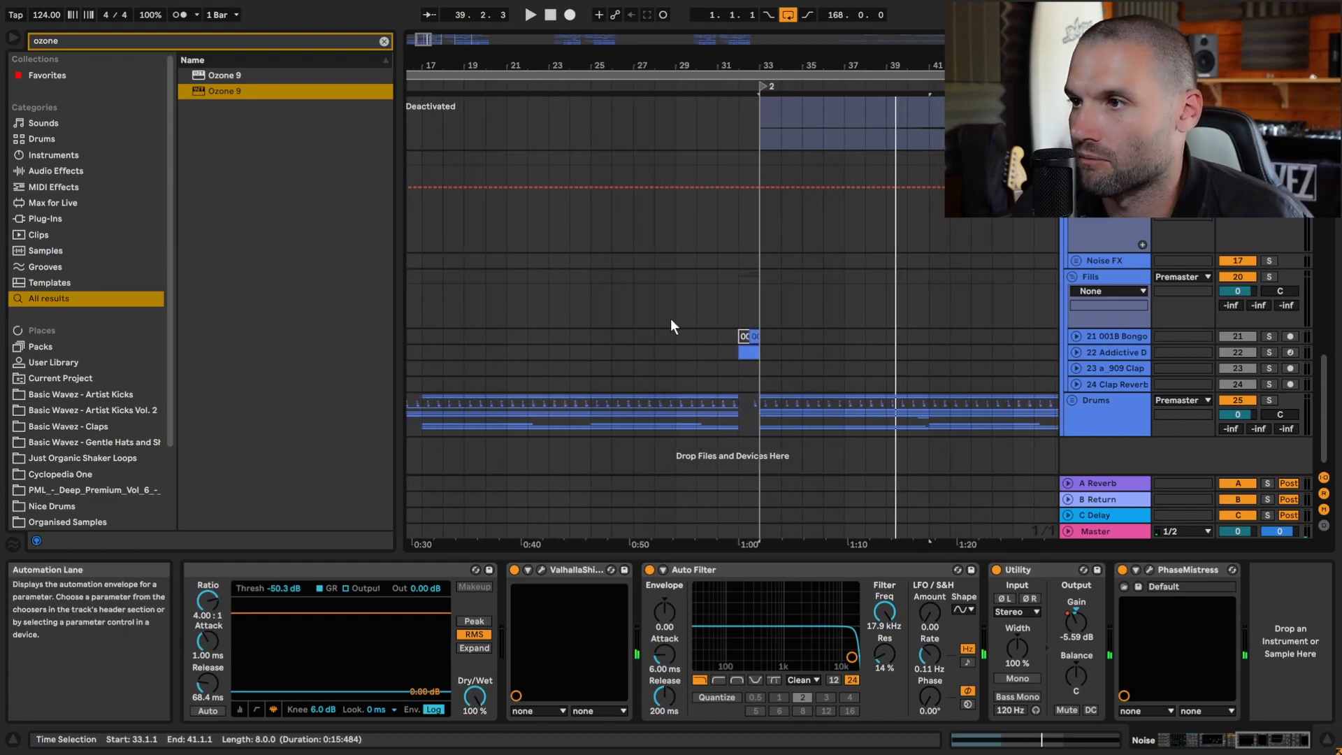
- Play the Fills group from bar 32 in solo, and play the same passage with the full mix
left_click(689, 324)
left_click(1270, 276)
left_click(739, 296)
key("space")
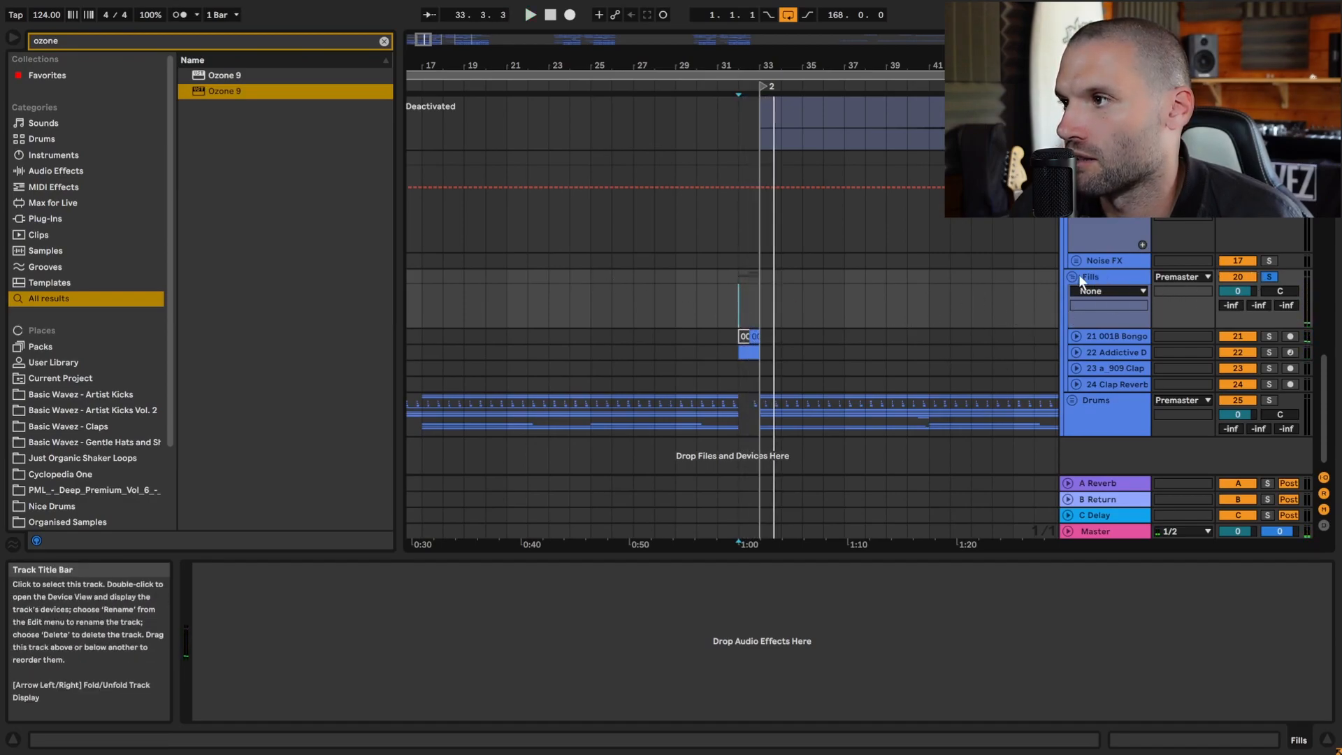
left_click(1271, 275)
key("space")
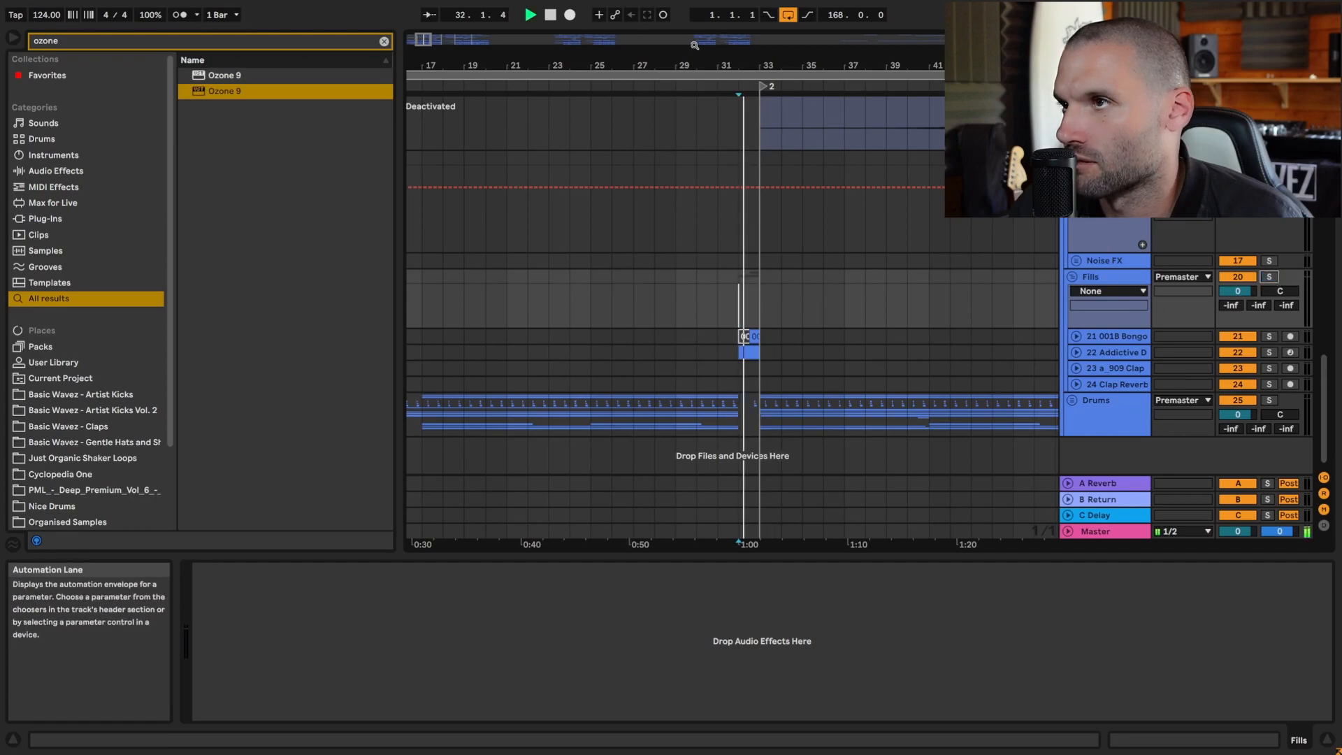
- Unfold the 001B Bongo fill track, solo it and play its active clip from 32.3.1
left_click_drag(423, 40, 424, 85)
left_click(1076, 332)
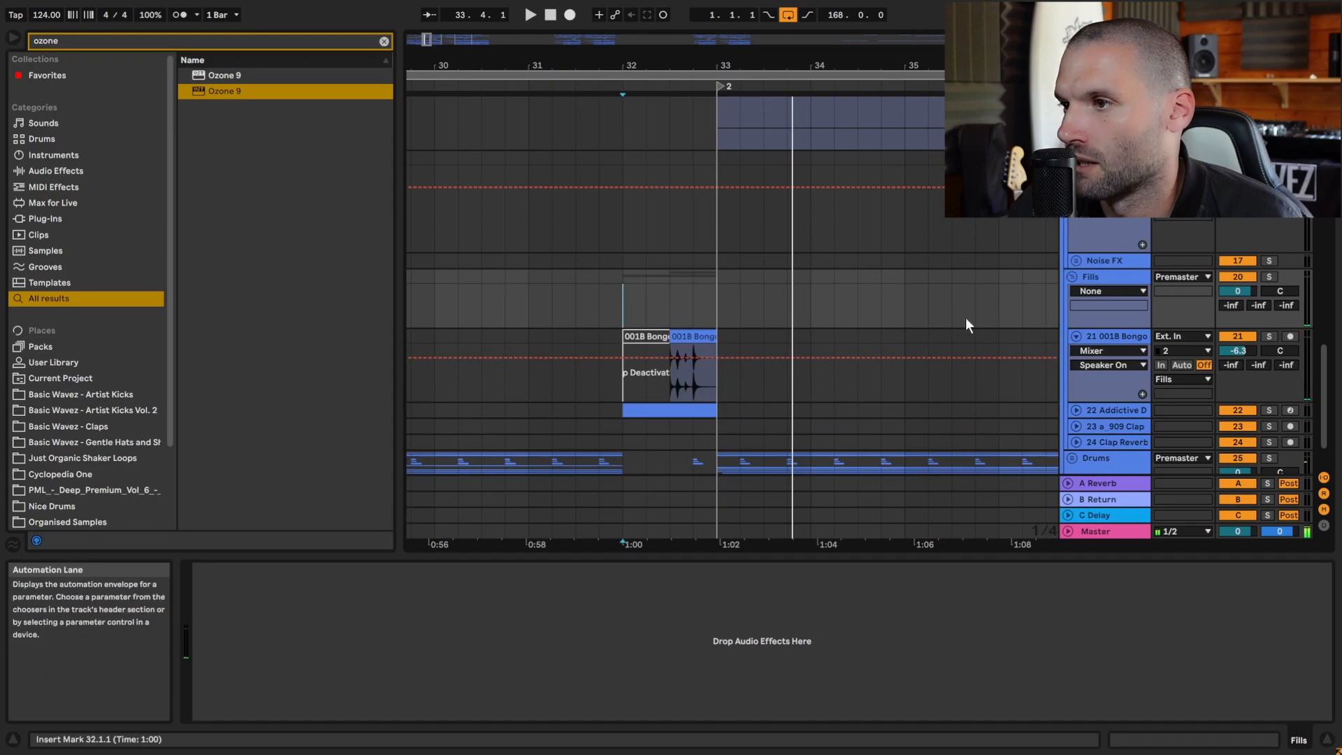
key("space")
left_click(669, 387)
left_click(1267, 337)
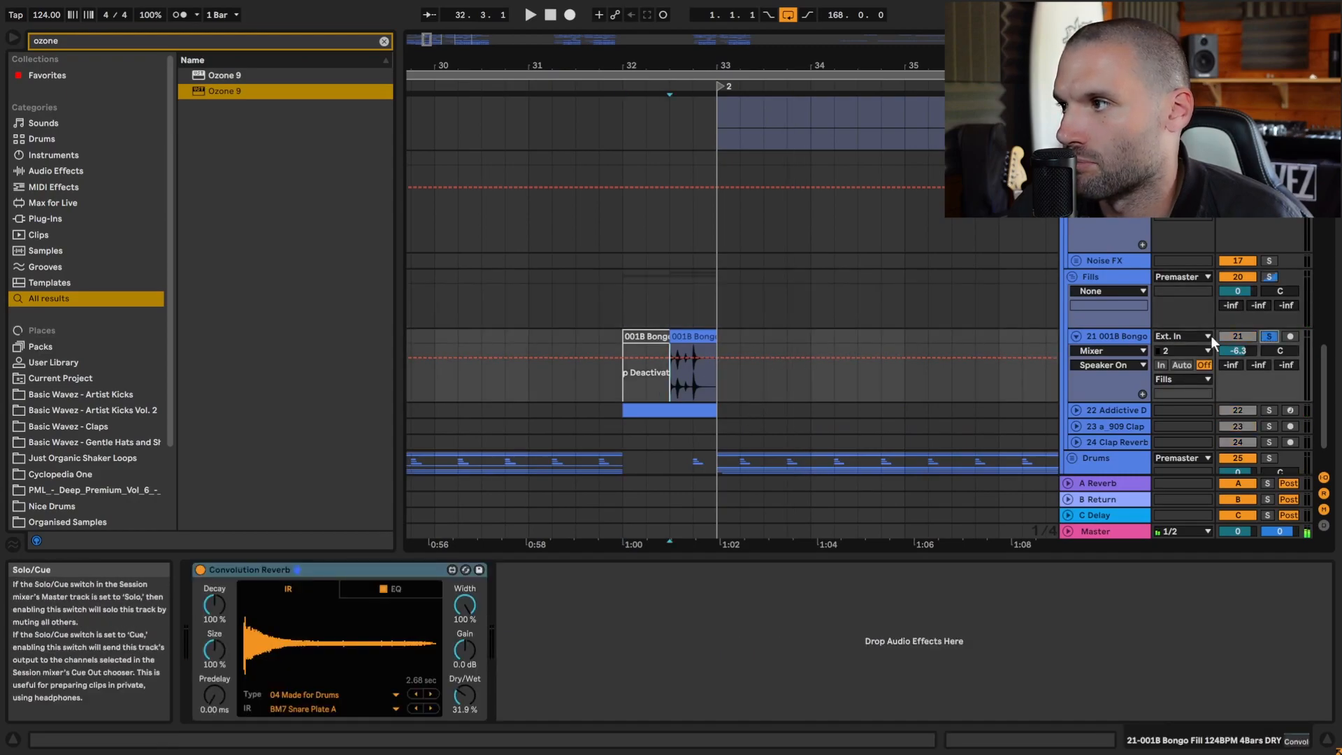
key("space")
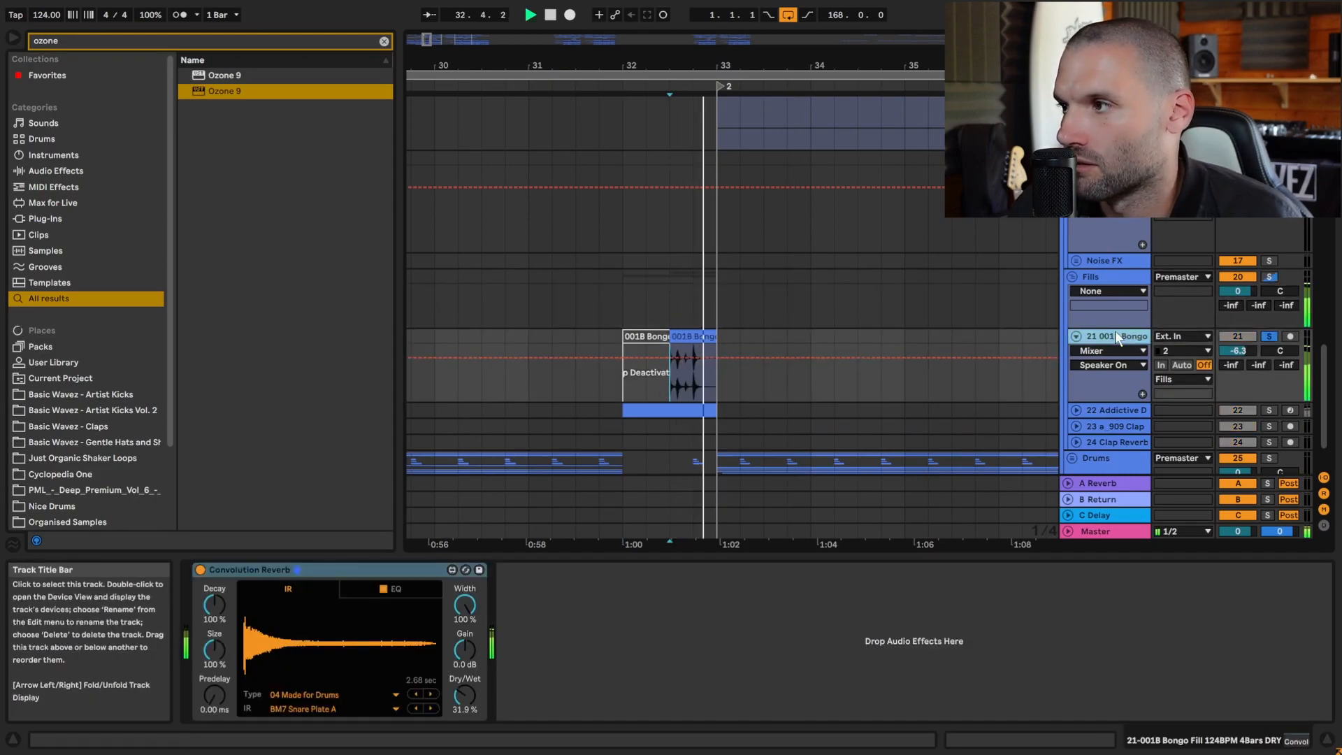
key("space")
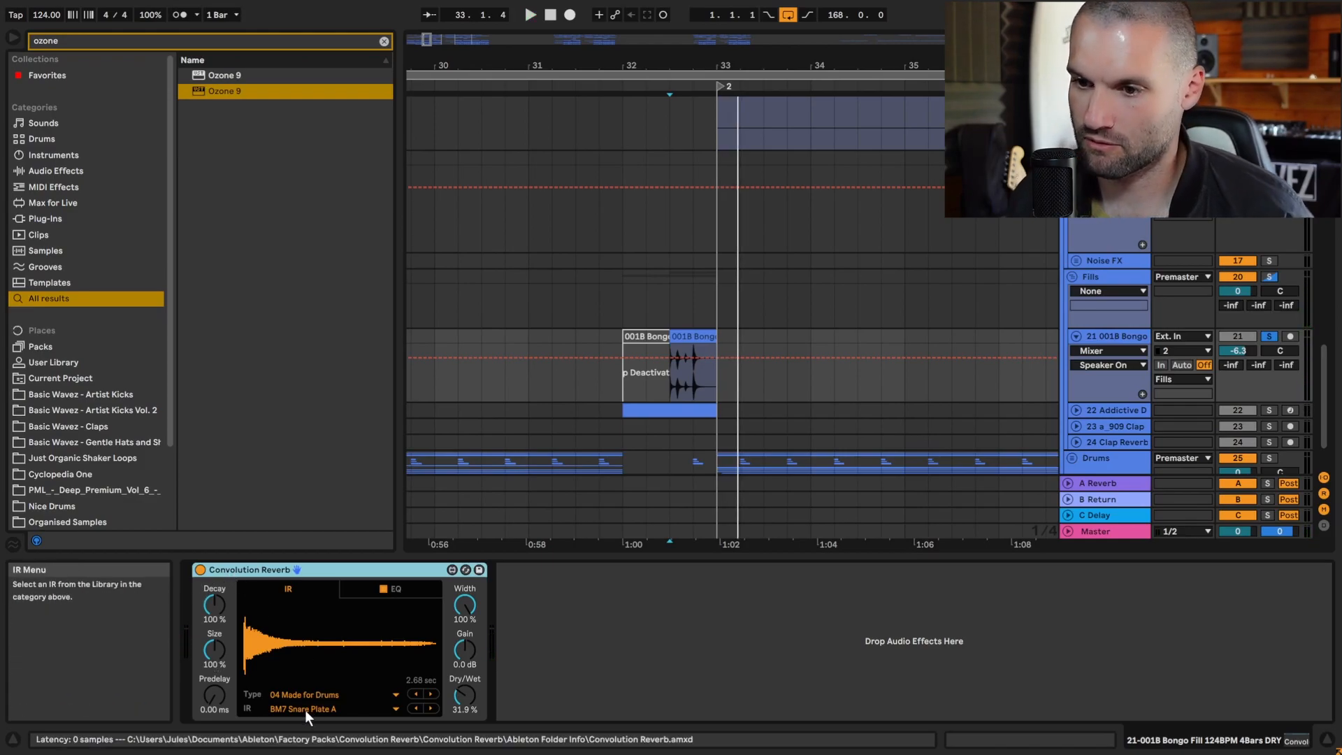
- Compare the bongo fill with its Convolution Reverb toggled, and open the active clip's sample waveform
left_click(201, 570)
key("space")
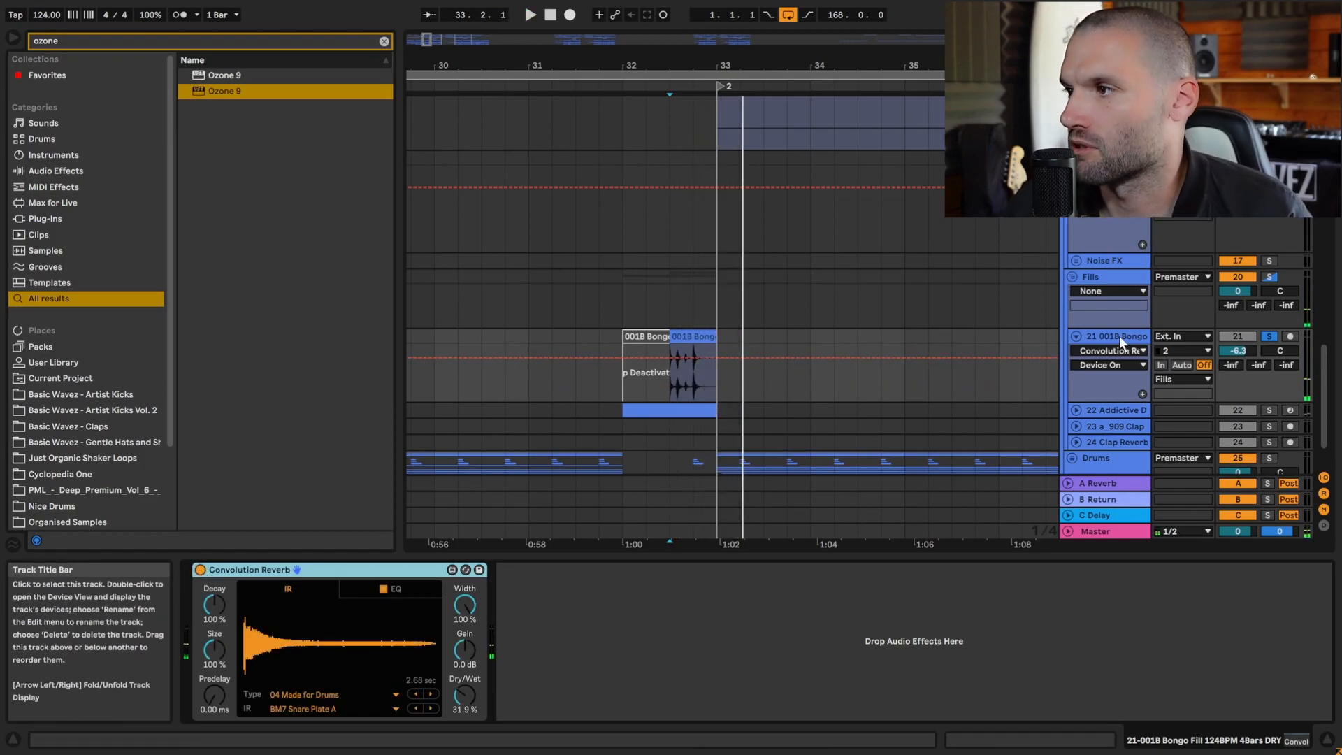
left_click(679, 356)
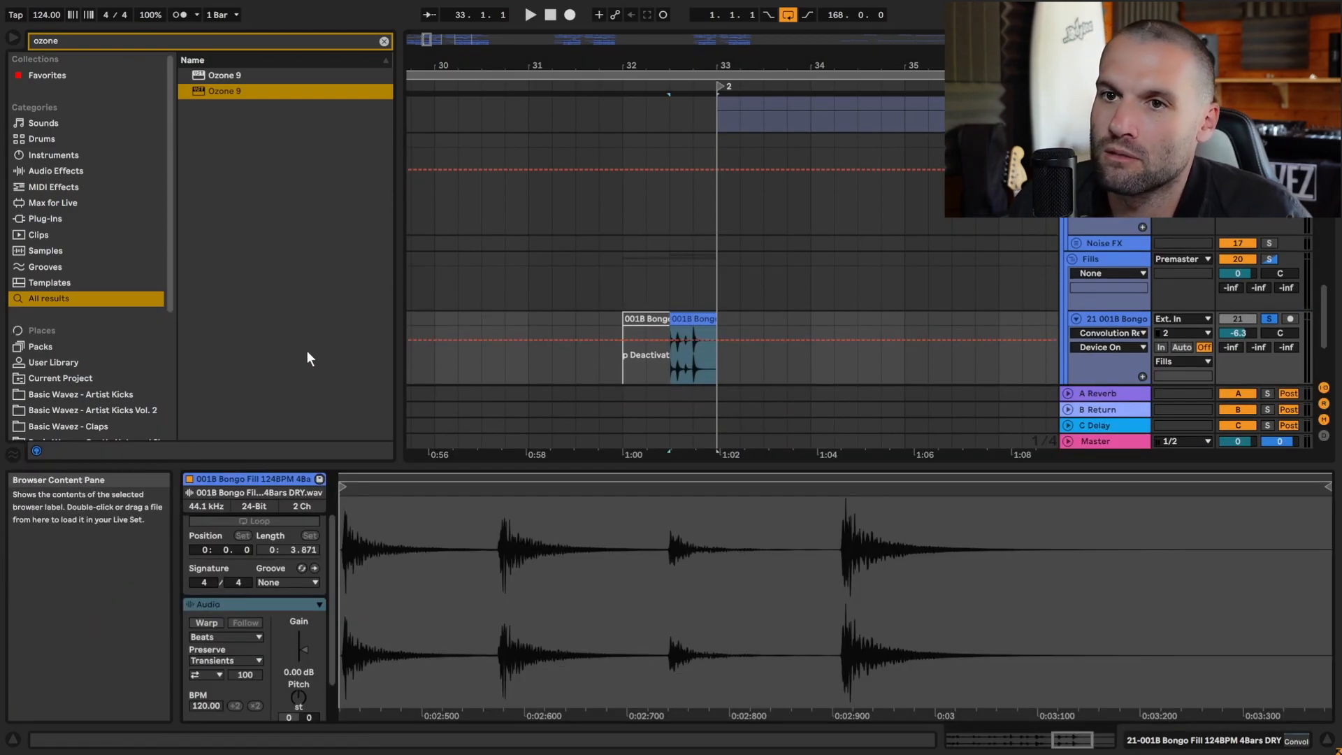
scroll(133, 363, "down", 3)
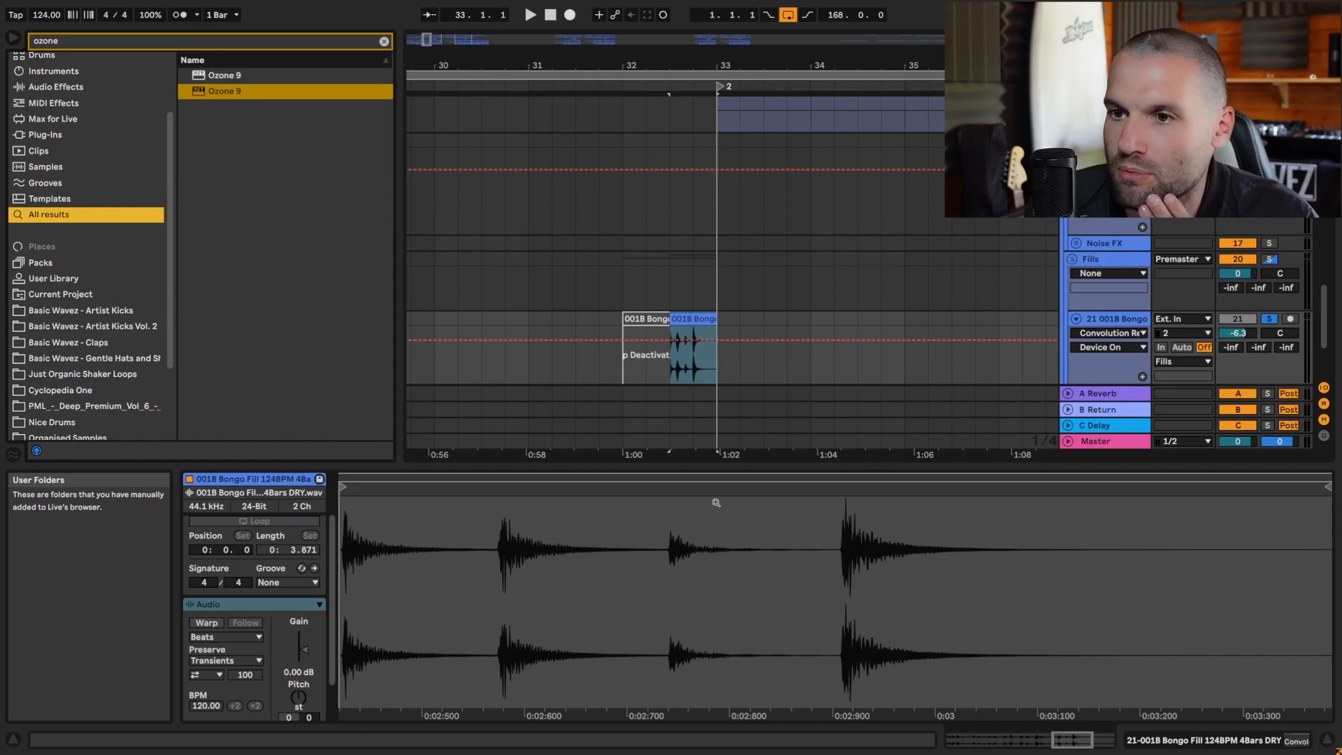
- Unfold the Addictive Drums track, solo it and play its MIDI fill from 32.3.1 with the clip enlarged
scroll(769, 287, "down", 4)
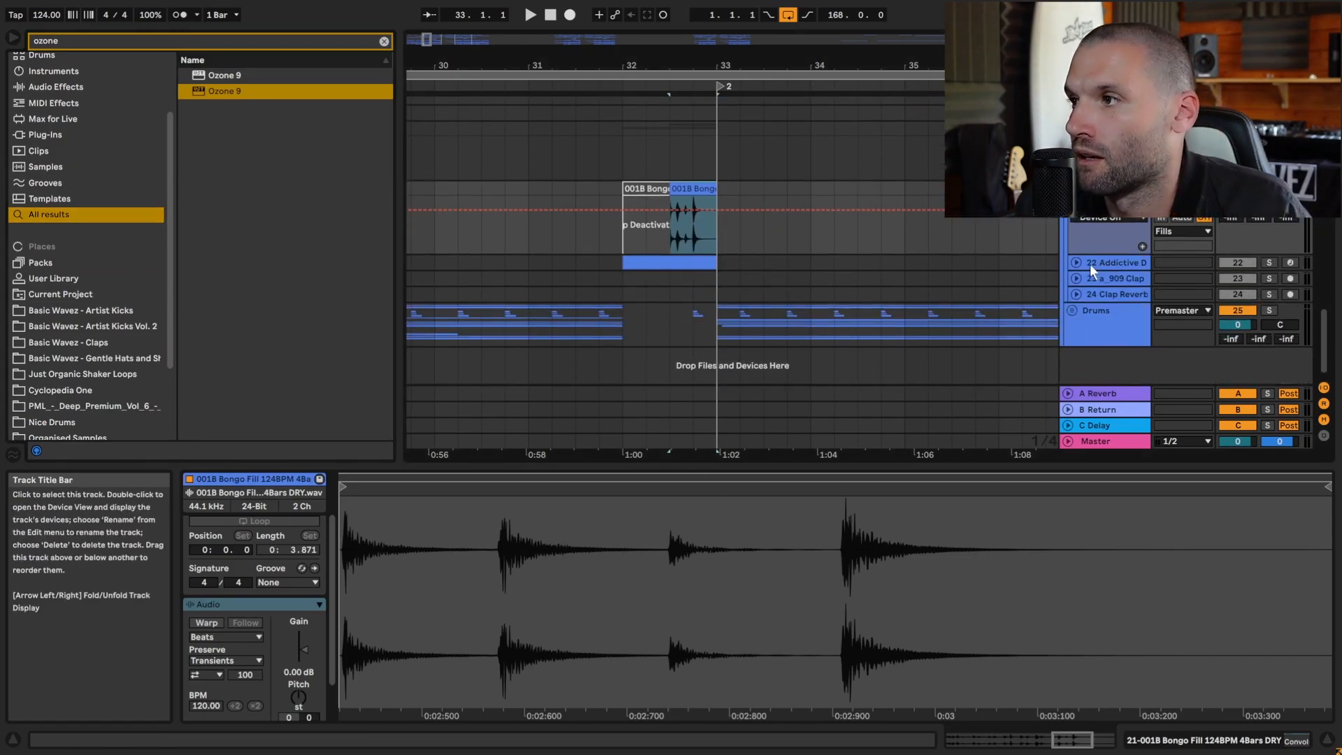
left_click(1077, 263)
double_click(1113, 266)
left_click(1268, 292)
left_click(669, 315)
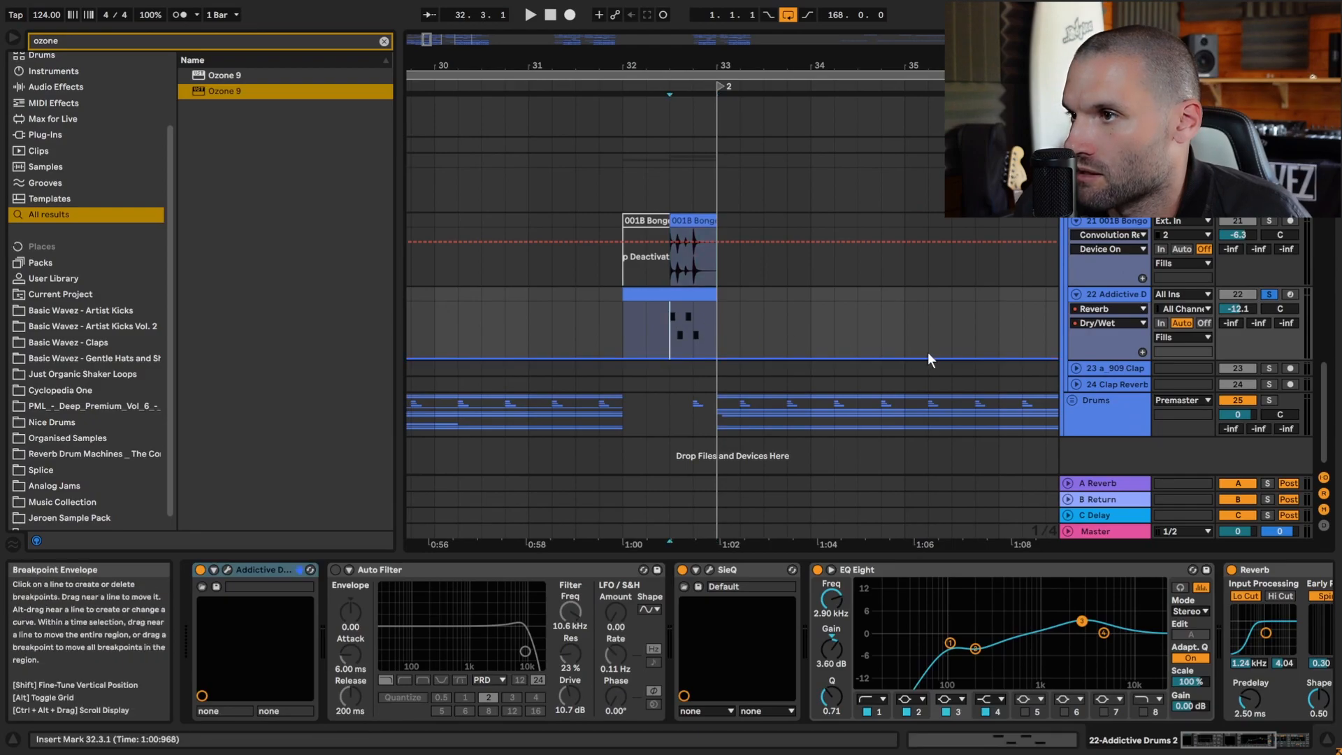
key("space")
key("space")
left_click_drag(670, 65, 618, 155)
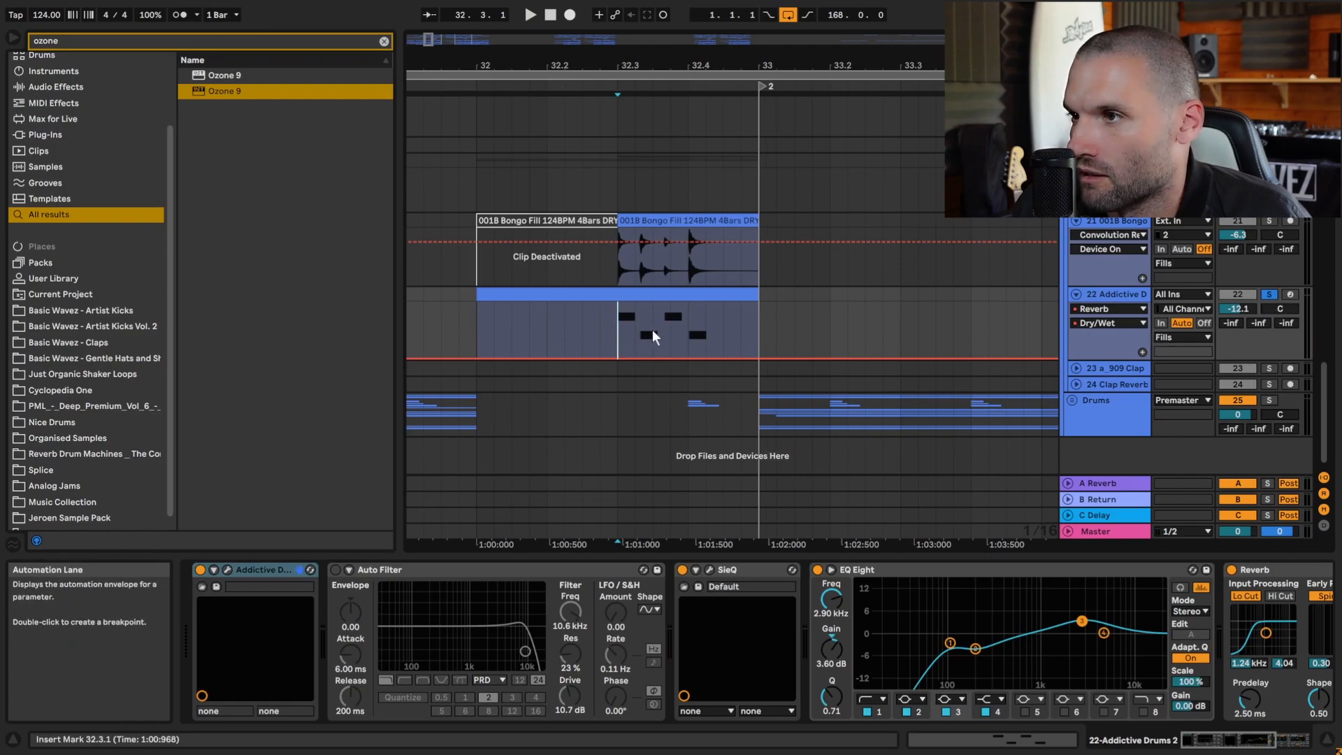
key("space")
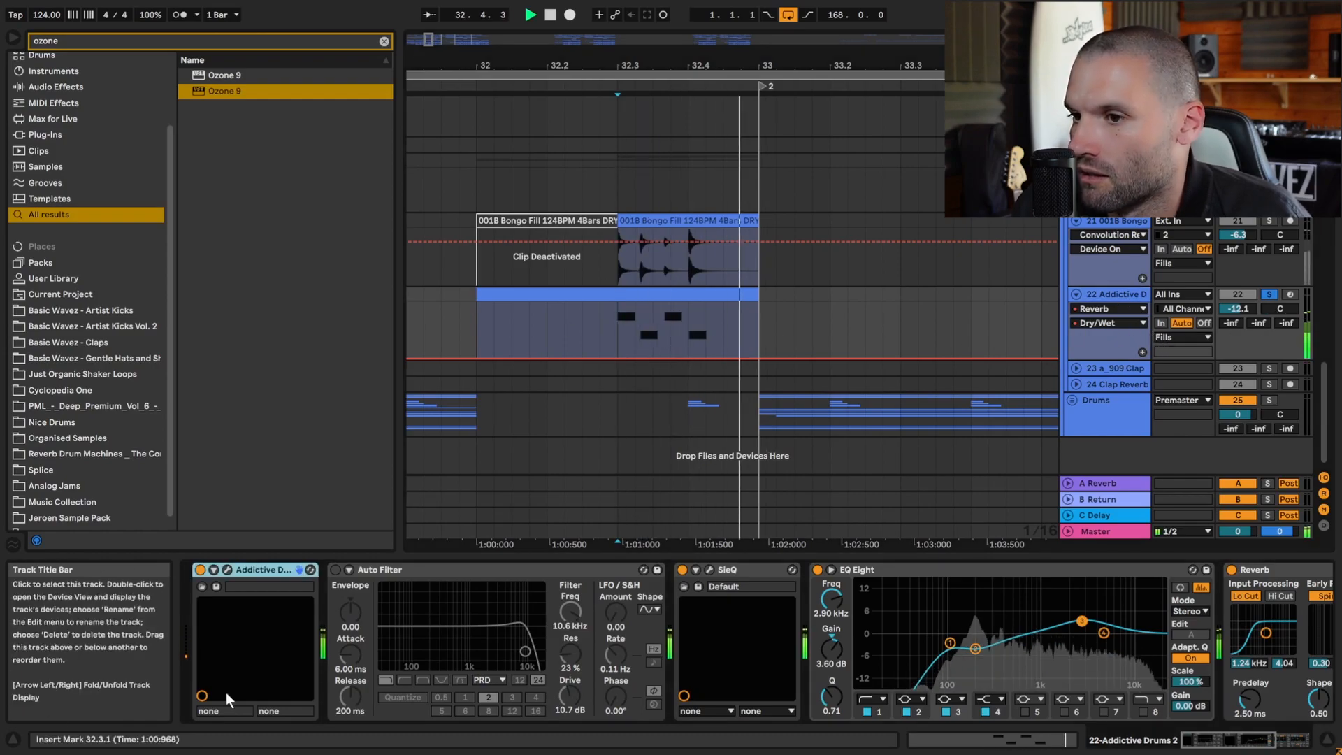
- Show the Addictive Drums 2 kit, declining the tour offer, and close the plug-in window
left_click(226, 570)
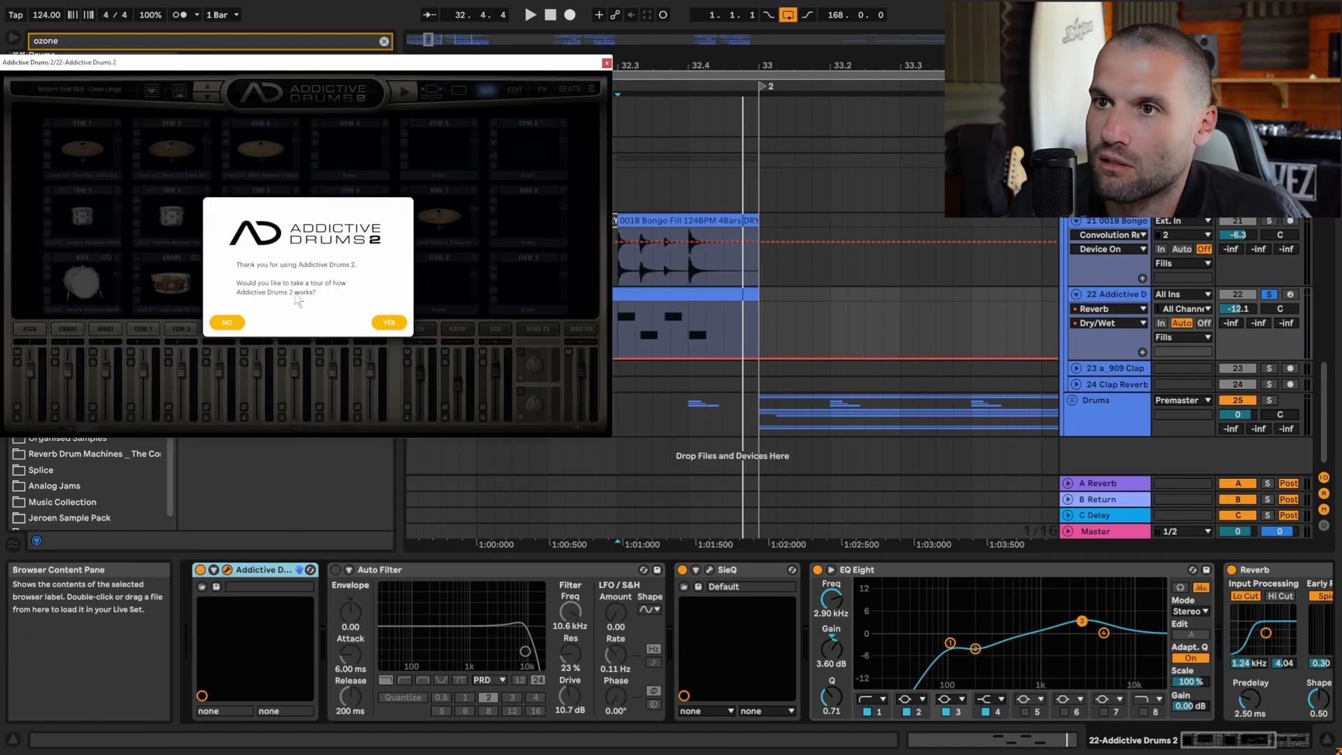
left_click(232, 323)
left_click(389, 275)
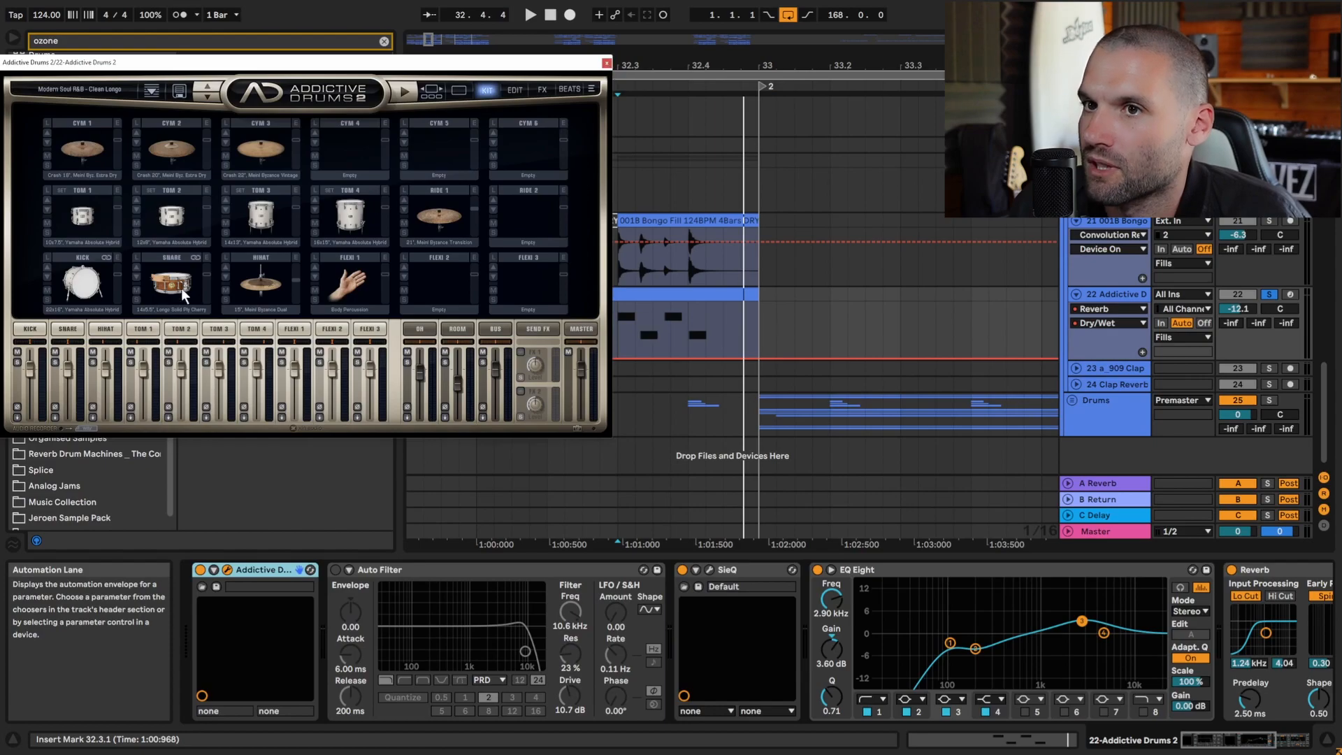
left_click(607, 64)
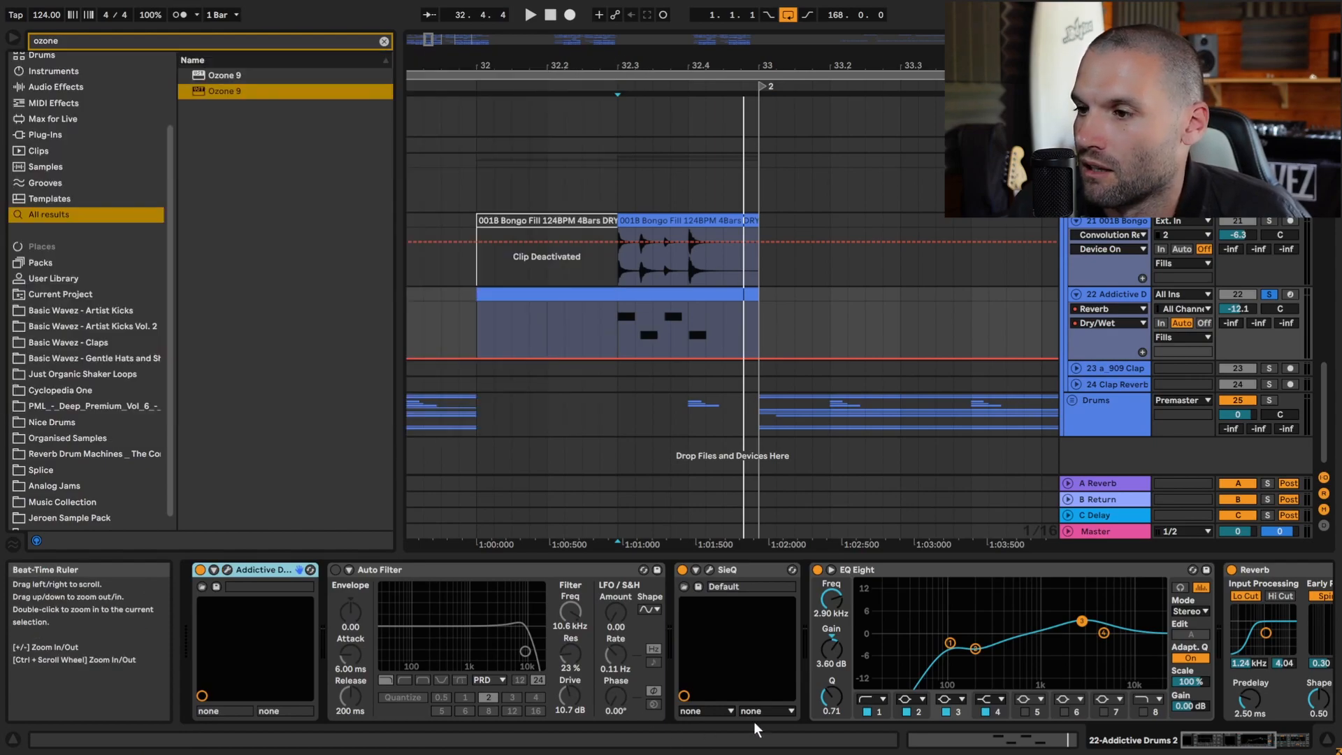
- Show the SieQ settings and play the drum fill while bypassing and re-enabling SieQ for comparison
left_click(710, 569)
key("space")
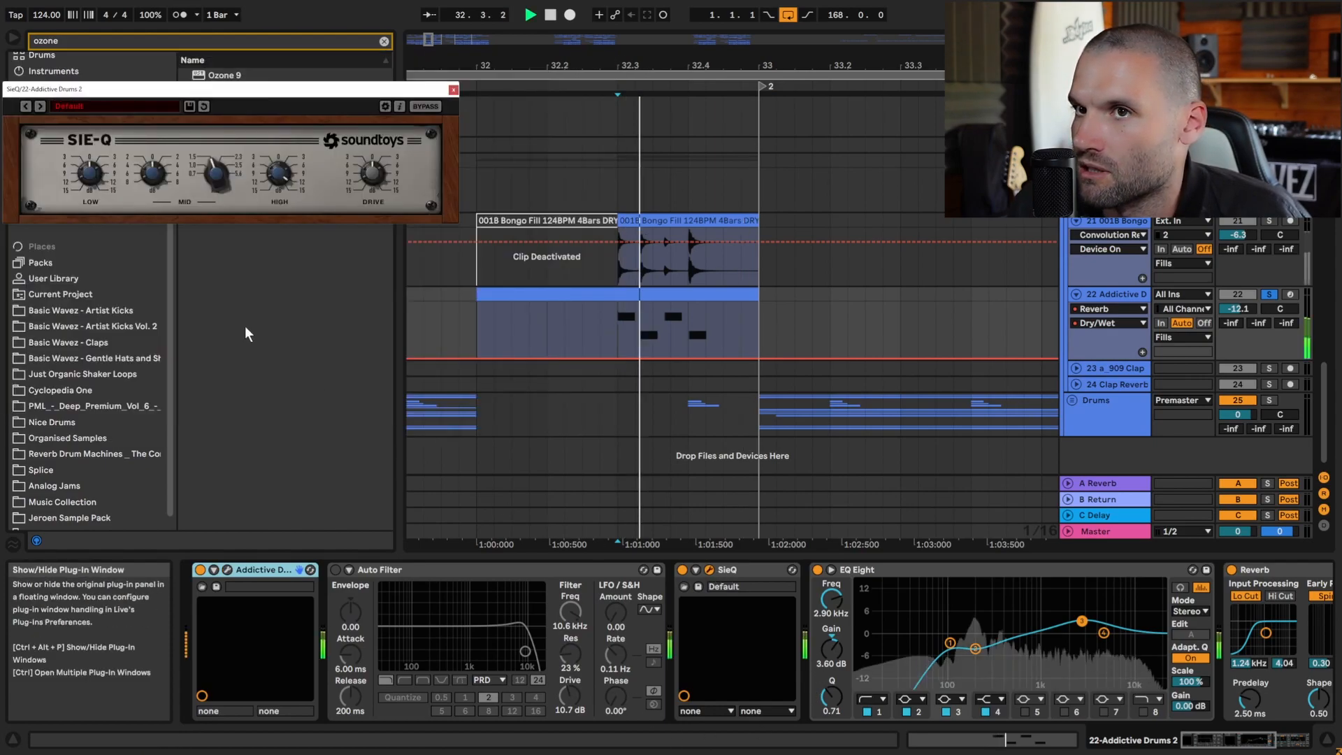
left_click(683, 570)
left_click(683, 570)
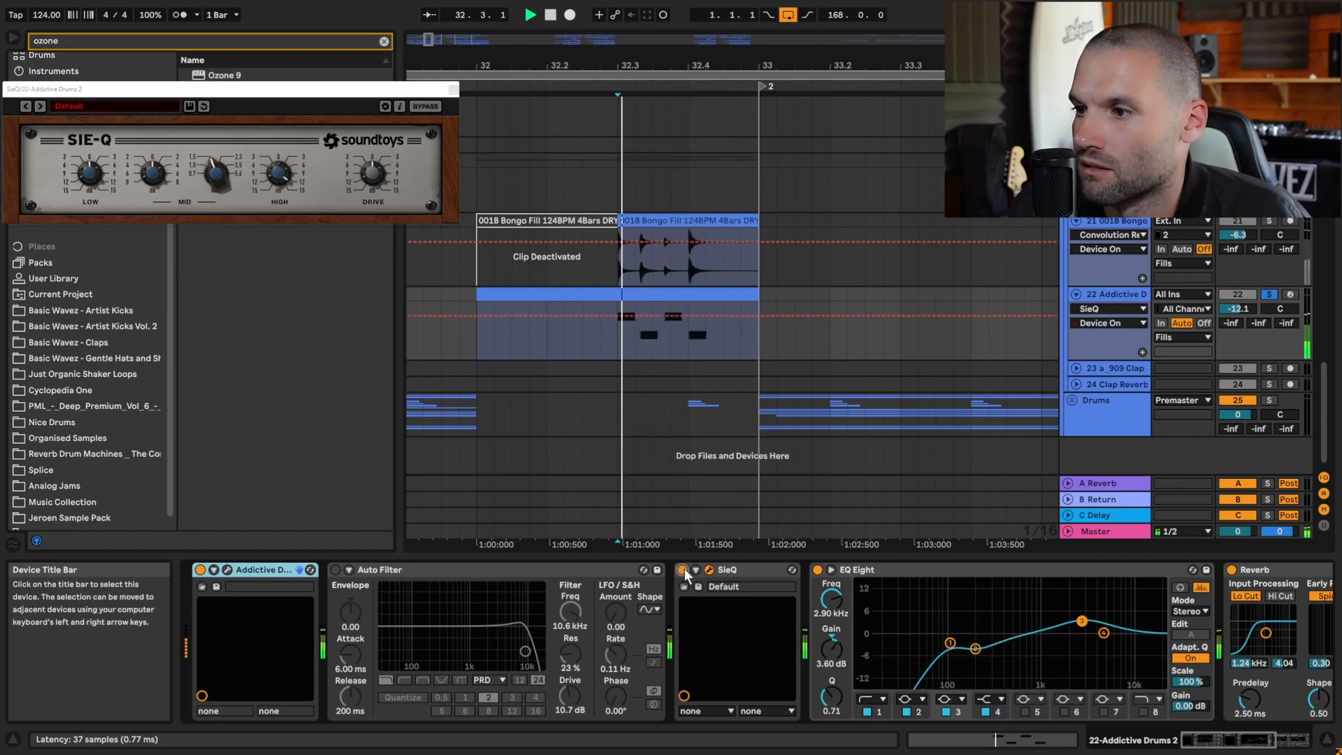
key("space")
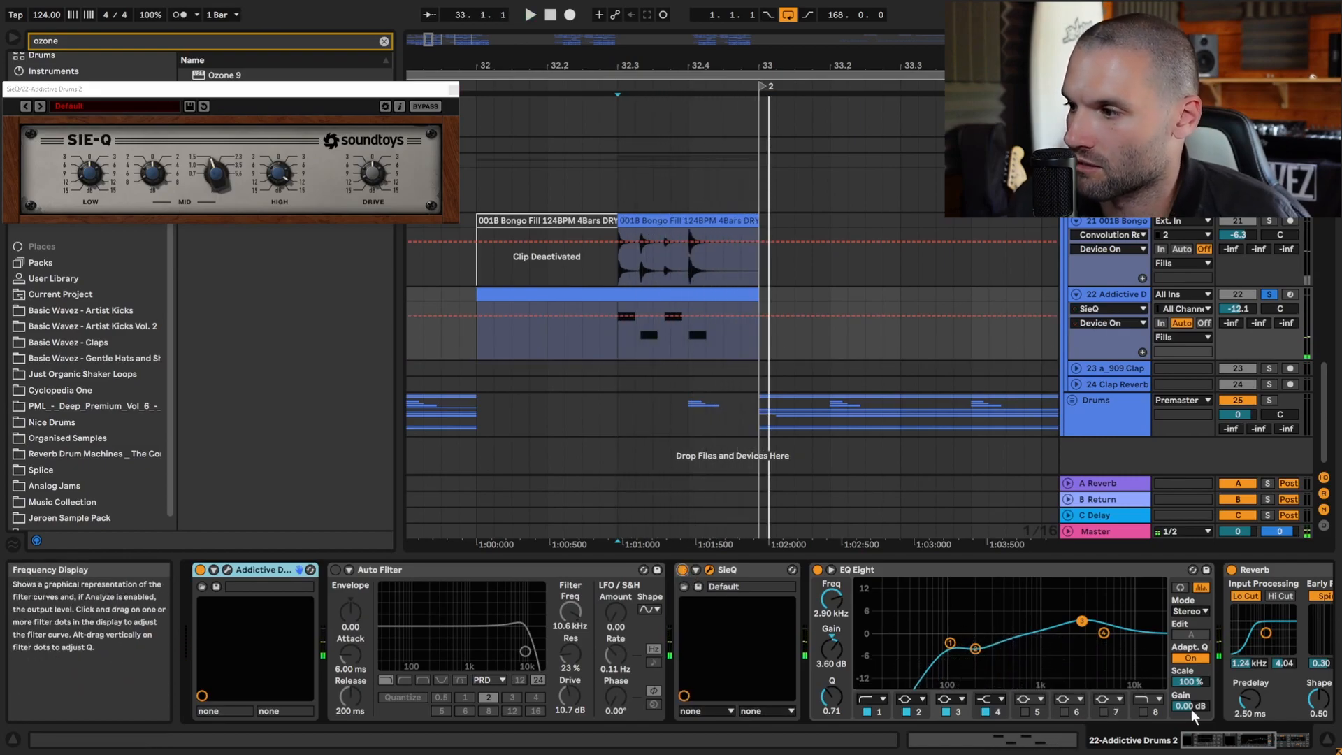
- Compare the drum fill with EQ Eight bypassed and enabled, and show the Reverb at the end of the chain
left_click(1237, 752)
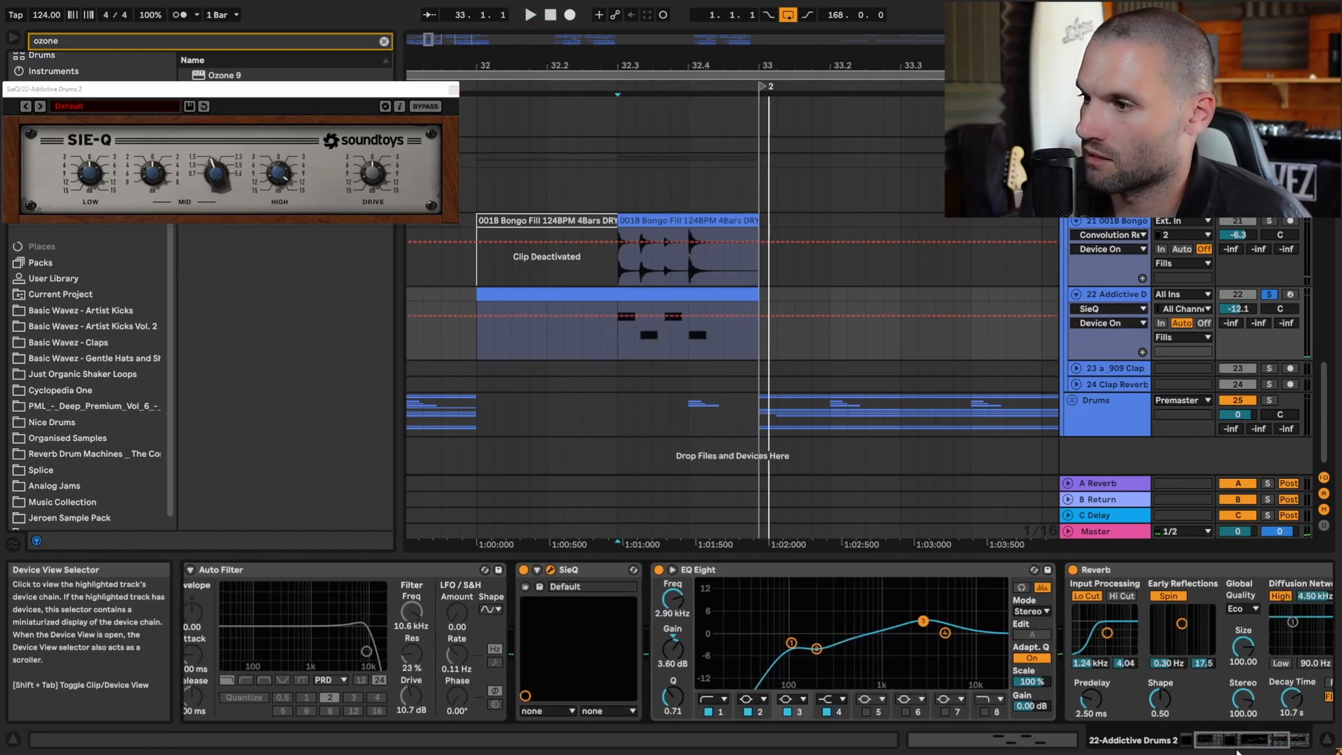
left_click(661, 568)
key("space")
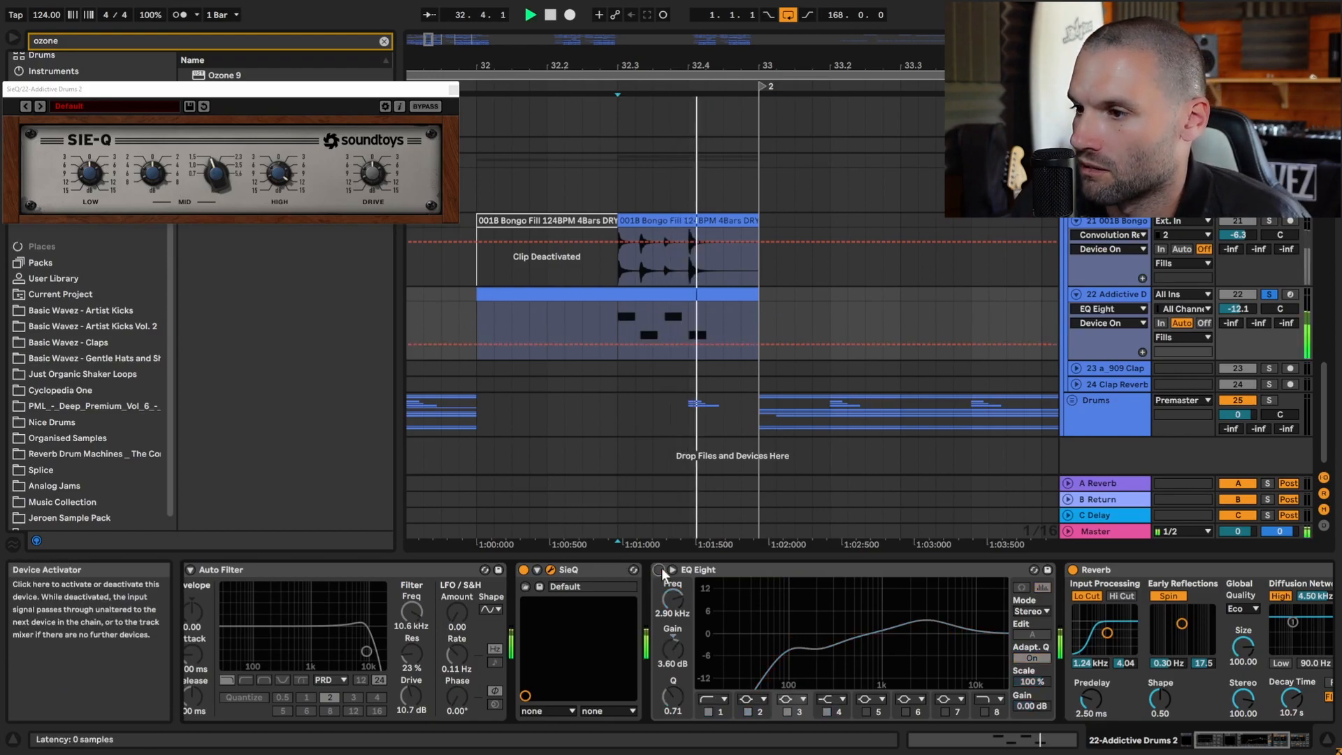
key("space")
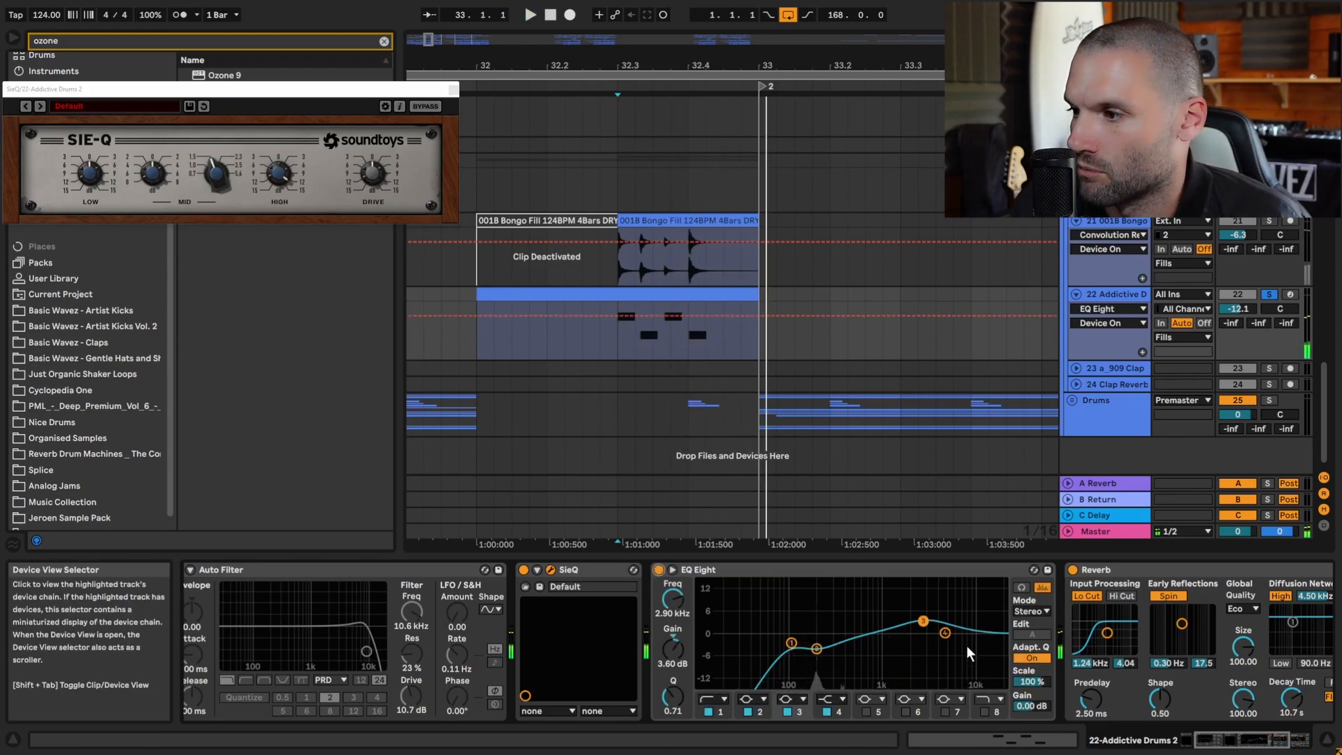
left_click_drag(1243, 743, 1271, 742)
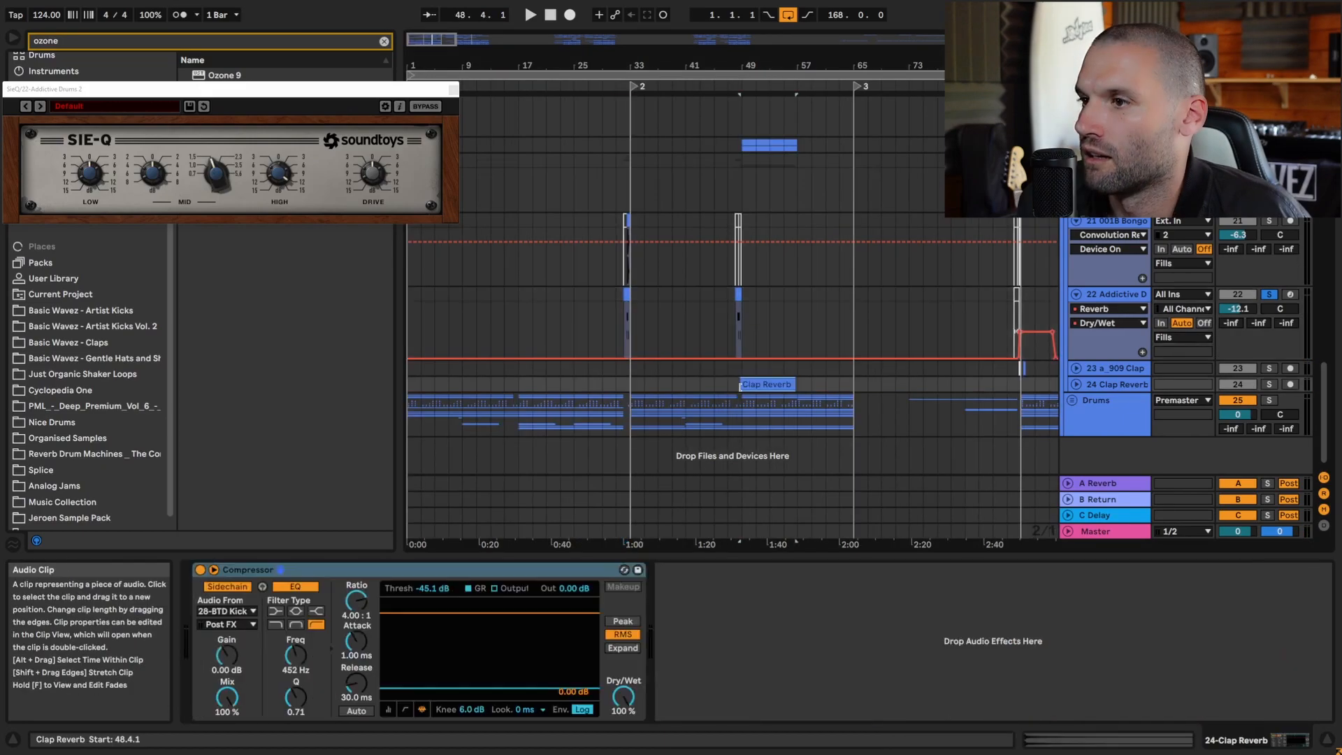
- Play the Clap Reverb clip in solo, and play the Addictive Drums fill at bar 48 with the other tracks
left_click(1270, 383)
key("space")
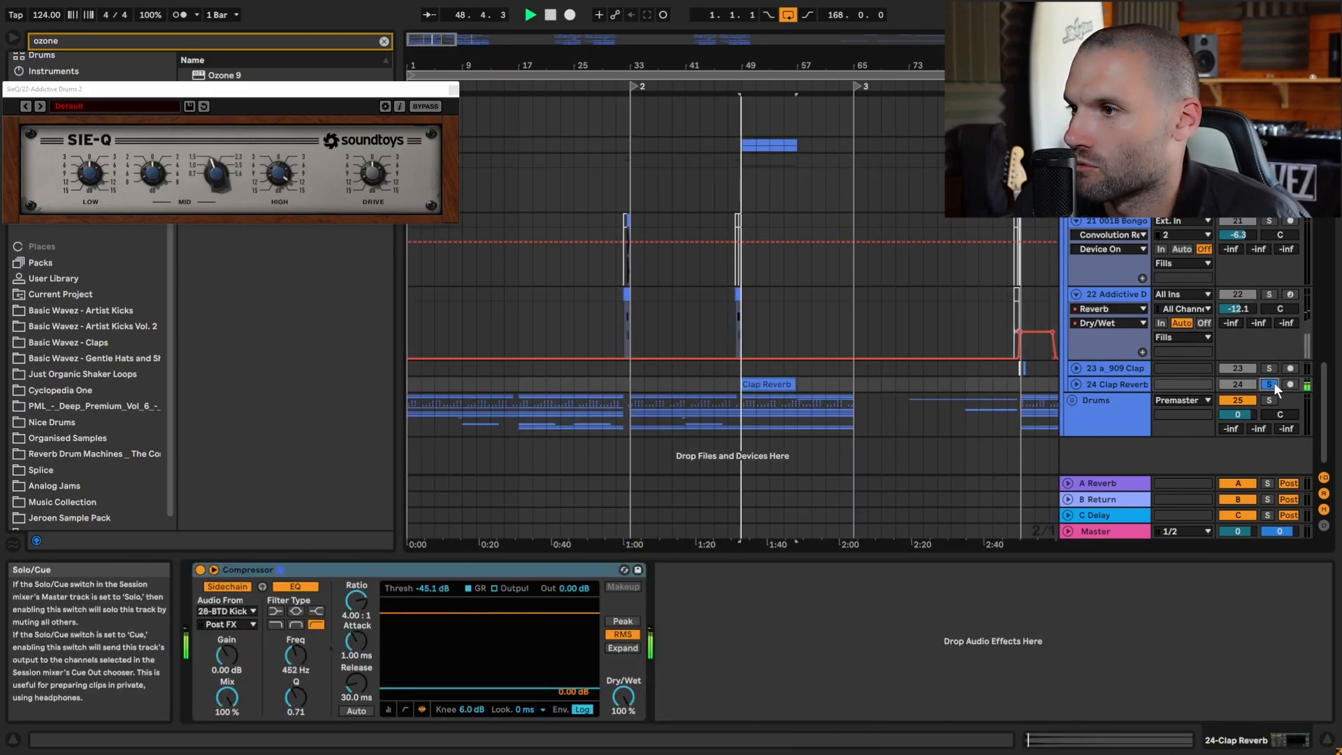
left_click(739, 296)
key("space")
key("space")
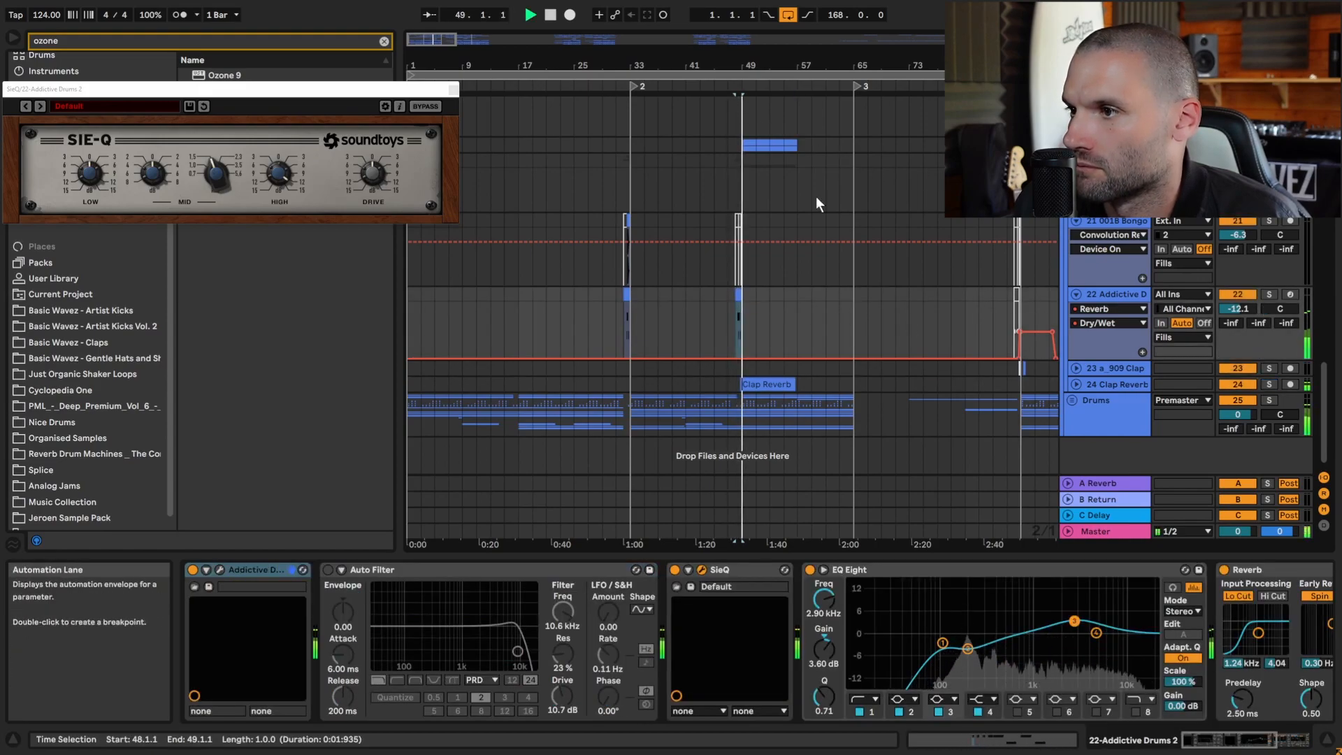
key("space")
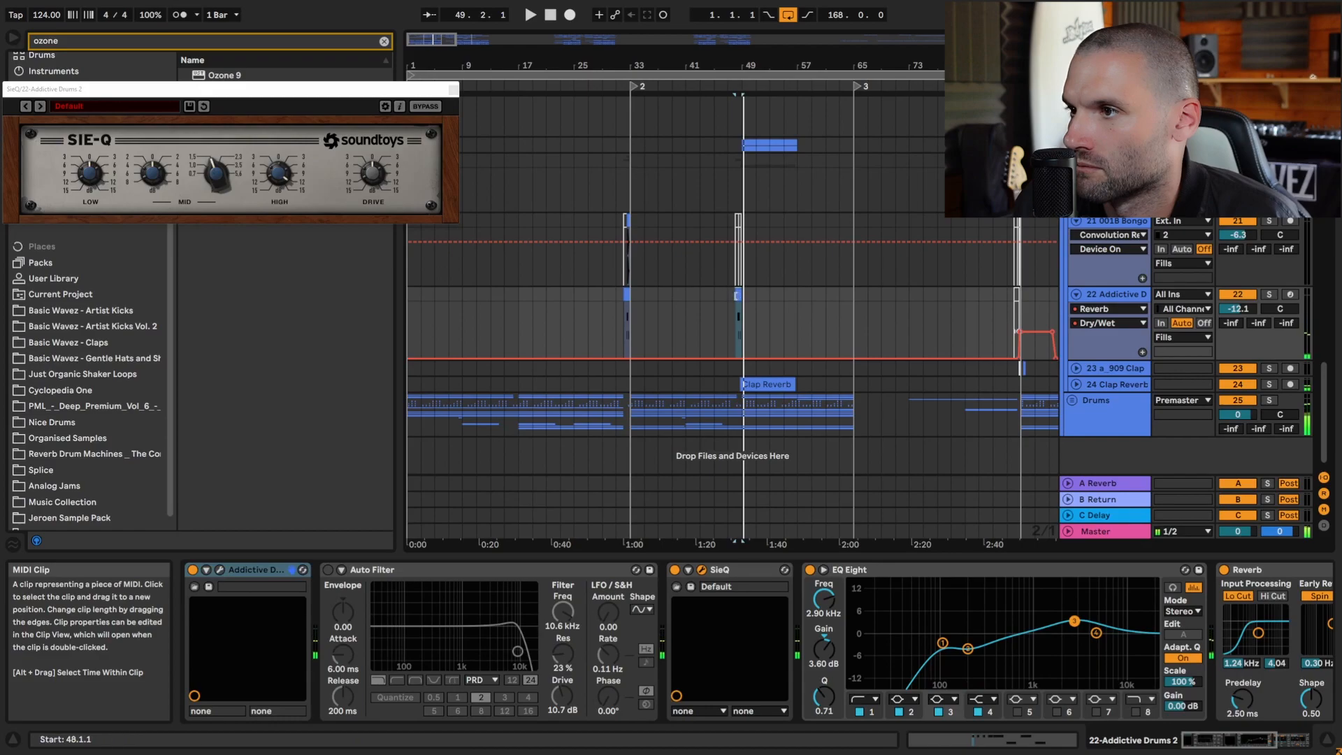
- Open the Addictive Drums clip at bar 48, select its opening E1 and D1 notes and play them soloed
double_click(738, 296)
left_click_drag(733, 580, 1011, 678)
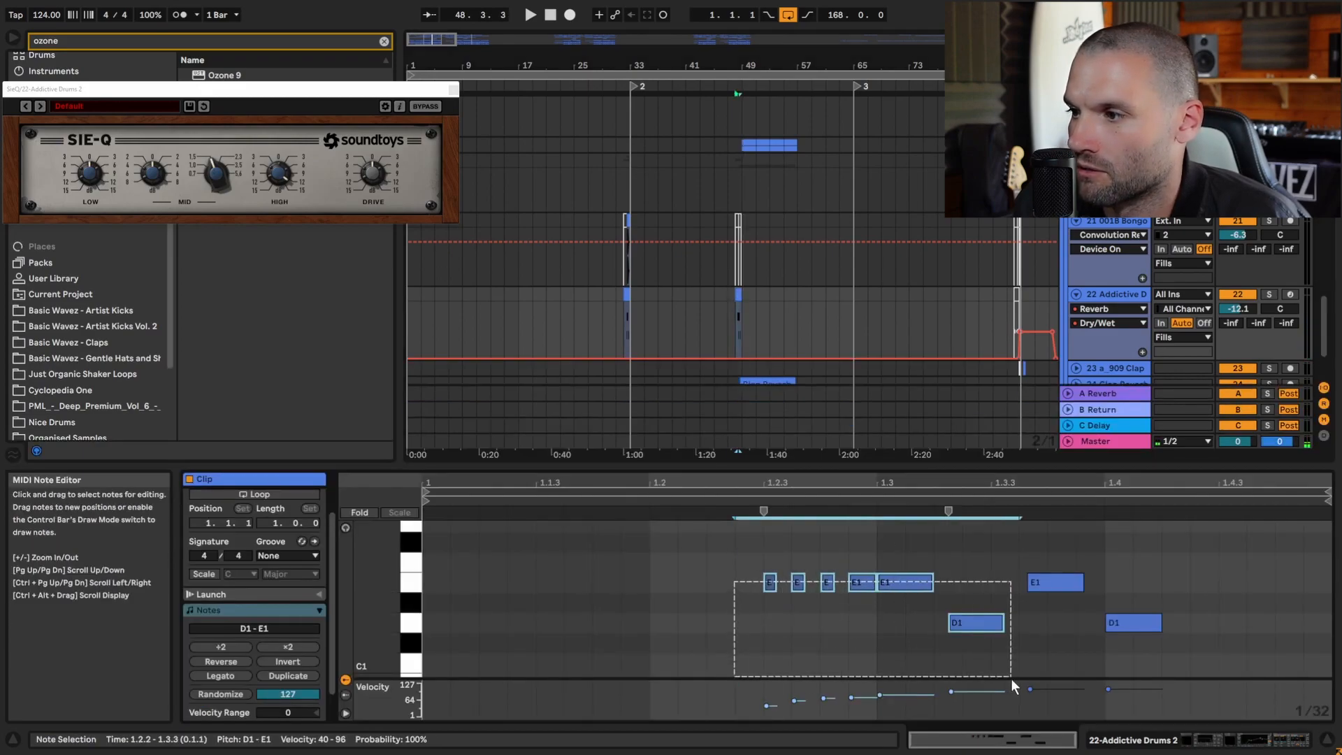
left_click(1268, 294)
key("space")
- Unfold the Drums group, solo it and play it from bar 33 while looking over its tracks
scroll(795, 347, "down", 3)
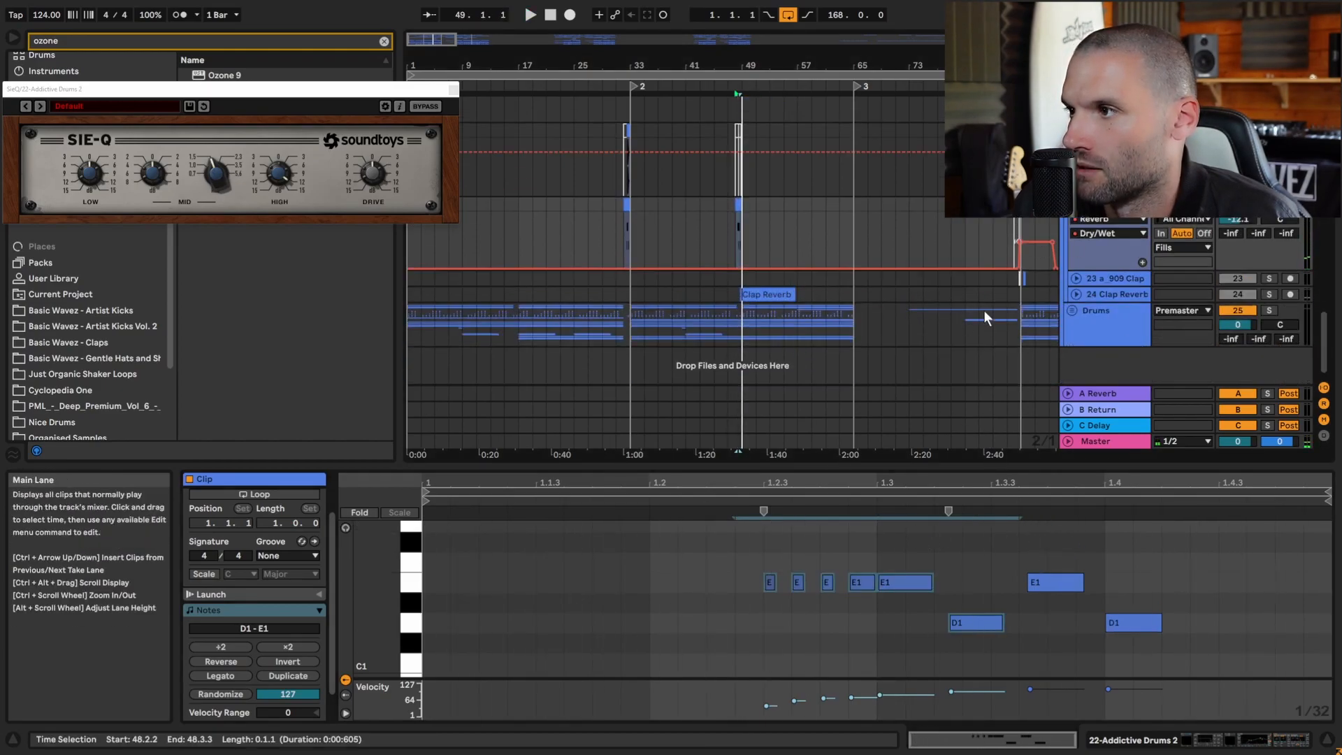
left_click(1073, 310)
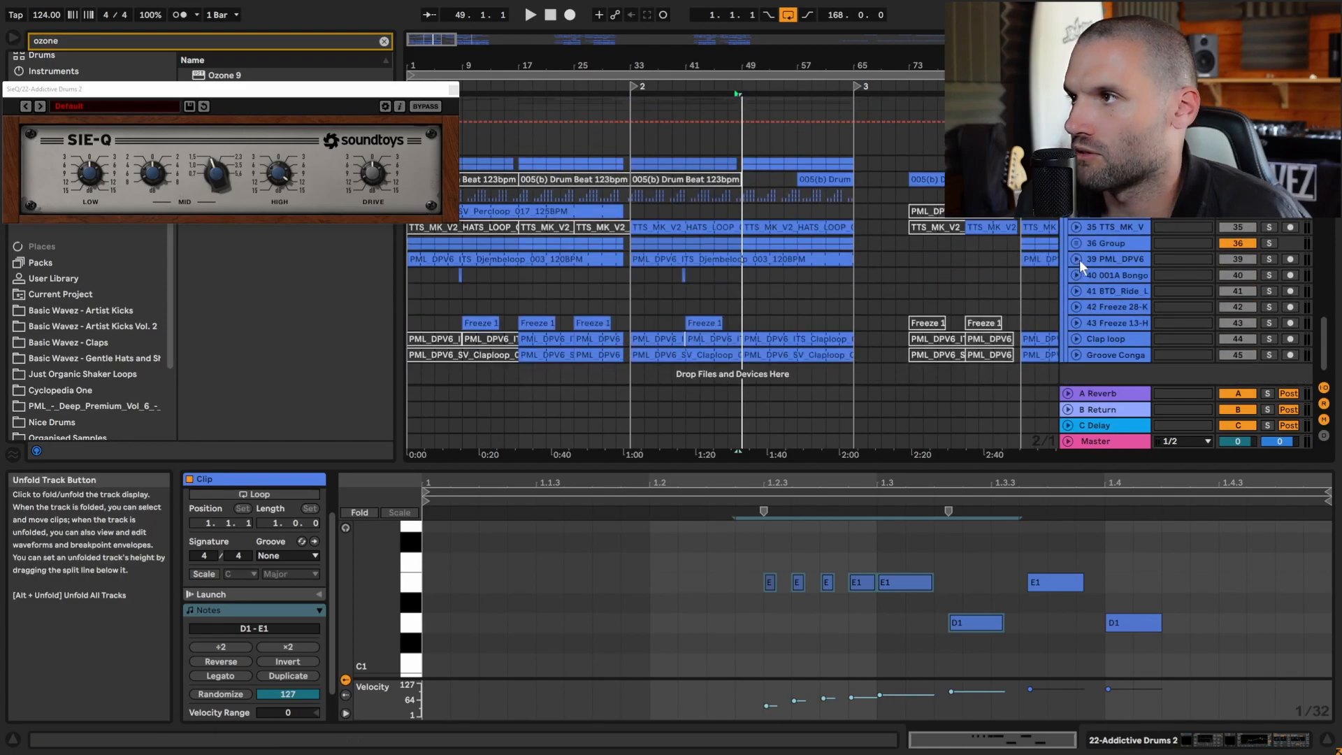
scroll(1078, 260, "up", 3)
left_click(1270, 176)
key("space")
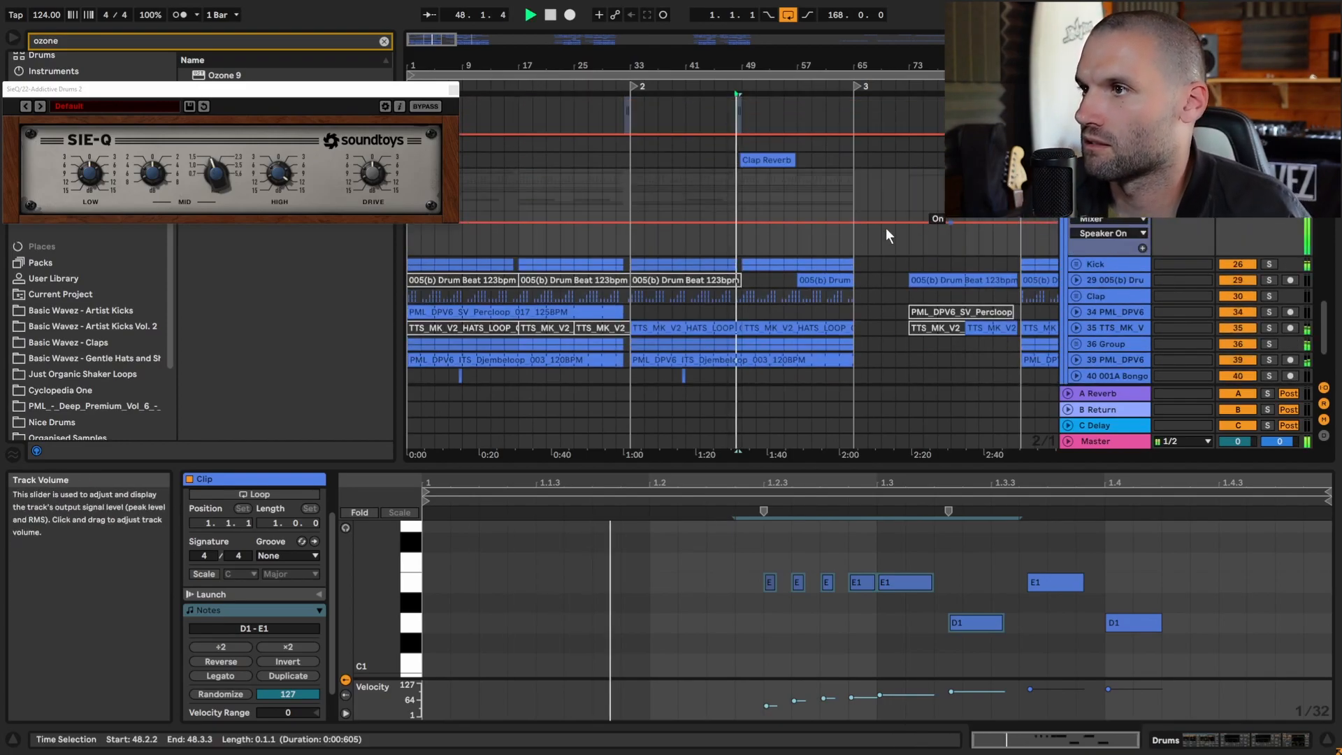
left_click(639, 250)
left_click(635, 246)
key("space")
scroll(754, 286, "down", 3)
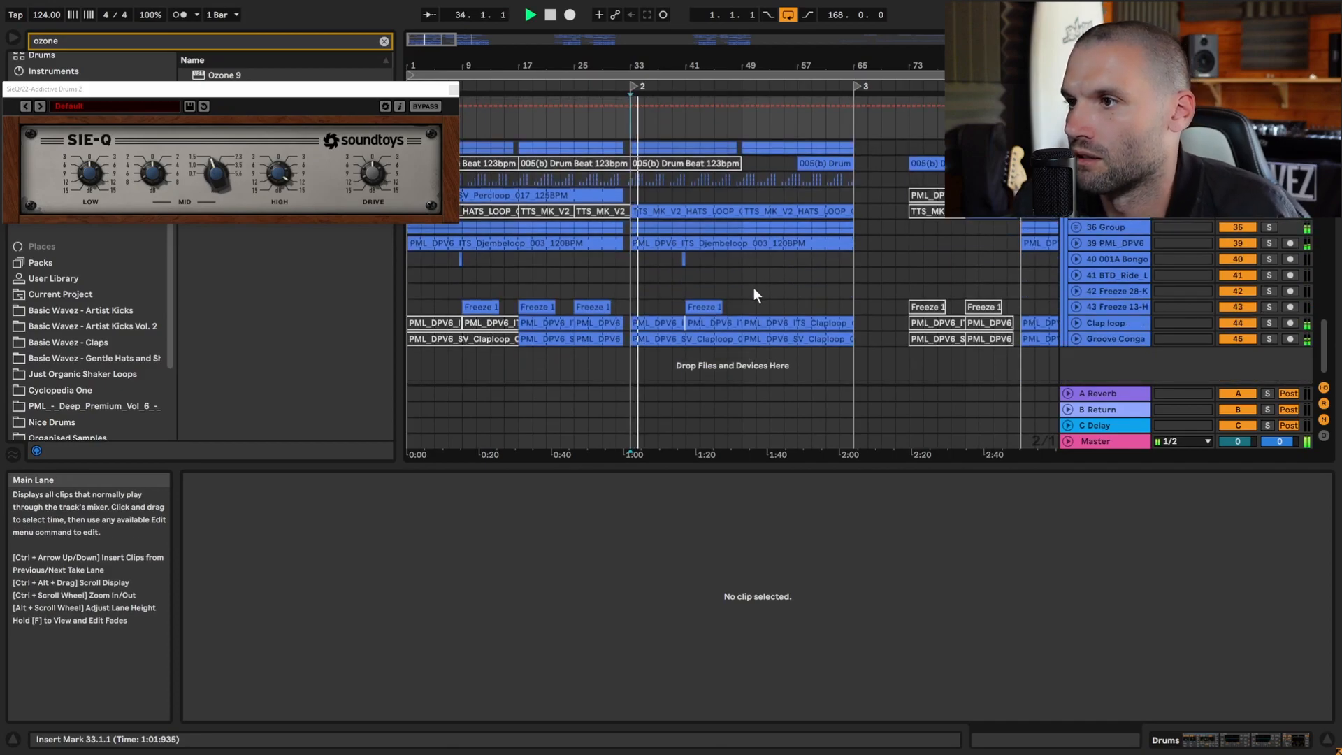
scroll(748, 281, "up", 4)
scroll(779, 293, "down", 4)
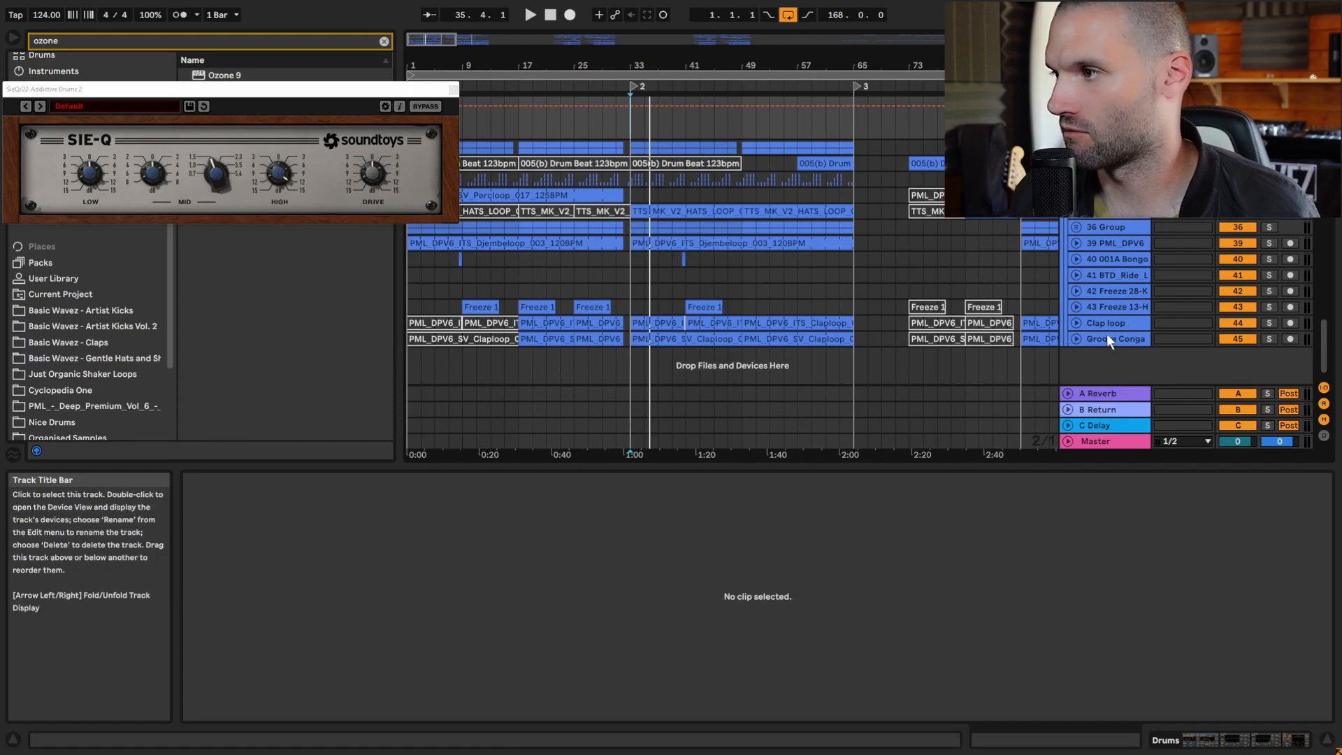
- Solo the Groove Conga track, play it from bar 33 with the timeline enlarged, and remove the solo
left_click(1270, 340)
key("space")
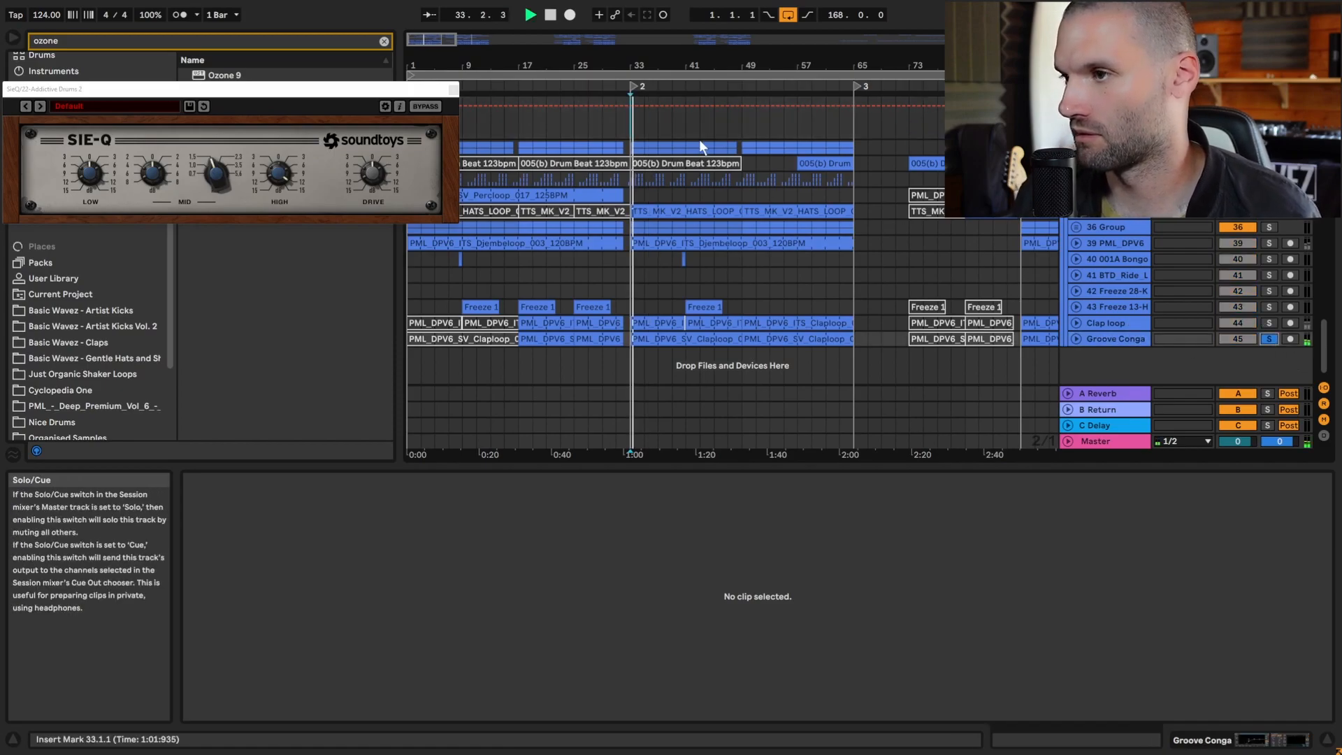
left_click_drag(423, 45, 425, 85)
key("space")
left_click(1269, 341)
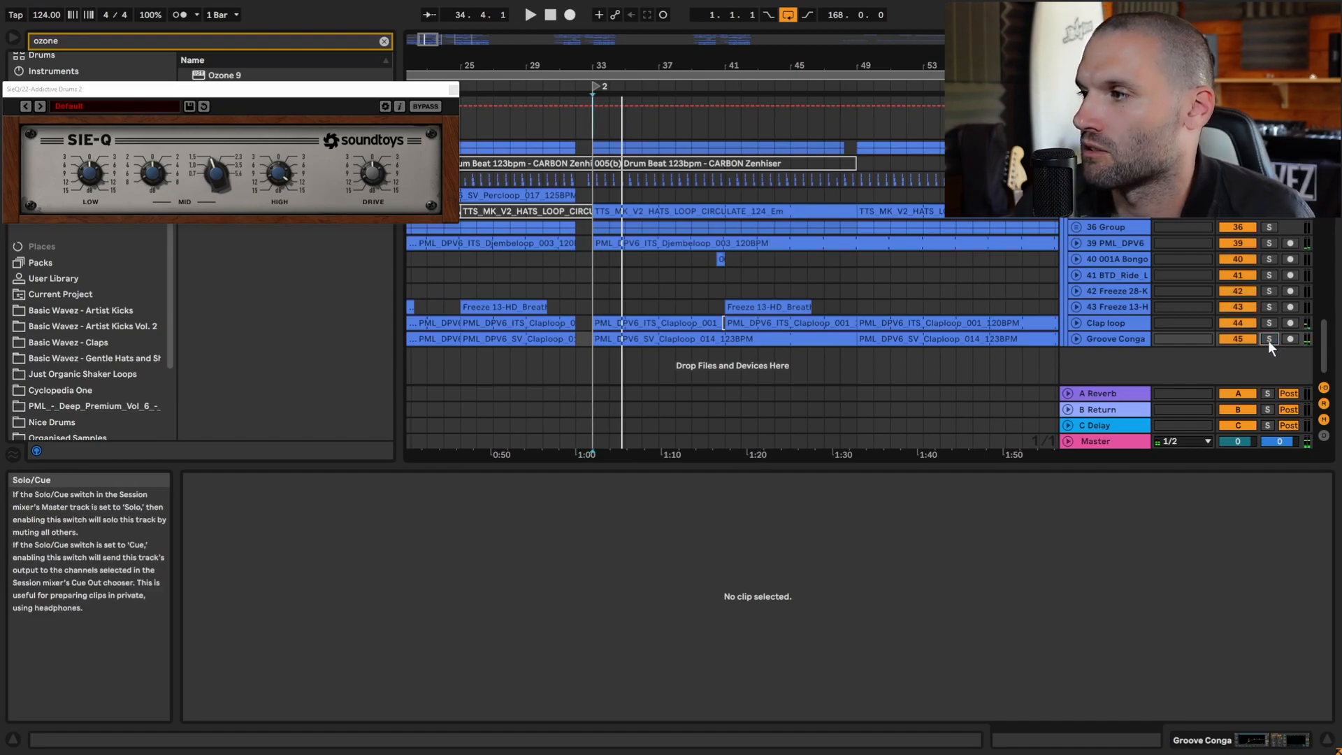
- Play all the drum tracks together from bar 33
left_click(573, 294)
left_click(592, 294)
key("space")
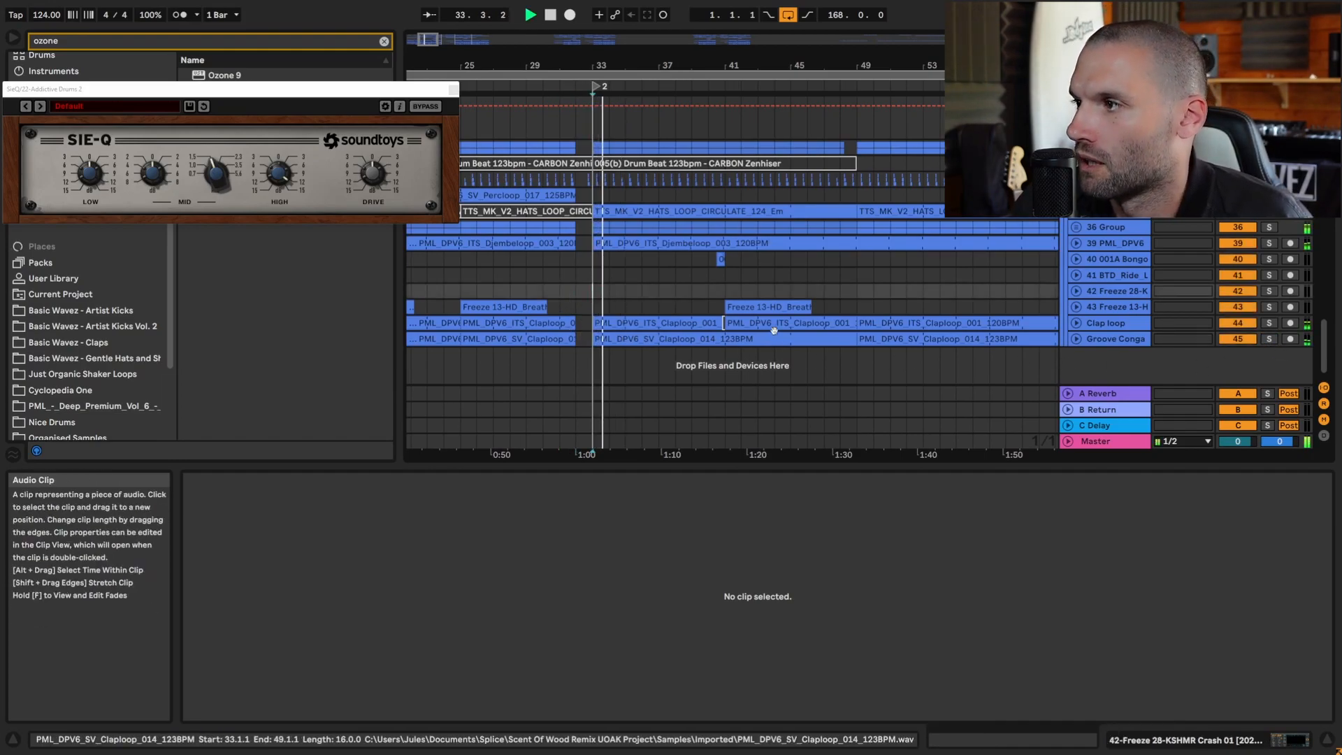
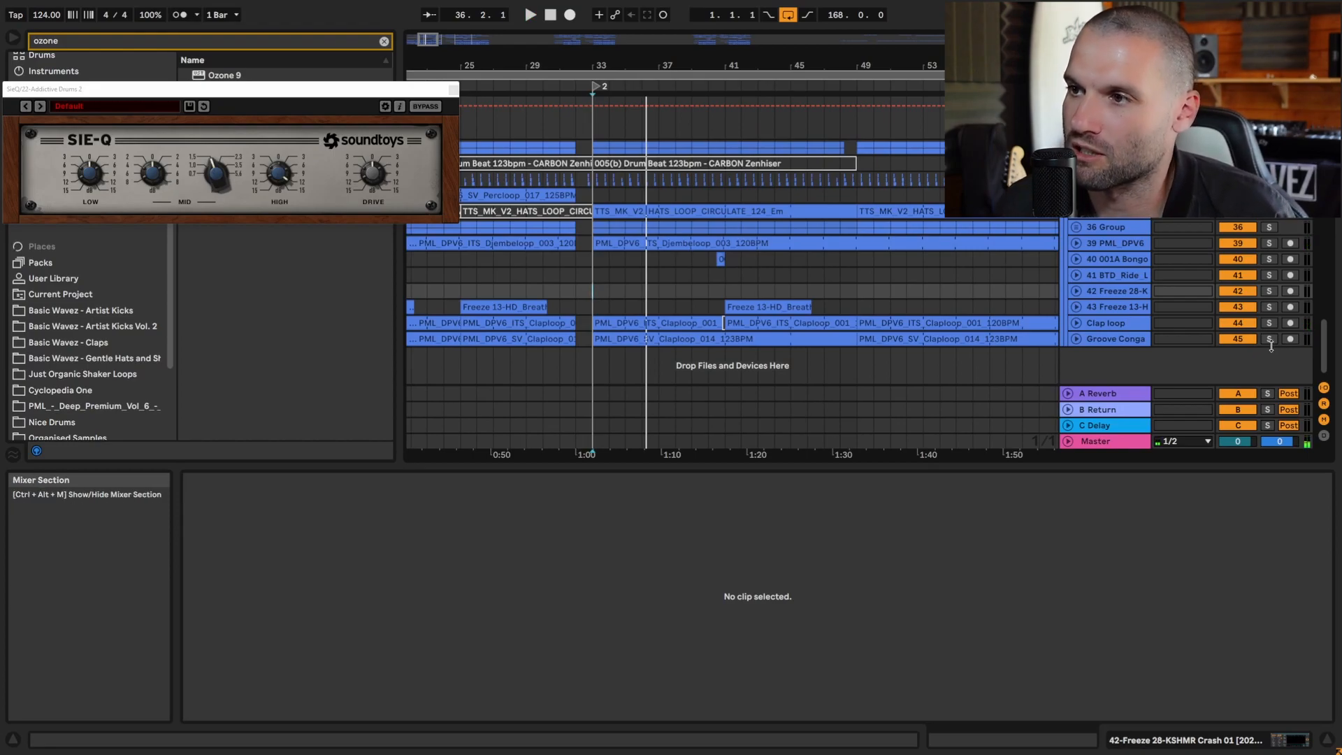
- Solo the Groove Conga track, unfold it and play it from bar 33 with its effects shown
left_click(1269, 339)
key("space")
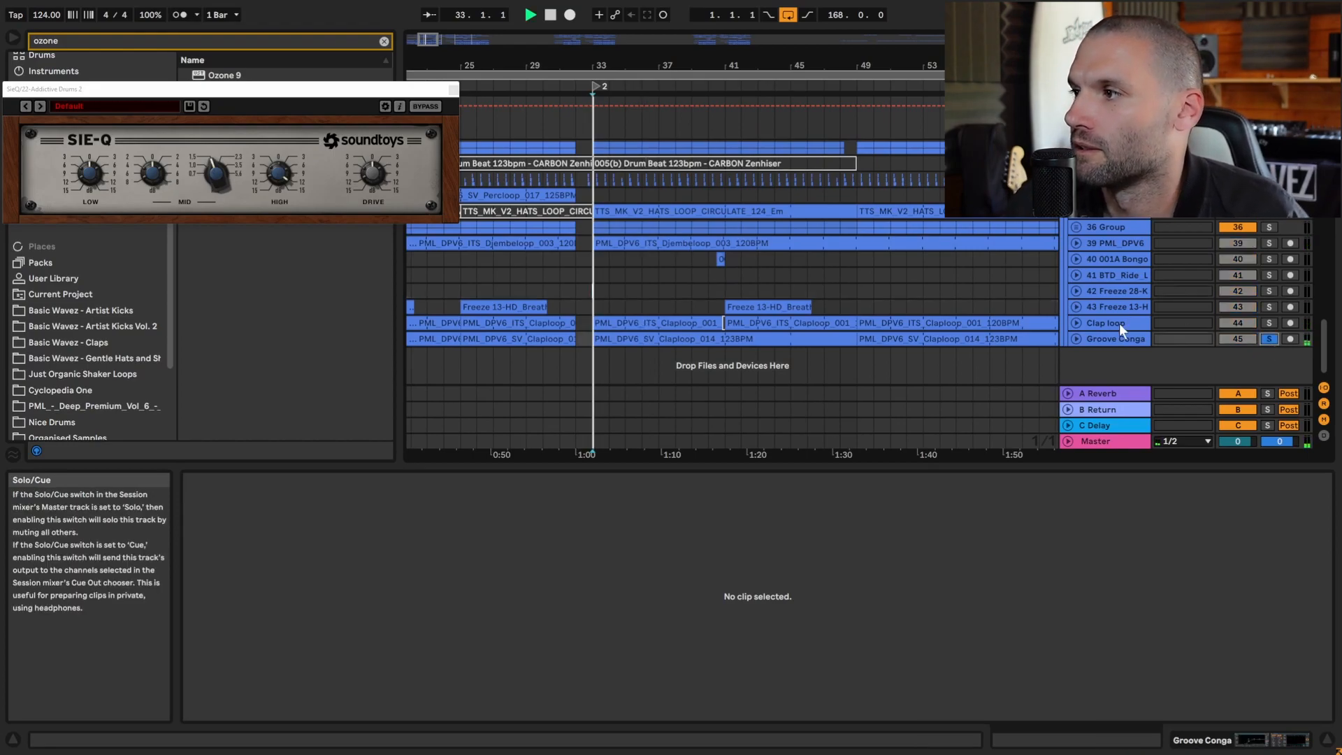
left_click(1077, 339)
scroll(649, 361, "down", 2)
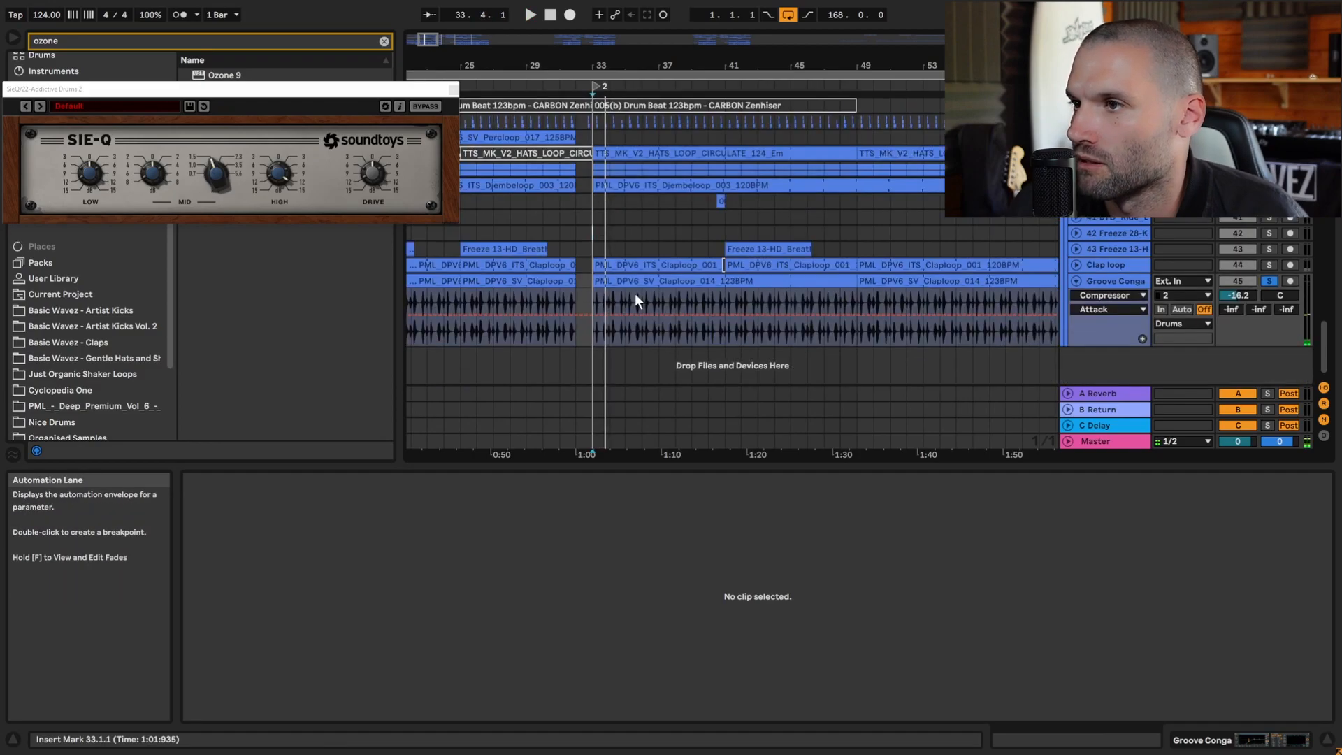
left_click(1114, 281)
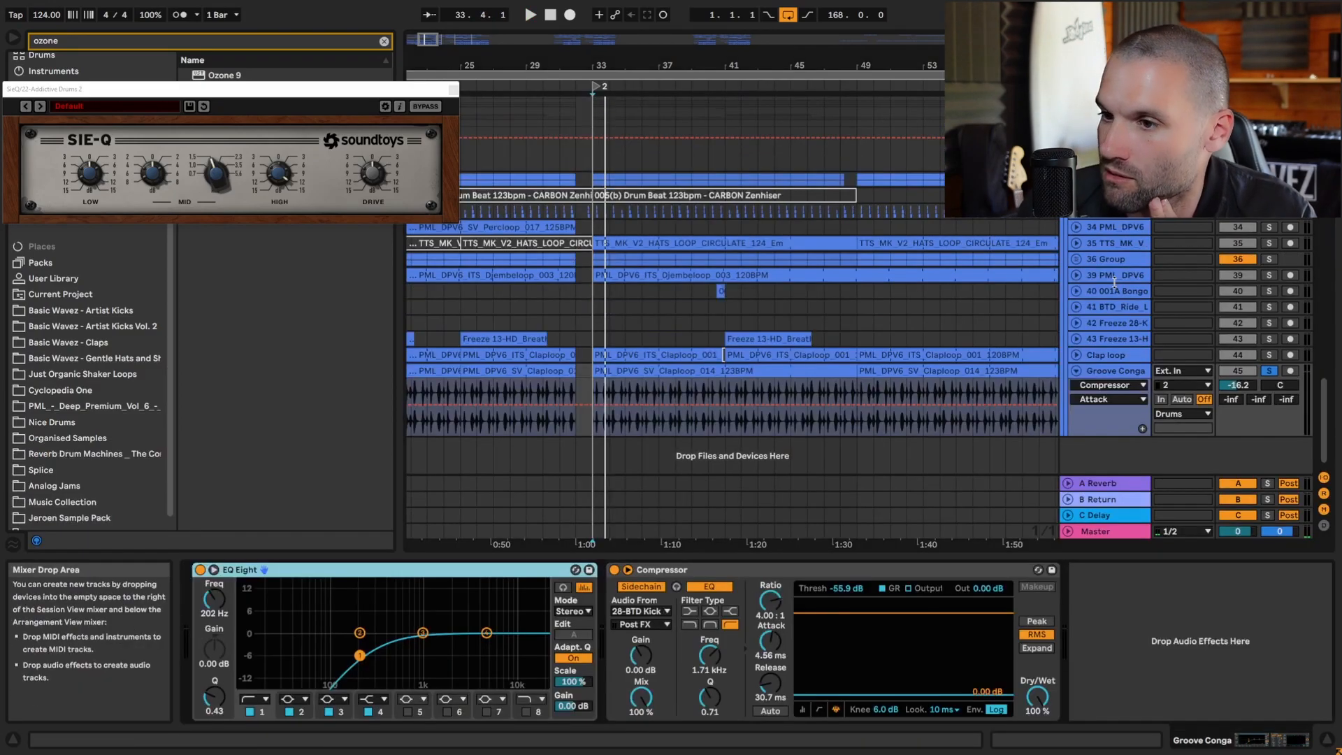
key("space")
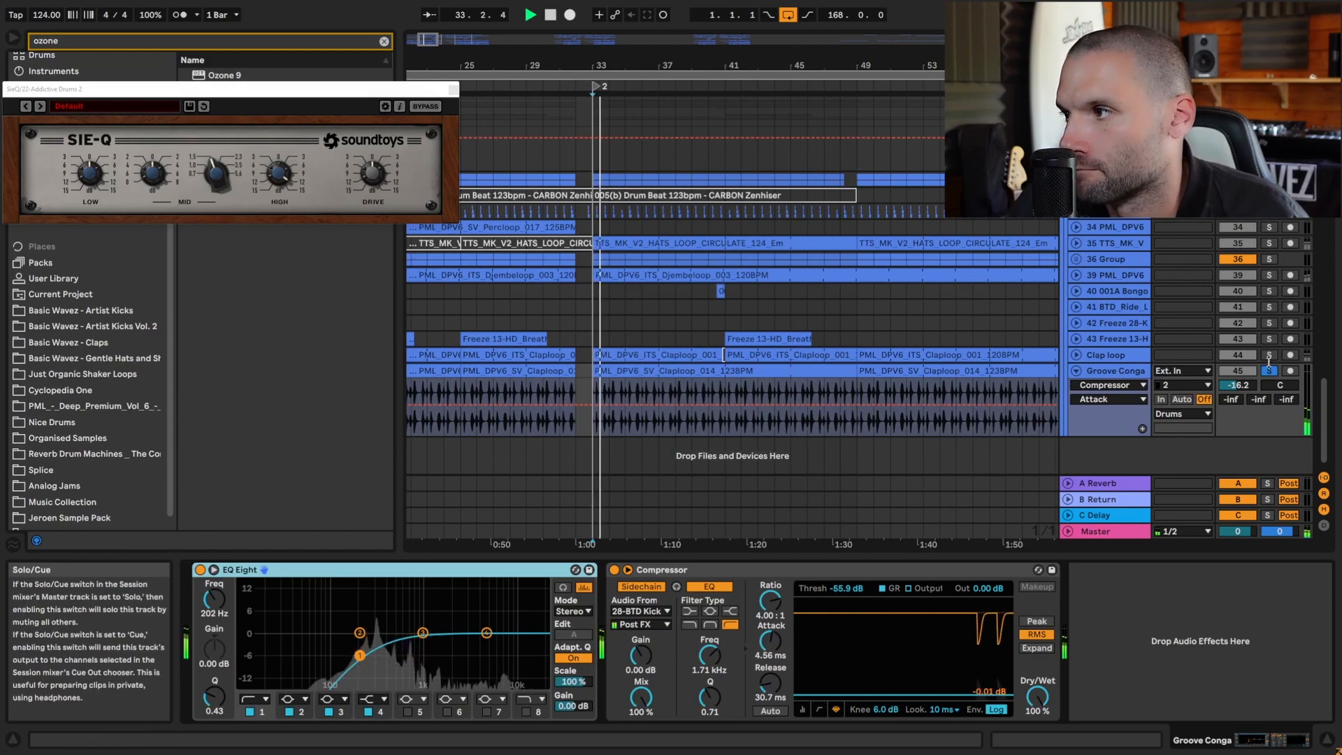
key("space")
- Switch the solo to the Clap loop track, unfold it and play it from bar 33
left_click(1270, 355)
left_click(1076, 356)
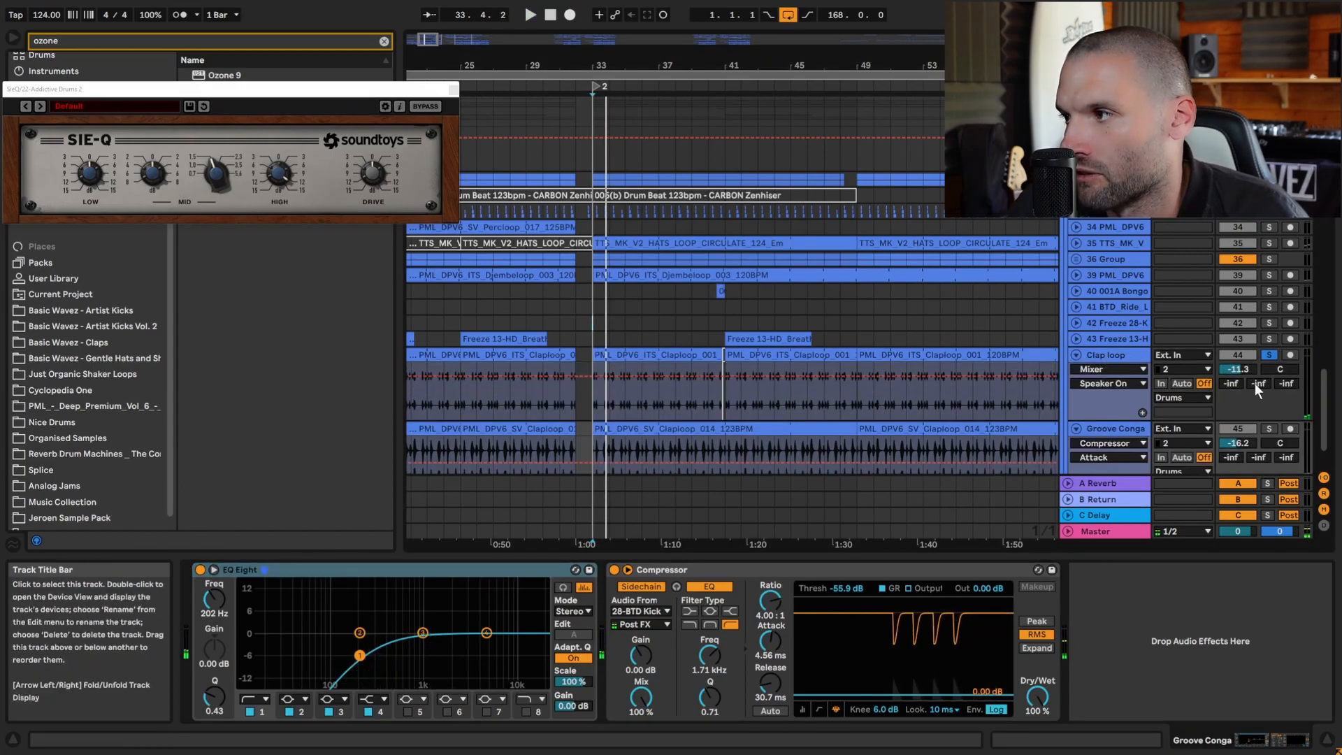
key("space")
scroll(1223, 385, "down", 3)
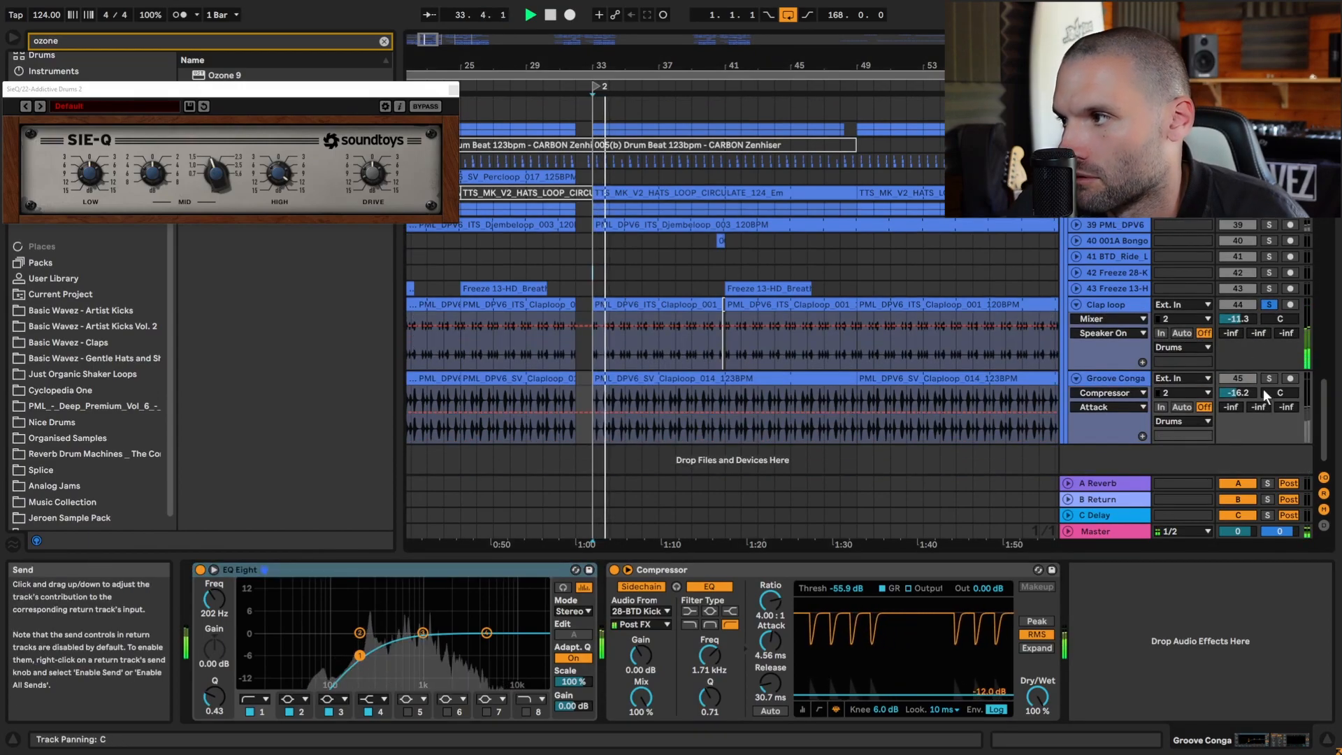
- Play the Clap loop and Groove Conga tracks soloed together from bar 33, and close the SIE-Q plug-in window
left_click(1268, 378, "ctrl")
key("space")
left_click(594, 349)
key("space")
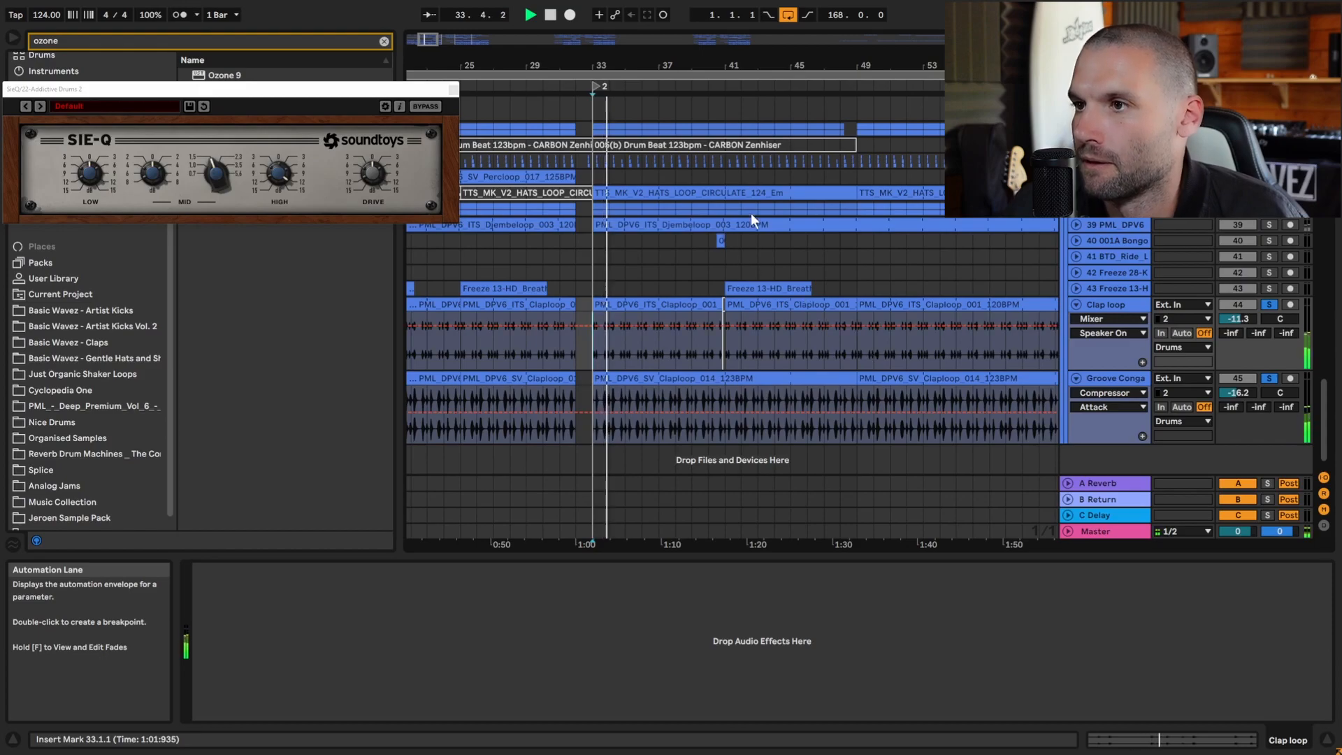
left_click_drag(664, 65, 582, 86)
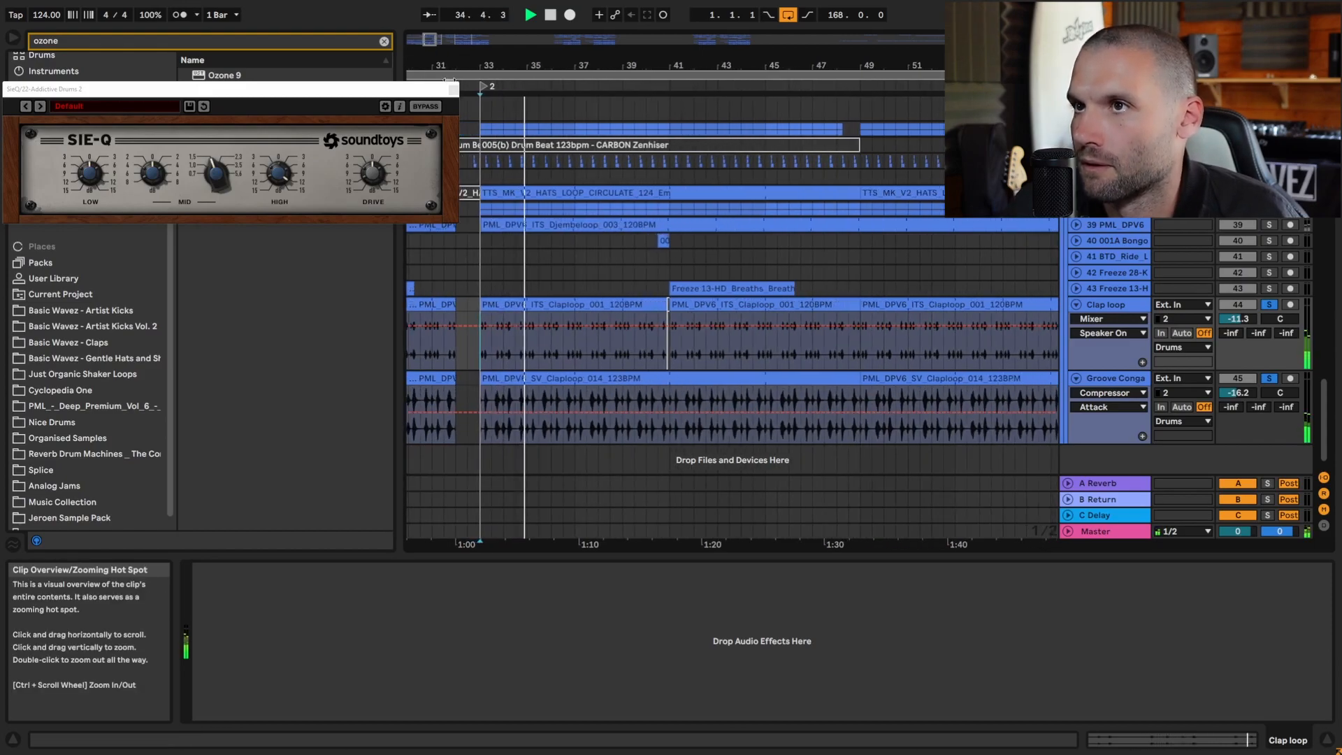
left_click(454, 90)
left_click_drag(432, 40, 428, 54)
scroll(674, 234, "up", 2)
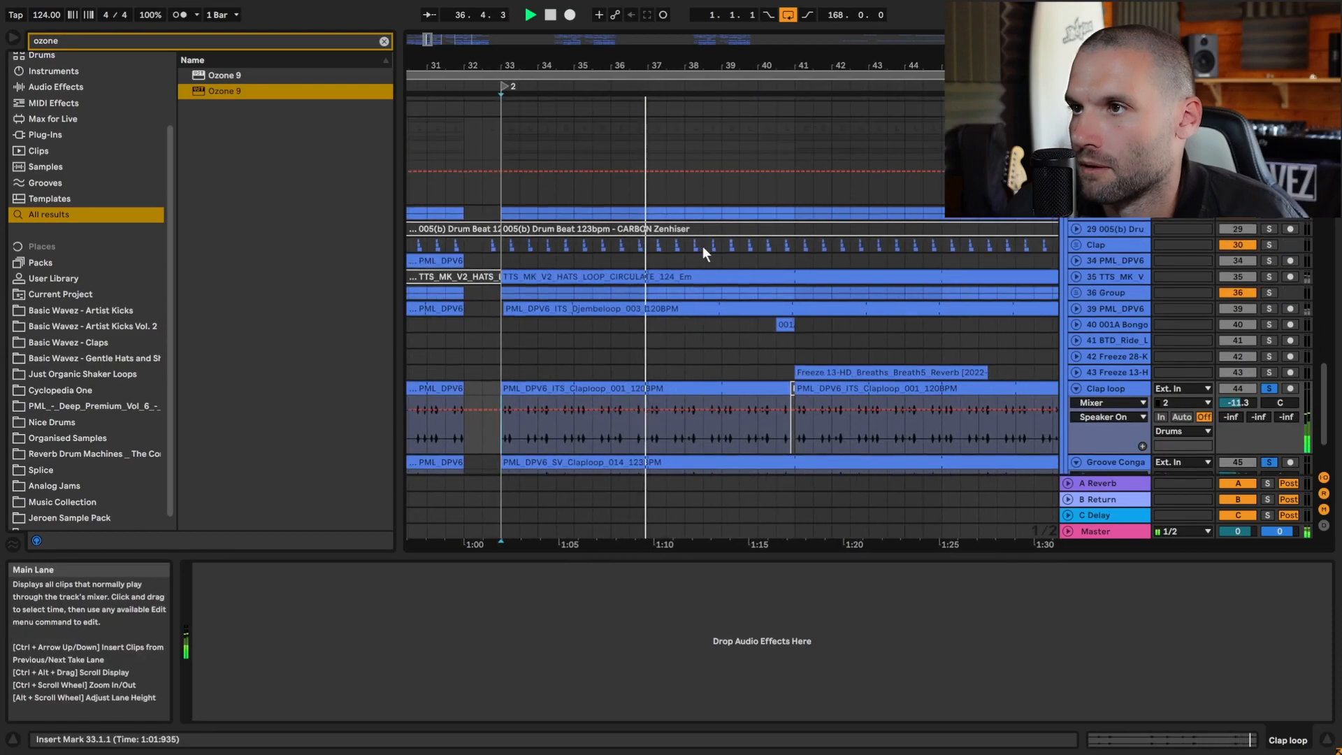
key("space")
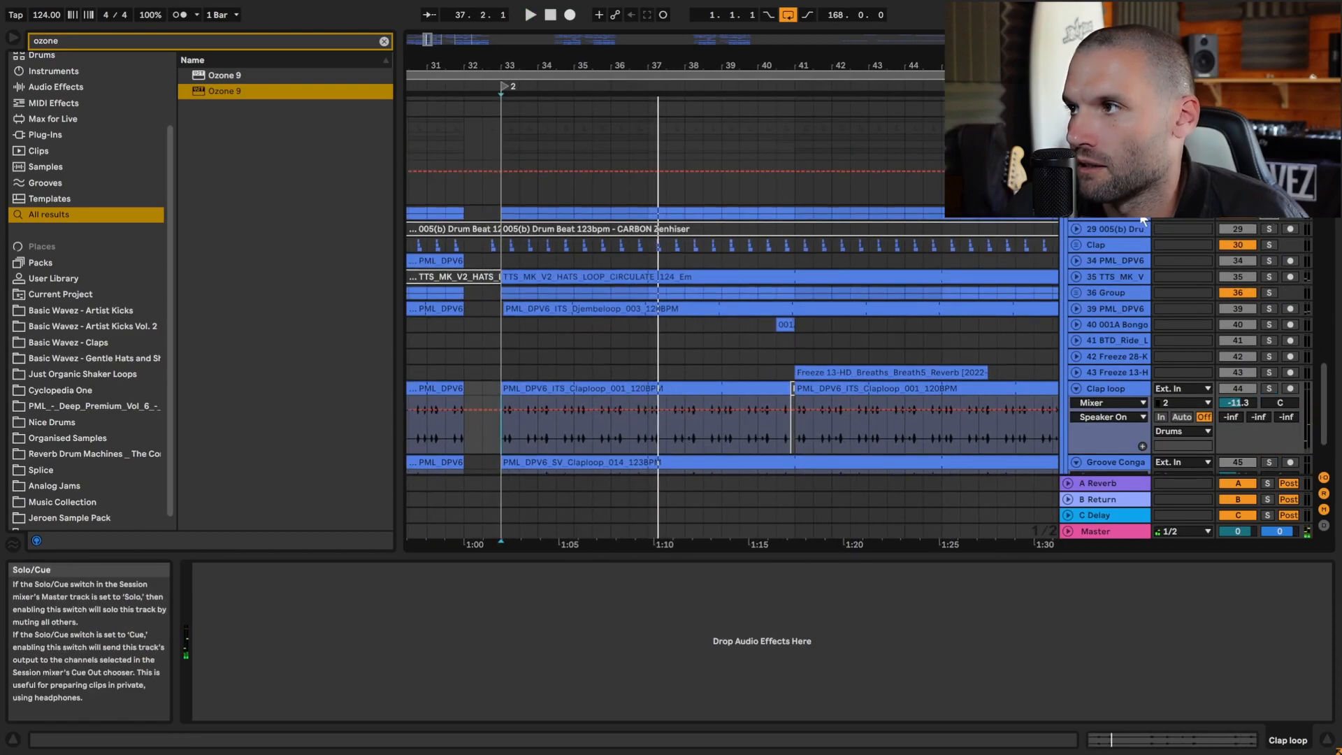
- Show the BTD Kick track's sampler and preview BTD Kick 55Hz A Angel.wav from the Basic Wavez - Artist Kicks folder with the browser search cleared
scroll(1082, 221, "up", 2)
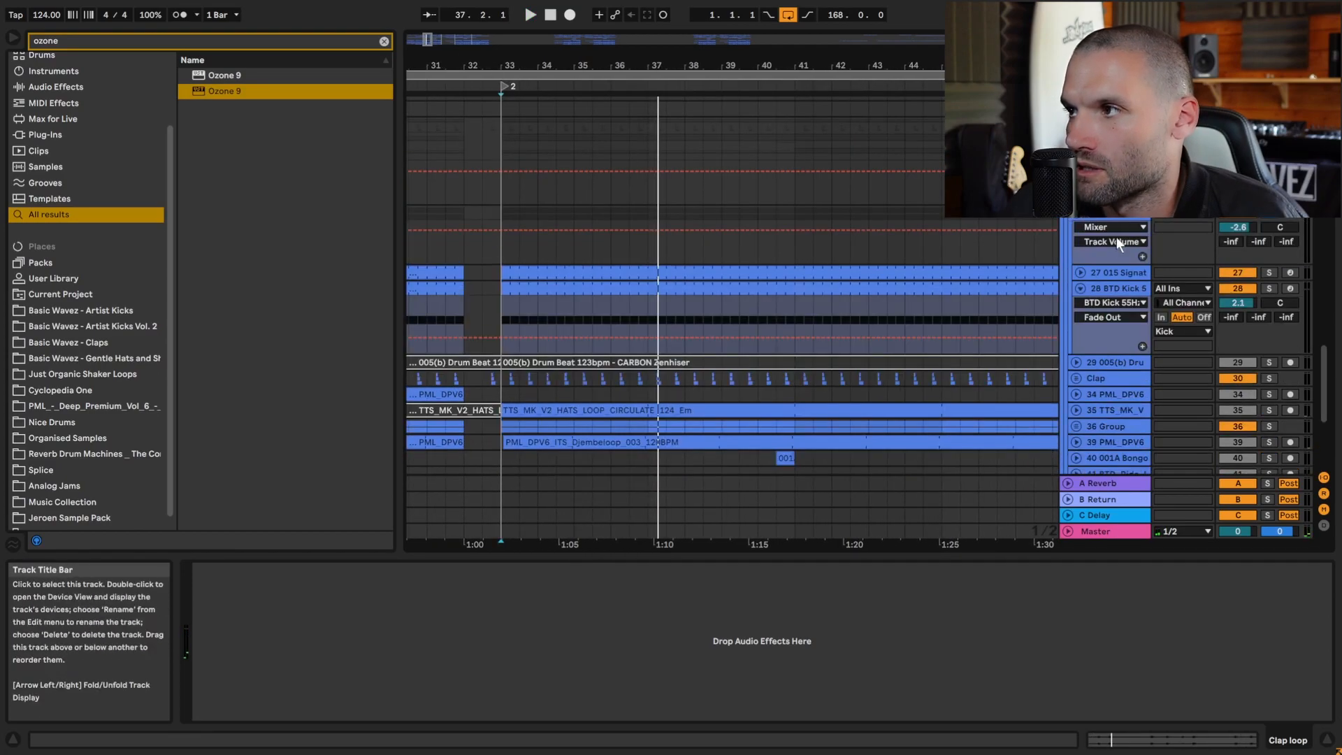
left_click(1109, 284)
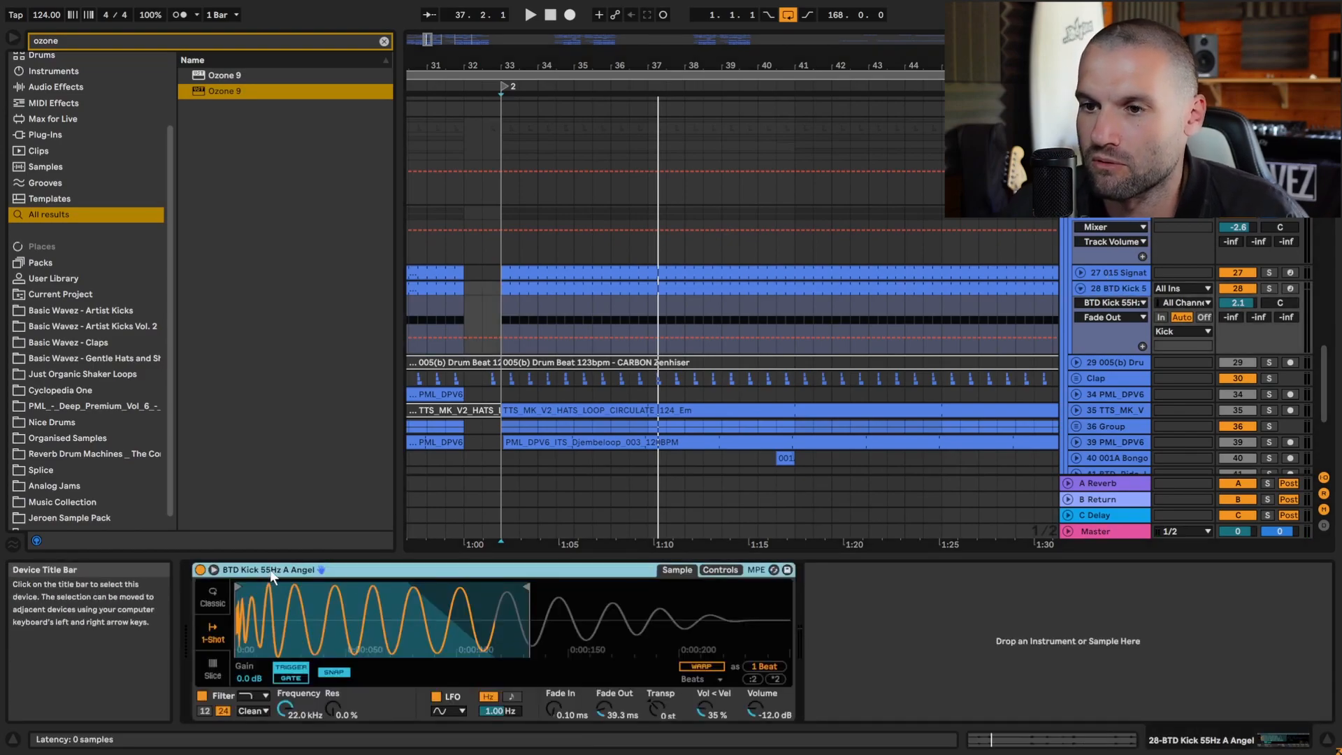
left_click(119, 314)
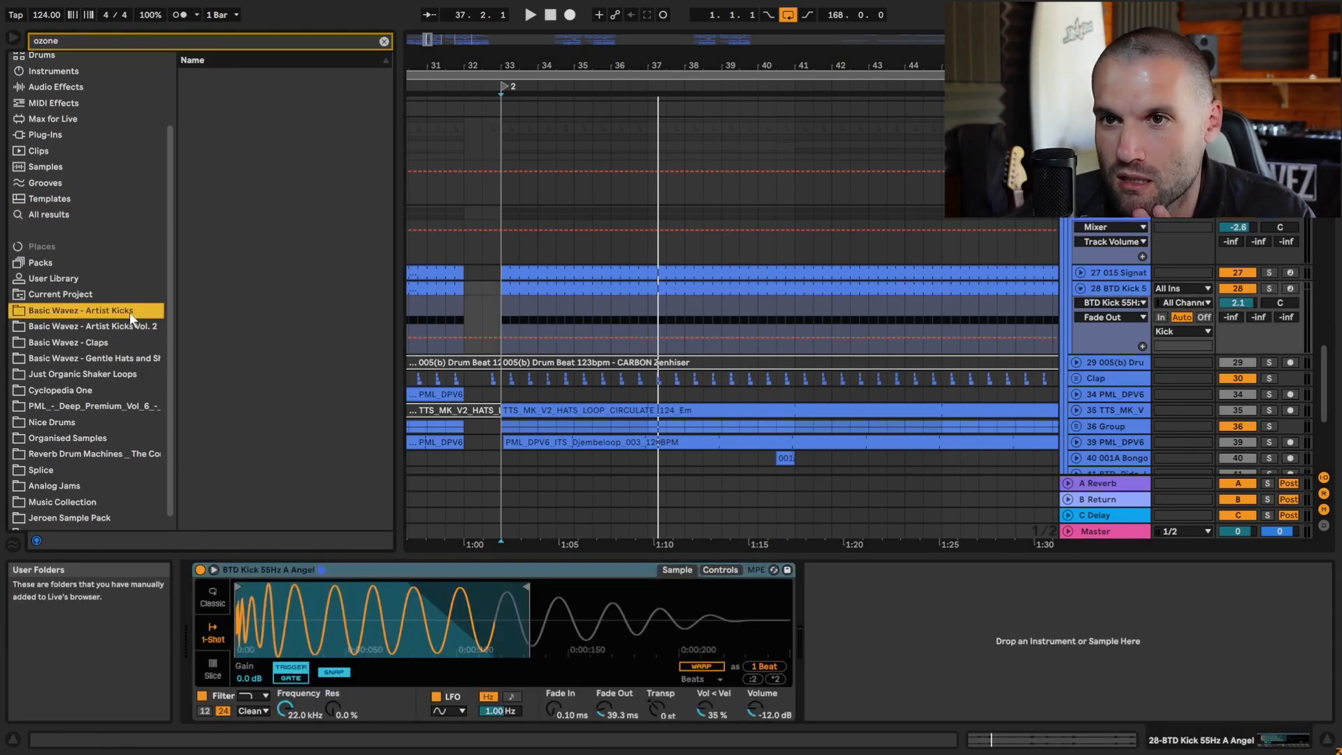
left_click(383, 42)
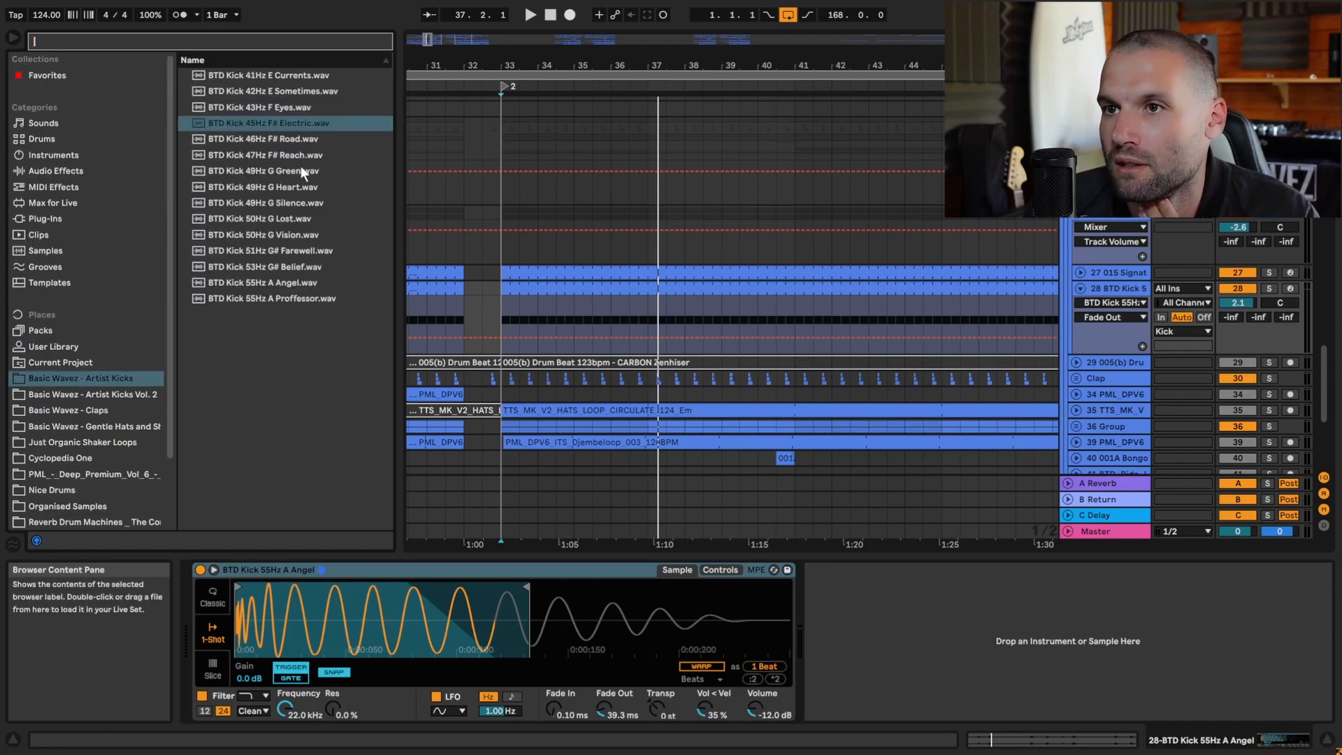
left_click(290, 283)
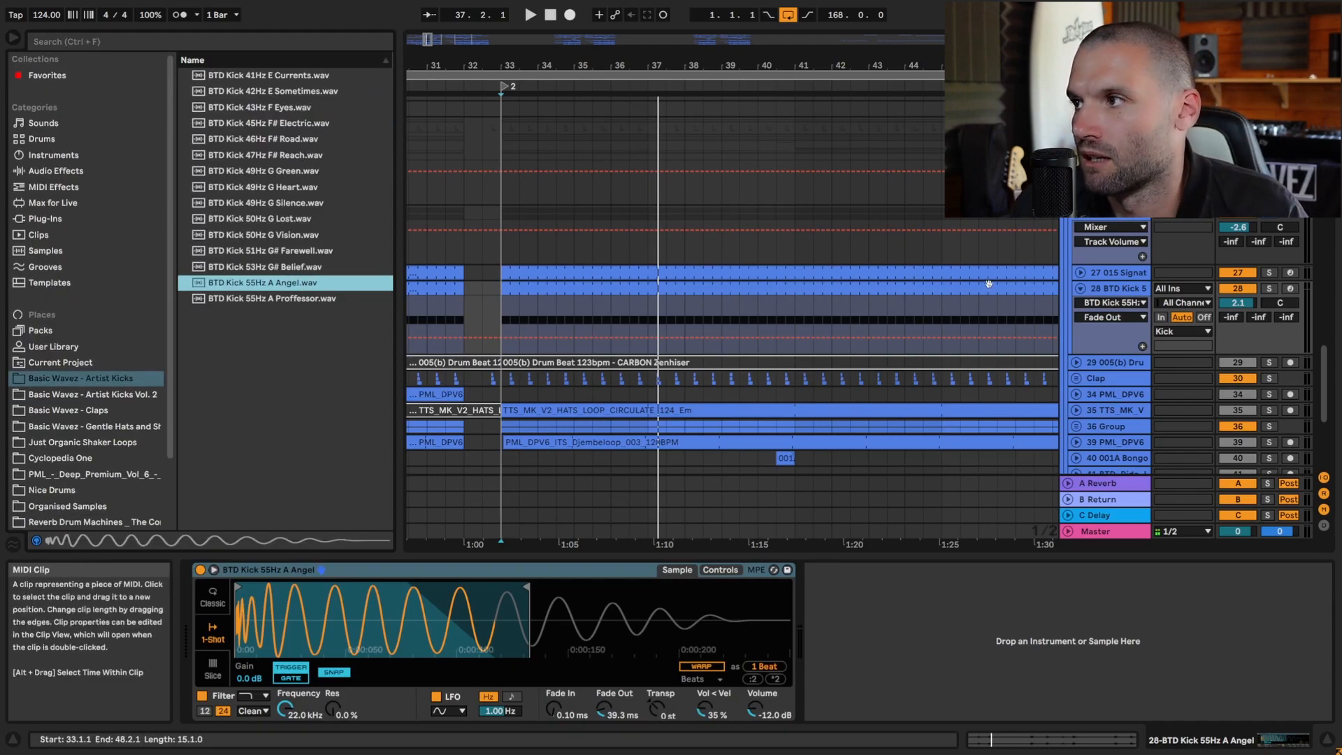
- Play the BTD Kick track soloed from bar 33, and unfold the 015 Signature Kickdrum track with its sampler shown
left_click(1270, 288)
key("space")
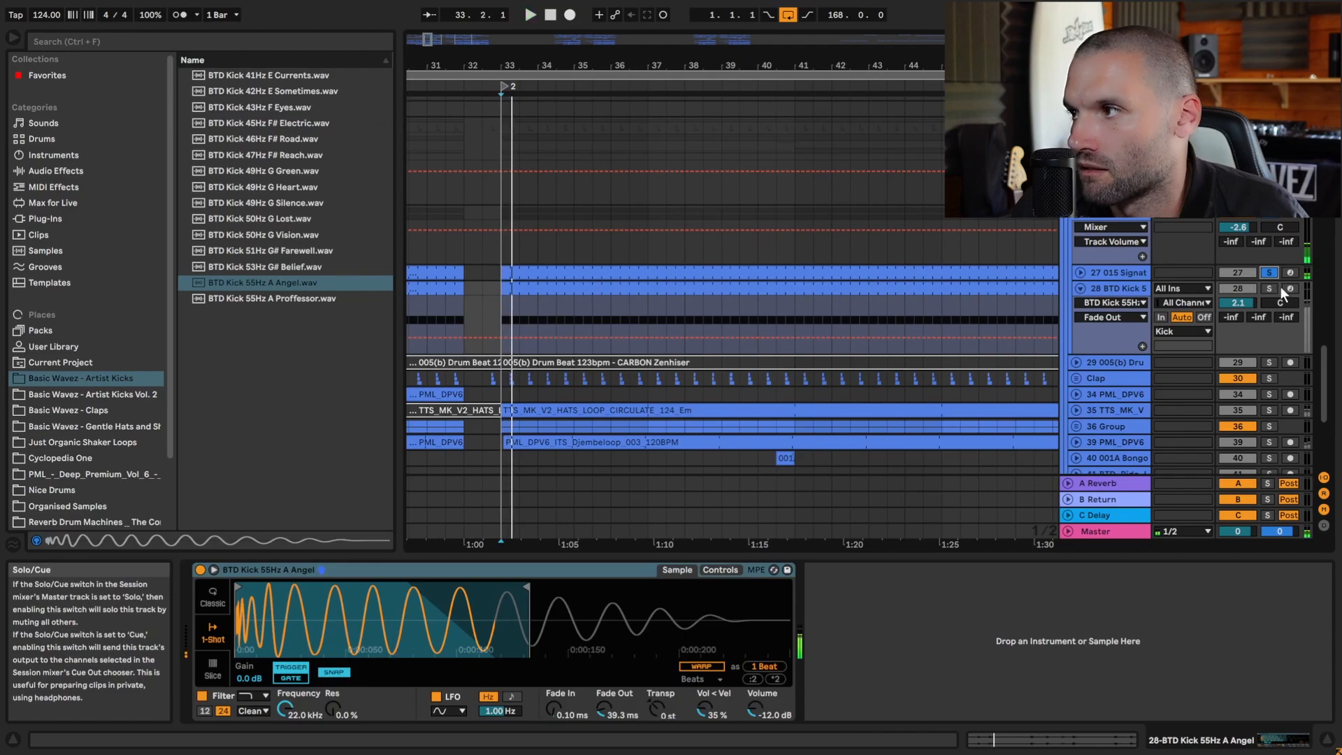
left_click(1083, 287)
left_click(1084, 286)
left_click(1083, 273)
left_click(1127, 275)
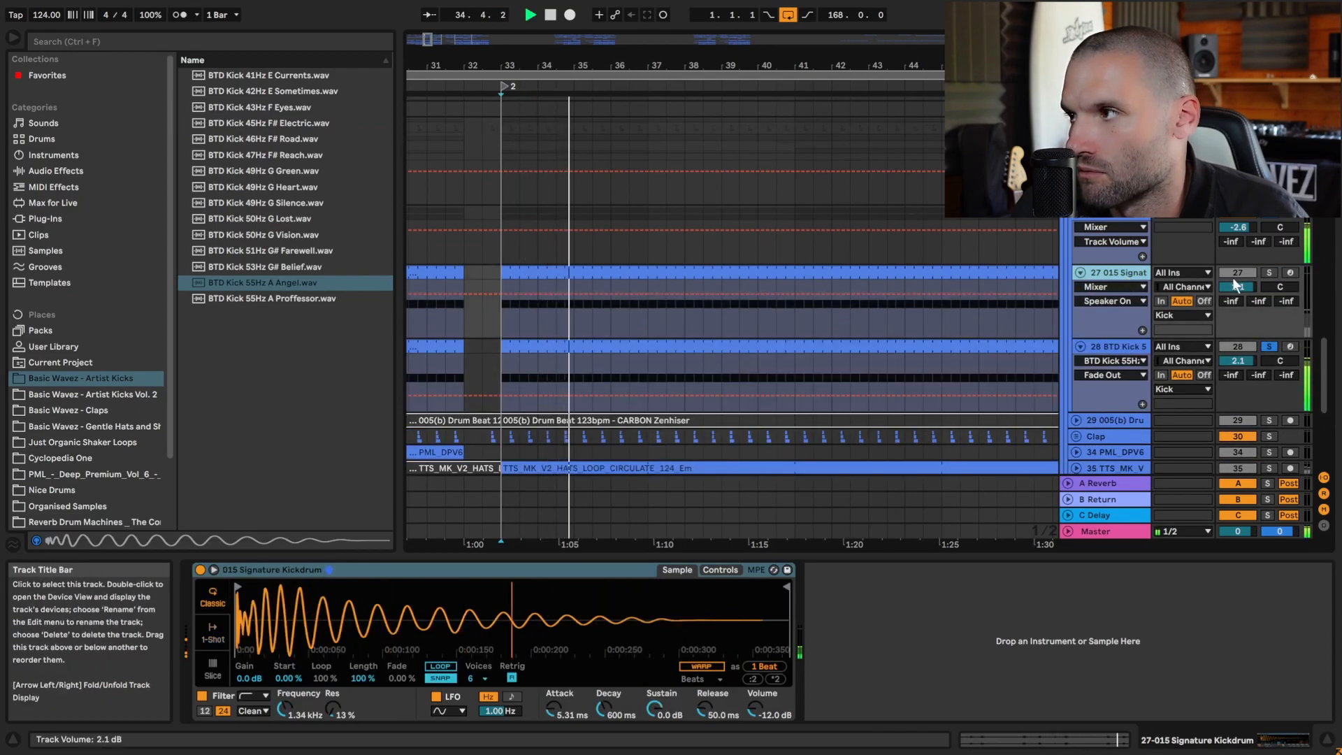
- Play the 015 Signature Kickdrum soloed from bar 33 with its sampler controls shown, and add the BTD Kick to the solo
left_click(1270, 273)
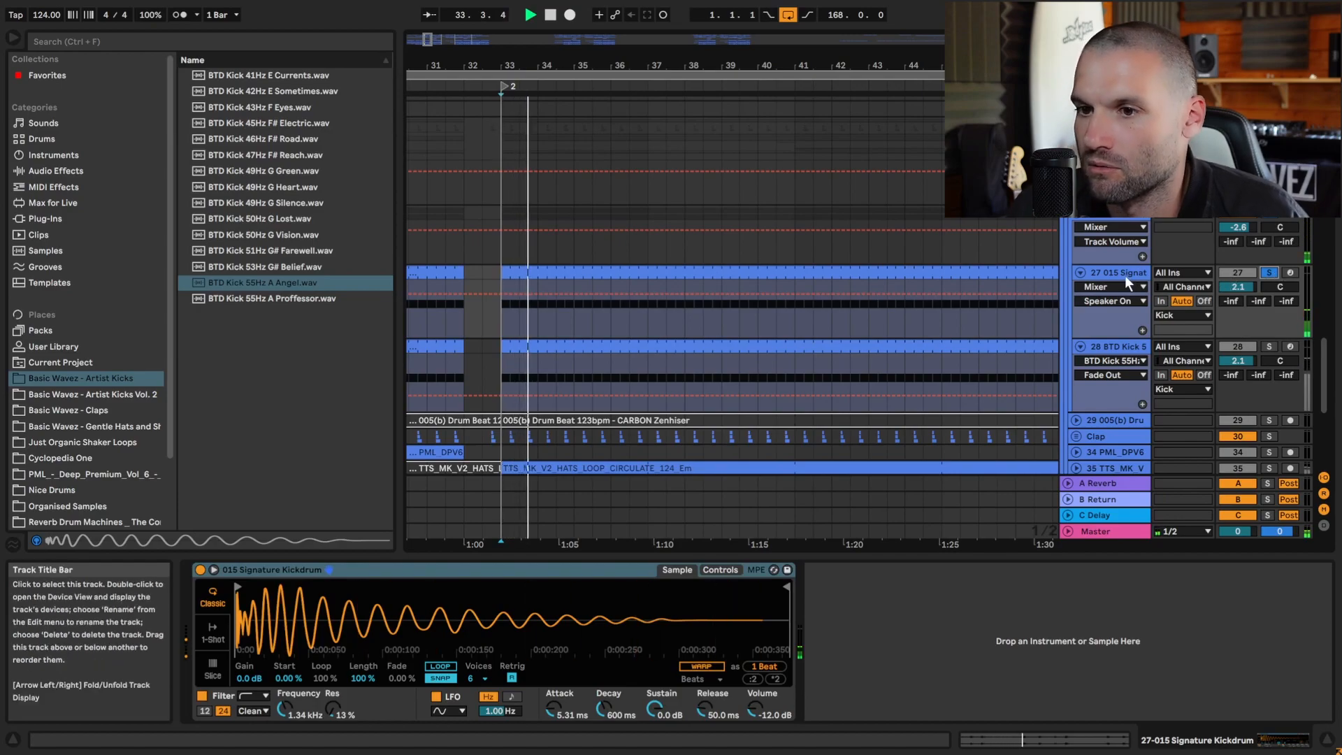
key("space")
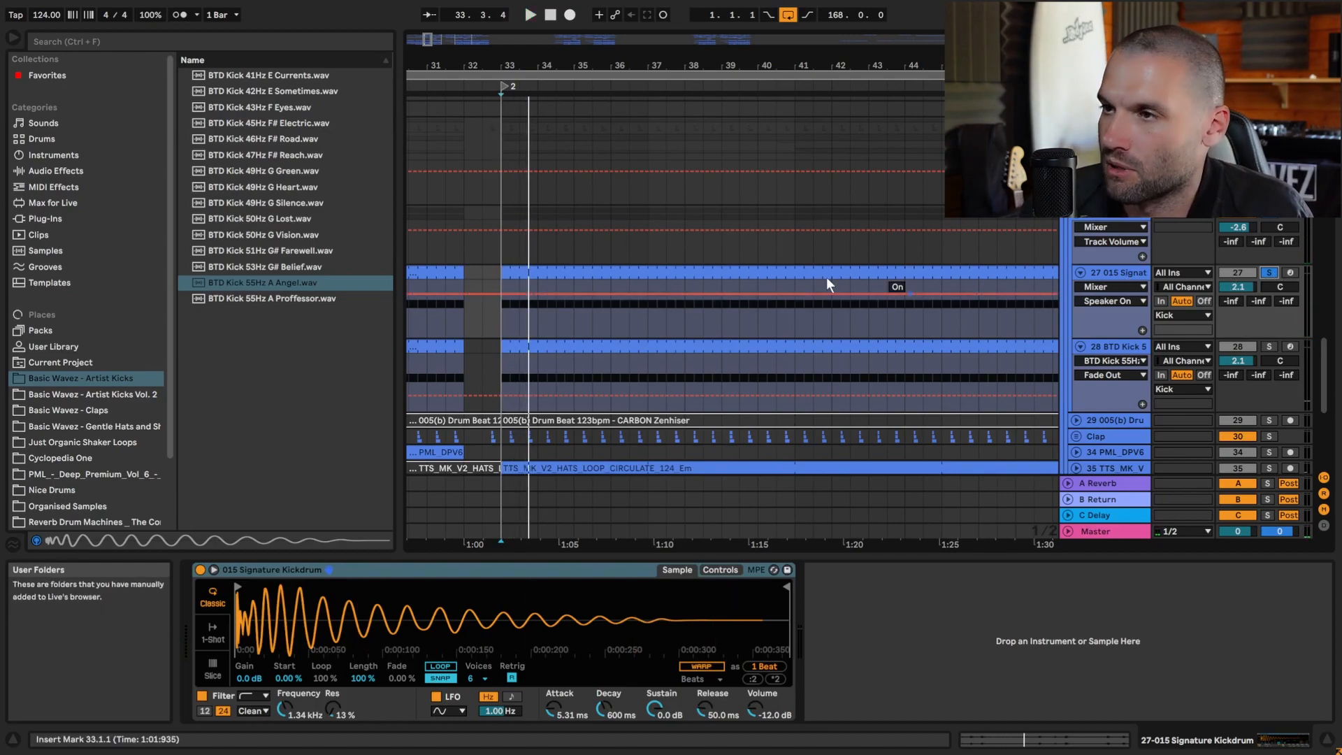
left_click(500, 318)
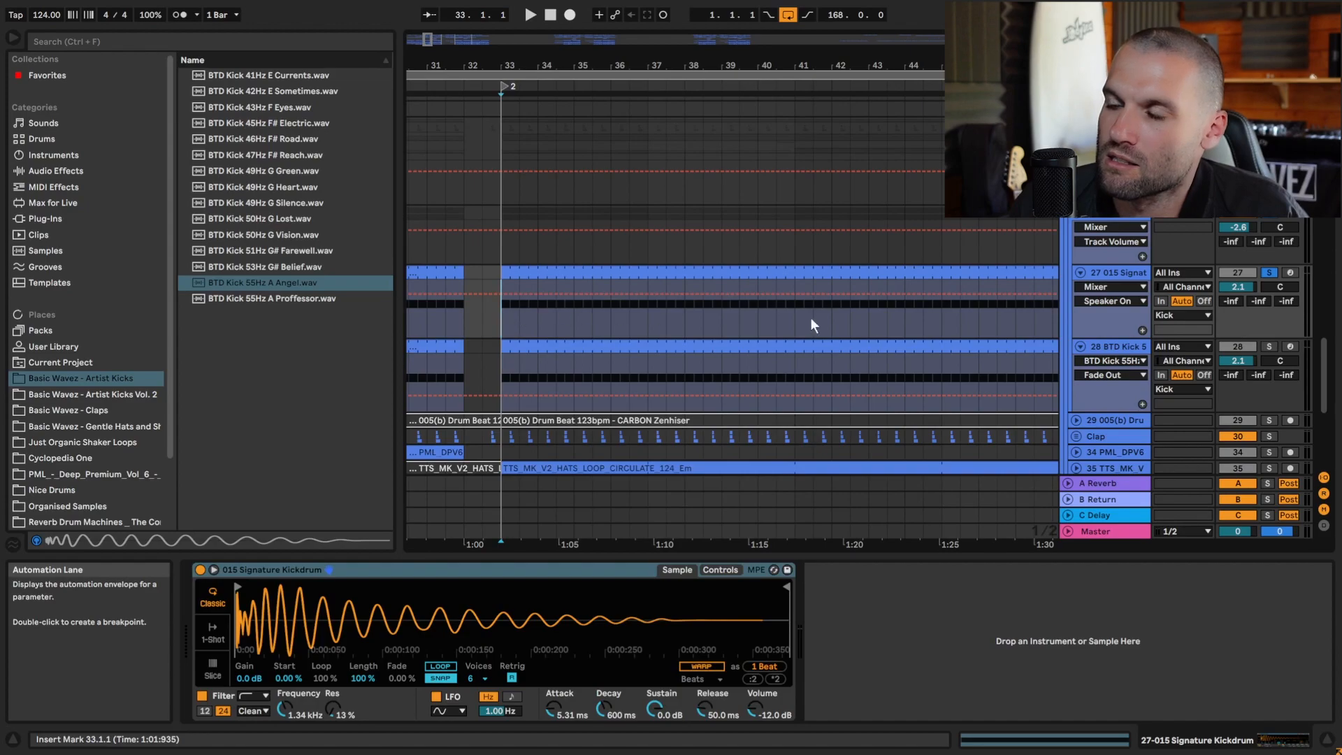
key("space")
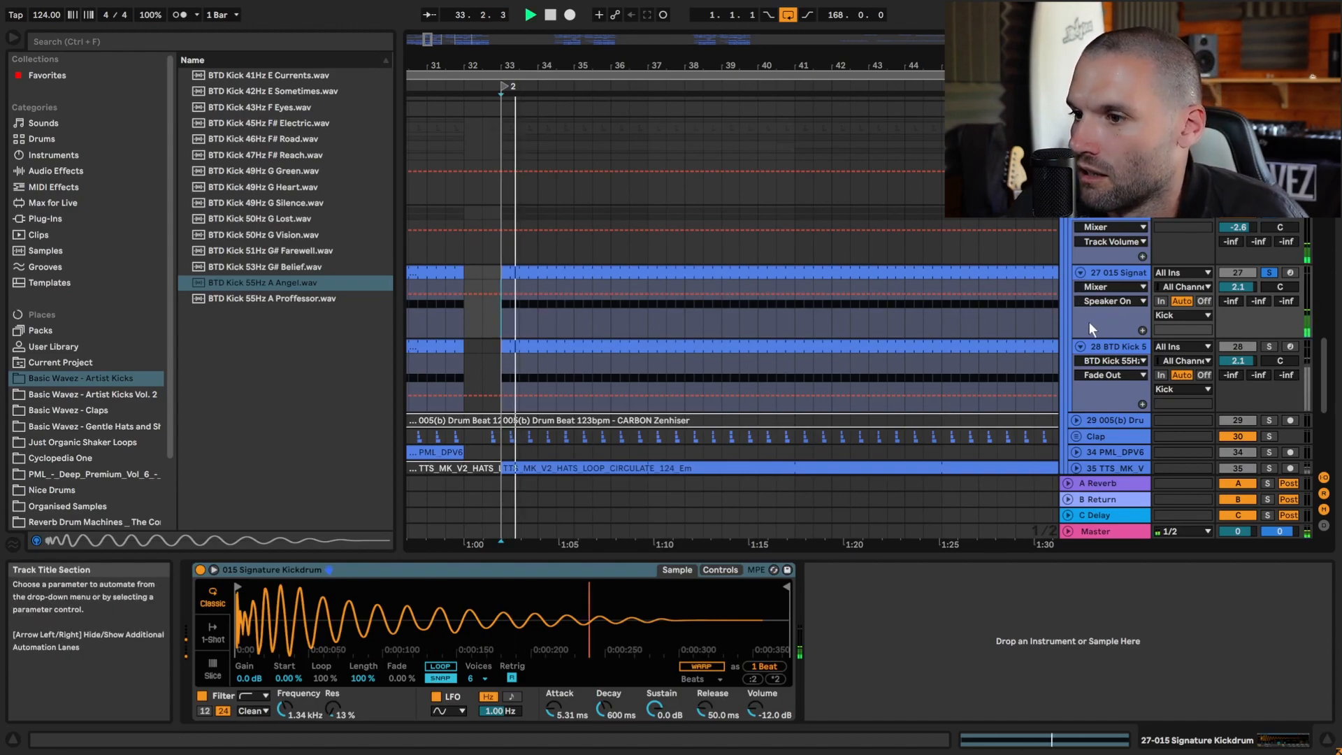
left_click(720, 570)
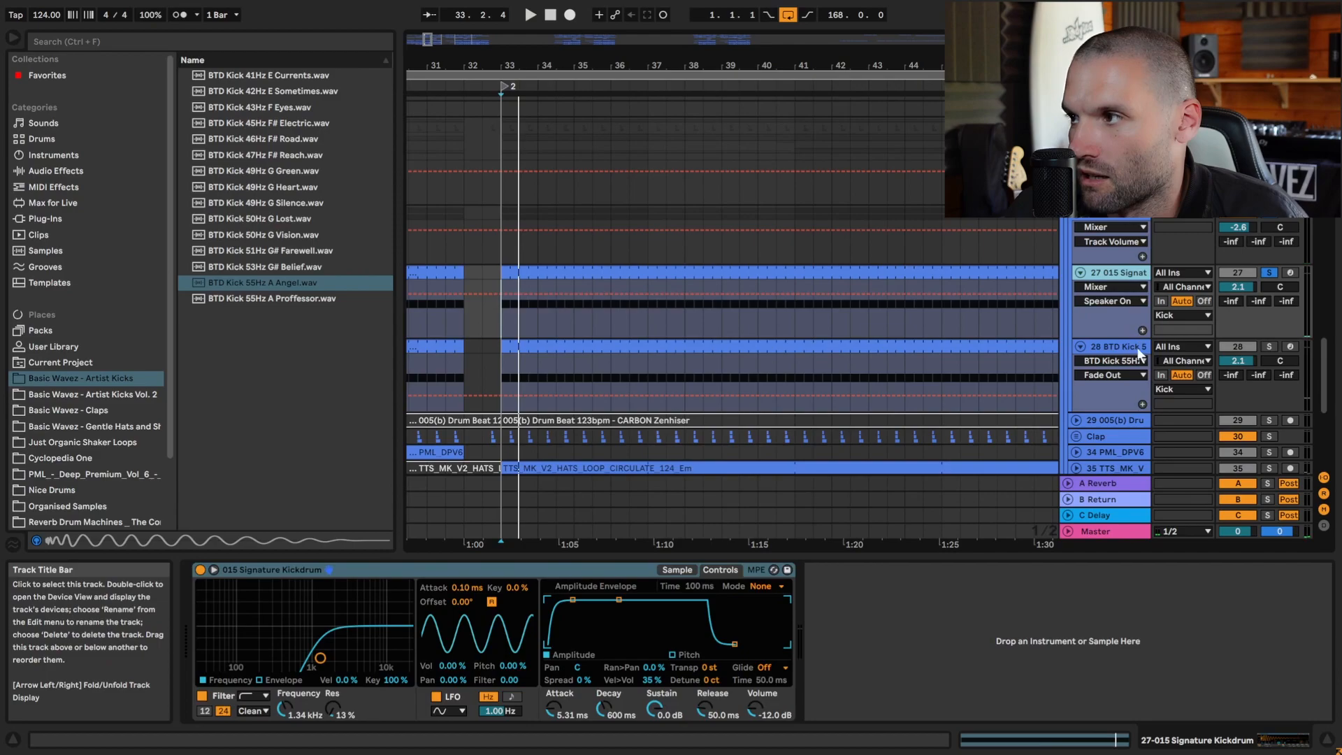
left_click(1269, 346)
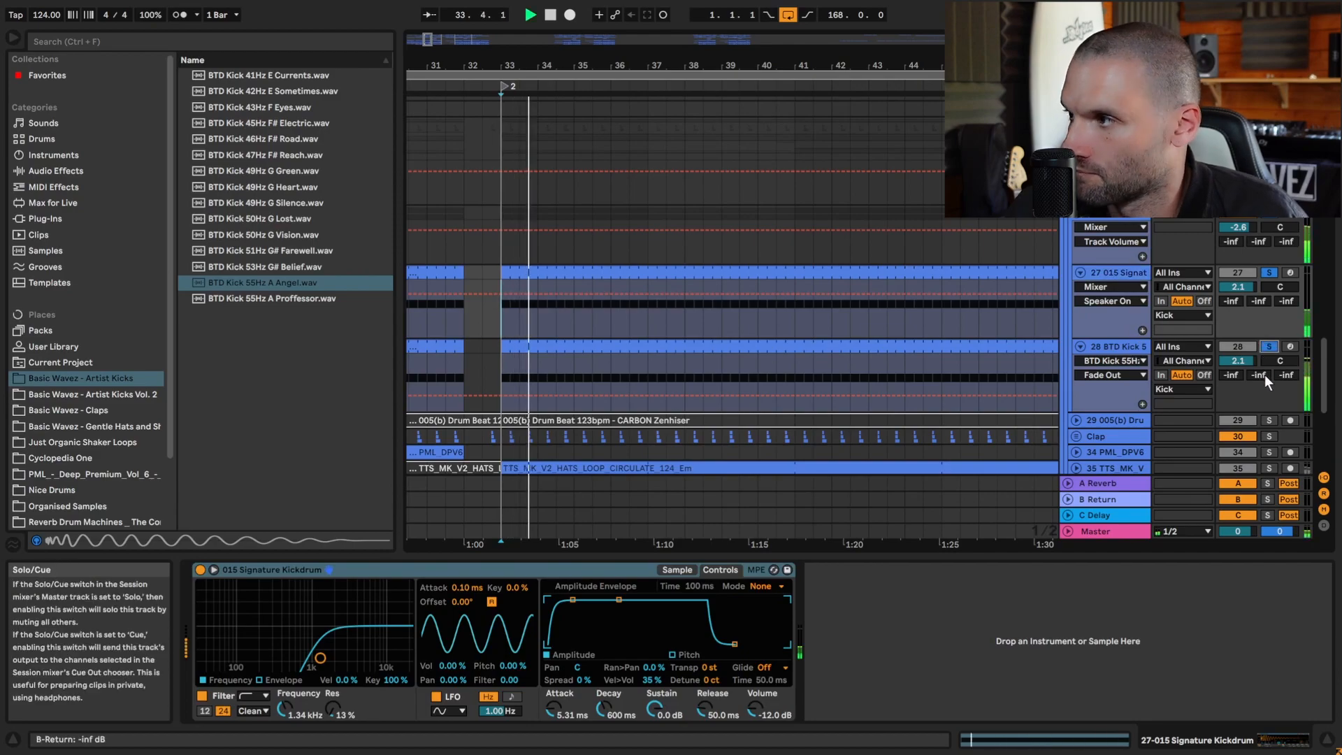
- Unfold the Clap group and play its three layered claps soloed from 33.2.1
scroll(1094, 350, "down", 3)
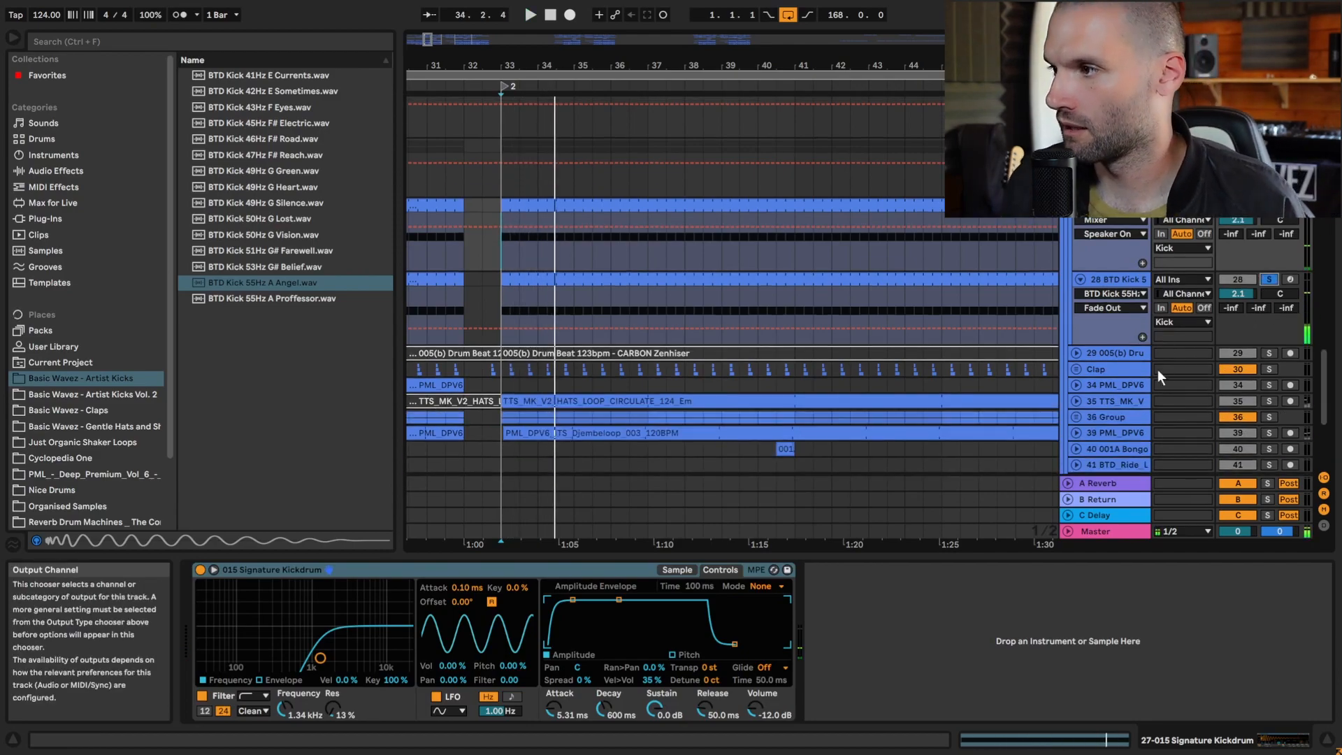
left_click(1077, 337)
scroll(1088, 337, "down", 5)
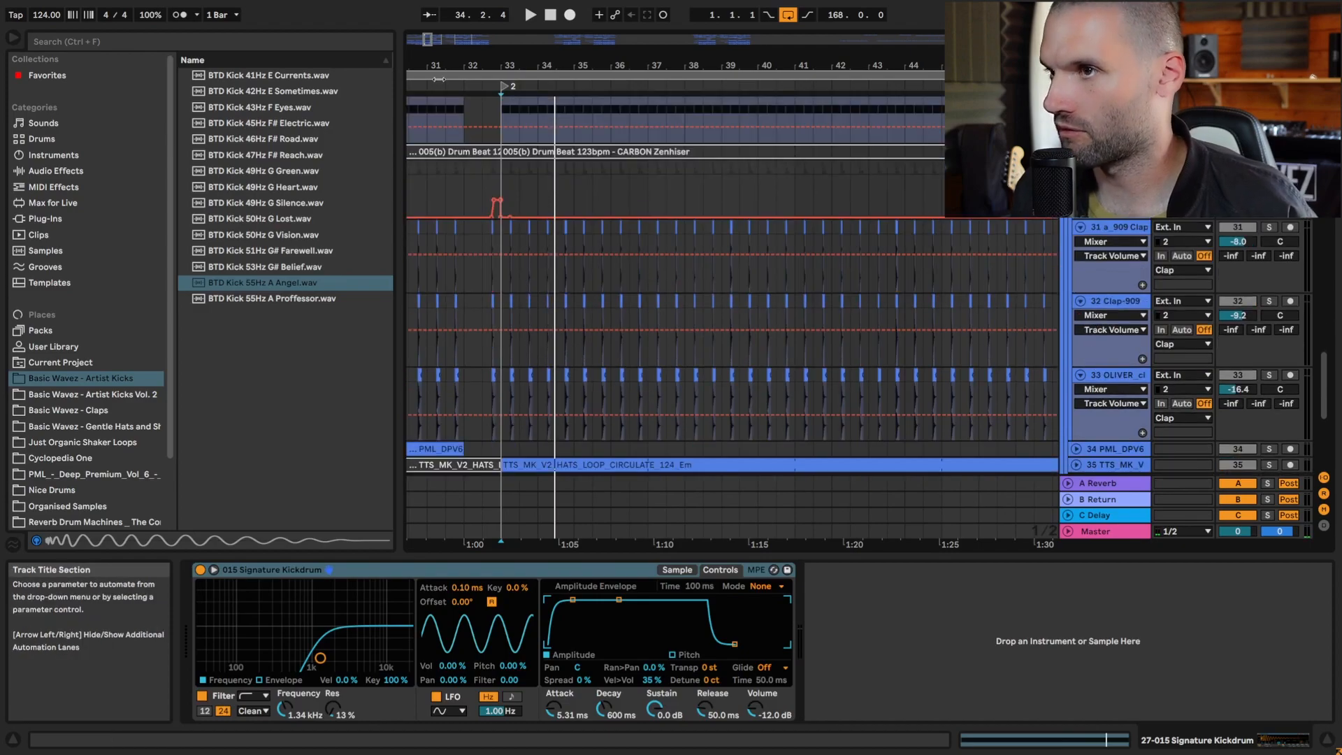
left_click_drag(428, 41, 449, 138)
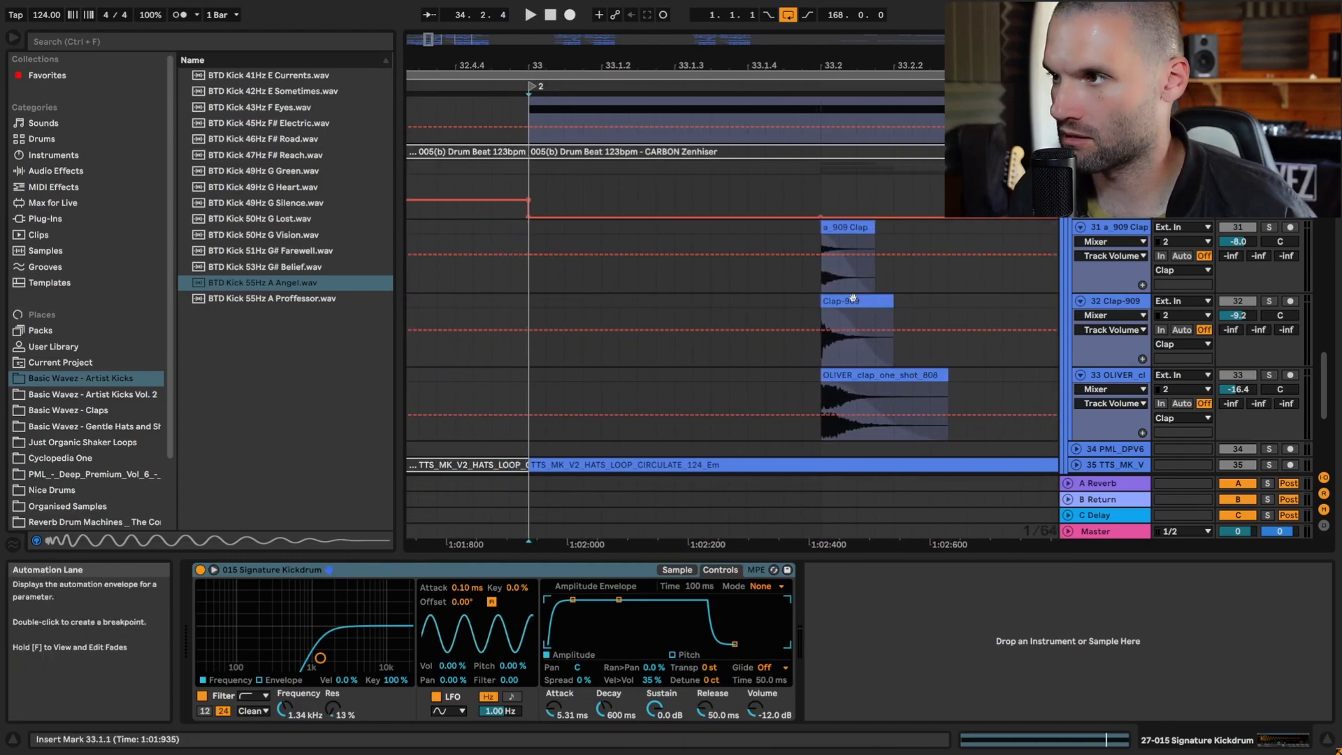
left_click(839, 228)
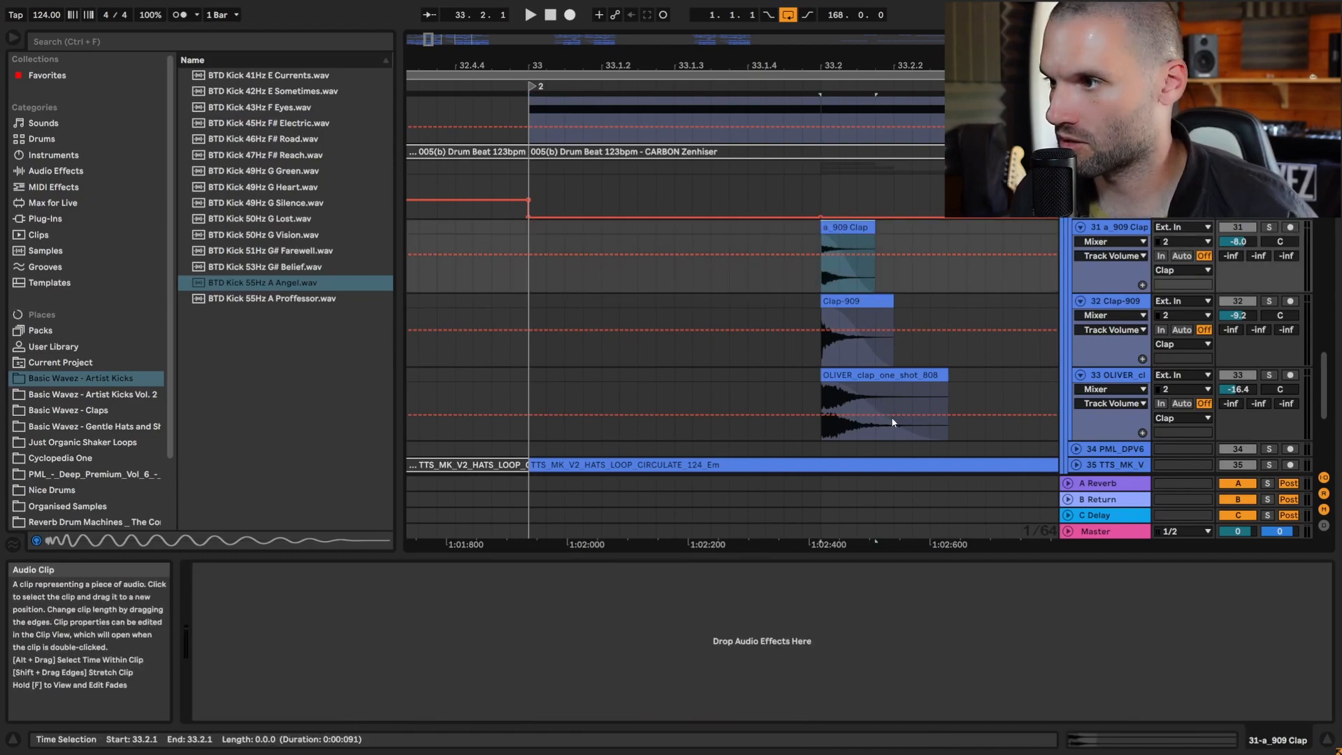
left_click(822, 393)
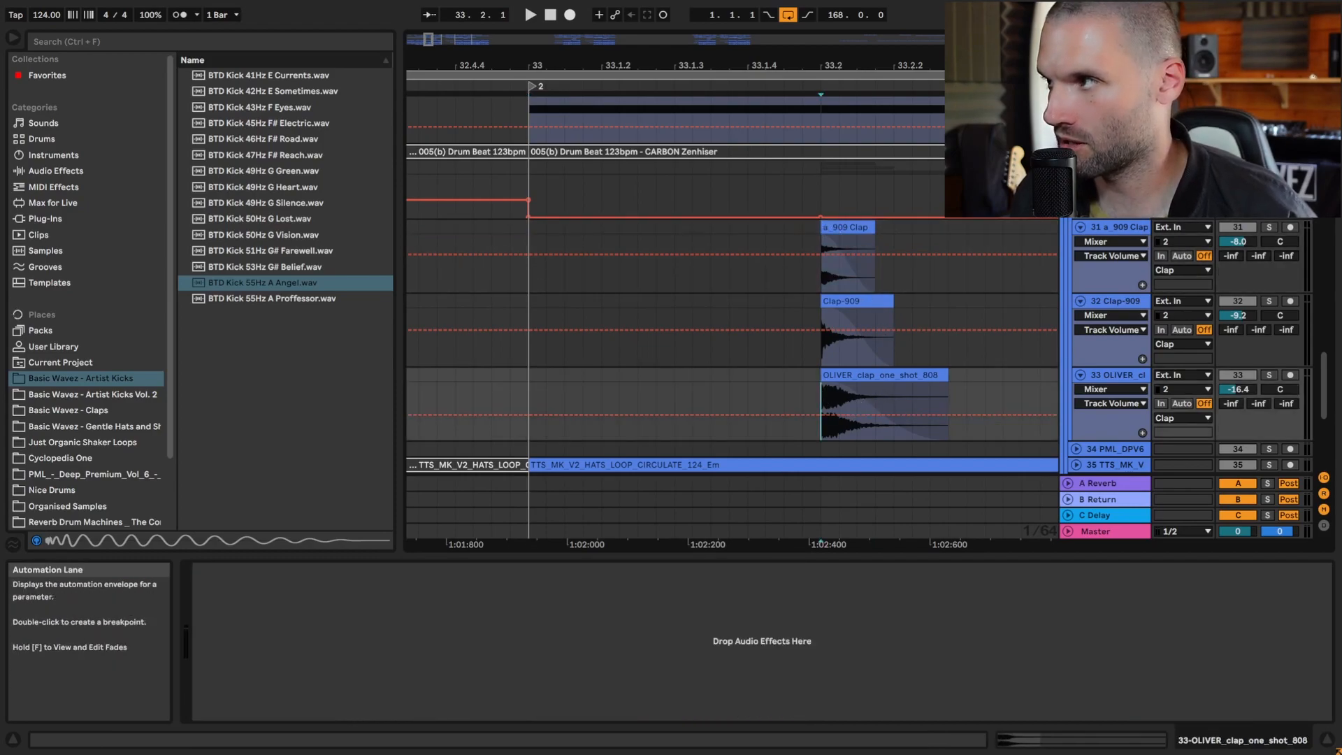
left_click_drag(1238, 375, 1237, 227)
key("space")
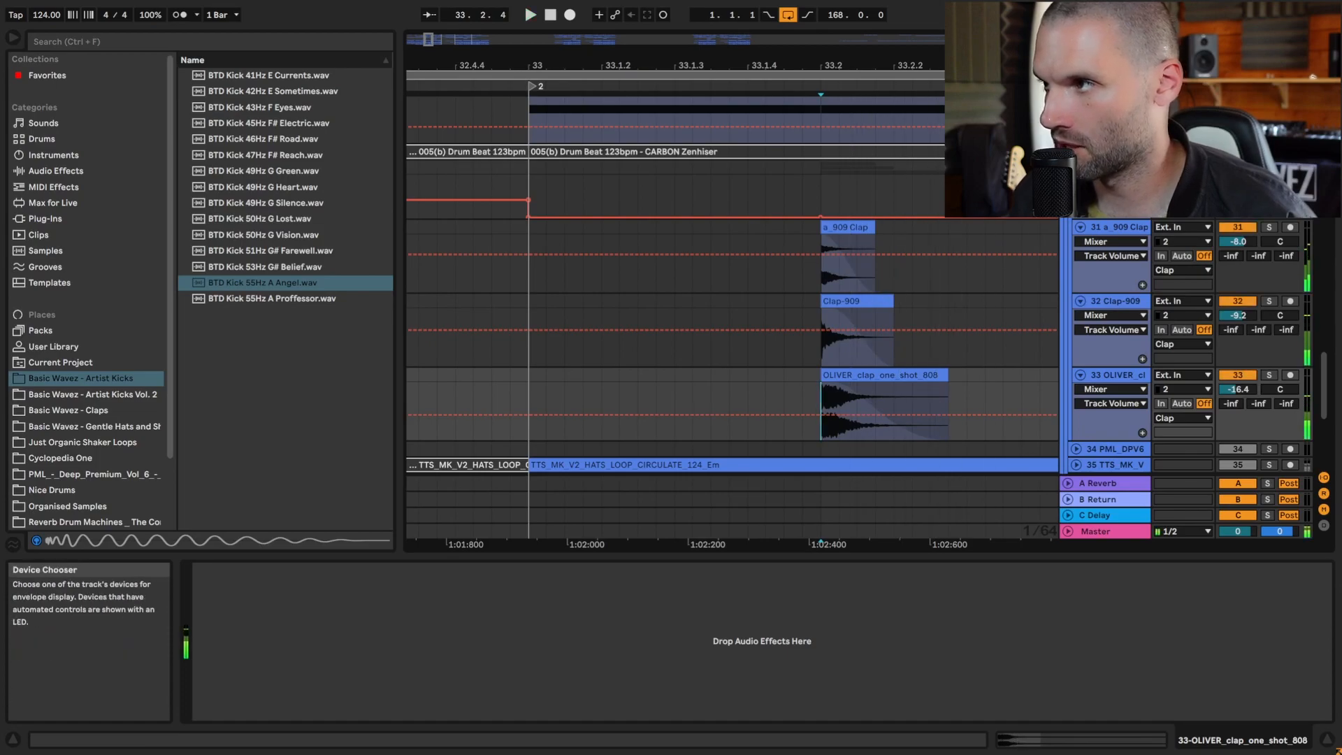
- Show the Clap group's effects and open the 2016 Stereo Room reverb window, placing it over the arrangement
left_click(1111, 168)
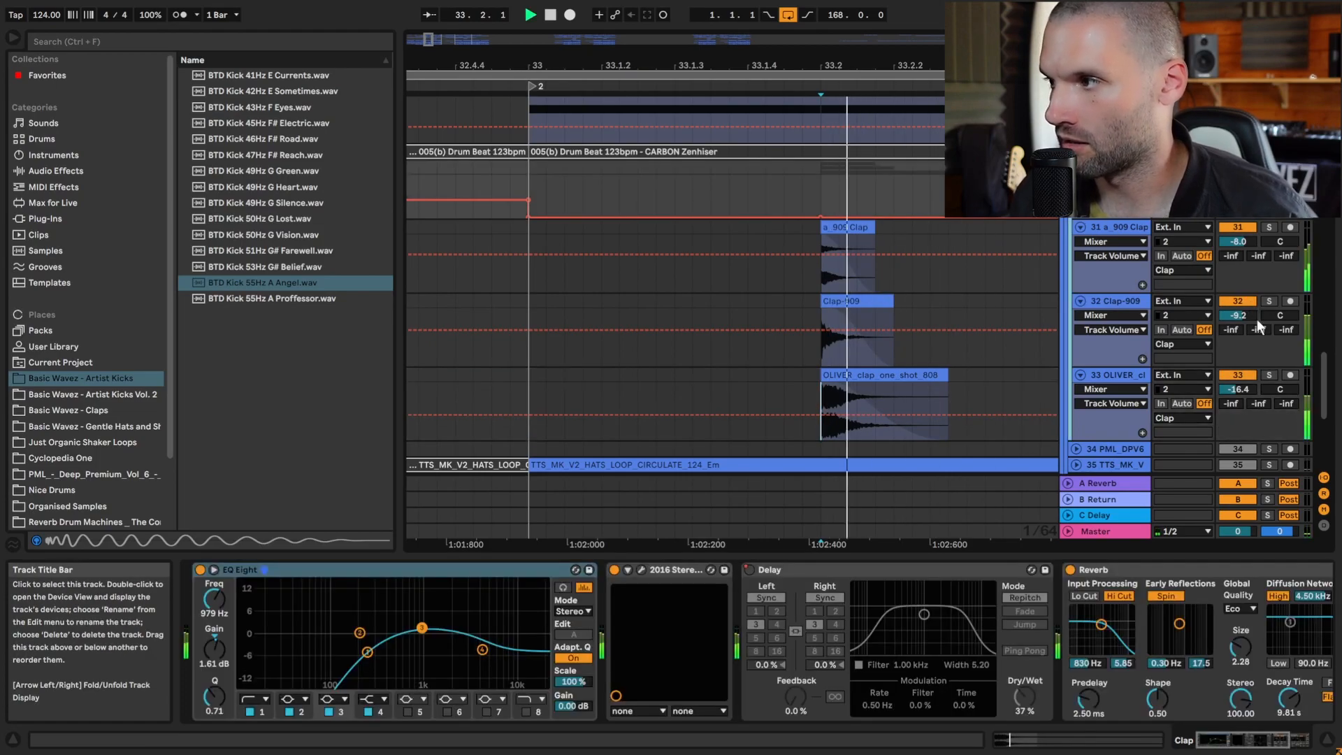
left_click(642, 569)
key("space")
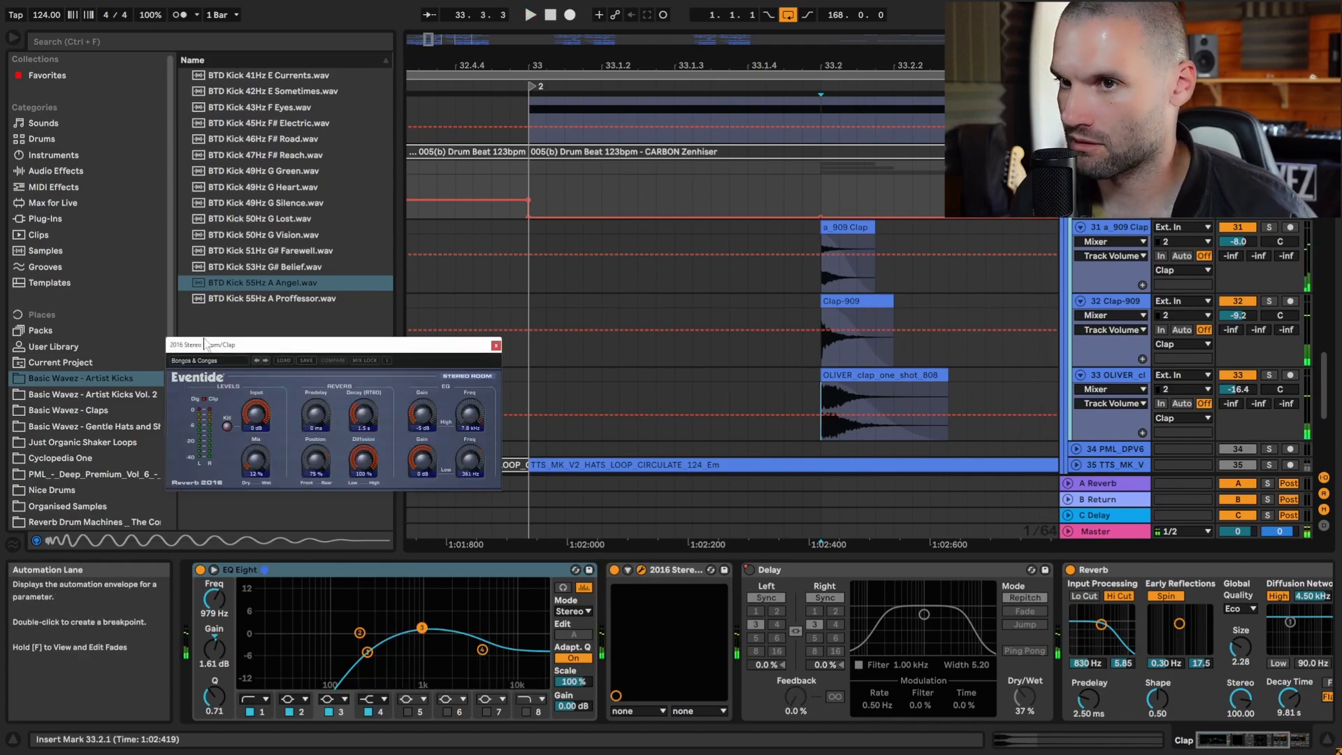
left_click_drag(308, 343, 445, 350)
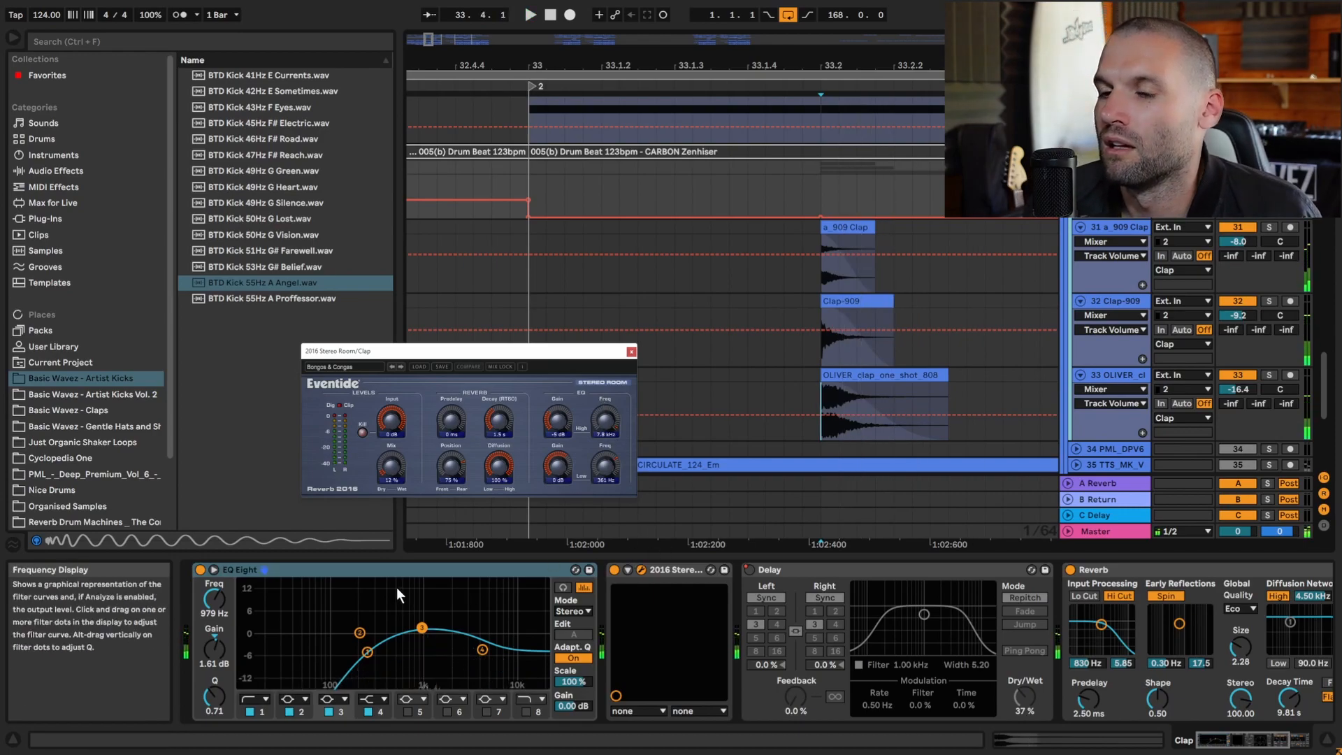
- Compare the claps with the 2016 Stereo Room reverb bypassed and re-enabled during playback
left_click(613, 569)
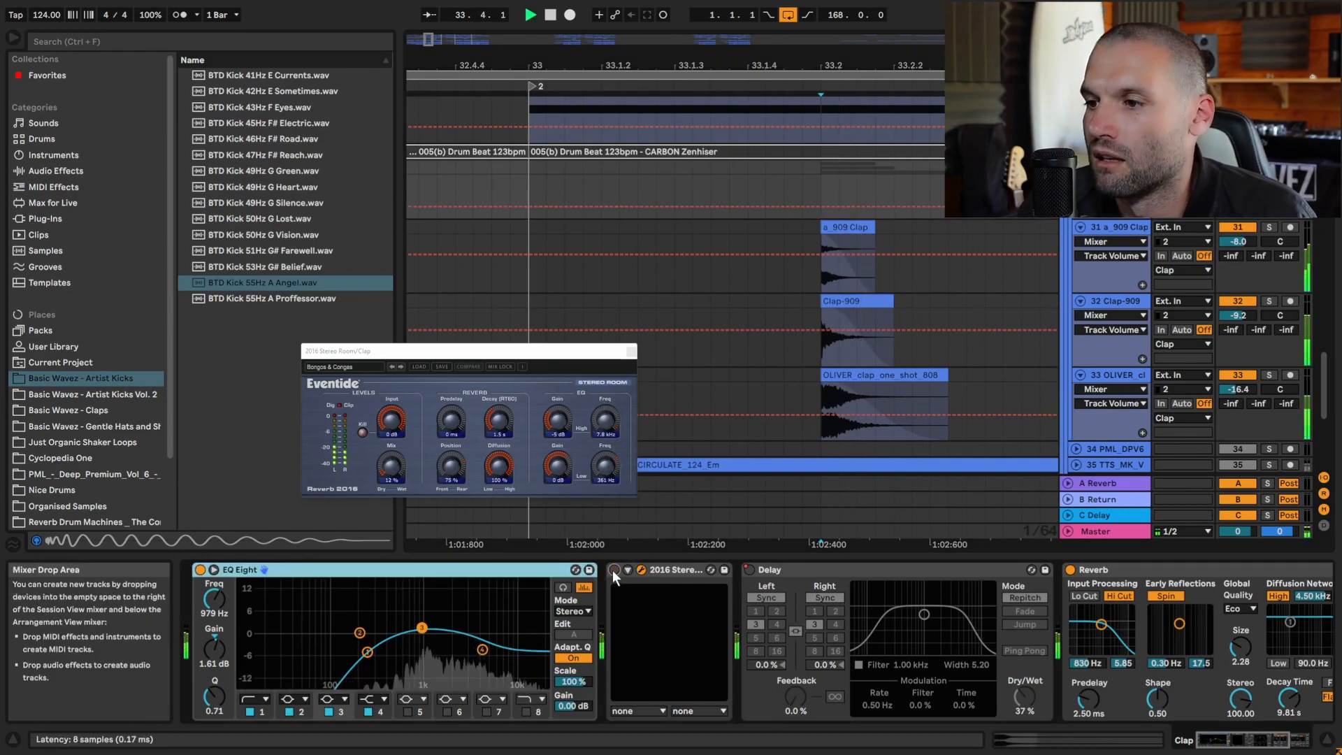
left_click(614, 570)
key("space")
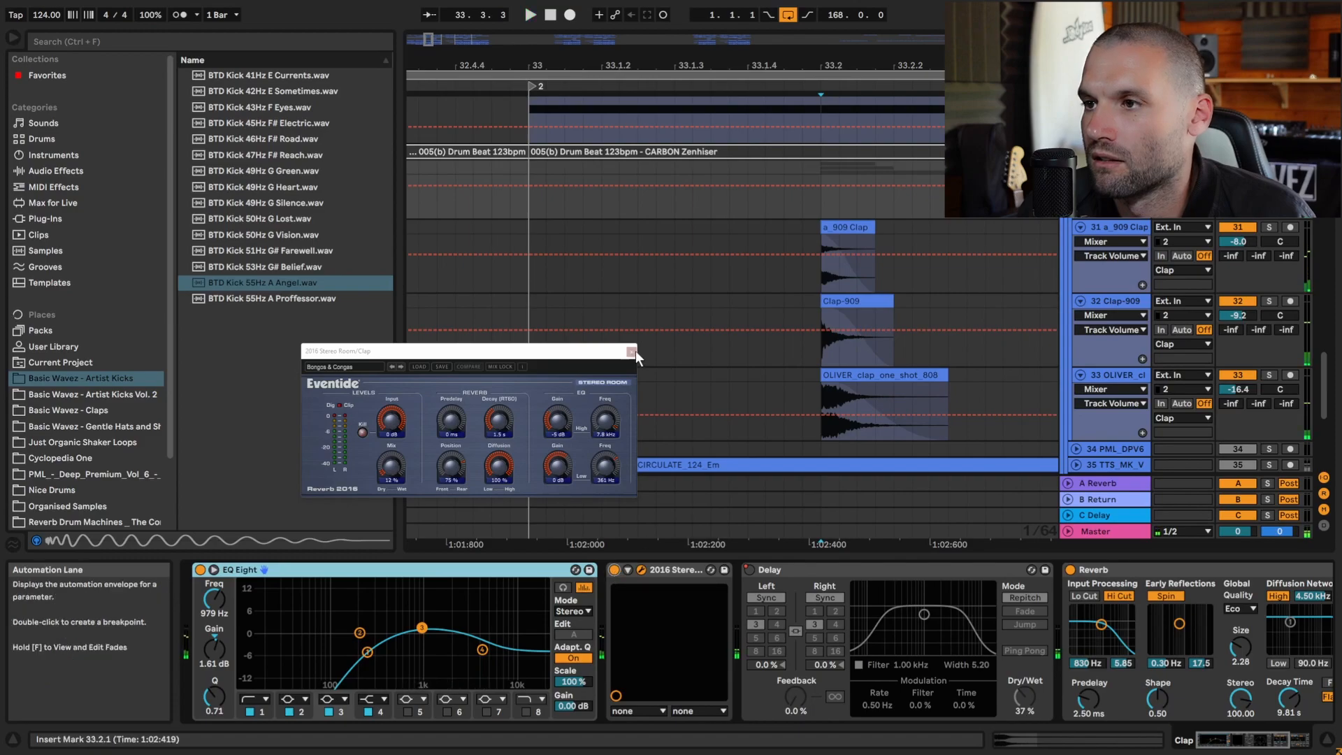
- Close the reverb window and play the a_909 Clap with its start extended to 33.1.4+, trimming it back to 33.2.1
left_click(632, 352)
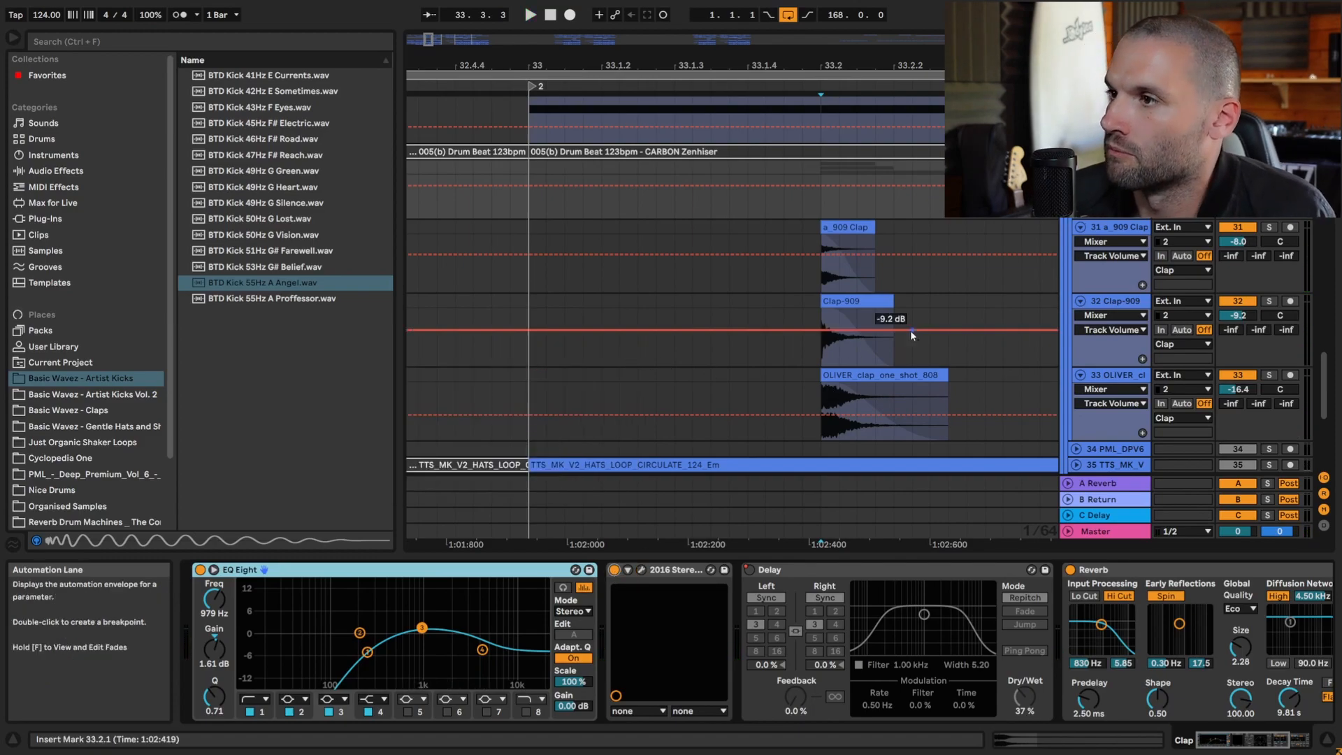
left_click(826, 227)
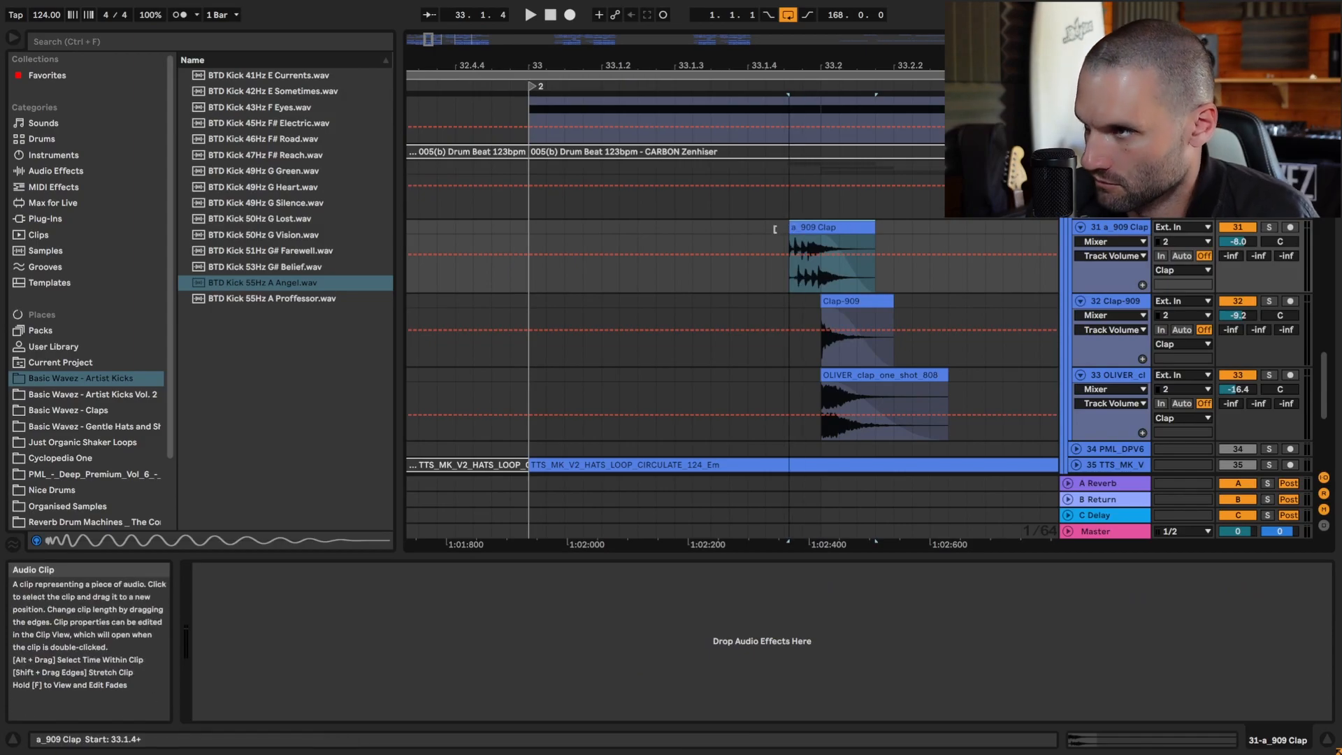
key("space")
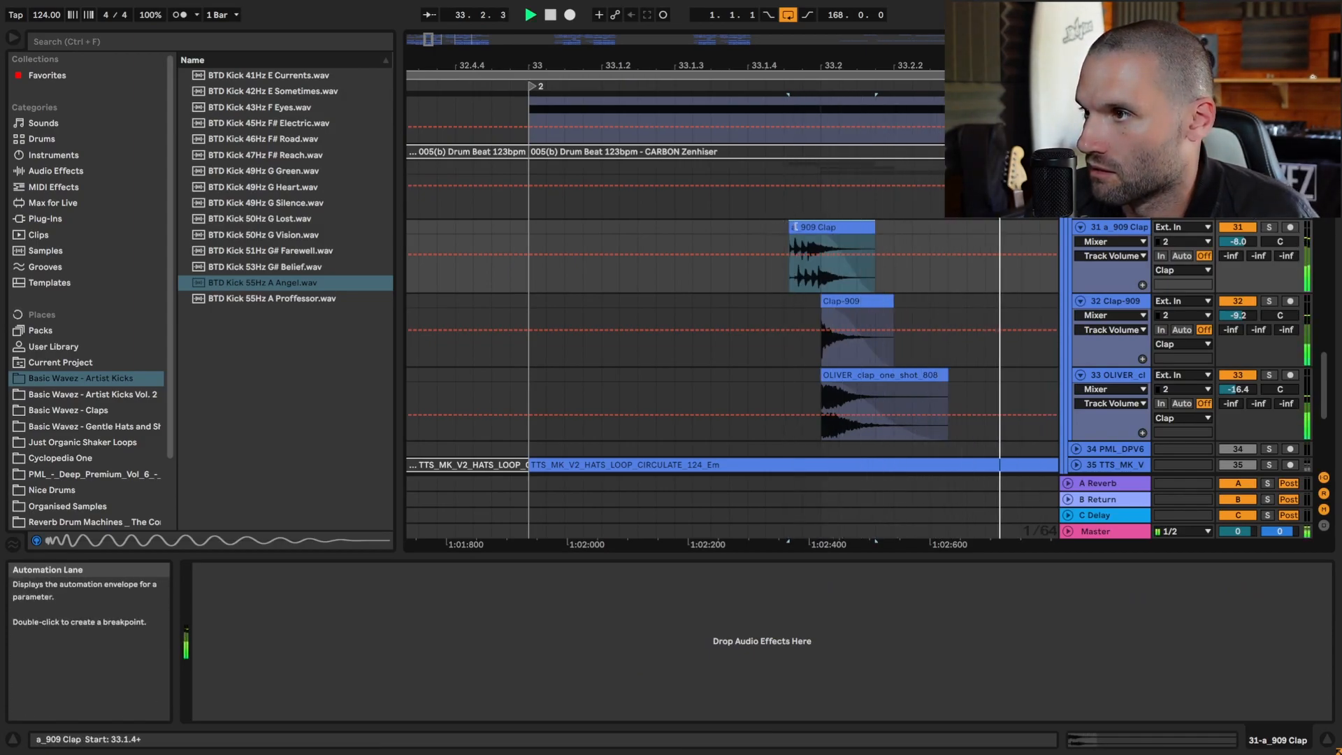
left_click_drag(791, 227, 808, 227)
key("space")
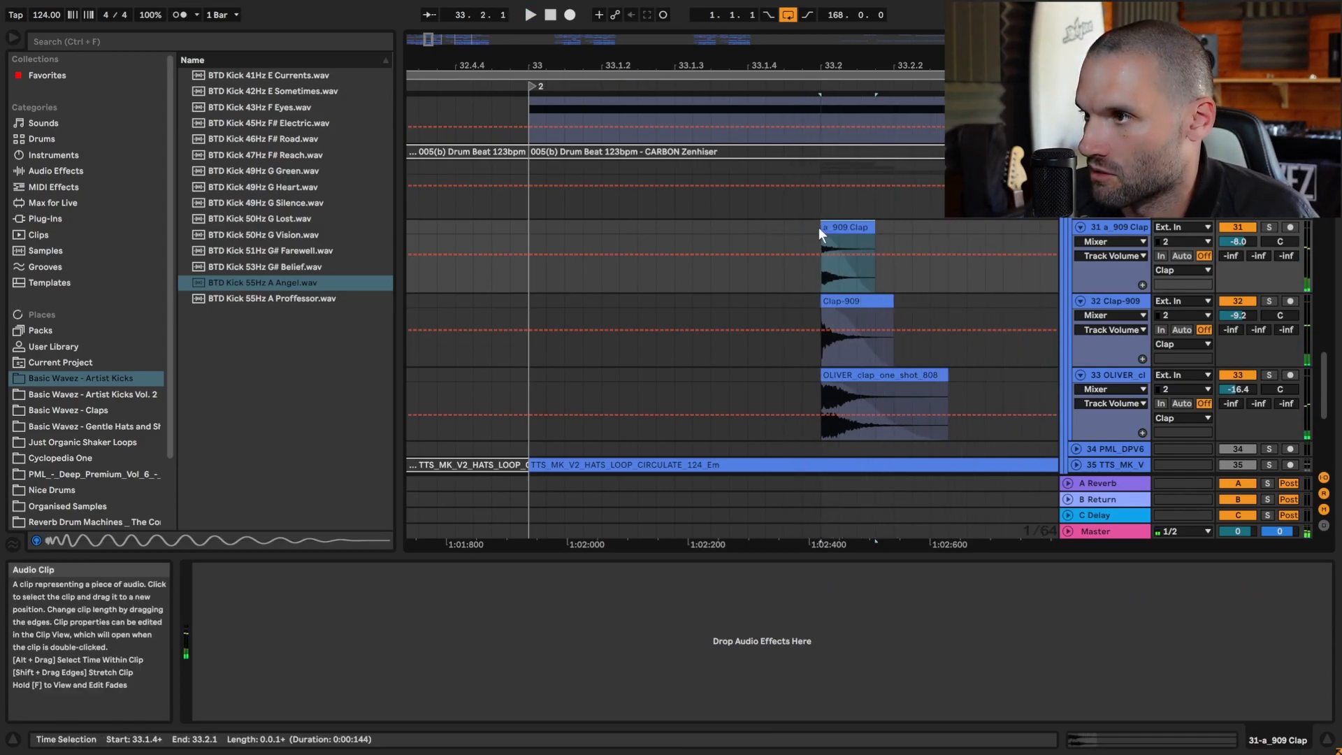
- Examine the trimmed starts of the Clap-909 and OLIVER clap clips at 33.2.1
left_click(828, 316)
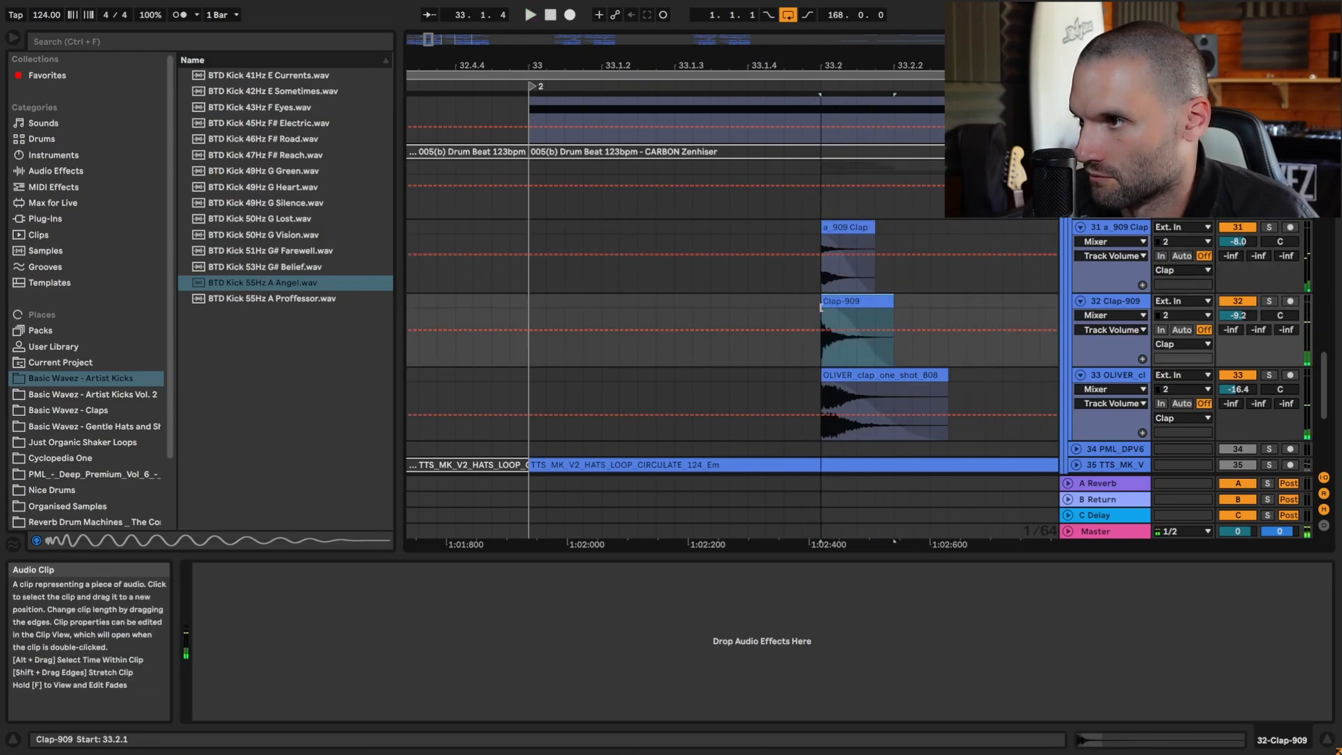
left_click_drag(836, 389, 817, 389)
key("space")
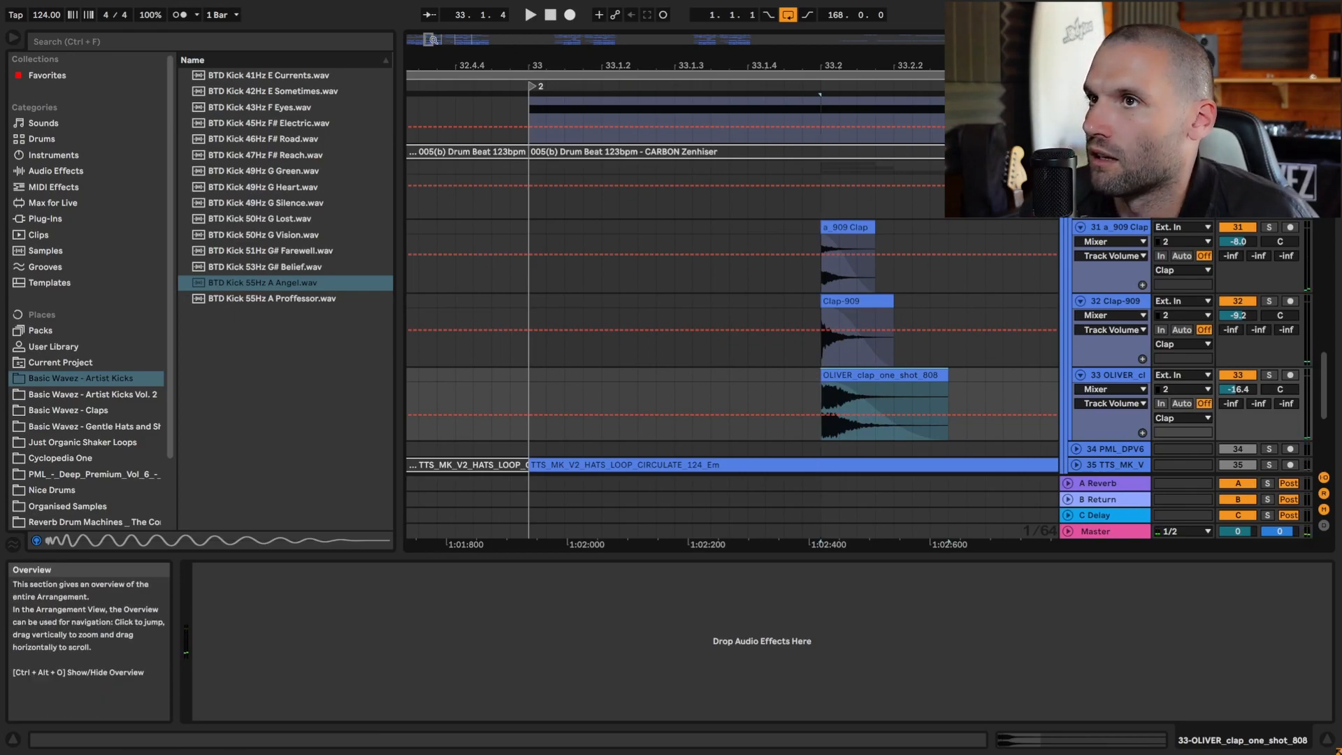
left_click_drag(428, 39, 1050, 314)
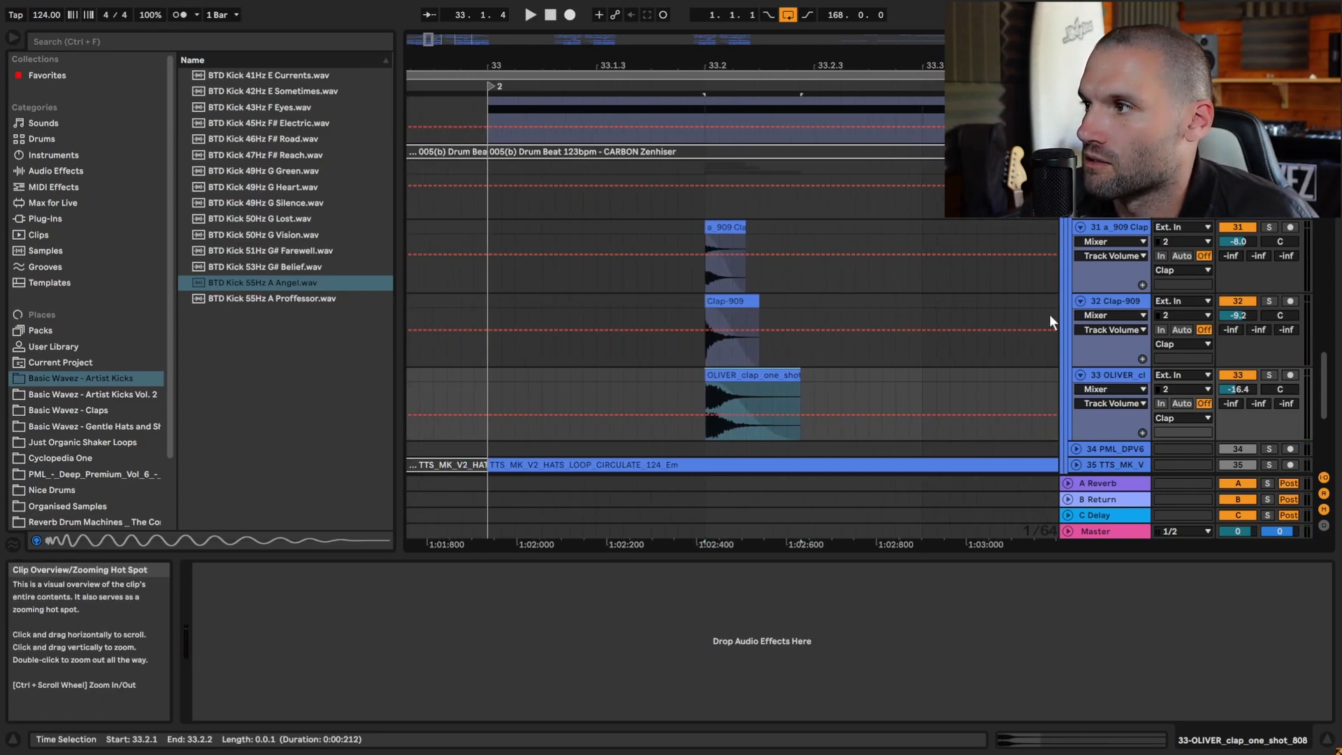
- Show the Clap group's effects and compare the claps with EQ Eight bypassed and re-enabled during playback
left_click(1134, 308)
left_click(1120, 228)
double_click(1113, 167)
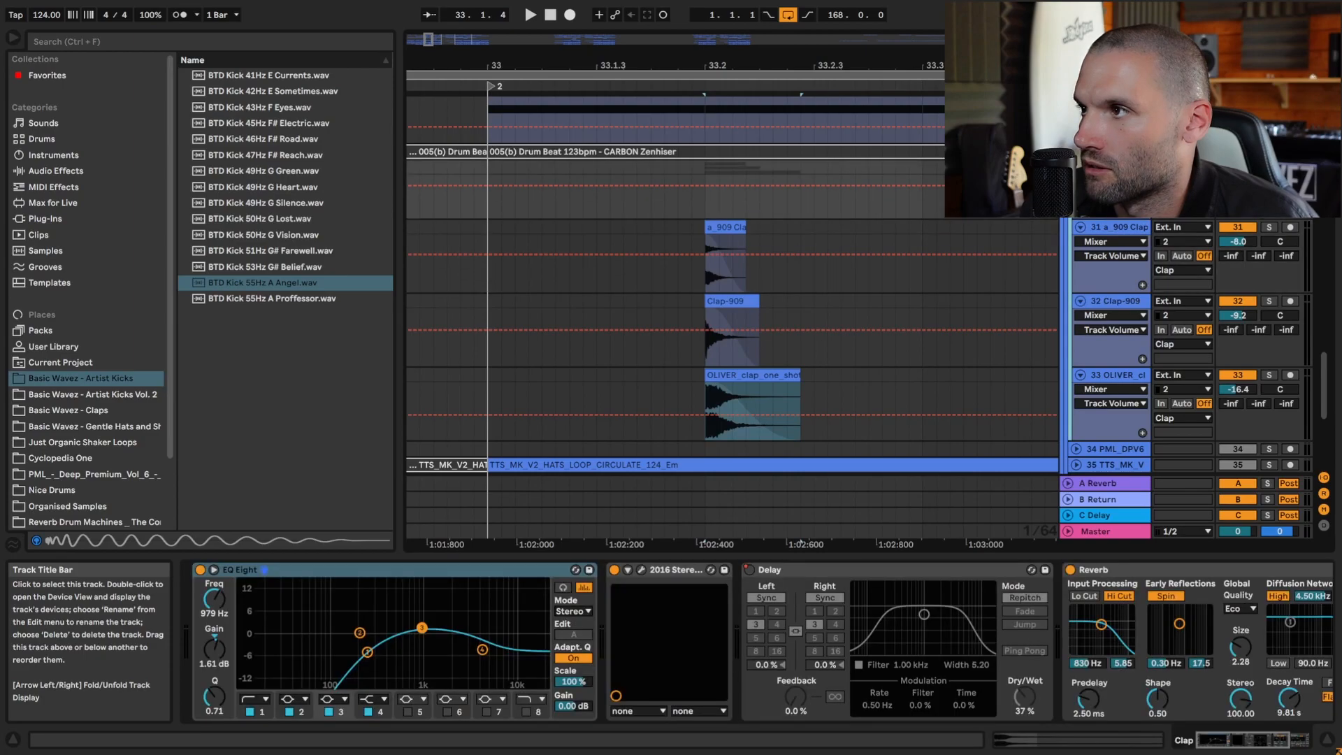
left_click_drag(1282, 740, 1234, 741)
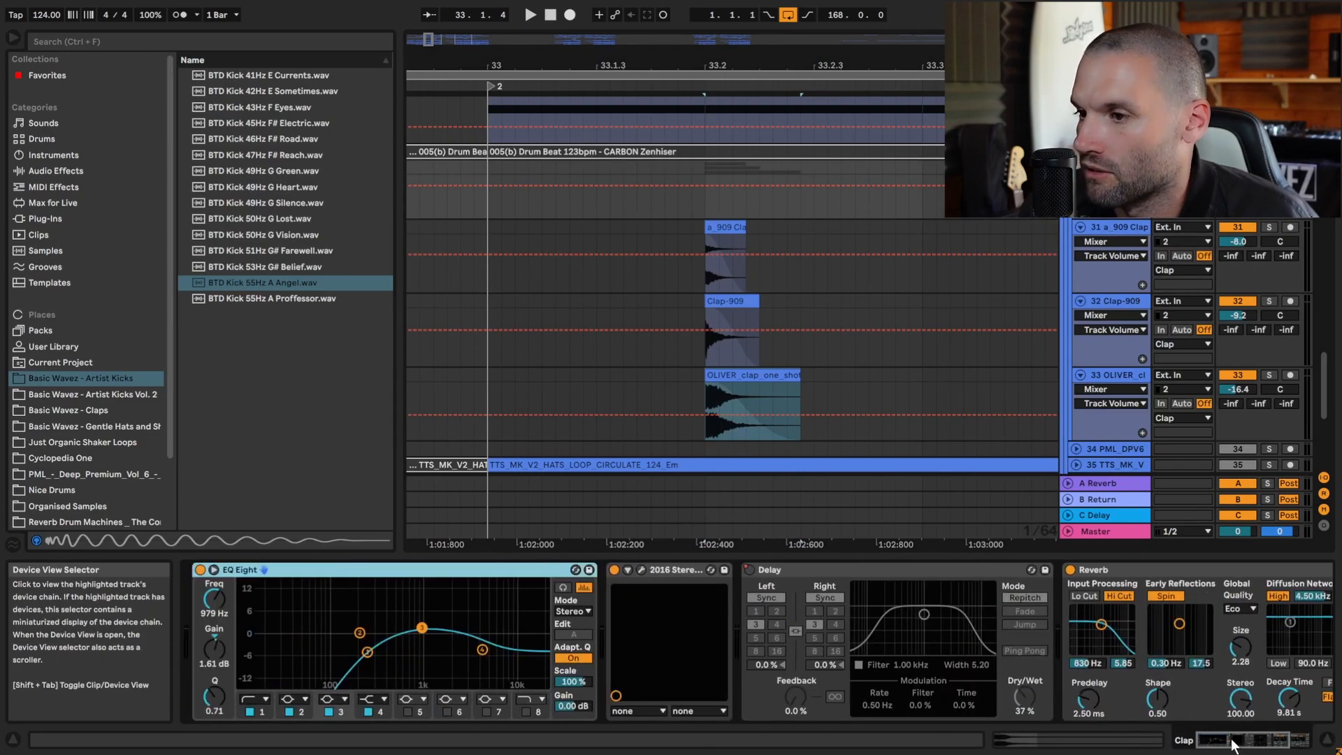
key("space")
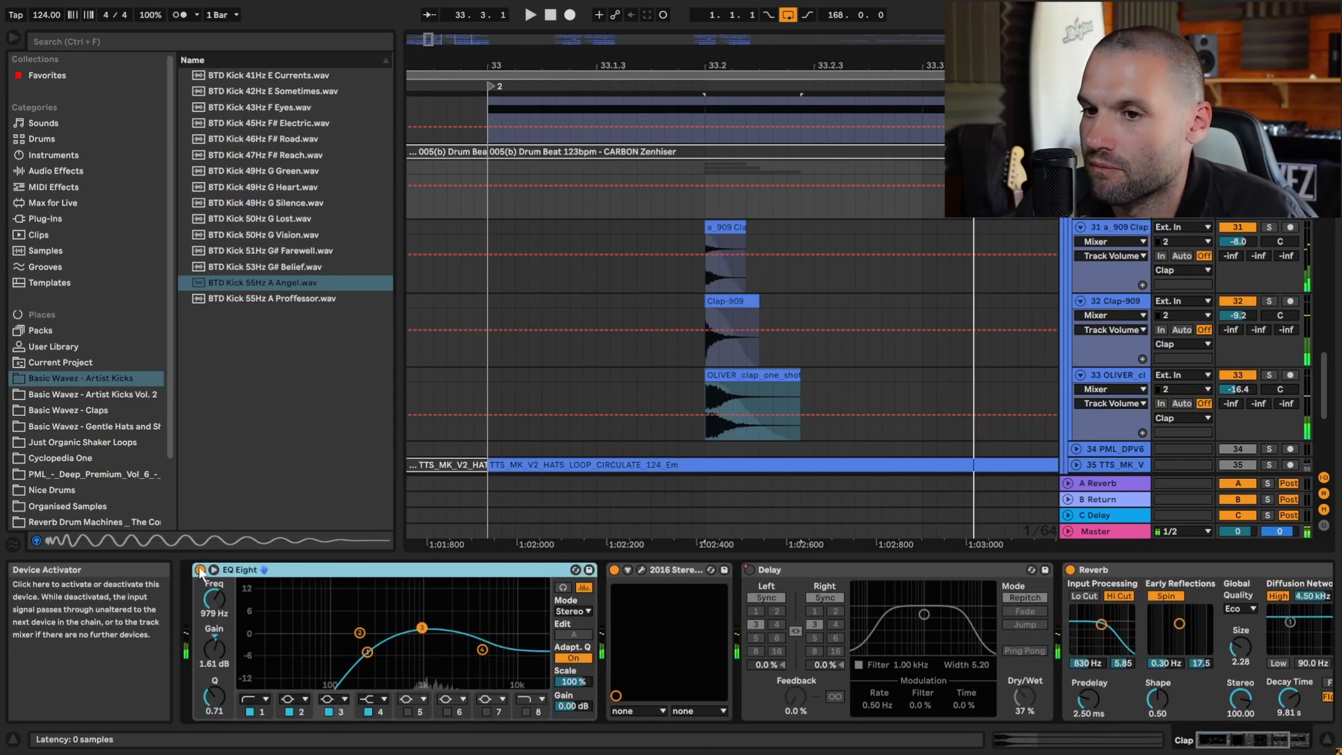
left_click(201, 569)
left_click(201, 569)
key("space")
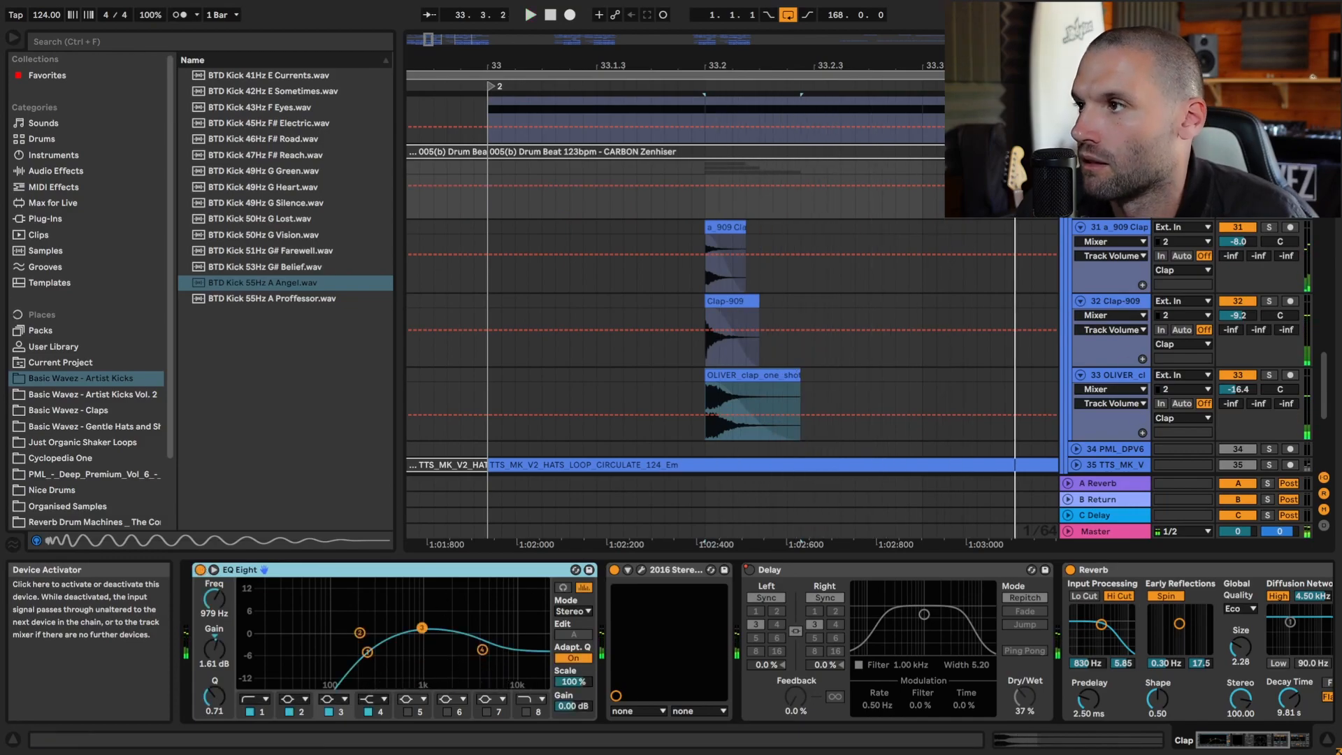
- Take the Clap group out of solo and play the full arrangement from 33.1.1
scroll(732, 280, "down", 3)
scroll(732, 280, "up", 1)
left_click(740, 144)
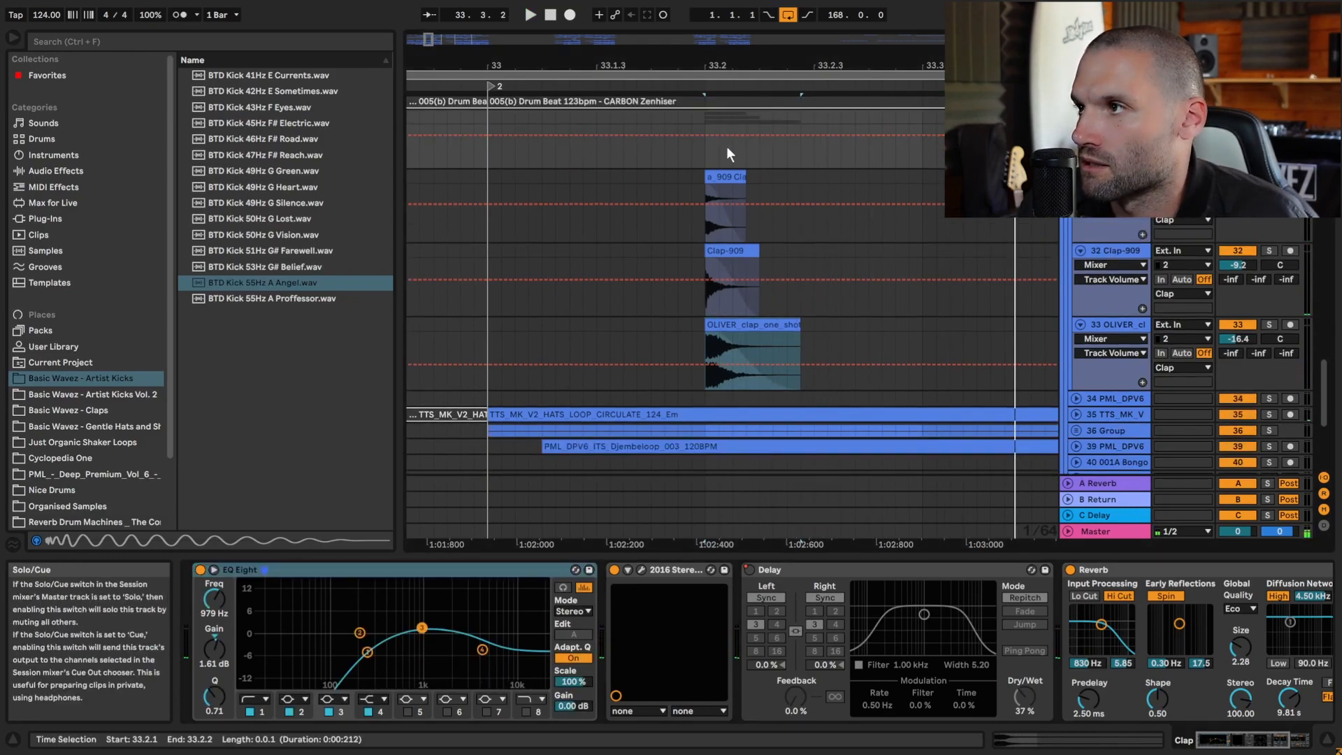
left_click(489, 159)
key("space")
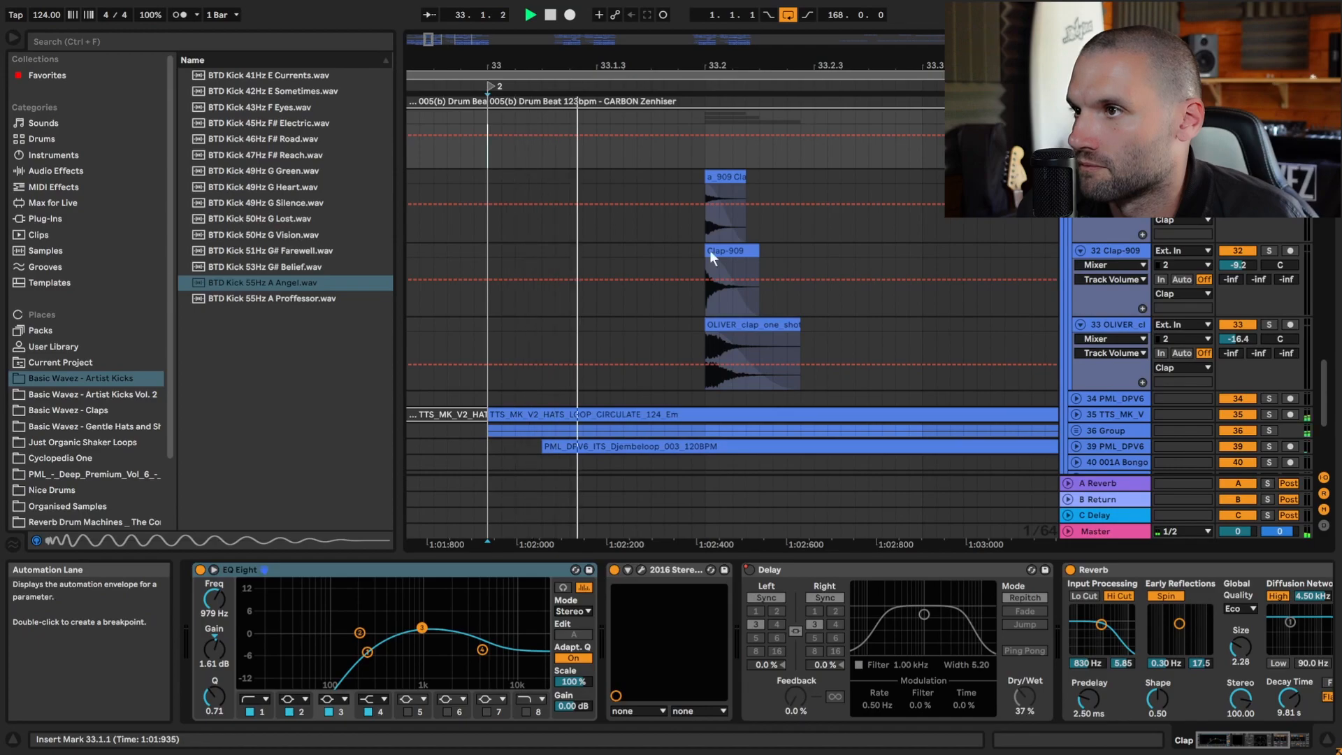
- Unfold and solo the TTS_MK_V2_HATS_LOOP track, showing its effects while it plays from bar 33
scroll(1013, 324, "down", 3)
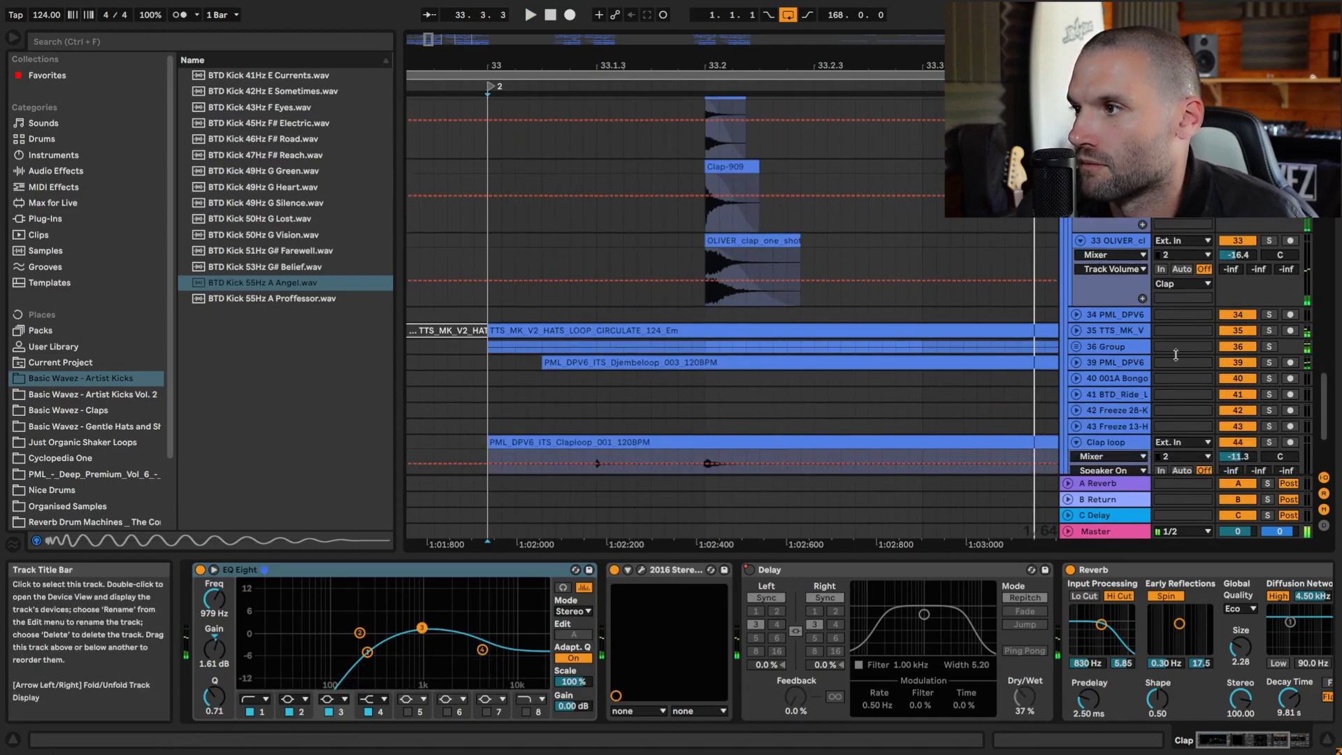
left_click(1077, 330)
left_click(1269, 330)
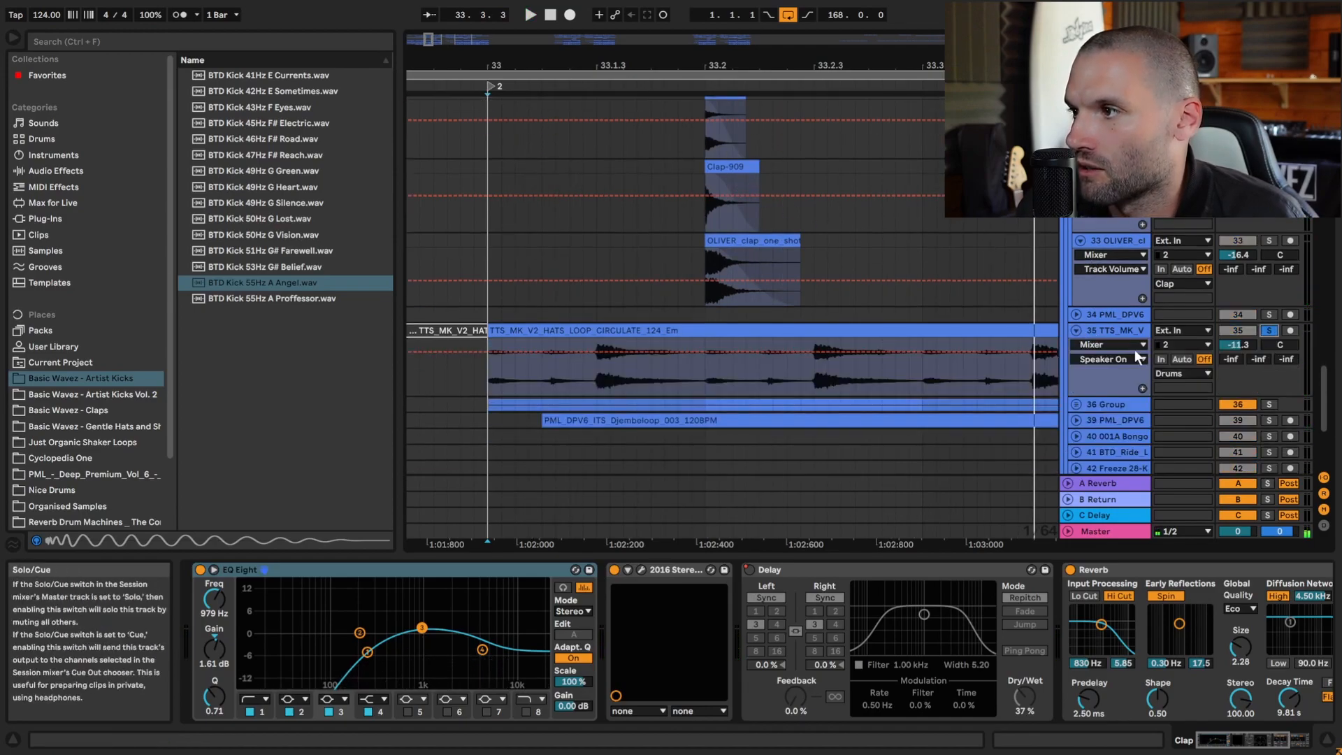
left_click(1110, 330)
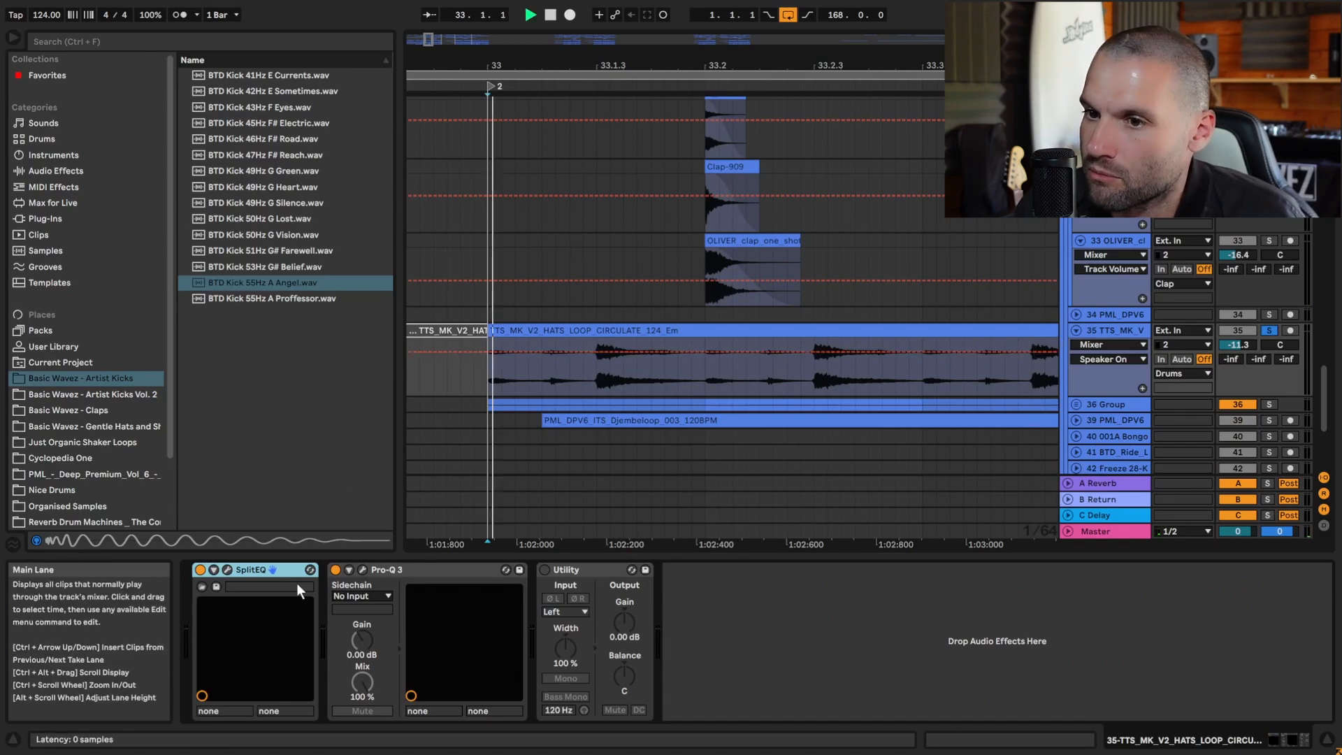
- Open the hats loop's SplitEQ window over the arrangement and compare the loop with SplitEQ bypassed and re-enabled
left_click(228, 570)
left_click_drag(625, 257, 637, 157)
left_click(201, 570)
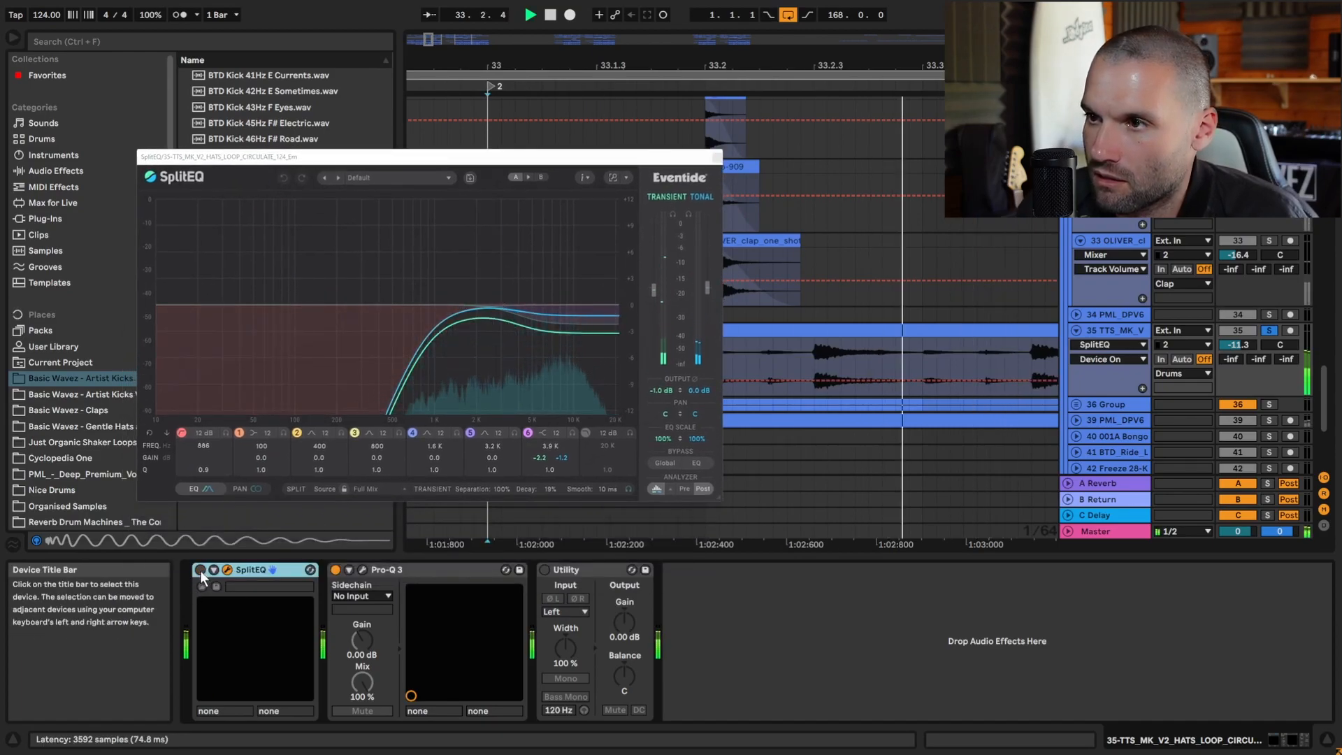
key("space")
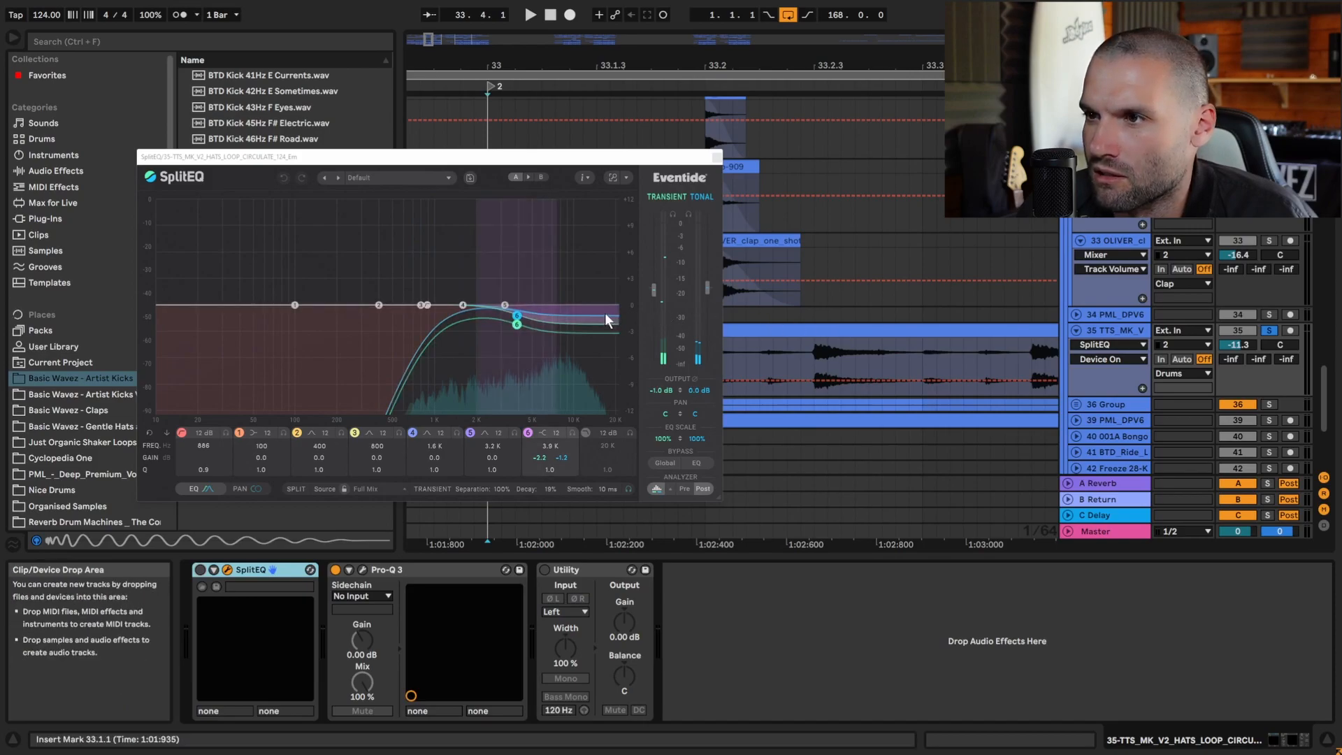
key("space")
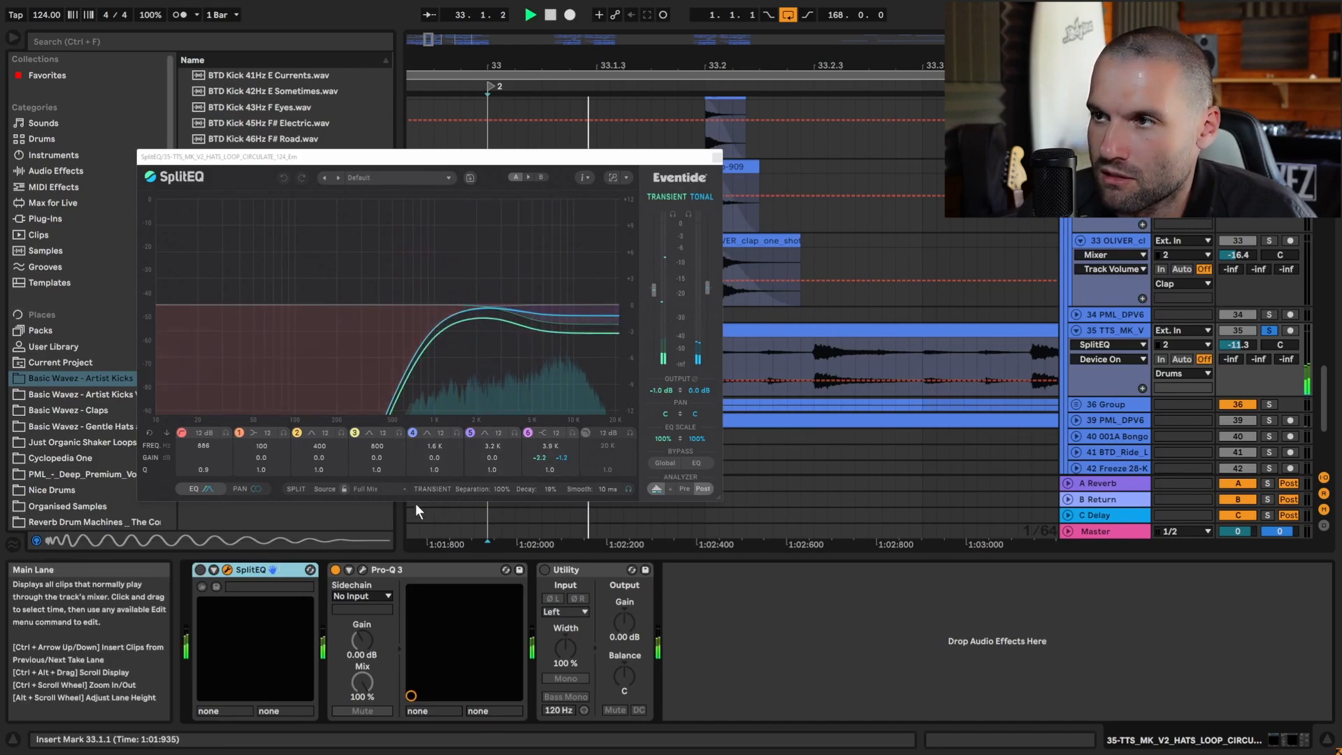
left_click(201, 570)
key("space")
- Replace the SplitEQ window with Pro-Q 3, compare the hats loop with Pro-Q 3 bypassed and re-enabled, and close its window
left_click(718, 158)
left_click(363, 570)
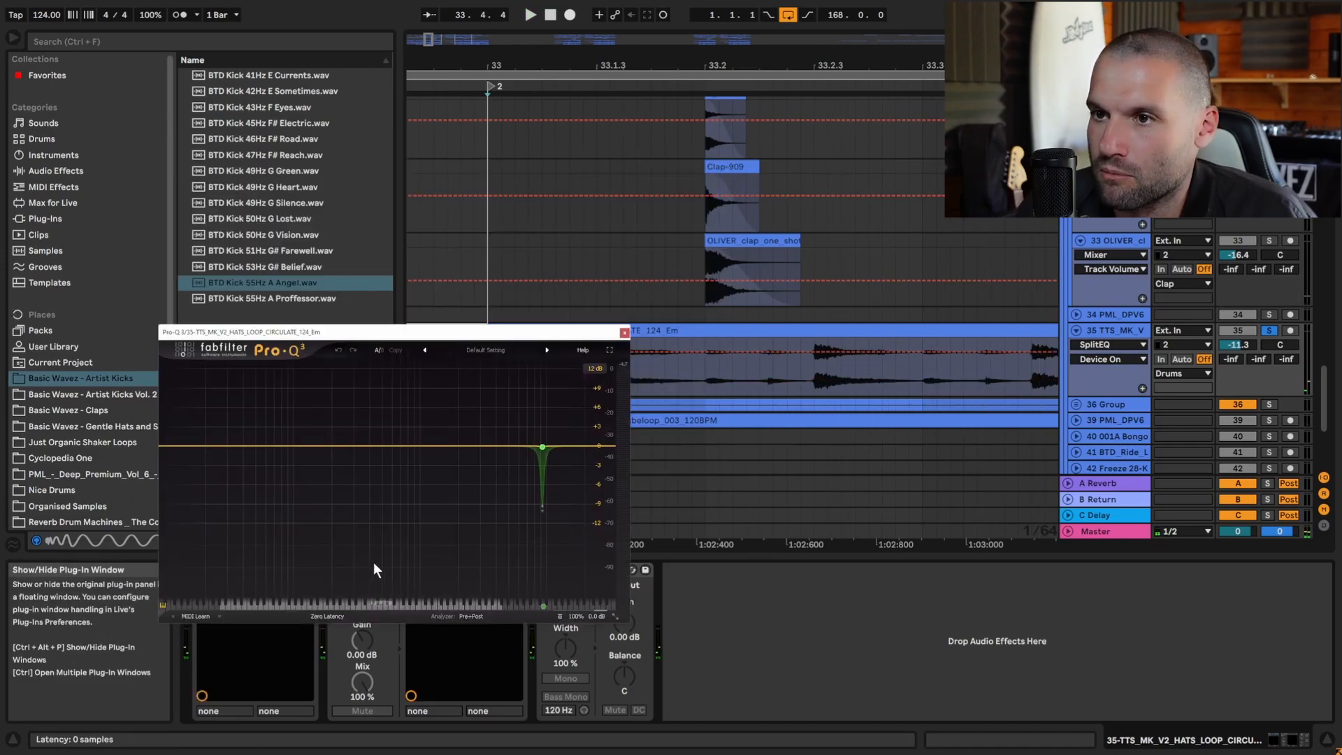
key("space")
key("space")
left_click_drag(542, 335, 516, 259)
key("space")
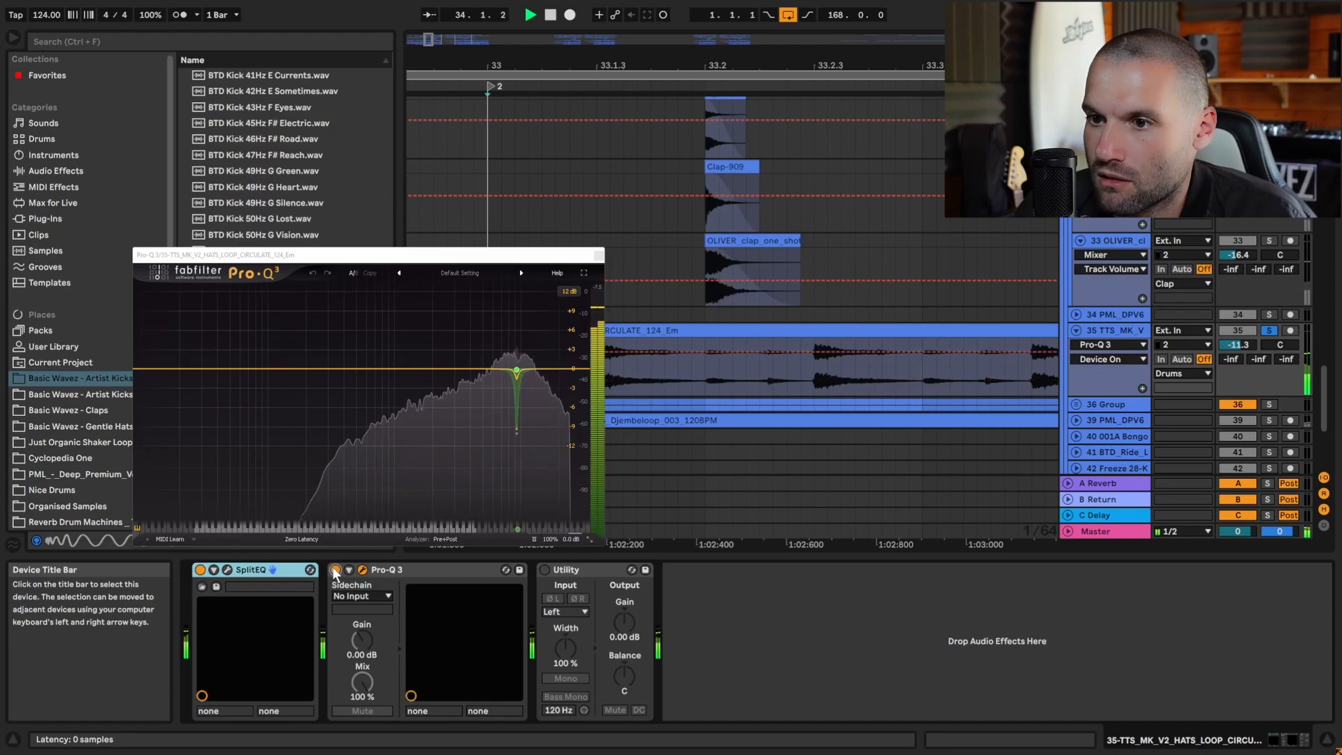
left_click(336, 571)
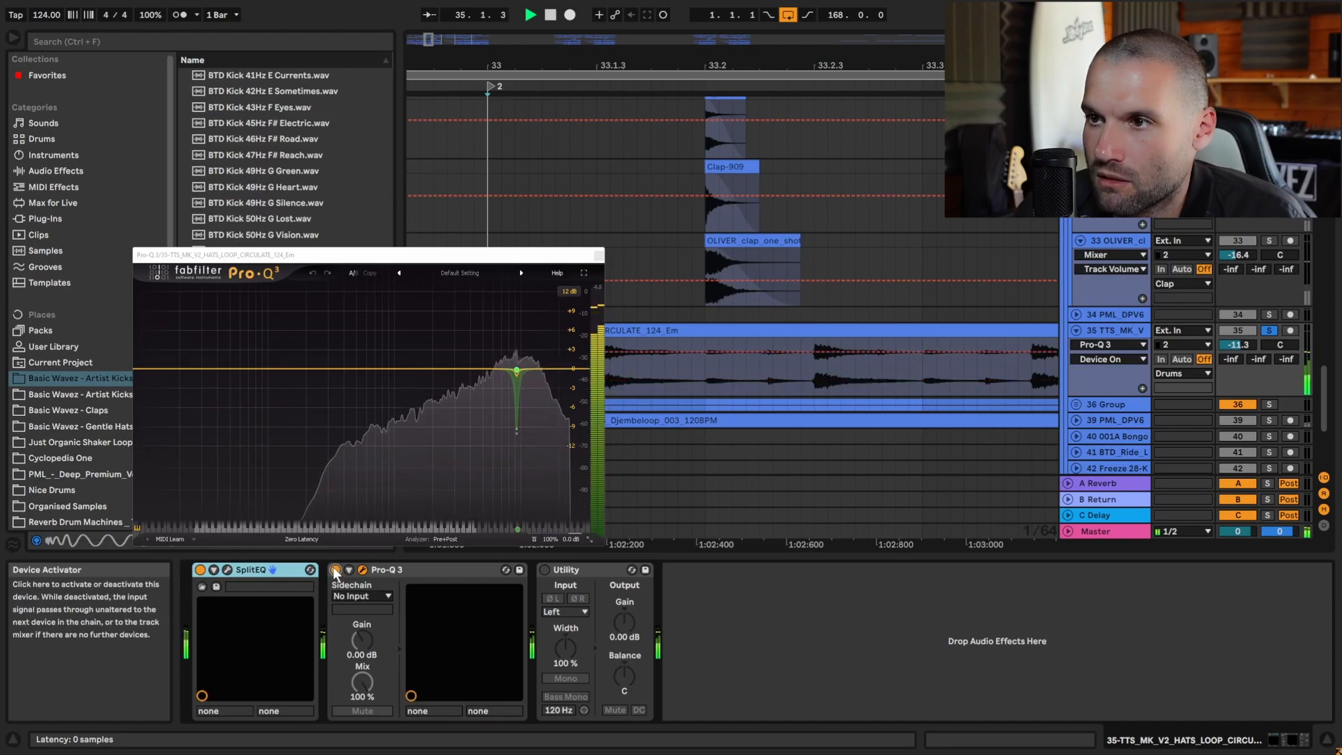
key("space")
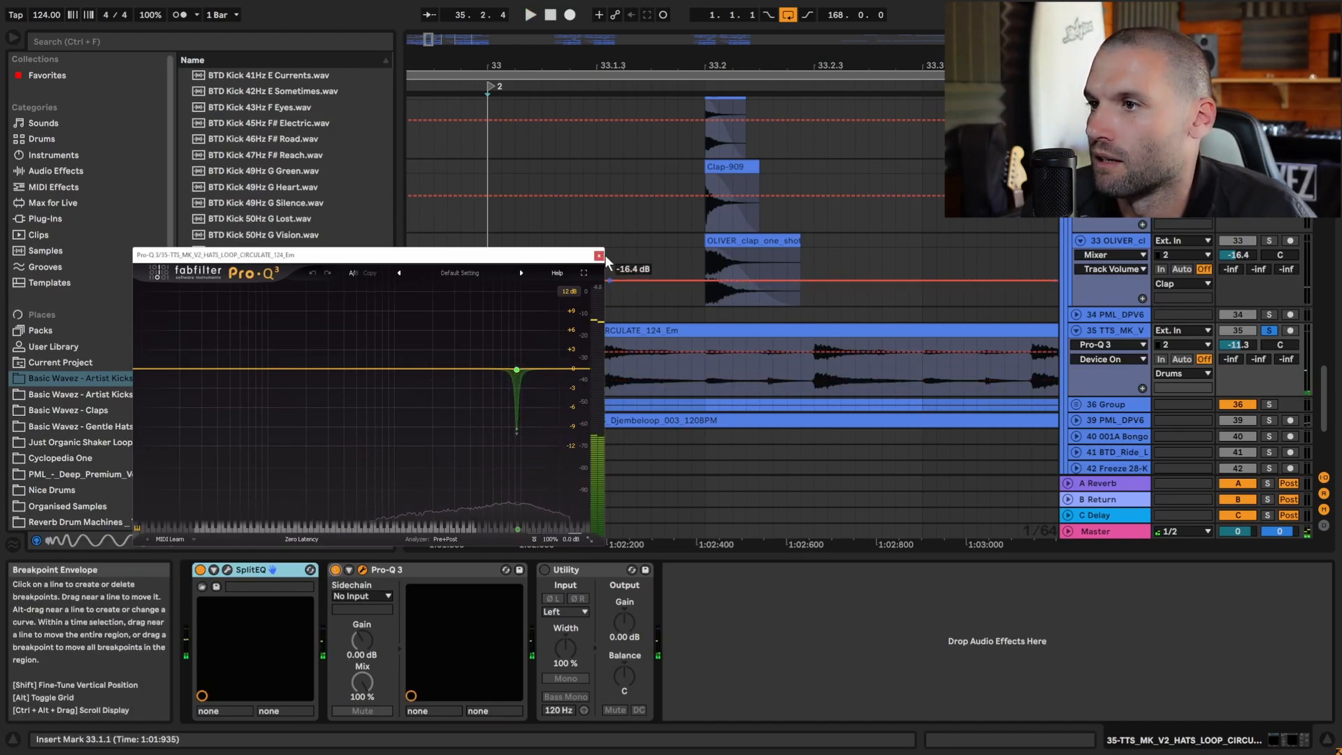
left_click(599, 255)
- Unfold the 36 Group and play its BTD_Hat_Loop_124_02 track soloed from bar 33
left_click_drag(428, 45, 428, 8)
left_click(1076, 404)
scroll(1001, 490, "down", 5)
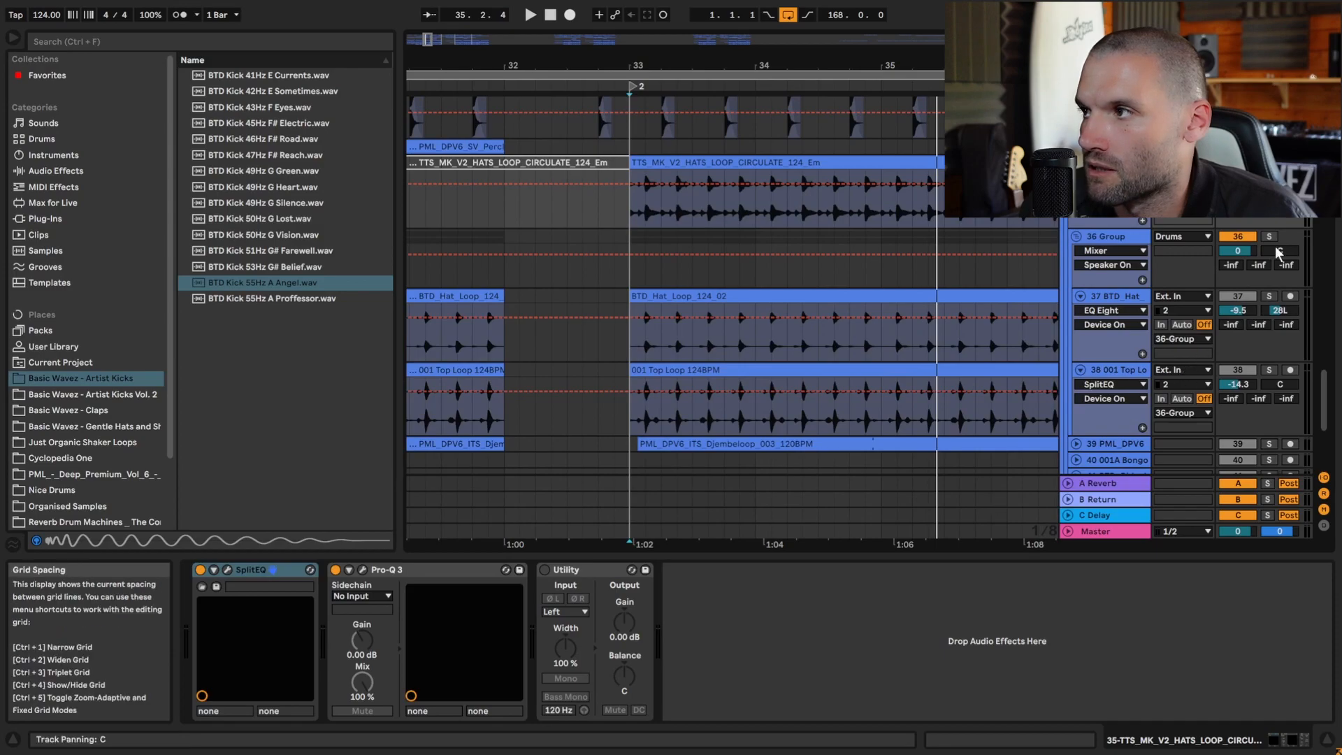
left_click(1270, 297)
key("space")
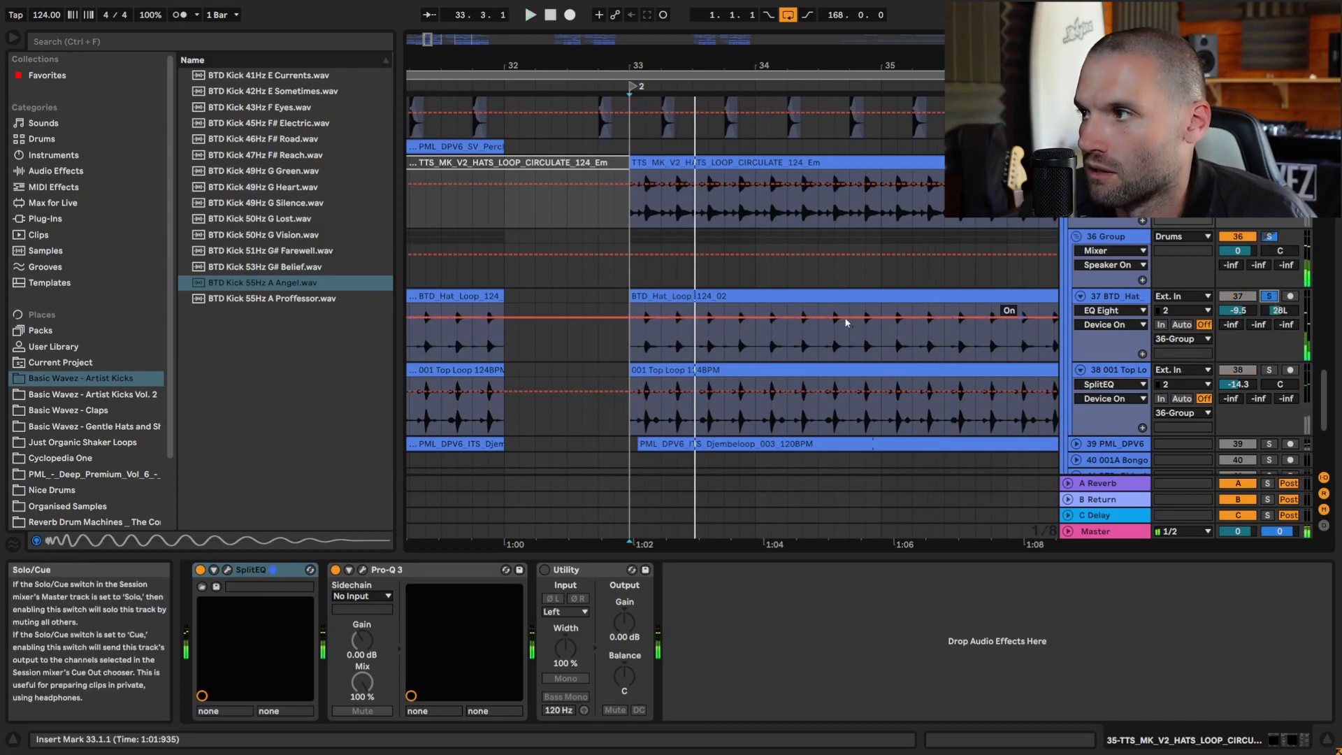
- Show the Basic Wavez - Gentle Hats sample folder and compare the BTD hat loop with its EQ Eight bypassed and re-enabled
left_click(680, 296)
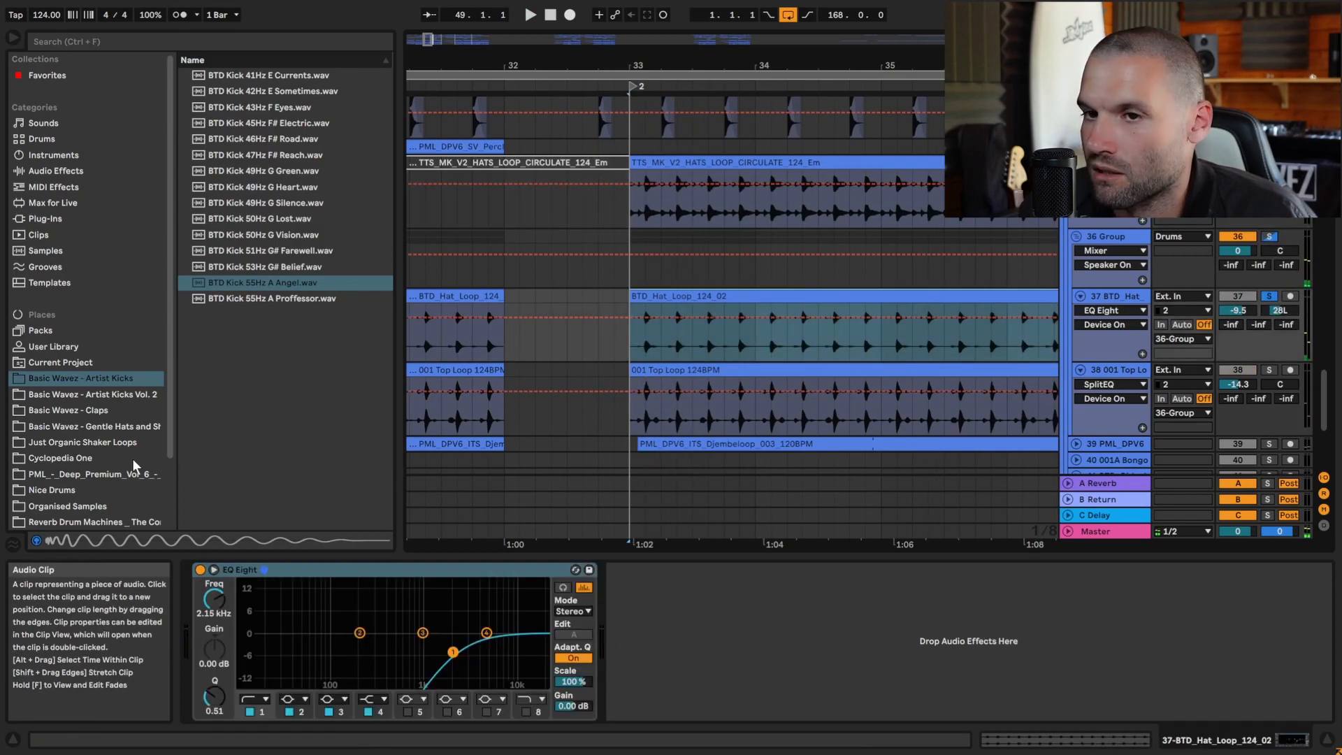
left_click(104, 427)
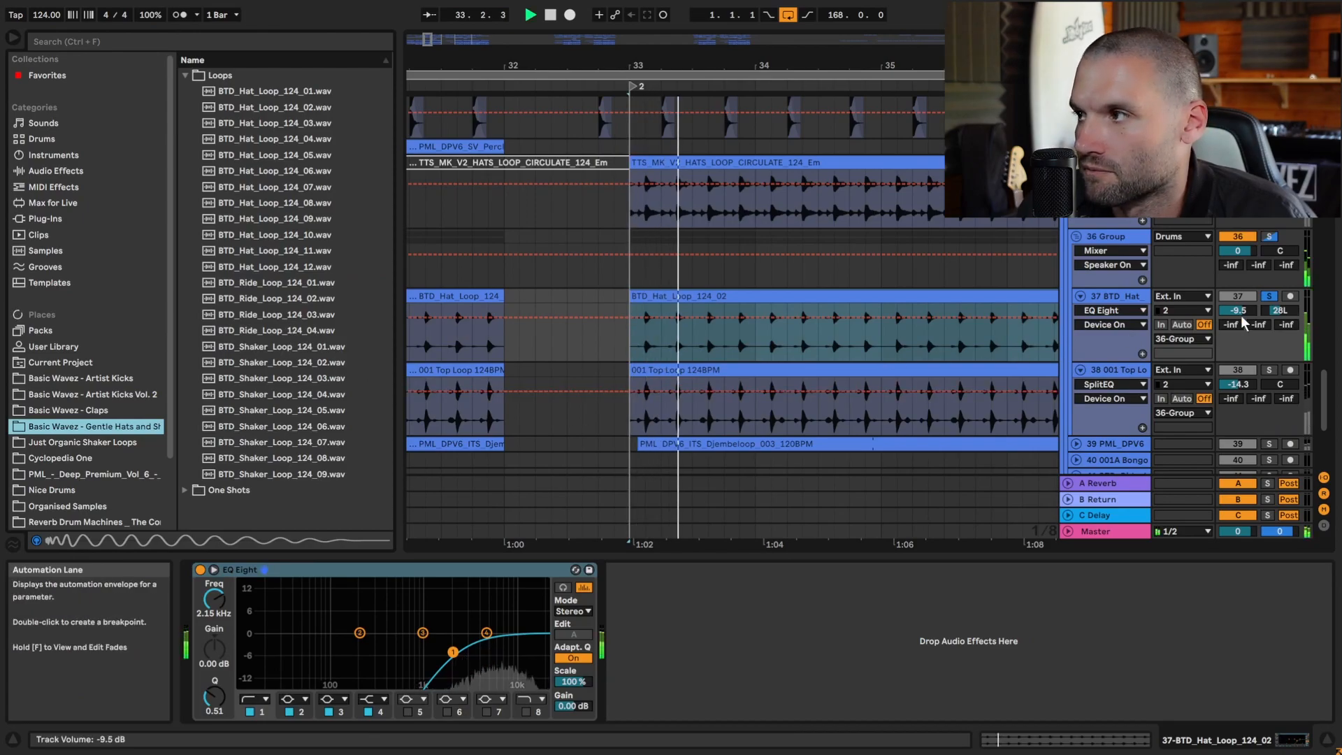
double_click(1125, 297)
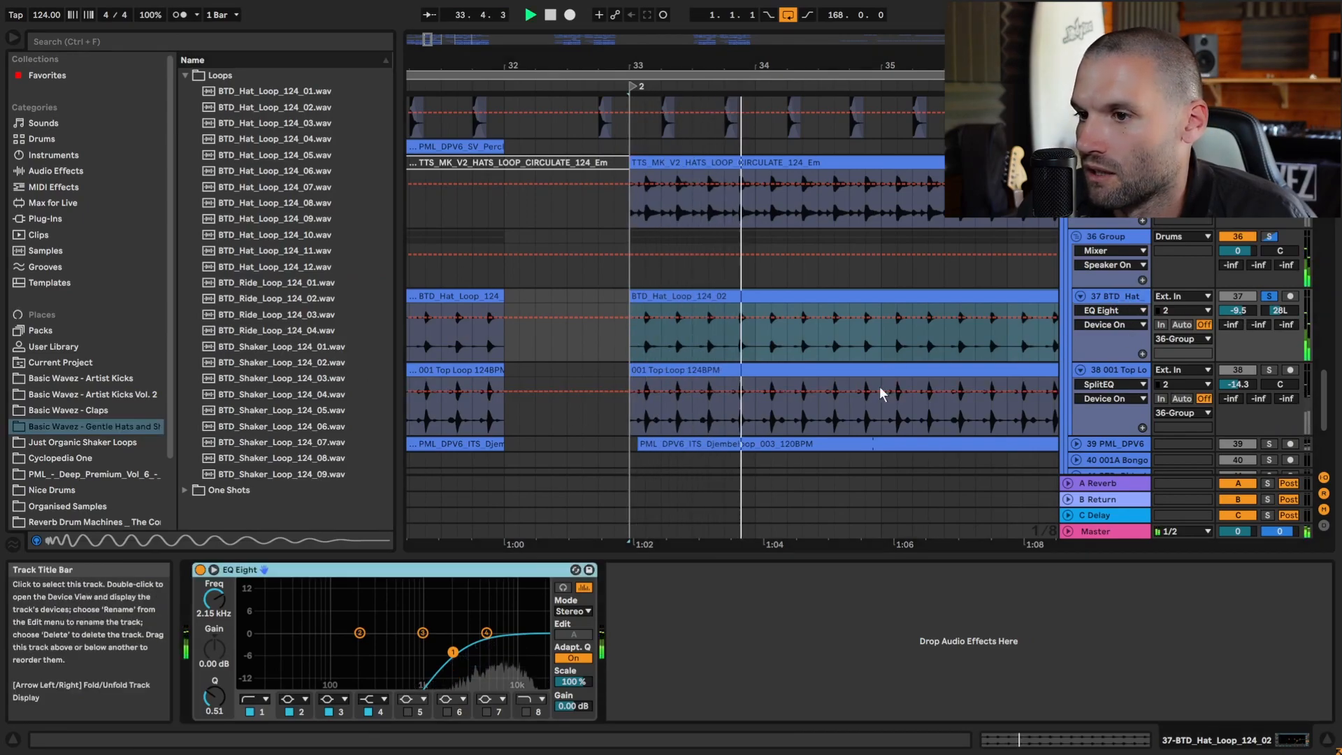
left_click(200, 569)
key("space")
left_click(200, 570)
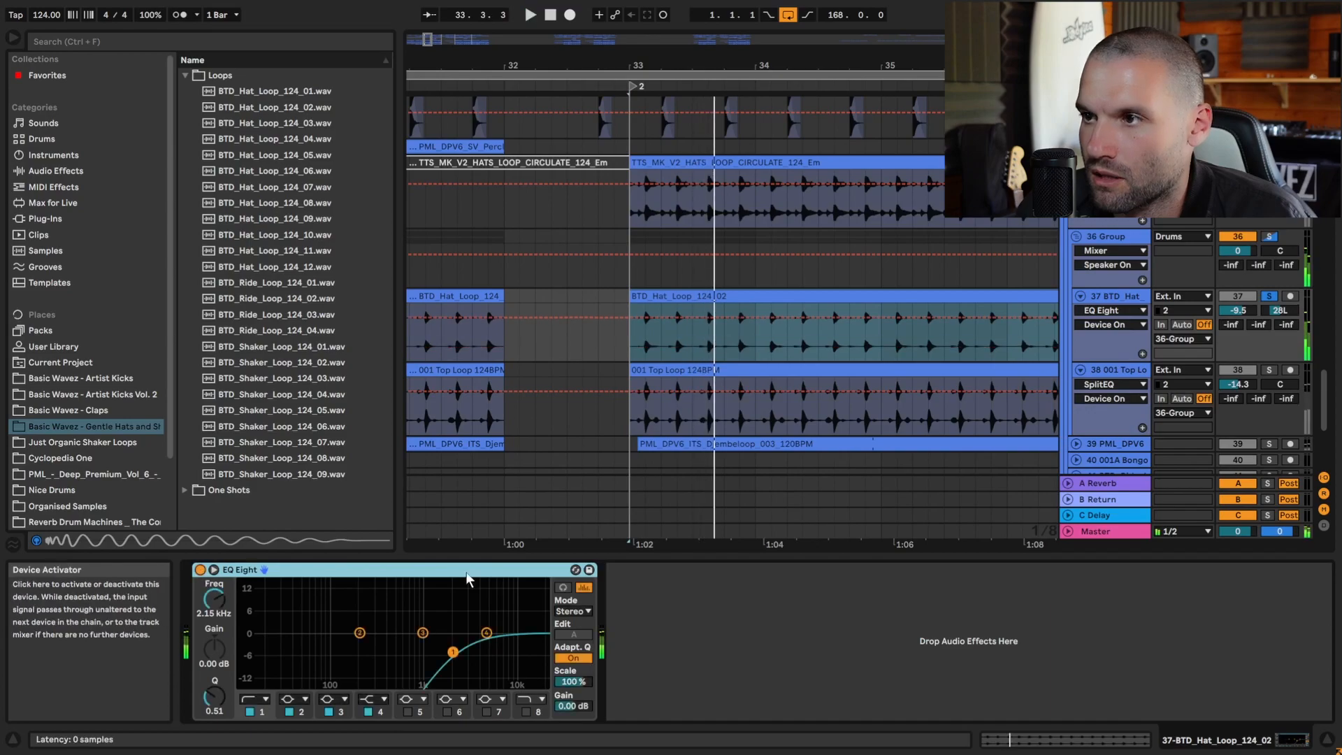
- Play the 001 Top Loop 124BPM track soloed from bar 33 and show its effects
left_click(1269, 370)
key("space")
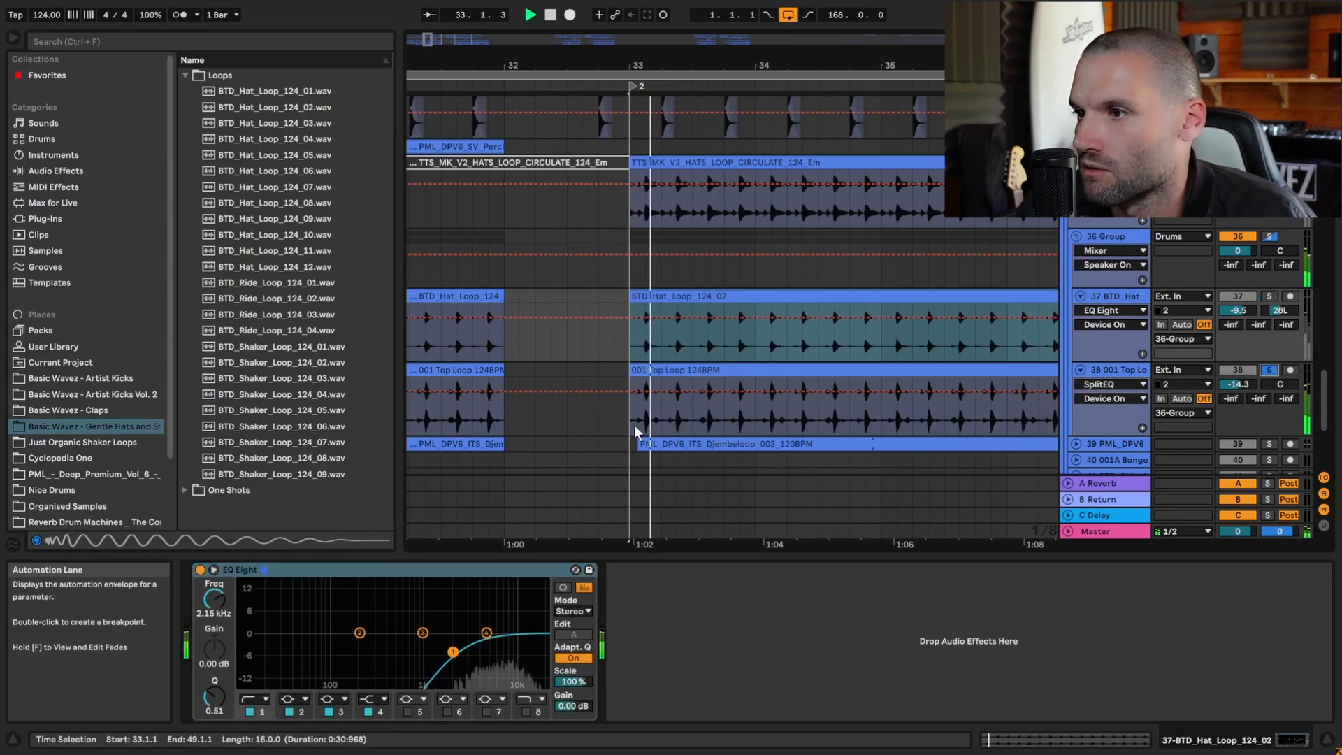
left_click(720, 398)
key("space")
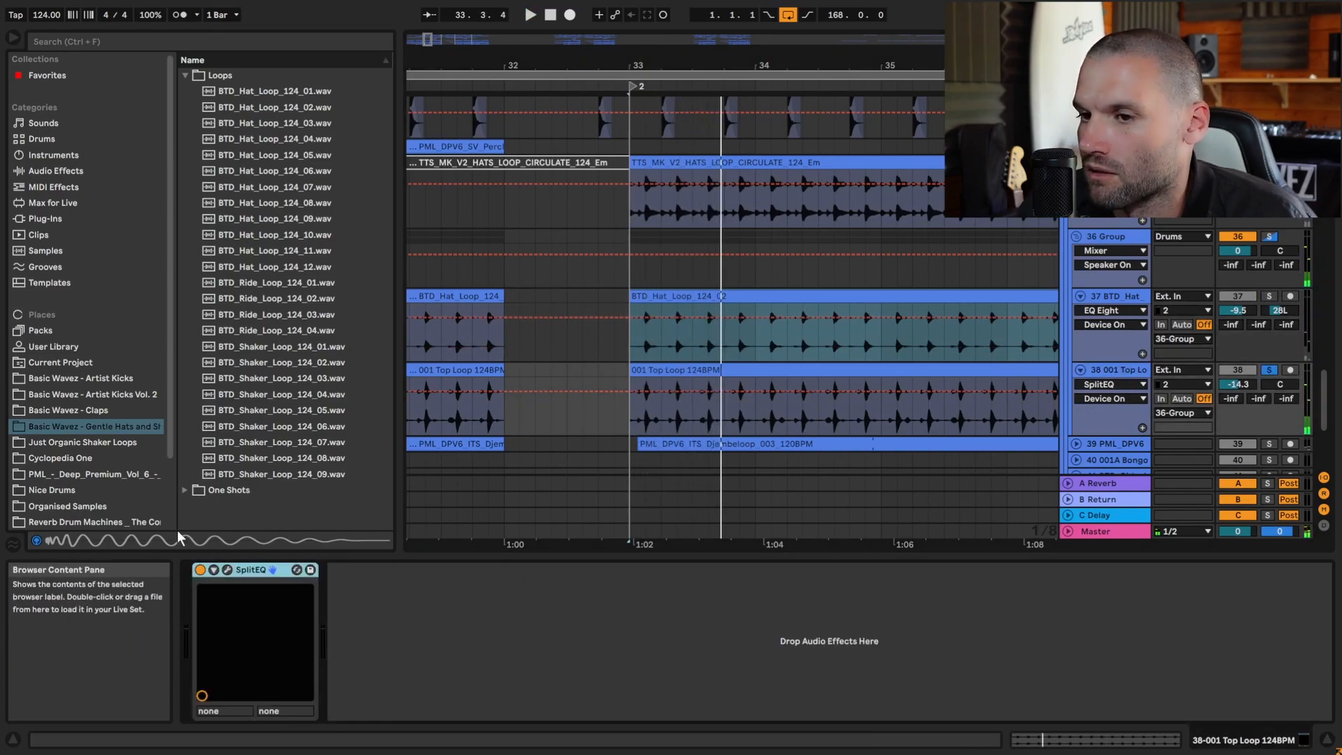
- Open the Top Loop's SplitEQ window over the arrangement and compare the loop with SplitEQ bypassed and re-enabled
left_click(228, 572)
key("space")
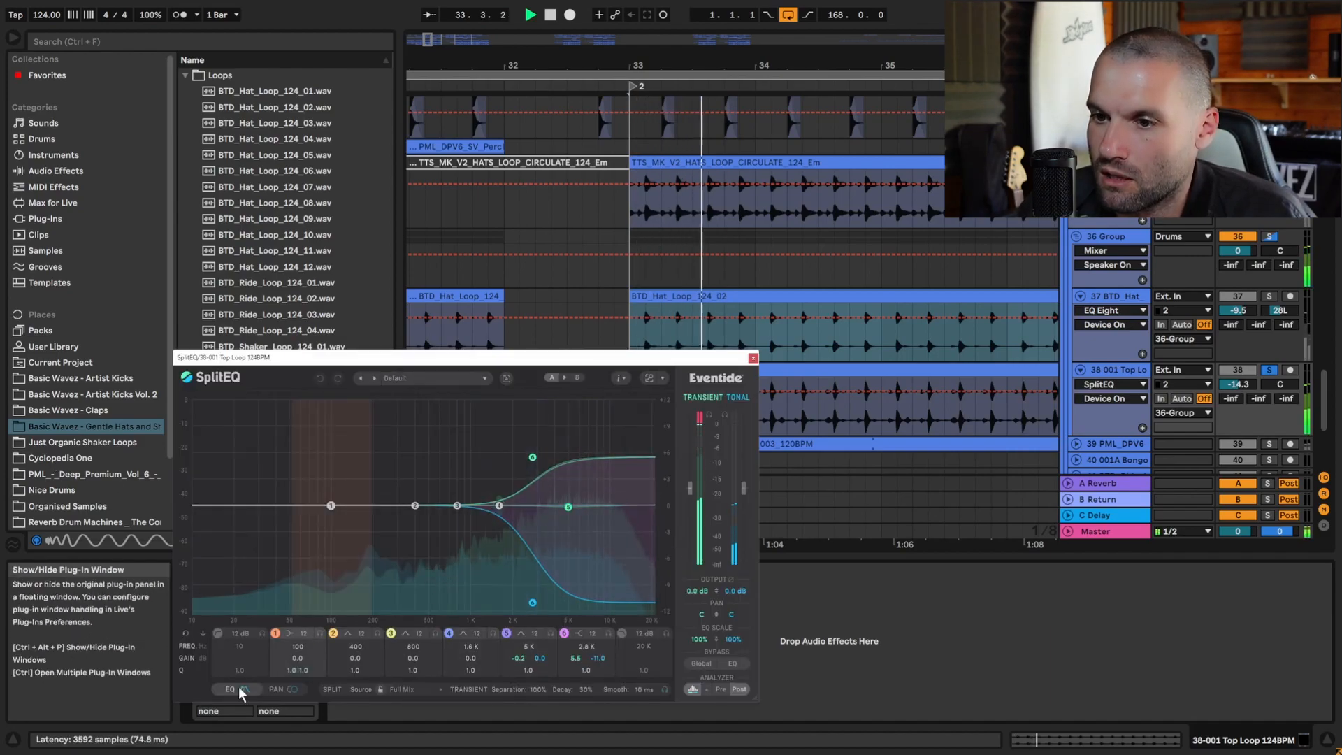
key("space")
left_click_drag(447, 358, 375, 98)
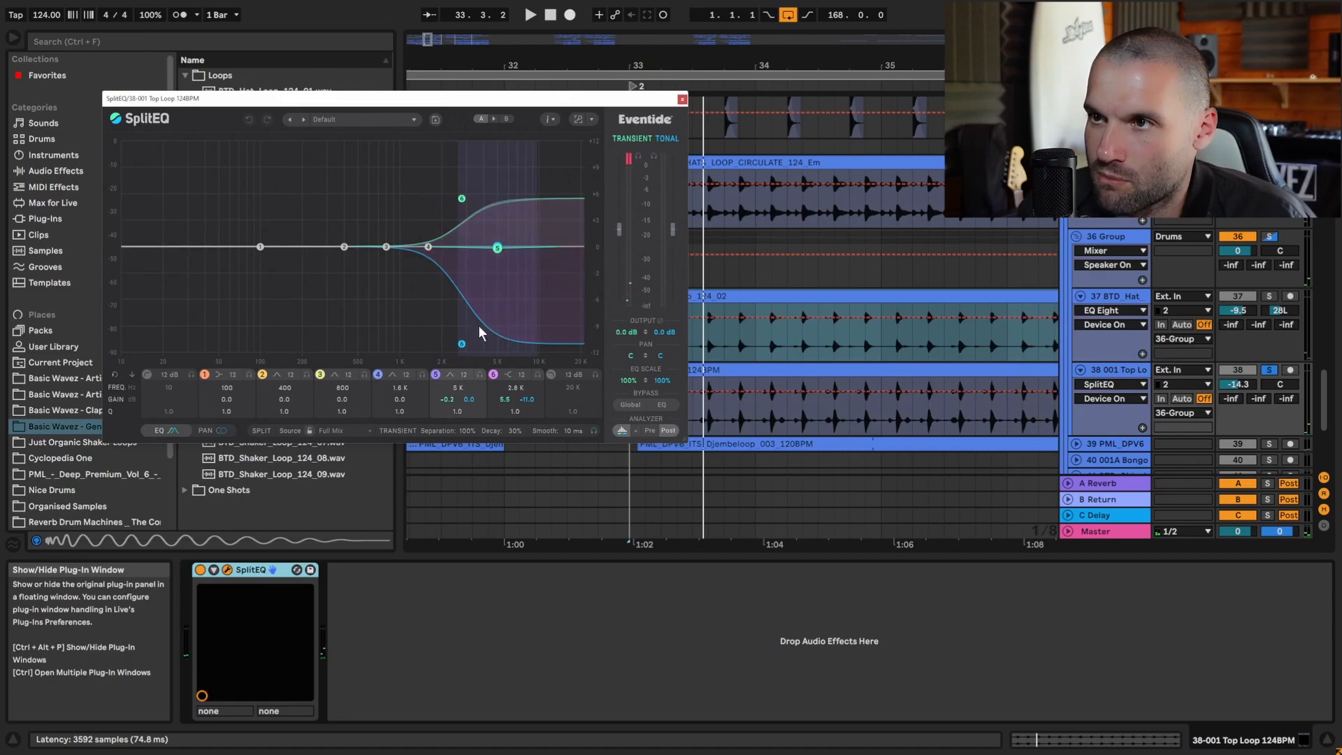
key("space")
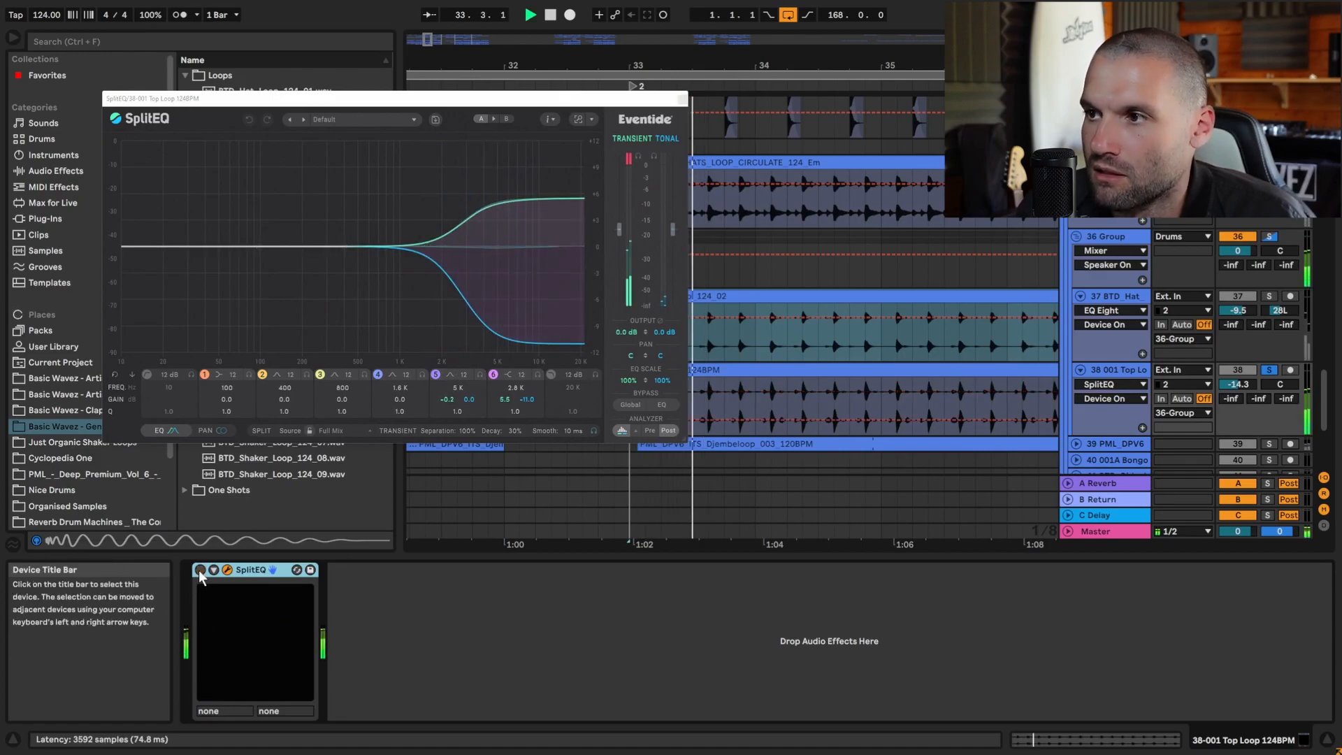
left_click(199, 570)
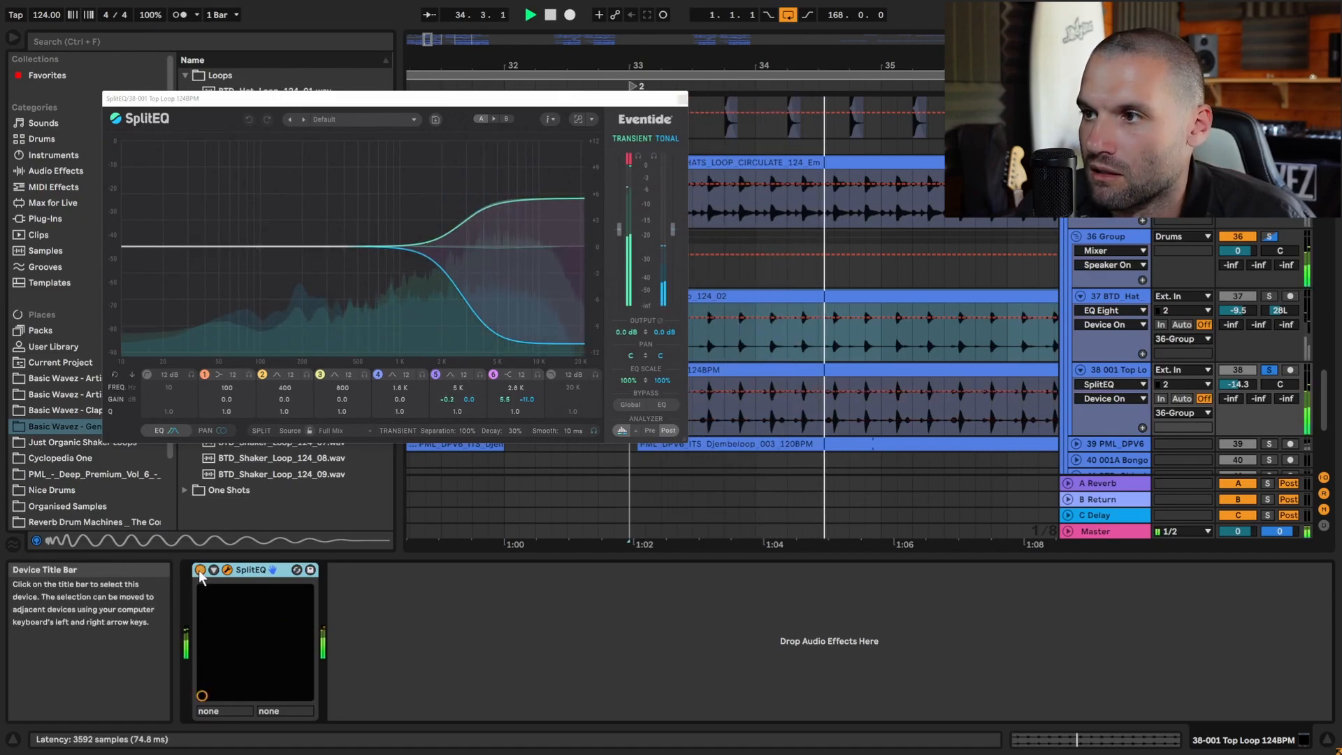
- Play the Top Loop again with SplitEQ enabled, stop playback and close the SplitEQ window
key("space")
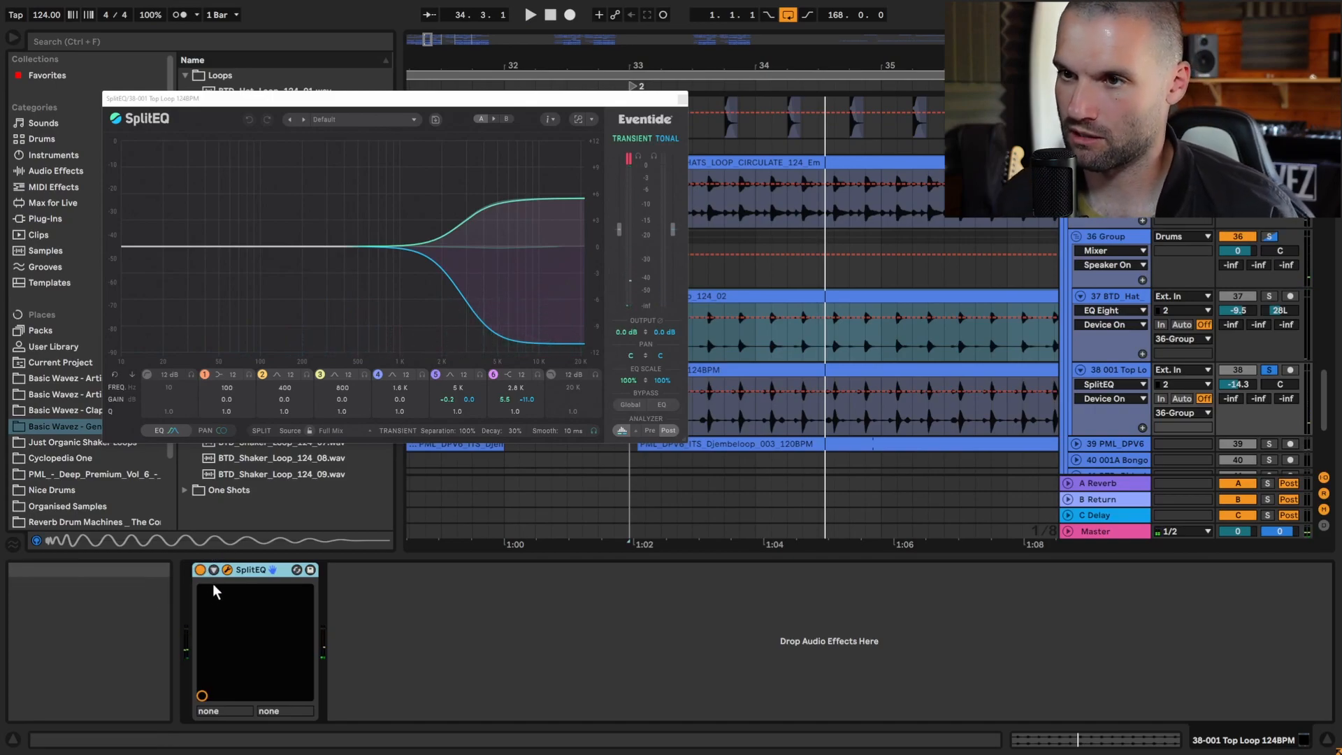
key("space")
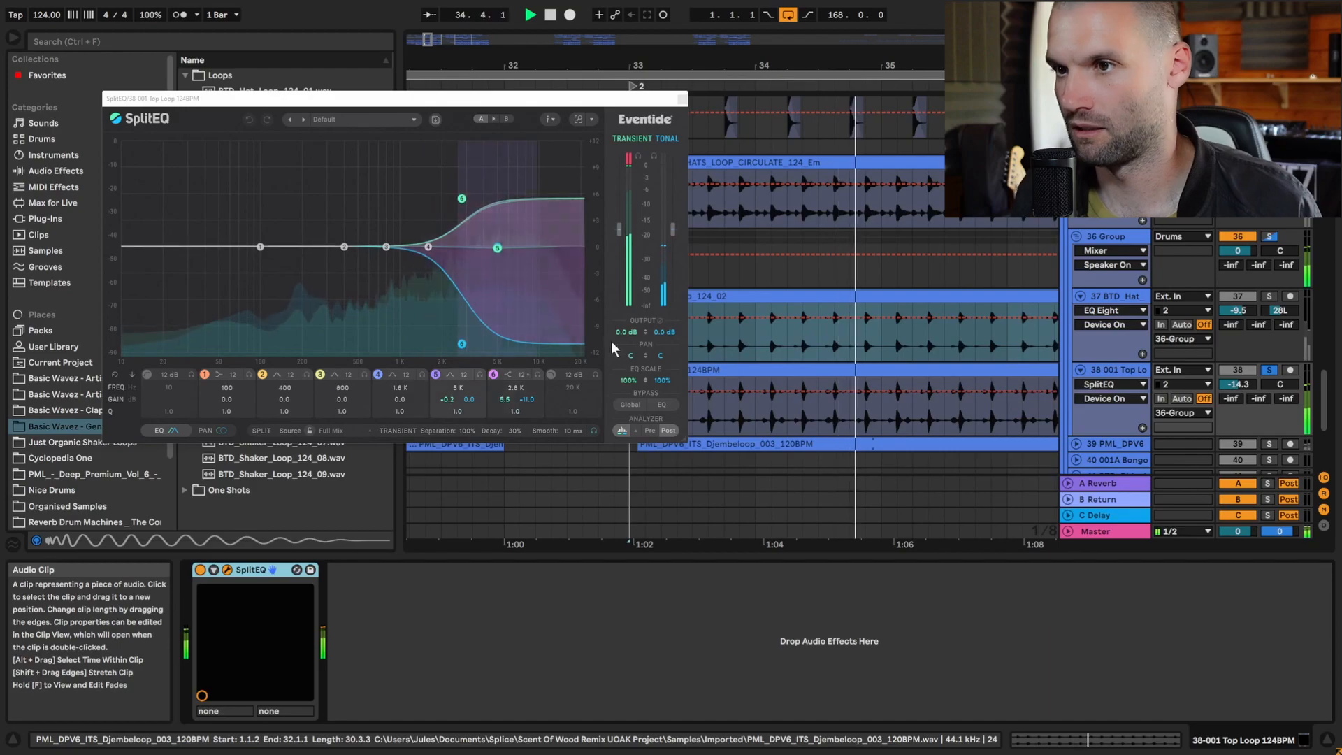
key("space")
left_click(682, 99)
- Unfold the PML_DPV6 Djembeloop track, play it soloed from bar 33 and show its EQ Eight
scroll(1218, 425, "down", 3)
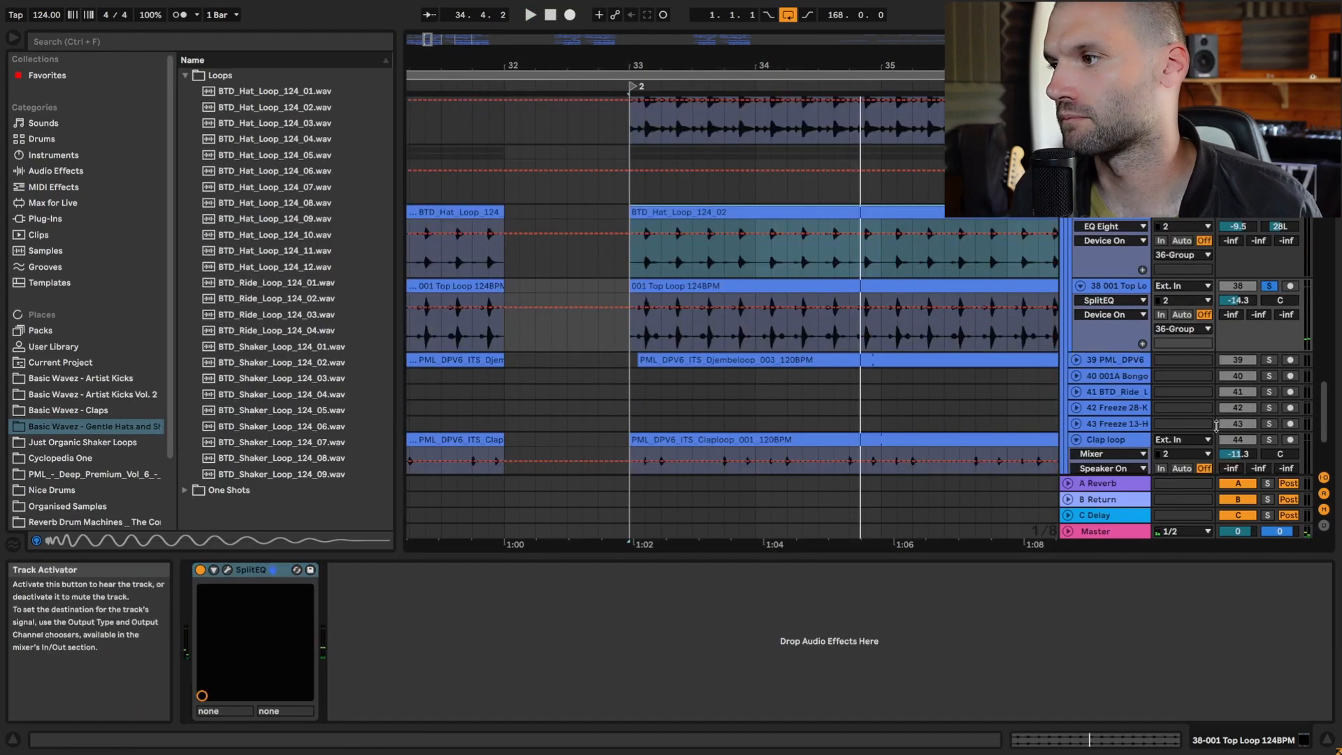
left_click(1269, 359)
key("space")
left_click(1079, 359)
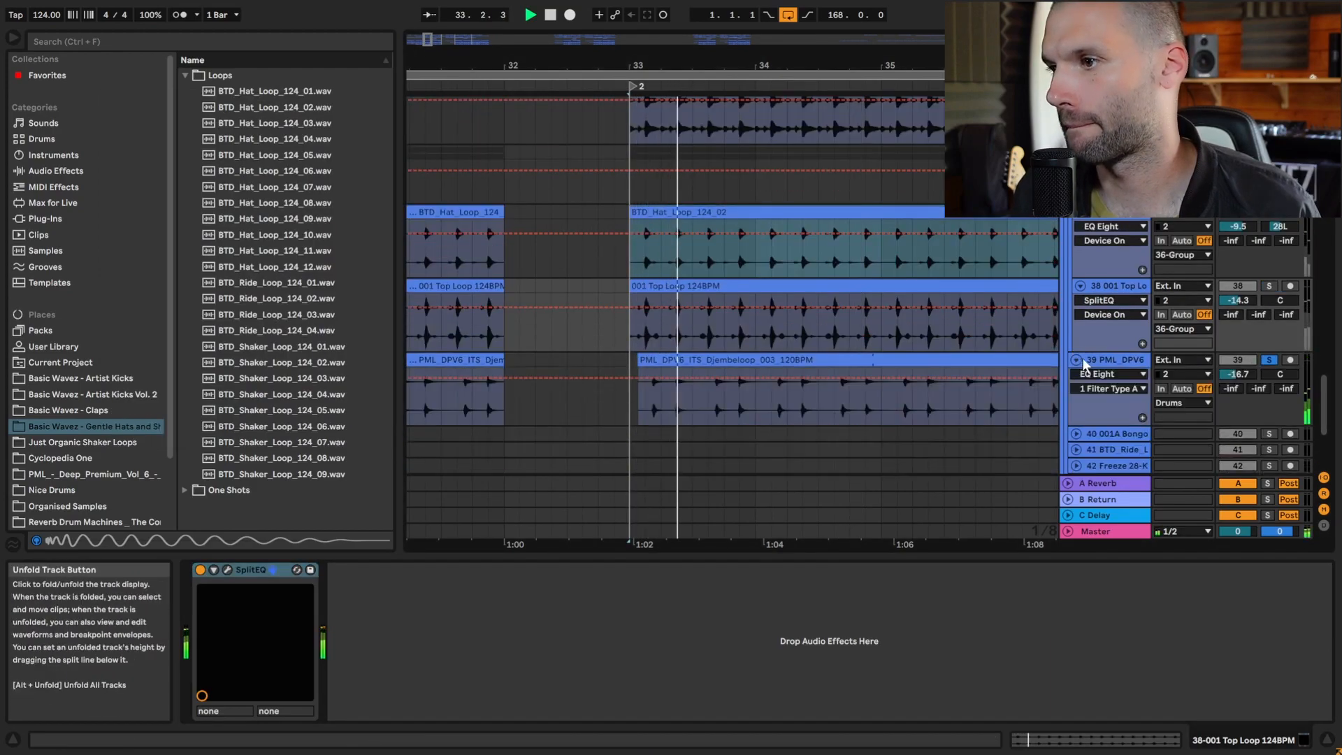
left_click(1125, 363)
key("space")
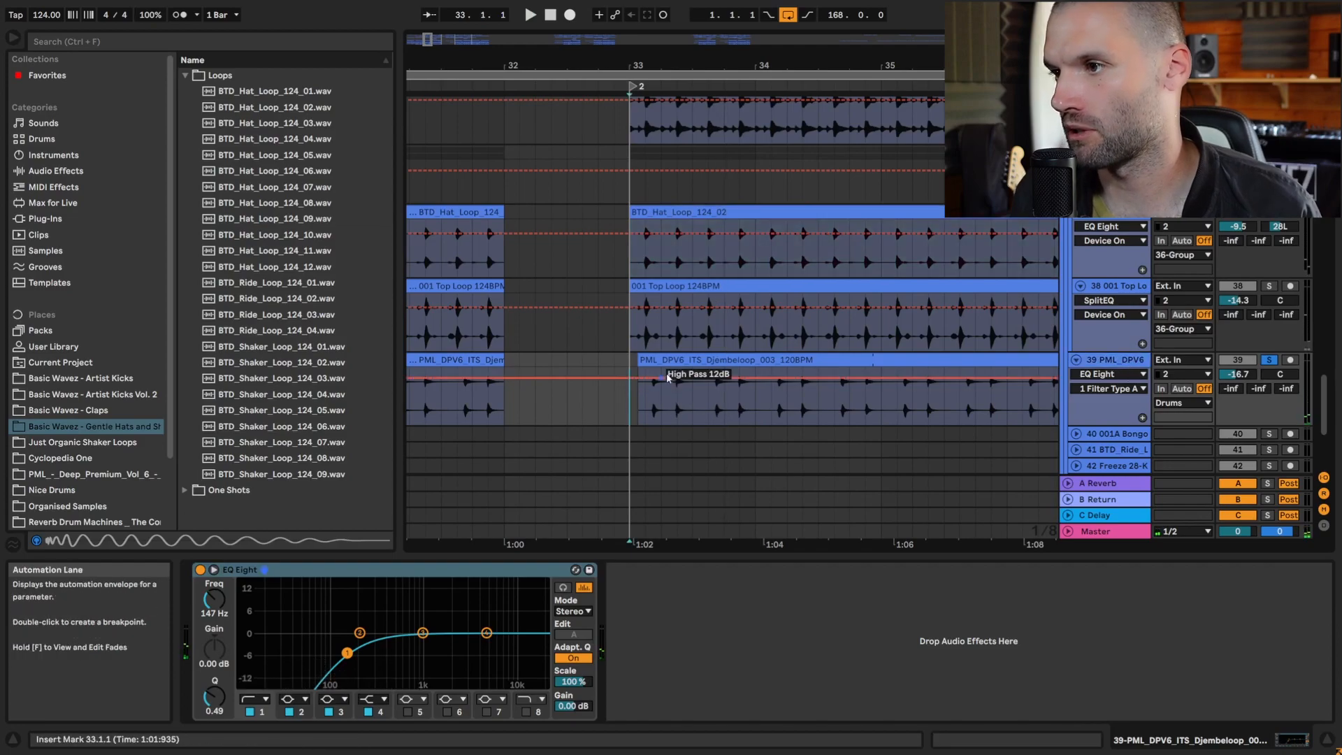
- Try the Djembe loop clip aligned to 33.1.1, play it soloed and in the mix, and undo the move
left_click(665, 363)
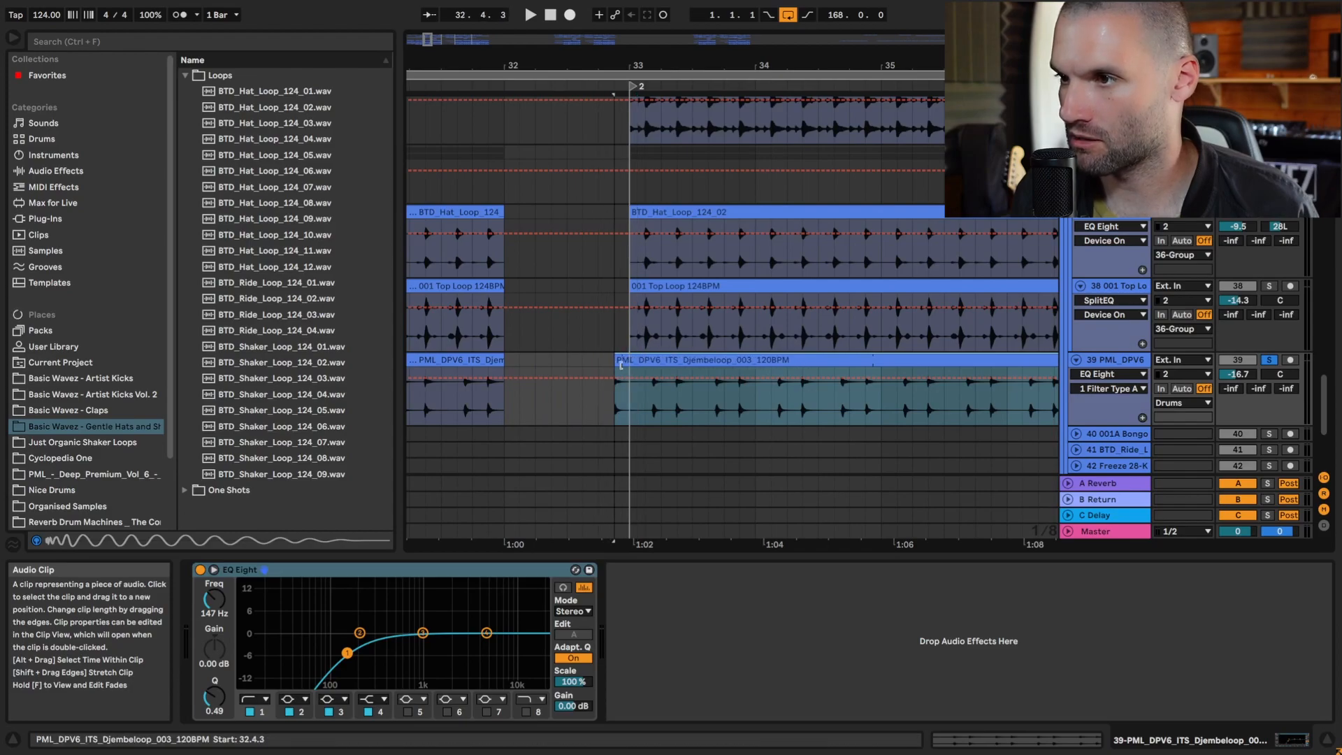
left_click_drag(640, 361, 649, 361)
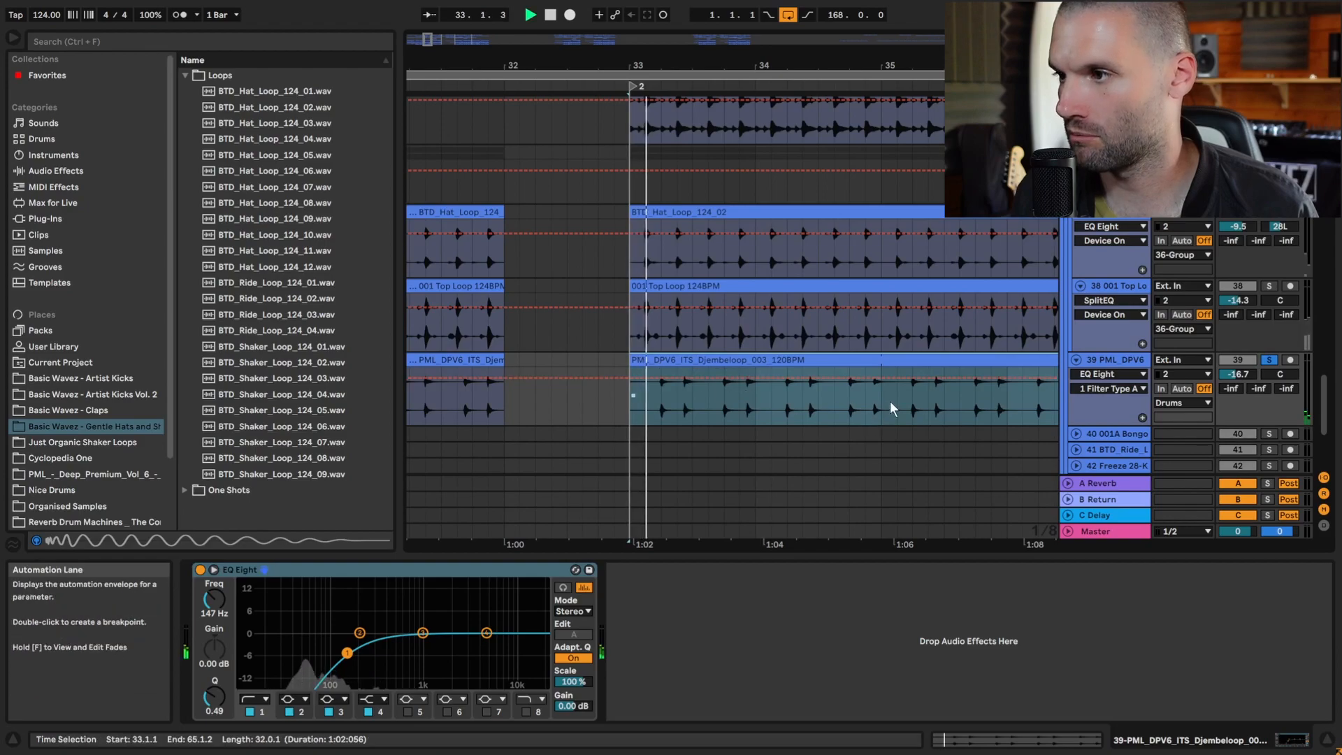
left_click(1269, 360)
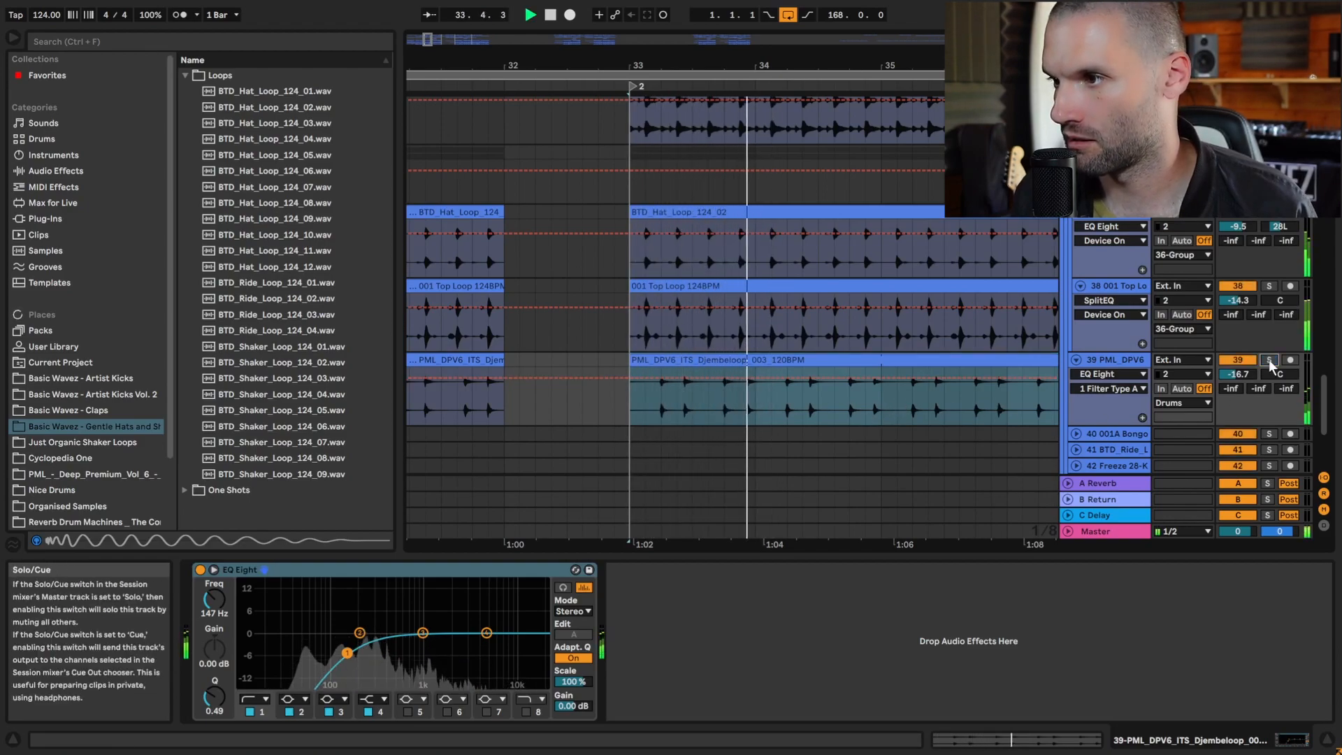
key("space")
key("ctrl+z")
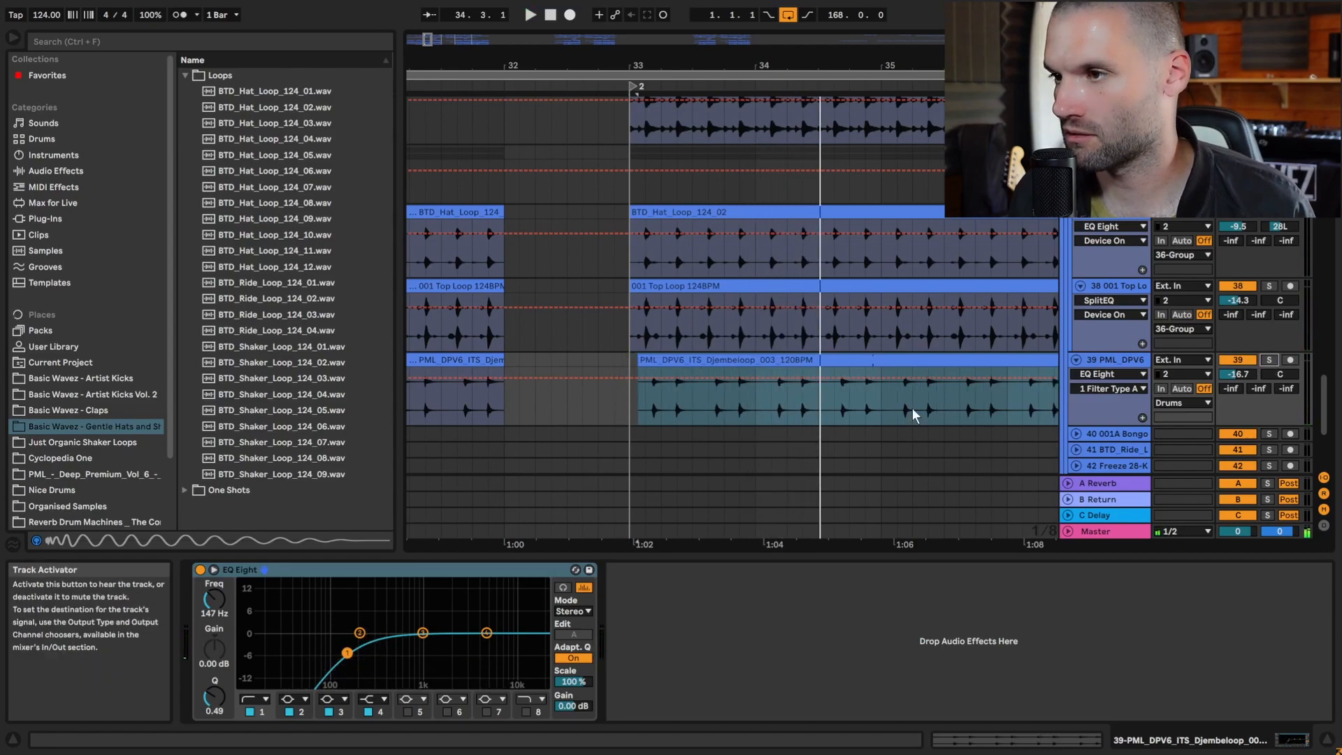
- Play the offset Djembe loop from bar 33 within the full mix, solo its track and stop playback
left_click(624, 409)
key("space")
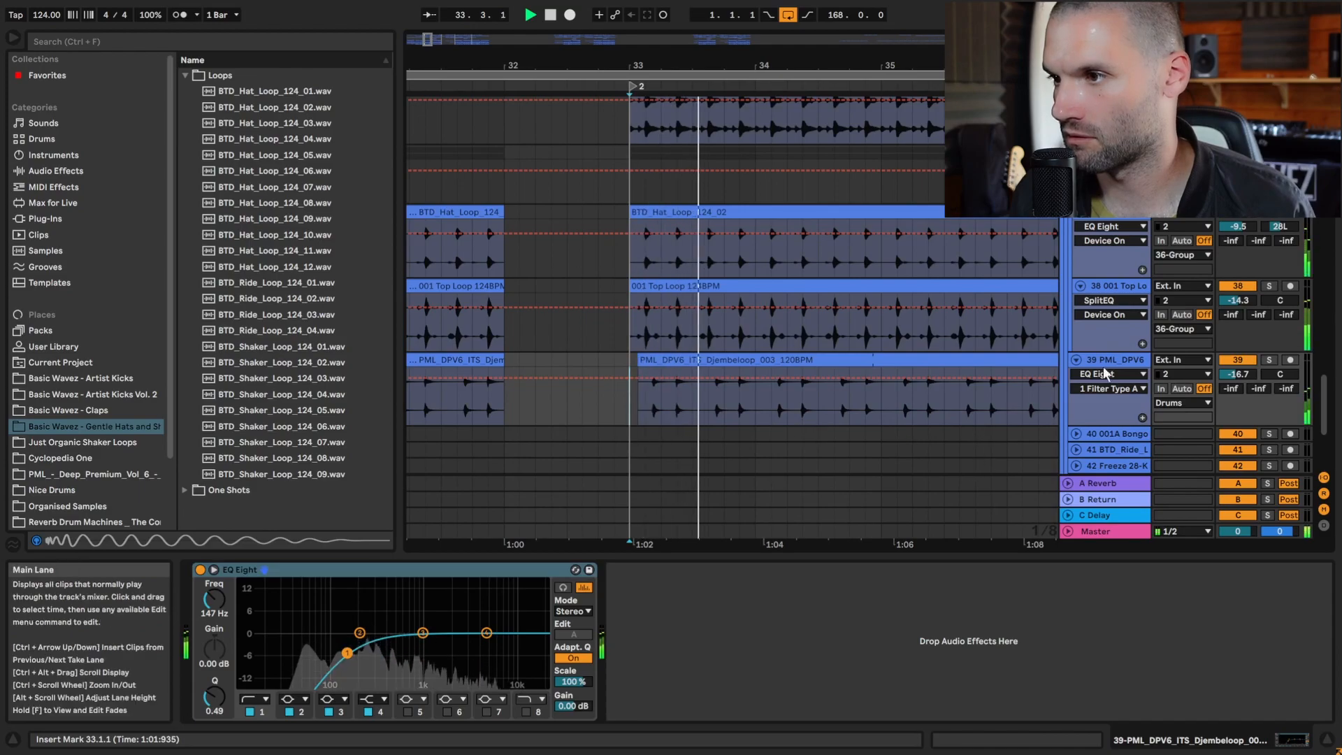
left_click(1269, 359)
key("space")
- Unfold the 43 Freeze 13-HD_Breaths track, play it soloed from bar 17 and show its sidechained Compressor and Auto Pan
scroll(1203, 301, "up", 3)
scroll(1177, 268, "up", 2)
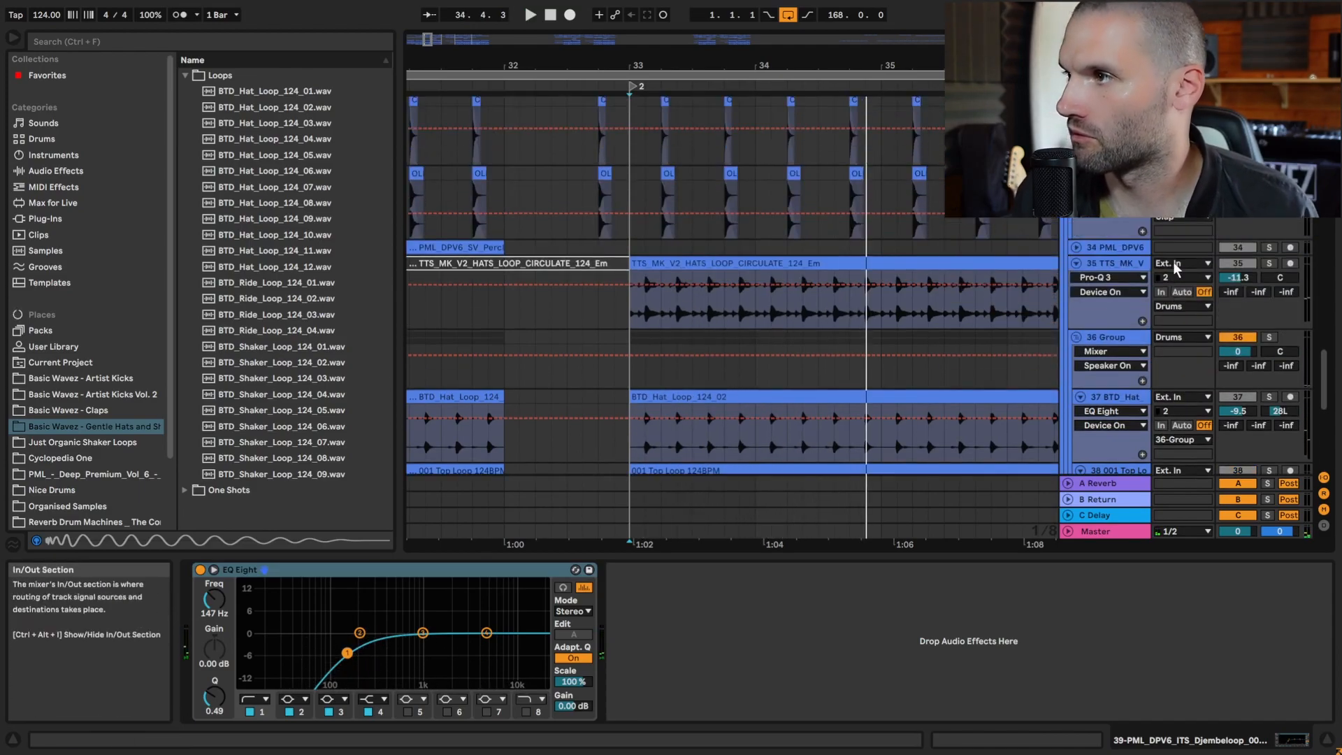
scroll(1176, 268, "down", 6)
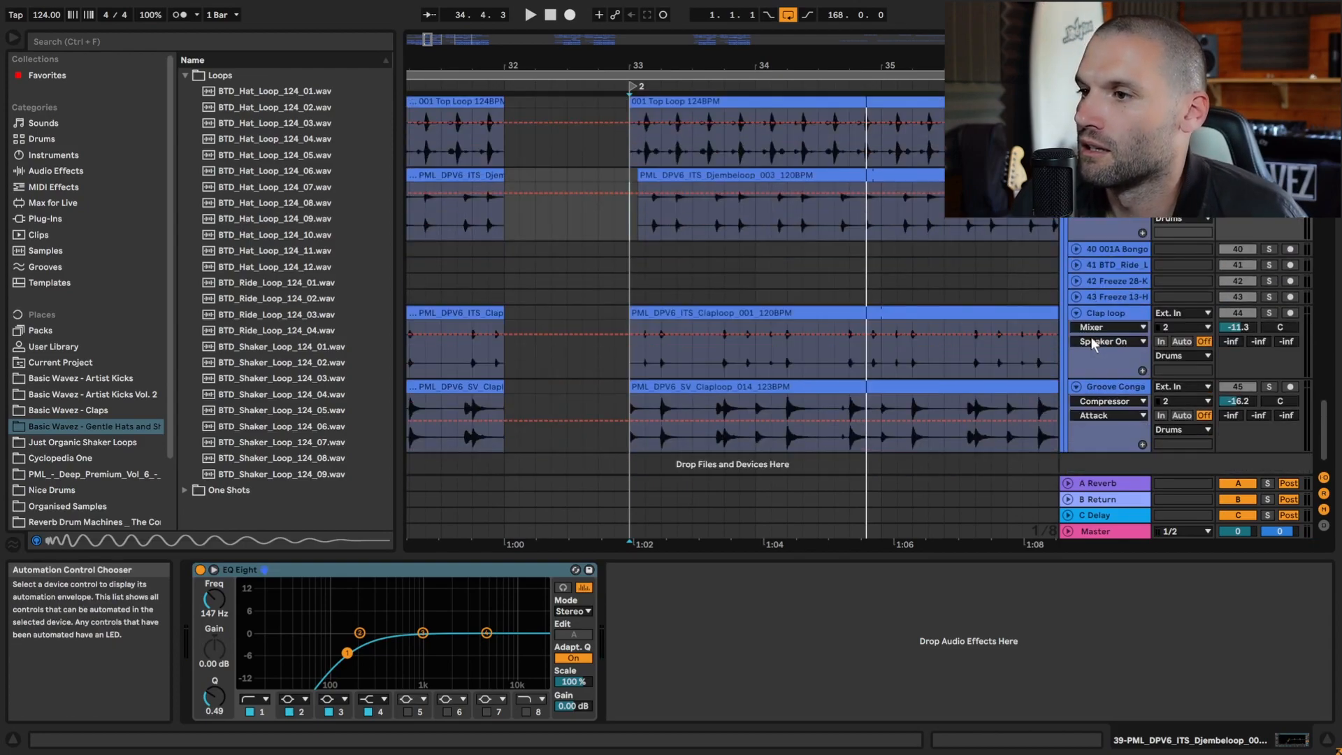
scroll(1119, 337, "down", 1)
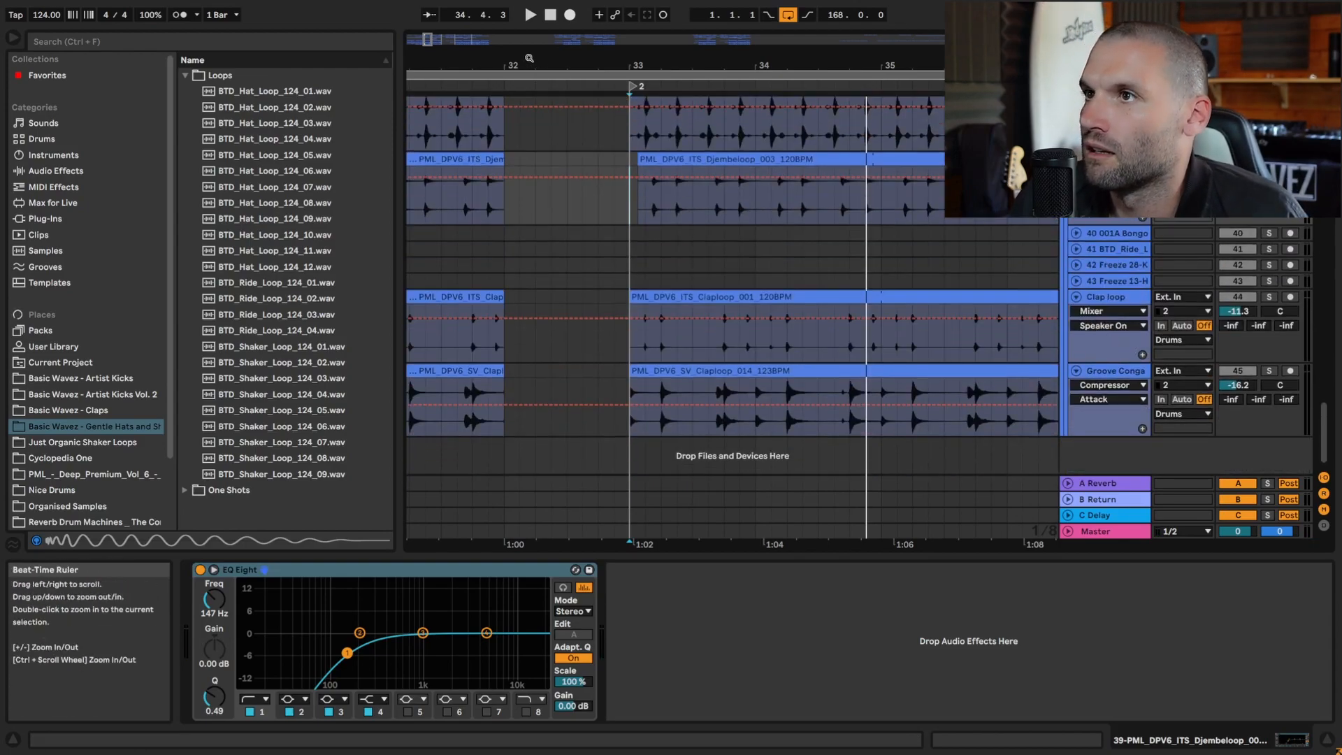
left_click_drag(534, 60, 850, 2)
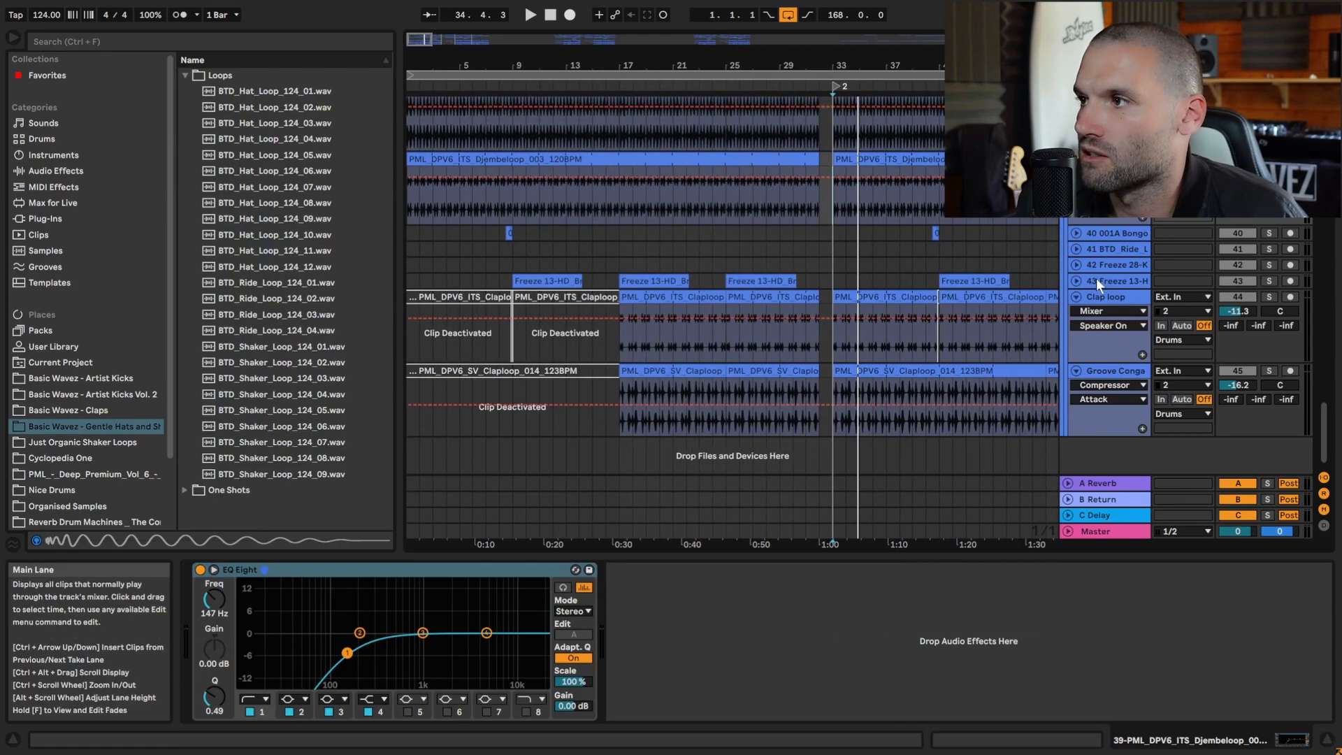
left_click(1076, 280)
key("space")
left_click(1271, 280)
key("space")
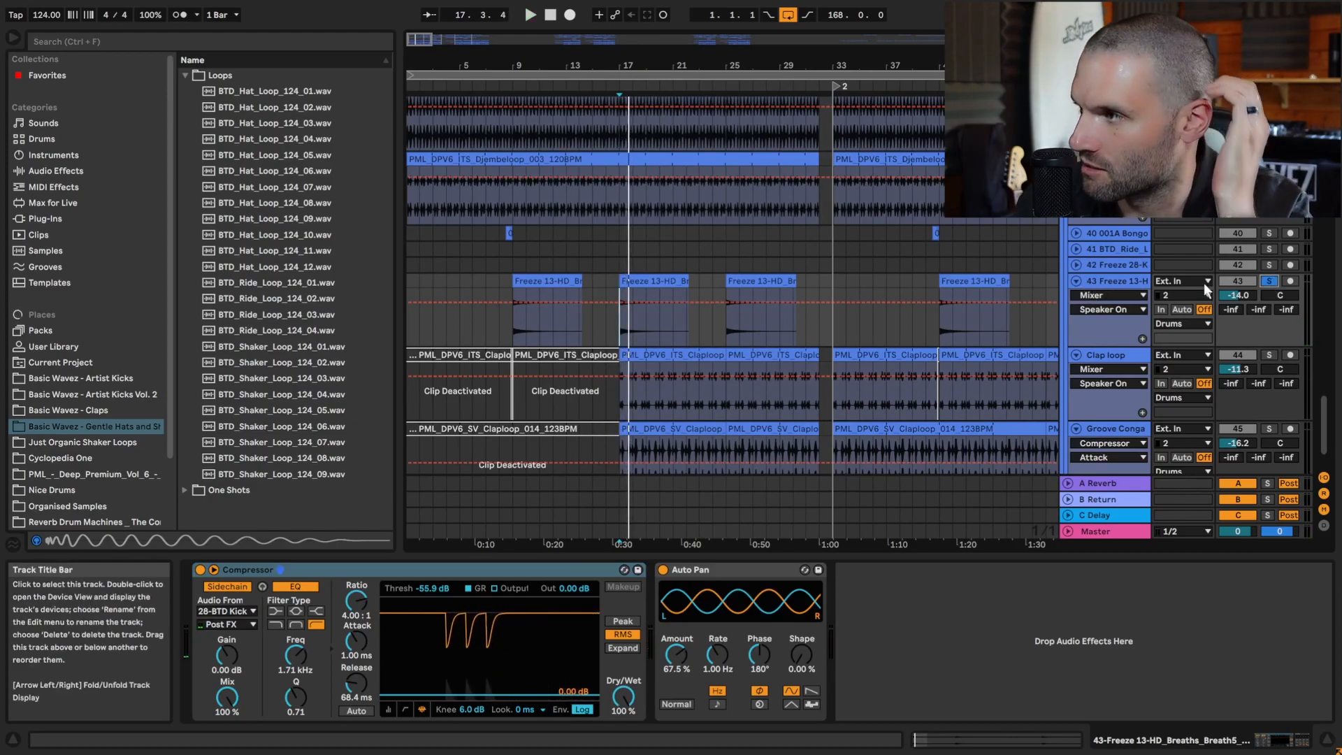
- Unsolo the Freeze 13 breath track and play it in the full mix from bars 17 and 25
left_click(1268, 281)
key("space")
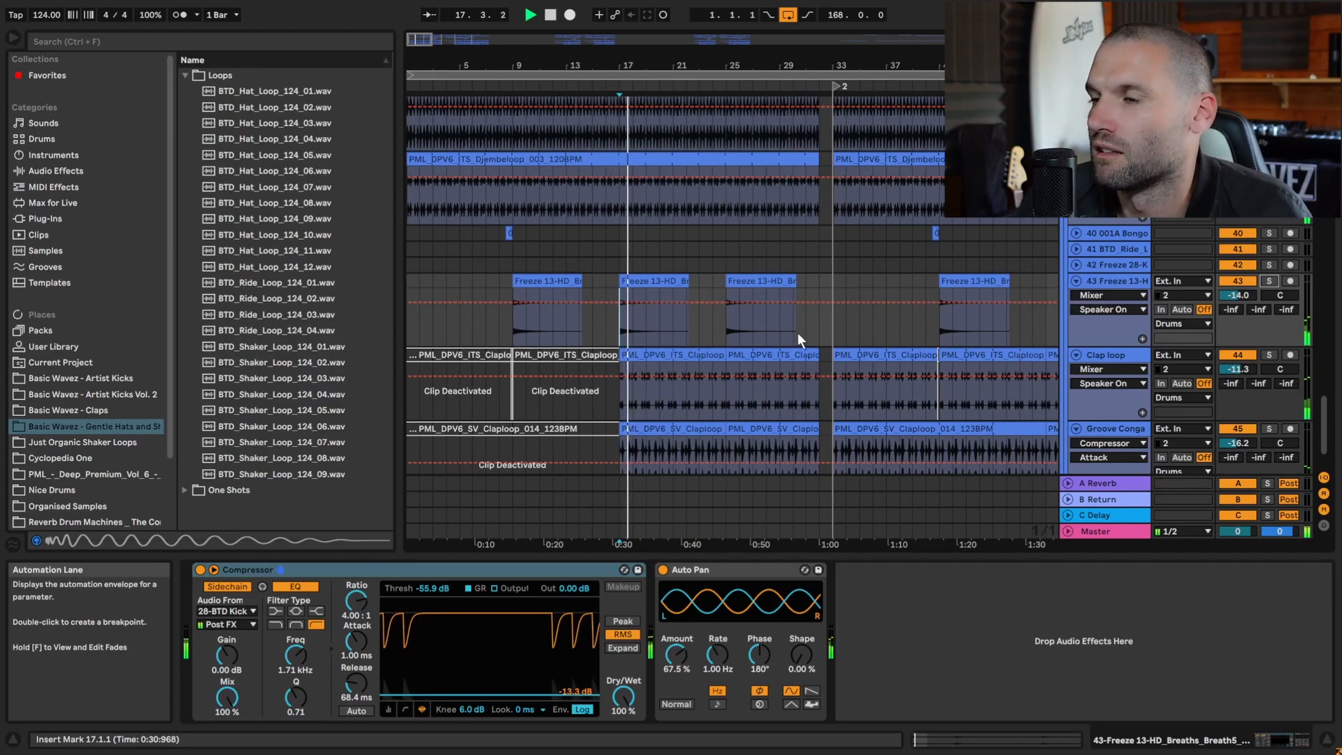
left_click(724, 329)
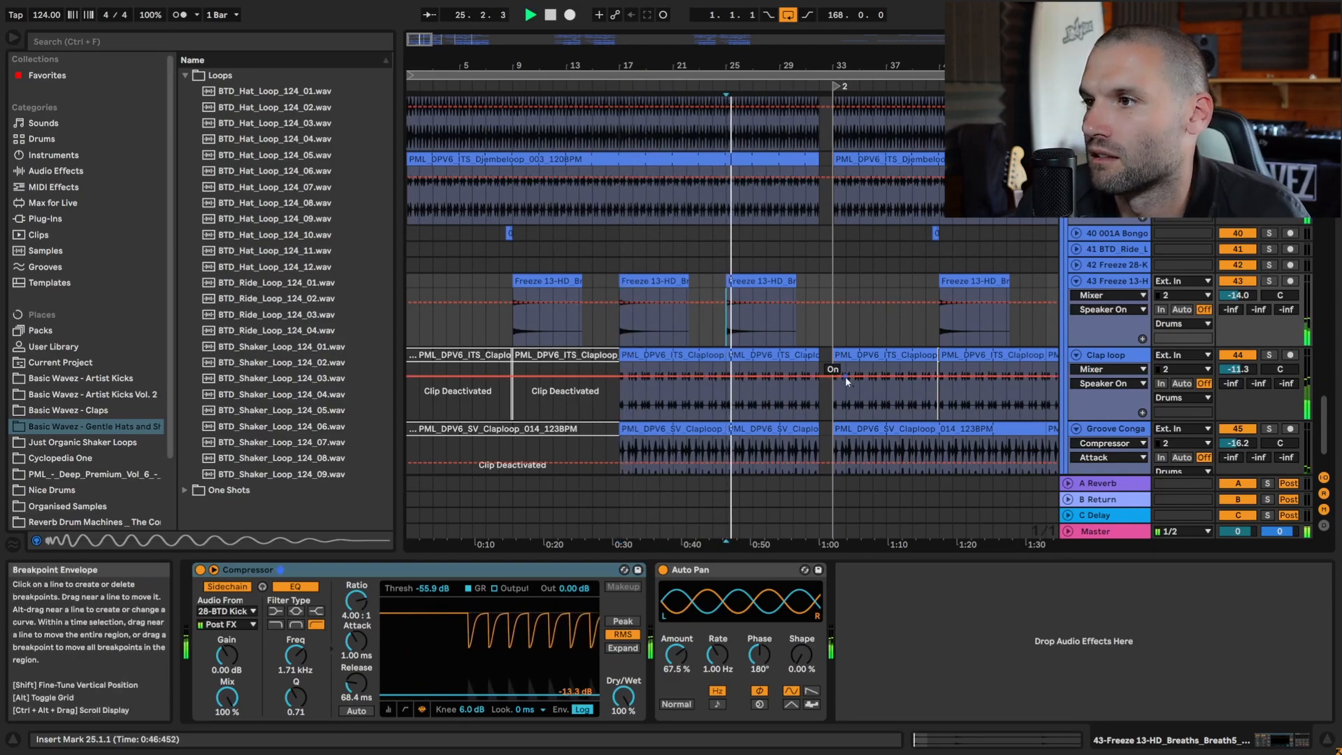
key("space")
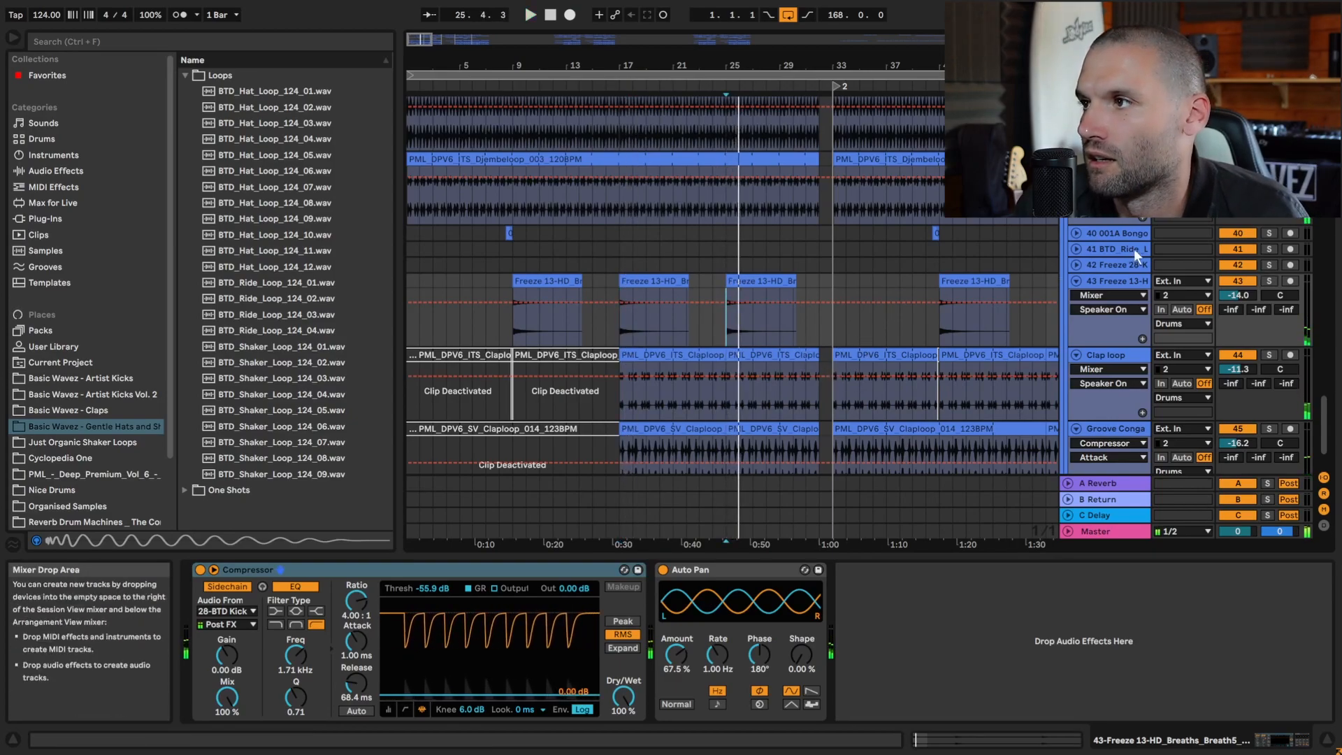
- Unfold the 001A Bongo Fill track, play its fill before bar 9 soloed and inspect its ValhallaRoom settings
left_click(1075, 233)
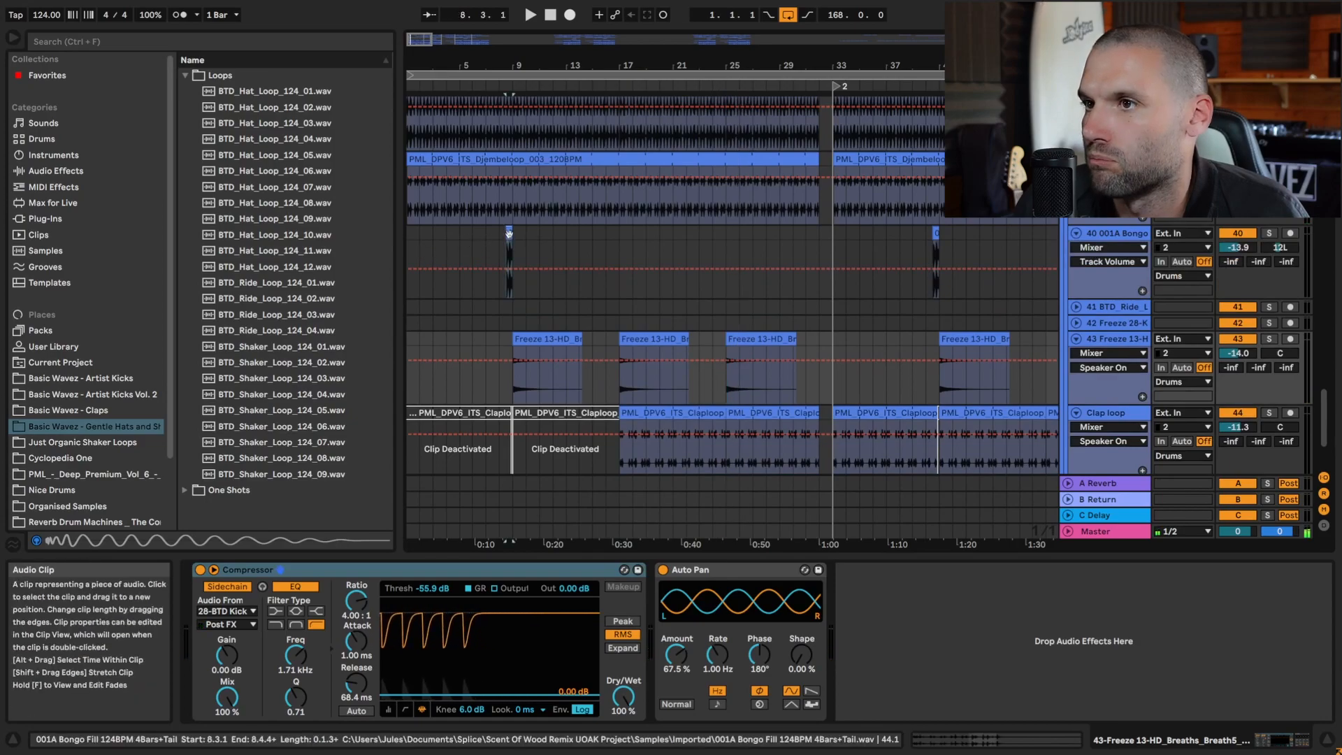
left_click(504, 240)
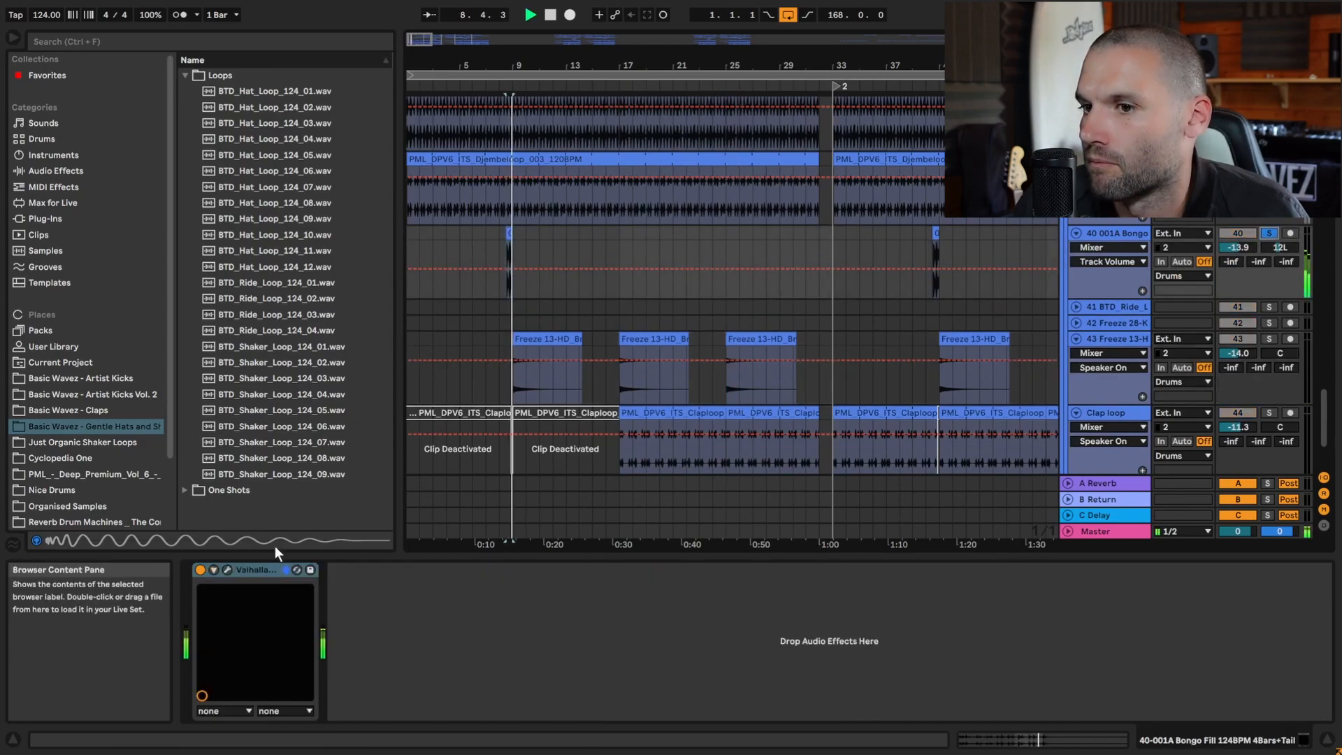
left_click(224, 570)
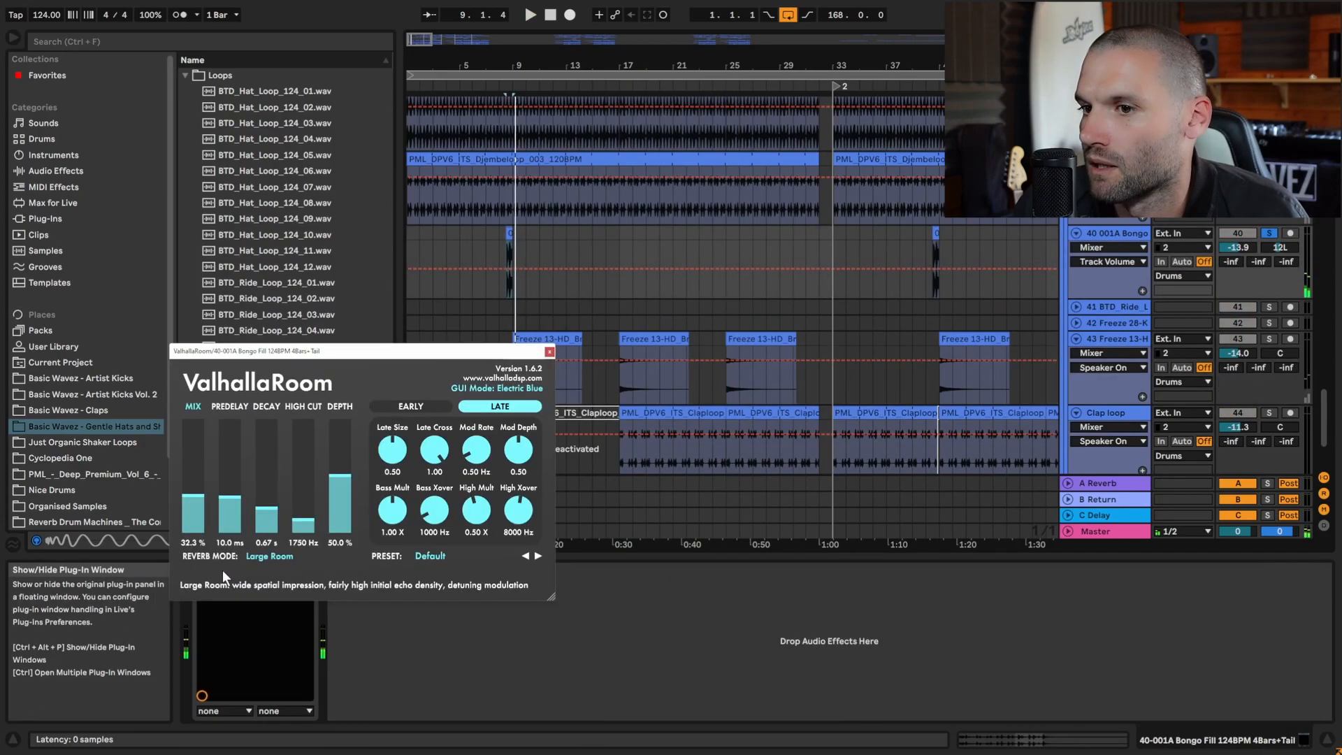
left_click(550, 352)
- Unsolo the Bongo Fill track and play the first fill in the full mix from bar 8
left_click_drag(420, 35, 413, 75)
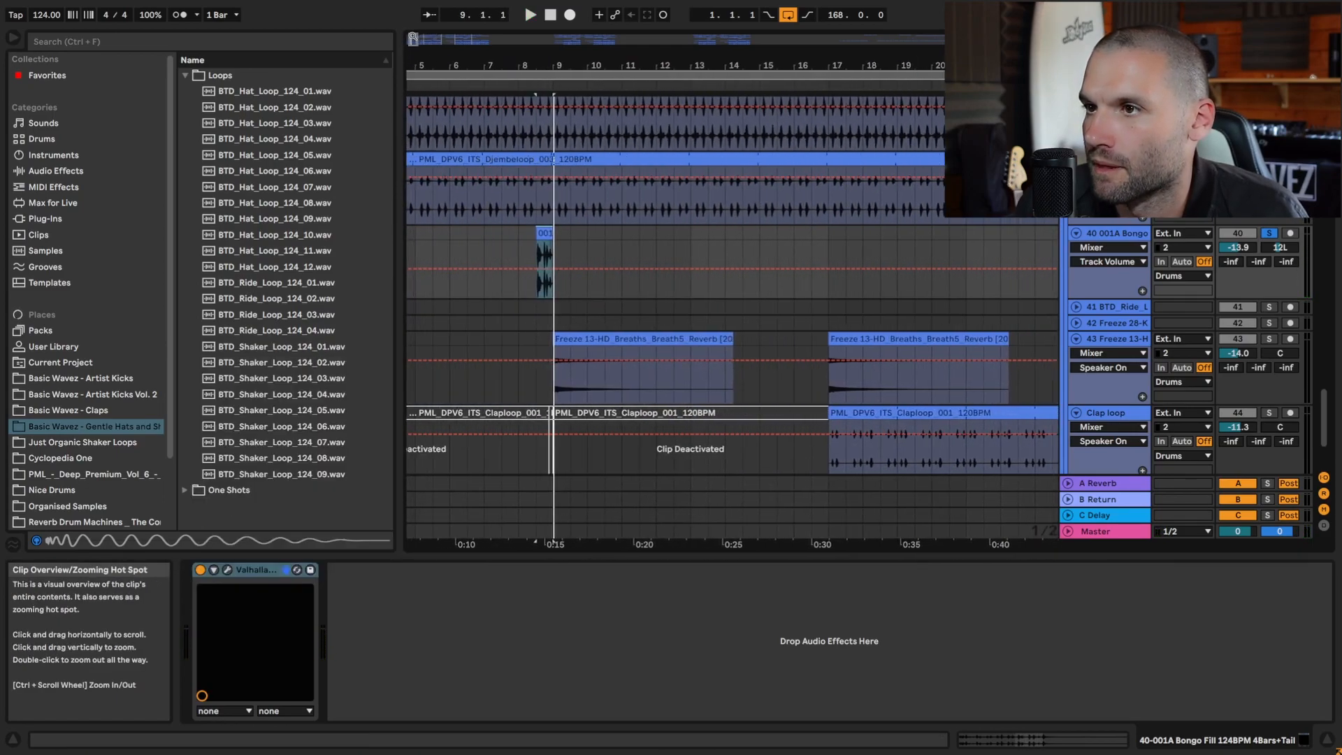
left_click(519, 234)
left_click(1270, 235)
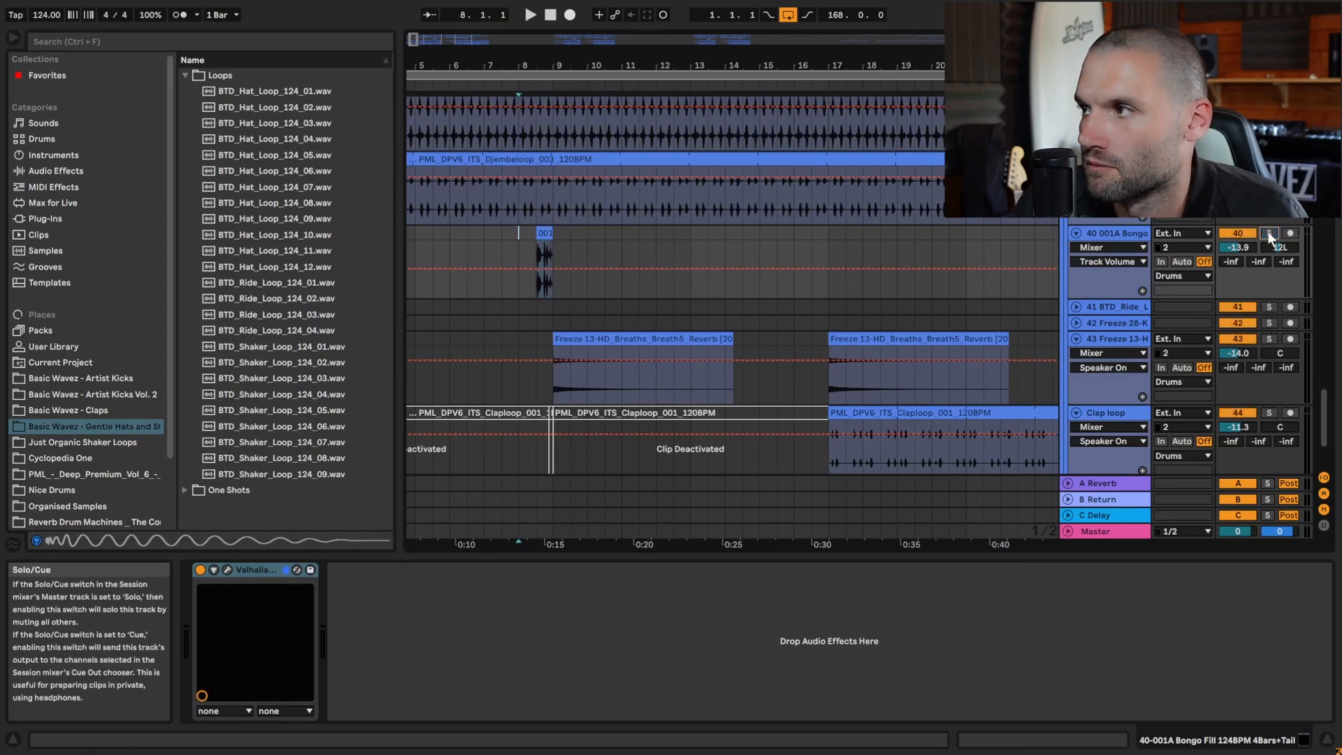
scroll(804, 326, "down", 3)
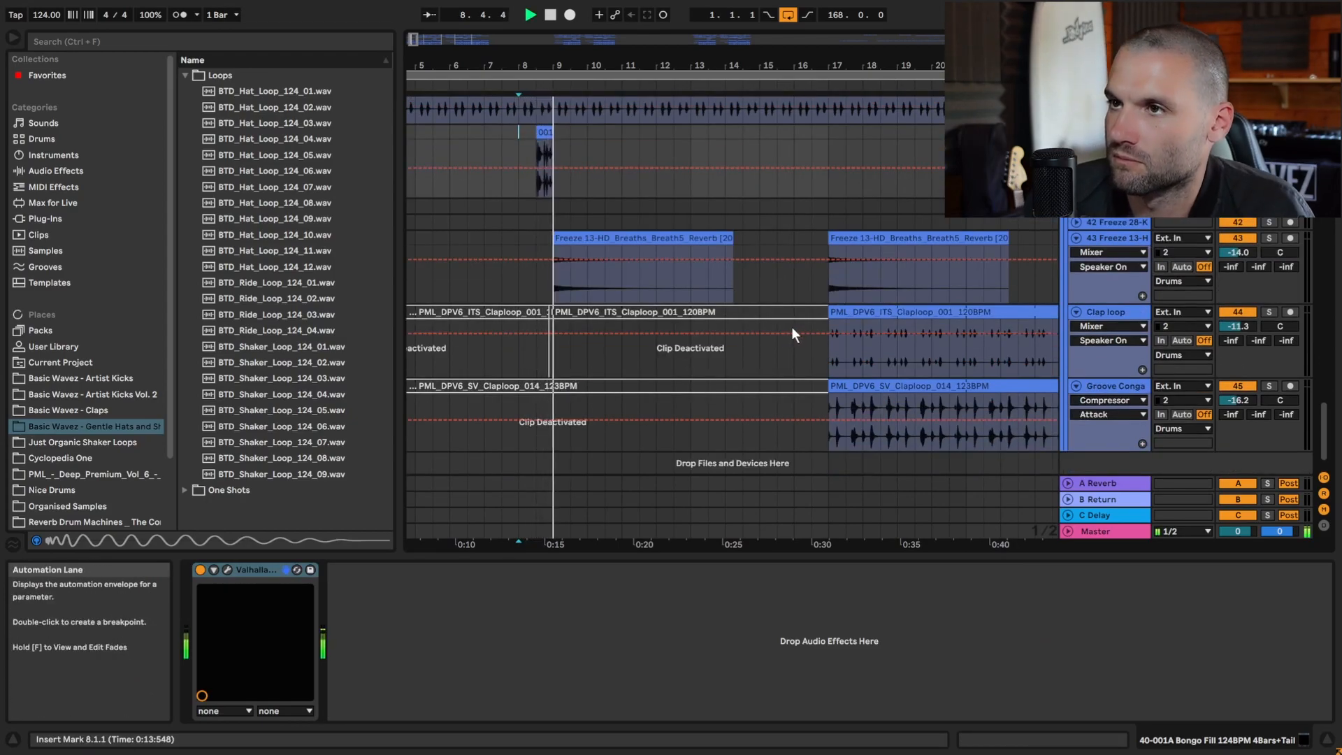
key("space")
- Locate the Bongo Fill clip at 296.3.1 in the second arrangement and play it in the full mix
left_click_drag(524, 68, 502, 5)
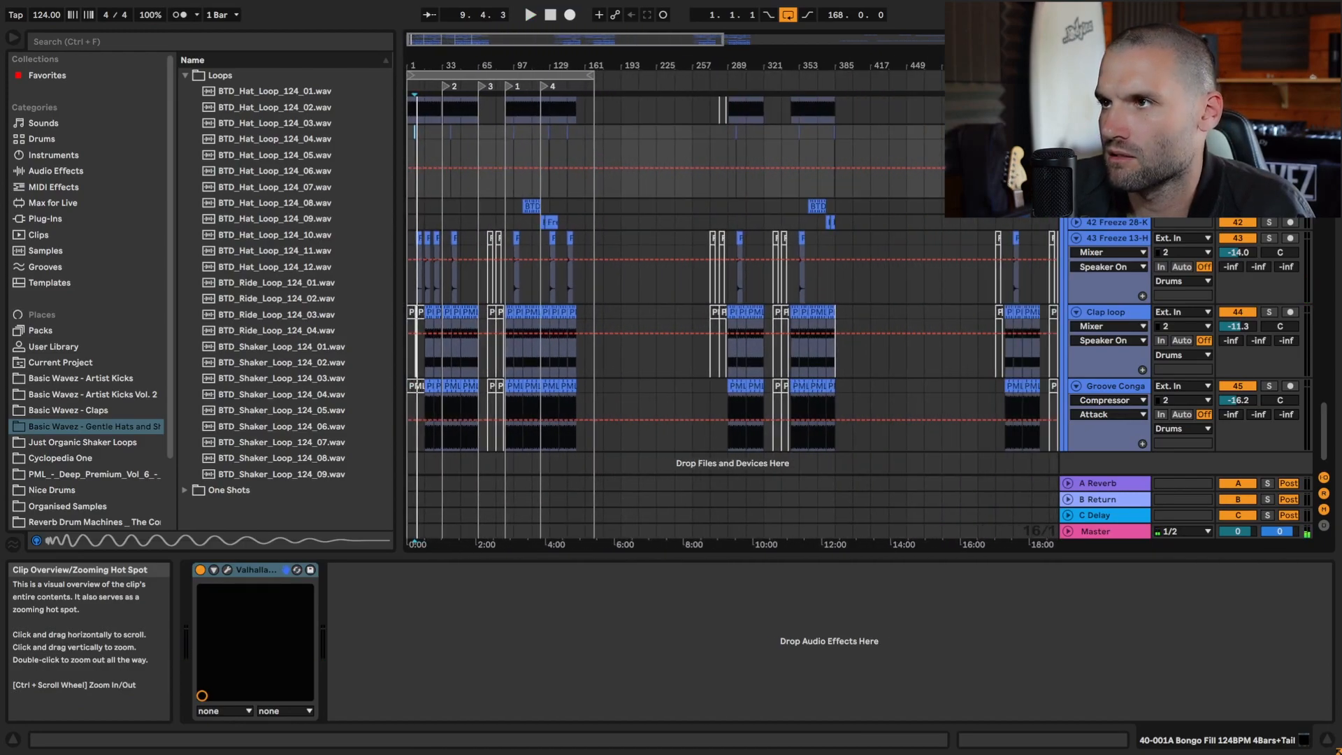
left_click_drag(599, 43, 646, 157)
left_click(685, 136)
key("space")
scroll(1000, 245, "down", 1)
key("space")
scroll(650, 116, "up", 3)
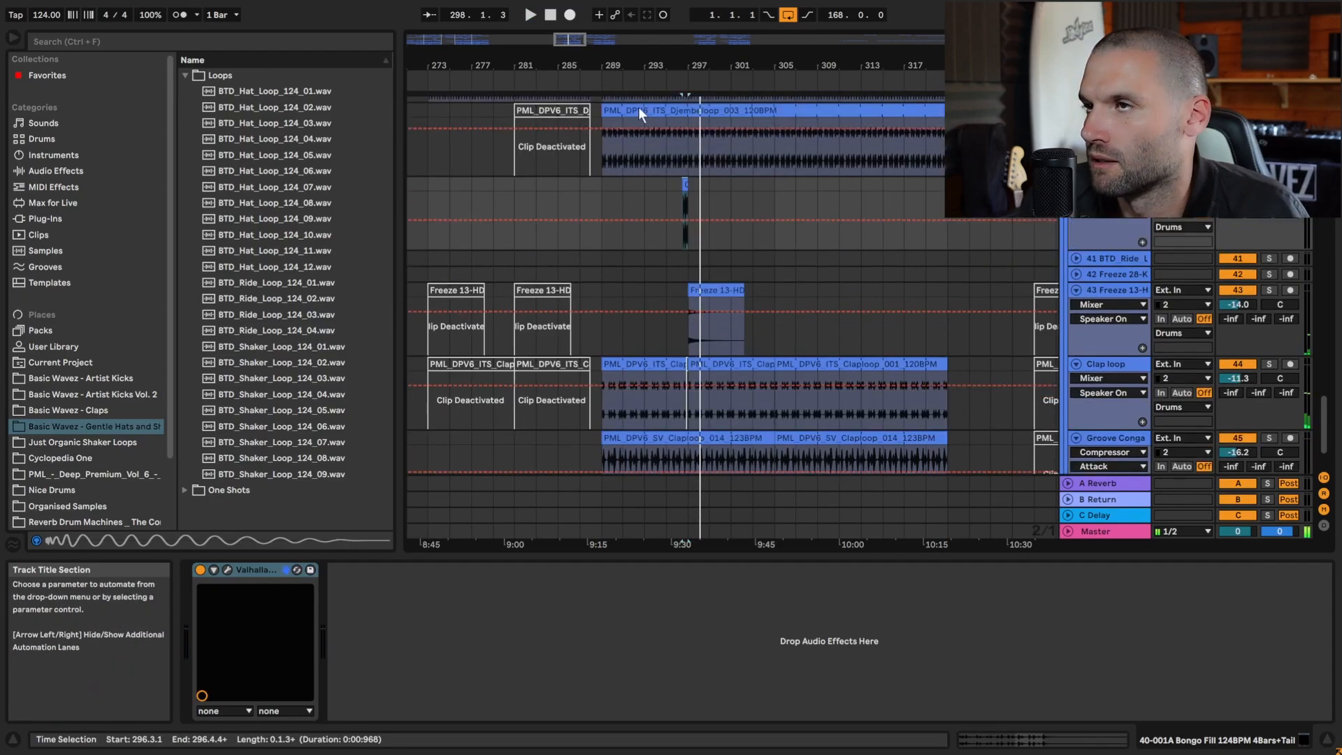
- Play the 41 BTD_Ride_Loop_122_01 track soloed from bar 361 and show its Utility device
left_click_drag(557, 40, 558, 10)
scroll(741, 337, "down", 3)
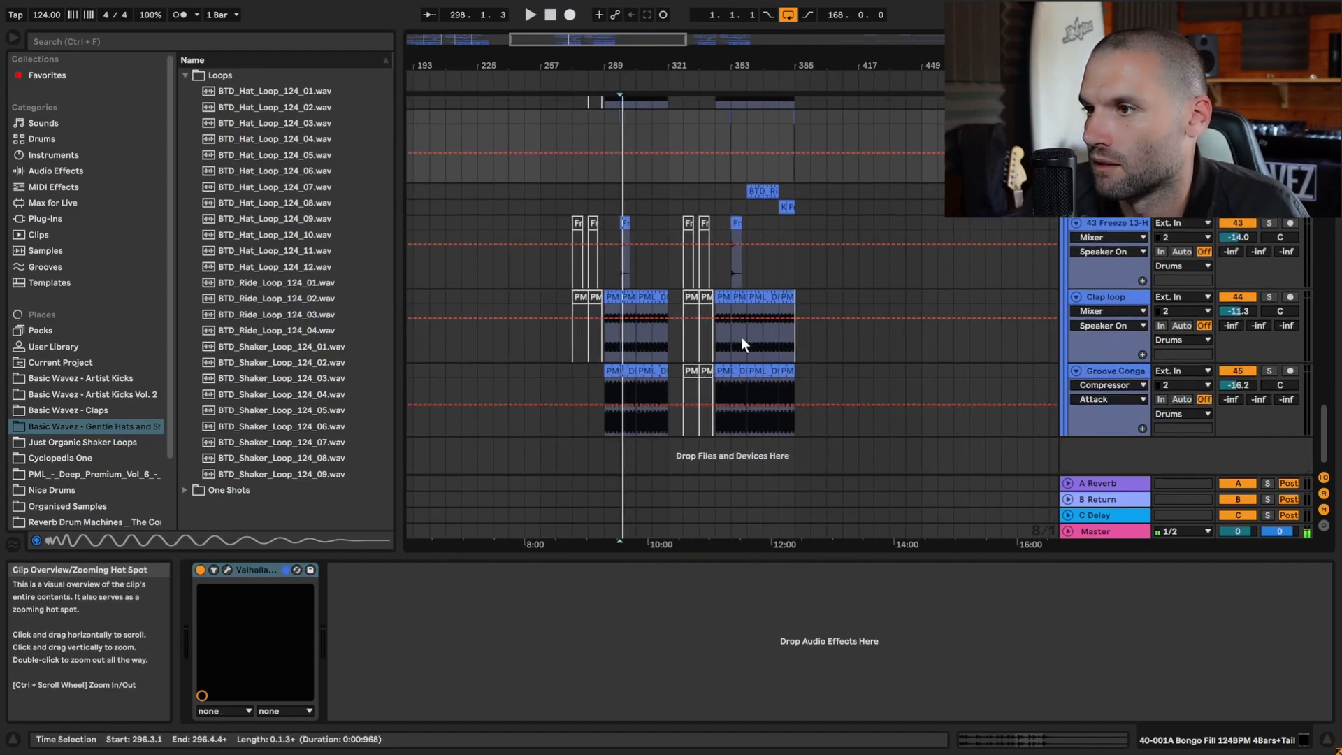
scroll(959, 421, "up", 3)
scroll(961, 420, "up", 2)
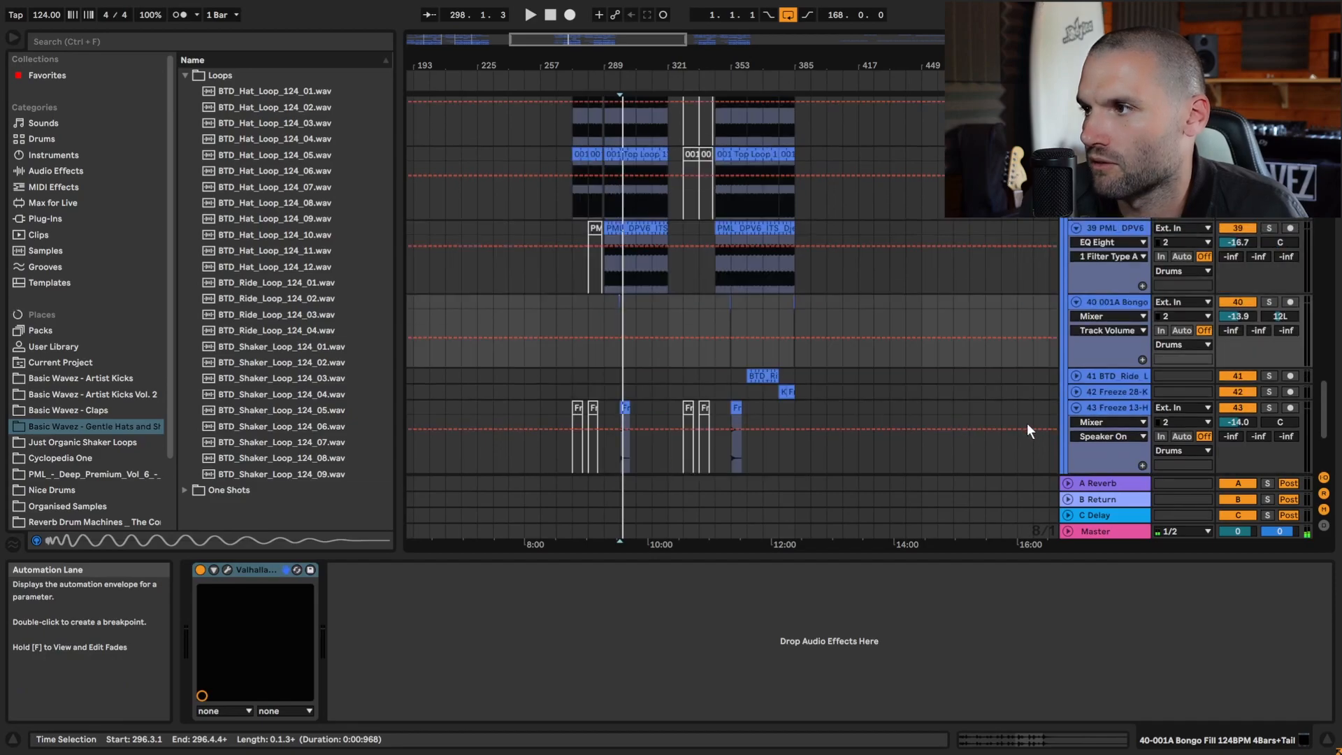
left_click(764, 375)
left_click(1266, 376)
key("space")
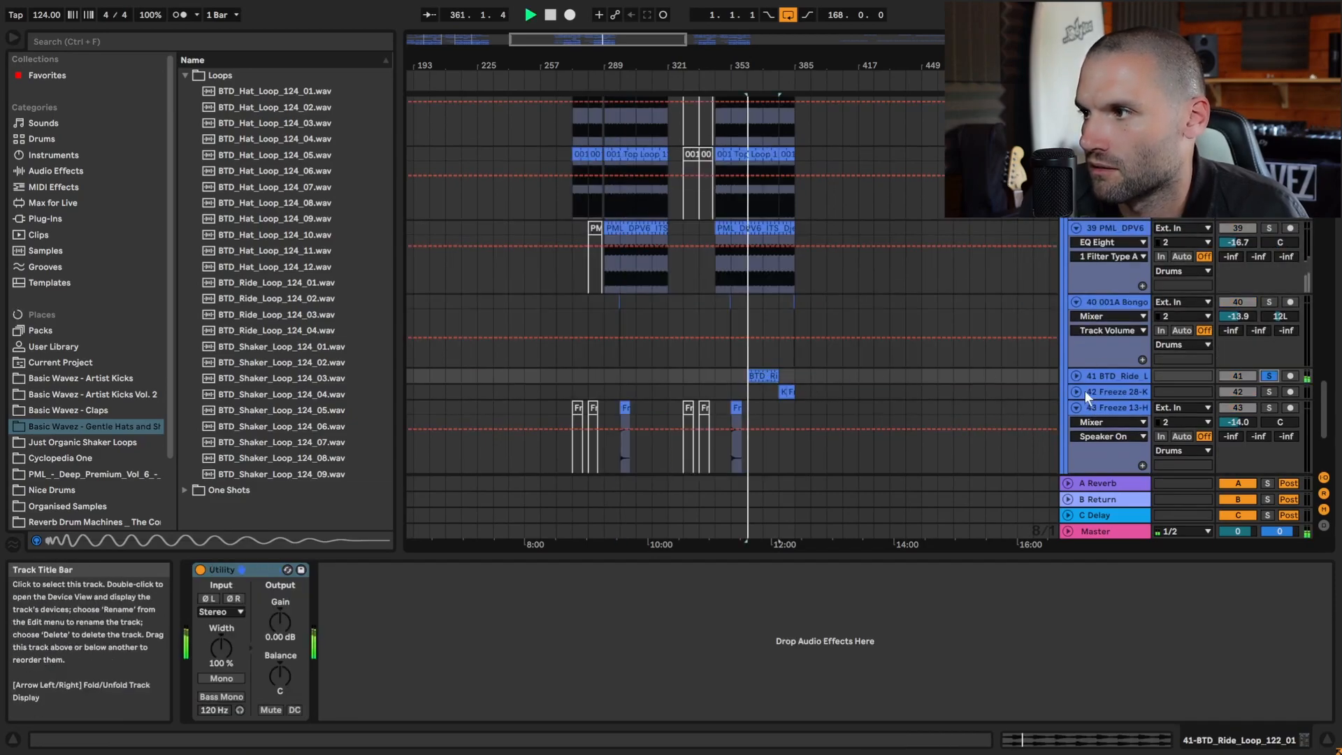
key("space")
- Point out the Gentle Hats sample folder, unfold the ride loop track and show its clip details while replaying it
left_click_drag(633, 40, 600, 80)
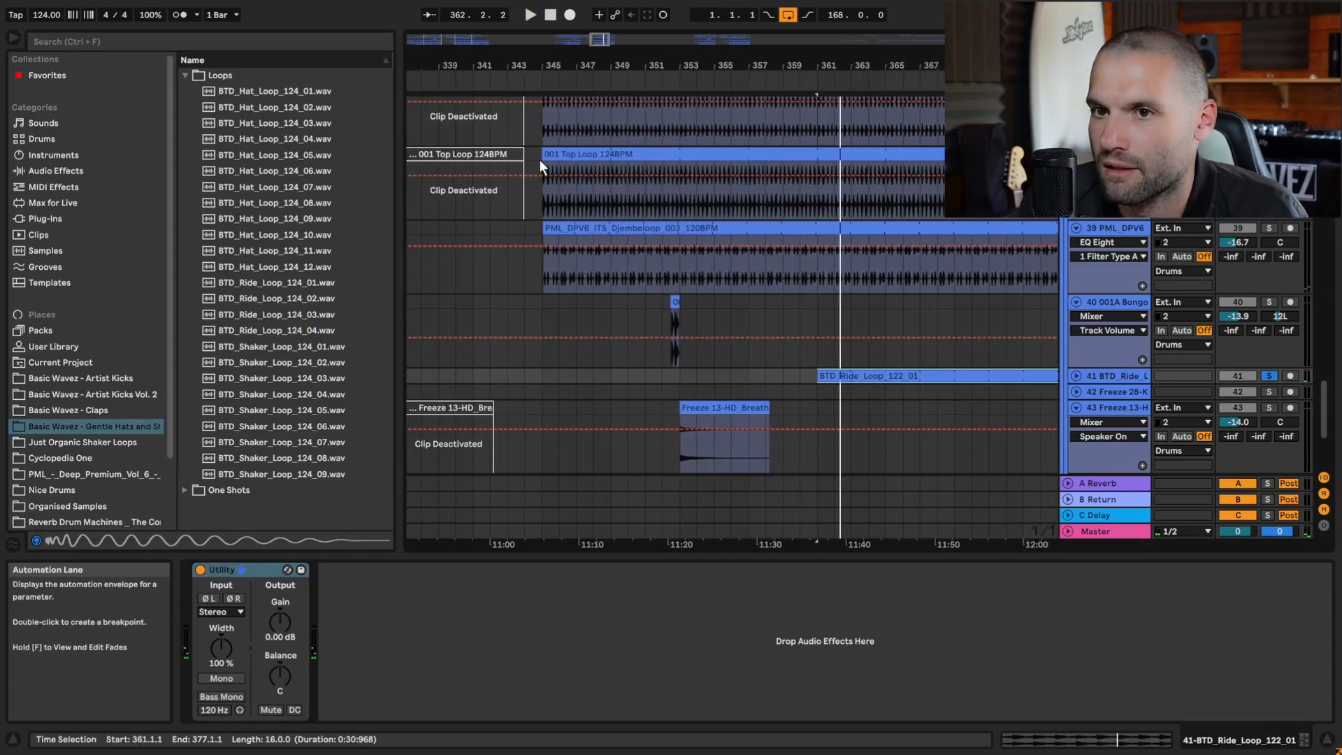
left_click(103, 426)
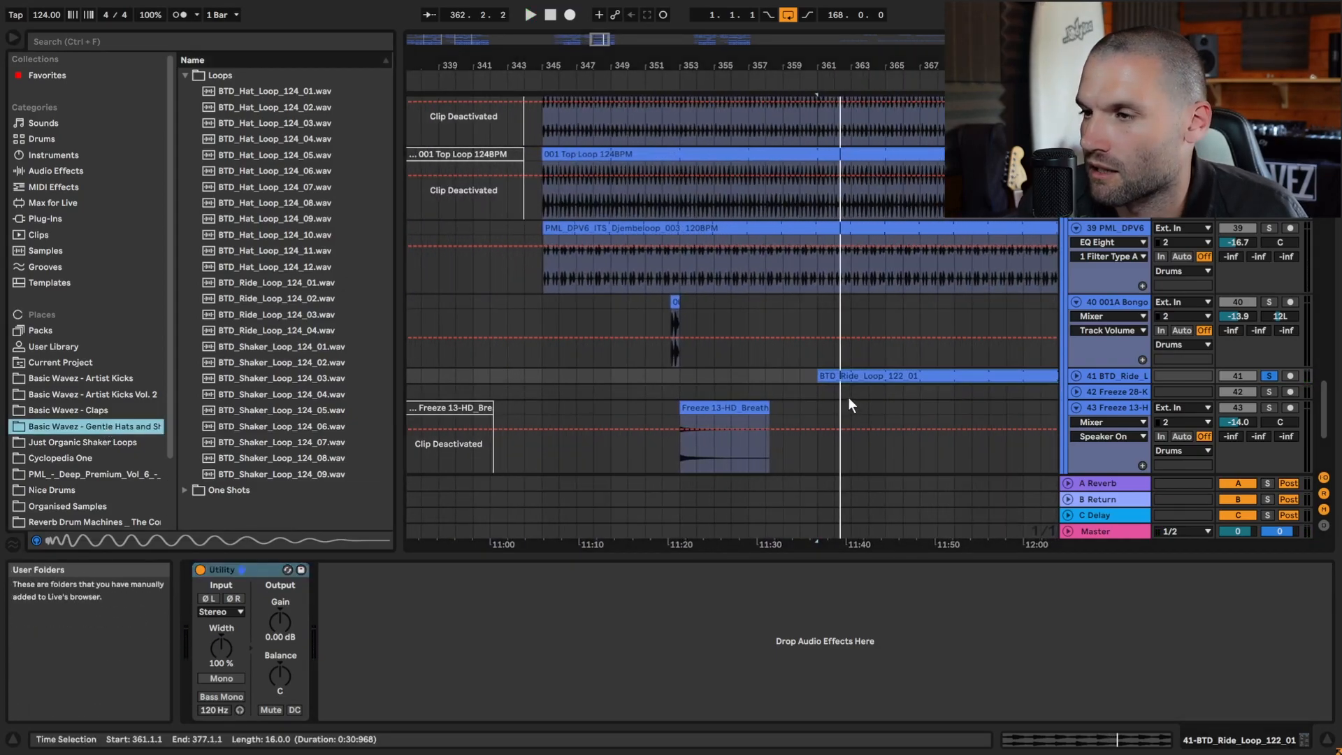
scroll(711, 330, "down", 3)
left_click(1077, 293)
key("space")
left_click(831, 294)
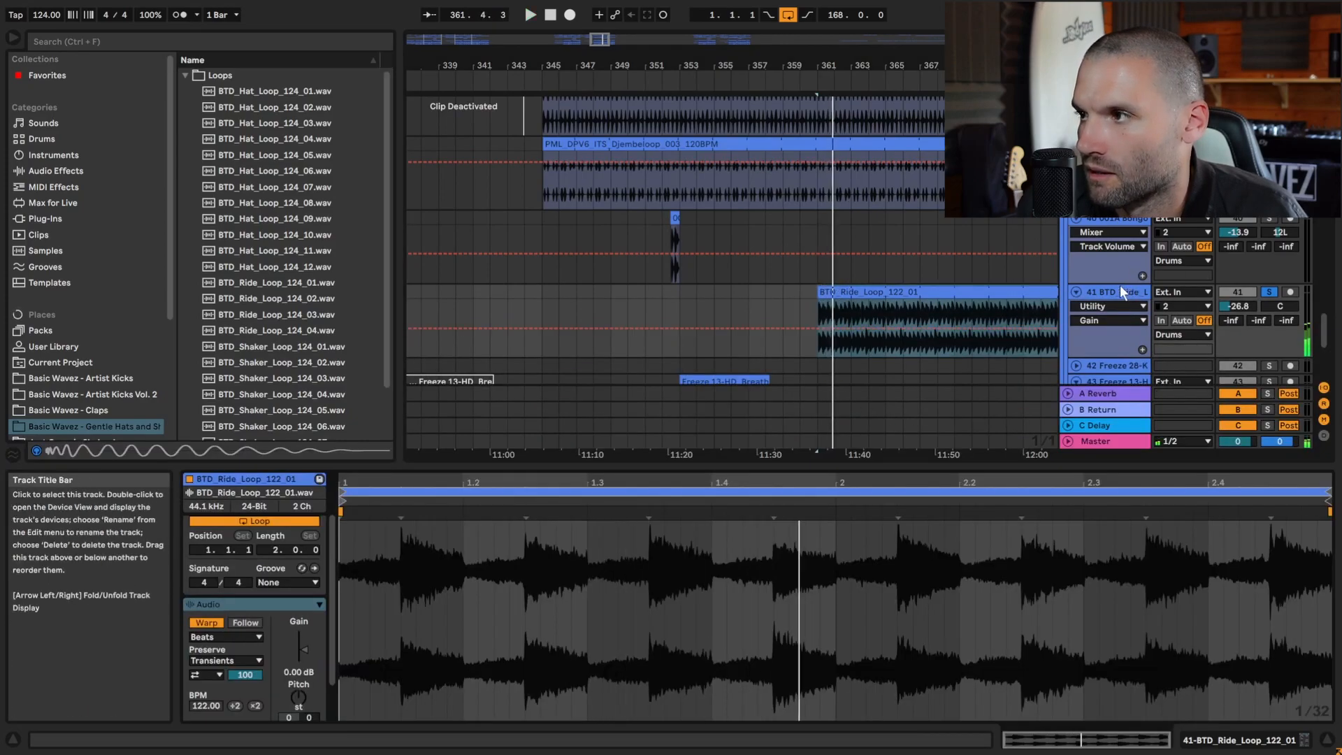
key("space")
left_click(1120, 290)
- Locate the first crash clip on the 42 Freeze 28-KSHMR Crash track at bar 377, play it soloed and unfold the track
scroll(706, 376, "down", 3)
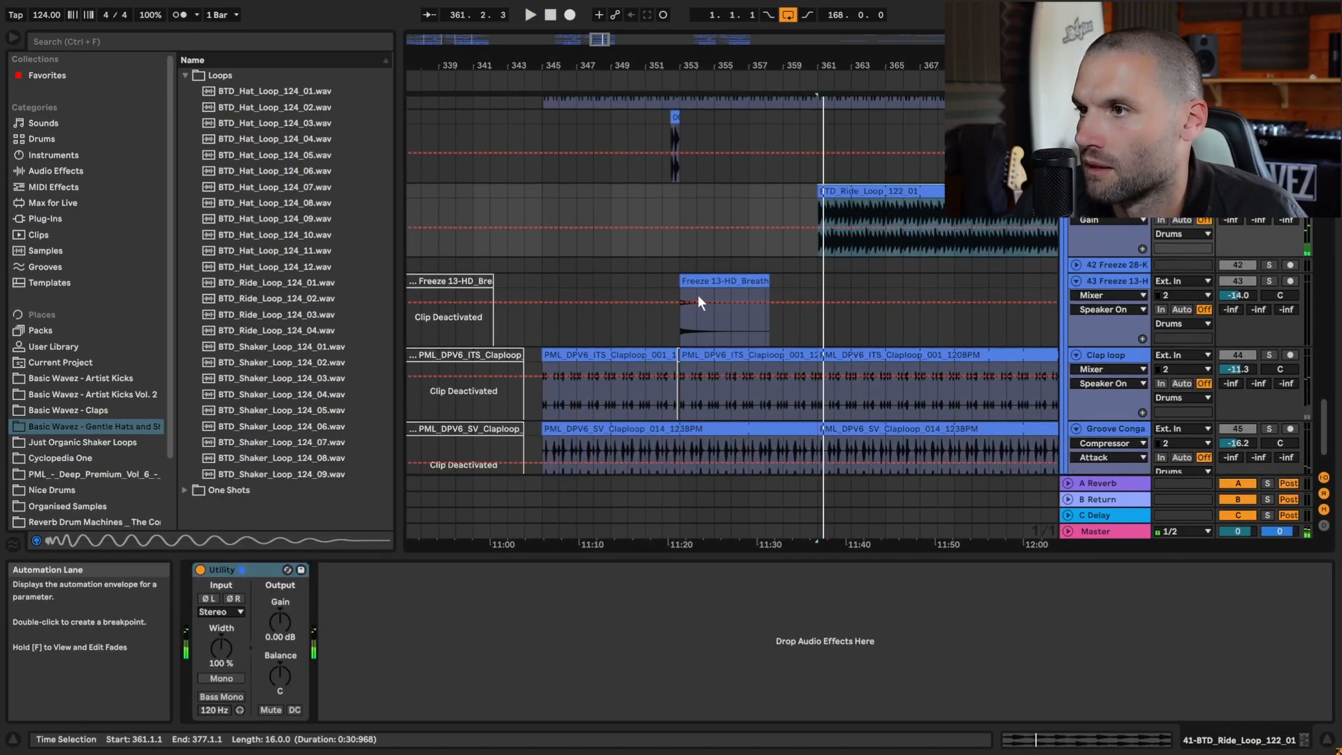
left_click_drag(600, 40, 616, 37)
left_click(645, 268)
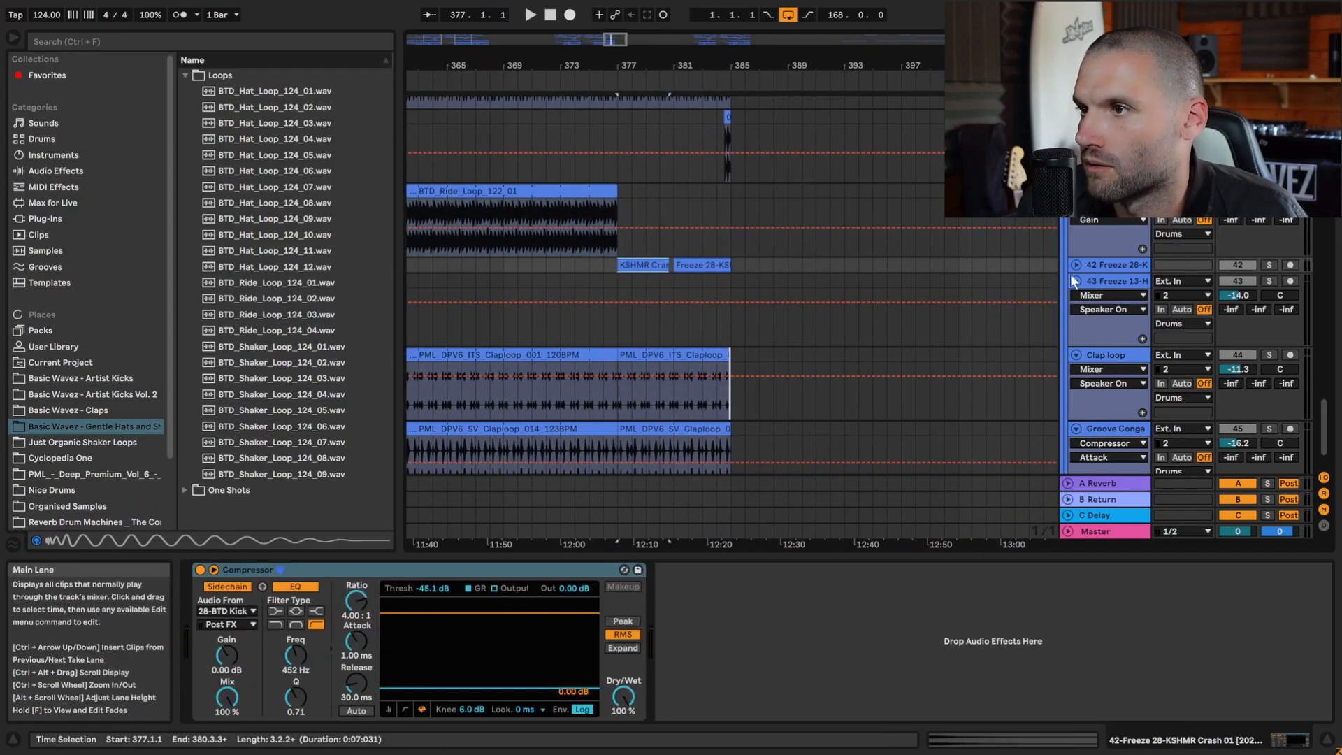
left_click(1269, 265)
key("space")
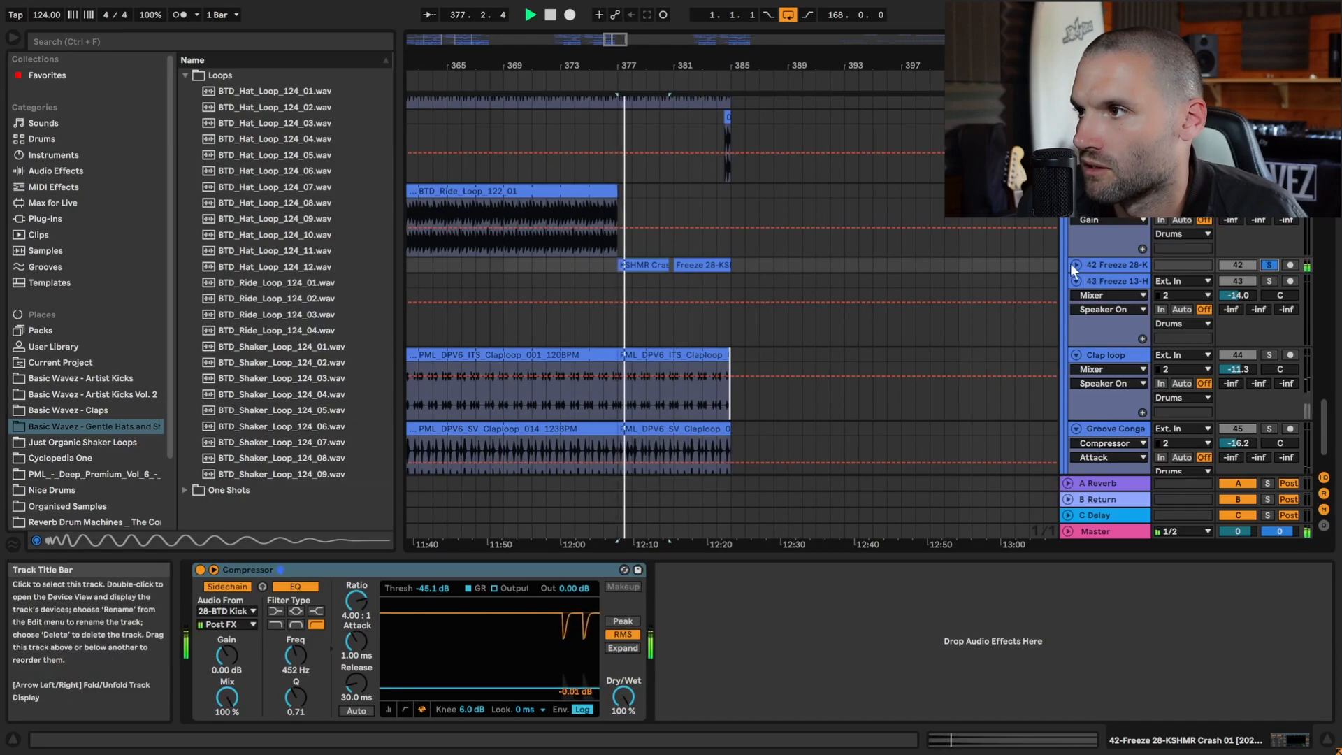
left_click(1076, 265)
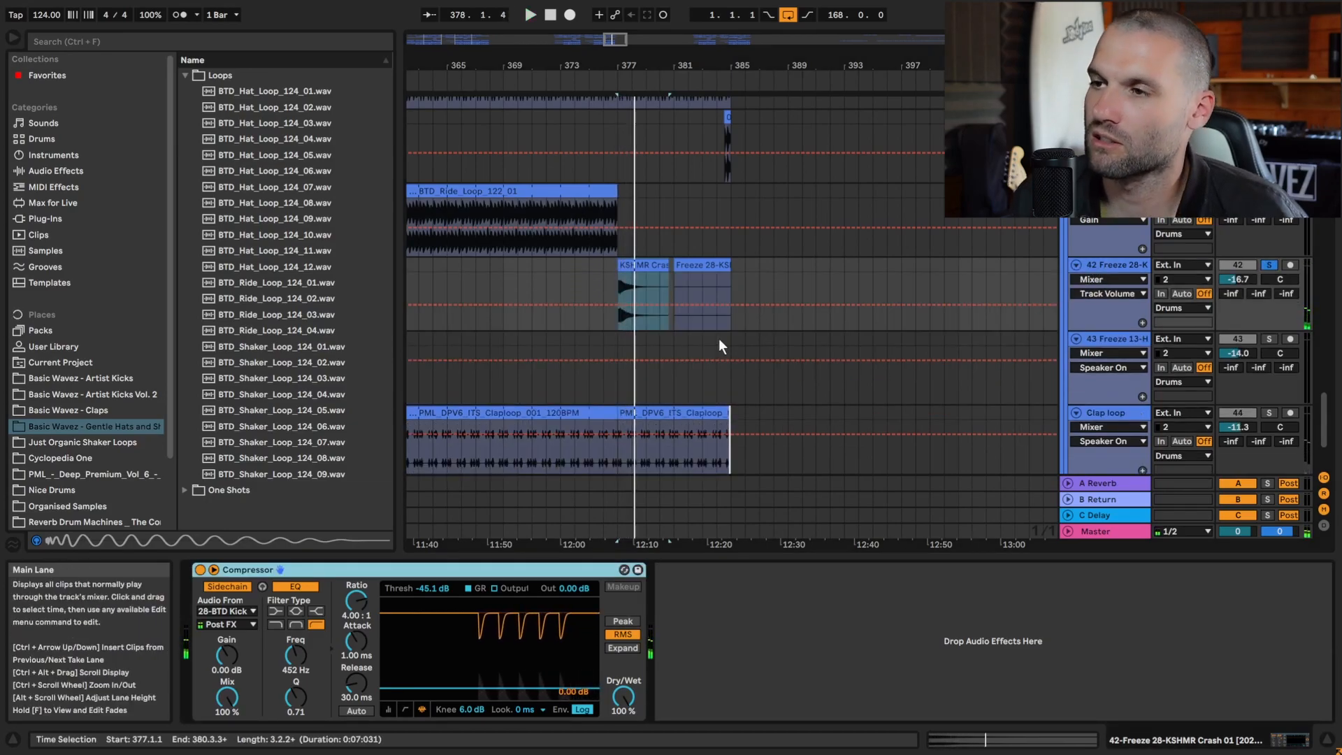
- Show the Master track's device chain and inspect the low-cut curve in its Pro-Q 3
scroll(732, 287, "up", 4)
scroll(732, 287, "up", 4)
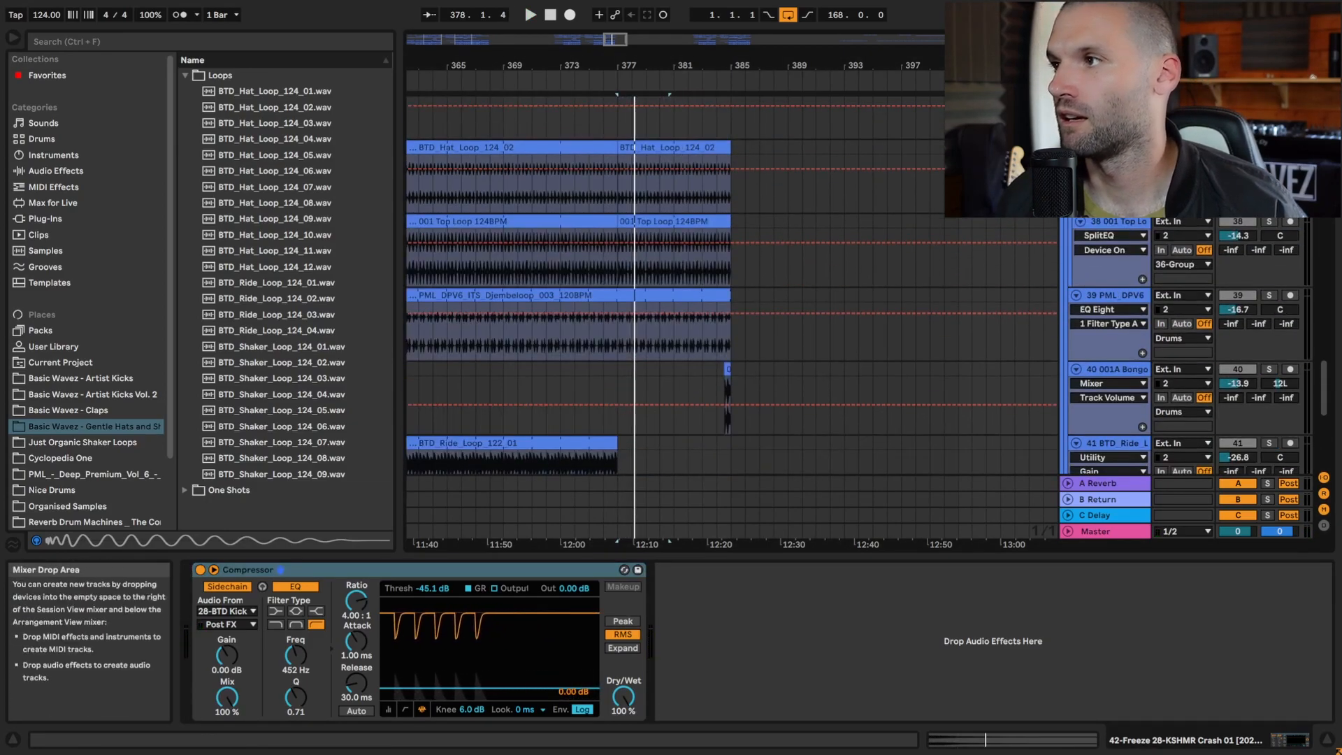
left_click(1115, 533)
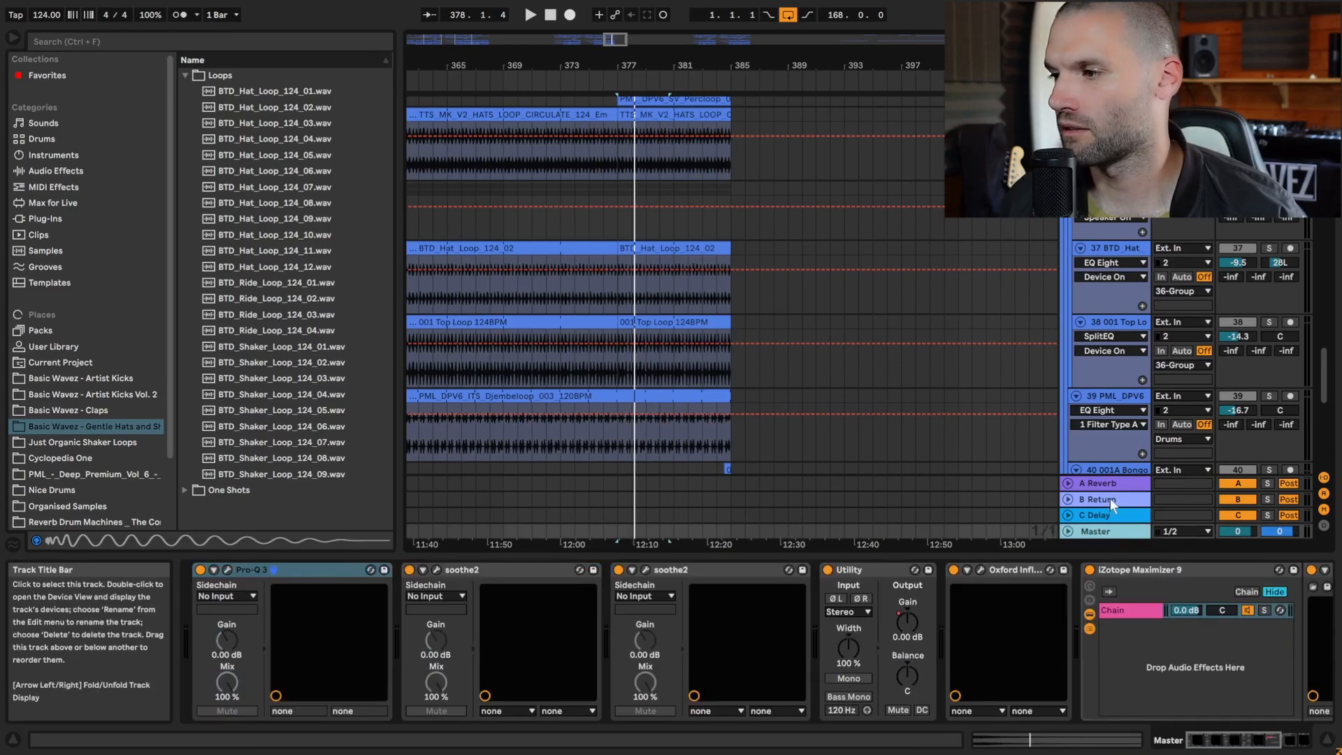
left_click(226, 570)
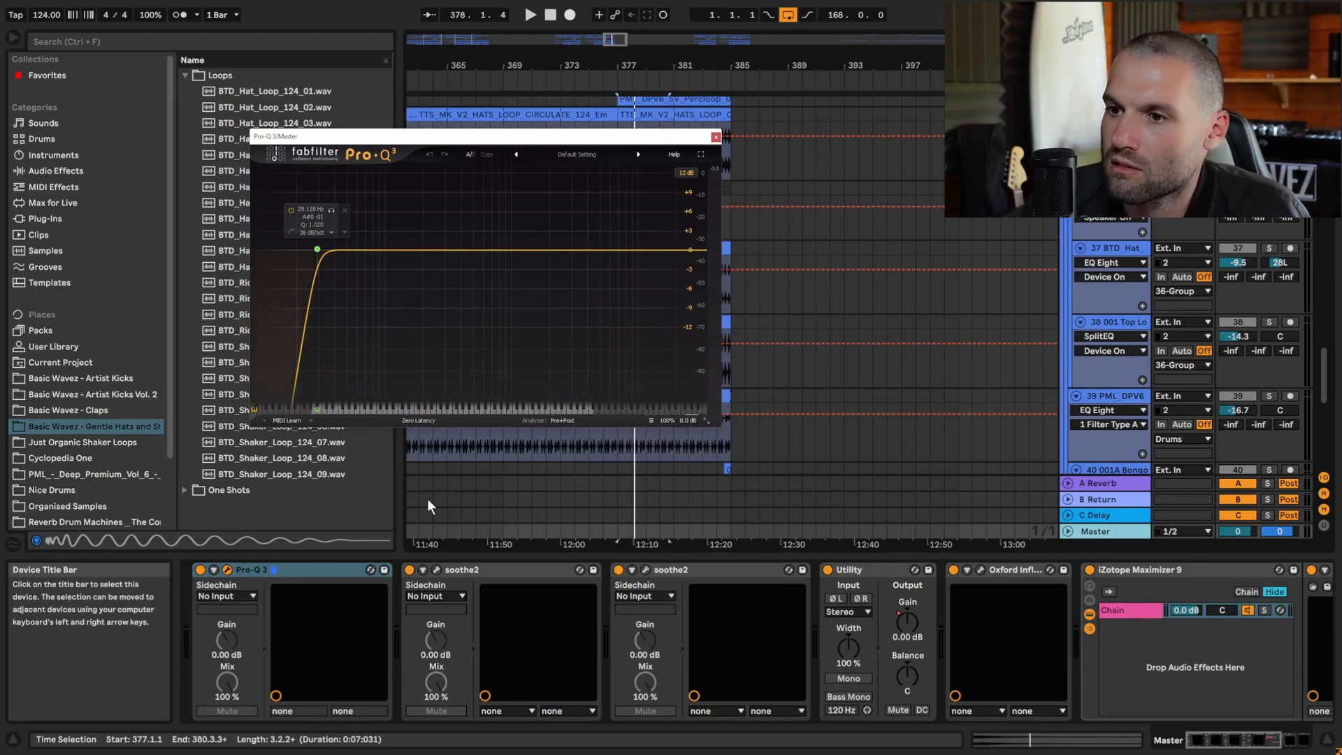
left_click(226, 570)
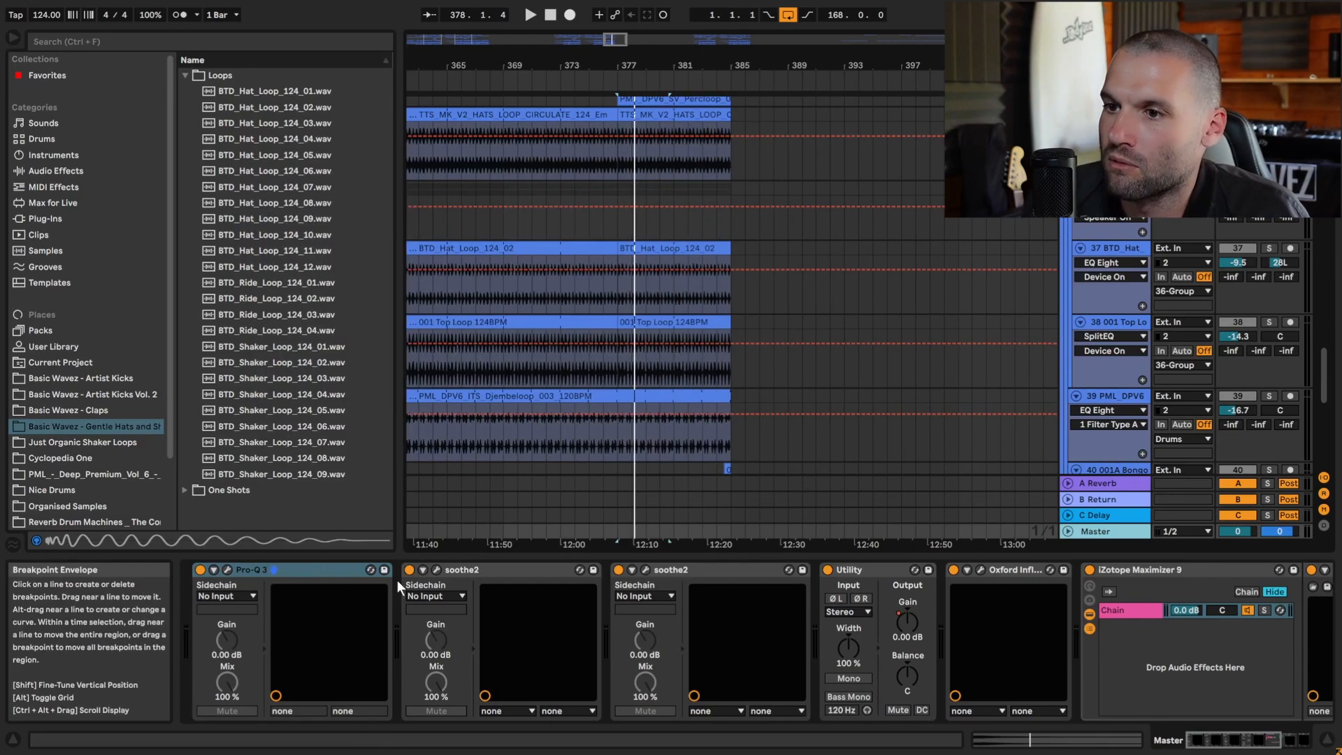
- Open the Master's first soothe2, clear the crash solo and play the full mix from bar 345 with the plugin window moved aside
left_click(436, 570)
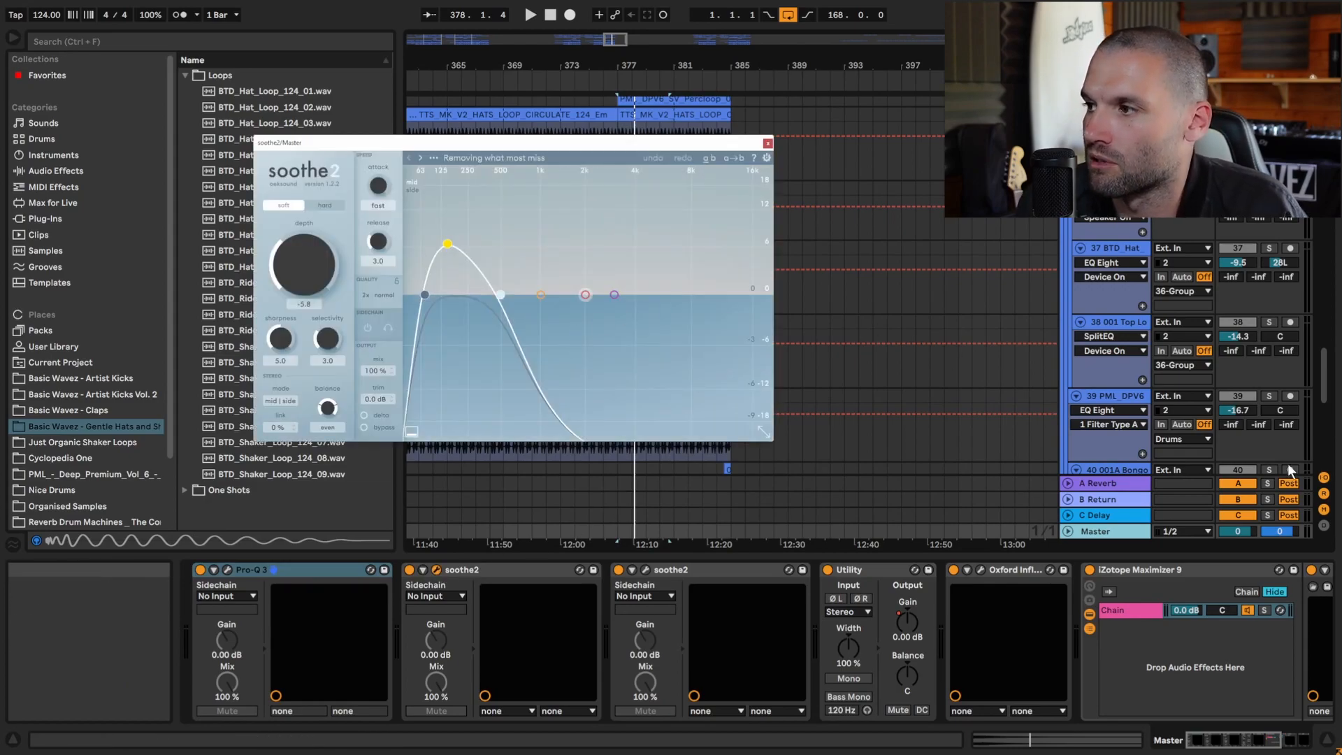
left_click(1270, 514)
left_click(1270, 514)
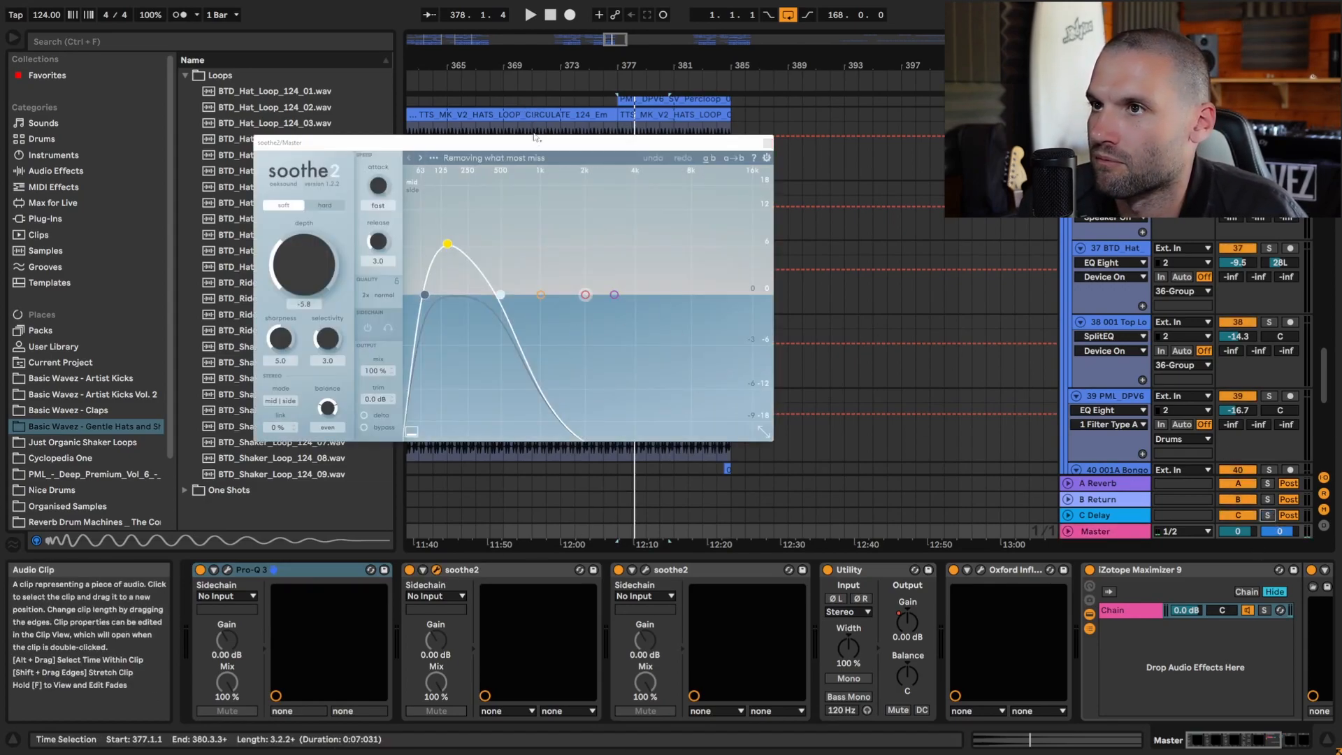
left_click_drag(613, 40, 598, 32)
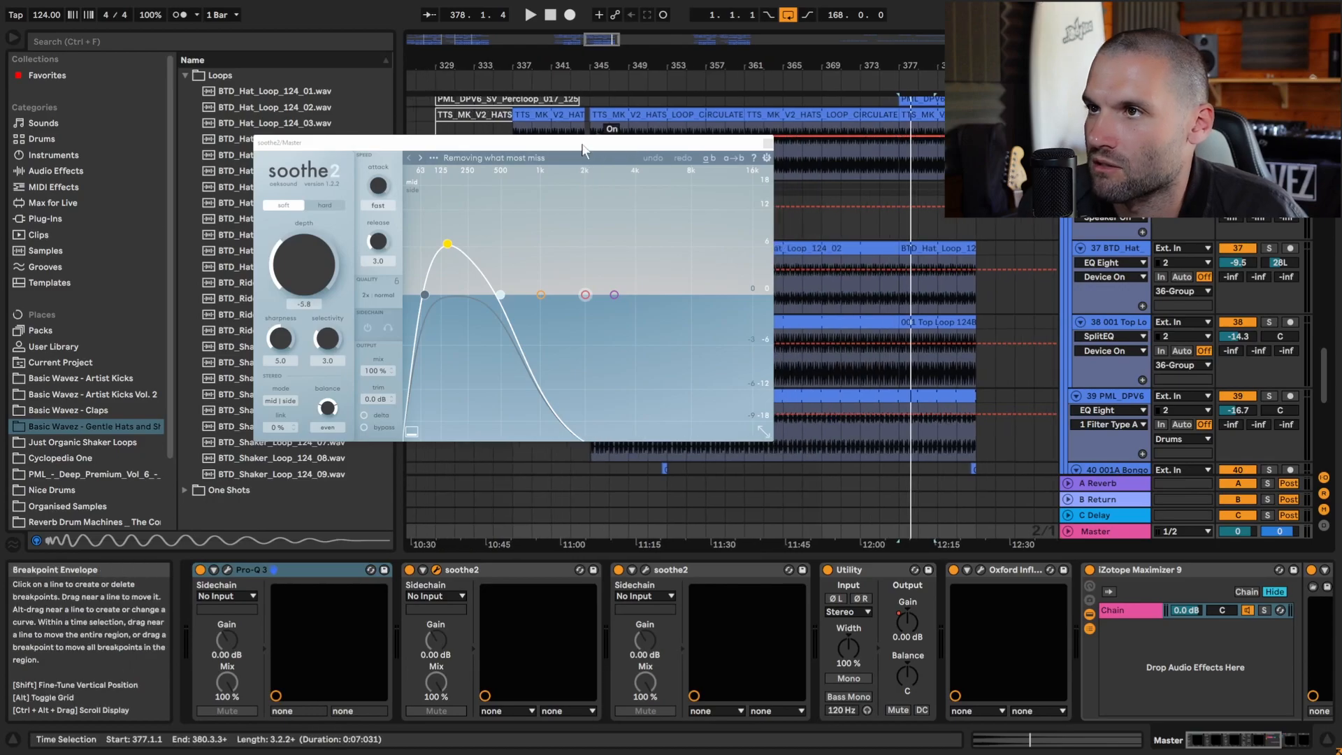
left_click_drag(595, 147, 379, 132)
left_click(594, 443)
key("space")
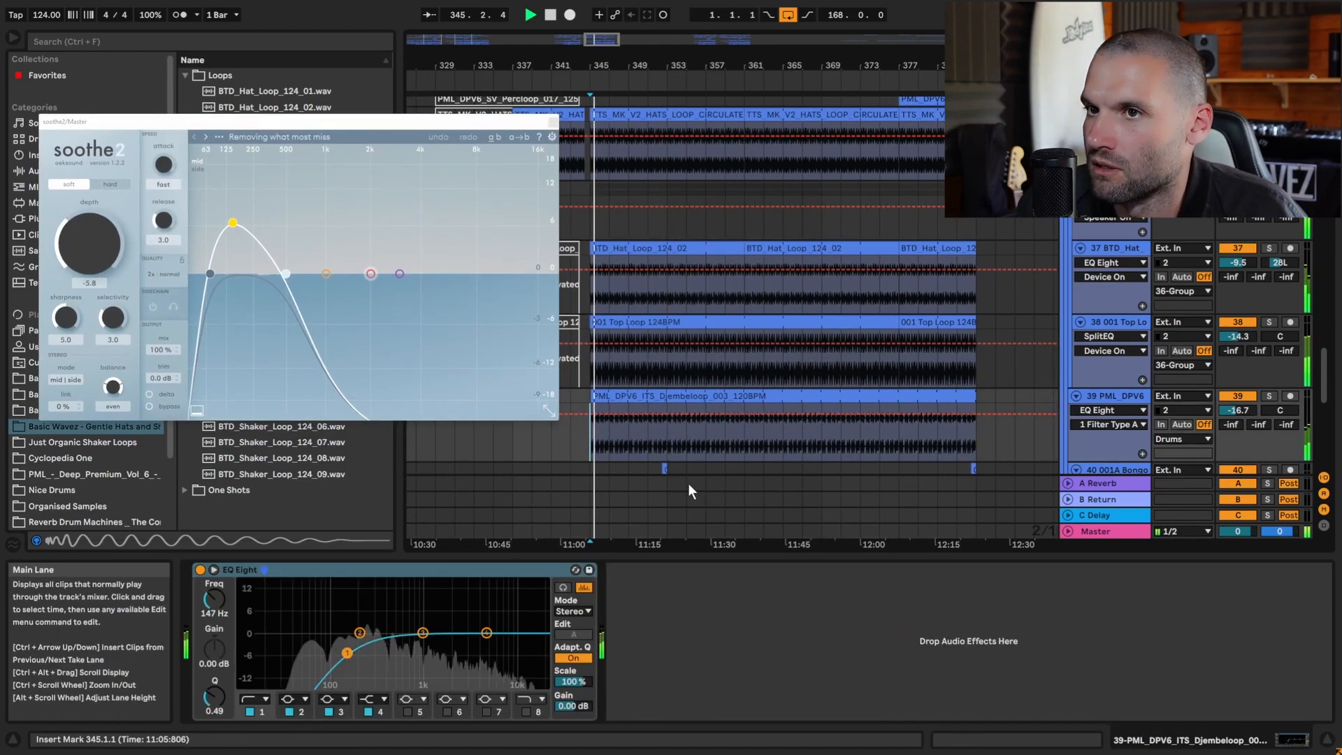
- Play the mix from bar 301, set the first soothe2's depth to -4.9 and close its window
left_click_drag(603, 41, 564, 25)
key("space")
left_click(763, 435)
key("space")
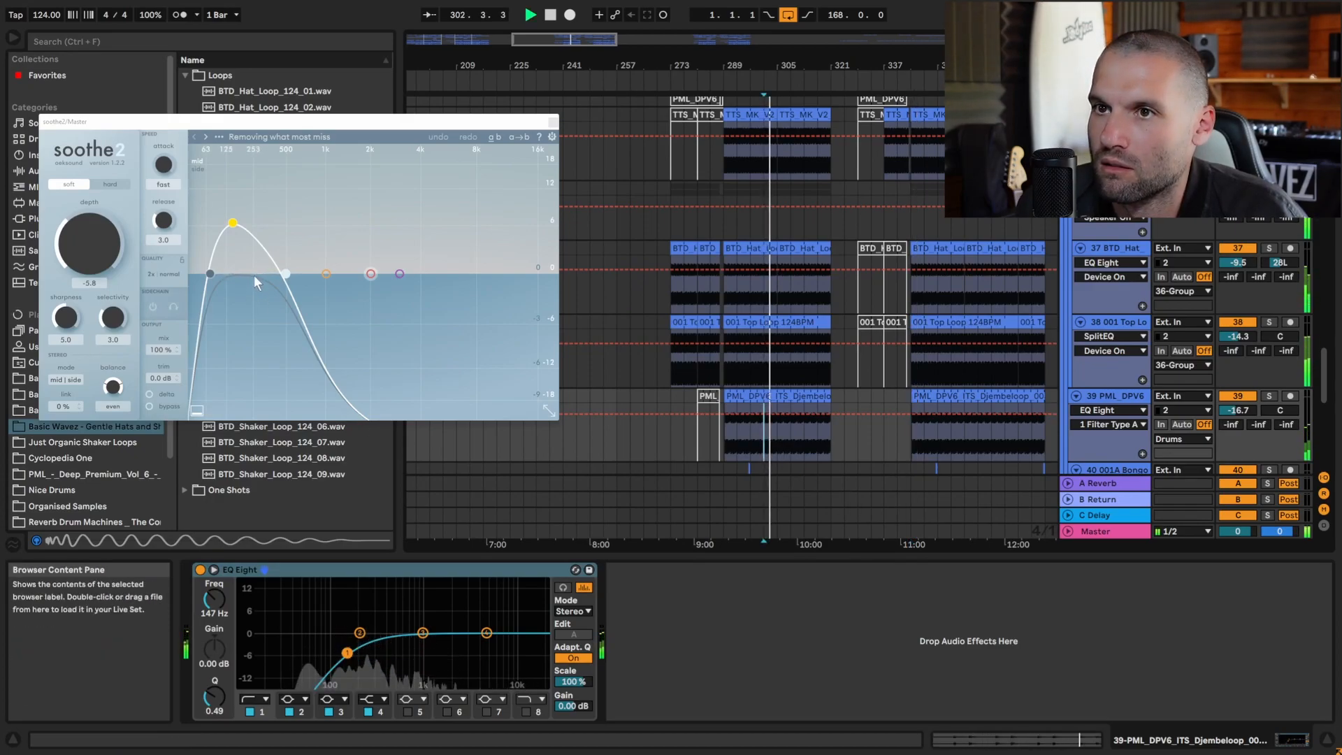
mouse_move(88, 254)
left_mouse_down()
mouse_move(87, 224)
mouse_move(80, 250)
left_mouse_up()
key("space")
left_click(553, 122)
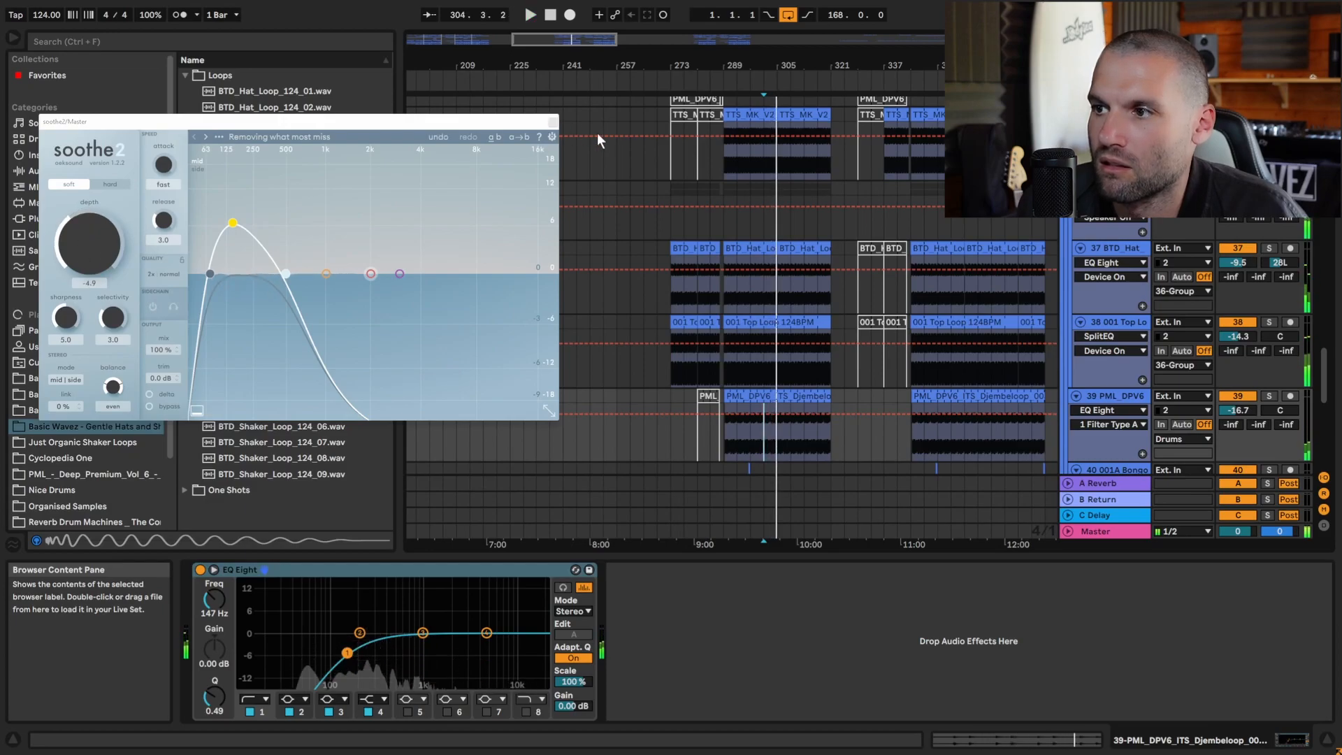
- Return to the Master chain, recheck Pro-Q 3 and the first soothe2, and open the second soothe2 with its De-essing the master preset
left_click(1110, 531)
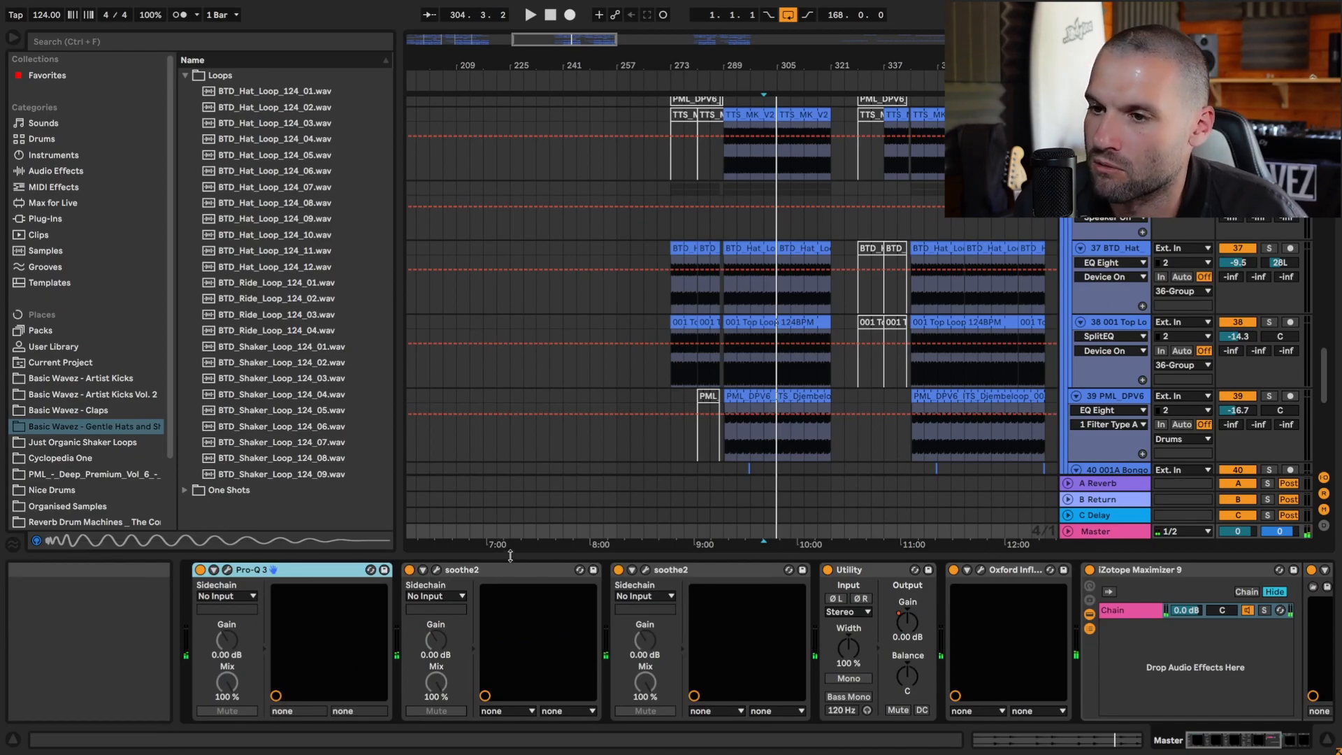
left_click(225, 570)
left_click(227, 570)
left_click(437, 569)
left_click(437, 569)
left_click(645, 570)
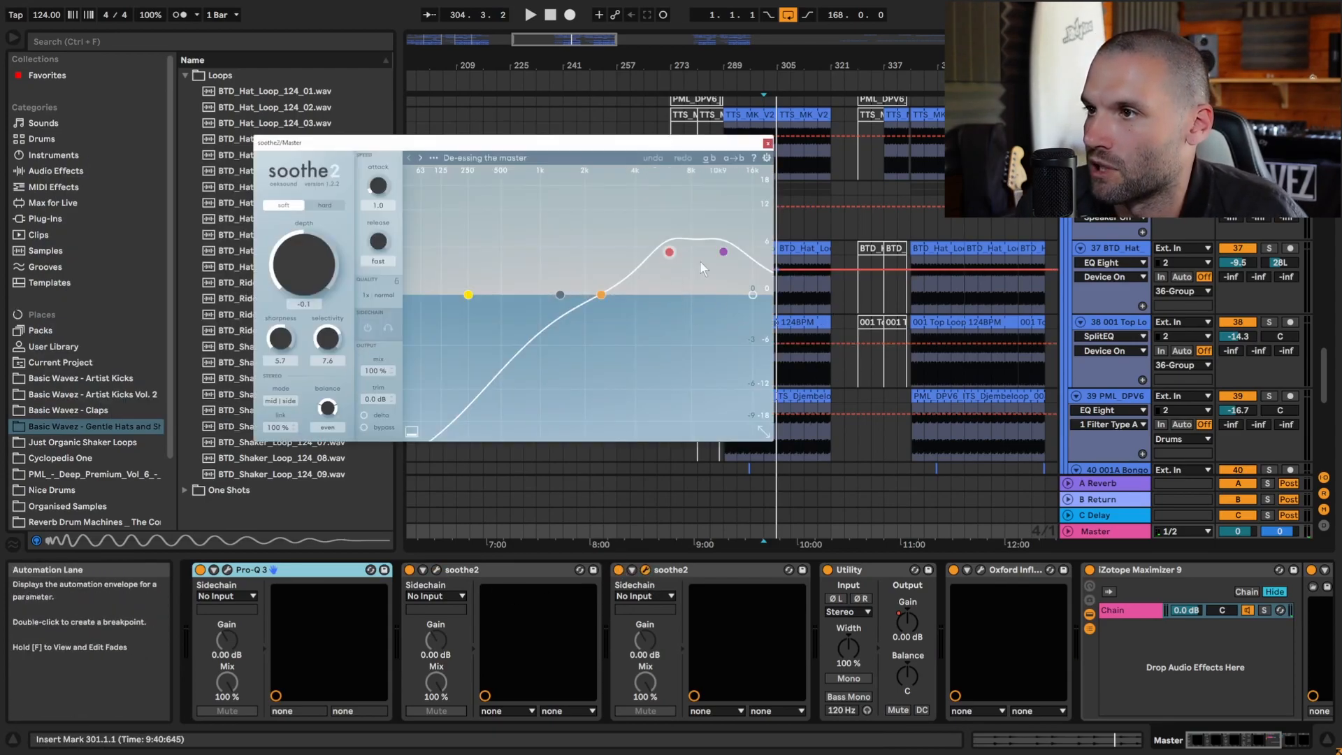
left_click(775, 456)
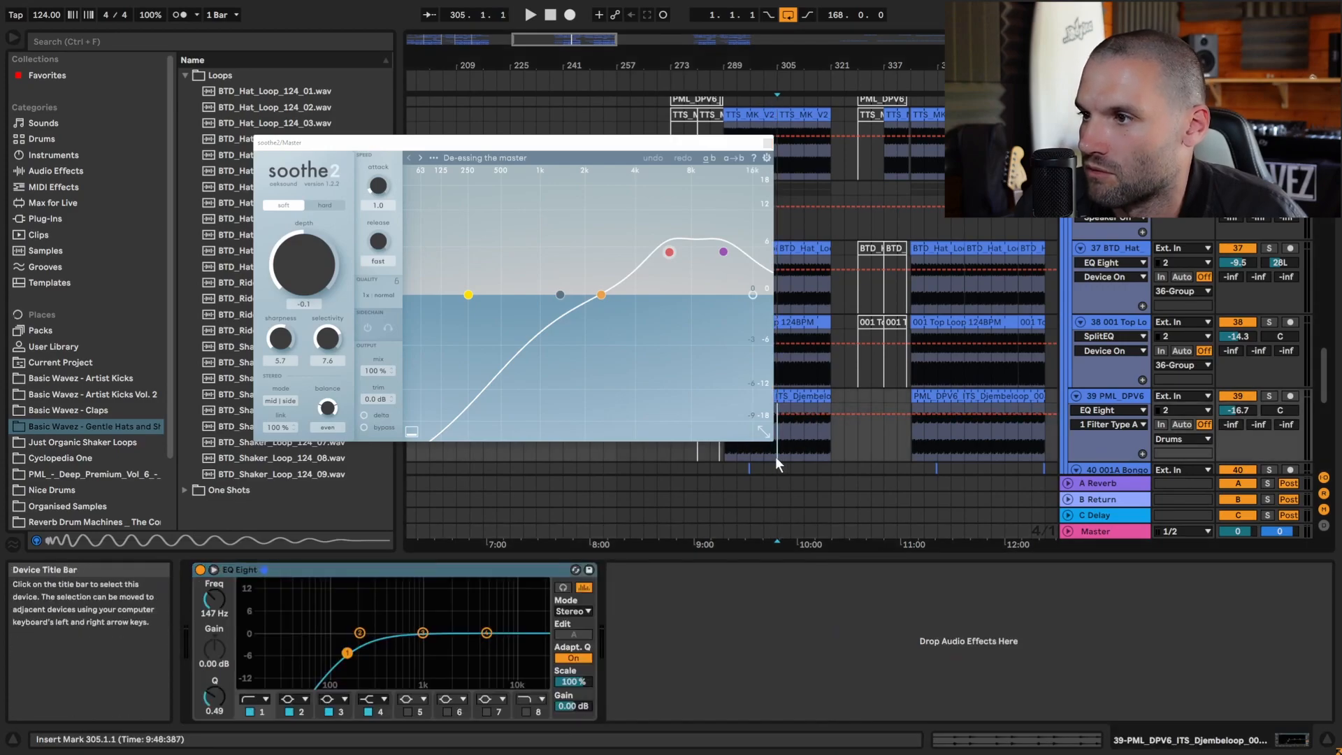
key("space")
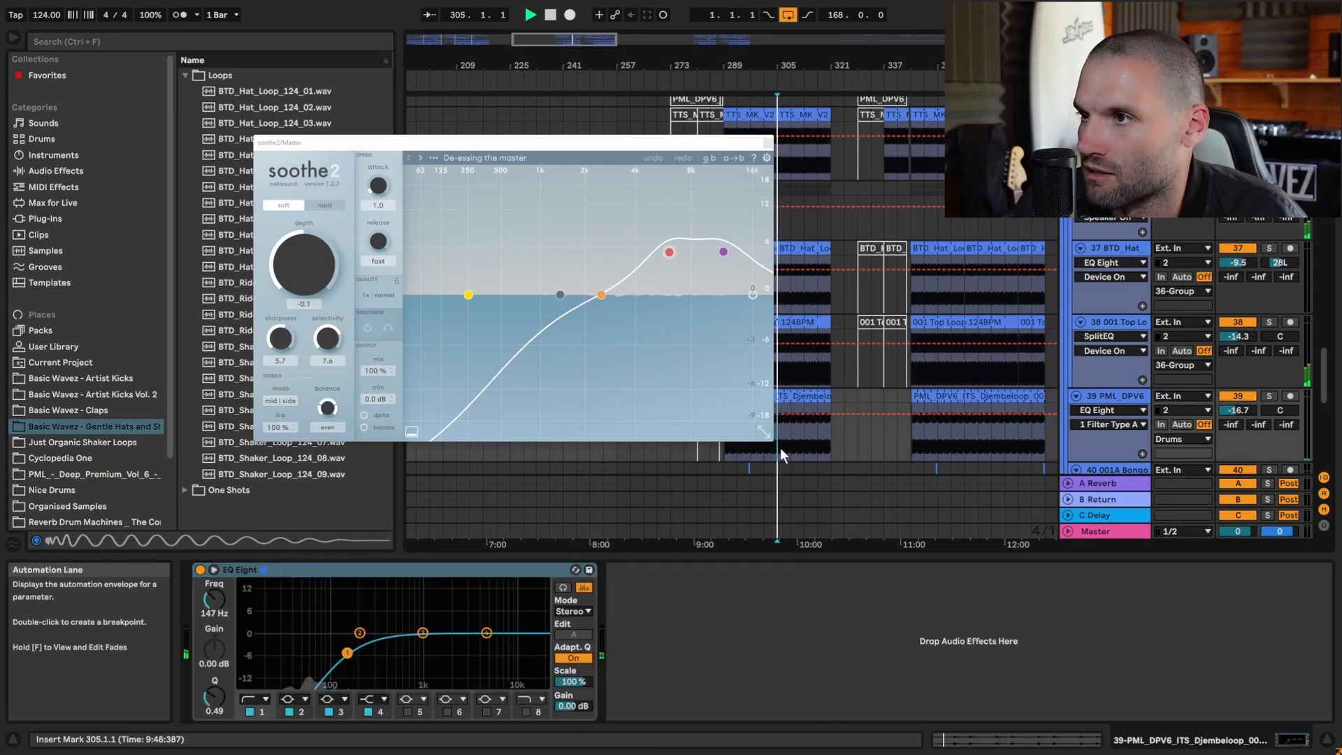
left_click(1105, 532)
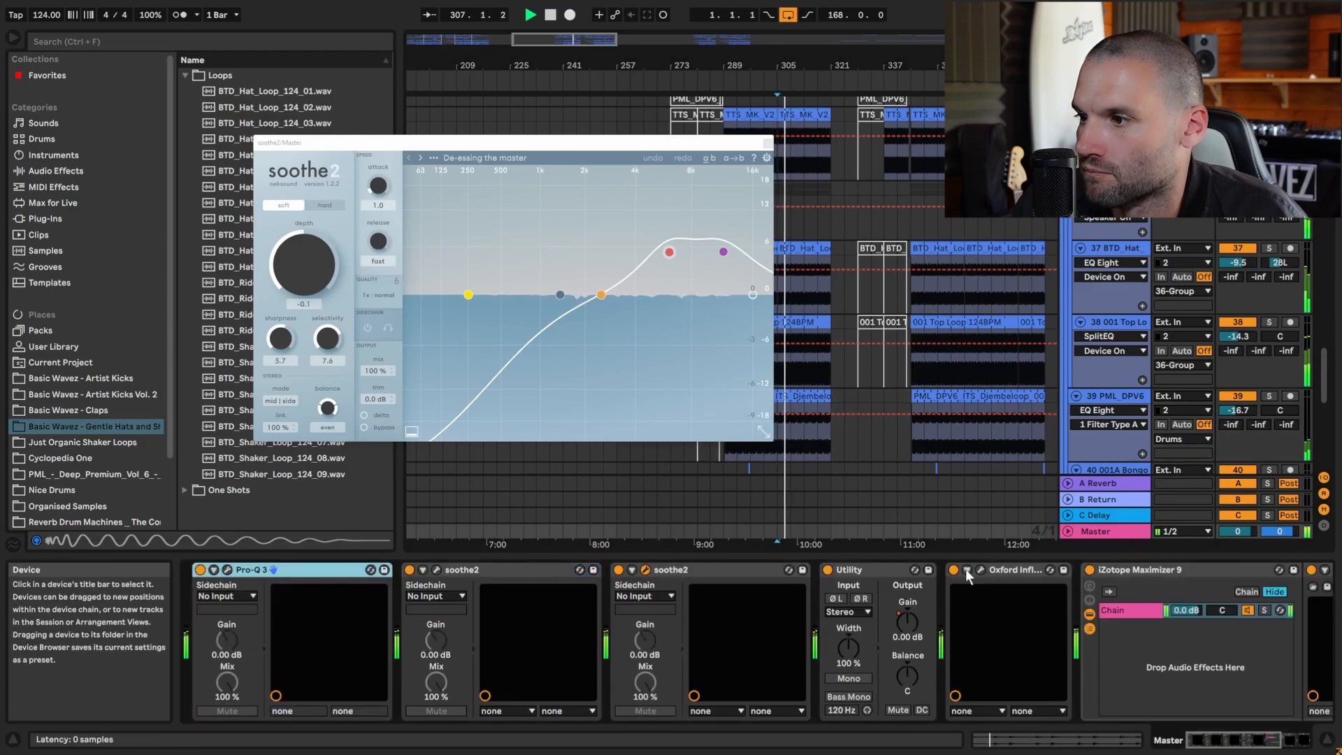
key("space")
- Close the soothe2 window, fold the group tracks and show the Premaster group's effect devices
scroll(956, 401, "up", 6)
scroll(967, 388, "up", 3)
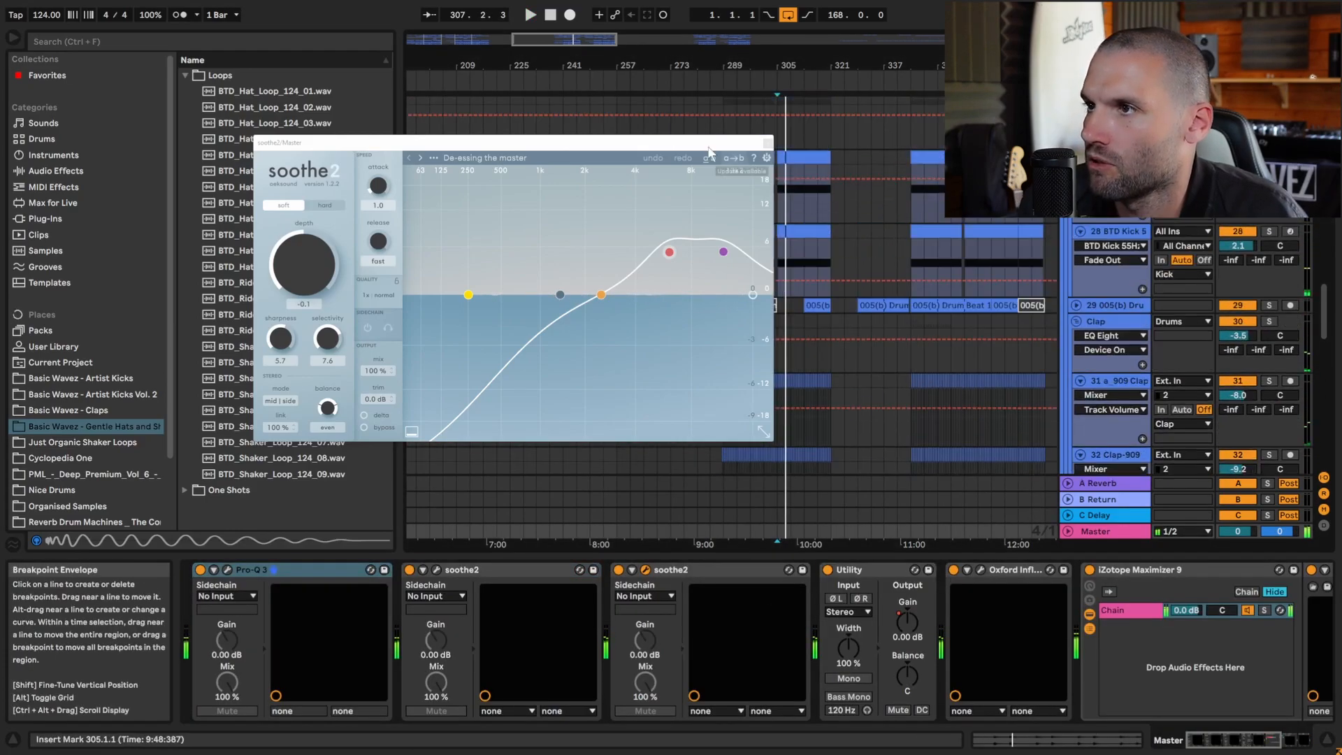
left_click(767, 144)
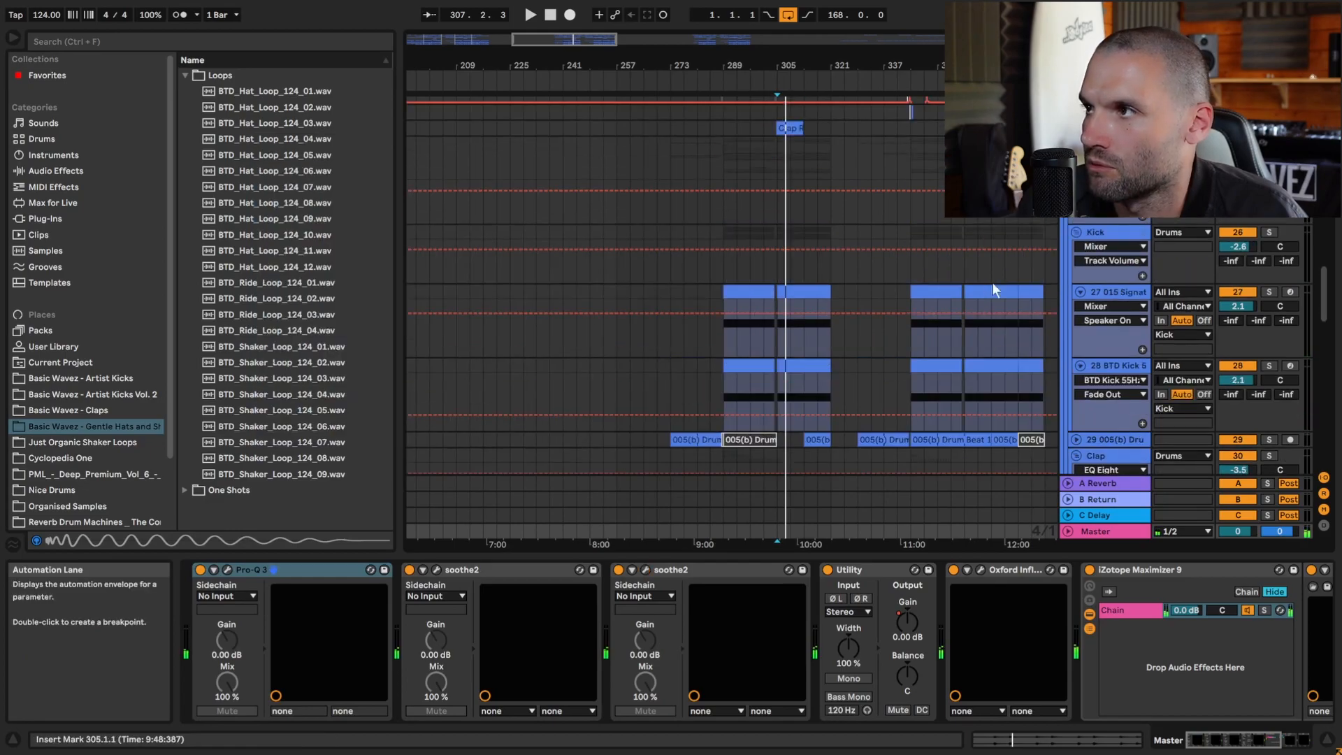
scroll(1014, 314, "up", 10)
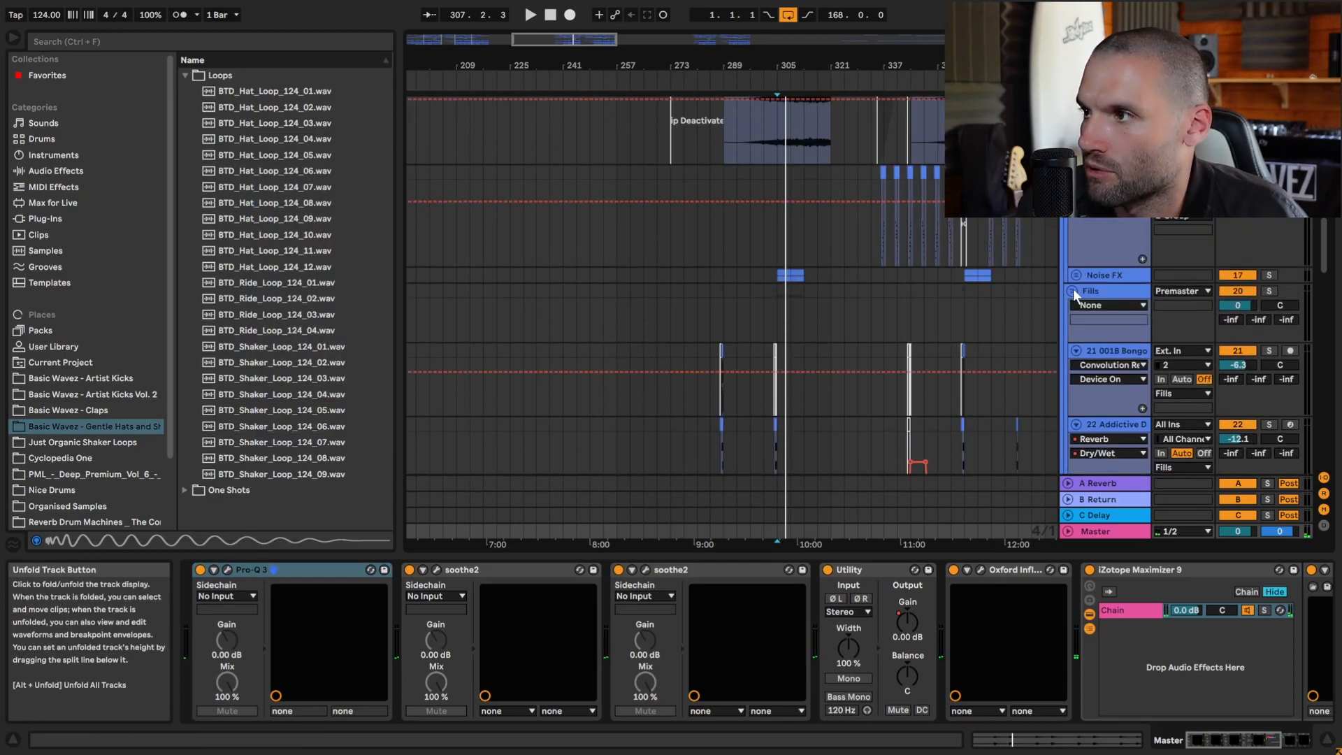
left_click(1073, 291, "alt")
left_click(1090, 185)
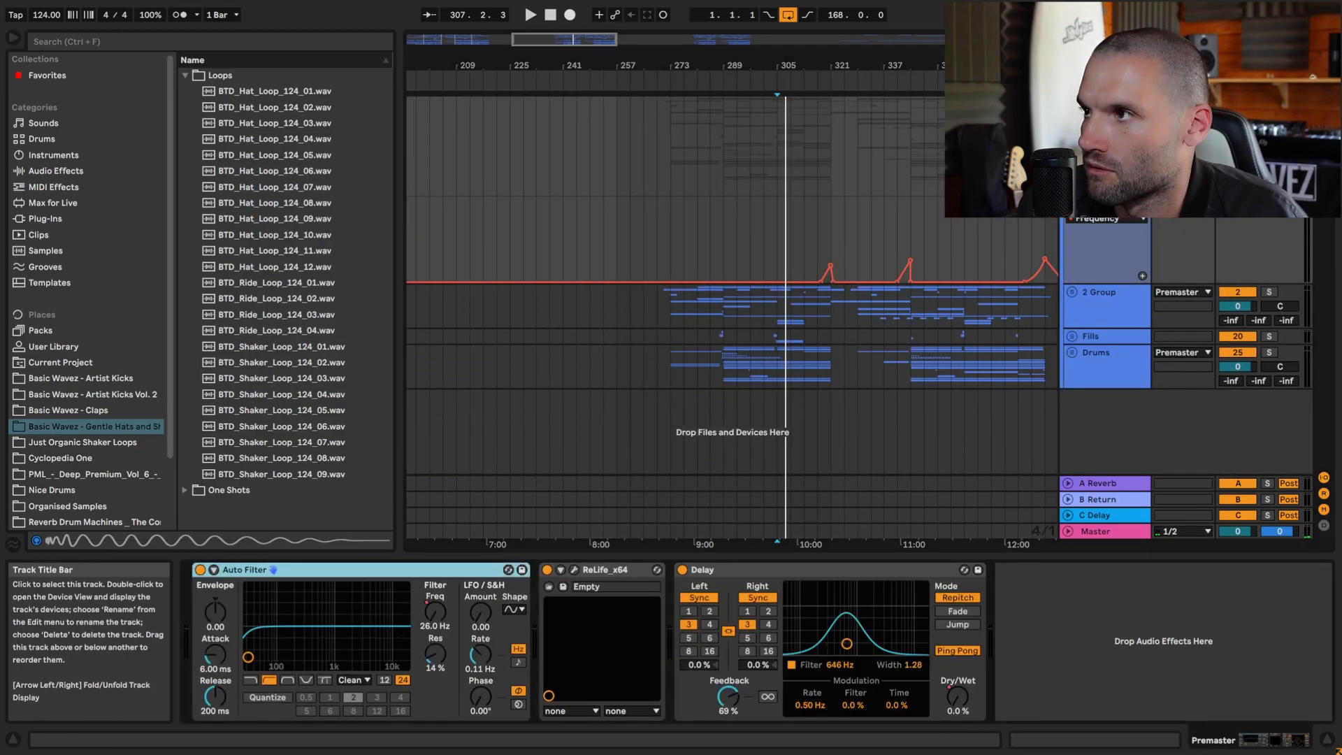
- Open ReLife_x64 on the Premaster and compare the mix from bar 305 with the plugin bypassed and enabled
left_click(575, 571)
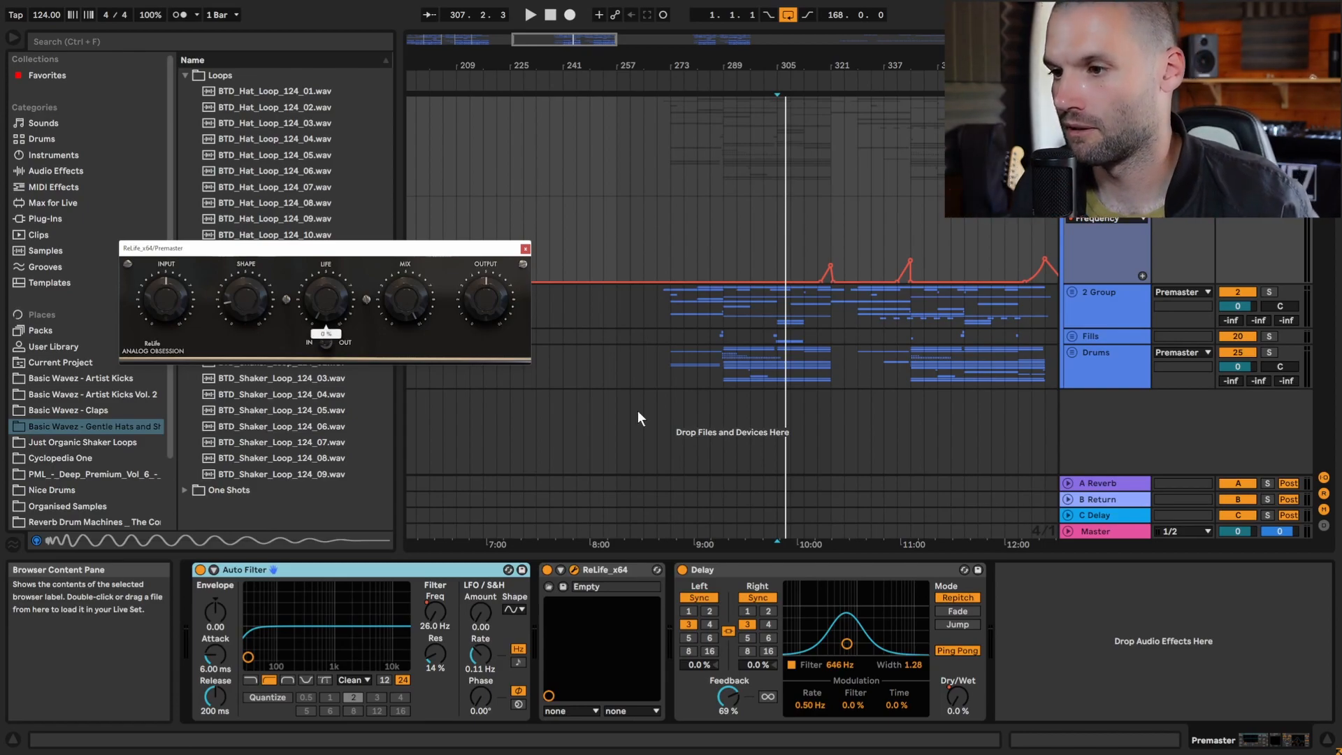
left_click(548, 570)
key("space")
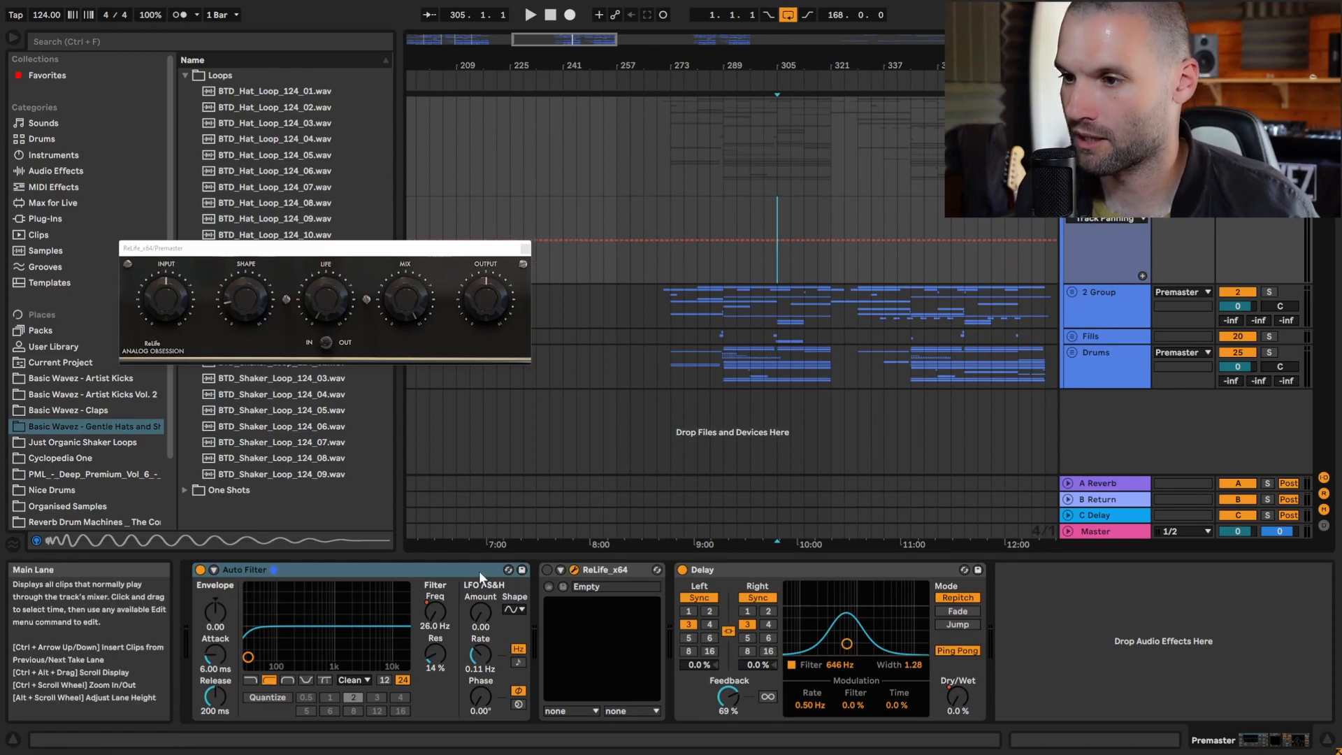
key("space")
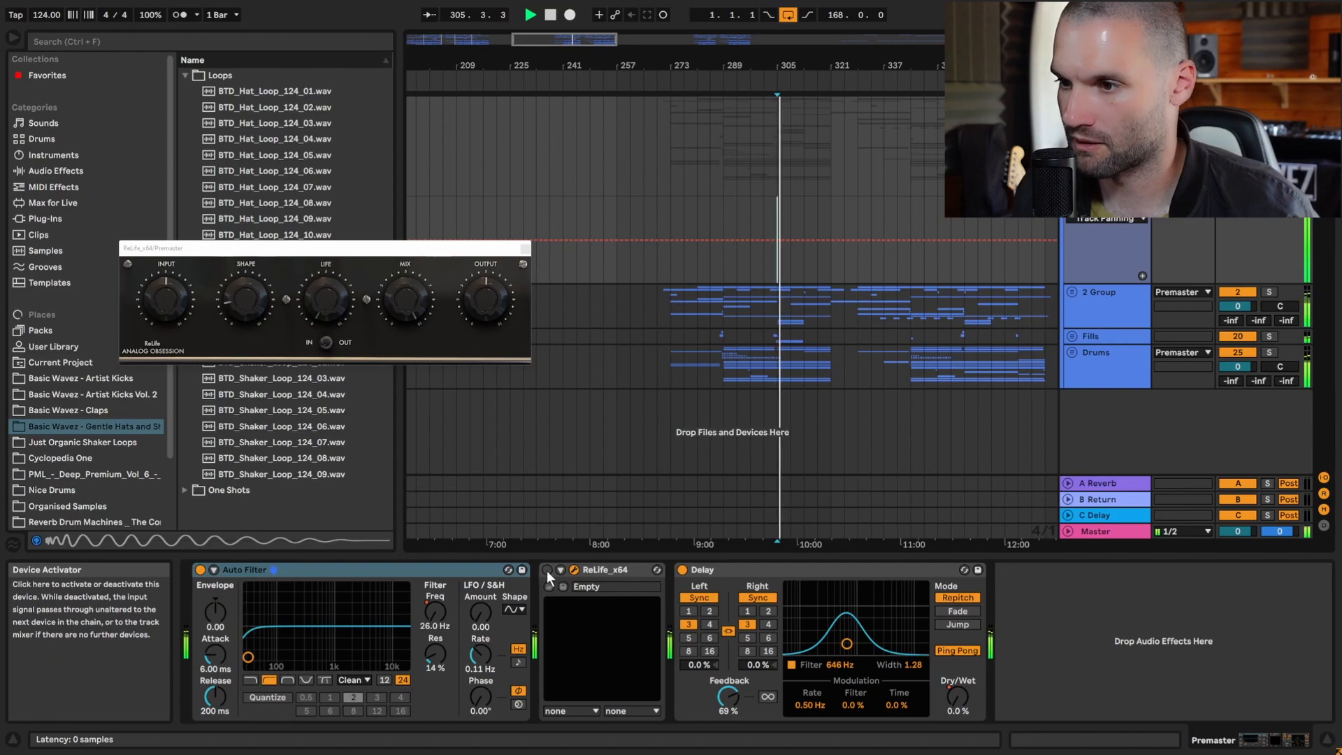
left_click(548, 572)
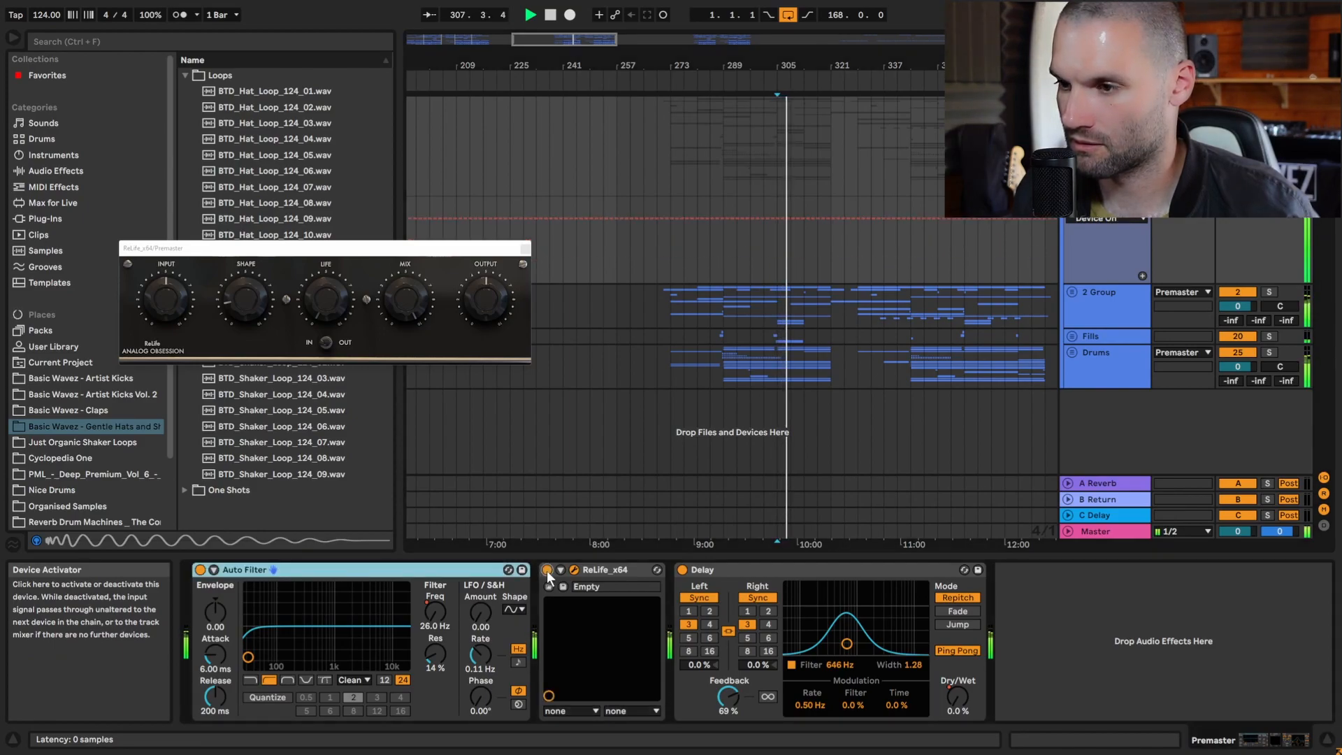
key("space")
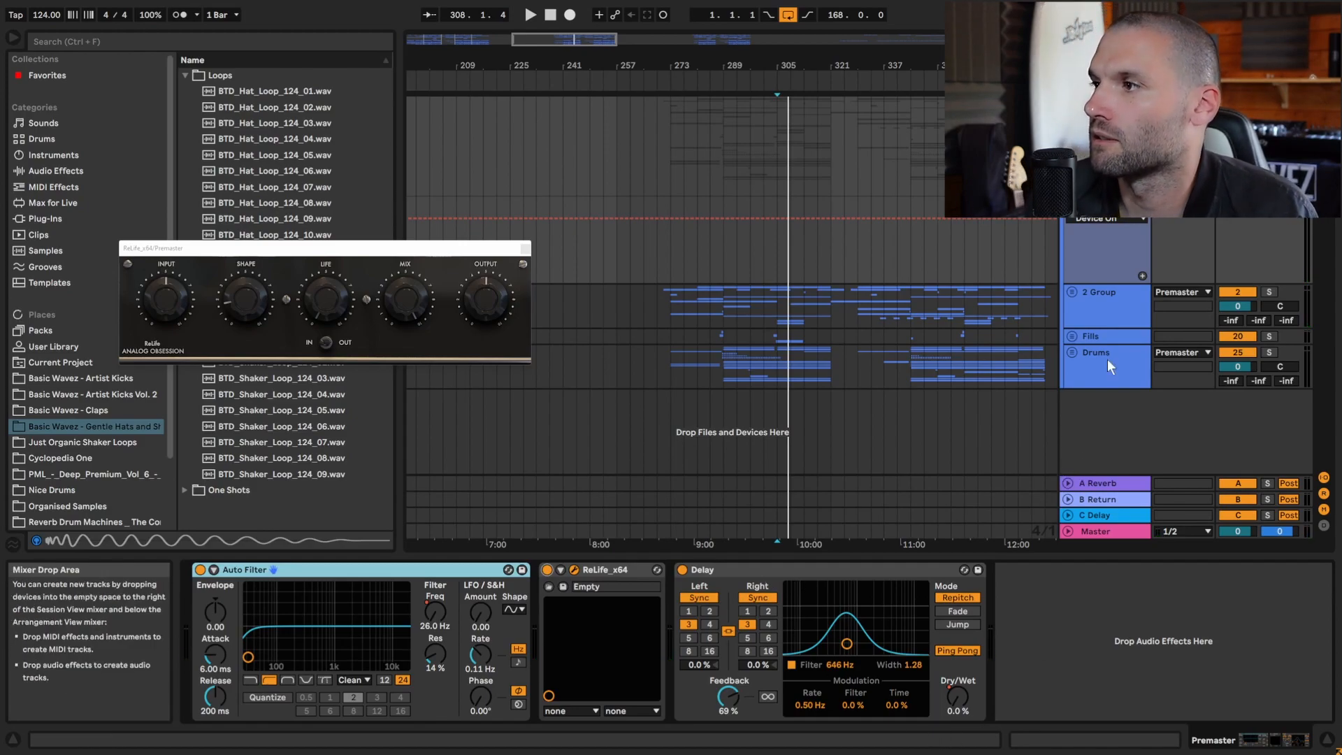
- Close the ReLife window, unfold the Master track and show its Utility Gain automation through the end of the arrangement
left_click(1094, 531)
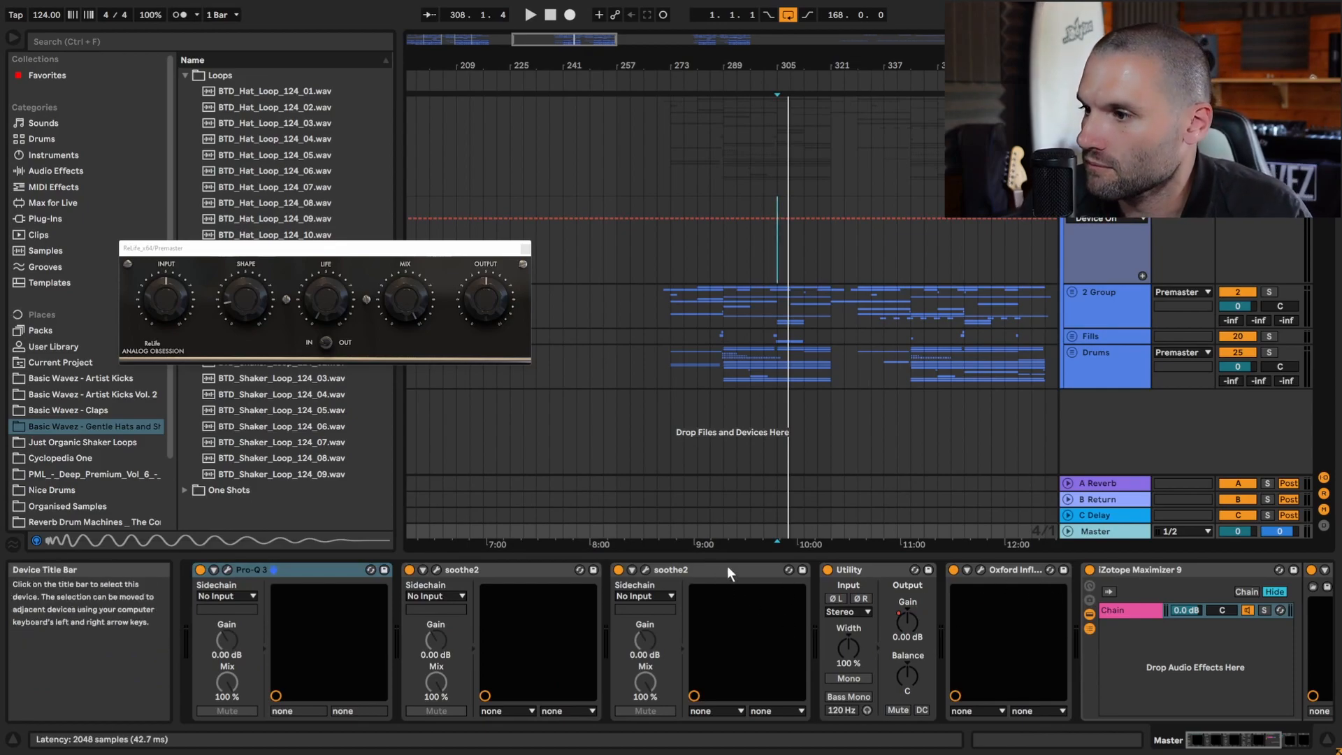
left_click(525, 248)
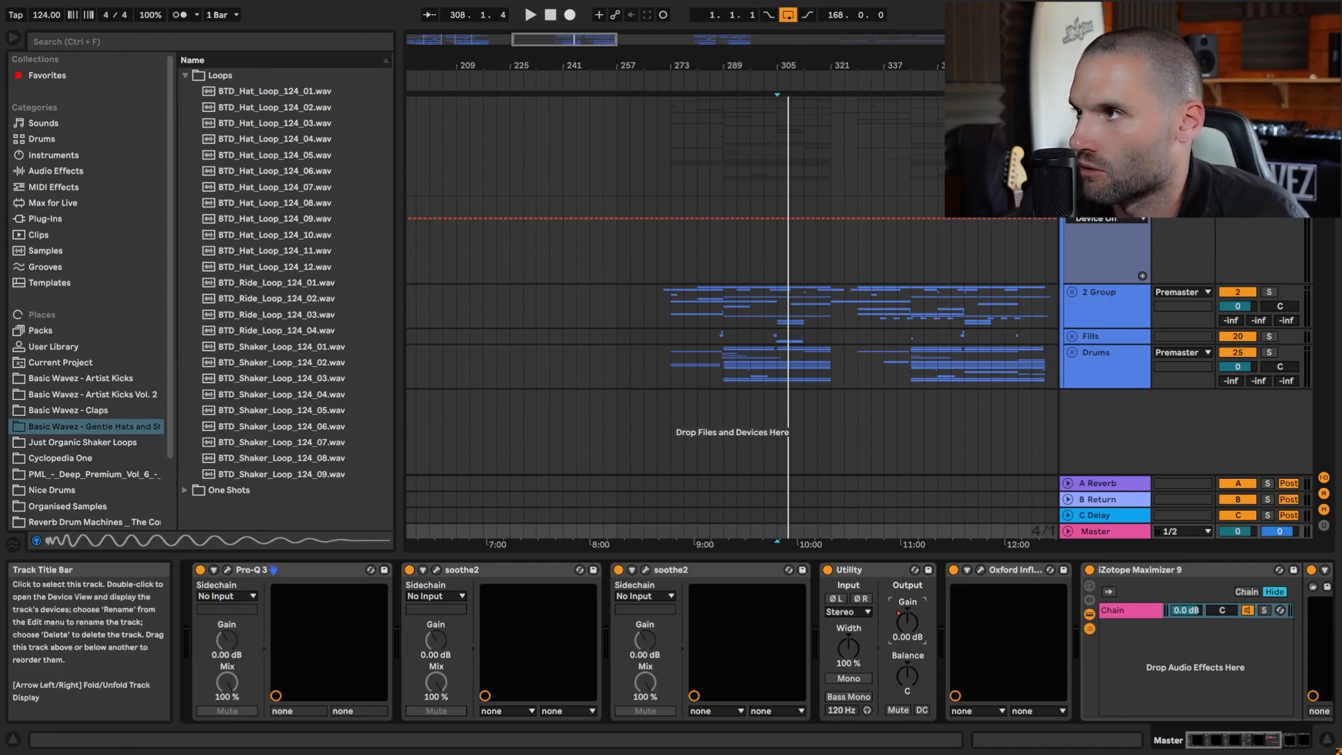
left_click(1067, 531)
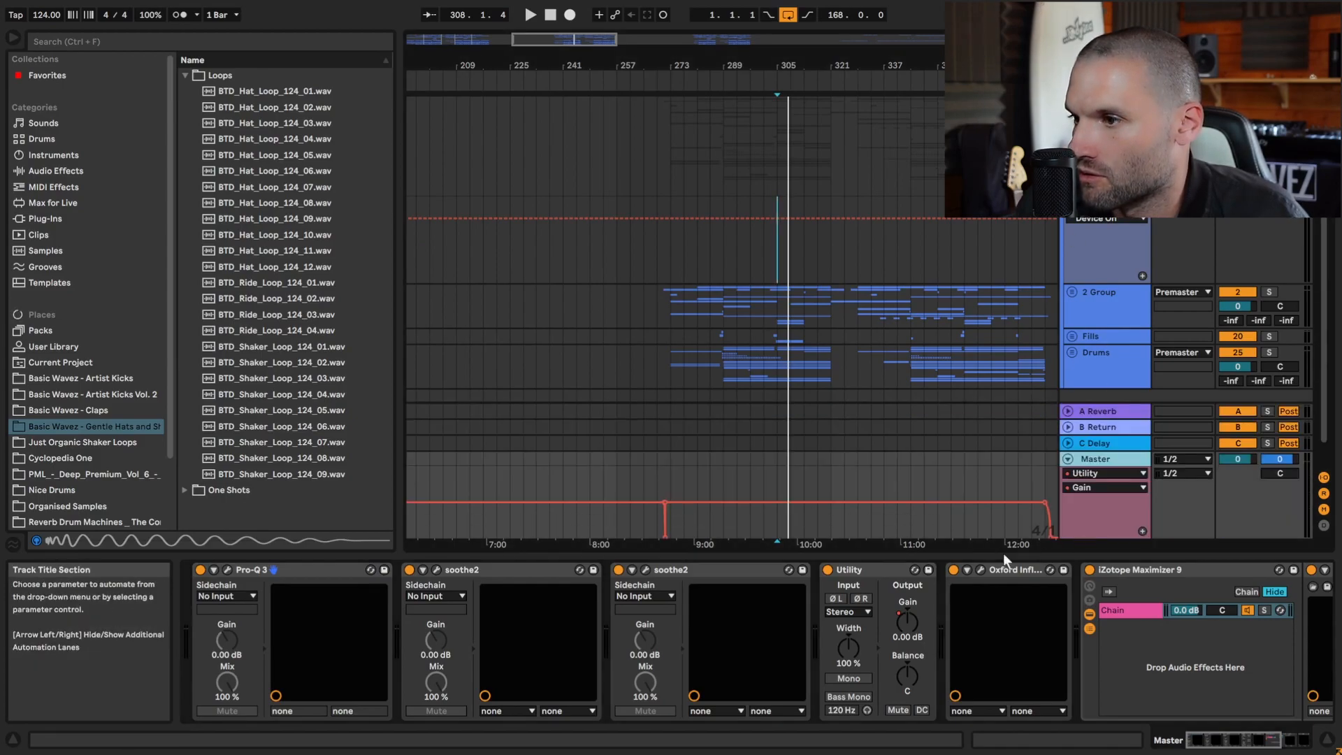
left_click_drag(658, 40, 684, 220)
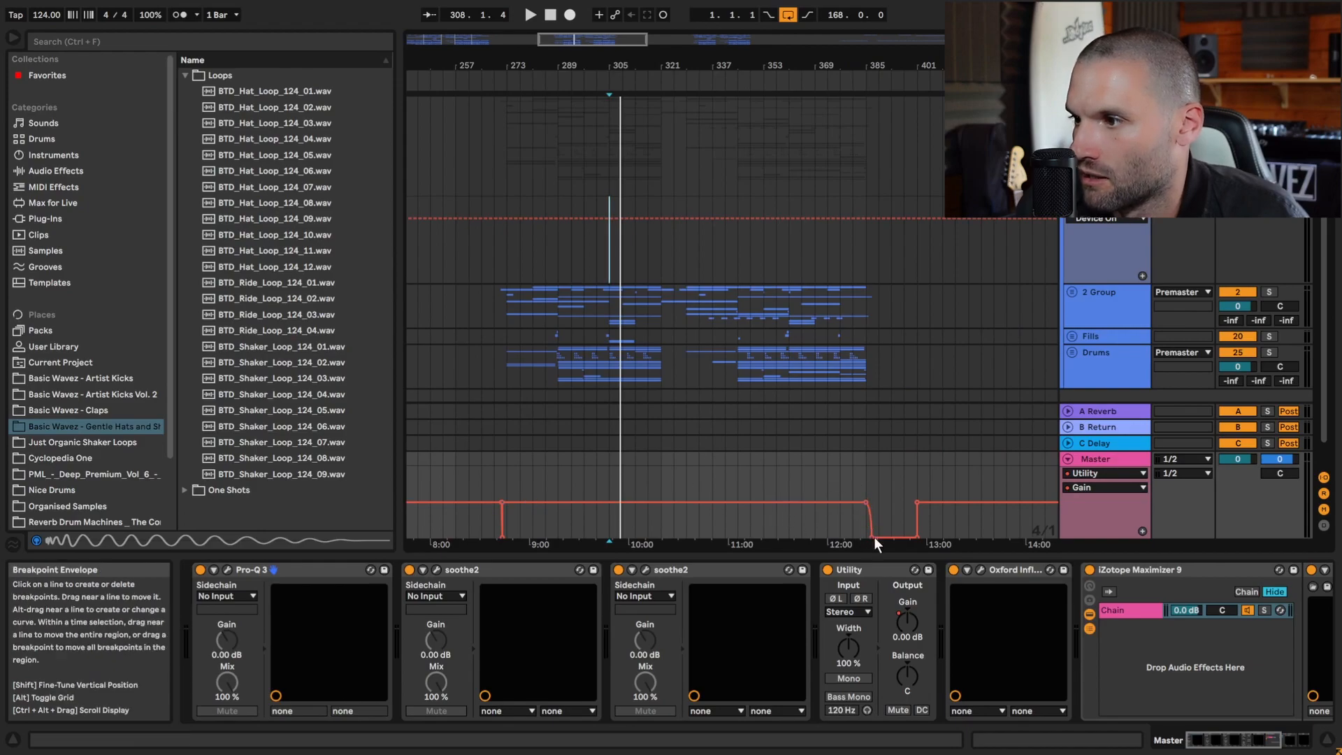
- Open Oxford Inflator on the Master, play the mix through it and reveal the rest of the chain up to Ozone 9 and SPAN
left_click(981, 570)
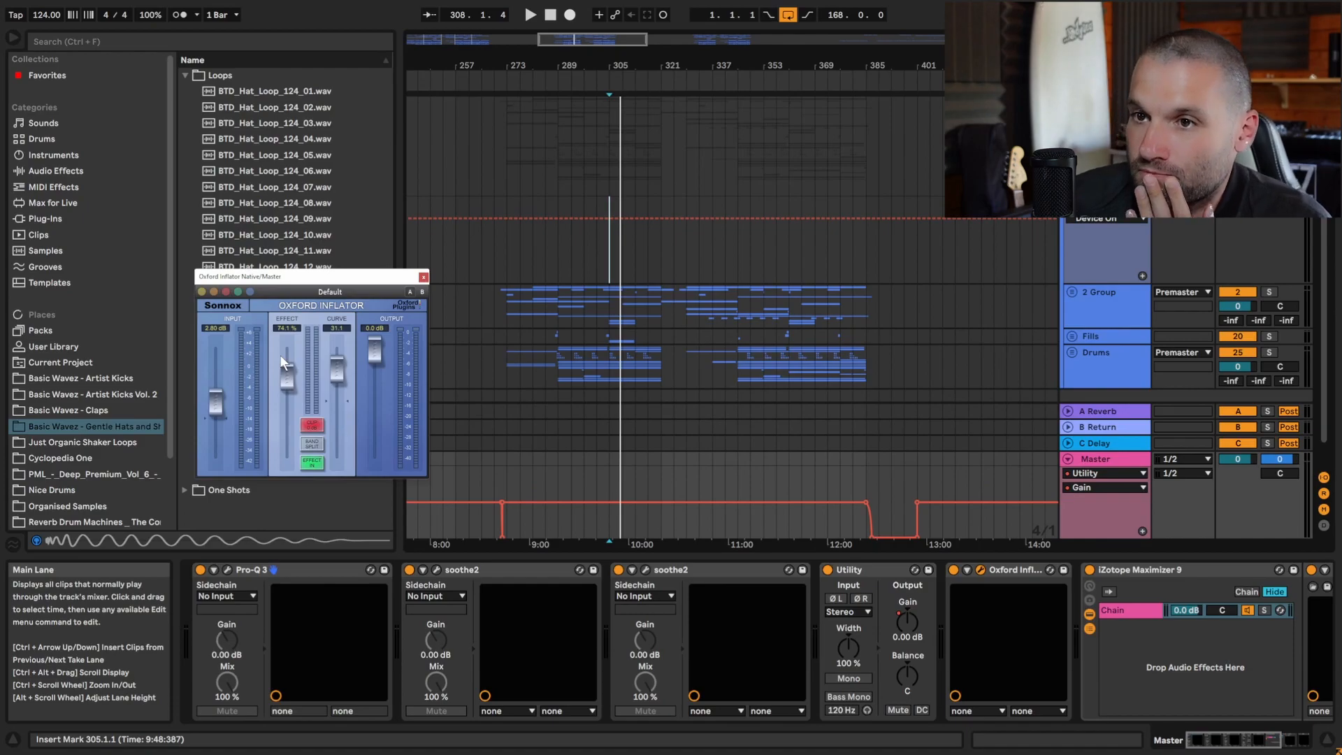
left_click_drag(304, 277, 447, 306)
left_click(596, 523)
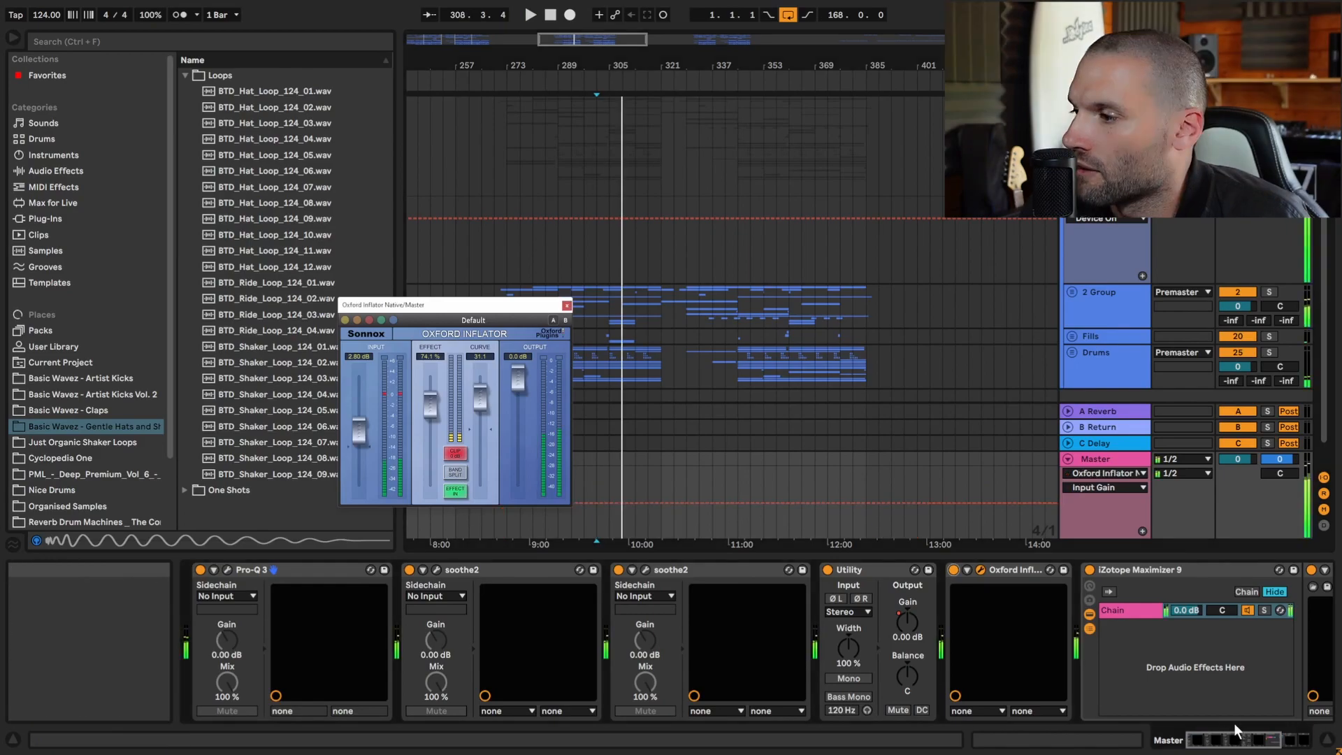
left_click_drag(1237, 738, 1285, 736)
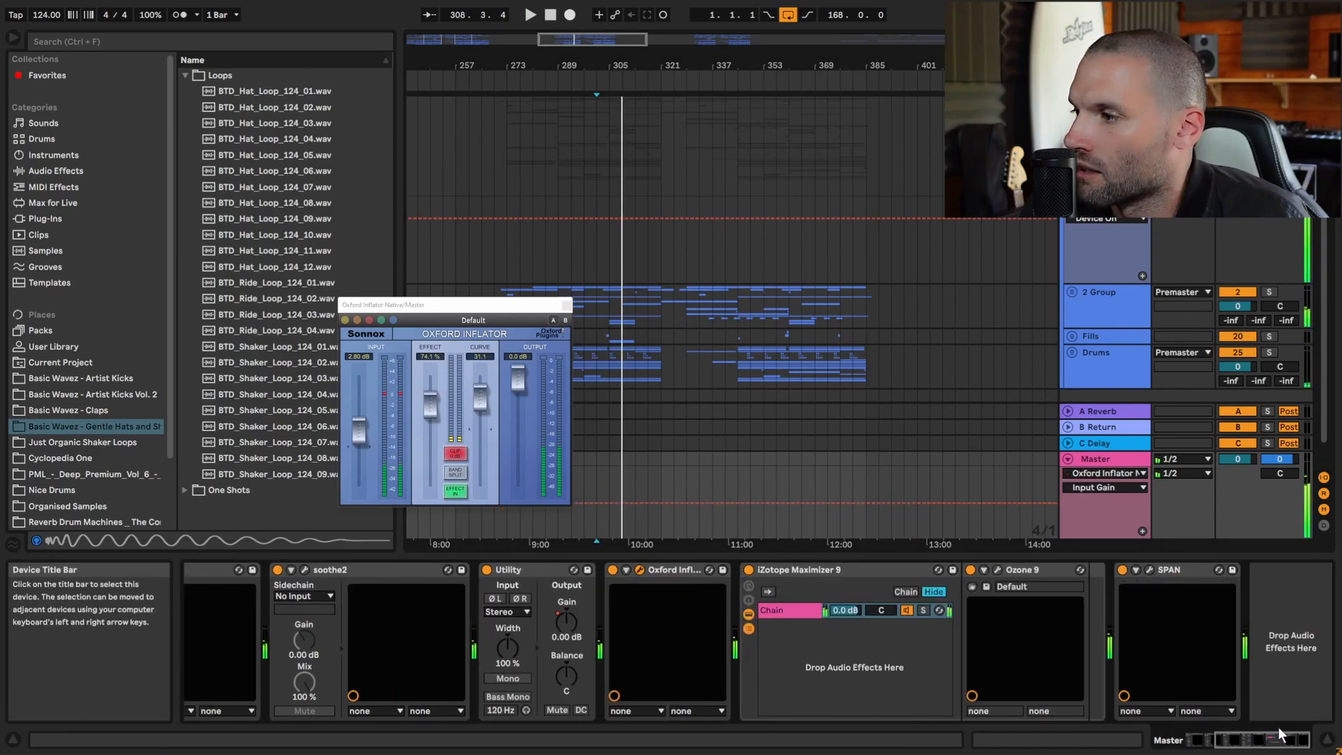
- Open Ozone 9 and SPAN on the Master and play the mix to check the limiting and integrated loudness
left_click(997, 568)
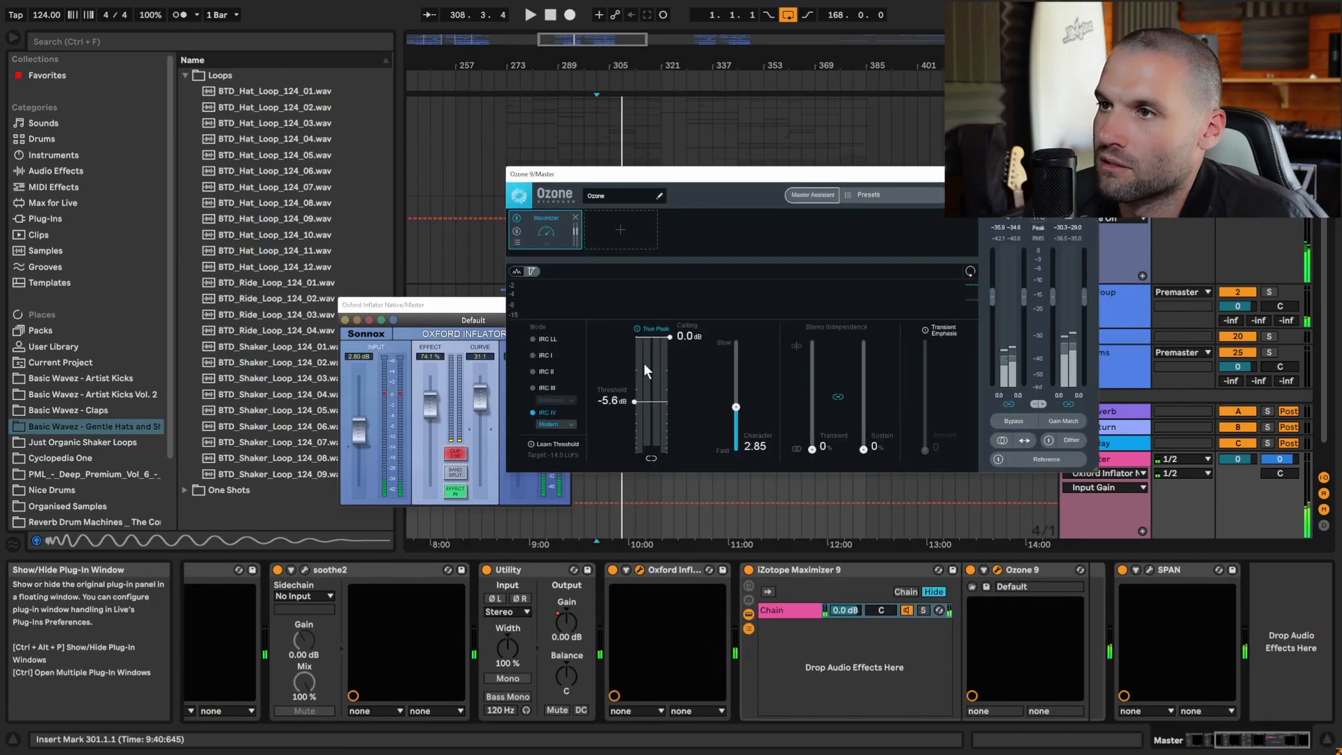
key("space")
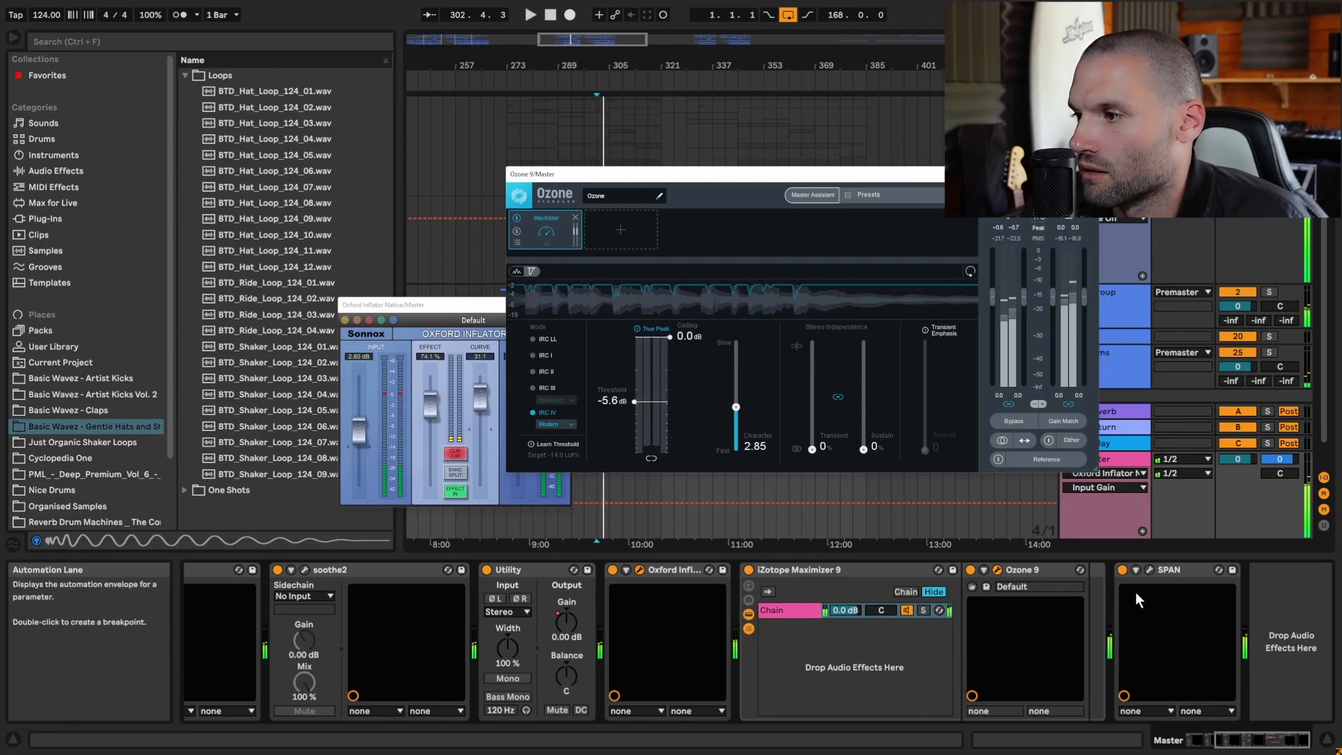
left_click(1149, 572)
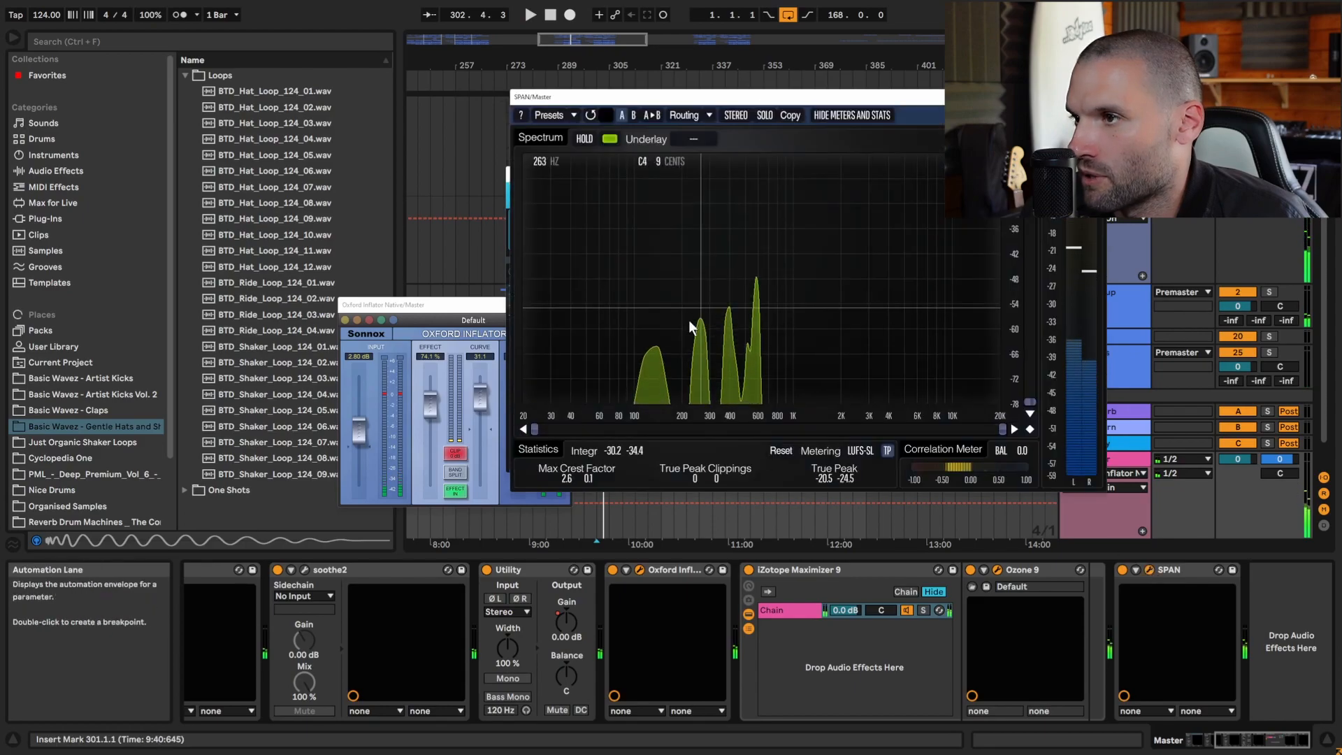
key("space")
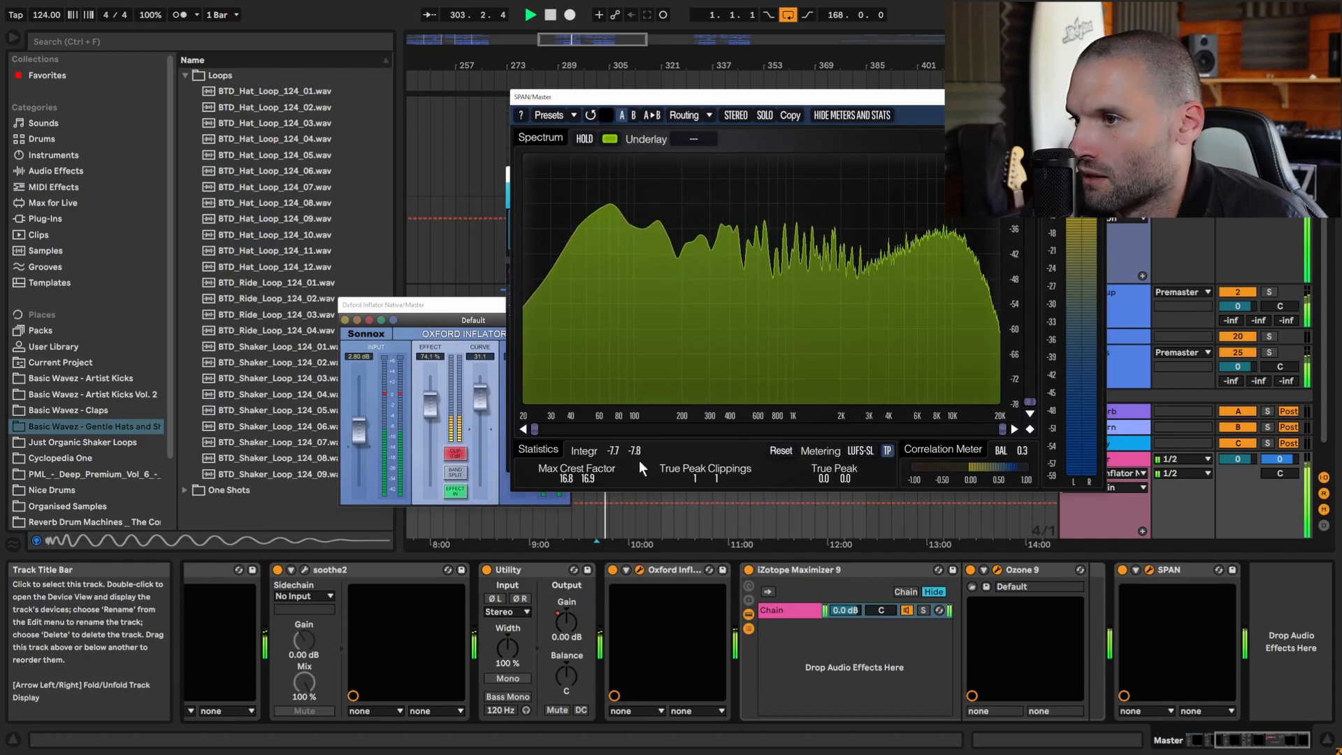
key("space")
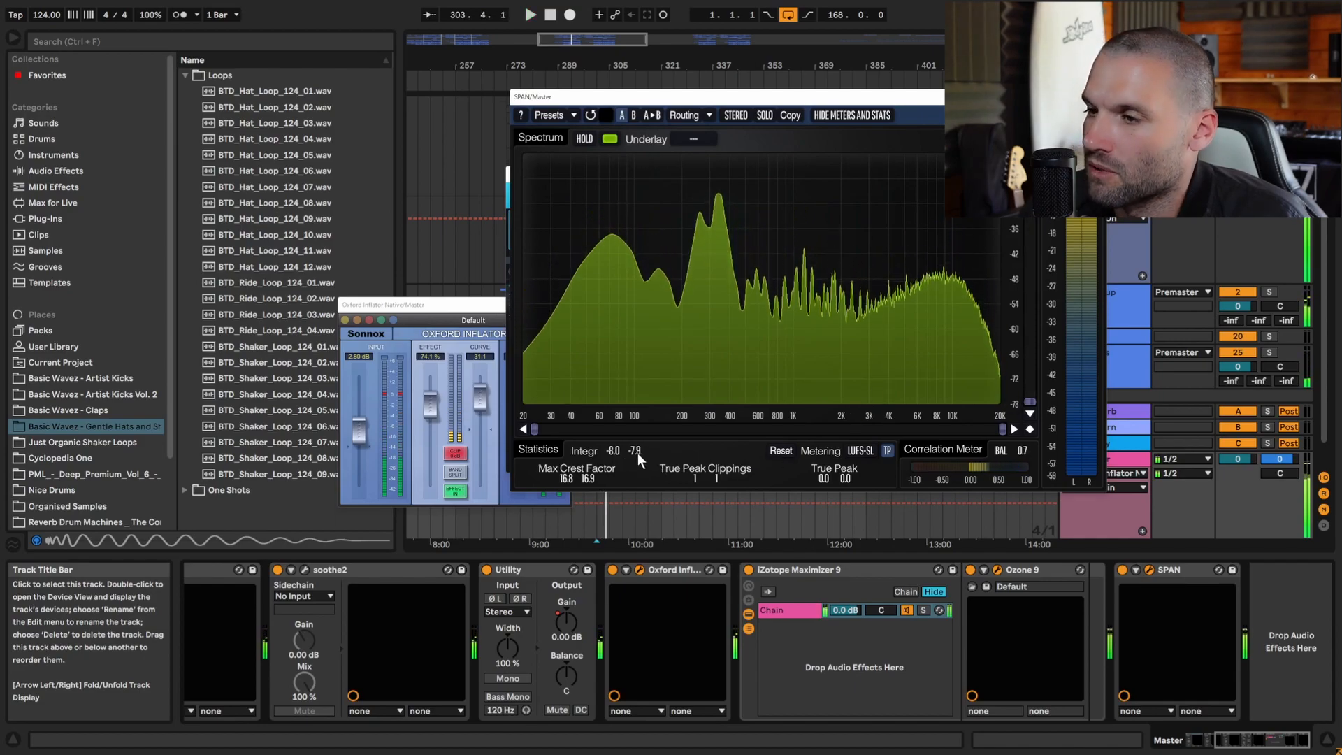
- Close the SPAN, Ozone 9 and Oxford Inflator plugin windows
left_click(1094, 98)
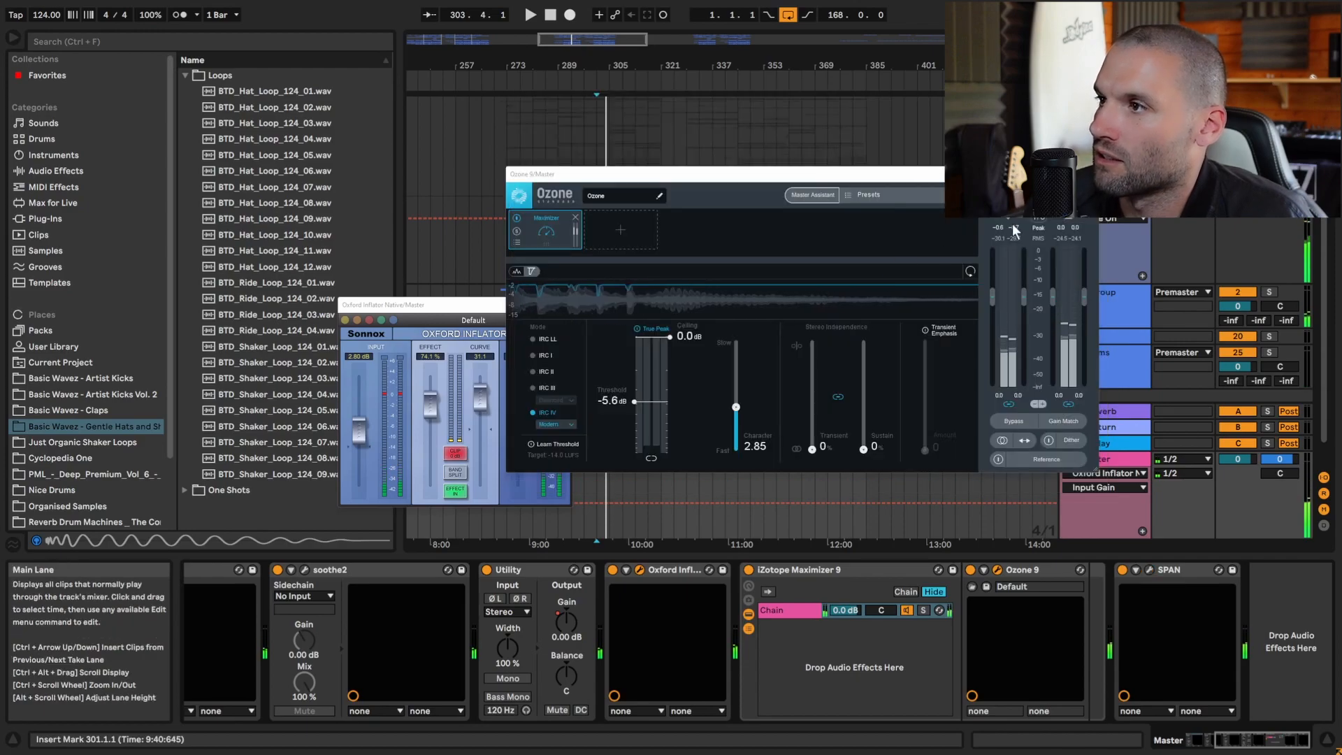
left_click(1090, 174)
left_click(567, 306)
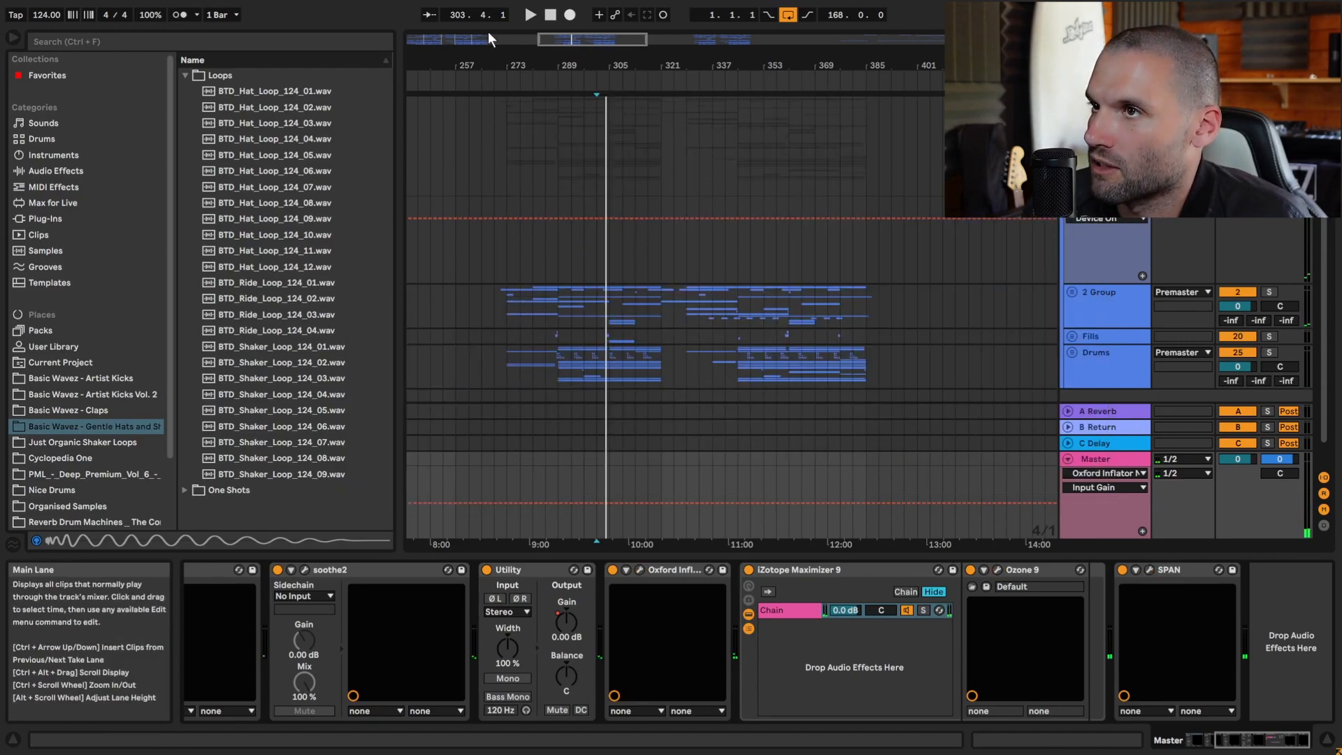
- Show the full length of the arrangement and fold the Master track
left_click_drag(564, 39, 565, 15)
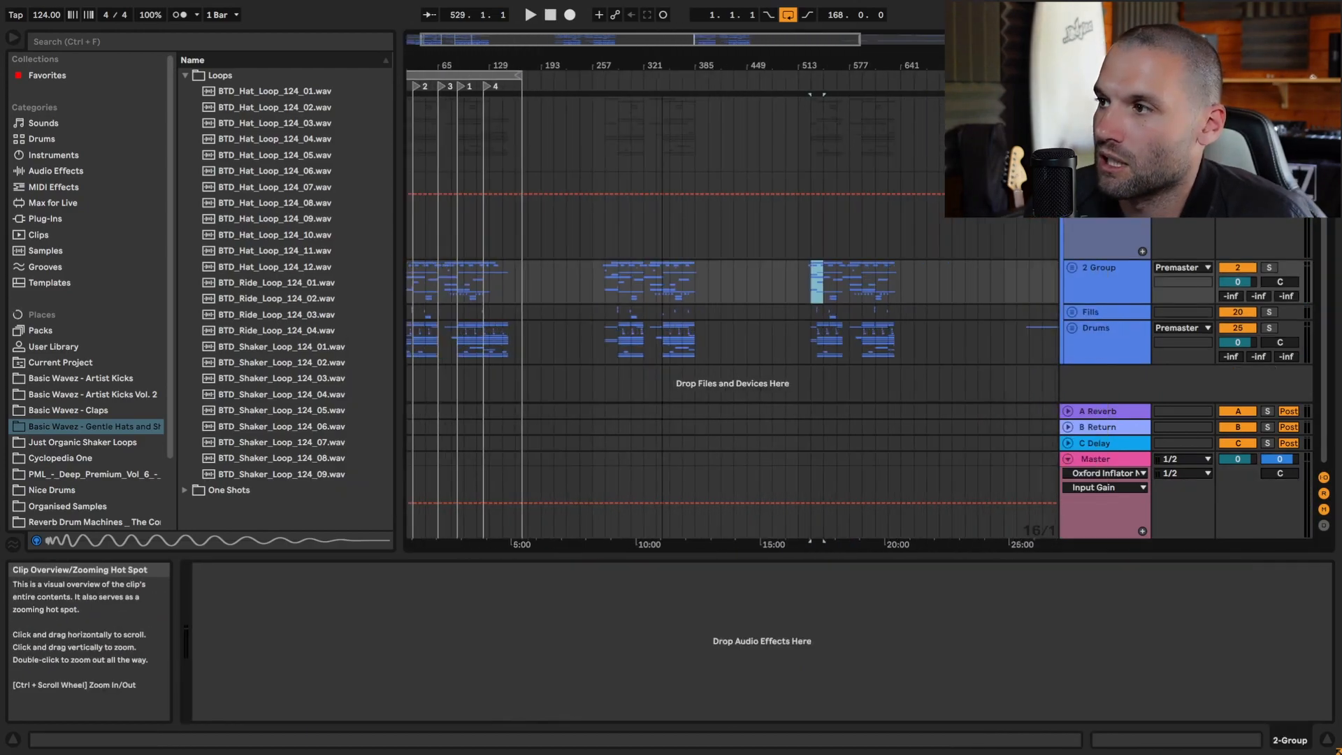
left_click_drag(565, 16, 565, 7)
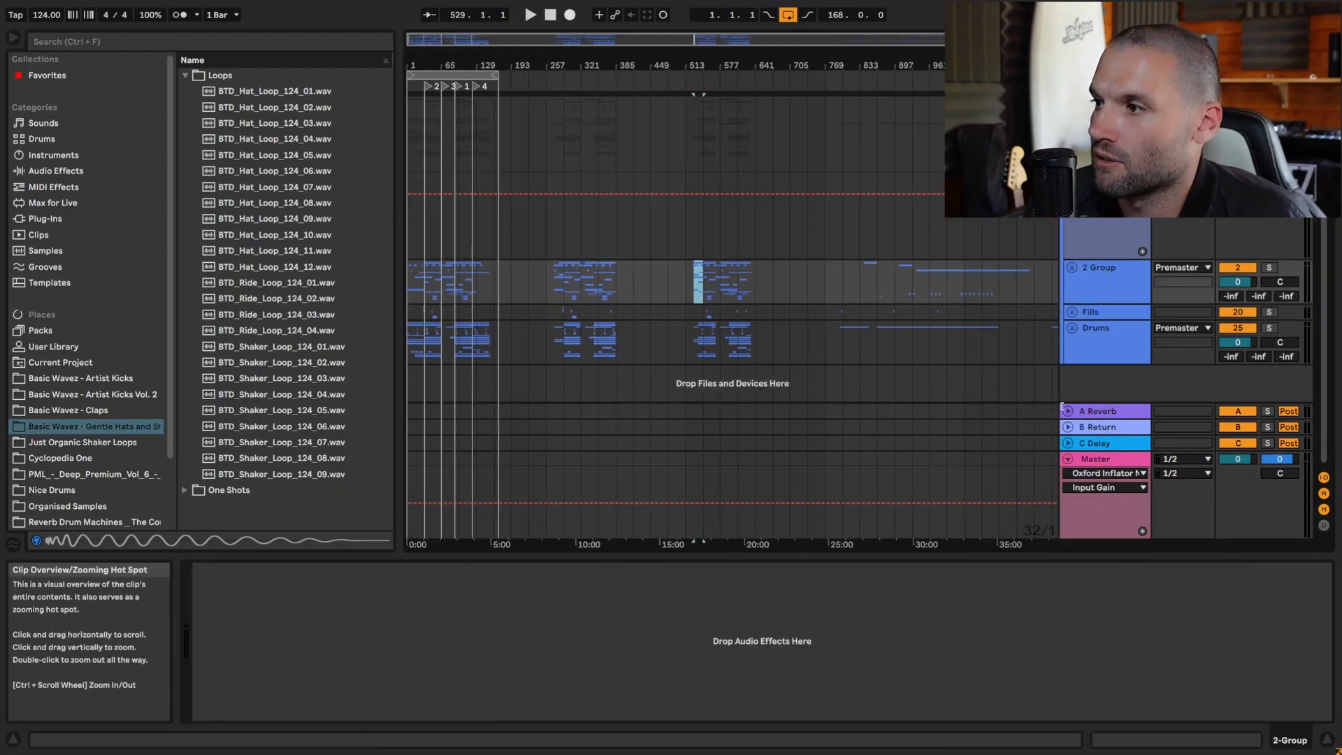
left_click(1069, 459)
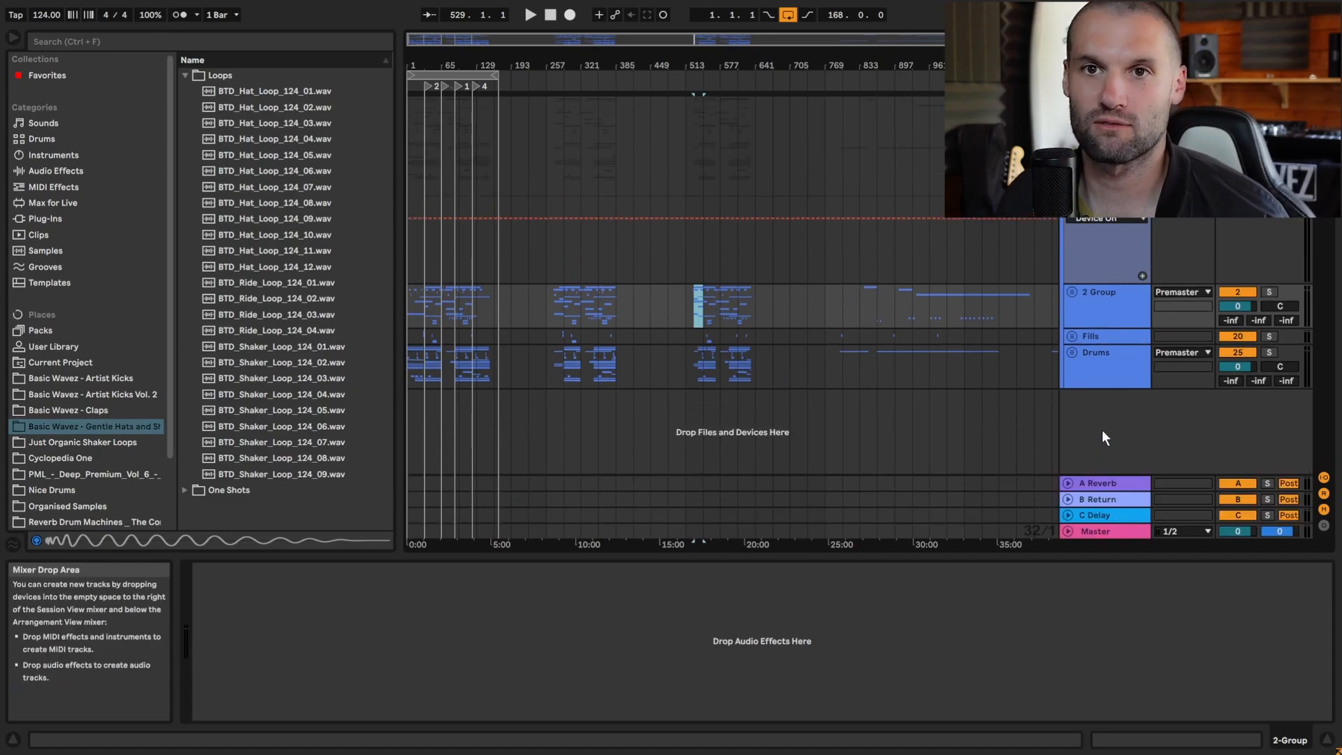